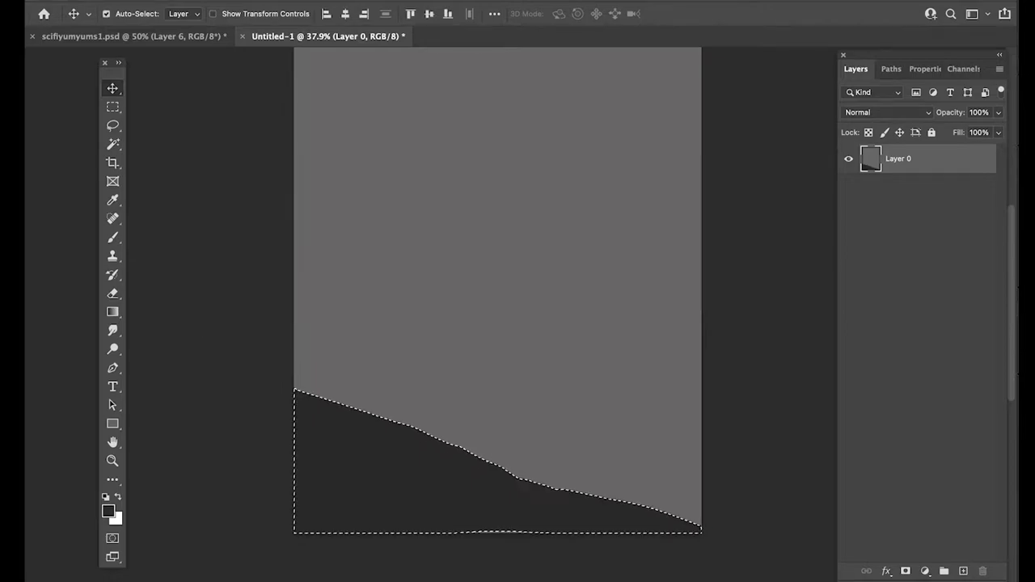
- Fill the selected sloping ground area with the dark foreground colour on a new layer and deselect it
{"action": "key", "text": "super+shift+alt+n"}
{"action": "key", "text": "alt+BackSpace"}
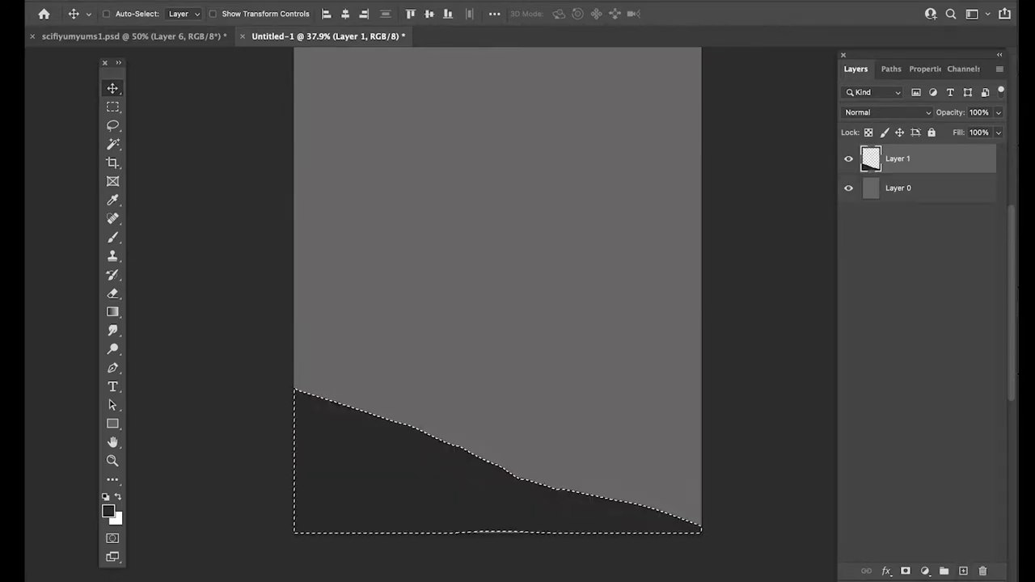
{"action": "key", "text": "ctrl+d"}
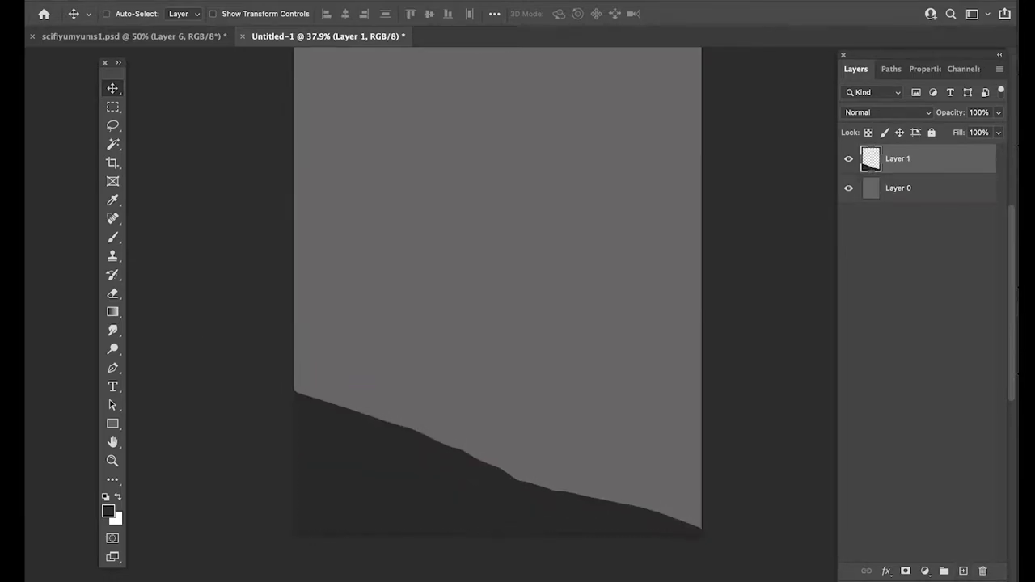
- Add a layer directly above Layer 0 and lasso a second ground ridge rising slightly behind the front slope
{"action": "key", "text": "alt+bracketleft"}
{"action": "key", "text": "ctrl+shift+n"}
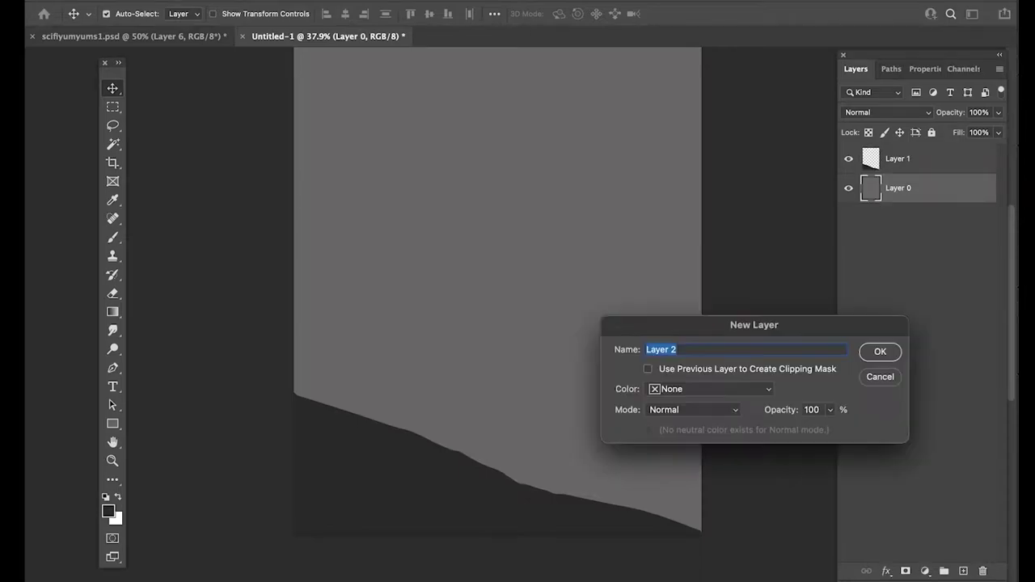
{"action": "key", "text": "Return"}
{"action": "key", "text": "l"}
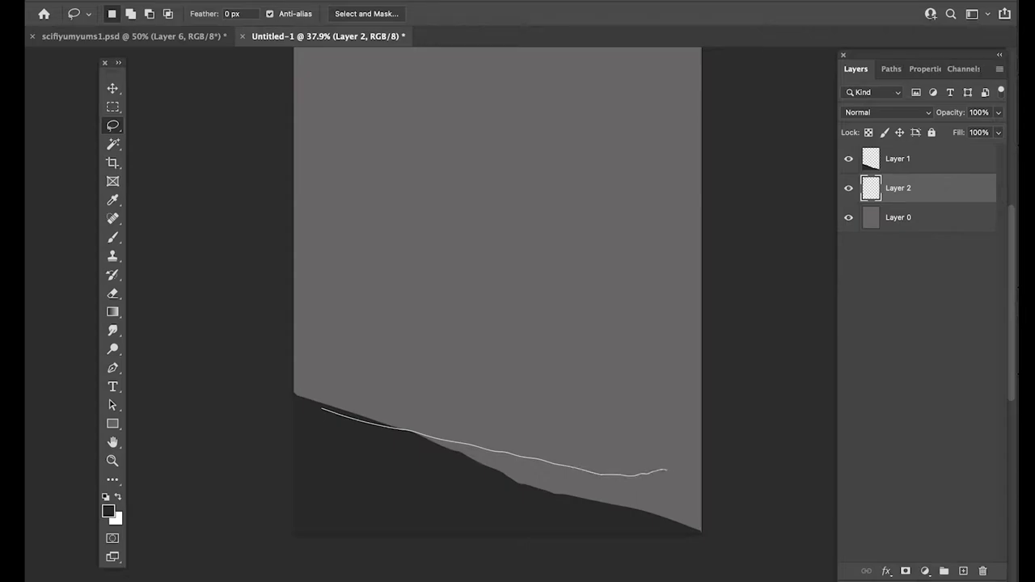
{"action": "mouse_move", "coordinate": [685, 479]}
{"action": "left_mouse_down"}
{"action": "mouse_move", "coordinate": [381, 497]}
{"action": "mouse_move", "coordinate": [294, 459]}
{"action": "mouse_move", "coordinate": [319, 421]}
{"action": "mouse_move", "coordinate": [293, 533]}
{"action": "left_mouse_up"}
{"action": "key", "text": "shift"}
- Fill the second ridge selection with a slightly lighter dark grey and deselect it
{"action": "key", "text": "i"}
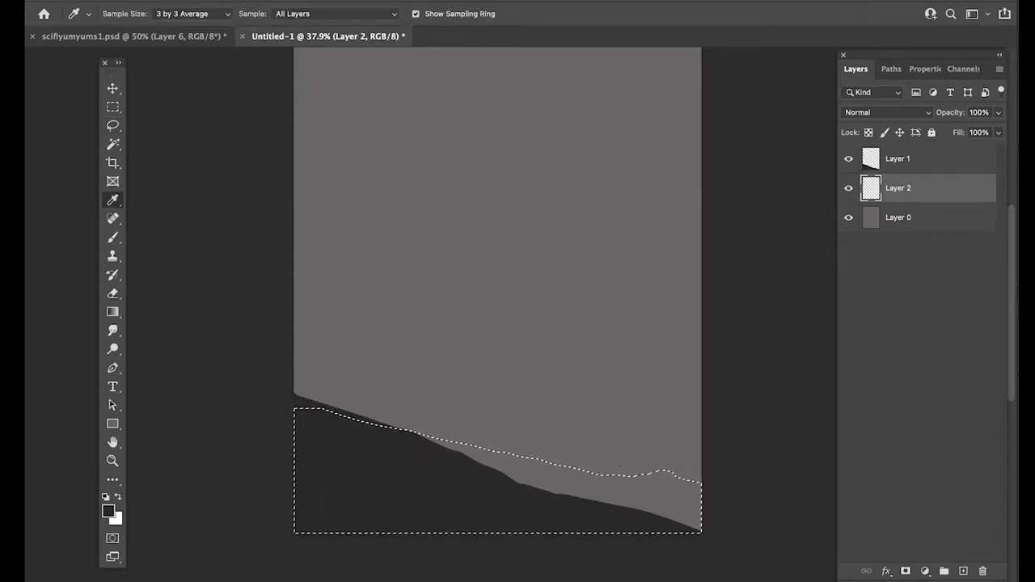
{"action": "left_click", "coordinate": [108, 510]}
{"action": "left_click_drag", "start_coordinate": [511, 364], "coordinate": [514, 359]}
{"action": "key", "text": "Return"}
{"action": "key", "text": "b"}
{"action": "key", "text": "alt+BackSpace"}
{"action": "key", "text": "ctrl+d"}
- Add a new layer above Layer 0 and lasso a steep slope along the canvas's left edge down to the ridge
{"action": "left_click", "coordinate": [930, 218]}
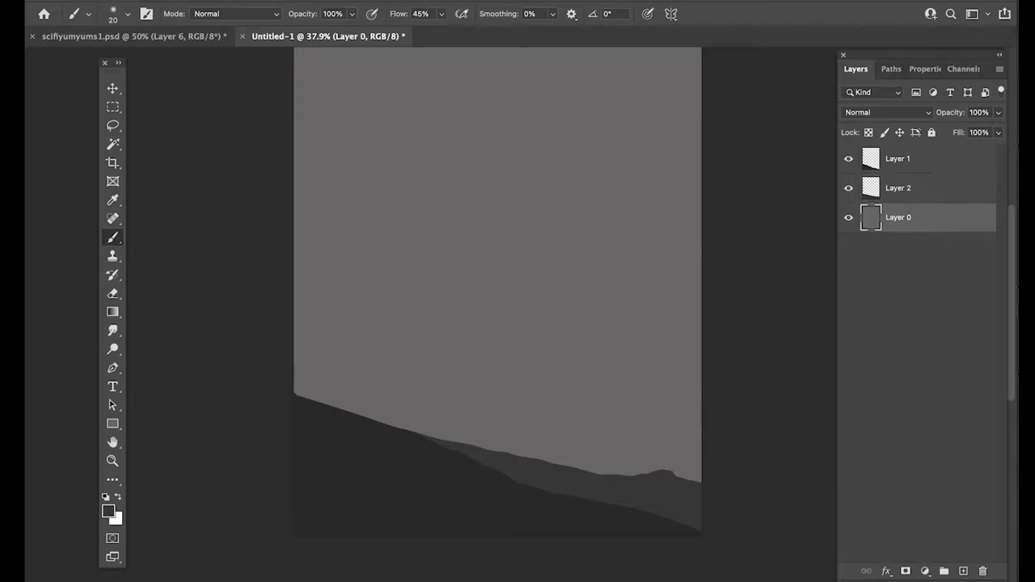
{"action": "key", "text": "ctrl+shift+alt+n"}
{"action": "key", "text": "l"}
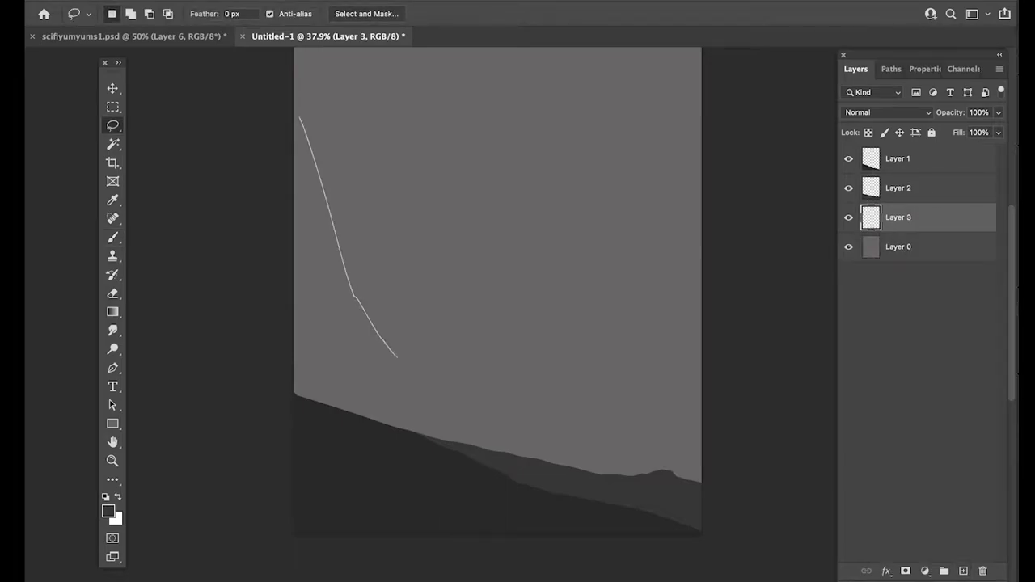
{"action": "mouse_move", "coordinate": [505, 459]}
{"action": "left_mouse_down"}
{"action": "mouse_move", "coordinate": [294, 194]}
{"action": "mouse_move", "coordinate": [293, 101]}
{"action": "left_mouse_up"}
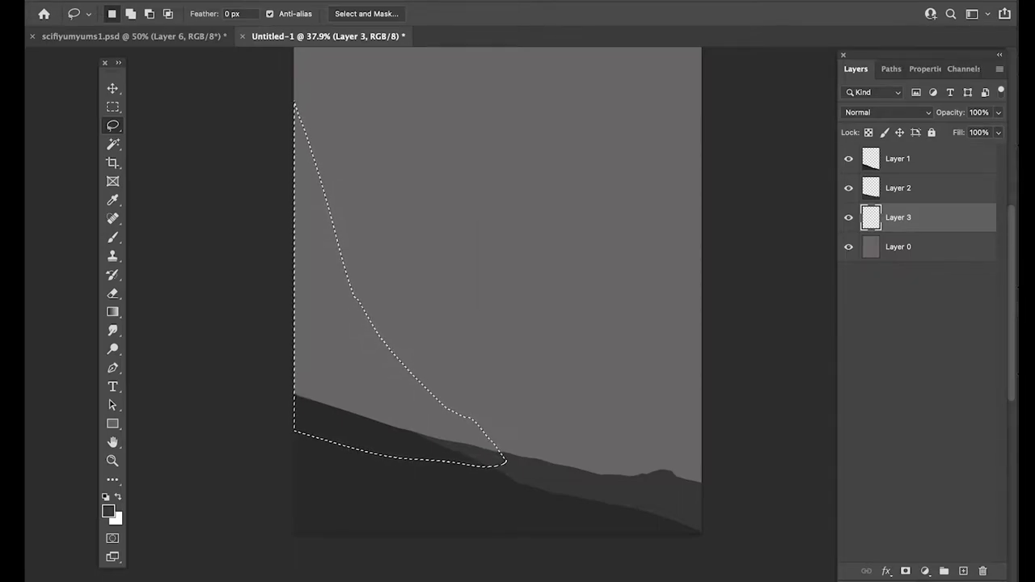
- Fill the steep slope selection with a medium-dark warm grey and deselect it
{"action": "left_click", "coordinate": [108, 511]}
{"action": "left_click", "coordinate": [517, 342]}
{"action": "key", "text": "Return"}
{"action": "key", "text": "alt+BackSpace"}
{"action": "key", "text": "ctrl+d"}
{"action": "scroll", "coordinate": [497, 291], "scroll_direction": "up", "scroll_amount": 2}
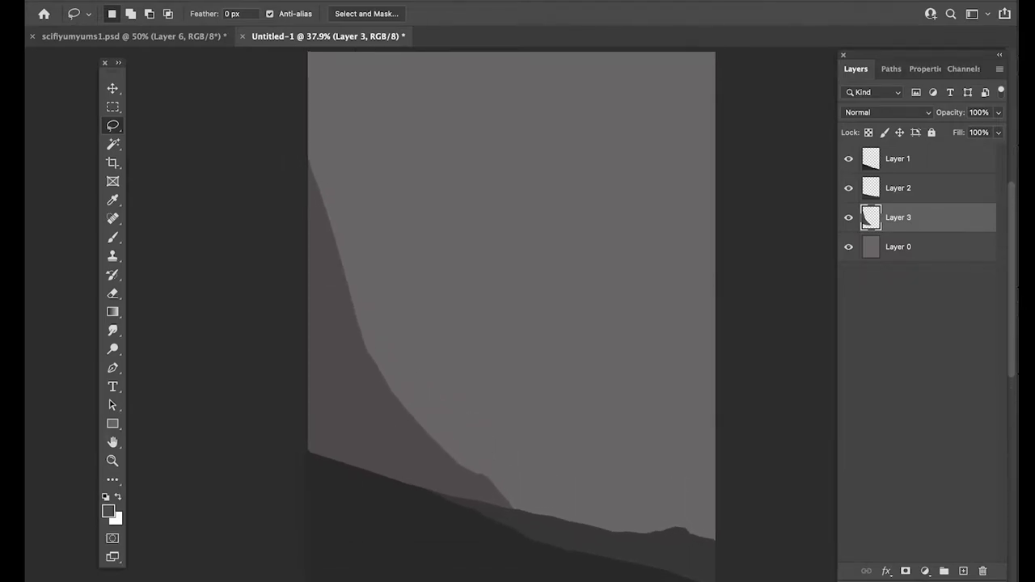
- Darken the Layer 0 background strongly by shifting its midtones with Levels
{"action": "left_click", "coordinate": [930, 246]}
{"action": "key", "text": "super+l"}
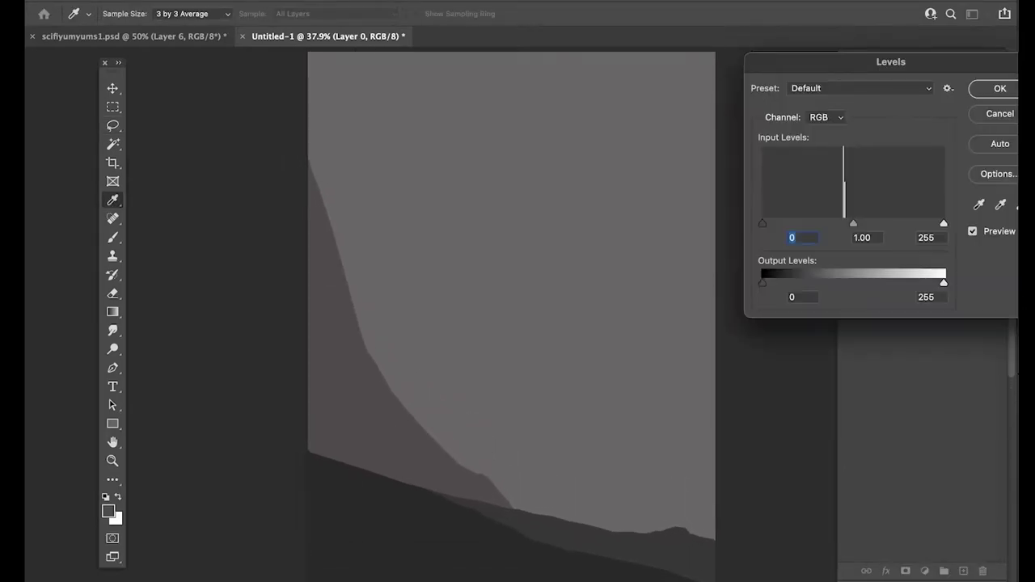
{"action": "left_click_drag", "start_coordinate": [852, 223], "coordinate": [880, 223]}
{"action": "key", "text": "Return"}
- Add a new layer above Layer 0 and lasso a jagged wall shape along the canvas's right edge
{"action": "key", "text": "l"}
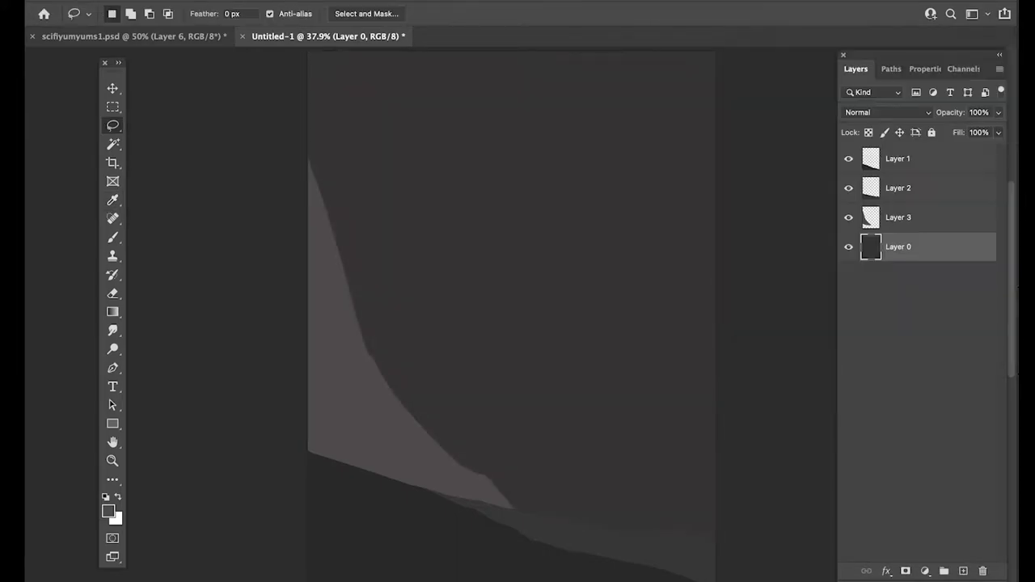
{"action": "key", "text": "ctrl+minus"}
{"action": "key", "text": "ctrl+shift+alt+n"}
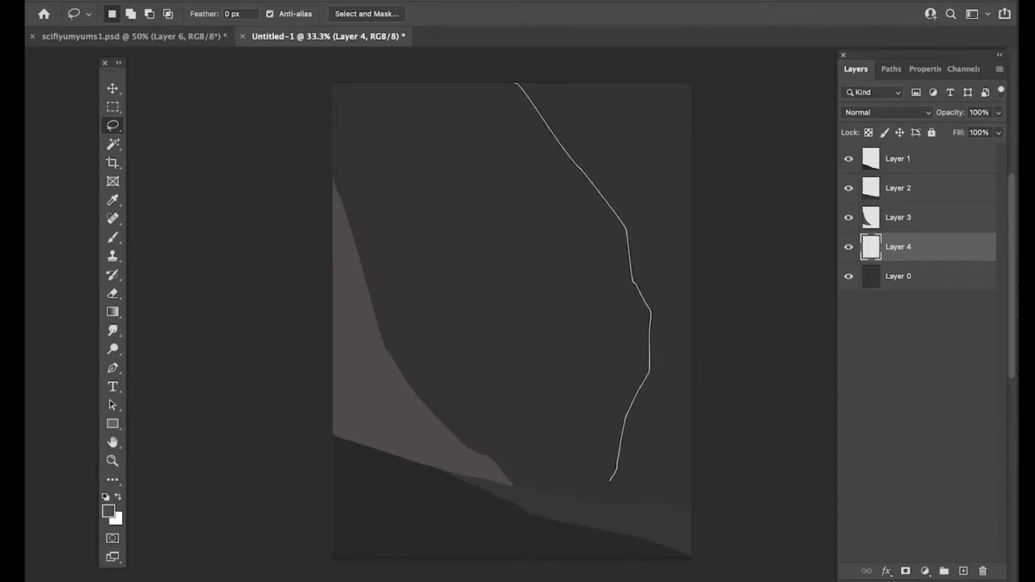
{"action": "mouse_move", "coordinate": [590, 503]}
{"action": "left_mouse_down"}
{"action": "mouse_move", "coordinate": [691, 142]}
{"action": "mouse_move", "coordinate": [691, 83]}
{"action": "left_mouse_up"}
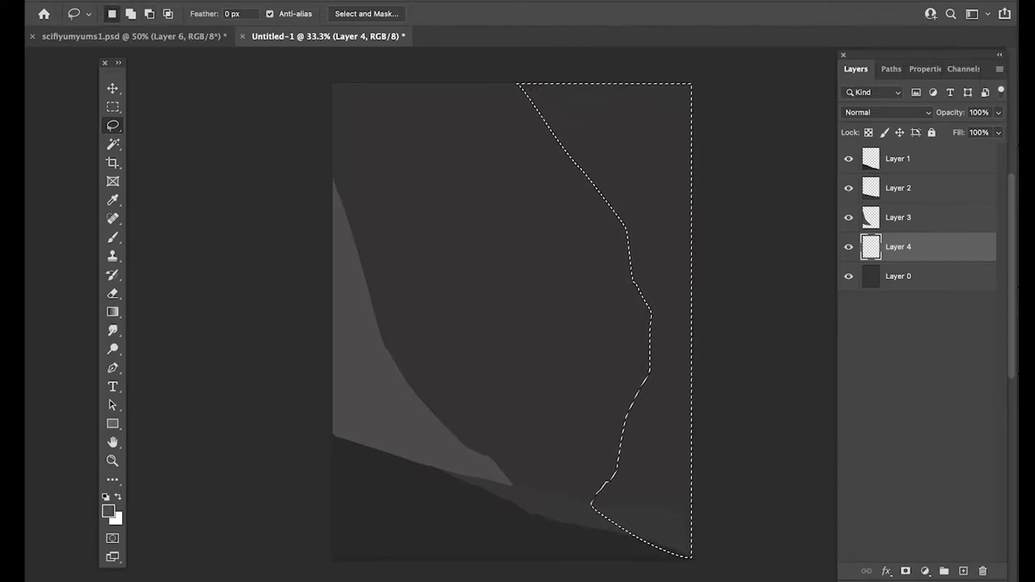
- Fill the right wall selection with a grey slightly darker than the left slope and deselect it
{"action": "key", "text": "i"}
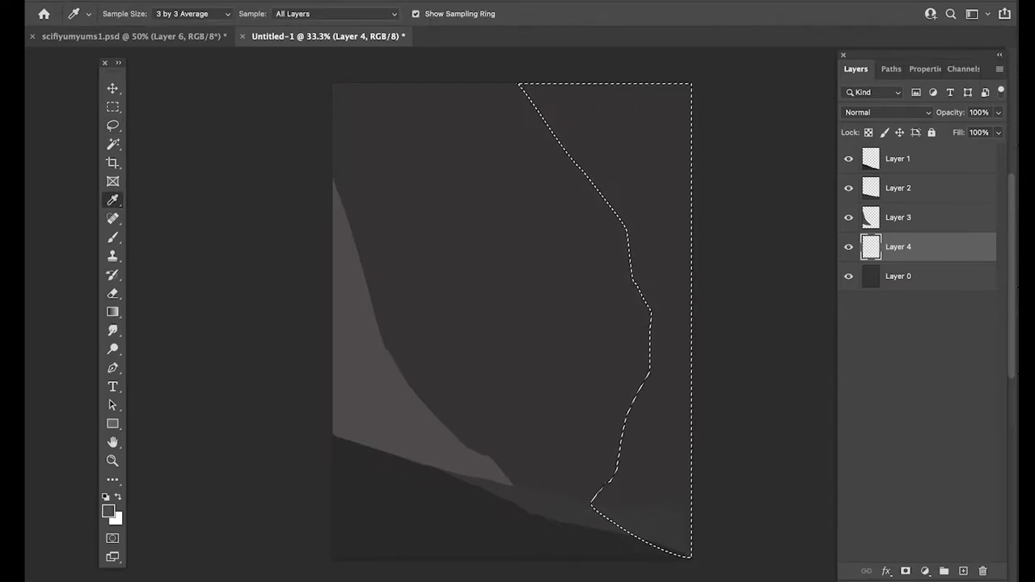
{"action": "left_click", "coordinate": [108, 511]}
{"action": "key", "text": "Return"}
{"action": "key", "text": "alt+BackSpace"}
{"action": "key", "text": "super+d"}
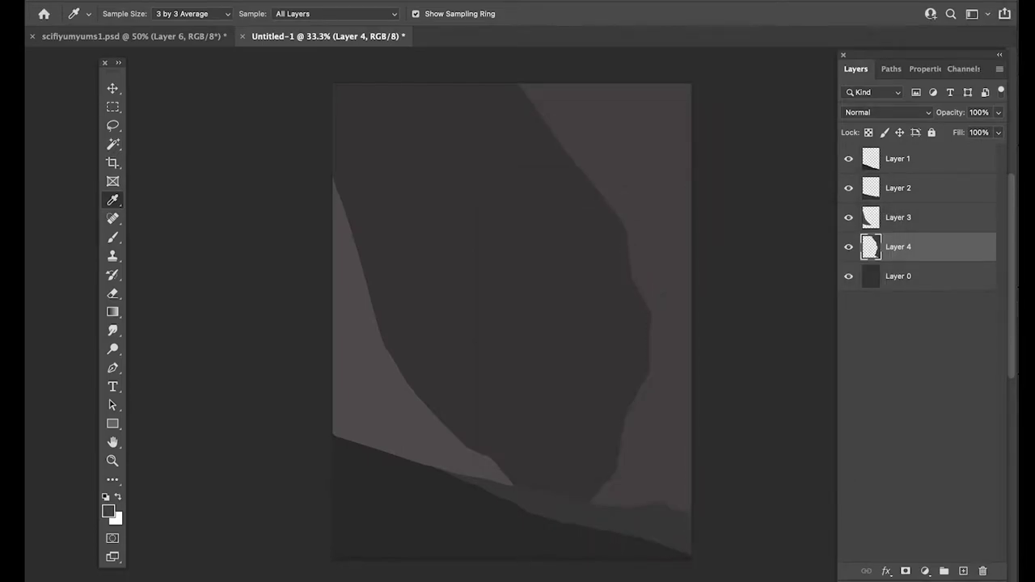
- Darken the Layer 0 background further by lowering its midtones with Levels
{"action": "left_click", "coordinate": [921, 275]}
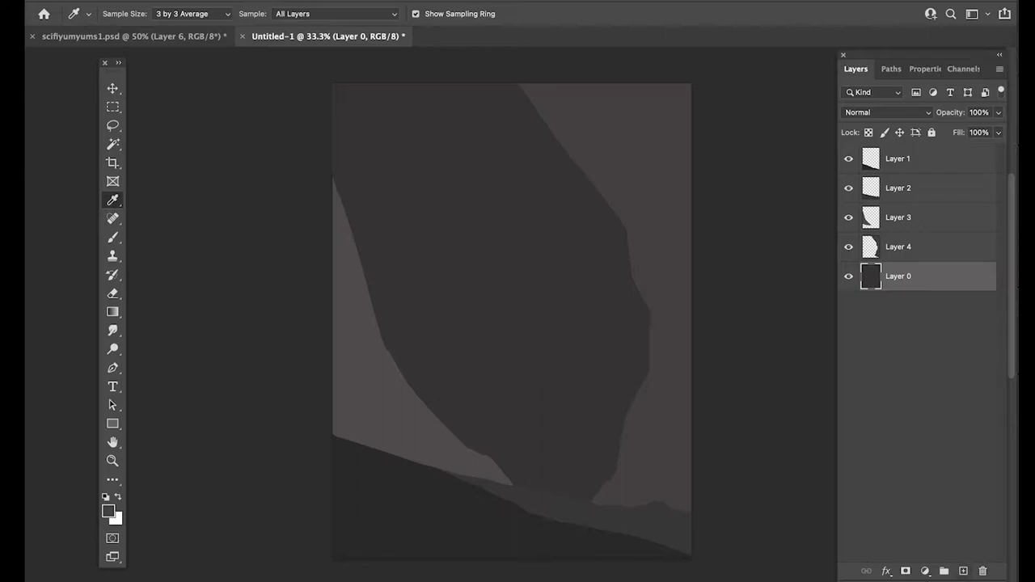
{"action": "key", "text": "super+l"}
{"action": "left_click_drag", "start_coordinate": [853, 223], "coordinate": [864, 223]}
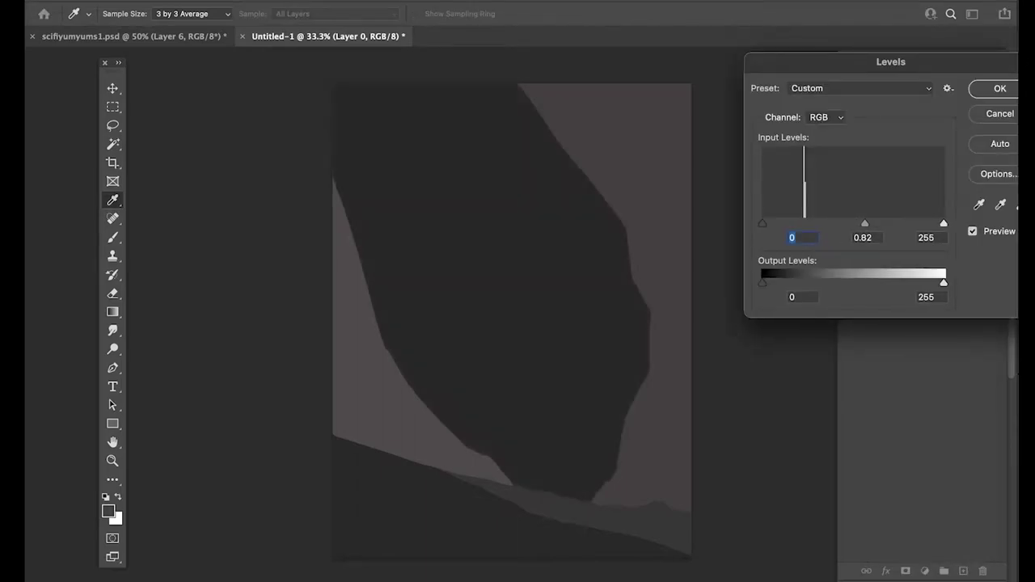
{"action": "key", "text": "Return"}
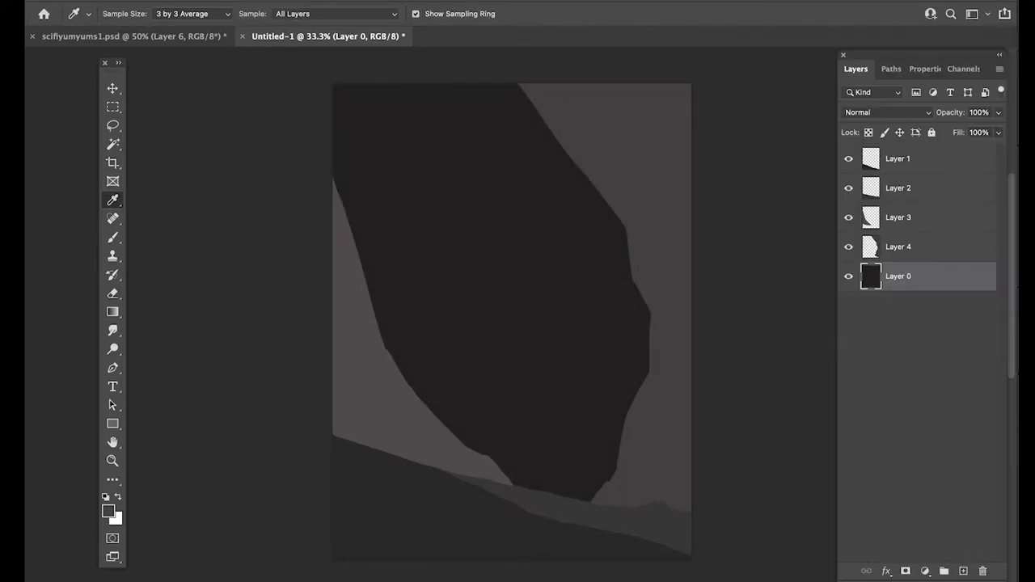
- Add a new layer above Layer 0, confirm a dark grey foreground colour and switch to the Brush tool
{"action": "key", "text": "super+alt+shift+n"}
{"action": "left_click", "coordinate": [107, 511]}
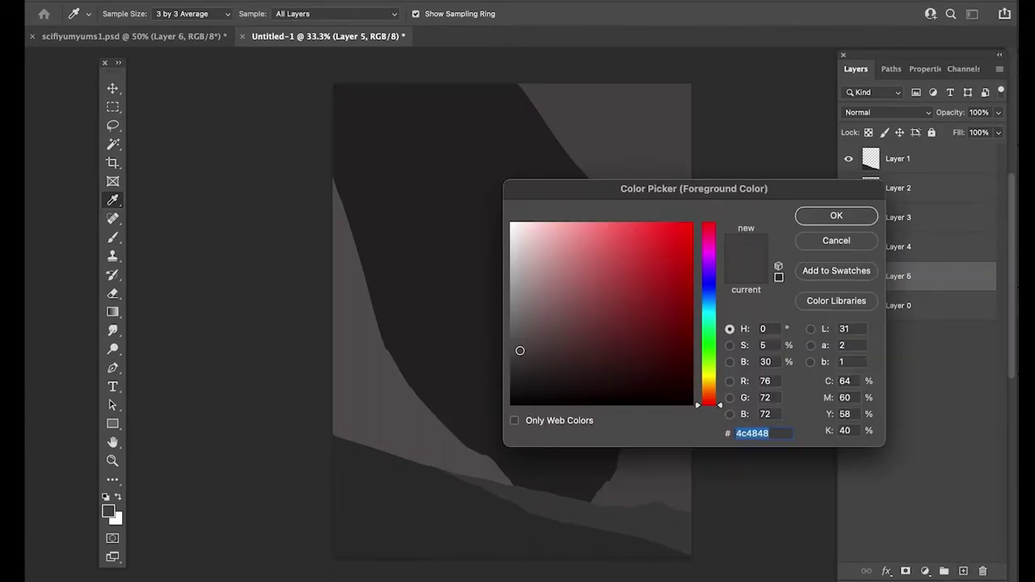
{"action": "key", "text": "Return"}
{"action": "key", "text": "b"}
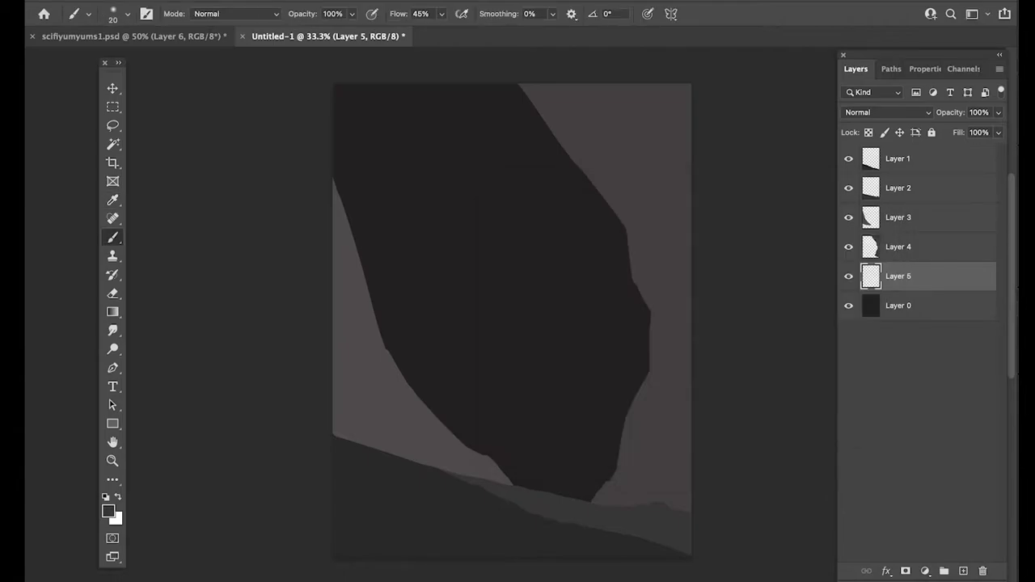
- Choose the Rock1 texture brush and enlarge it to 2200 px
{"action": "right_click", "coordinate": [523, 251]}
{"action": "key", "text": "Escape"}
{"action": "right_click", "coordinate": [348, 147]}
{"action": "left_click", "coordinate": [586, 494]}
{"action": "key", "text": "Return"}
{"action": "key", "text": "bracketright"}
{"action": "key", "text": "bracketright"}
{"action": "key", "text": "bracketright"}
{"action": "key", "text": "bracketright"}
{"action": "key", "text": "bracketright"}
{"action": "key", "text": "bracketright"}
{"action": "key", "text": "bracketright"}
{"action": "key", "text": "bracketright"}
{"action": "key", "text": "bracketright"}
{"action": "key", "text": "bracketright"}
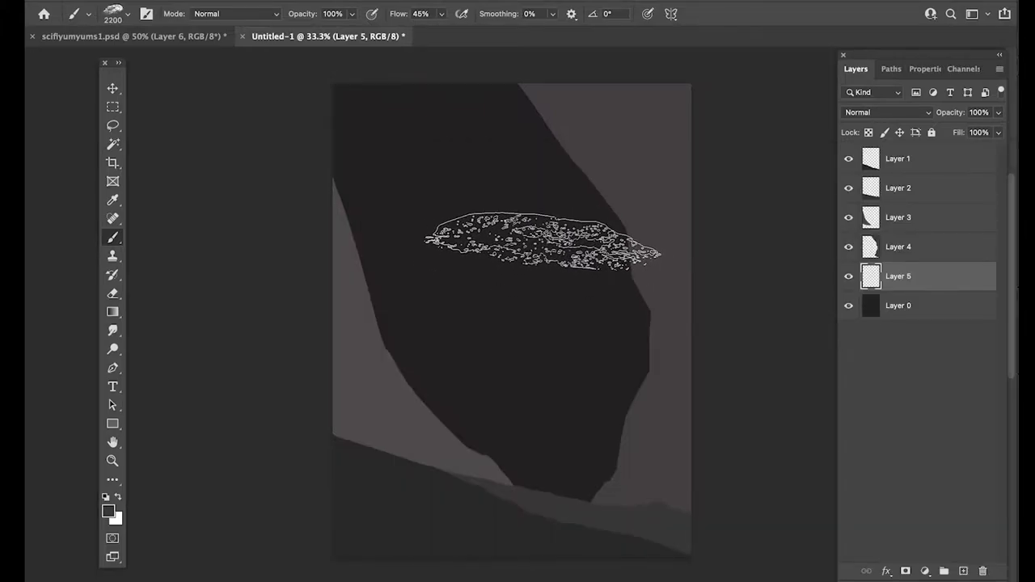
- Reduce the rock brush to 1100 px and paint faint rock texture across the dark background on Layer 5
{"action": "key", "text": "bracketleft"}
{"action": "key", "text": "bracketleft"}
{"action": "key", "text": "bracketleft"}
{"action": "key", "text": "bracketleft"}
{"action": "key", "text": "bracketleft"}
{"action": "key", "text": "bracketleft"}
{"action": "key", "text": "bracketleft"}
{"action": "key", "text": "bracketleft"}
{"action": "key", "text": "bracketleft"}
{"action": "key", "text": "bracketleft"}
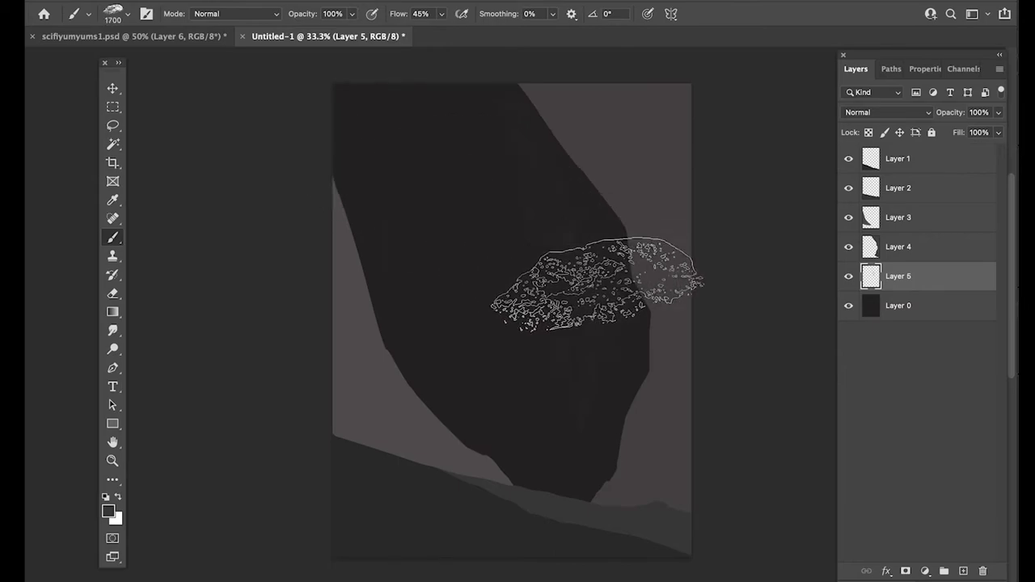
{"action": "key", "text": "bracketleft"}
{"action": "left_click_drag", "start_coordinate": [358, 224], "coordinate": [501, 287]}
{"action": "mouse_move", "coordinate": [338, 85]}
{"action": "left_mouse_down"}
{"action": "mouse_move", "coordinate": [446, 253]}
{"action": "mouse_move", "coordinate": [527, 325]}
{"action": "left_mouse_up"}
- Erase the painted texture from the left and centre of the dark area, keeping the patch near the right wall
{"action": "key", "text": "e"}
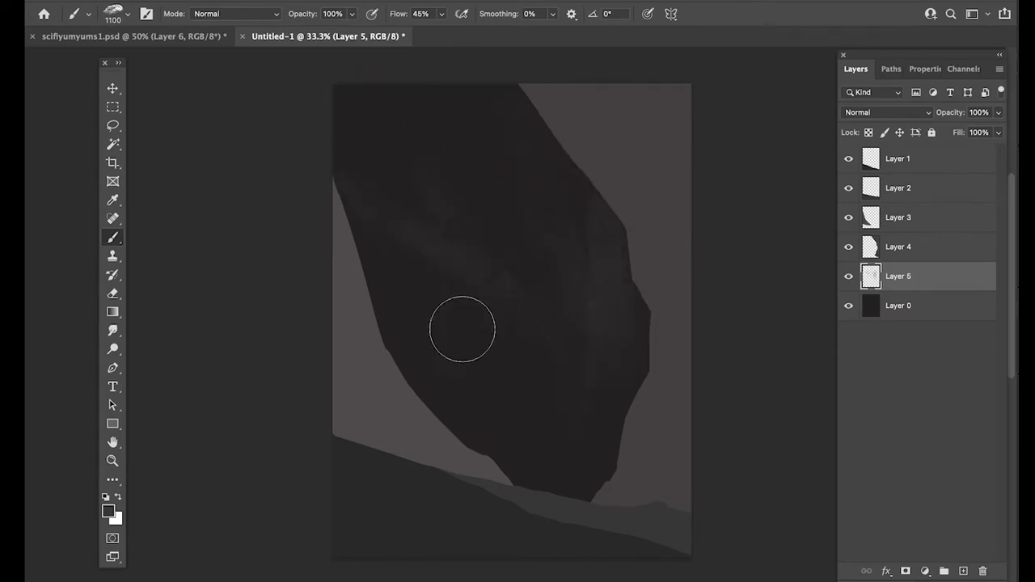
{"action": "left_click_drag", "start_coordinate": [385, 242], "coordinate": [505, 304]}
{"action": "key", "text": "bracketleft"}
{"action": "key", "text": "bracketleft"}
{"action": "mouse_move", "coordinate": [439, 153]}
{"action": "left_mouse_down"}
{"action": "mouse_move", "coordinate": [541, 309]}
{"action": "mouse_move", "coordinate": [539, 351]}
{"action": "left_mouse_up"}
{"action": "mouse_move", "coordinate": [508, 225]}
{"action": "left_mouse_down"}
{"action": "mouse_move", "coordinate": [397, 139]}
{"action": "mouse_move", "coordinate": [355, 128]}
{"action": "mouse_move", "coordinate": [495, 271]}
{"action": "mouse_move", "coordinate": [437, 139]}
{"action": "mouse_move", "coordinate": [534, 266]}
{"action": "mouse_move", "coordinate": [542, 303]}
{"action": "left_mouse_up"}
- Lasso a large irregular diagonal area over the left side of the dark background
{"action": "key", "text": "l"}
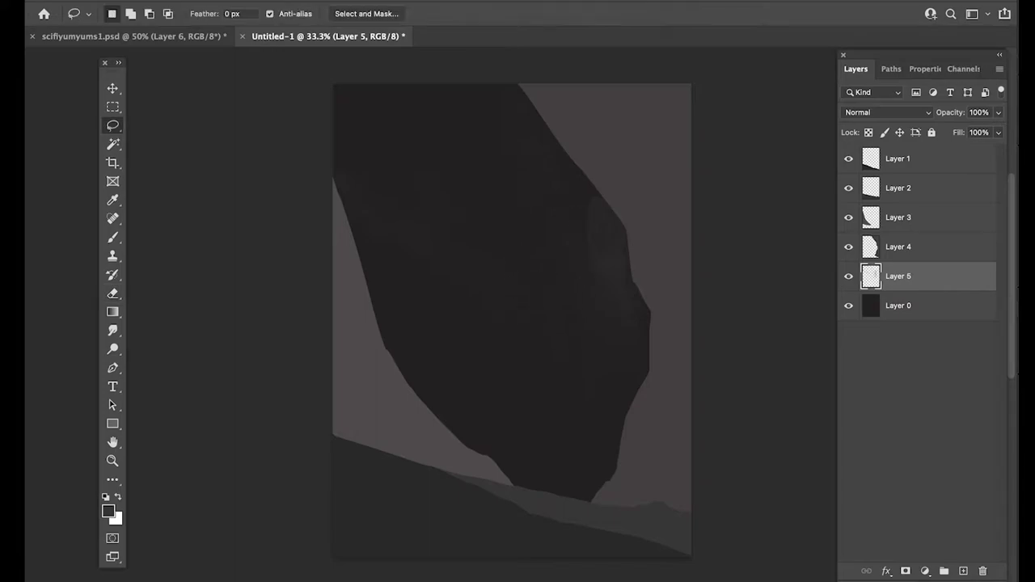
{"action": "left_click_drag", "start_coordinate": [496, 469], "coordinate": [333, 86]}
{"action": "mouse_move", "coordinate": [362, 261]}
{"action": "left_mouse_down"}
{"action": "mouse_move", "coordinate": [441, 522]}
{"action": "mouse_move", "coordinate": [501, 475]}
{"action": "left_mouse_up"}
- Reset the Rock1 brush to its original size of 1411 px
{"action": "key", "text": "b"}
{"action": "key", "text": "bracketright"}
{"action": "key", "text": "bracketright"}
{"action": "key", "text": "bracketright"}
{"action": "key", "text": "bracketright"}
{"action": "right_click", "coordinate": [460, 250]}
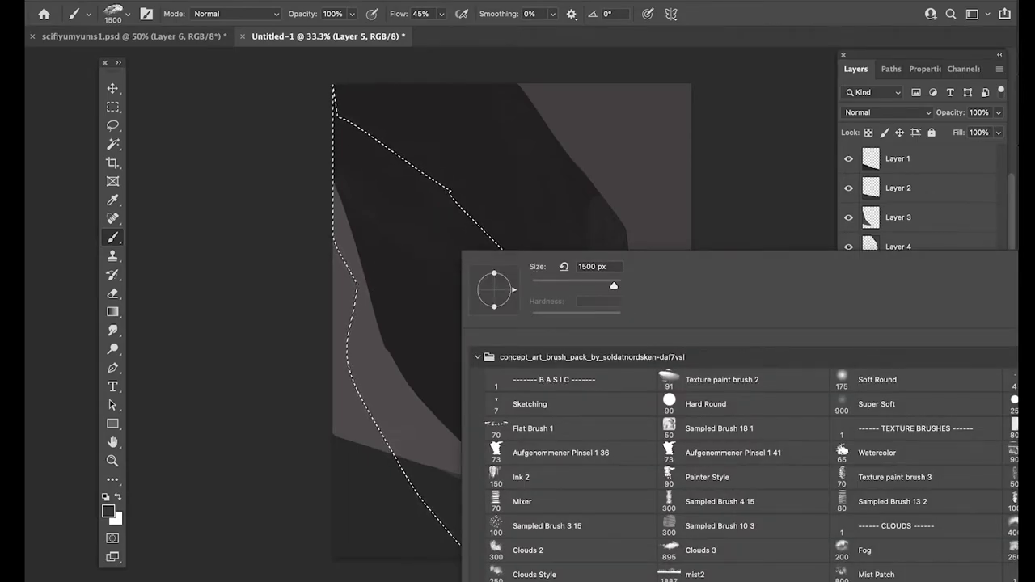
{"action": "left_click", "coordinate": [613, 286]}
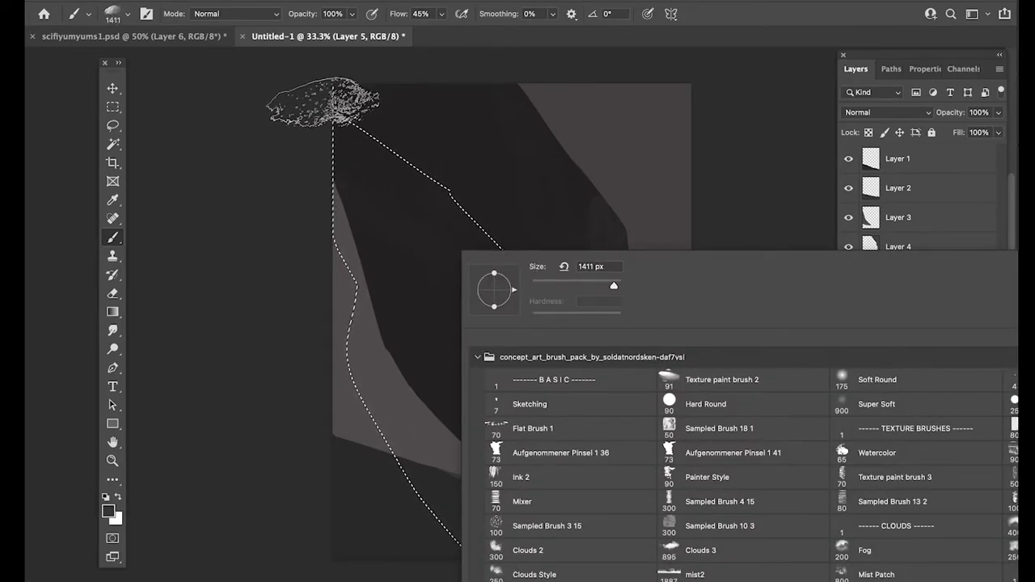
{"action": "key", "text": "Escape"}
- Choose another brush from the concept art brush pack and enlarge it
{"action": "right_click", "coordinate": [396, 110]}
{"action": "scroll", "coordinate": [703, 364], "scroll_direction": "down", "scroll_amount": 1}
{"action": "scroll", "coordinate": [703, 388], "scroll_direction": "down", "scroll_amount": 2}
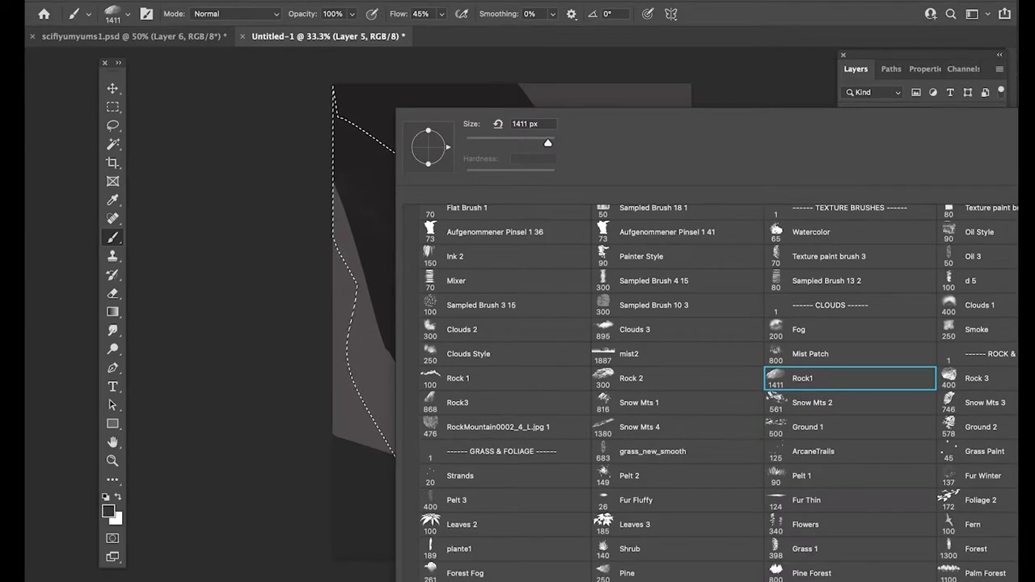
{"action": "scroll", "coordinate": [703, 388], "scroll_direction": "down", "scroll_amount": 1}
{"action": "double_click", "coordinate": [638, 382]}
{"action": "key", "text": "]"}
{"action": "key", "text": "]"}
{"action": "key", "text": "]"}
{"action": "key", "text": "]"}
{"action": "key", "text": "]"}
{"action": "key", "text": "]"}
{"action": "key", "text": "]"}
{"action": "key", "text": "]"}
{"action": "key", "text": "]"}
- Rotate the canvas view to about -73° and stamp rock texture inside the selection, reducing the brush size between stamps
{"action": "key", "text": "r"}
{"action": "left_click_drag", "start_coordinate": [481, 251], "coordinate": [436, 295]}
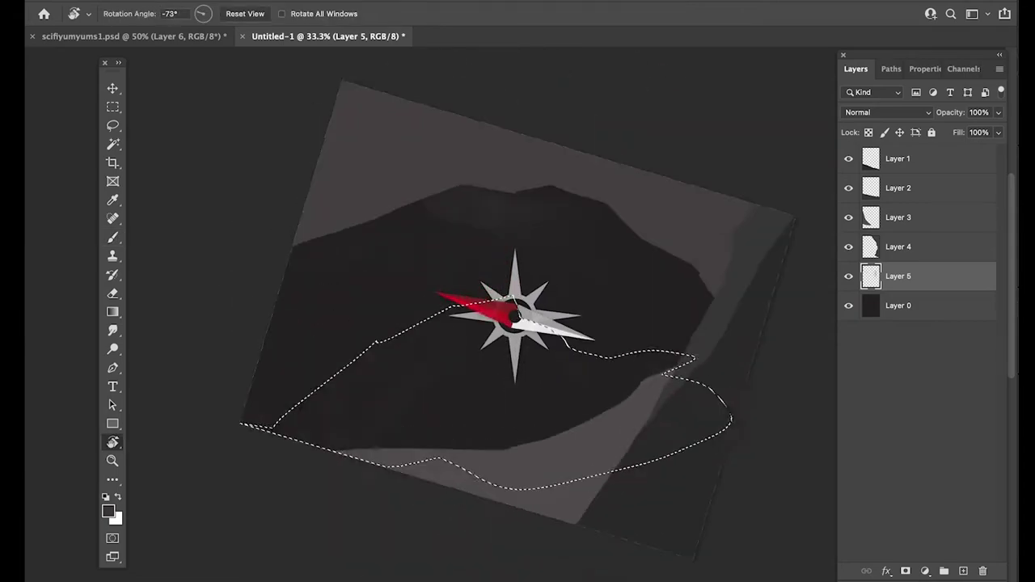
{"action": "left_click", "coordinate": [477, 327]}
{"action": "key", "text": "["}
{"action": "key", "text": "["}
{"action": "key", "text": "["}
{"action": "left_click", "coordinate": [413, 390]}
- Deselect the textured area and return the canvas rotation to 0°
{"action": "key", "text": "super+d"}
{"action": "key", "text": "r"}
{"action": "left_click_drag", "start_coordinate": [311, 346], "coordinate": [349, 438]}
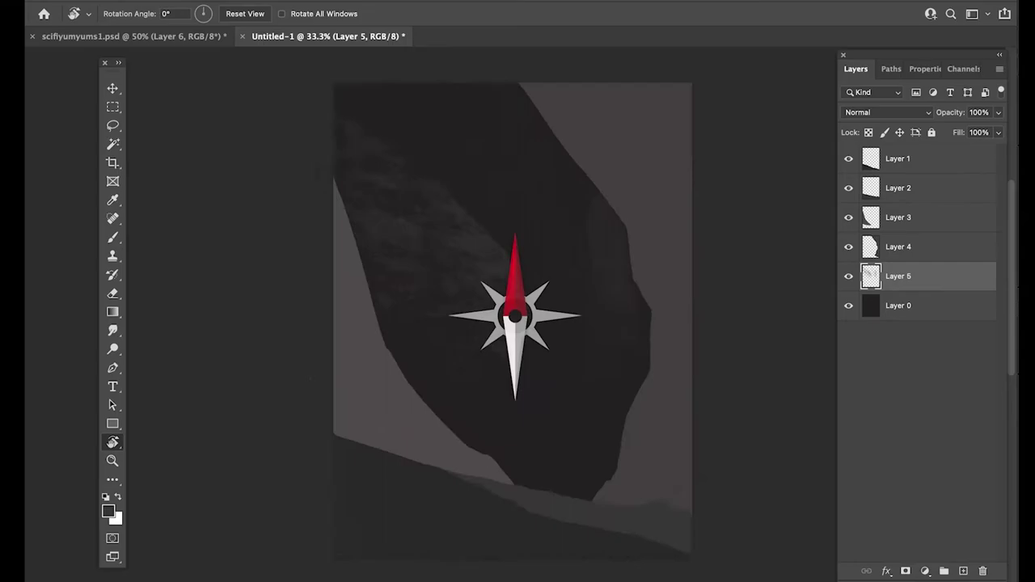
- Move the Layer 5 rock texture down so it sits beside the left slope
{"action": "key", "text": "v"}
{"action": "mouse_move", "coordinate": [473, 243]}
{"action": "left_mouse_down"}
{"action": "mouse_move", "coordinate": [467, 276]}
{"action": "mouse_move", "coordinate": [483, 326]}
{"action": "left_mouse_up"}
{"action": "key", "text": "l"}
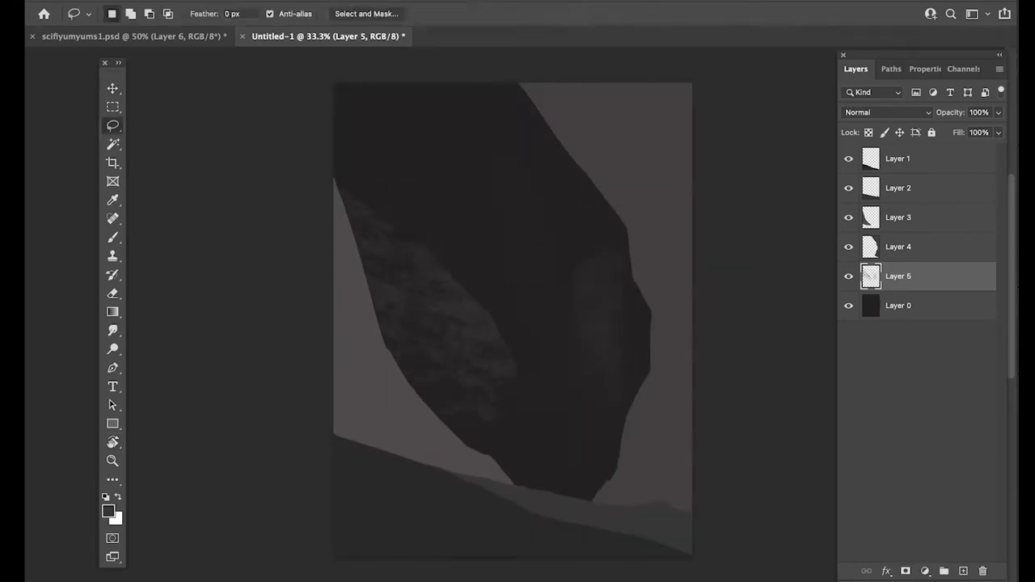
- Darken the left slope on Layer 3 by lowering its midtones with Levels
{"action": "left_click", "coordinate": [930, 218]}
{"action": "key", "text": "super+l"}
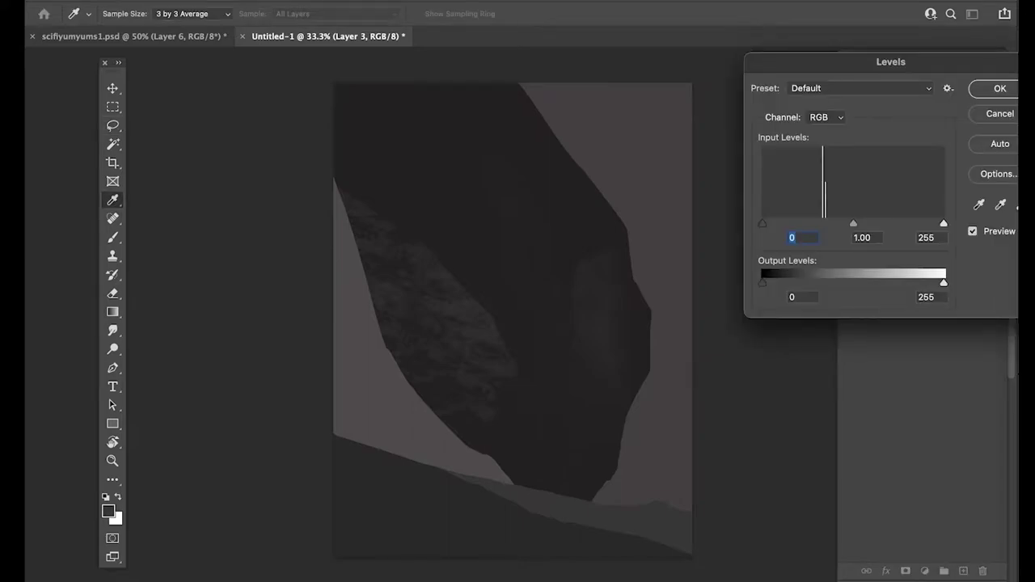
{"action": "left_click_drag", "start_coordinate": [854, 223], "coordinate": [869, 223]}
{"action": "key", "text": "Return"}
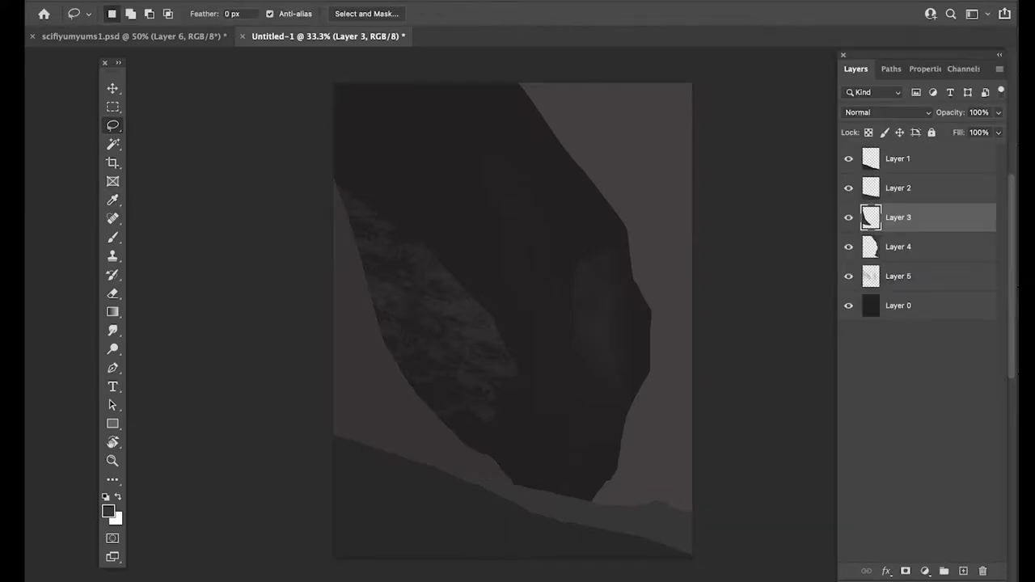
- Darken the right wall on Layer 4 by lowering its midtones with Levels
{"action": "left_click", "coordinate": [897, 246]}
{"action": "key", "text": "super+l"}
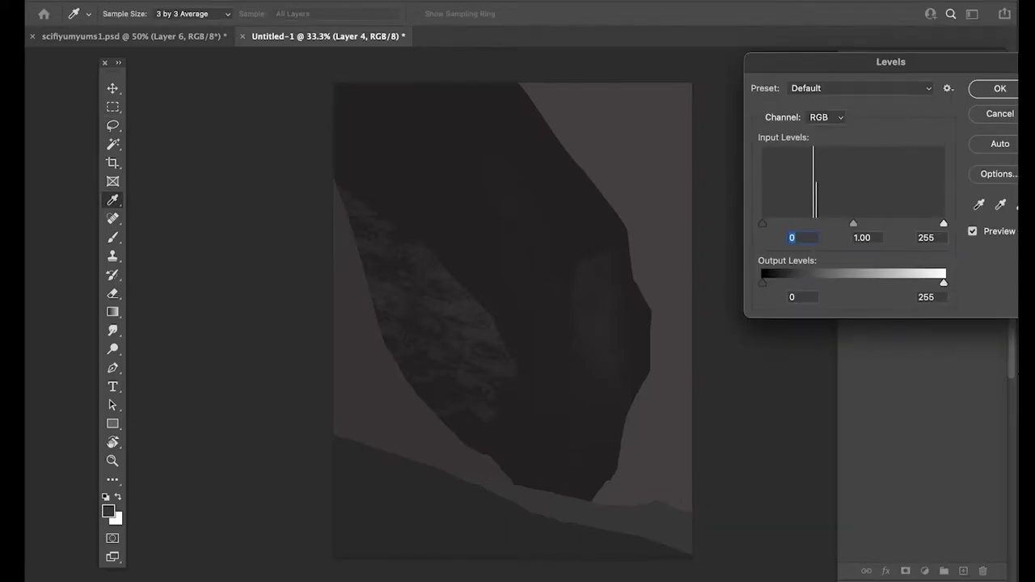
{"action": "left_click_drag", "start_coordinate": [852, 224], "coordinate": [861, 223]}
{"action": "key", "text": "Return"}
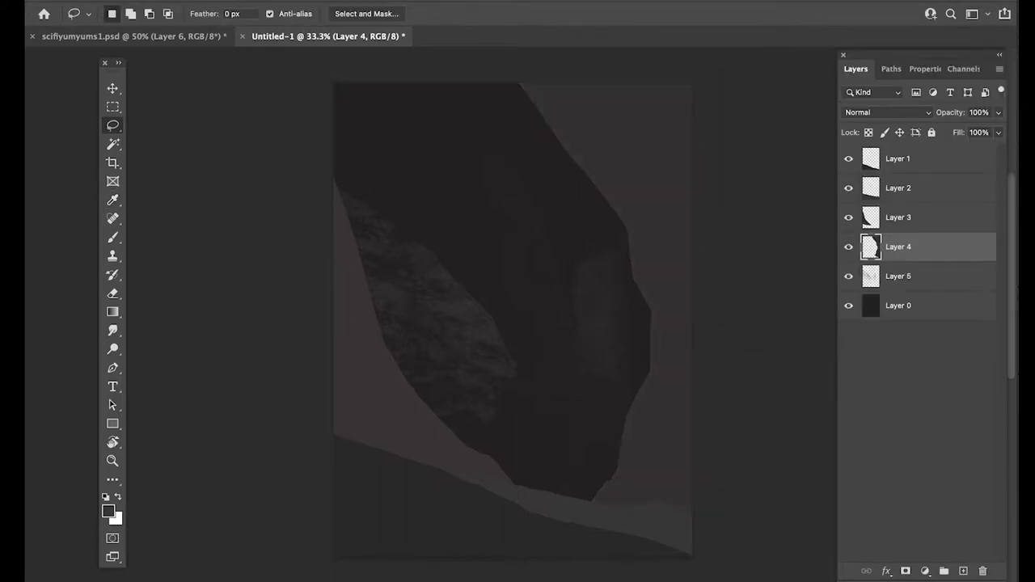
- Add a new empty layer directly above Layer 0
{"action": "left_click", "coordinate": [897, 276]}
{"action": "left_click", "coordinate": [897, 306]}
{"action": "left_click", "coordinate": [963, 571]}
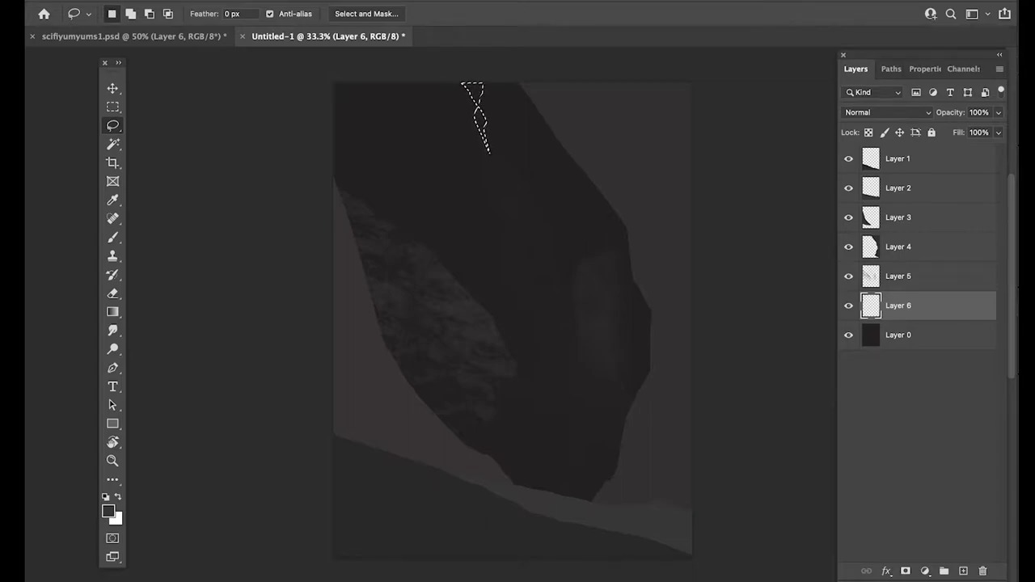
- Fill the jagged ceiling crack selection and a tiny pointed shape near the cave floor with white on Layer 6
{"action": "key", "text": "x"}
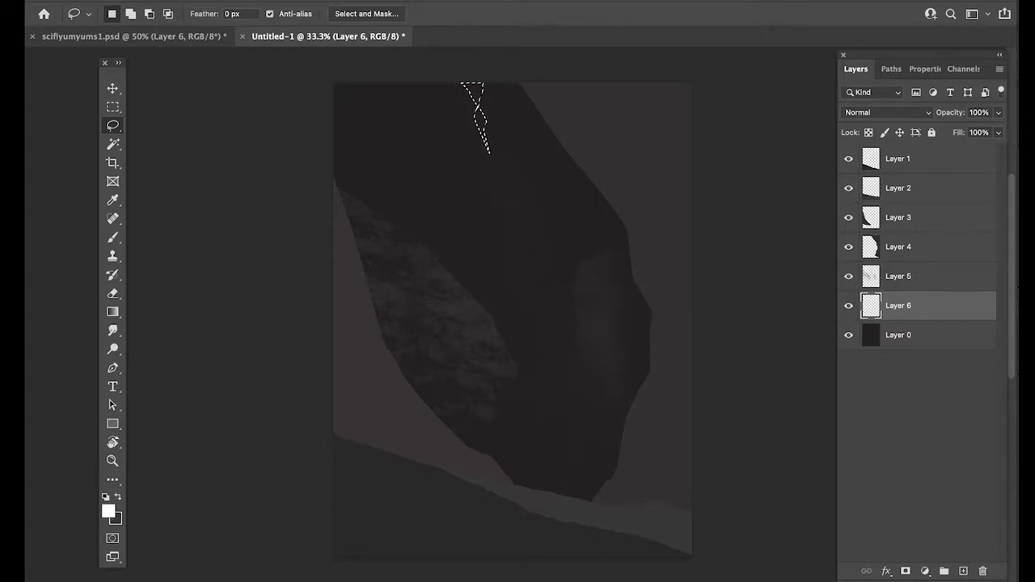
{"action": "key", "text": "b"}
{"action": "left_click_drag", "start_coordinate": [466, 104], "coordinate": [455, 93]}
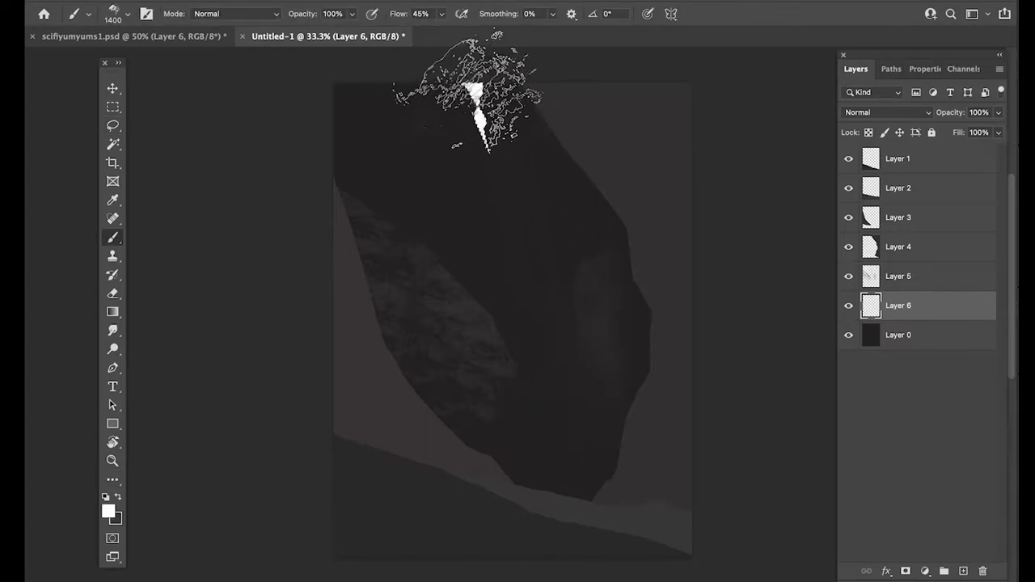
{"action": "key", "text": "l"}
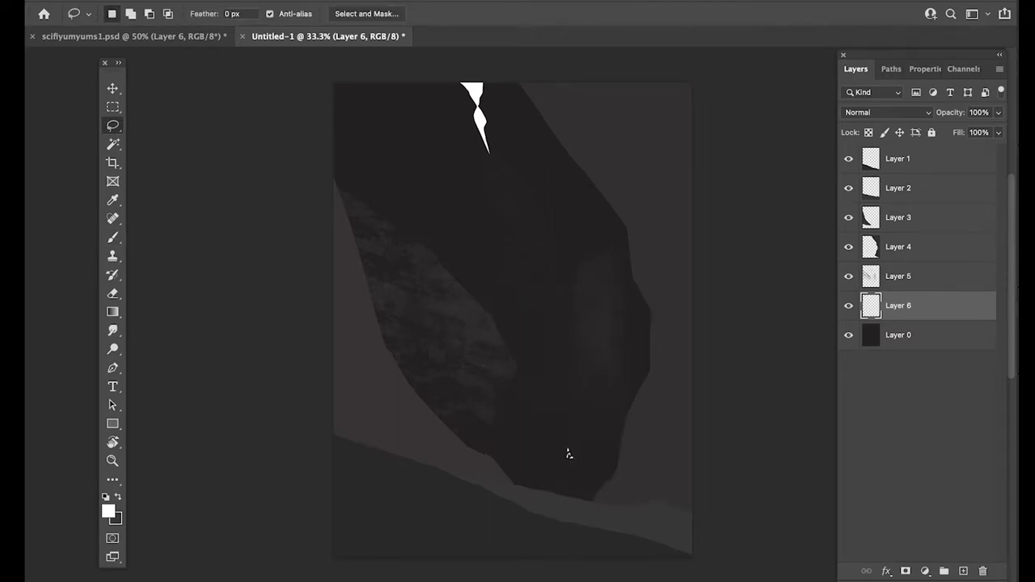
{"action": "key", "text": "b"}
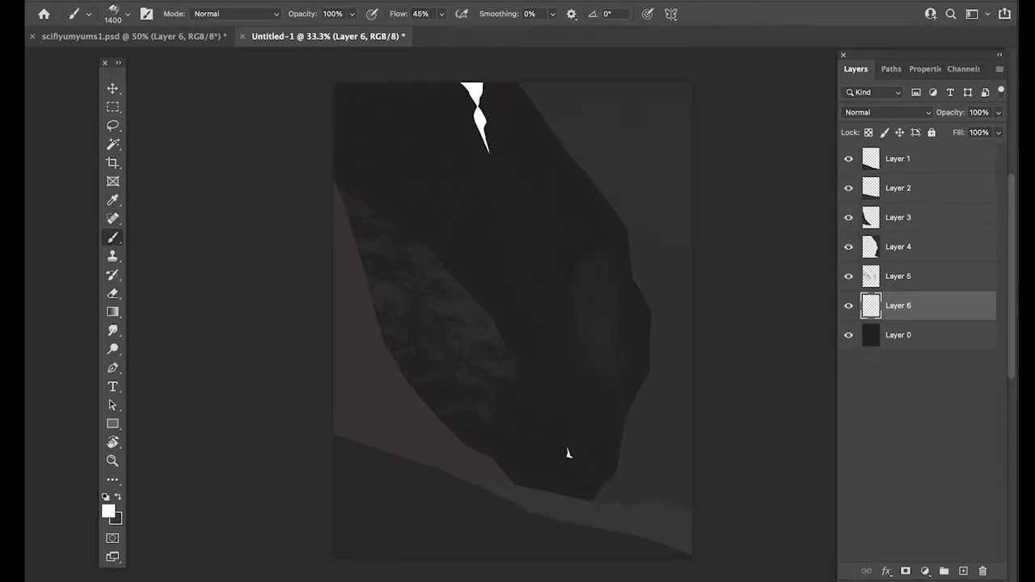
- Darken a lassoed upper section of the left slope on Layer 3 by setting its Levels midtones to 0.88
{"action": "left_click", "coordinate": [921, 247]}
{"action": "key", "text": "l"}
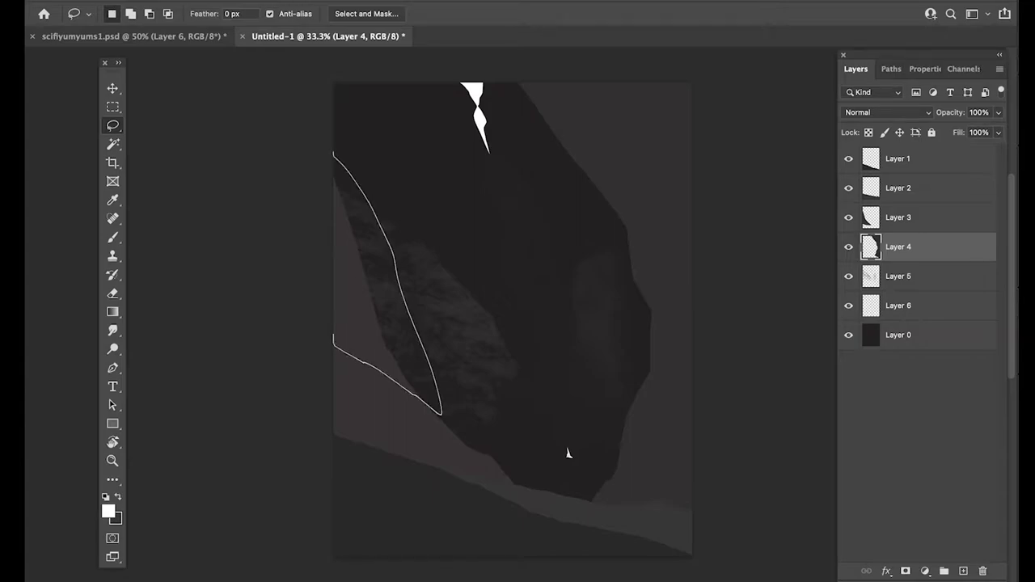
{"action": "key", "text": "super+l"}
{"action": "key", "text": "Return"}
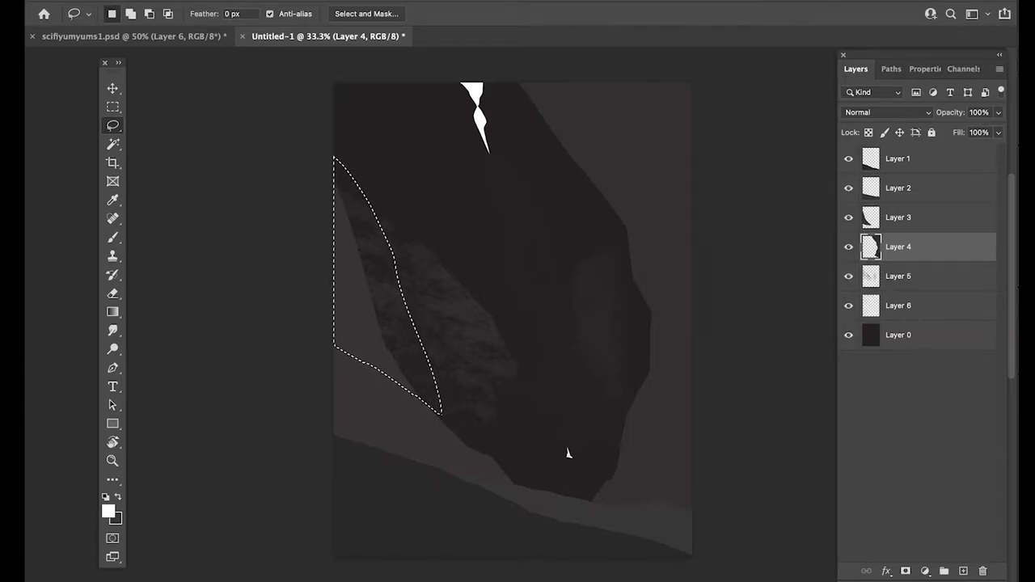
{"action": "key", "text": "alt+bracketright"}
{"action": "key", "text": "super+l"}
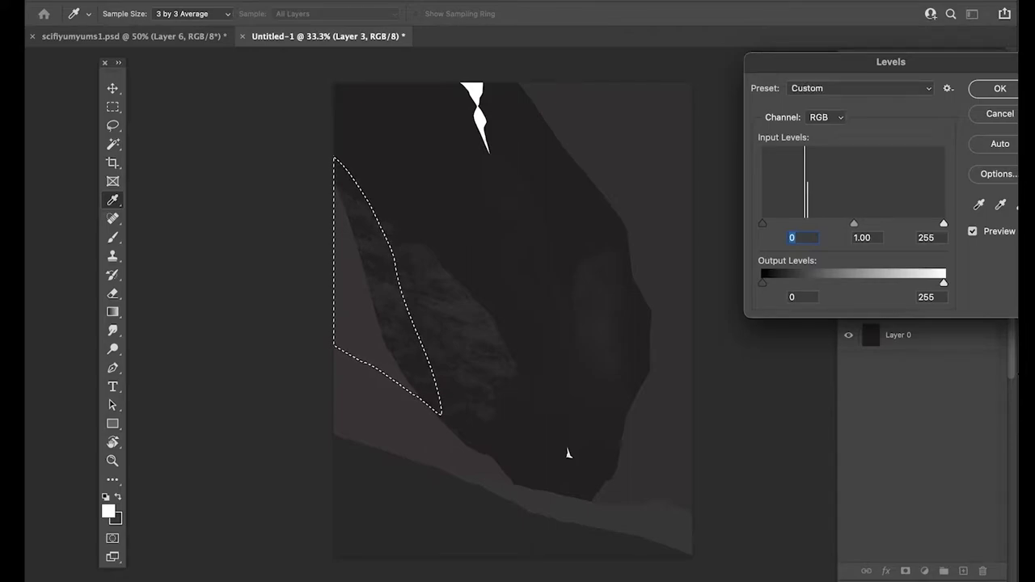
{"action": "key", "text": "Tab"}
{"action": "type", "text": "0.88"}
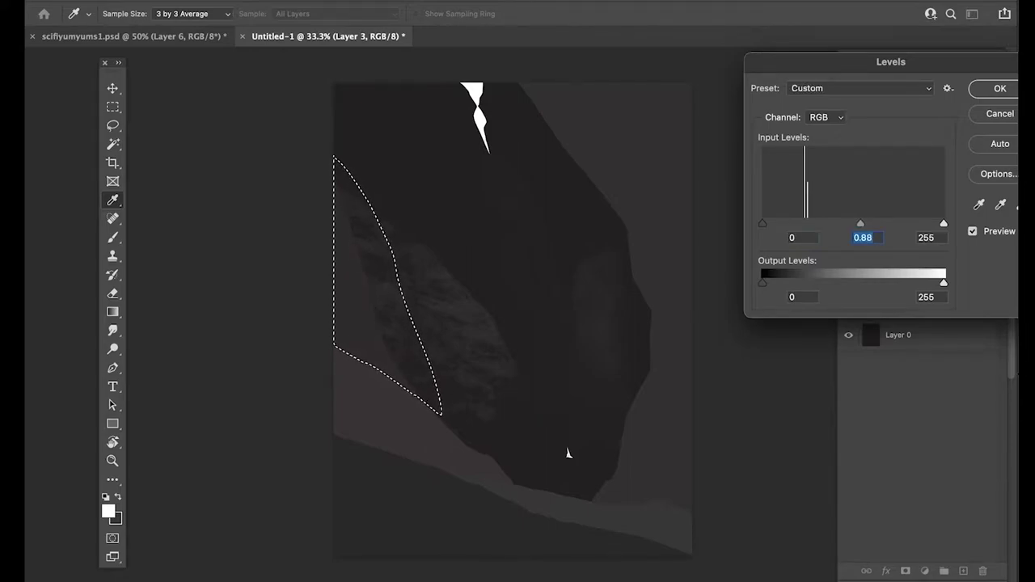
{"action": "key", "text": "Return"}
{"action": "key", "text": "super+d"}
- Lighten a lassoed lower section of the right wall on Layer 4 by adjusting its midtones with Levels
{"action": "left_click_drag", "start_coordinate": [568, 453], "coordinate": [524, 487]}
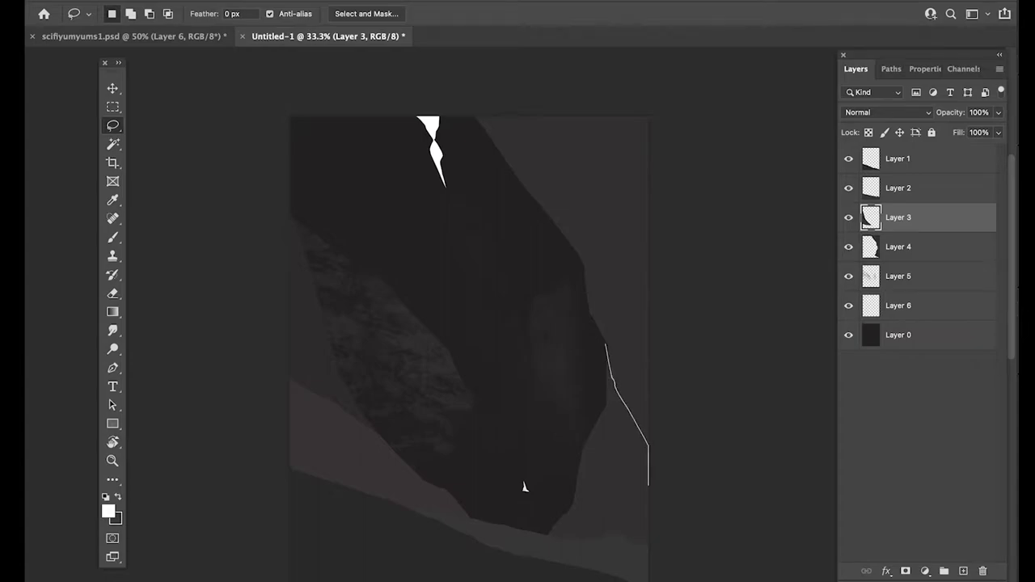
{"action": "left_click_drag", "start_coordinate": [524, 487], "coordinate": [523, 487]}
{"action": "key", "text": "super+l"}
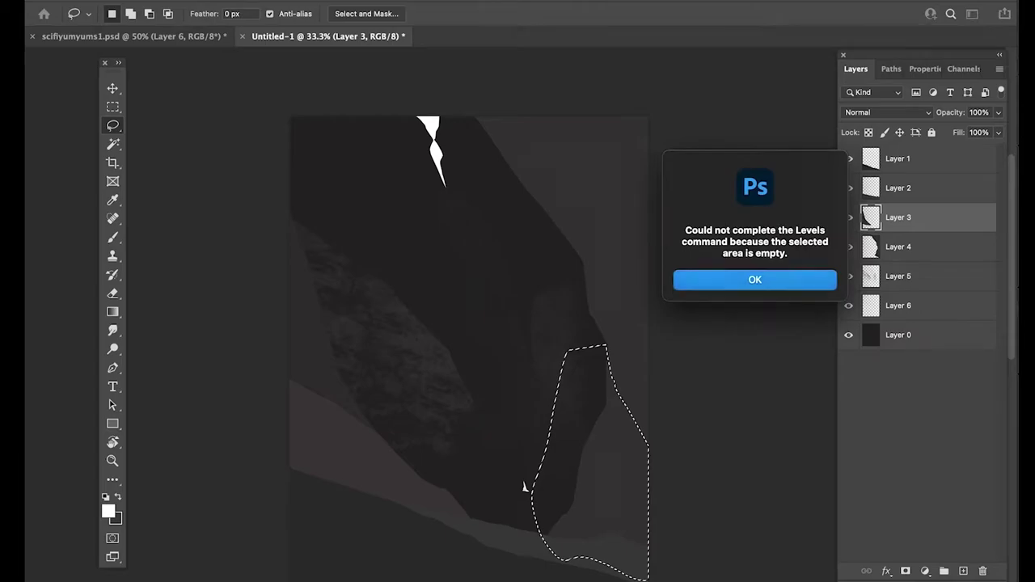
{"action": "key", "text": "Return"}
{"action": "key", "text": "alt+["}
{"action": "key", "text": "super+l"}
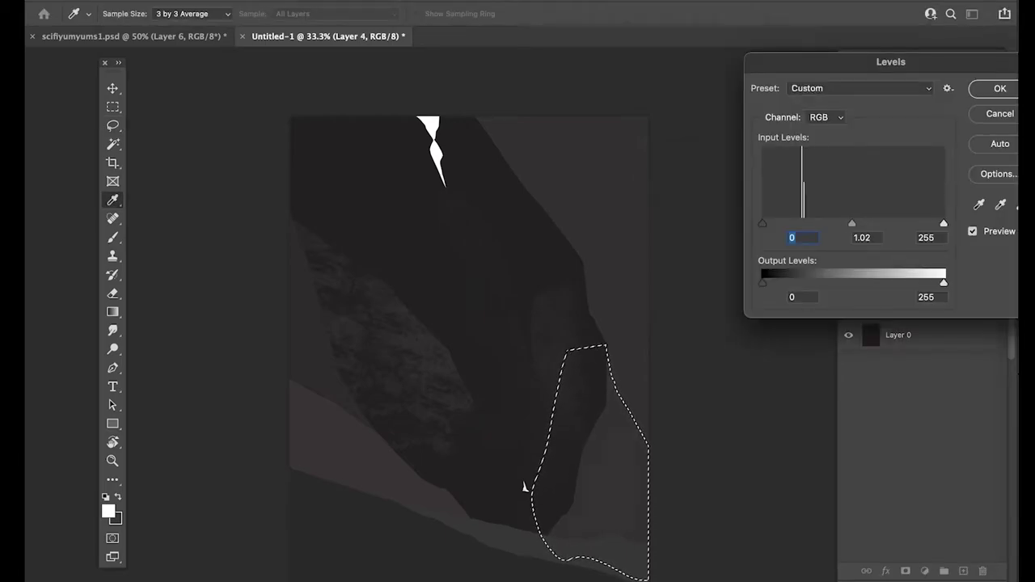
{"action": "key", "text": "Tab"}
{"action": "key", "text": "Return"}
{"action": "key", "text": "super+d"}
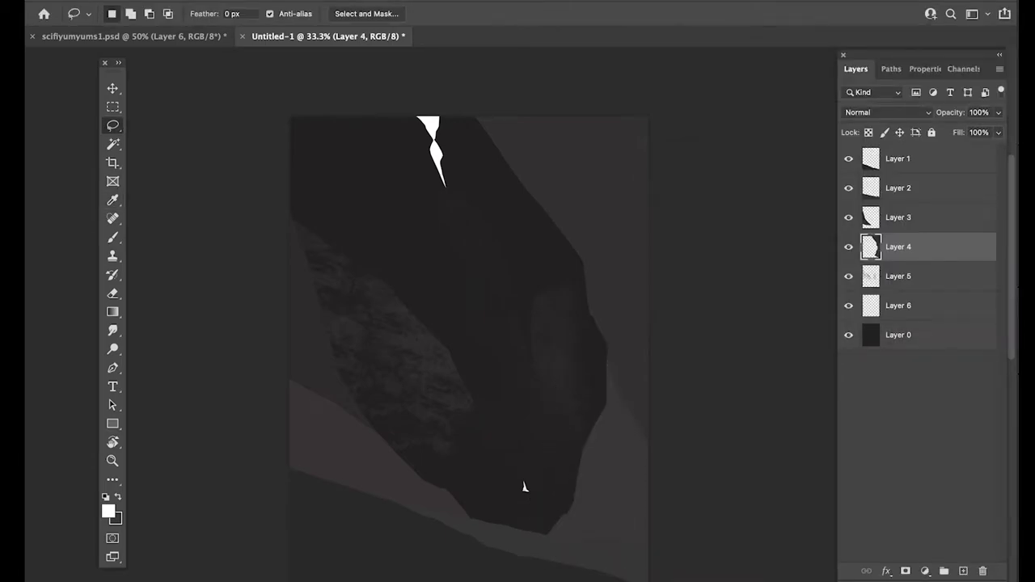
- Add a new layer above Layer 1 and lasso thin overlapping streaks along the ridge of the foreground slope
{"action": "left_click_drag", "start_coordinate": [524, 486], "coordinate": [519, 420]}
{"action": "scroll", "coordinate": [460, 286], "scroll_direction": "down", "scroll_amount": 1}
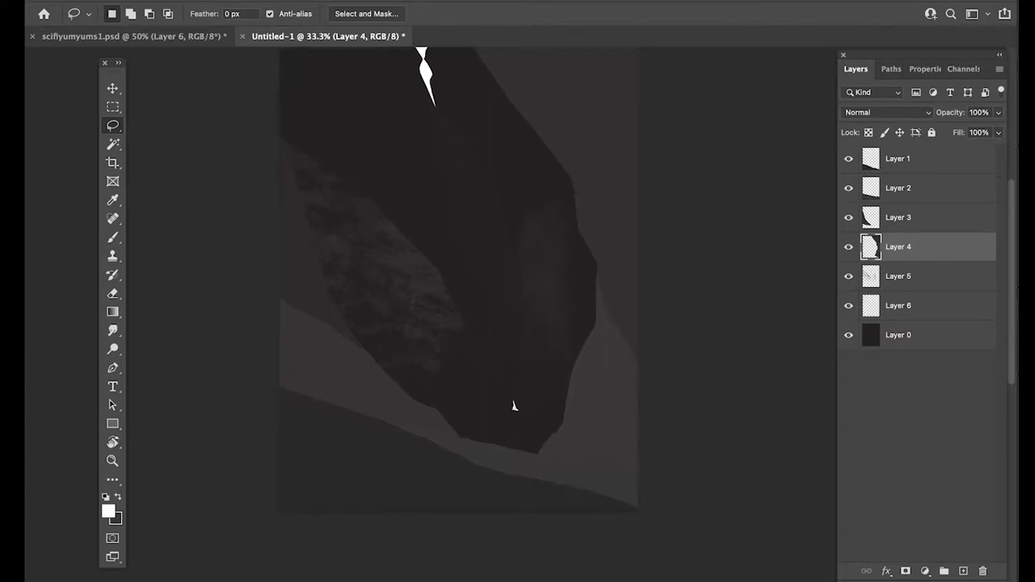
{"action": "left_click", "coordinate": [897, 158]}
{"action": "key", "text": "super+alt+shift+n"}
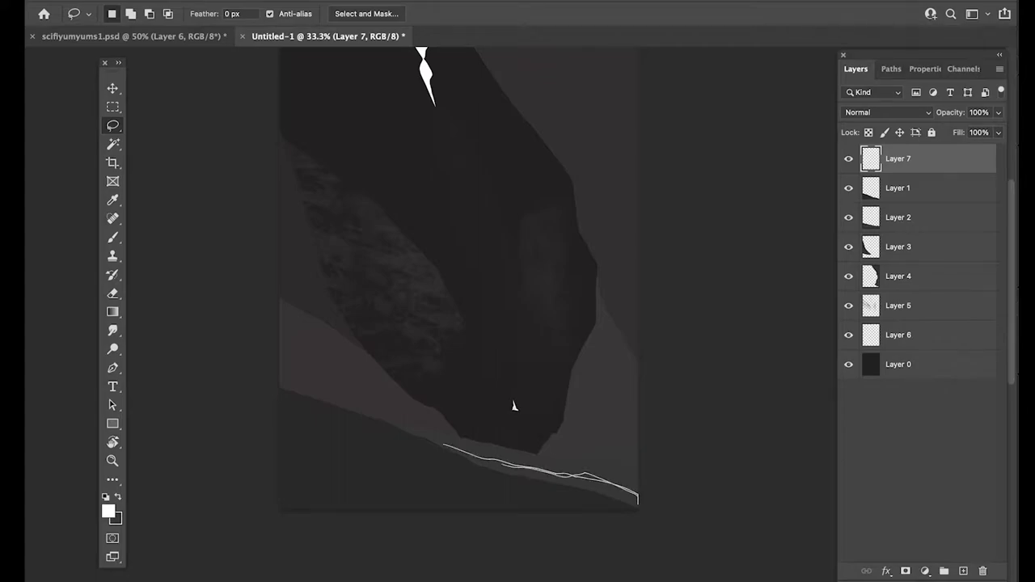
{"action": "left_click_drag", "start_coordinate": [422, 442], "coordinate": [418, 439]}
{"action": "left_click_drag", "start_coordinate": [559, 470], "coordinate": [638, 499]}
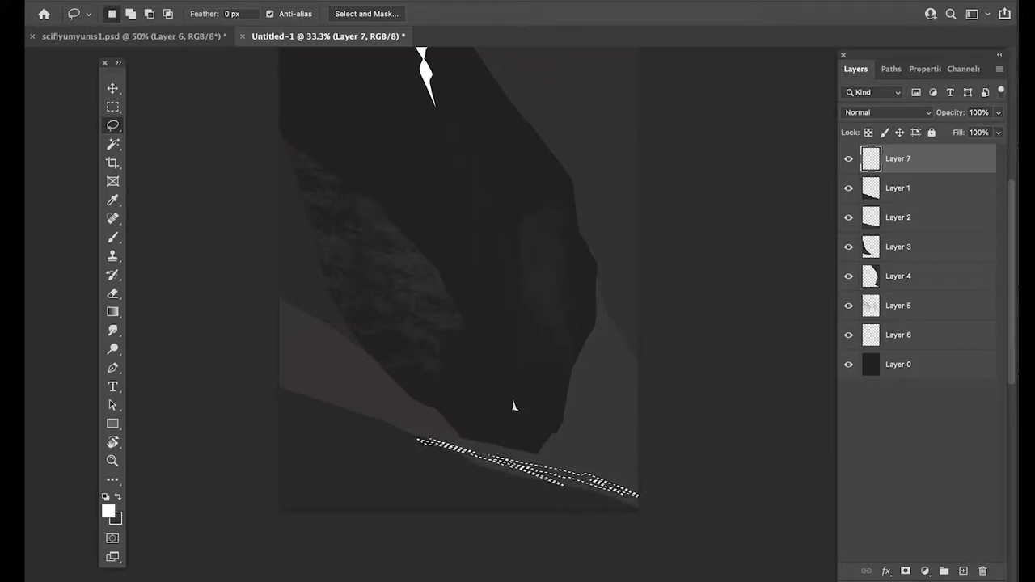
- Paint the selected ridge streaks light grey with the texture brush at 1200 px, and clear the selection
{"action": "key", "text": "i"}
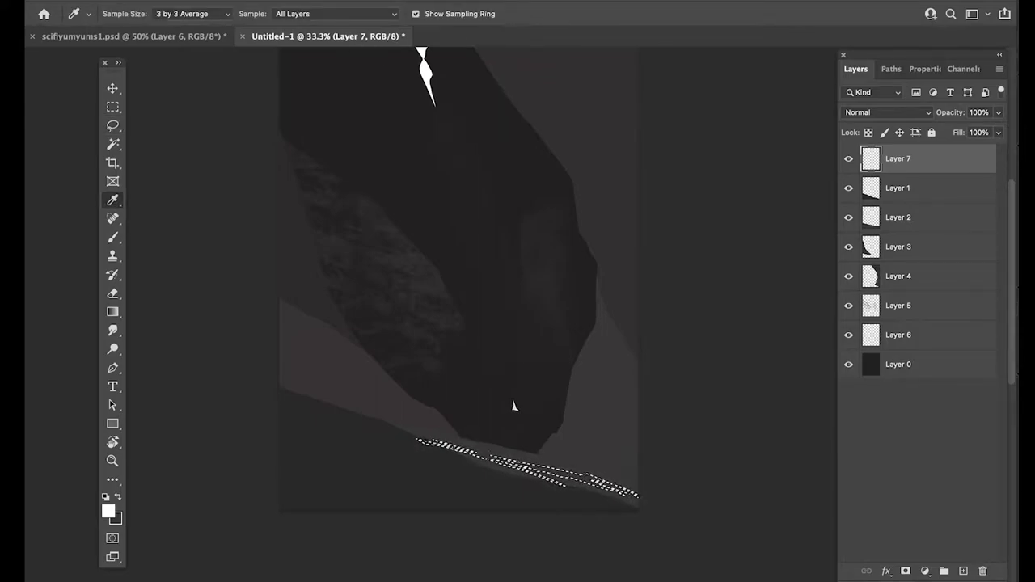
{"action": "left_click", "coordinate": [108, 511]}
{"action": "left_click", "coordinate": [515, 266]}
{"action": "key", "text": "Return"}
{"action": "key", "text": "b"}
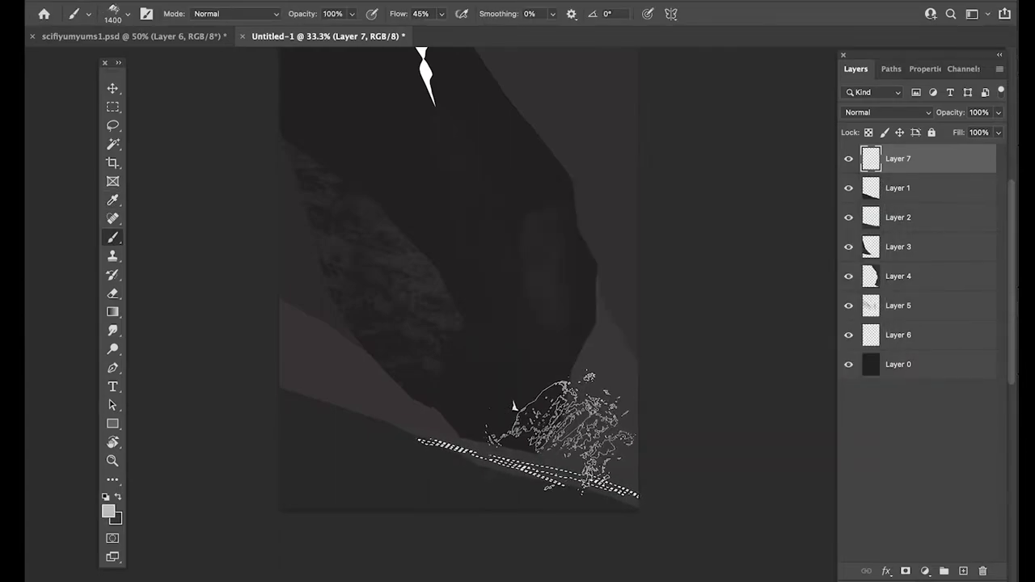
{"action": "key", "text": "bracketleft"}
{"action": "key", "text": "bracketleft"}
{"action": "left_click_drag", "start_coordinate": [584, 484], "coordinate": [481, 450]}
{"action": "key", "text": "super+d"}
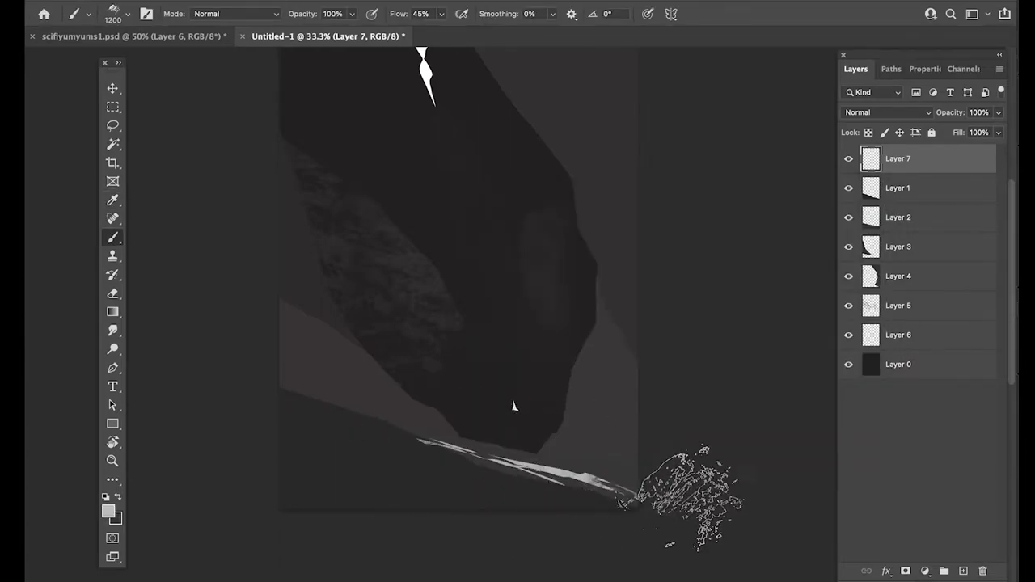
{"action": "key", "text": "ctrl+d"}
- Place Layer 7 beneath Layer 1 and squash Layer 1's foreground slope to about 68% of its height
{"action": "key", "text": "ctrl+bracketleft"}
{"action": "key", "text": "alt+bracketright"}
{"action": "key", "text": "ctrl+t"}
{"action": "left_click_drag", "start_coordinate": [513, 386], "coordinate": [513, 425]}
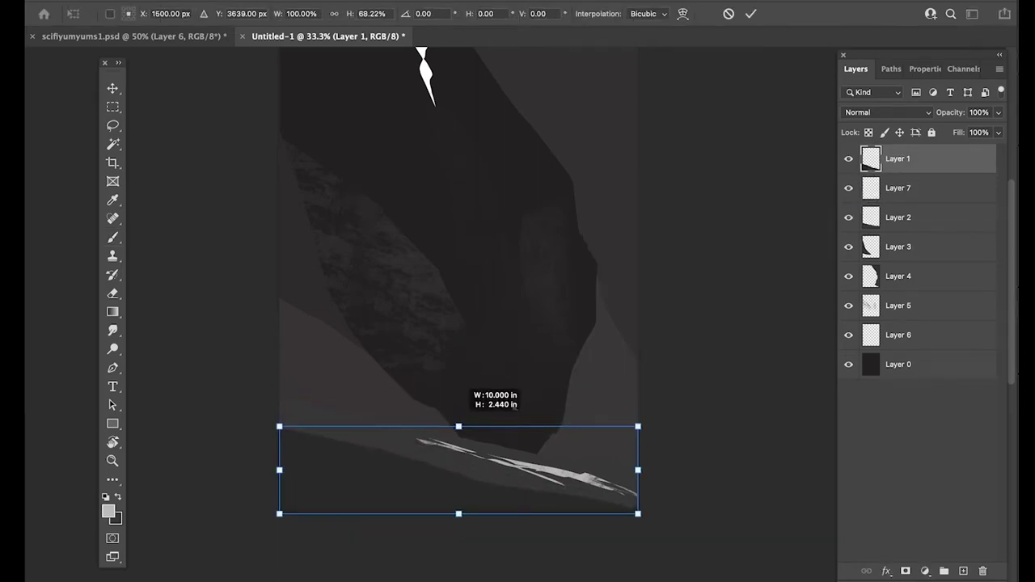
{"action": "key", "text": "Return"}
{"action": "key", "text": "b"}
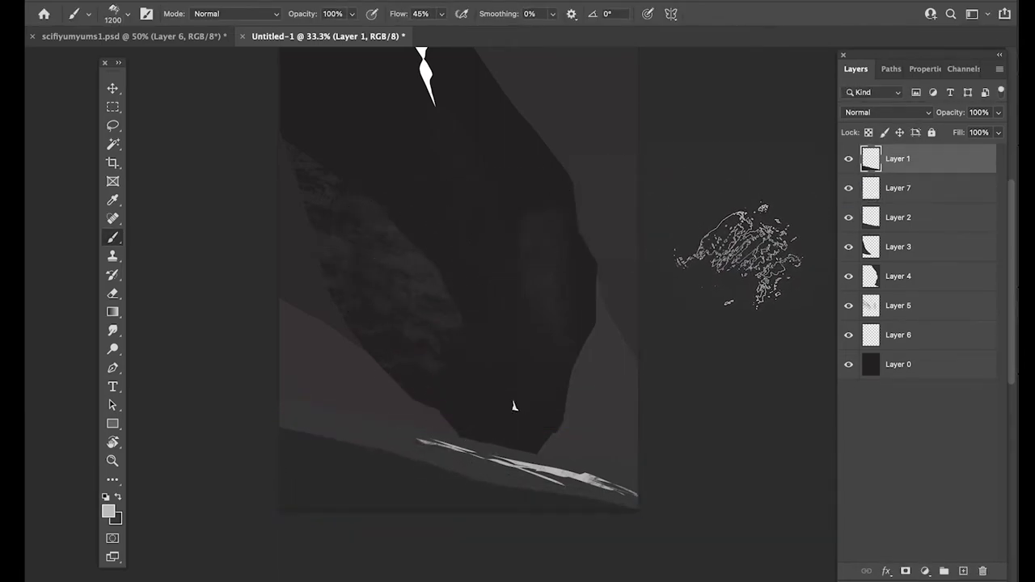
- Move the tiny white shape on Layer 6 slightly up and toward the left slope
{"action": "left_click_drag", "start_coordinate": [639, 221], "coordinate": [643, 231]}
{"action": "left_click_drag", "start_coordinate": [518, 415], "coordinate": [553, 483]}
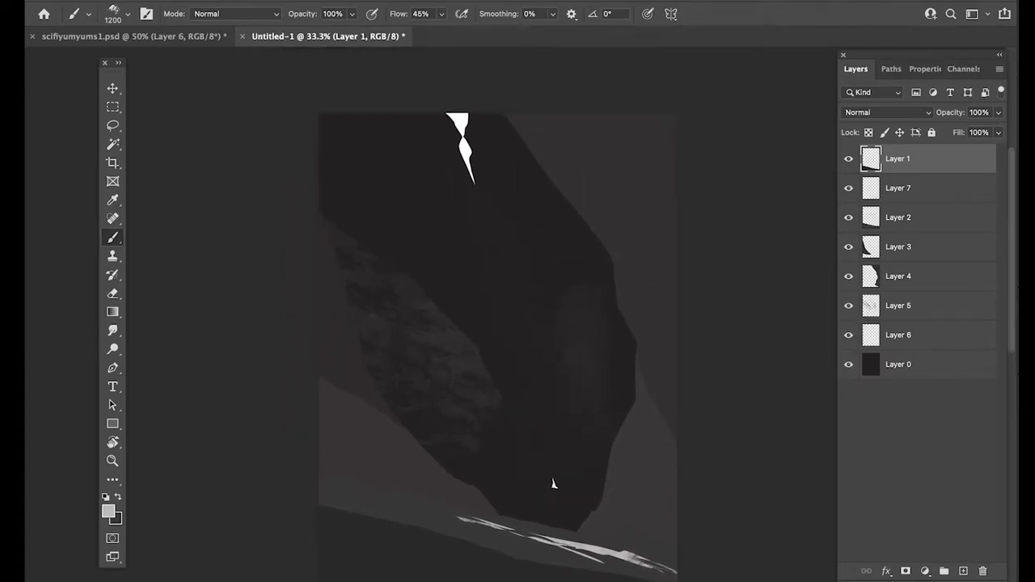
{"action": "left_click", "coordinate": [848, 334]}
{"action": "left_click", "coordinate": [848, 334]}
{"action": "left_click", "coordinate": [897, 335]}
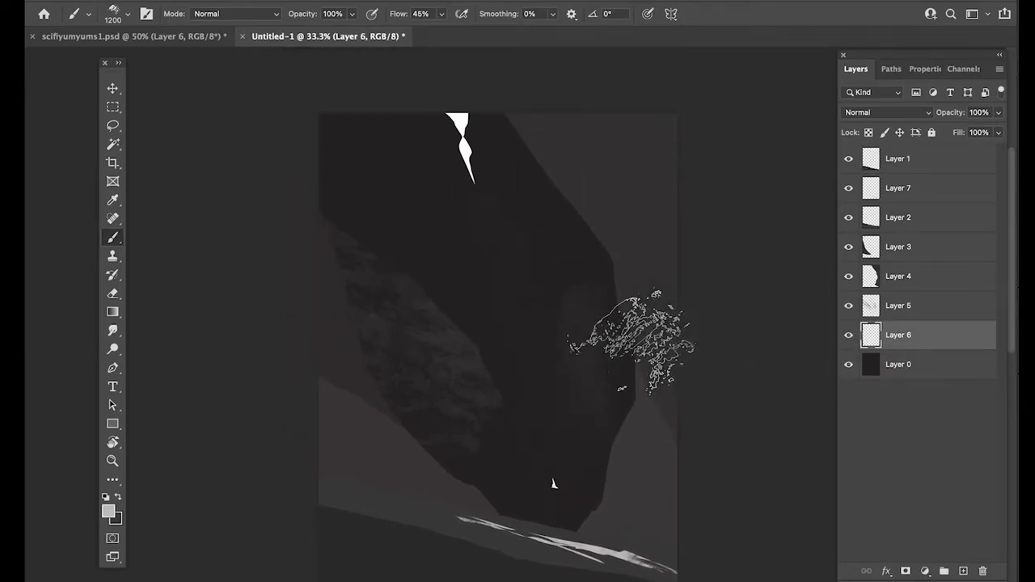
{"action": "key", "text": "l"}
{"action": "key", "text": "v"}
{"action": "left_click_drag", "start_coordinate": [554, 484], "coordinate": [554, 484]}
{"action": "left_click_drag", "start_coordinate": [547, 478], "coordinate": [508, 472]}
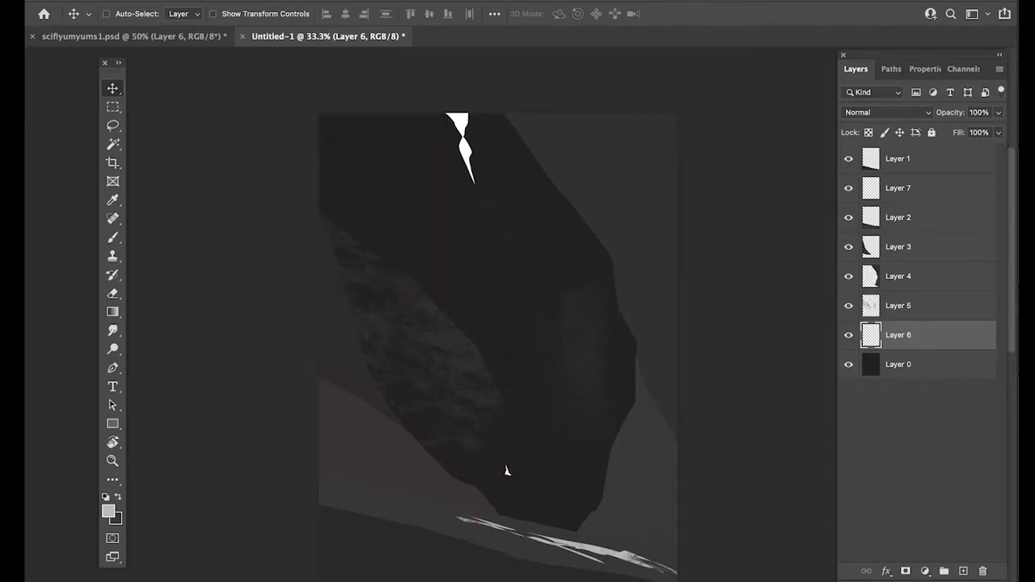
- Add a new layer above Layer 4 and paint an unclipped diagonal band of light grey rock texture with a 1700 px brush
{"action": "scroll", "coordinate": [506, 339], "scroll_direction": "down", "scroll_amount": 2}
{"action": "left_click", "coordinate": [928, 276]}
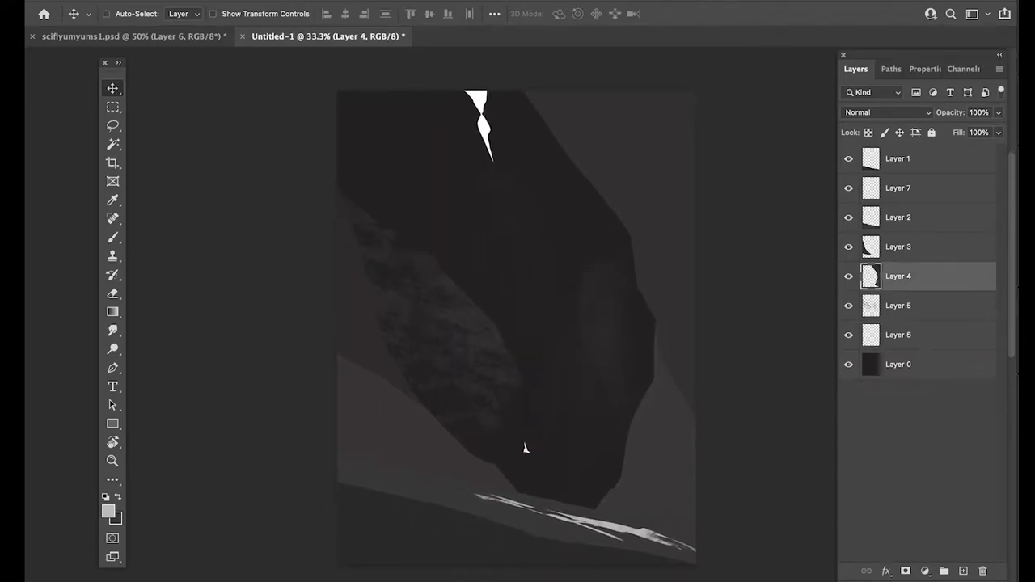
{"action": "key", "text": "ctrl+shift+alt+n"}
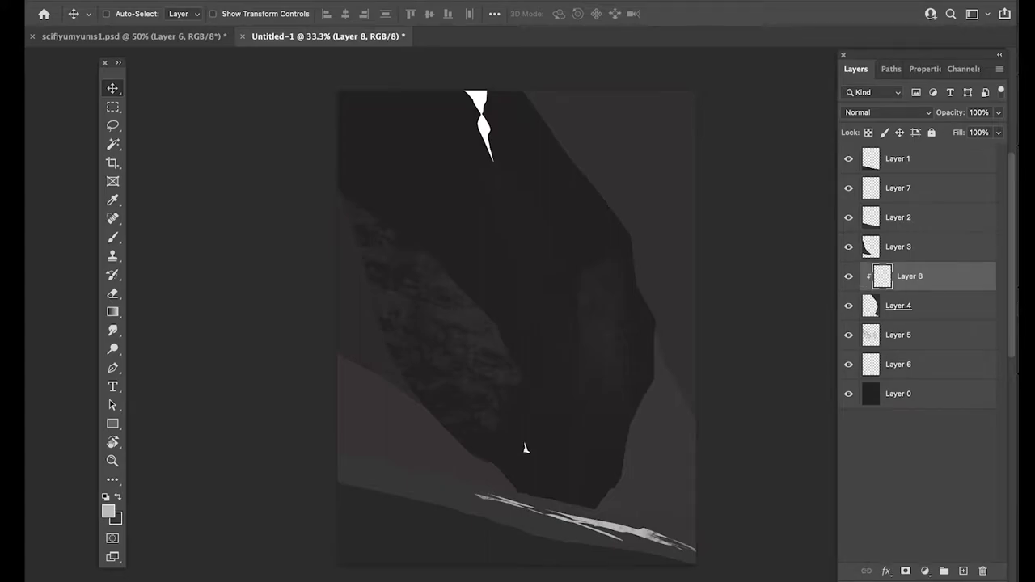
{"action": "key", "text": "b"}
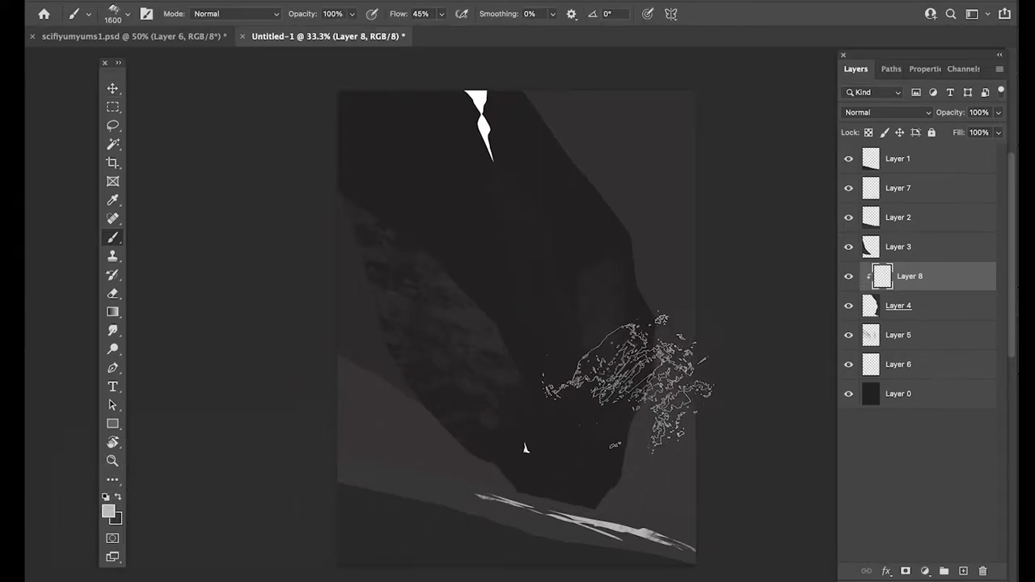
{"action": "key", "text": "bracketright"}
{"action": "key", "text": "bracketright"}
{"action": "key", "text": "bracketright"}
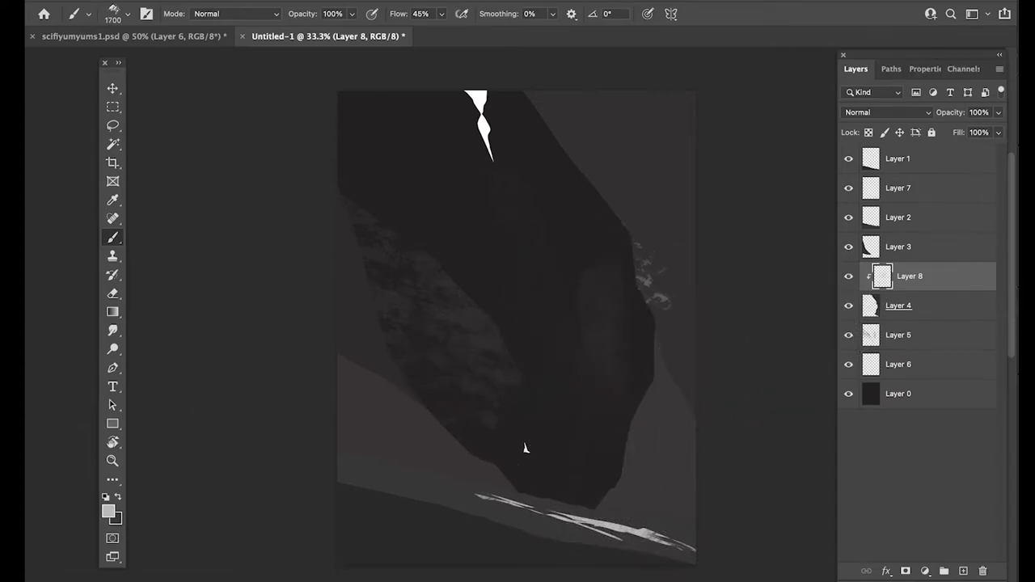
{"action": "key", "text": "super+alt+g"}
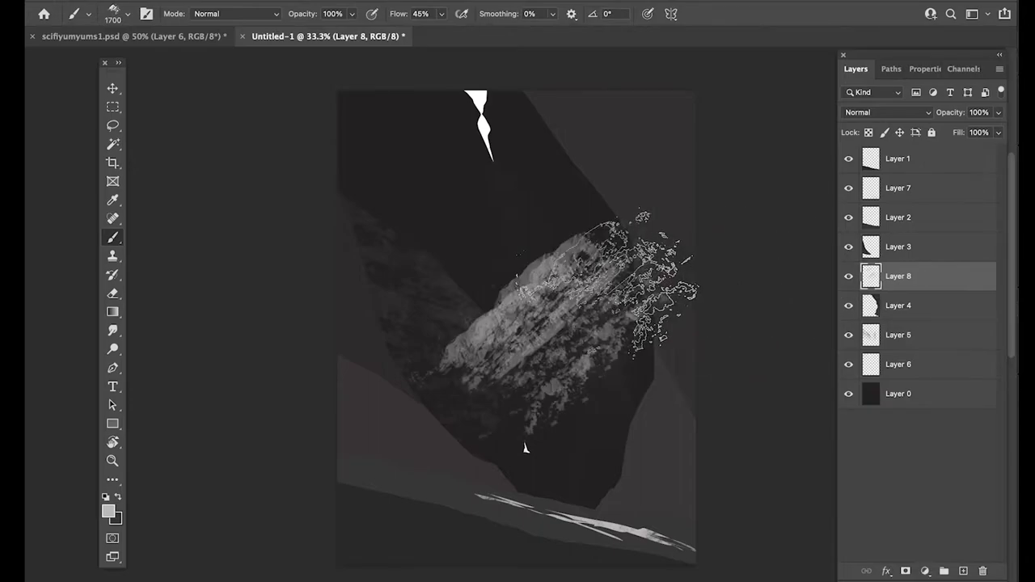
- Move the Layer 8 rock texture down onto the lower right wall and clip it to Layer 4
{"action": "key", "text": "super+t"}
{"action": "left_click_drag", "start_coordinate": [525, 447], "coordinate": [542, 466]}
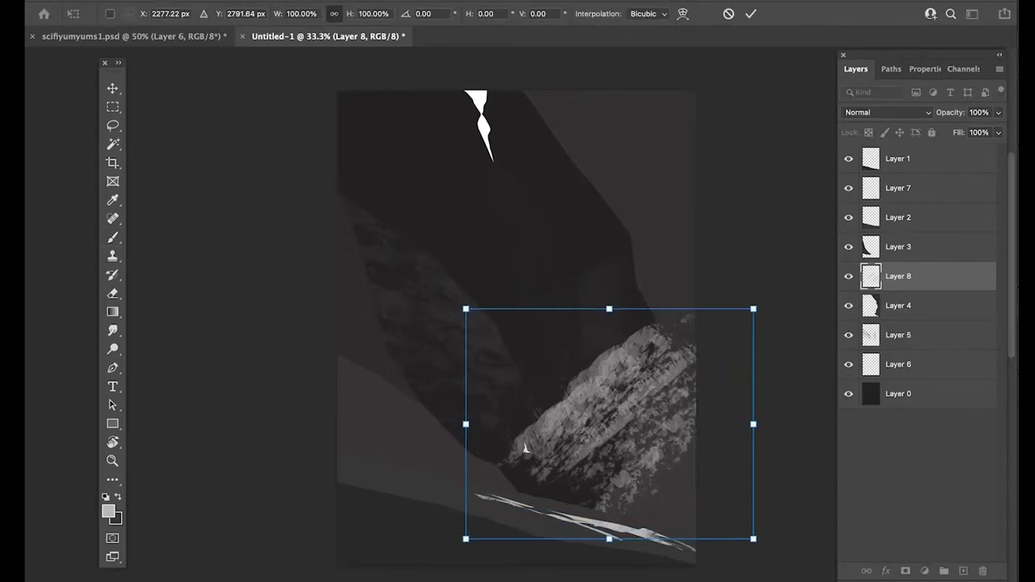
{"action": "key", "text": "Return"}
{"action": "key", "text": "super+alt+g"}
- Rotate the clipped rock texture counterclockwise and reshape its bounding box to follow the lower right wall
{"action": "key", "text": "super+t"}
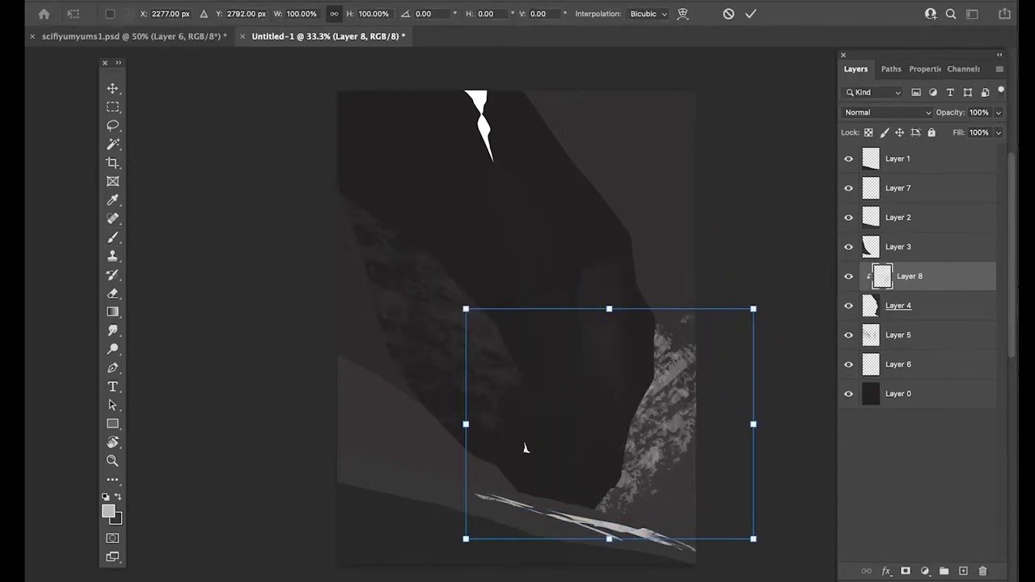
{"action": "right_click", "coordinate": [652, 412]}
{"action": "left_click", "coordinate": [656, 422]}
{"action": "left_click_drag", "start_coordinate": [560, 290], "coordinate": [524, 310]}
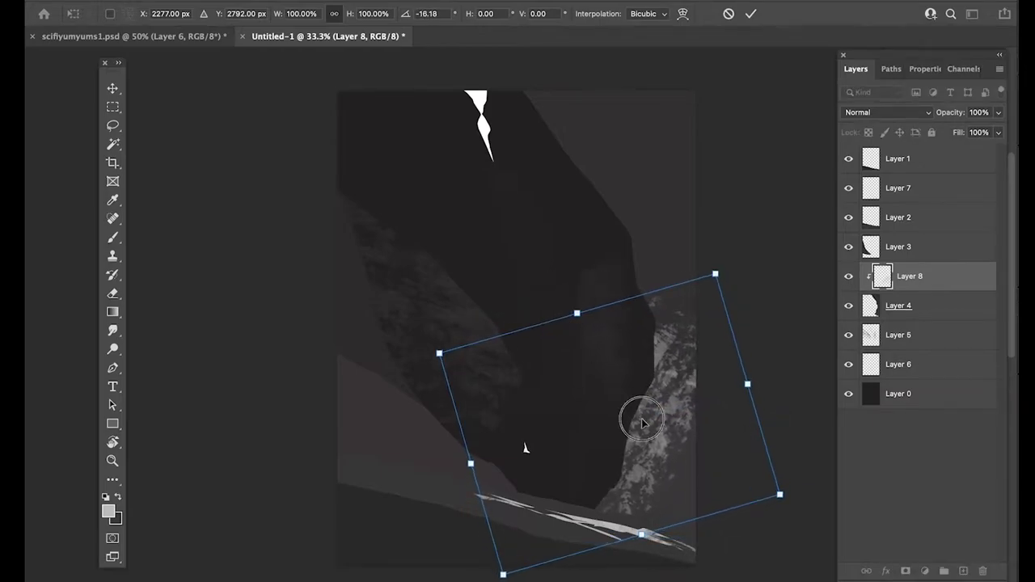
{"action": "left_click_drag", "start_coordinate": [652, 417], "coordinate": [666, 425]}
{"action": "right_click", "coordinate": [667, 429]}
{"action": "left_click", "coordinate": [687, 478]}
{"action": "left_click_drag", "start_coordinate": [728, 282], "coordinate": [680, 290]}
- Warp the clipped rock texture so its grain curves down along the edge of the right wall
{"action": "right_click", "coordinate": [577, 429]}
{"action": "left_click", "coordinate": [606, 536]}
{"action": "left_click_drag", "start_coordinate": [560, 427], "coordinate": [700, 522]}
{"action": "left_click_drag", "start_coordinate": [678, 333], "coordinate": [648, 288]}
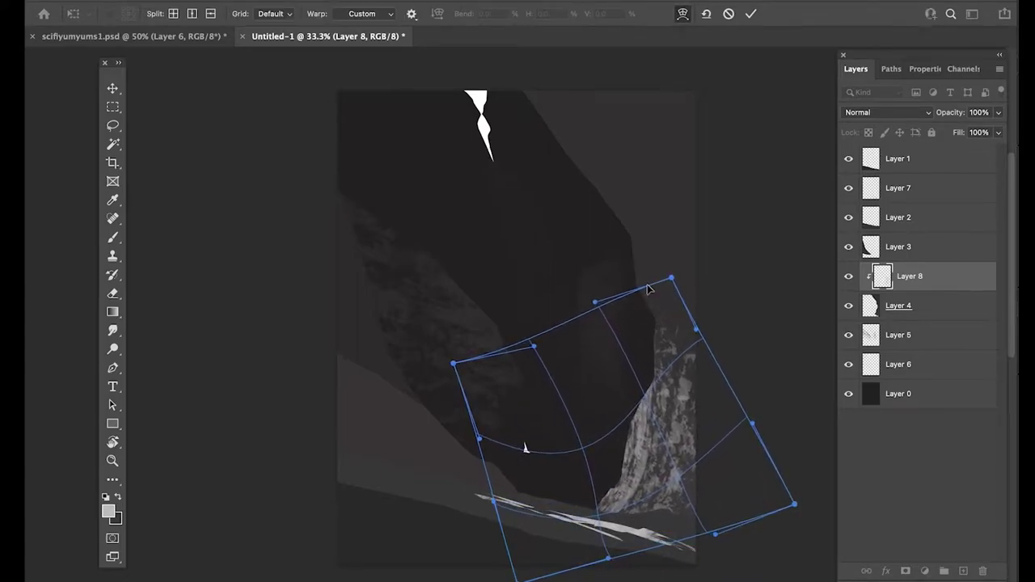
{"action": "key", "text": "Return"}
- Lower Layer 8's opacity to 33% and transform its rock texture again to fit the lower right wall
{"action": "key", "text": "b"}
{"action": "left_click_drag", "start_coordinate": [950, 112], "coordinate": [909, 113]}
{"action": "key", "text": "ctrl+t"}
{"action": "left_click_drag", "start_coordinate": [728, 283], "coordinate": [686, 403]}
{"action": "left_click_drag", "start_coordinate": [621, 500], "coordinate": [584, 550]}
{"action": "left_click_drag", "start_coordinate": [602, 425], "coordinate": [637, 411]}
{"action": "left_click_drag", "start_coordinate": [530, 292], "coordinate": [539, 279]}
{"action": "left_click_drag", "start_coordinate": [645, 419], "coordinate": [628, 432]}
{"action": "key", "text": "Return"}
{"action": "key", "text": "Return"}
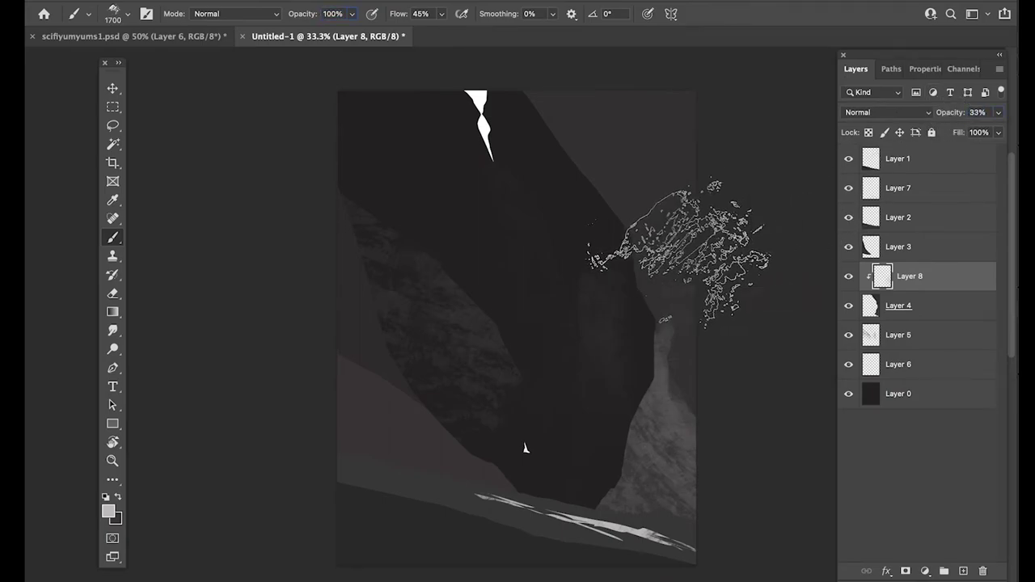
- Lasso several long, thin slivers along the upper edge of the lower left slope
{"action": "key", "text": "v"}
{"action": "left_click_drag", "start_coordinate": [442, 322], "coordinate": [464, 351]}
{"action": "left_click_drag", "start_coordinate": [442, 389], "coordinate": [492, 344]}
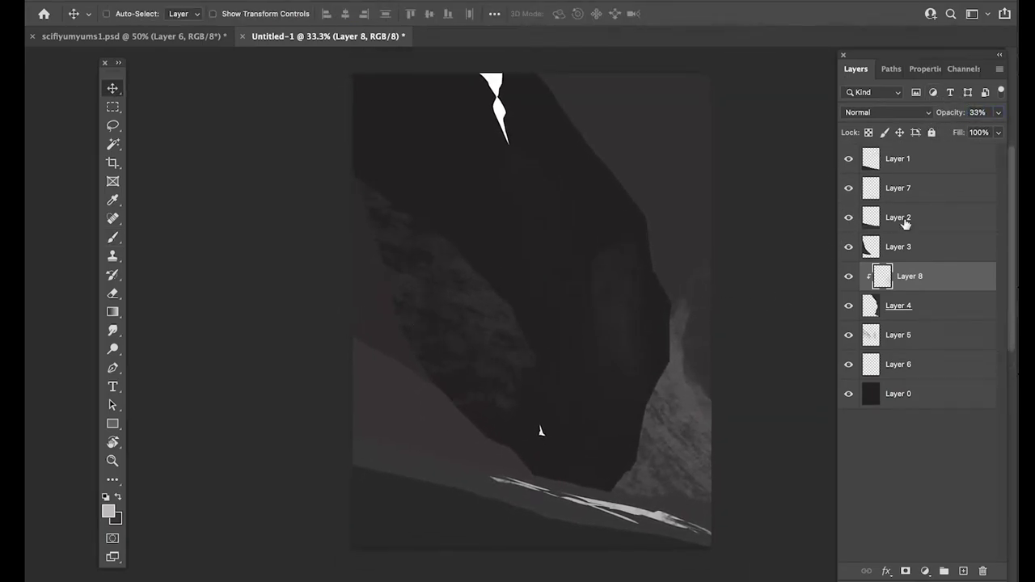
{"action": "key", "text": "l"}
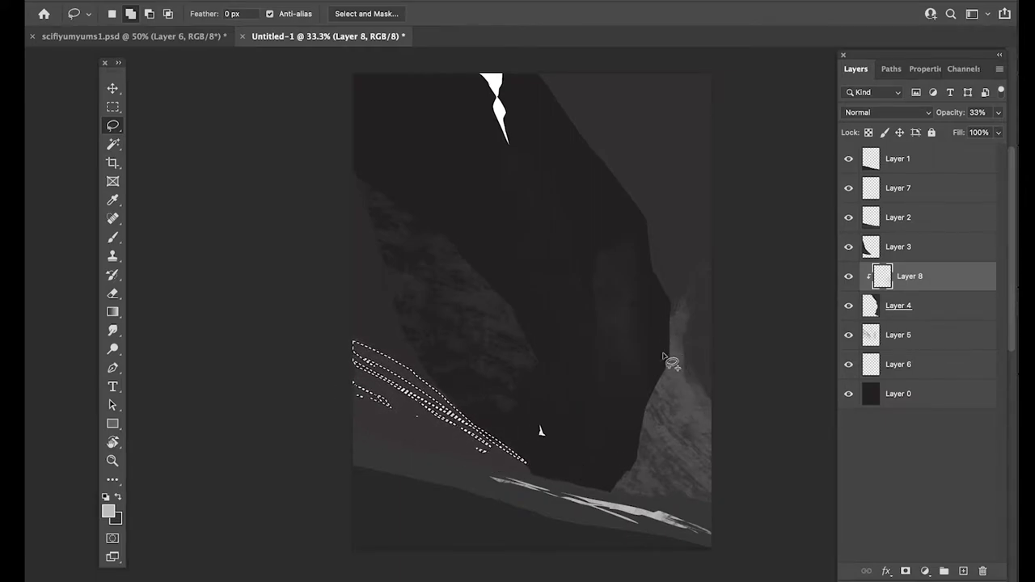
- Add a new layer above Layer 3 and clip it to Layer 3
{"action": "left_click", "coordinate": [876, 247]}
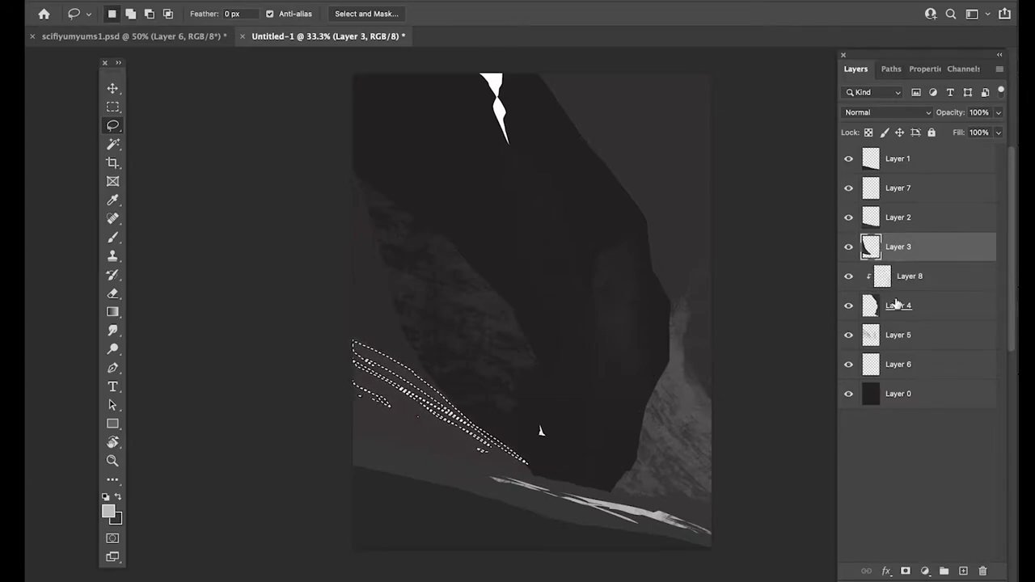
{"action": "left_click", "coordinate": [962, 570]}
{"action": "left_click", "coordinate": [872, 270], "text": "alt"}
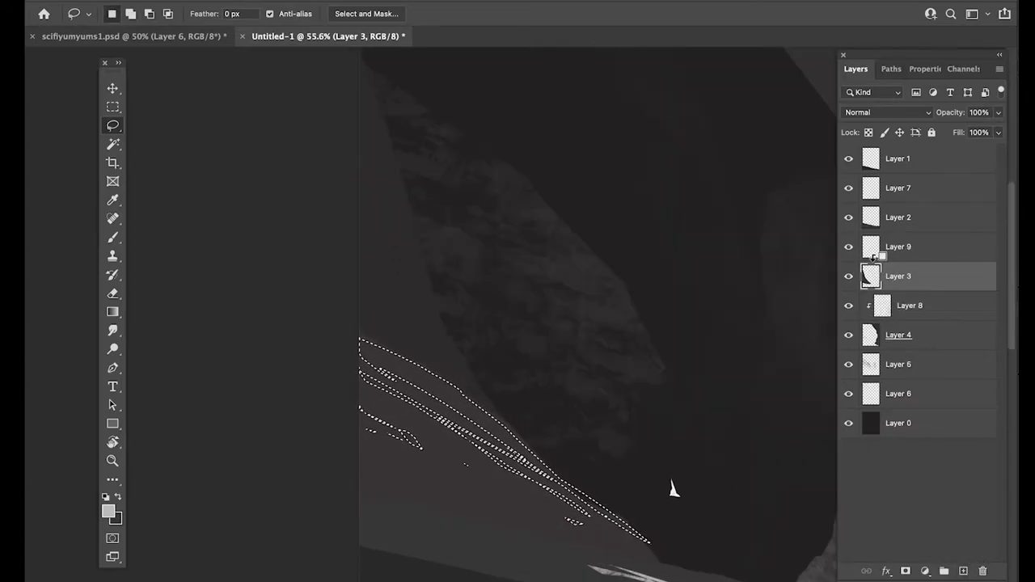
{"action": "left_click", "coordinate": [880, 258], "text": "alt"}
- Try to brush light grey into the selected left slope slivers directly on Layer 3
{"action": "left_click_drag", "start_coordinate": [569, 297], "coordinate": [443, 198]}
{"action": "key", "text": "b"}
{"action": "left_click_drag", "start_coordinate": [301, 304], "coordinate": [422, 402]}
{"action": "key", "text": "ctrl+d"}
{"action": "scroll", "coordinate": [516, 323], "scroll_direction": "down", "scroll_amount": 2}
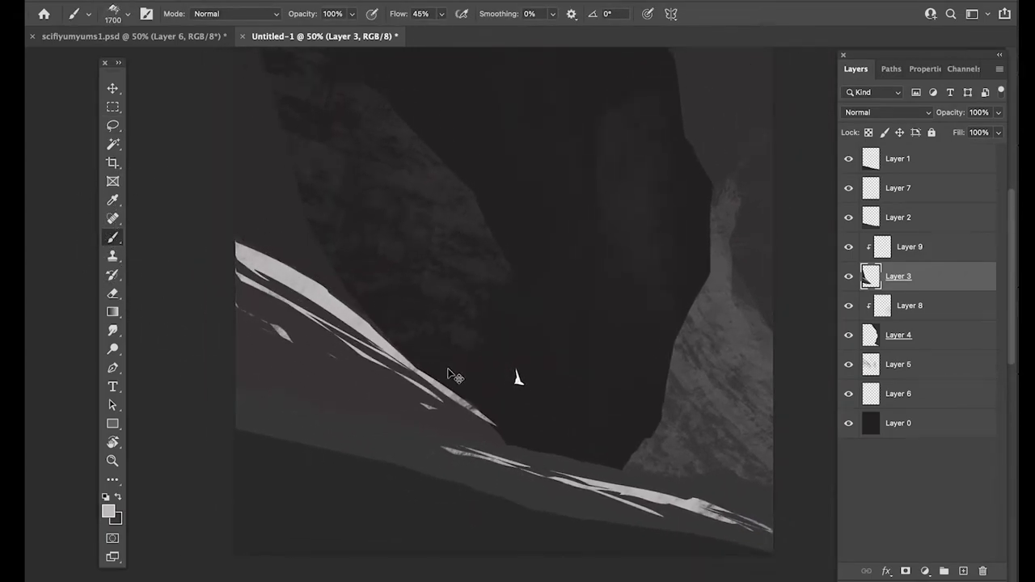
{"action": "key", "text": "v"}
{"action": "left_click_drag", "start_coordinate": [933, 119], "coordinate": [955, 168]}
{"action": "left_click", "coordinate": [889, 305], "text": "ctrl"}
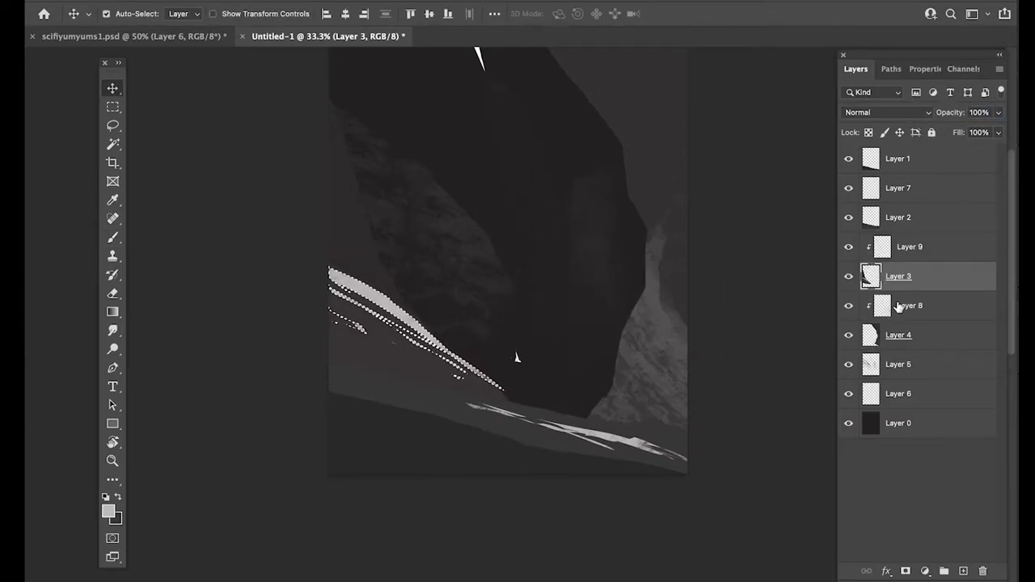
- Brush light grey into the selected slope slivers on Layer 9 and lower the layer's opacity to 15%
{"action": "left_click", "coordinate": [889, 253]}
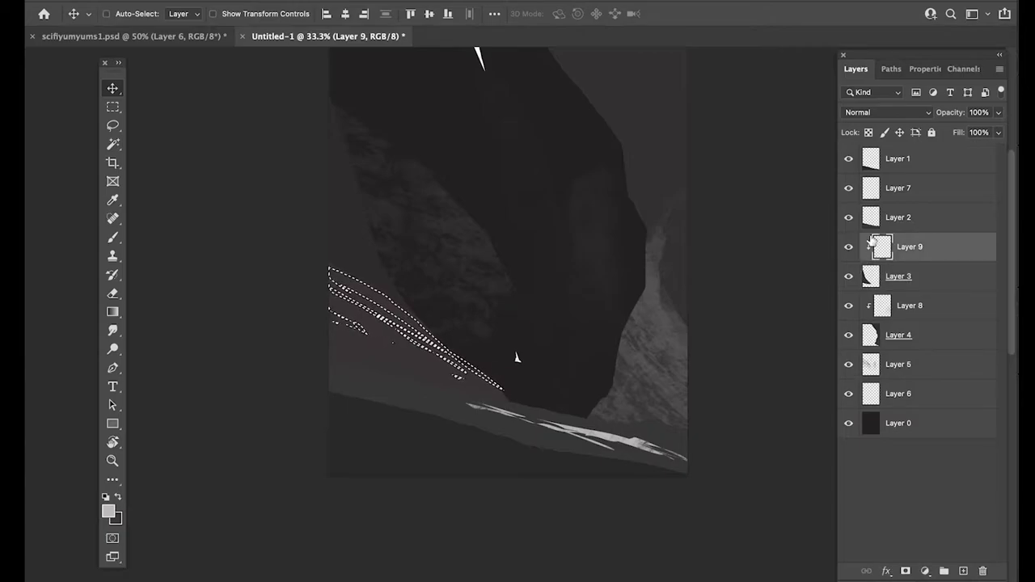
{"action": "key", "text": "b"}
{"action": "mouse_move", "coordinate": [436, 342]}
{"action": "left_mouse_down"}
{"action": "mouse_move", "coordinate": [474, 378]}
{"action": "mouse_move", "coordinate": [324, 261]}
{"action": "left_mouse_up"}
{"action": "key", "text": "ctrl+d"}
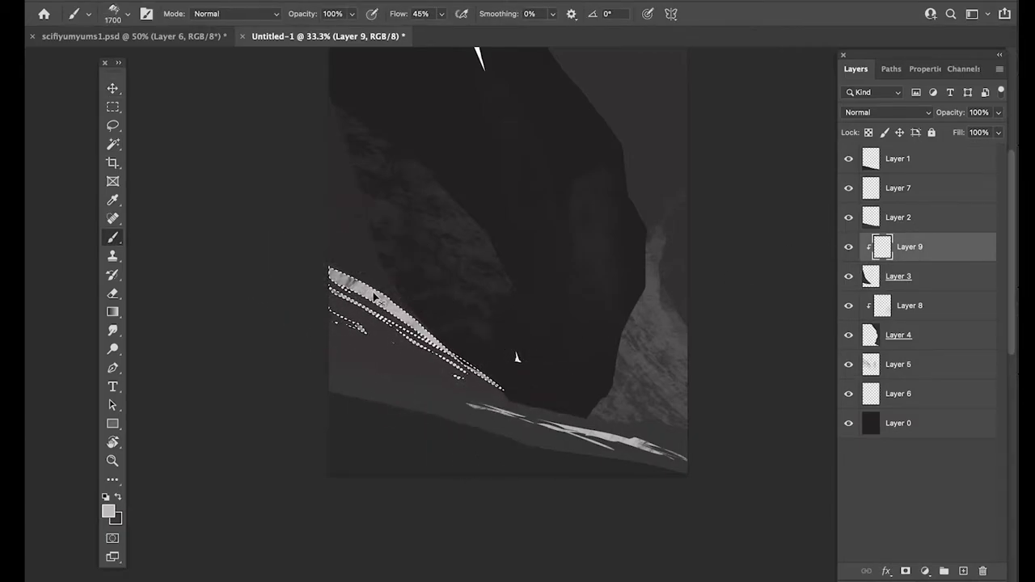
{"action": "left_click_drag", "start_coordinate": [942, 120], "coordinate": [895, 113]}
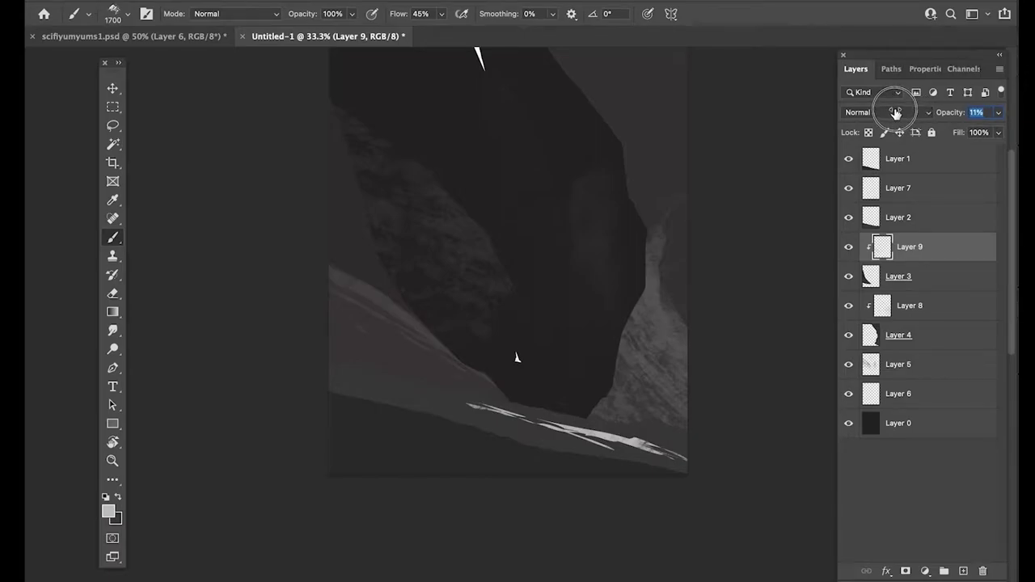
{"action": "scroll", "coordinate": [506, 358], "scroll_direction": "up", "scroll_amount": 4}
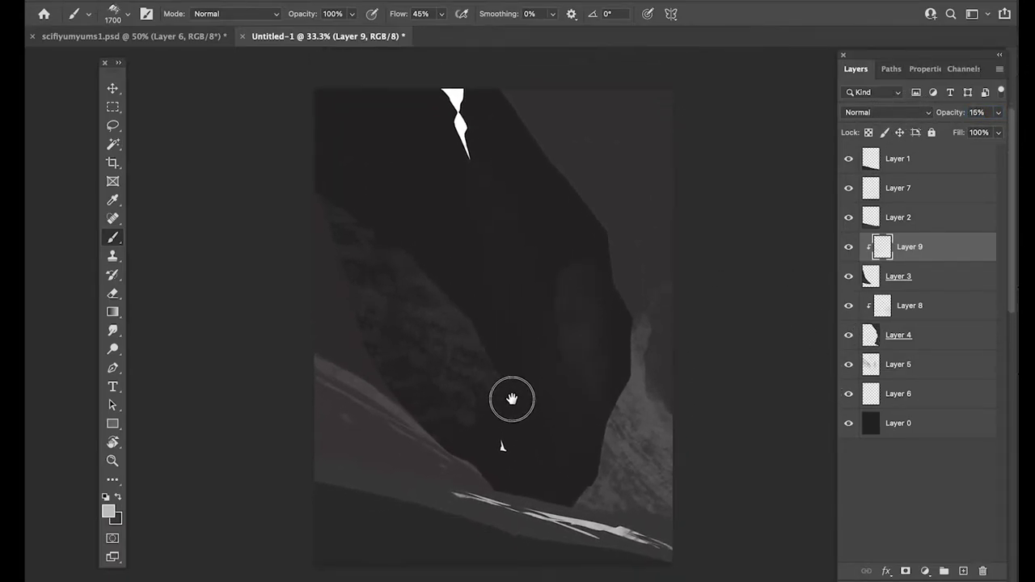
- Enlarge Layer 5's rock texture to about 118% by 120%, rotated about 17° clockwise, and move it onto the upper left wall
{"action": "left_click", "coordinate": [861, 368]}
{"action": "left_click", "coordinate": [848, 368]}
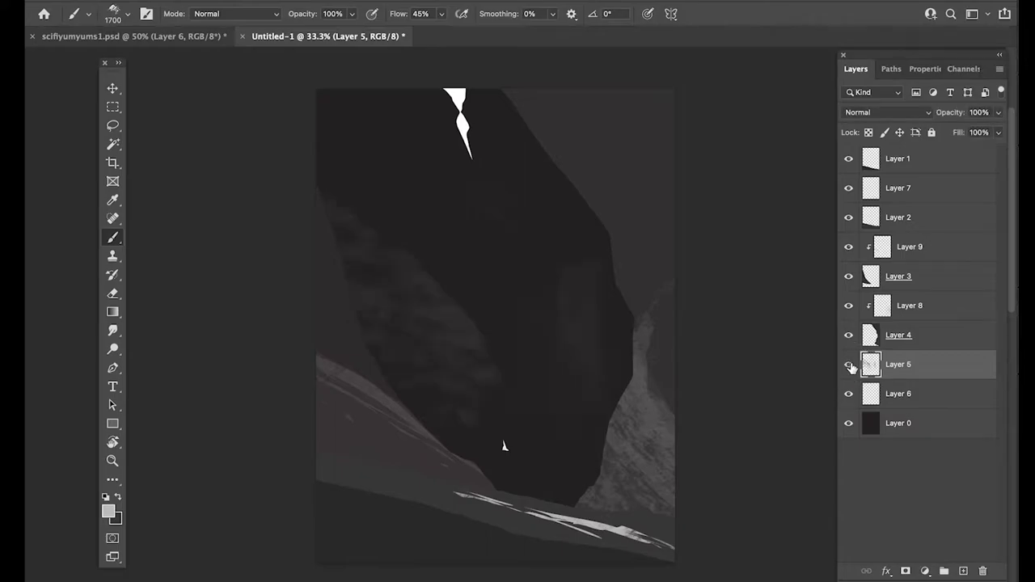
{"action": "key", "text": "ctrl+t"}
{"action": "left_click_drag", "start_coordinate": [621, 155], "coordinate": [674, 79]}
{"action": "left_click_drag", "start_coordinate": [254, 165], "coordinate": [277, 131]}
{"action": "left_click_drag", "start_coordinate": [428, 249], "coordinate": [402, 305]}
{"action": "left_click_drag", "start_coordinate": [252, 151], "coordinate": [285, 123]}
{"action": "mouse_move", "coordinate": [386, 258]}
{"action": "left_mouse_down"}
{"action": "mouse_move", "coordinate": [363, 240]}
{"action": "mouse_move", "coordinate": [447, 196]}
{"action": "left_mouse_up"}
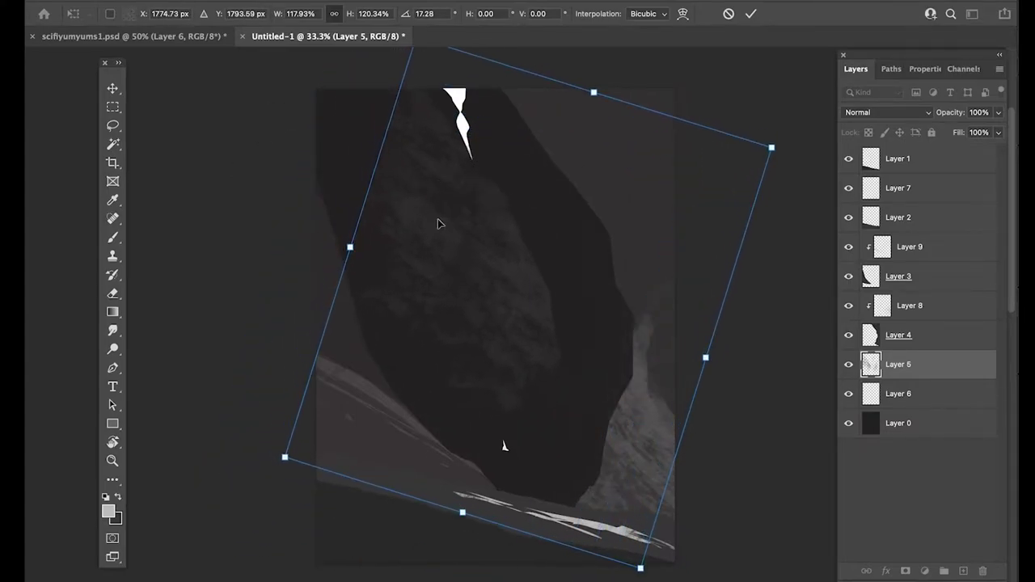
{"action": "key", "text": "Return"}
{"action": "key", "text": "b"}
{"action": "key", "text": "v"}
{"action": "mouse_move", "coordinate": [455, 300]}
{"action": "left_mouse_down"}
{"action": "mouse_move", "coordinate": [434, 277]}
{"action": "mouse_move", "coordinate": [458, 276]}
{"action": "mouse_move", "coordinate": [388, 279]}
{"action": "mouse_move", "coordinate": [363, 250]}
{"action": "mouse_move", "coordinate": [380, 273]}
{"action": "mouse_move", "coordinate": [374, 222]}
{"action": "mouse_move", "coordinate": [405, 247]}
{"action": "left_mouse_up"}
{"action": "key", "text": "l"}
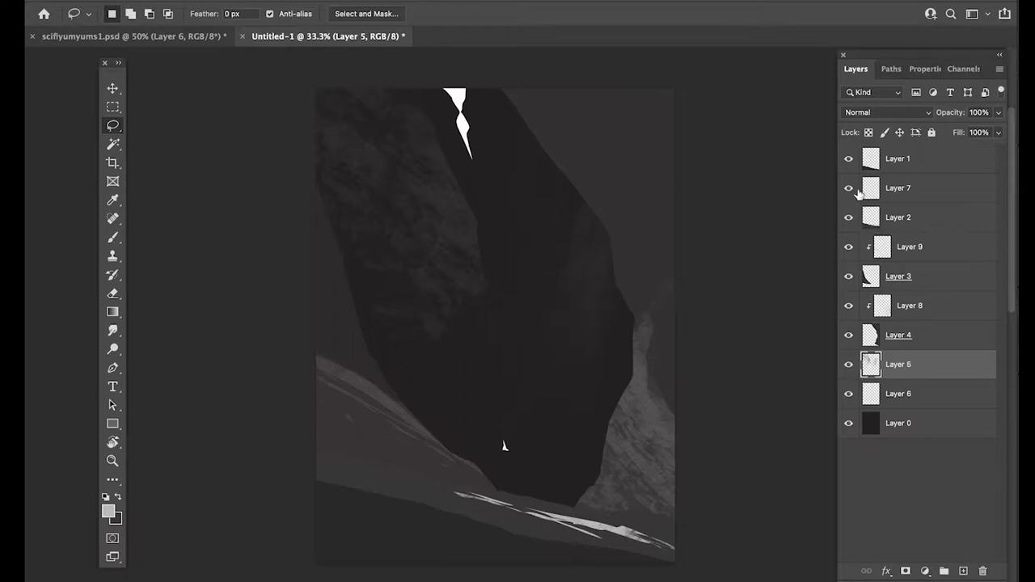
- Add a new layer on top of the stack and stamp light grey rock texture across the lower cave at 1100 px
{"action": "left_click", "coordinate": [934, 394]}
{"action": "left_click_drag", "start_coordinate": [544, 351], "coordinate": [532, 337]}
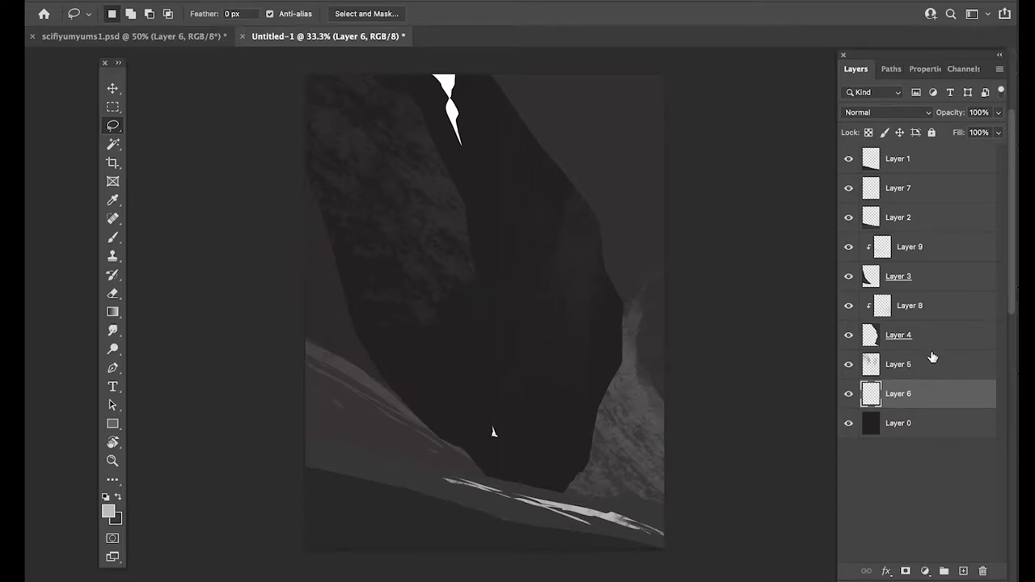
{"action": "left_click", "coordinate": [943, 175]}
{"action": "left_click", "coordinate": [962, 572]}
{"action": "key", "text": "b"}
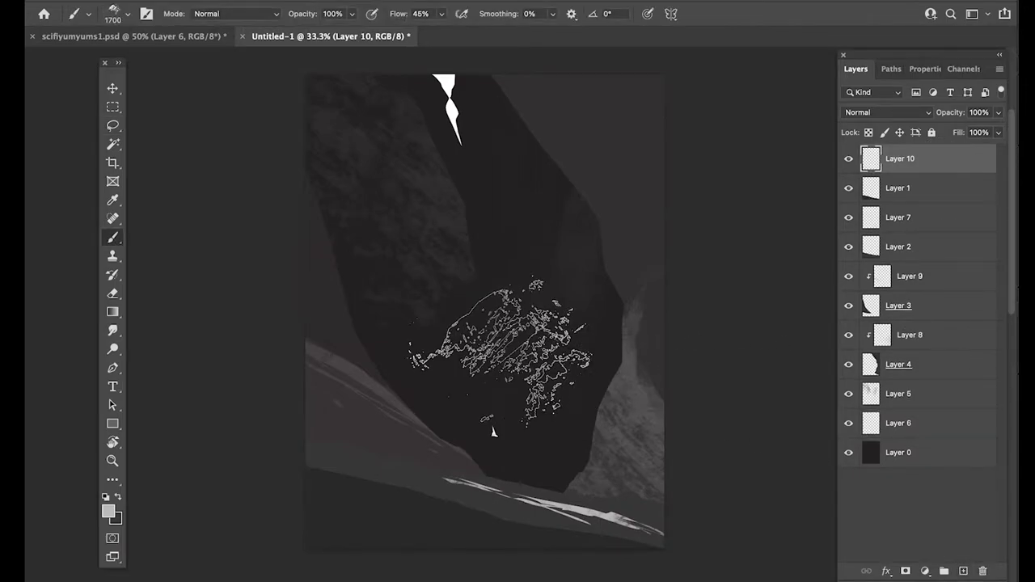
{"action": "key", "text": "bracketright"}
{"action": "key", "text": "bracketright"}
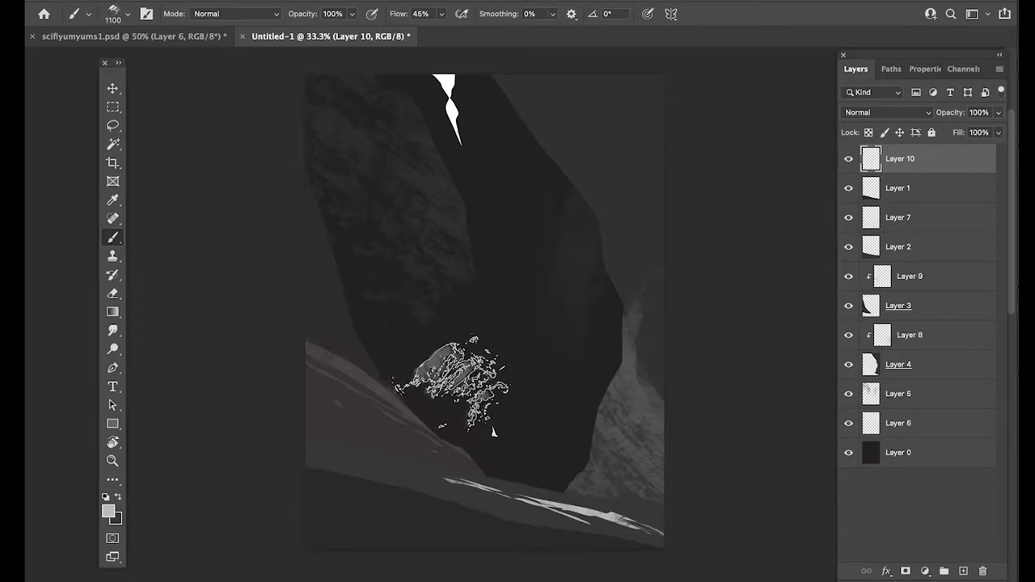
{"action": "left_click", "coordinate": [449, 393]}
{"action": "left_click", "coordinate": [543, 339]}
{"action": "left_click", "coordinate": [610, 293]}
- Brush the Snow Mts 2 texture at 1200 px over the left slope and across the lower cave on Layer 10
{"action": "right_click", "coordinate": [518, 352]}
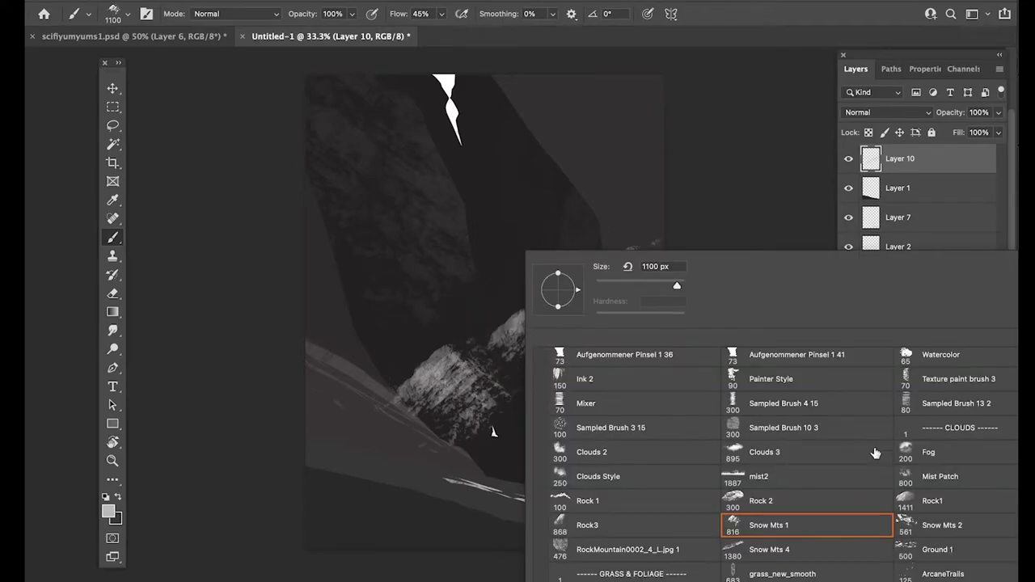
{"action": "left_click", "coordinate": [921, 530]}
{"action": "key", "text": "Return"}
{"action": "key", "text": "bracketright"}
{"action": "key", "text": "bracketright"}
{"action": "key", "text": "bracketright"}
{"action": "key", "text": "bracketright"}
{"action": "key", "text": "bracketright"}
{"action": "left_click", "coordinate": [401, 433]}
{"action": "mouse_move", "coordinate": [449, 386]}
{"action": "left_mouse_down"}
{"action": "mouse_move", "coordinate": [563, 319]}
{"action": "mouse_move", "coordinate": [600, 301]}
{"action": "left_mouse_up"}
- Paint the Ground 1 brush texture at 2200 px across the lower part of the scene on Layer 10
{"action": "right_click", "coordinate": [509, 250]}
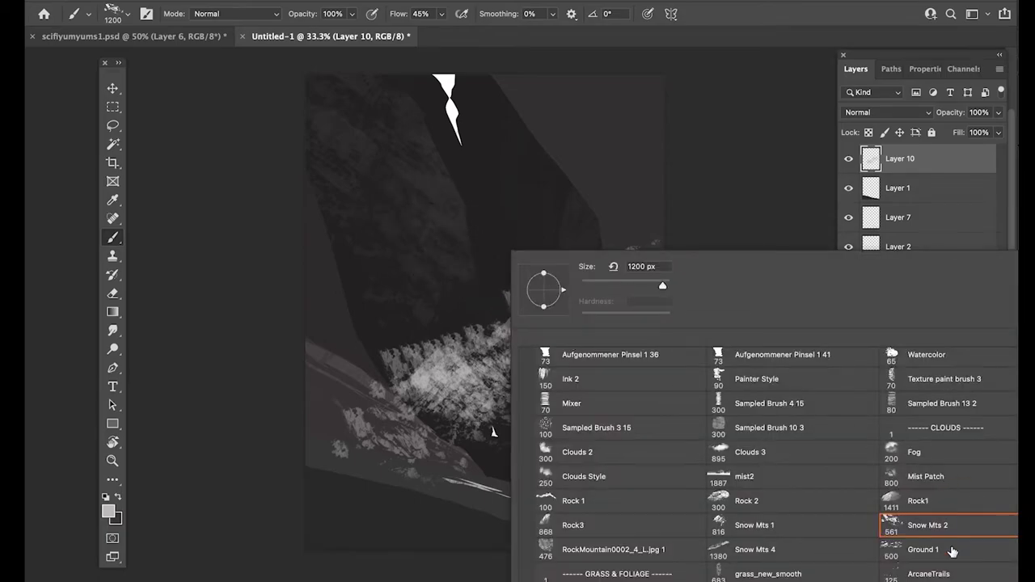
{"action": "key", "text": "Escape"}
{"action": "key", "text": "r"}
{"action": "left_click_drag", "start_coordinate": [342, 353], "coordinate": [394, 268]}
{"action": "key", "text": "b"}
{"action": "key", "text": "bracketright"}
{"action": "key", "text": "bracketright"}
{"action": "key", "text": "bracketright"}
{"action": "key", "text": "bracketright"}
{"action": "key", "text": "bracketright"}
{"action": "key", "text": "bracketright"}
{"action": "key", "text": "bracketright"}
{"action": "key", "text": "bracketright"}
{"action": "key", "text": "bracketright"}
{"action": "key", "text": "bracketright"}
{"action": "key", "text": "bracketright"}
{"action": "key", "text": "bracketright"}
{"action": "key", "text": "bracketright"}
{"action": "mouse_move", "coordinate": [475, 306]}
{"action": "left_mouse_down"}
{"action": "mouse_move", "coordinate": [493, 311]}
{"action": "mouse_move", "coordinate": [408, 293]}
{"action": "mouse_move", "coordinate": [497, 321]}
{"action": "mouse_move", "coordinate": [477, 360]}
{"action": "mouse_move", "coordinate": [506, 380]}
{"action": "left_mouse_up"}
{"action": "key", "text": "r"}
{"action": "mouse_move", "coordinate": [557, 348]}
{"action": "left_mouse_down"}
{"action": "mouse_move", "coordinate": [490, 296]}
{"action": "mouse_move", "coordinate": [603, 339]}
{"action": "mouse_move", "coordinate": [602, 309]}
{"action": "left_mouse_up"}
- Flatten and stretch Layer 10's ground texture and widen its near edge with a perspective transform
{"action": "key", "text": "ctrl+t"}
{"action": "left_click_drag", "start_coordinate": [266, 272], "coordinate": [481, 234]}
{"action": "mouse_move", "coordinate": [479, 272]}
{"action": "left_mouse_down"}
{"action": "mouse_move", "coordinate": [467, 263]}
{"action": "mouse_move", "coordinate": [463, 276]}
{"action": "left_mouse_up"}
{"action": "left_click_drag", "start_coordinate": [712, 345], "coordinate": [614, 261]}
{"action": "left_click_drag", "start_coordinate": [447, 97], "coordinate": [509, 342]}
{"action": "right_click", "coordinate": [511, 393]}
{"action": "left_click", "coordinate": [544, 485]}
{"action": "left_click_drag", "start_coordinate": [721, 472], "coordinate": [993, 377]}
{"action": "left_click_drag", "start_coordinate": [719, 342], "coordinate": [651, 348]}
- Skew the ground texture over the foreground and rotate it to follow the downward slope of the ground
{"action": "right_click", "coordinate": [608, 396]}
{"action": "left_click", "coordinate": [624, 465]}
{"action": "left_click_drag", "start_coordinate": [513, 348], "coordinate": [516, 383]}
{"action": "left_click_drag", "start_coordinate": [458, 405], "coordinate": [476, 472]}
{"action": "right_click", "coordinate": [485, 493]}
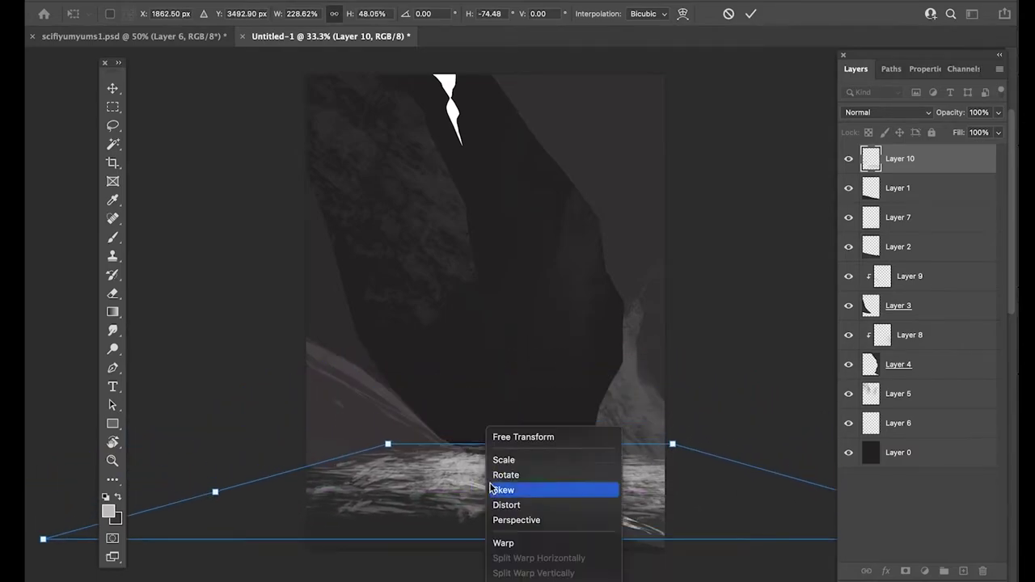
{"action": "left_click", "coordinate": [502, 438]}
{"action": "left_click_drag", "start_coordinate": [465, 406], "coordinate": [489, 395]}
{"action": "key", "text": "Return"}
{"action": "key", "text": "v"}
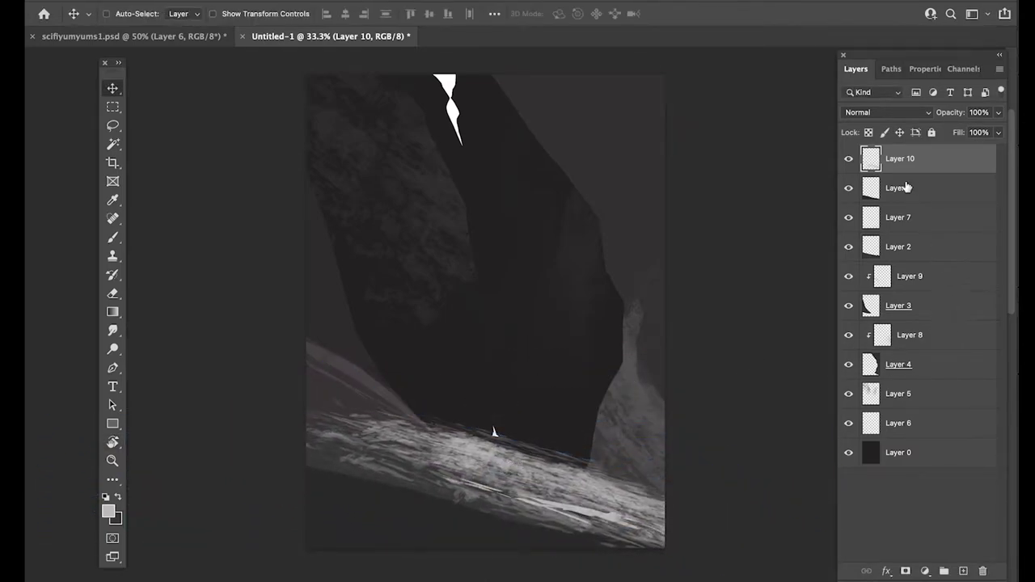
- Clip the ground texture to Layer 1 over the foreground slope and lower its opacity to 49%
{"action": "left_click", "coordinate": [889, 183], "text": "alt"}
{"action": "left_click_drag", "start_coordinate": [531, 418], "coordinate": [445, 453]}
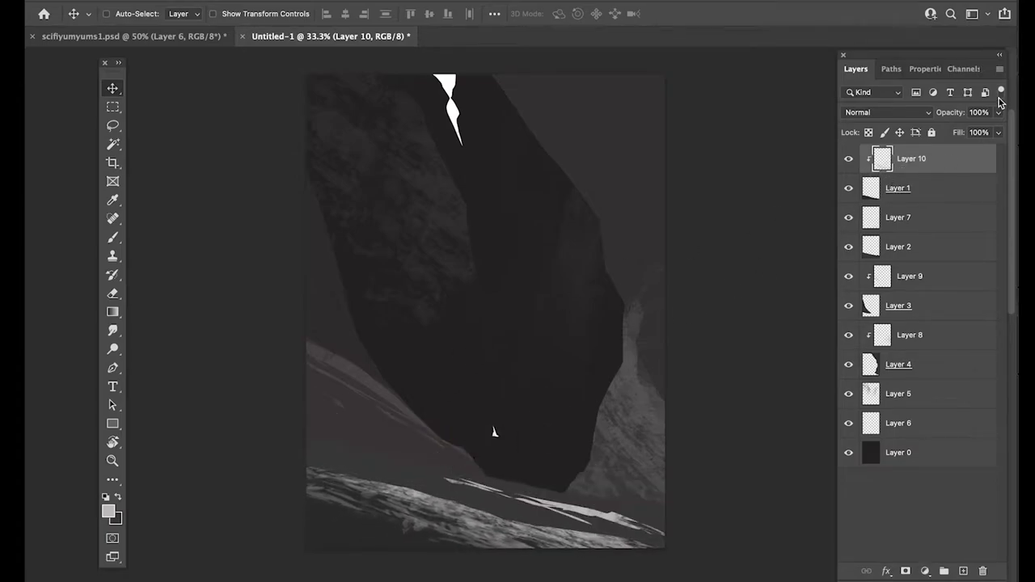
{"action": "left_click_drag", "start_coordinate": [953, 118], "coordinate": [919, 118]}
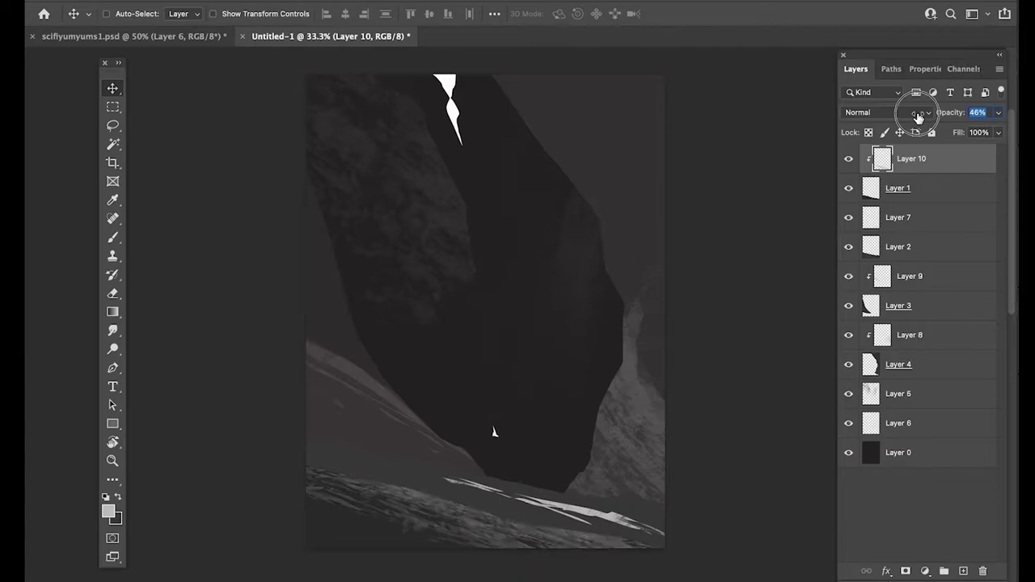
- Transform Layer 10's texture to about 92% height, rotated about 6° counterclockwise, and reposition it over the foreground slope
{"action": "key", "text": "ctrl+t"}
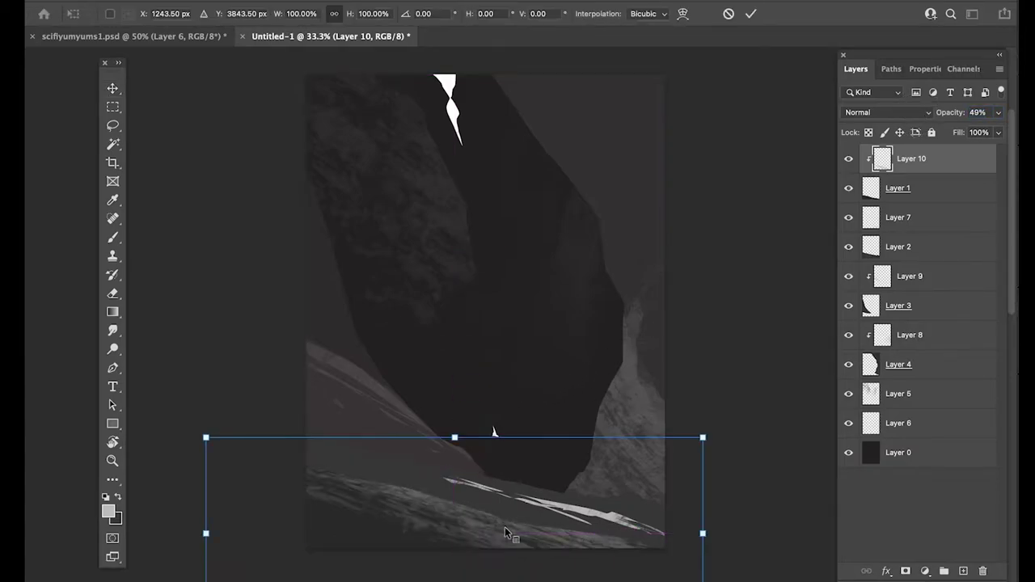
{"action": "left_click_drag", "start_coordinate": [454, 438], "coordinate": [455, 455]}
{"action": "left_click_drag", "start_coordinate": [530, 534], "coordinate": [536, 517]}
{"action": "left_click_drag", "start_coordinate": [489, 380], "coordinate": [480, 377]}
{"action": "left_click_drag", "start_coordinate": [467, 511], "coordinate": [418, 496]}
{"action": "left_click_drag", "start_coordinate": [416, 368], "coordinate": [408, 370]}
{"action": "left_click_drag", "start_coordinate": [436, 466], "coordinate": [445, 515]}
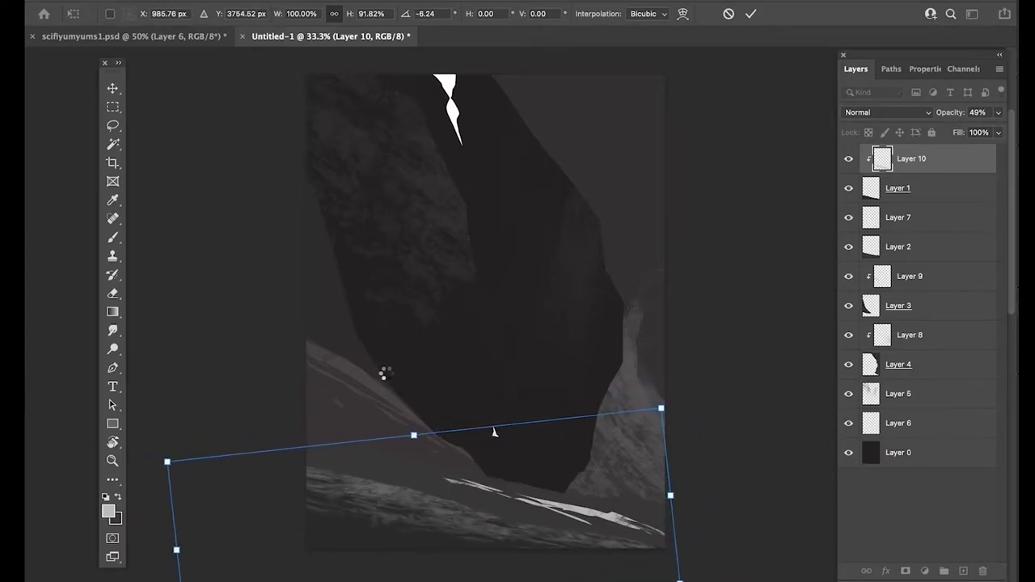
{"action": "key", "text": "Return"}
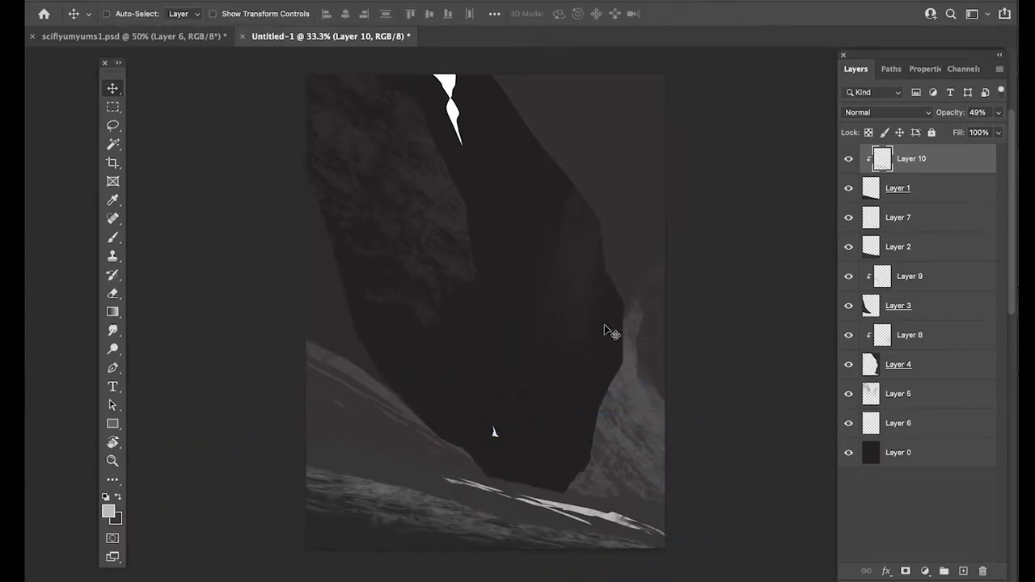
- Add a new layer above Layer 5 and lasso thin slivers along the base of the dark cave opening
{"action": "left_click", "coordinate": [940, 362]}
{"action": "left_click", "coordinate": [928, 394]}
{"action": "left_click", "coordinate": [962, 570]}
{"action": "key", "text": "r"}
{"action": "mouse_move", "coordinate": [439, 529]}
{"action": "left_mouse_down"}
{"action": "mouse_move", "coordinate": [407, 416]}
{"action": "mouse_move", "coordinate": [428, 370]}
{"action": "mouse_move", "coordinate": [393, 434]}
{"action": "left_mouse_up"}
{"action": "key", "text": "l"}
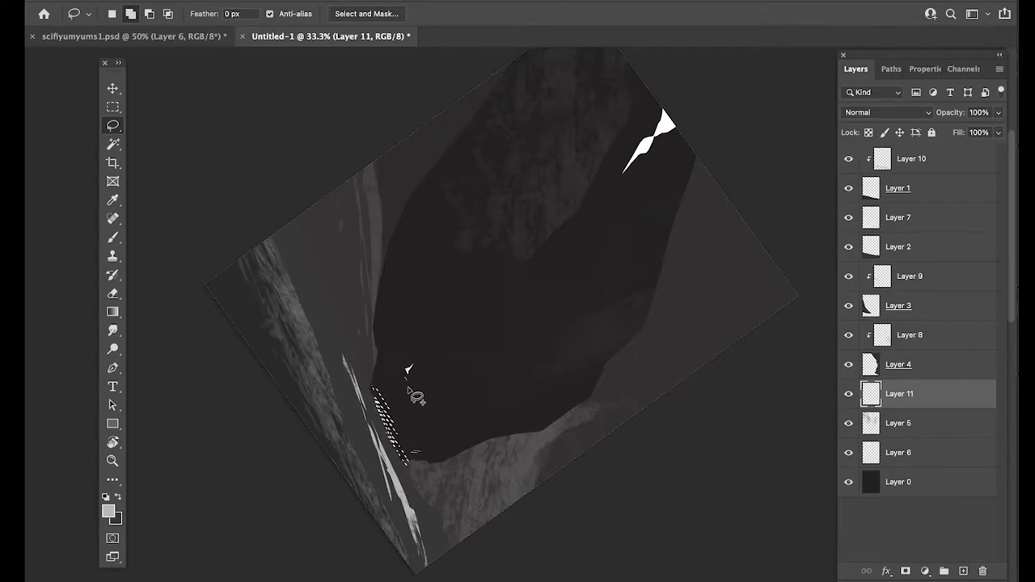
- Paint the selected slivers at the cave base with sampled light grey, using the Soft Round brush at 700 px
{"action": "key", "text": "b"}
{"action": "key", "text": "alt"}
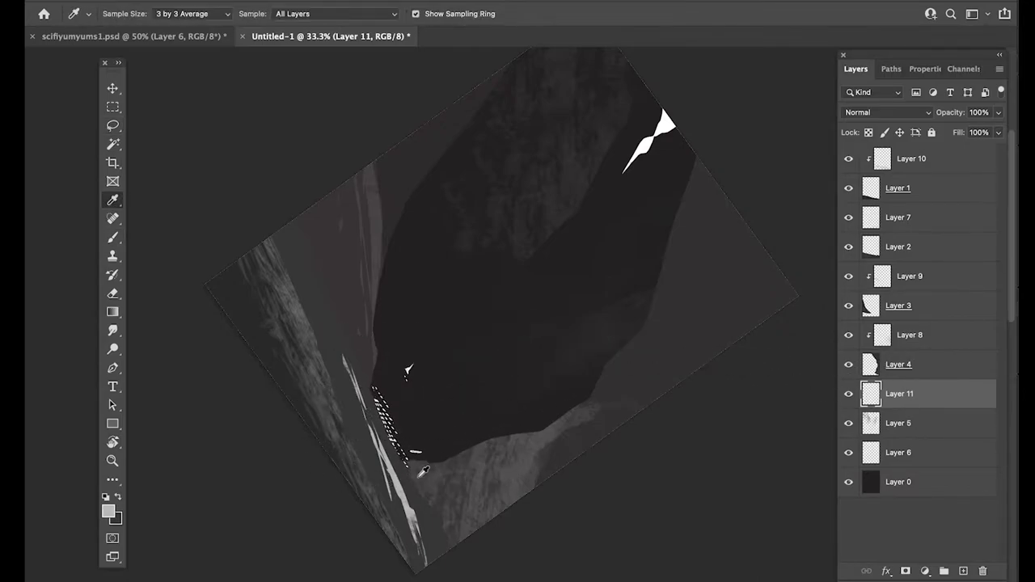
{"action": "left_click", "coordinate": [388, 453]}
{"action": "key", "text": "b"}
{"action": "right_click", "coordinate": [511, 450]}
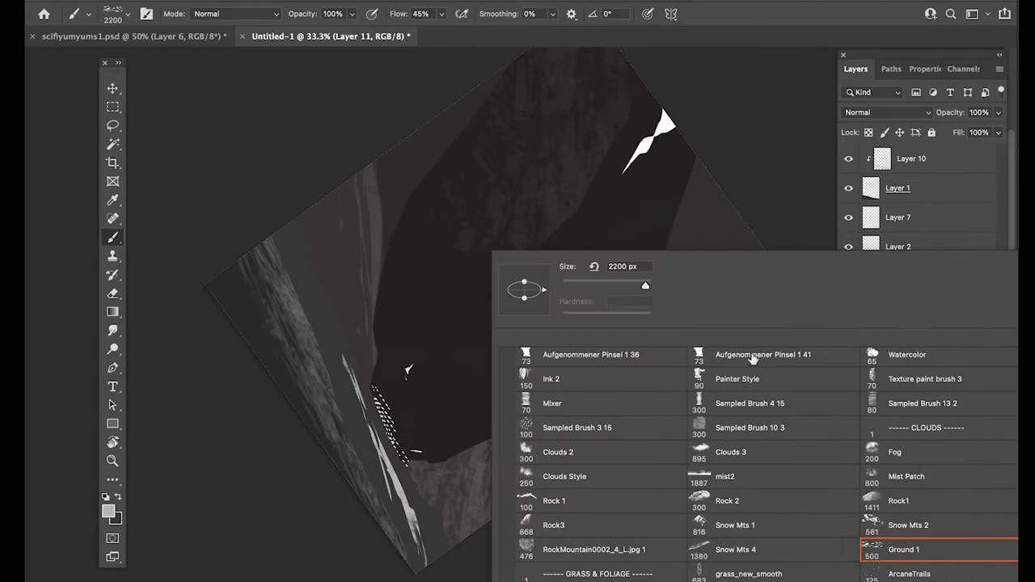
{"action": "scroll", "coordinate": [719, 447], "scroll_direction": "up", "scroll_amount": 3}
{"action": "left_click", "coordinate": [899, 379]}
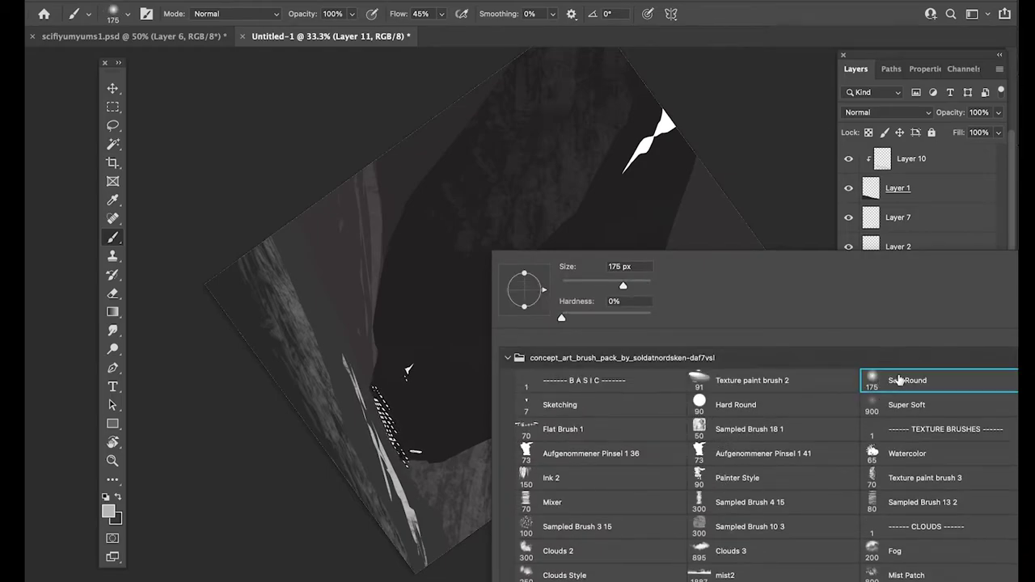
{"action": "left_click", "coordinate": [283, 129]}
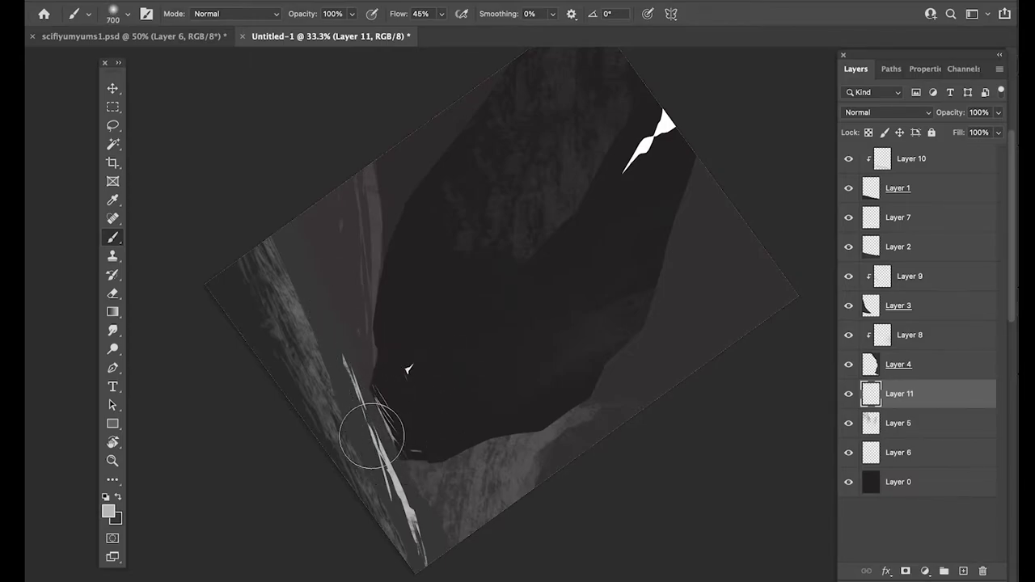
{"action": "key", "text": "r"}
{"action": "left_click_drag", "start_coordinate": [537, 360], "coordinate": [566, 304]}
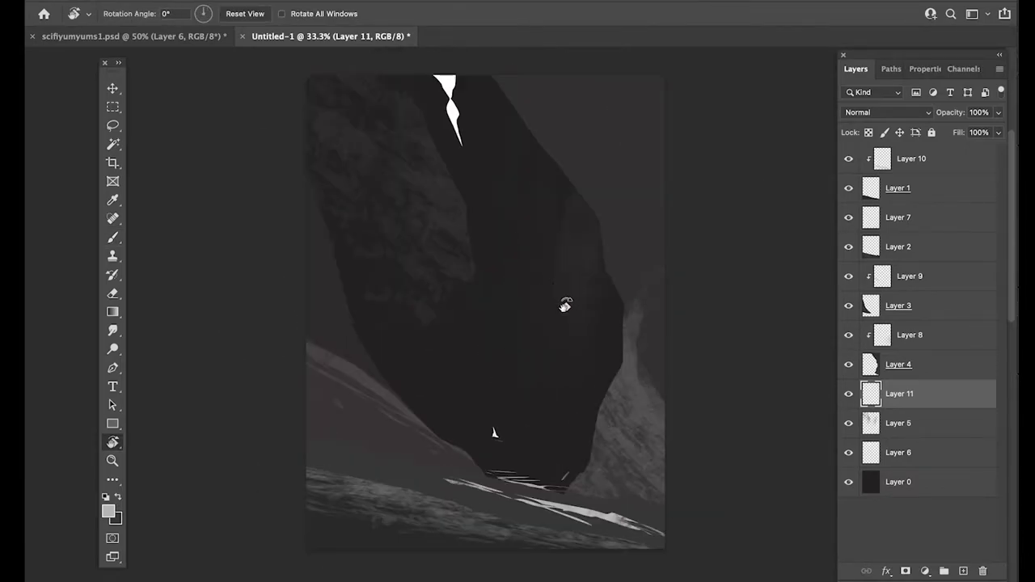
- Examine what Layers 2, 9 and 10 contribute by hiding and showing them, and select Layer 10
{"action": "left_click", "coordinate": [851, 251]}
{"action": "left_click", "coordinate": [853, 249]}
{"action": "left_click", "coordinate": [872, 250]}
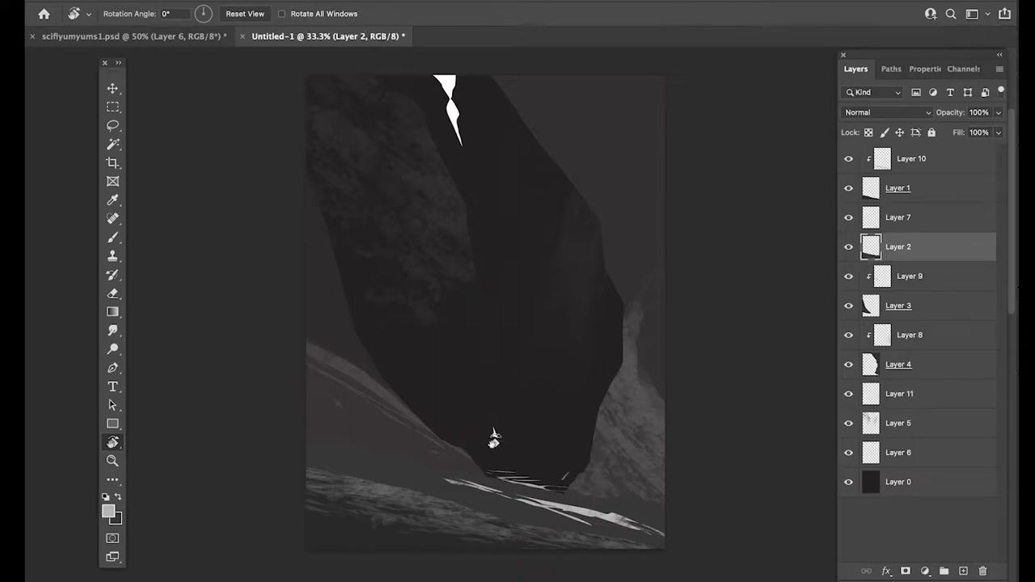
{"action": "key", "text": "l"}
{"action": "key", "text": "b"}
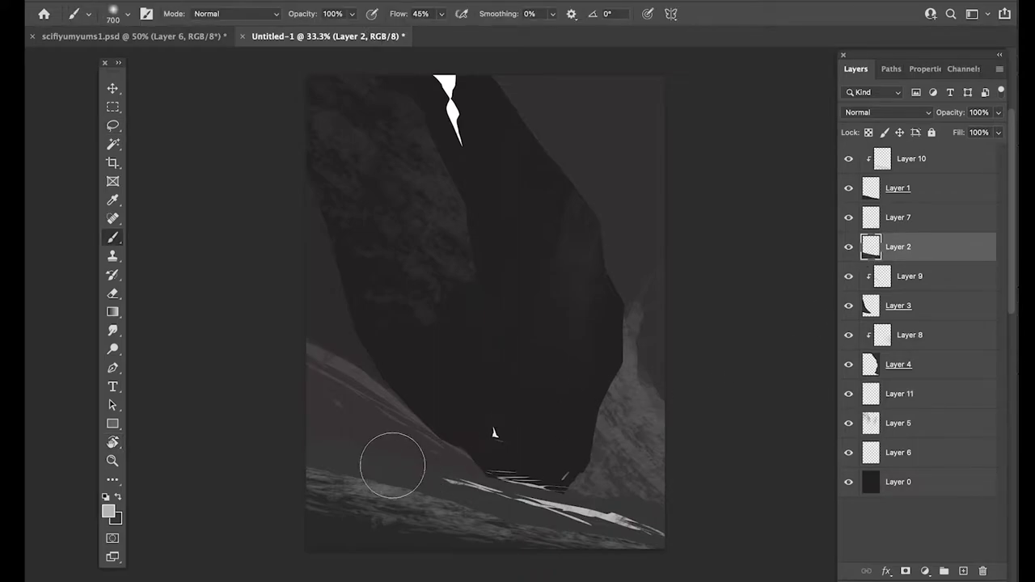
{"action": "right_click", "coordinate": [449, 463]}
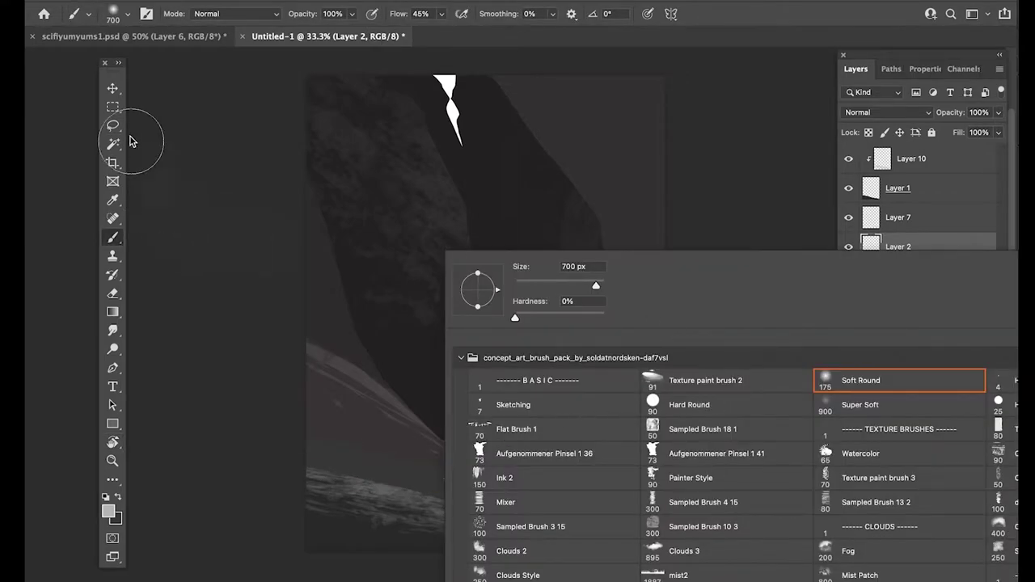
{"action": "left_click", "coordinate": [114, 90]}
{"action": "left_click", "coordinate": [848, 277]}
{"action": "left_click", "coordinate": [849, 278]}
{"action": "left_click", "coordinate": [849, 158]}
{"action": "left_click", "coordinate": [849, 158]}
{"action": "left_click", "coordinate": [880, 165]}
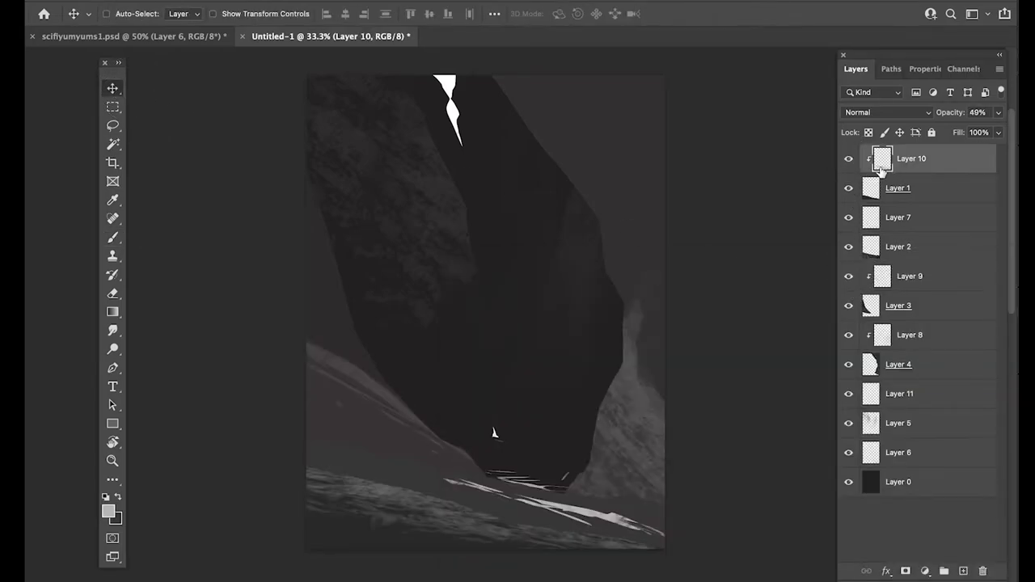
- Duplicate Layer 10, place the copy directly above Layer 2 and clip it to that layer
{"action": "key", "text": "ctrl+j"}
{"action": "left_click_drag", "start_coordinate": [880, 165], "coordinate": [879, 267]}
{"action": "left_click", "coordinate": [850, 278]}
{"action": "left_click", "coordinate": [850, 278]}
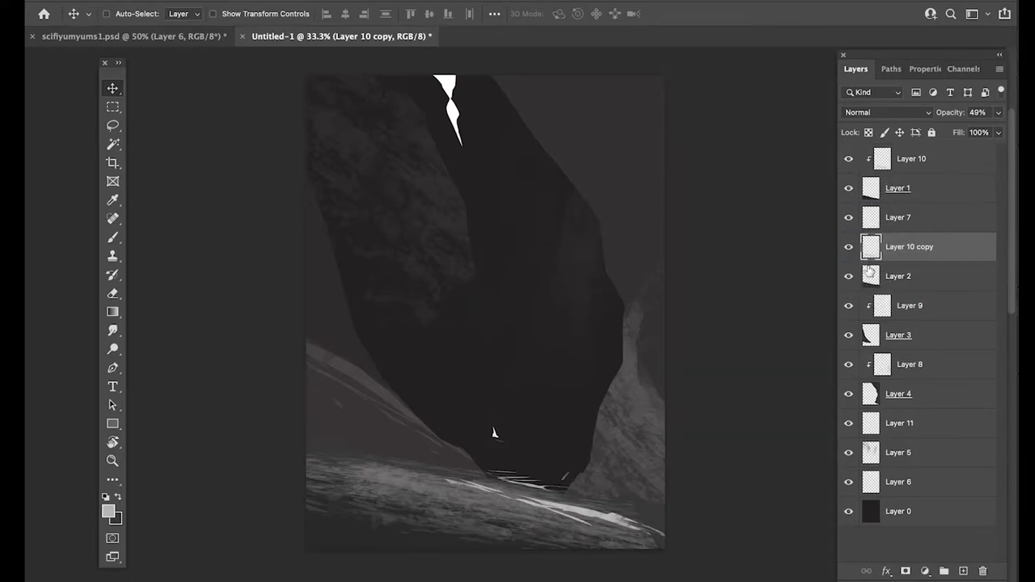
{"action": "left_click", "coordinate": [872, 260], "text": "alt"}
- Transform the copied ground texture to fit the slope behind the foreground and set its opacity to 100%
{"action": "left_click_drag", "start_coordinate": [940, 114], "coordinate": [924, 114]}
{"action": "key", "text": "super+t"}
{"action": "left_click_drag", "start_coordinate": [424, 452], "coordinate": [451, 501]}
{"action": "left_click_drag", "start_coordinate": [272, 404], "coordinate": [292, 374]}
{"action": "mouse_move", "coordinate": [413, 495]}
{"action": "left_mouse_down"}
{"action": "mouse_move", "coordinate": [406, 478]}
{"action": "mouse_move", "coordinate": [397, 485]}
{"action": "left_mouse_up"}
{"action": "key", "text": "Return"}
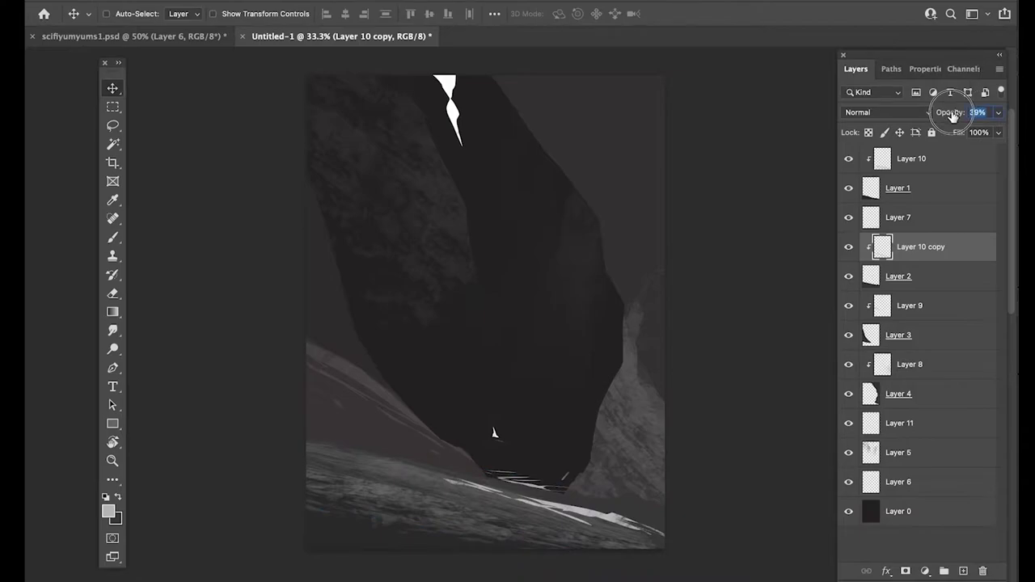
{"action": "left_click_drag", "start_coordinate": [956, 114], "coordinate": [986, 134]}
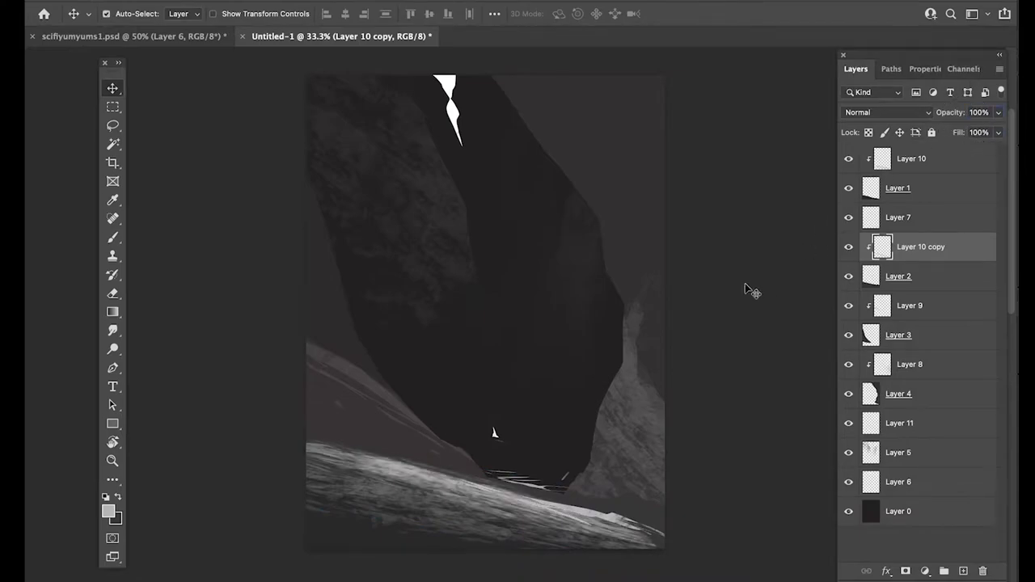
- Darken the copied ground texture with Levels by lowering its output white level
{"action": "key", "text": "super+l"}
{"action": "left_click_drag", "start_coordinate": [941, 286], "coordinate": [861, 280]}
{"action": "key", "text": "Return"}
- Check what Layer 7's light accents contribute and set that layer's opacity to 59%
{"action": "left_click", "coordinate": [848, 217]}
{"action": "left_click", "coordinate": [848, 217]}
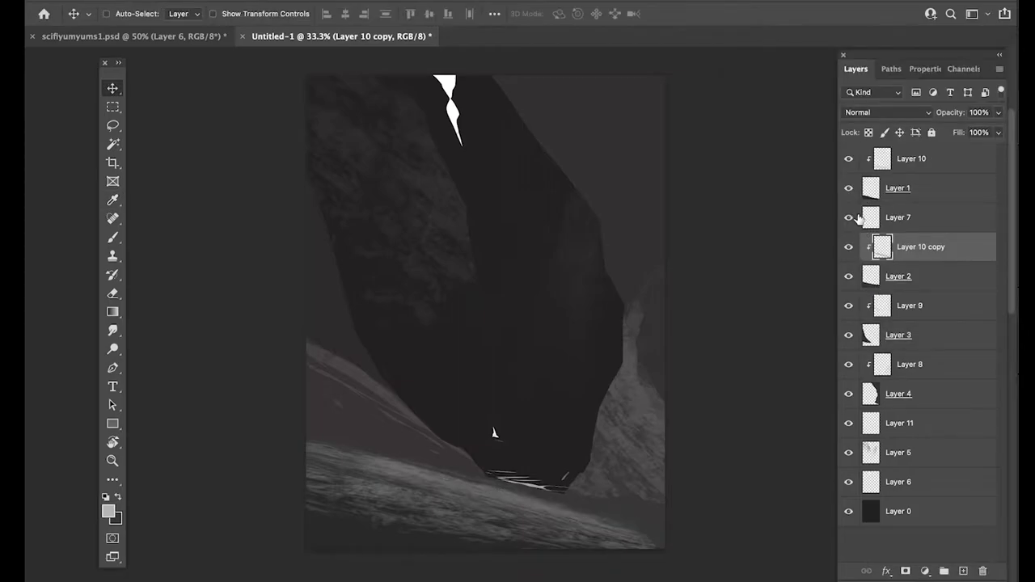
{"action": "left_click", "coordinate": [897, 217]}
{"action": "left_click_drag", "start_coordinate": [952, 115], "coordinate": [928, 114]}
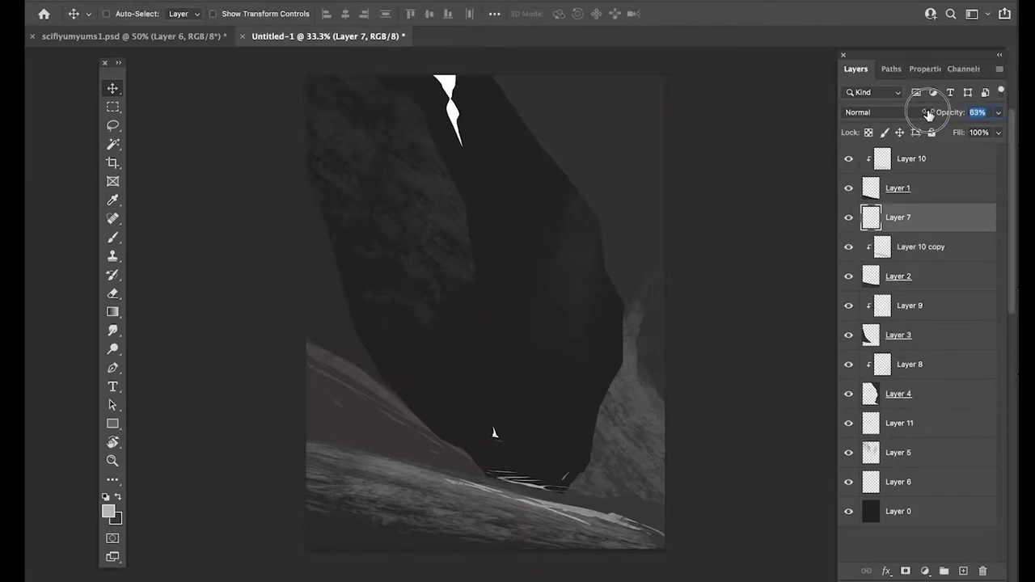
{"action": "left_click_drag", "start_coordinate": [584, 342], "coordinate": [565, 264]}
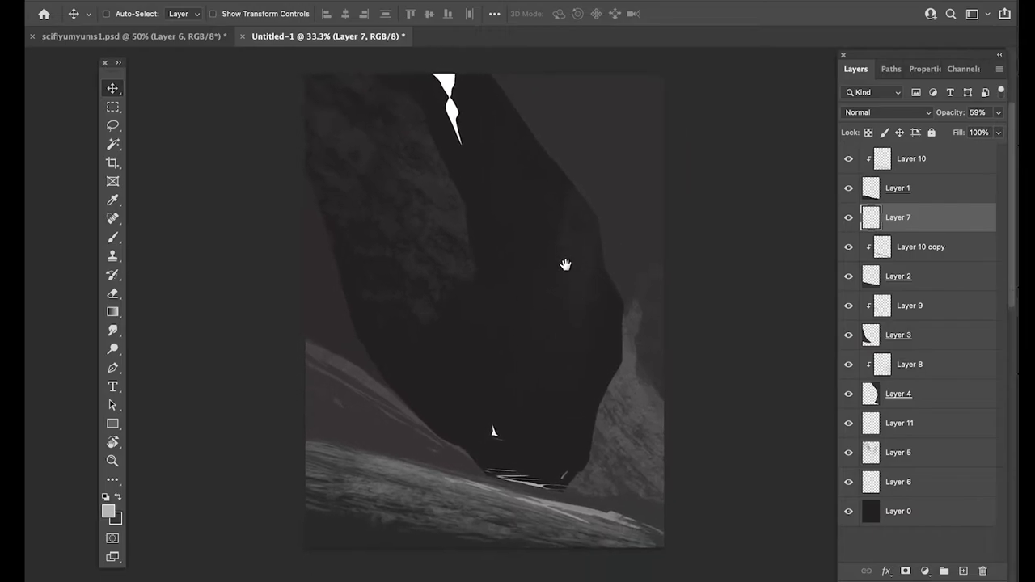
- Add a new layer on top of the stack and sample white from the light crack for the brush
{"action": "left_click", "coordinate": [898, 158]}
{"action": "left_click", "coordinate": [965, 571]}
{"action": "key", "text": "i"}
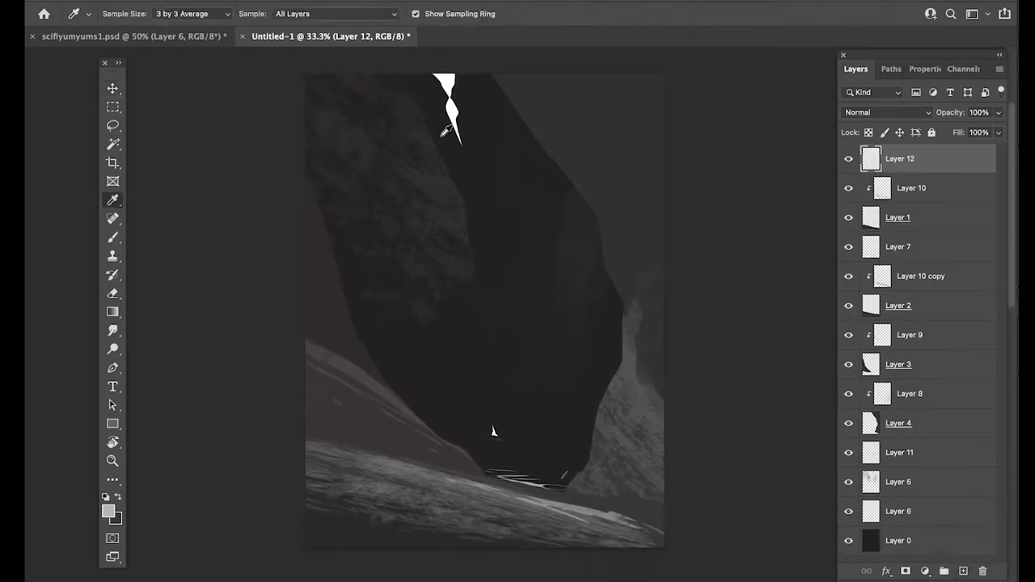
{"action": "left_click", "coordinate": [448, 82]}
{"action": "key", "text": "b"}
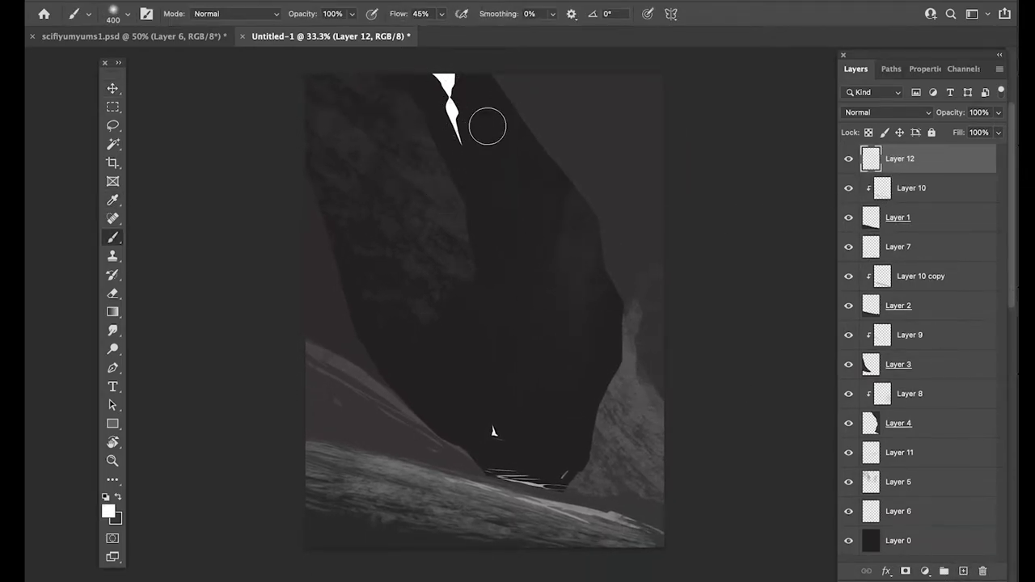
- Paint a soft white glow around the lower part of the crack with a 500 px brush at 82% opacity
{"action": "left_click", "coordinate": [455, 130]}
{"action": "key", "text": "ctrl+z"}
{"action": "left_click_drag", "start_coordinate": [294, 22], "coordinate": [279, 21]}
{"action": "key", "text": "]"}
{"action": "left_click", "coordinate": [449, 124]}
{"action": "key", "text": "ctrl+z"}
{"action": "left_click", "coordinate": [453, 126]}
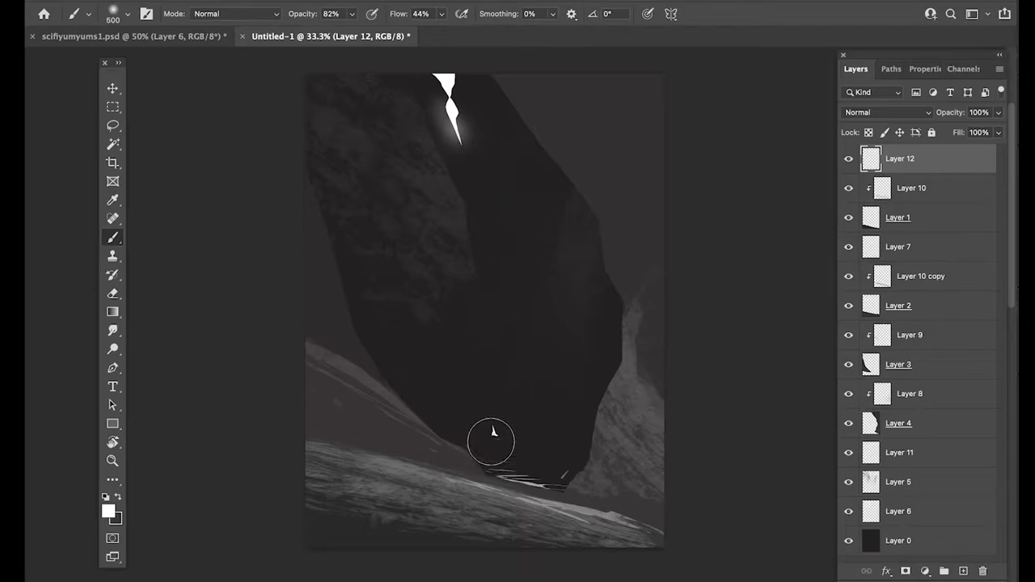
- Add a soft white glow beside the top of the crack with a 600 px brush
{"action": "key", "text": "bracketright"}
{"action": "key", "text": "bracketright"}
{"action": "key", "text": "bracketright"}
{"action": "left_click", "coordinate": [466, 89]}
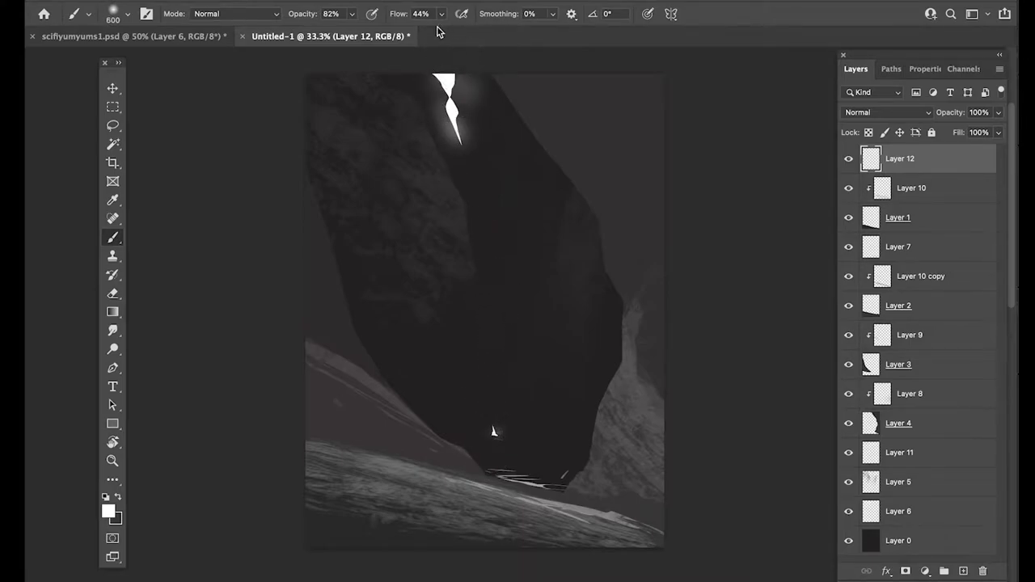
- On a new layer, paint a broad white beam from the crack towards the cave base with a 1600 px brush at 79% opacity
{"action": "key", "text": "bracketleft"}
{"action": "left_click", "coordinate": [962, 571]}
{"action": "key", "text": "ctrl+minus"}
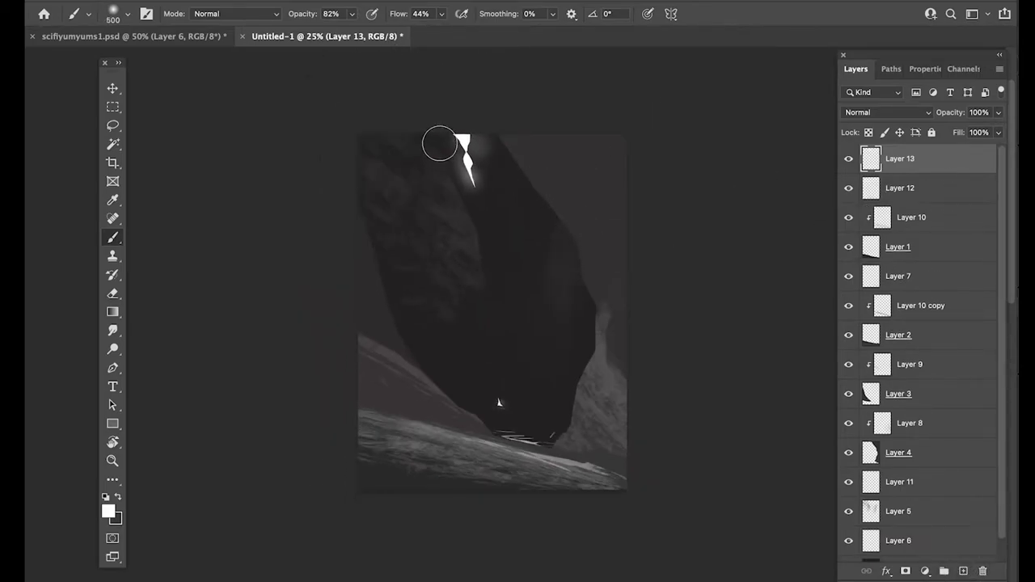
{"action": "key", "text": "ctrl+minus"}
{"action": "key", "text": "bracketright"}
{"action": "key", "text": "bracketright"}
{"action": "key", "text": "bracketright"}
{"action": "key", "text": "bracketright"}
{"action": "key", "text": "bracketright"}
{"action": "key", "text": "bracketright"}
{"action": "key", "text": "bracketright"}
{"action": "key", "text": "bracketright"}
{"action": "key", "text": "bracketright"}
{"action": "left_click_drag", "start_coordinate": [307, 20], "coordinate": [302, 20]}
{"action": "left_click_drag", "start_coordinate": [473, 196], "coordinate": [490, 196]}
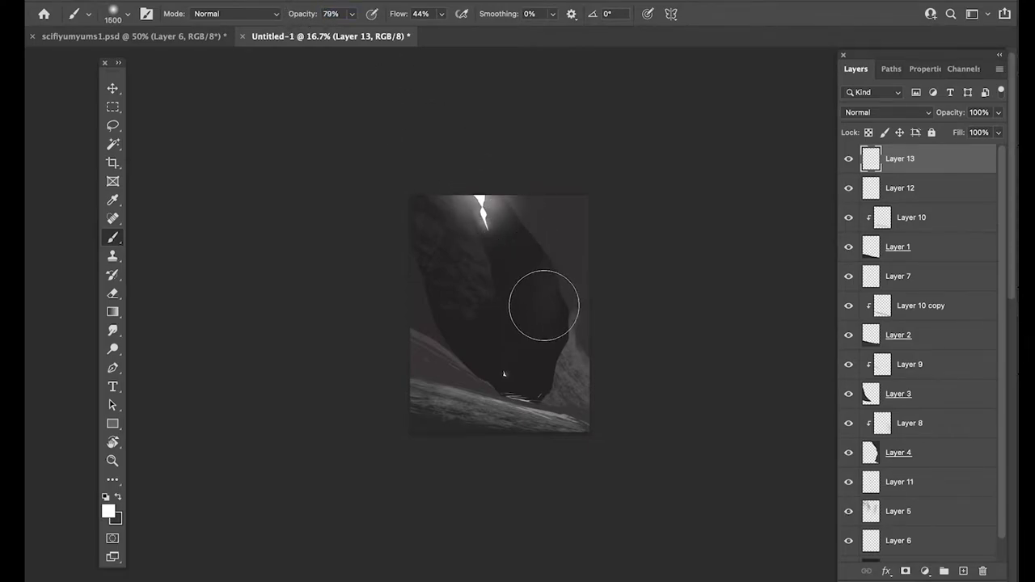
{"action": "left_click", "coordinate": [536, 369], "text": "shift"}
- Paint narrower diagonal light beams on both sides of the main beam, reducing the soft brush to 1000 px and 600 px
{"action": "key", "text": "bracketleft"}
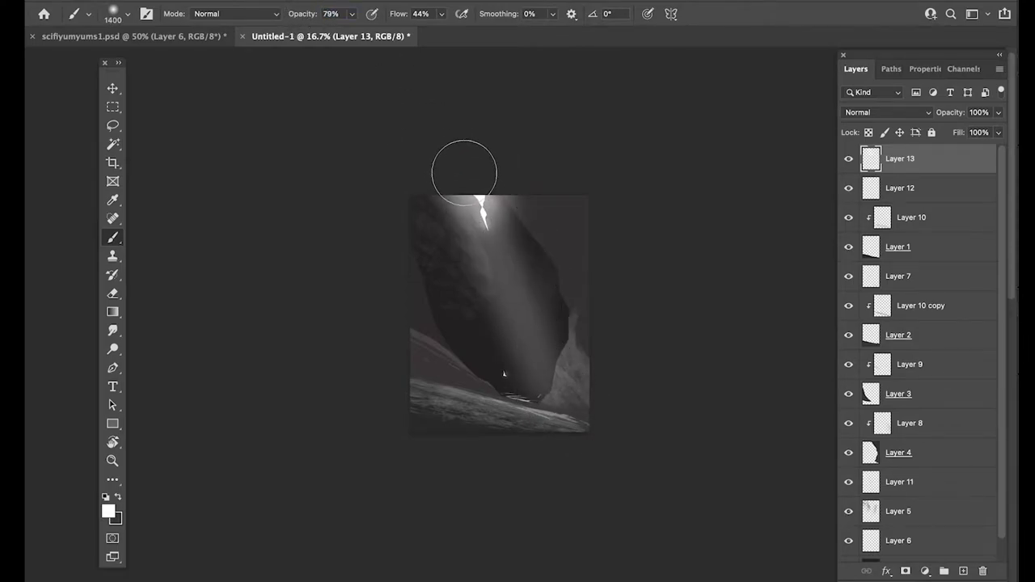
{"action": "key", "text": "bracketleft"}
{"action": "key", "text": "bracketleft"}
{"action": "key", "text": "bracketleft"}
{"action": "left_click", "coordinate": [595, 372], "text": "shift"}
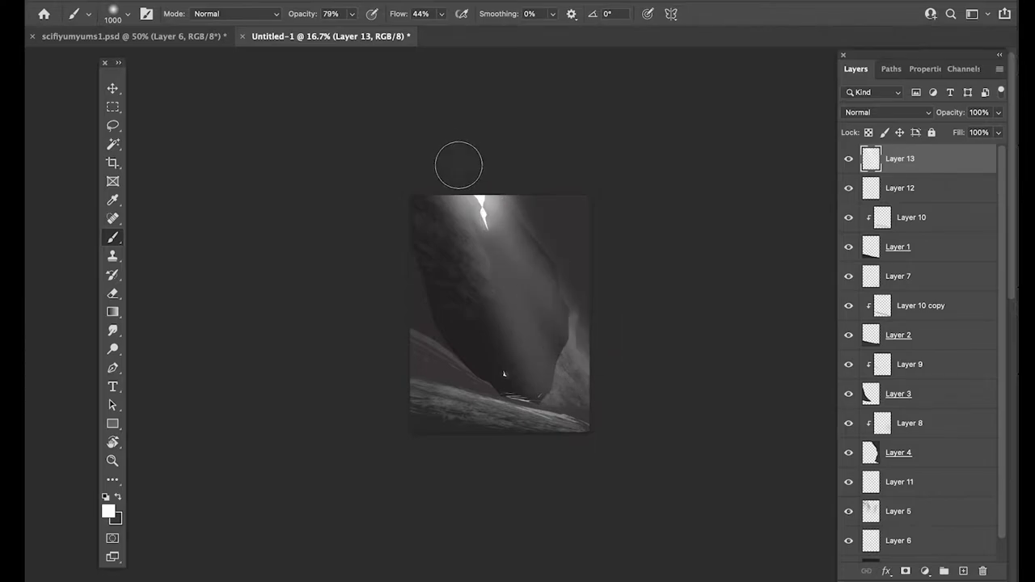
{"action": "left_click_drag", "start_coordinate": [513, 414], "coordinate": [416, 203]}
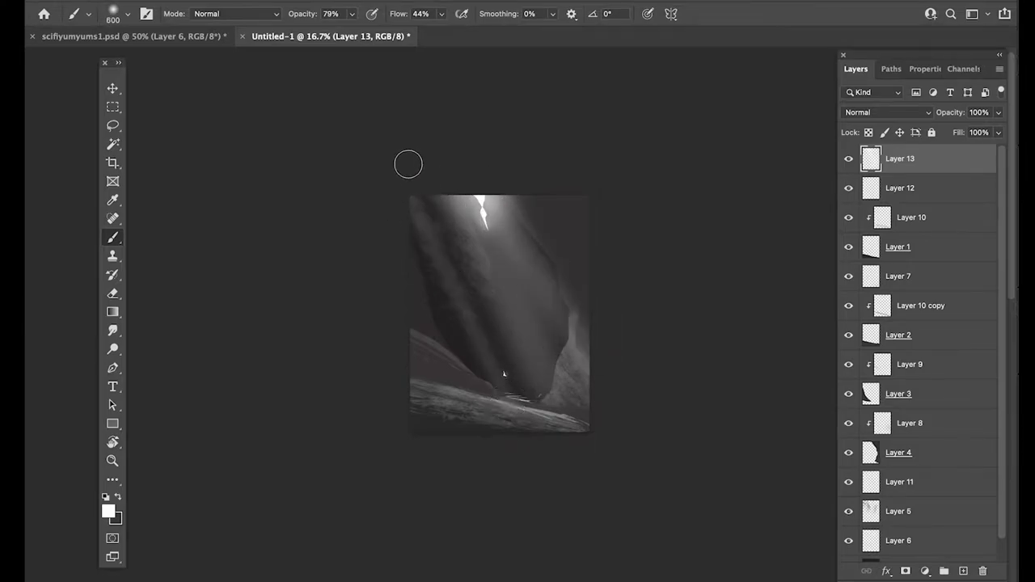
- Reduce the opacity of Layer 13's light beams to 60%
{"action": "key", "text": "bracketright"}
{"action": "key", "text": "super+equal"}
{"action": "key", "text": "super+equal"}
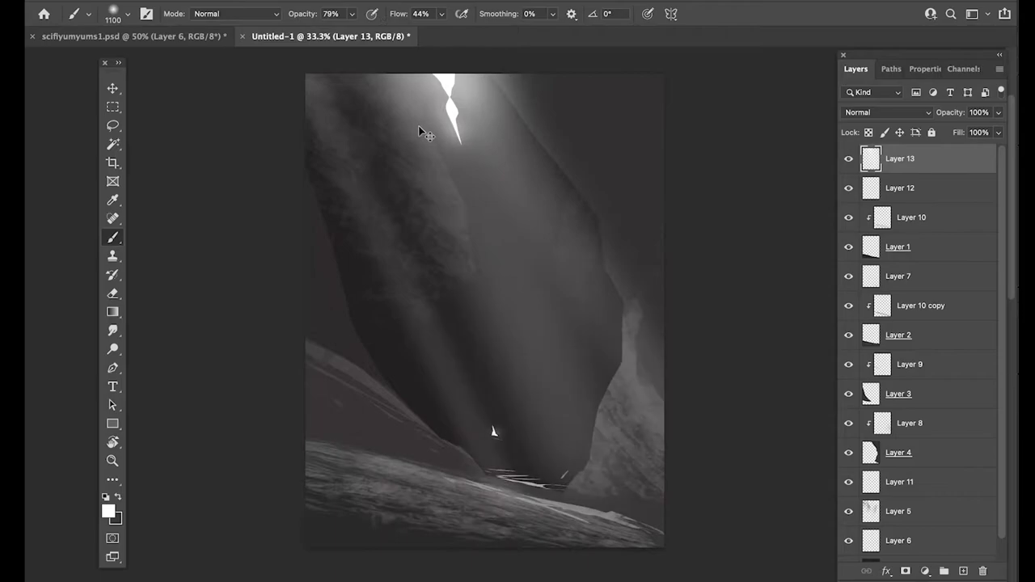
{"action": "key", "text": "super+minus"}
{"action": "left_click_drag", "start_coordinate": [952, 118], "coordinate": [925, 115]}
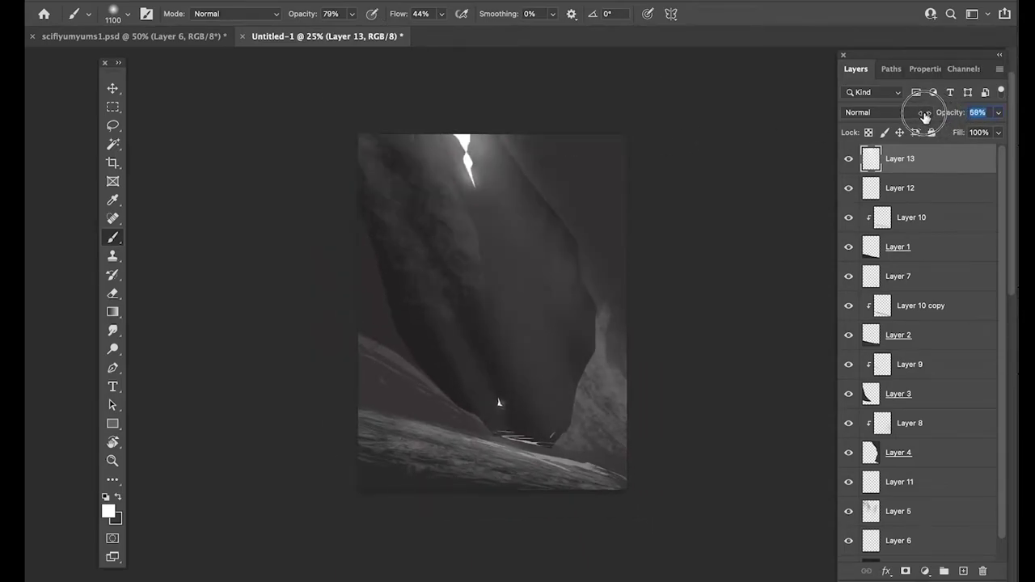
{"action": "key", "text": "e"}
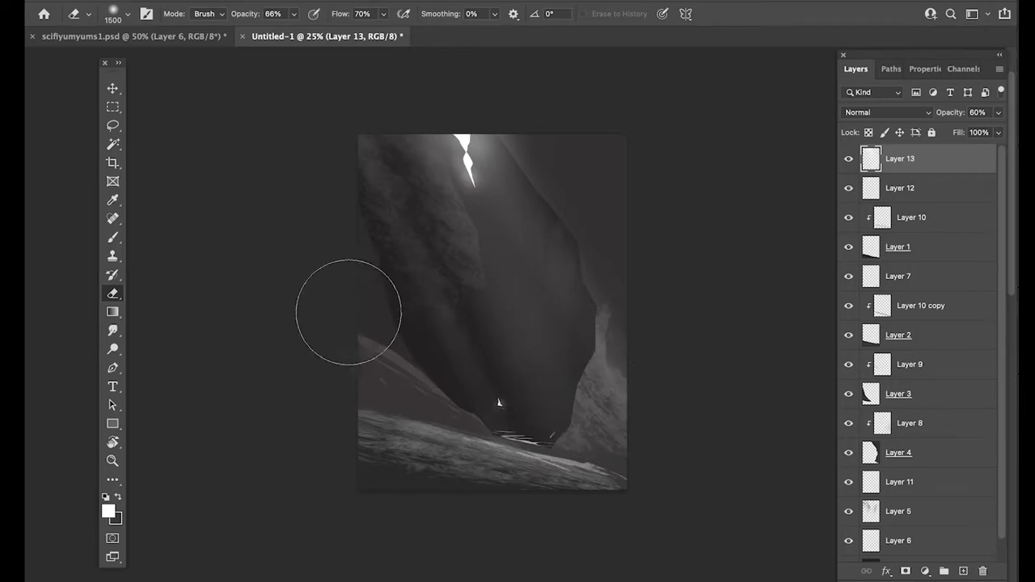
- Add a new layer above Layer 13 and paint a white glow at the top of the crack, enlarging the brush to 1000 px
{"action": "key", "text": "ctrl+shift+n"}
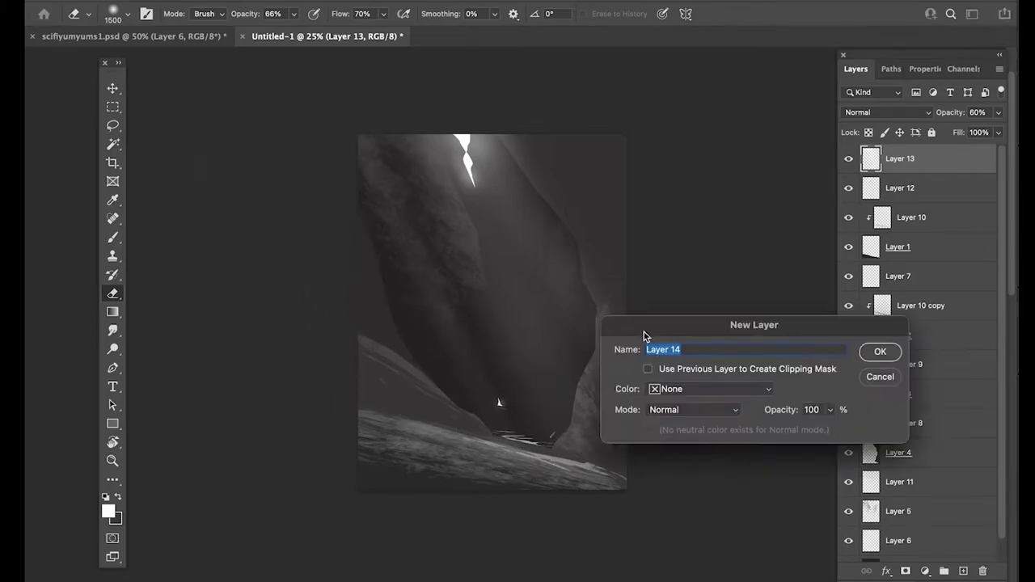
{"action": "key", "text": "Return"}
{"action": "key", "text": "b"}
{"action": "left_click", "coordinate": [483, 138]}
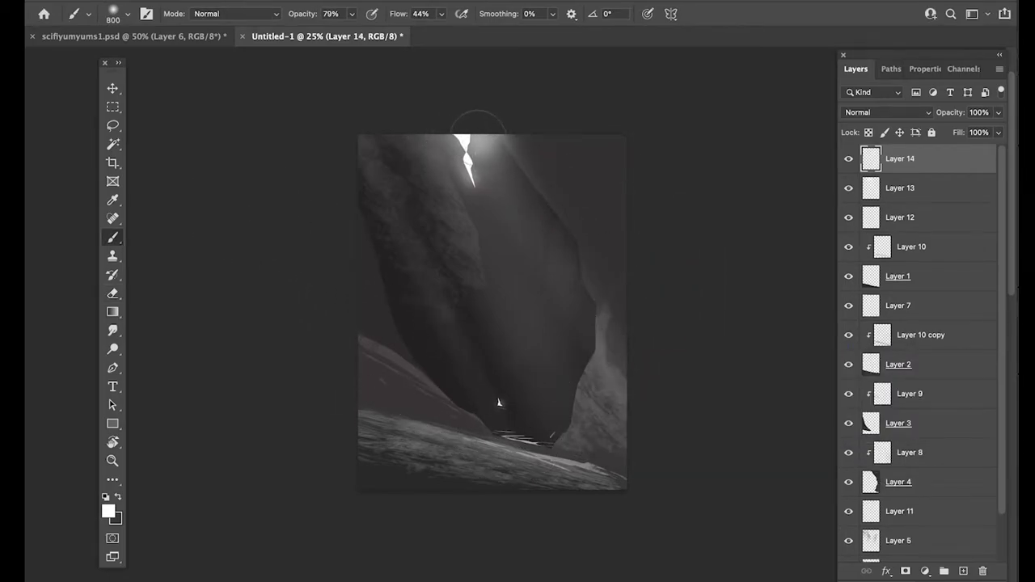
{"action": "key", "text": "bracketright"}
{"action": "key", "text": "bracketright"}
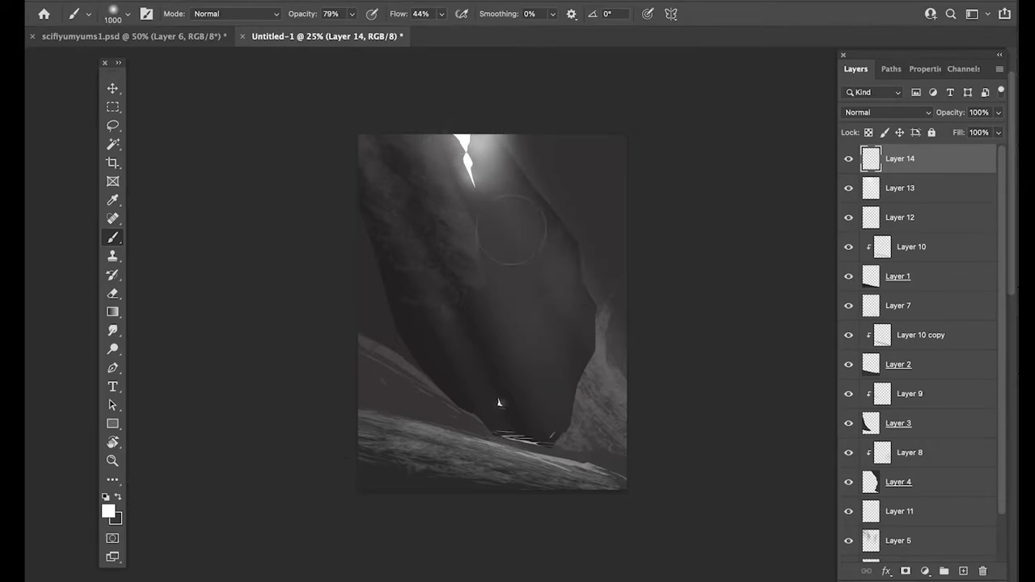
- Paint a brighter beam from the crack down to the cave base and soften its lower end with a large soft eraser
{"action": "left_click", "coordinate": [572, 445], "text": "shift"}
{"action": "key", "text": "bracketright"}
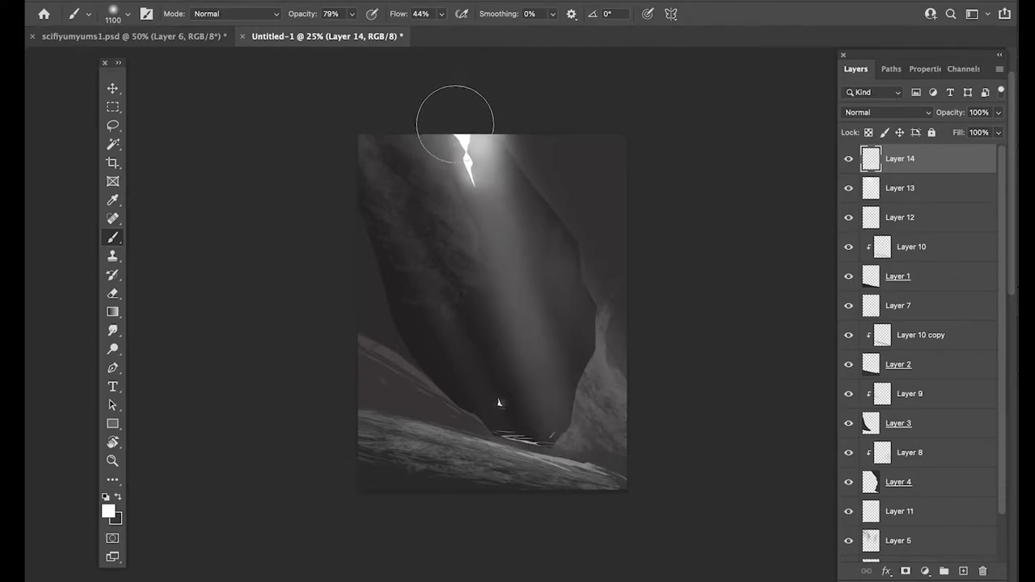
{"action": "left_click", "coordinate": [449, 106], "text": "shift"}
{"action": "key", "text": "e"}
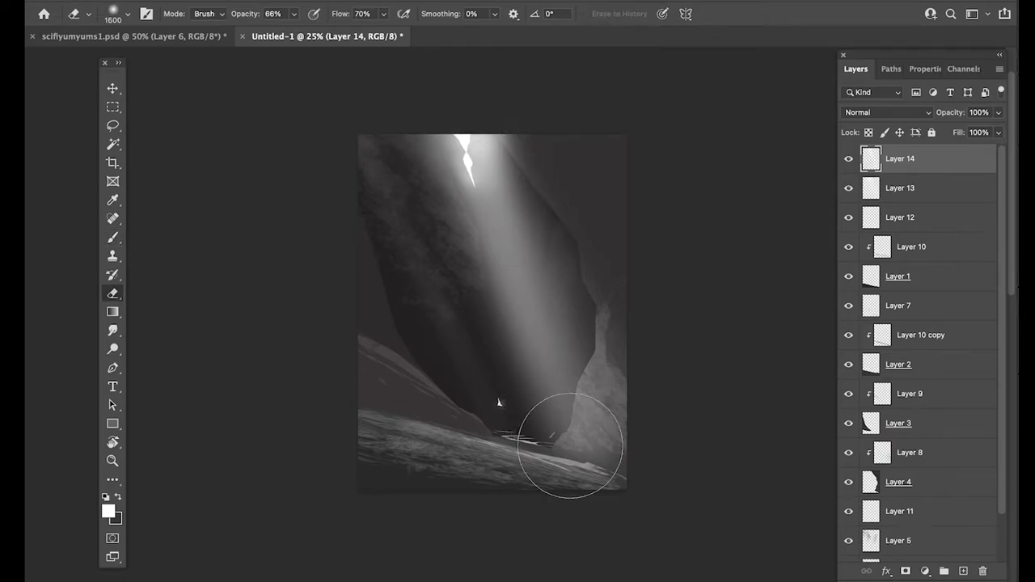
{"action": "mouse_move", "coordinate": [536, 384]}
{"action": "left_mouse_down"}
{"action": "mouse_move", "coordinate": [522, 310]}
{"action": "mouse_move", "coordinate": [467, 169]}
{"action": "left_mouse_up"}
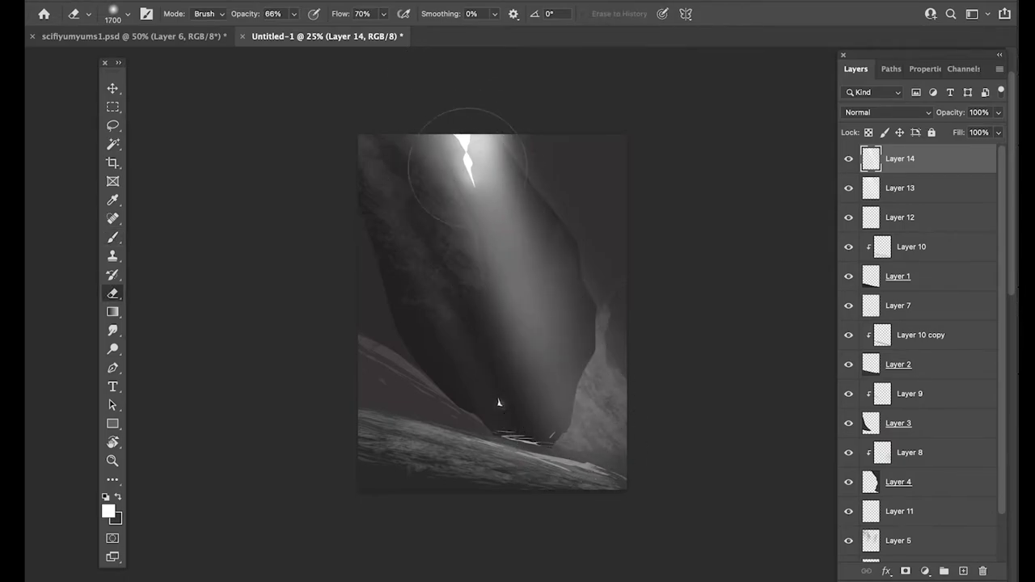
- Fade Layer 14's beam over dark areas by splitting the Blend If black slider for the underlying layer
{"action": "double_click", "coordinate": [956, 163]}
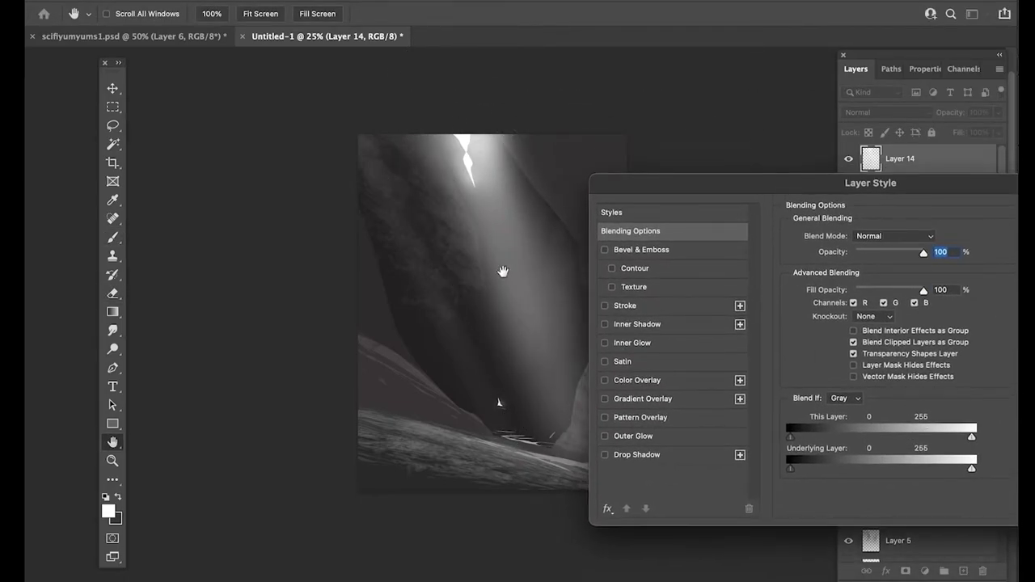
{"action": "left_click_drag", "start_coordinate": [501, 271], "coordinate": [420, 275]}
{"action": "left_click_drag", "start_coordinate": [796, 472], "coordinate": [879, 471]}
{"action": "key", "text": "Return"}
{"action": "key", "text": "e"}
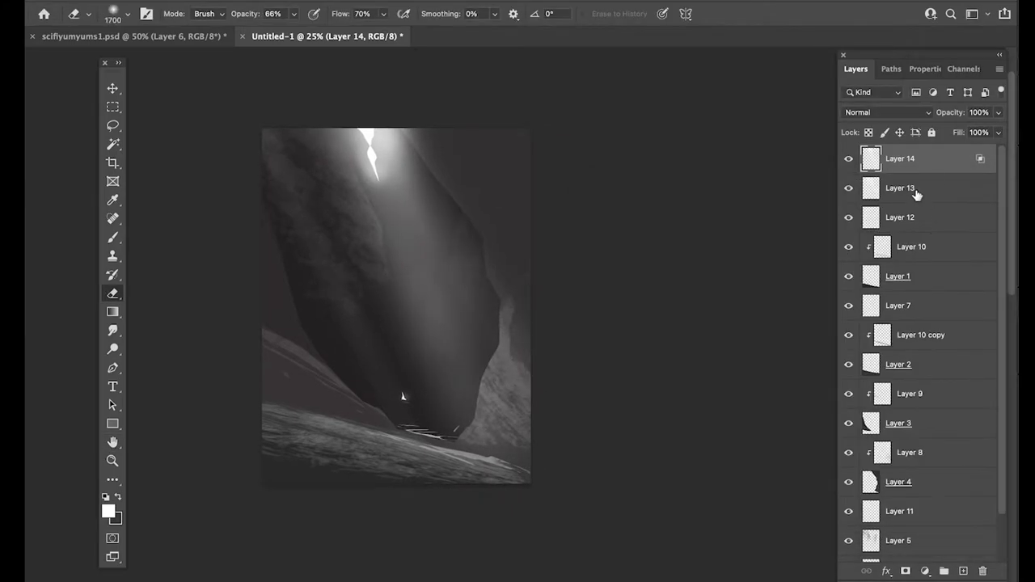
- Split Layer 13's Blend If black slider for the underlying layer to 0 / 61
{"action": "left_click", "coordinate": [914, 191]}
{"action": "double_click", "coordinate": [941, 204]}
{"action": "left_click_drag", "start_coordinate": [806, 472], "coordinate": [833, 471]}
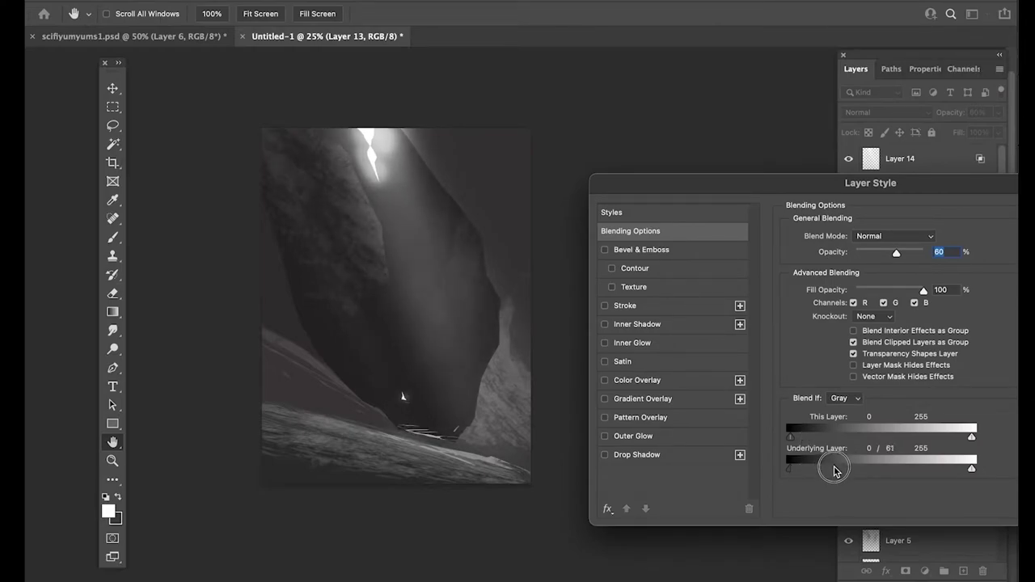
{"action": "key", "text": "Return"}
- Check Layer 12's glow and set that layer's opacity to 32%
{"action": "left_click", "coordinate": [848, 218]}
{"action": "left_click", "coordinate": [848, 217]}
{"action": "left_click", "coordinate": [873, 217]}
{"action": "left_click_drag", "start_coordinate": [948, 114], "coordinate": [906, 114]}
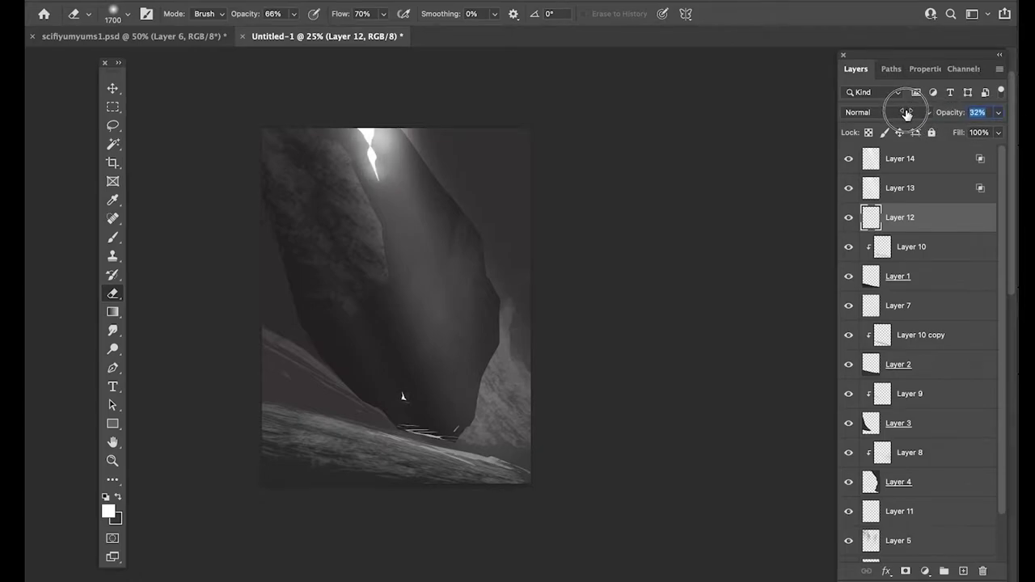
{"action": "scroll", "coordinate": [638, 317], "scroll_direction": "up", "scroll_amount": 3}
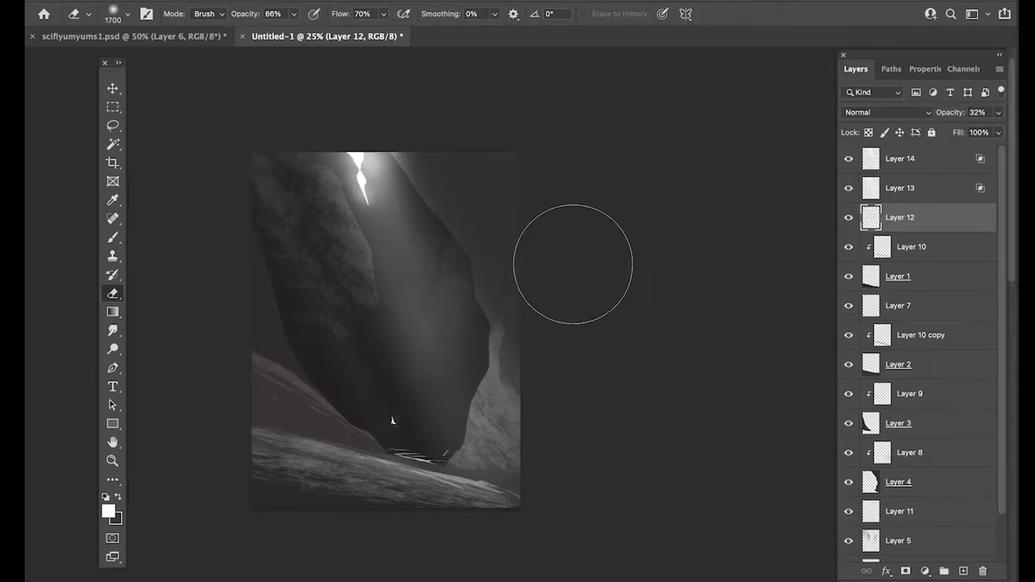
{"action": "left_click", "coordinate": [958, 162]}
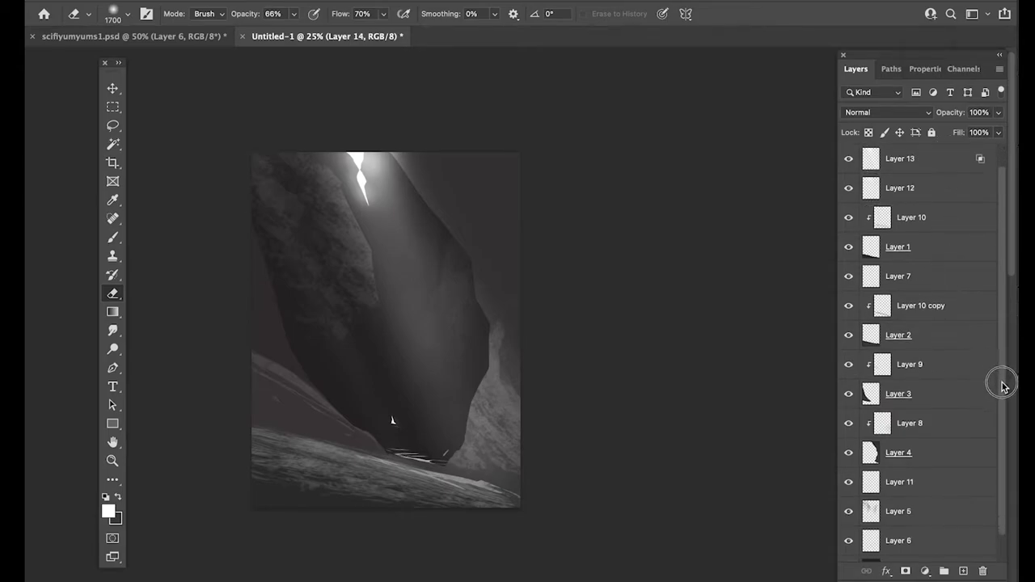
- Darken Layer 3's rock shape slightly by adjusting the midtone input in Levels
{"action": "scroll", "coordinate": [998, 381], "scroll_direction": "down", "scroll_amount": 2}
{"action": "left_click", "coordinate": [862, 377]}
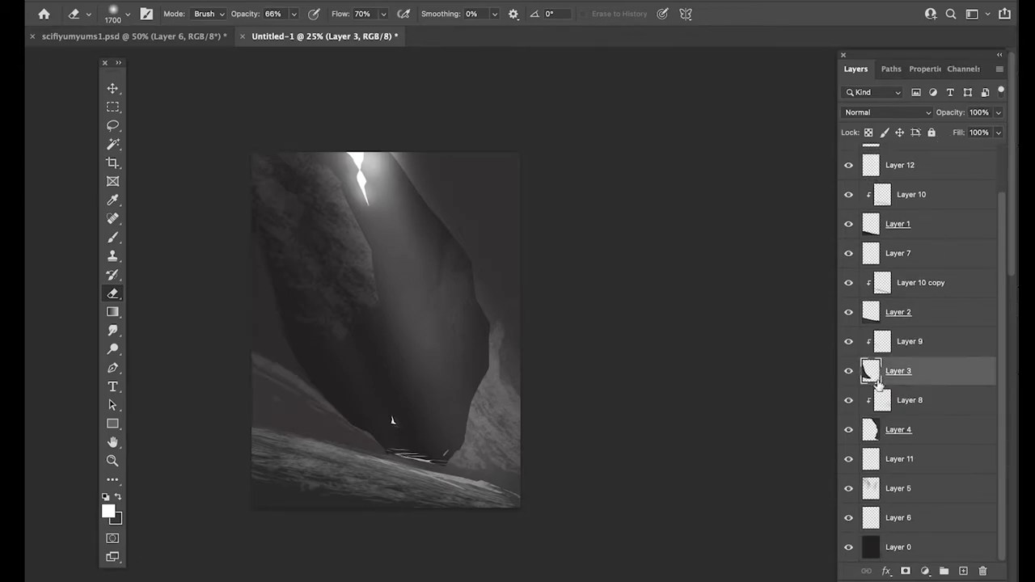
{"action": "key", "text": "super+l"}
{"action": "left_click_drag", "start_coordinate": [853, 225], "coordinate": [859, 227]}
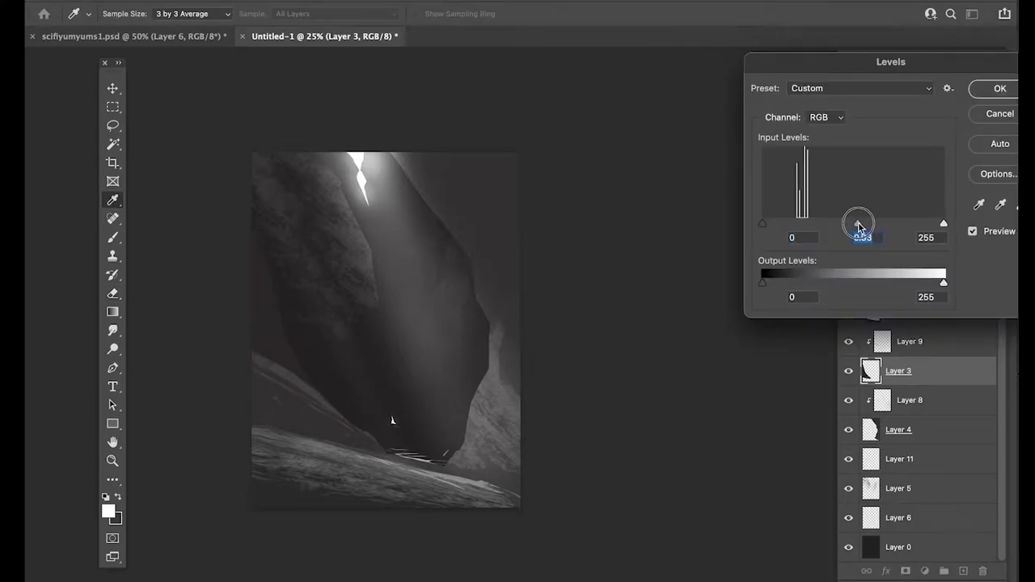
{"action": "key", "text": "Return"}
- Add a new layer above Layer 14 and set its blend mode to Color
{"action": "scroll", "coordinate": [1002, 233], "scroll_direction": "up", "scroll_amount": 2}
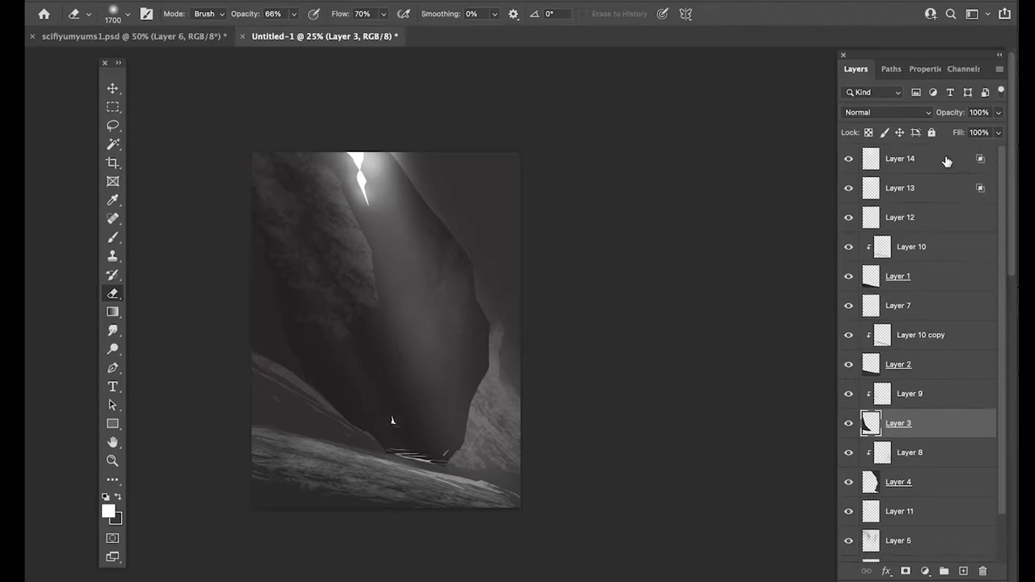
{"action": "left_click", "coordinate": [950, 160]}
{"action": "left_click", "coordinate": [962, 570]}
{"action": "left_click", "coordinate": [896, 115]}
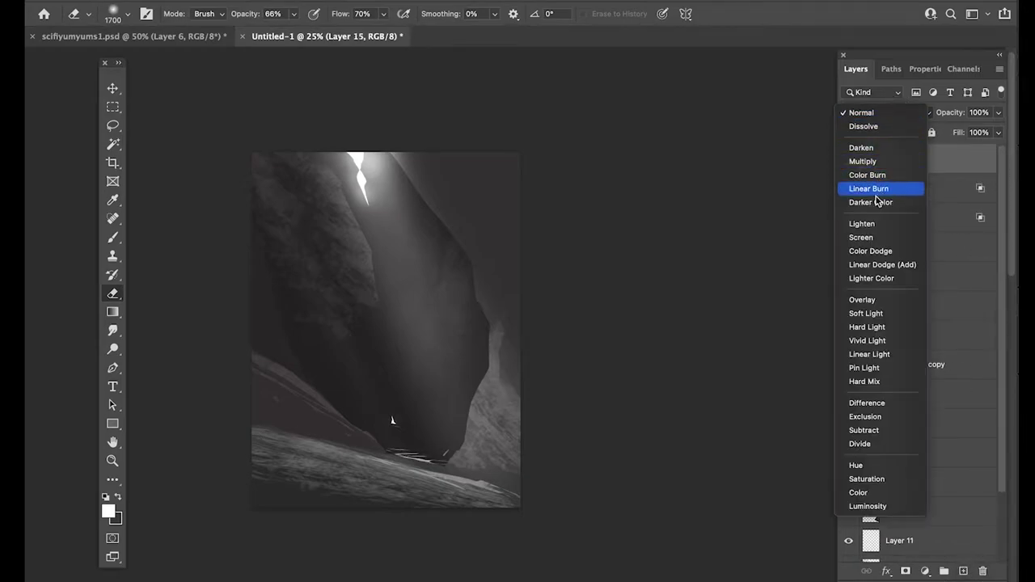
{"action": "left_click", "coordinate": [857, 492]}
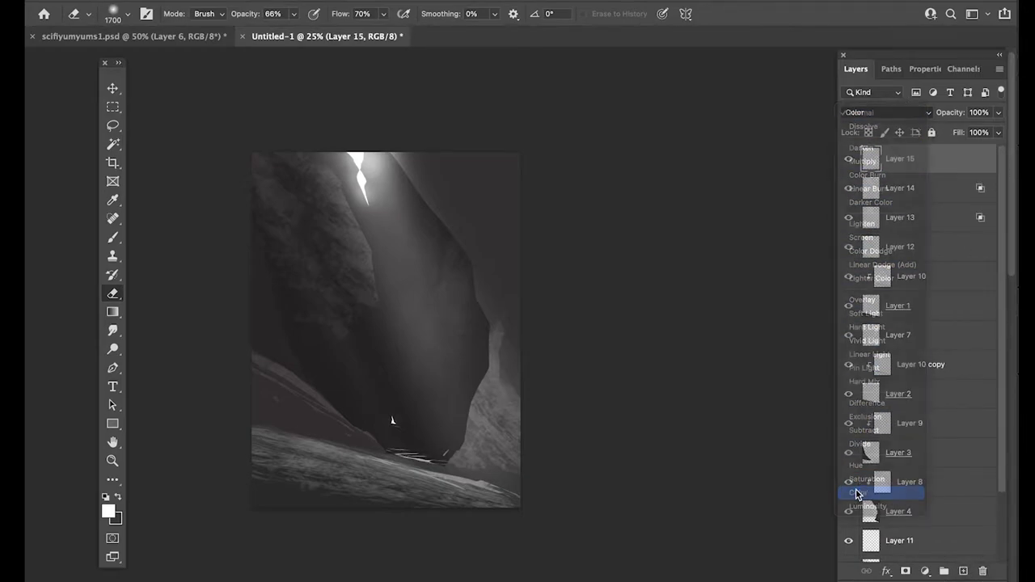
- Choose a muted brown and paint it over the cave rocks on Layer 15 with a 1000 px soft brush
{"action": "key", "text": "b"}
{"action": "left_click", "coordinate": [106, 510]}
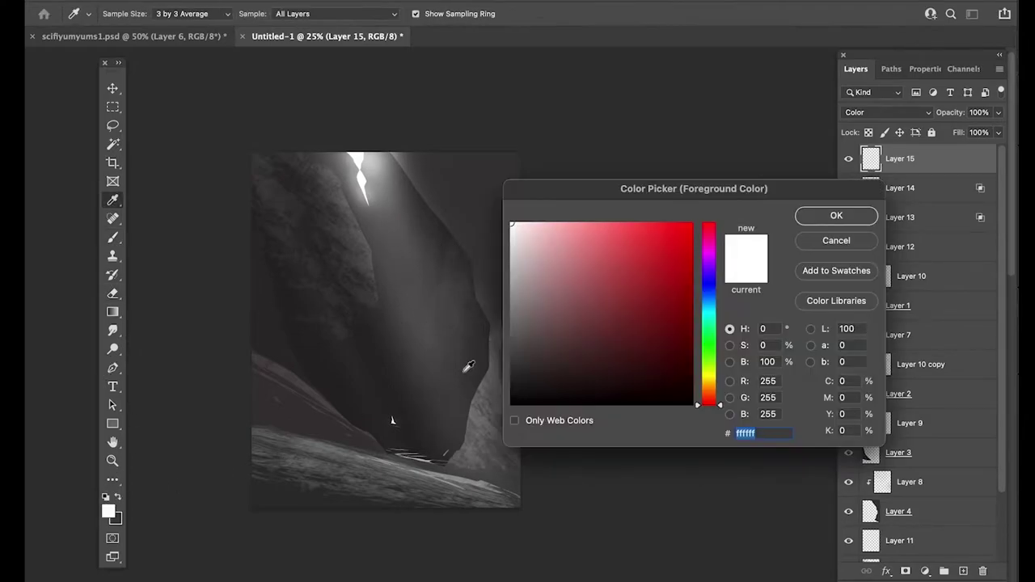
{"action": "left_click", "coordinate": [710, 386]}
{"action": "left_click", "coordinate": [565, 322]}
{"action": "key", "text": "Return"}
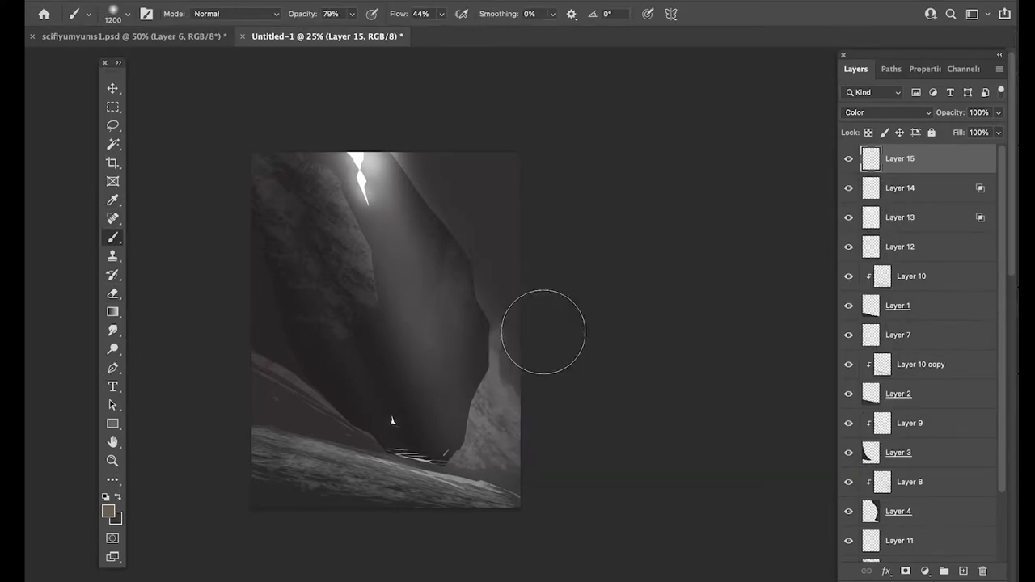
{"action": "key", "text": "bracketleft"}
{"action": "mouse_move", "coordinate": [492, 155]}
{"action": "left_mouse_down"}
{"action": "mouse_move", "coordinate": [491, 210]}
{"action": "mouse_move", "coordinate": [450, 165]}
{"action": "mouse_move", "coordinate": [533, 243]}
{"action": "mouse_move", "coordinate": [525, 492]}
{"action": "mouse_move", "coordinate": [249, 459]}
{"action": "mouse_move", "coordinate": [208, 425]}
{"action": "mouse_move", "coordinate": [375, 487]}
{"action": "mouse_move", "coordinate": [262, 406]}
{"action": "mouse_move", "coordinate": [457, 466]}
{"action": "mouse_move", "coordinate": [499, 393]}
{"action": "mouse_move", "coordinate": [502, 504]}
{"action": "mouse_move", "coordinate": [558, 220]}
{"action": "mouse_move", "coordinate": [304, 165]}
{"action": "mouse_move", "coordinate": [336, 268]}
{"action": "mouse_move", "coordinate": [333, 337]}
{"action": "mouse_move", "coordinate": [289, 346]}
{"action": "left_mouse_up"}
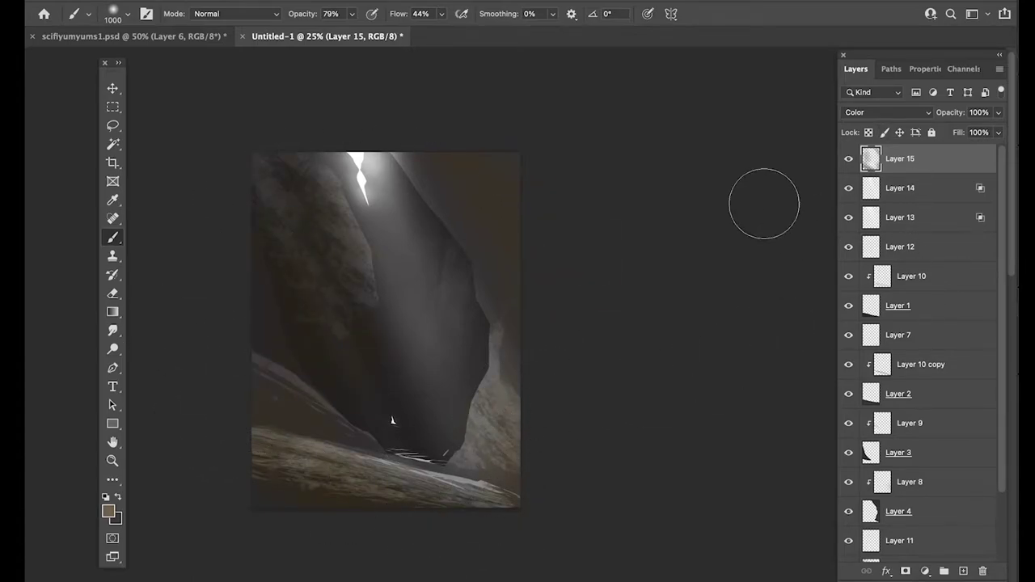
- Tint the light beam and shadowed cave depths with muted teal, and set Layer 15's opacity to 62%
{"action": "left_click", "coordinate": [108, 511]}
{"action": "left_click_drag", "start_coordinate": [710, 304], "coordinate": [716, 318]}
{"action": "key", "text": "Return"}
{"action": "mouse_move", "coordinate": [461, 258]}
{"action": "left_mouse_down"}
{"action": "mouse_move", "coordinate": [525, 417]}
{"action": "mouse_move", "coordinate": [467, 362]}
{"action": "mouse_move", "coordinate": [359, 173]}
{"action": "left_mouse_up"}
{"action": "mouse_move", "coordinate": [403, 295]}
{"action": "left_mouse_down"}
{"action": "mouse_move", "coordinate": [397, 377]}
{"action": "mouse_move", "coordinate": [375, 405]}
{"action": "mouse_move", "coordinate": [362, 335]}
{"action": "mouse_move", "coordinate": [427, 419]}
{"action": "left_mouse_up"}
{"action": "key", "text": "]"}
{"action": "left_click_drag", "start_coordinate": [325, 369], "coordinate": [262, 312]}
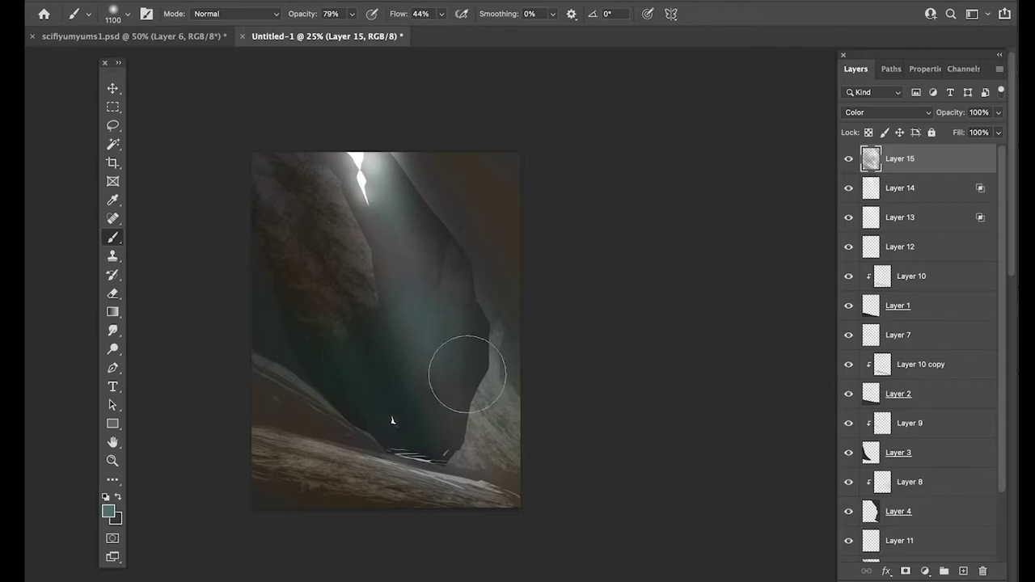
{"action": "left_click_drag", "start_coordinate": [951, 118], "coordinate": [928, 122]}
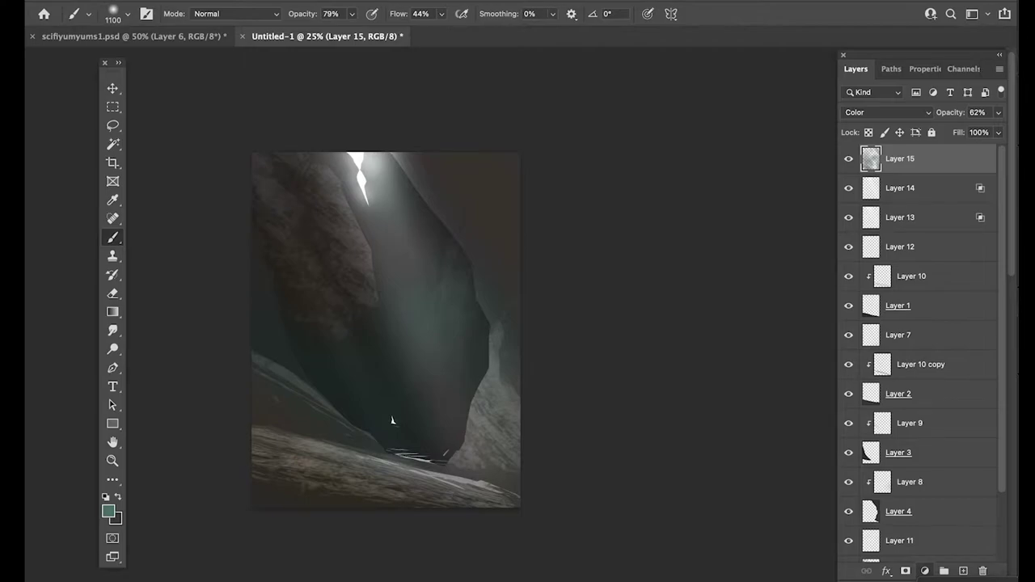
- Add a Curves adjustment layer above Layer 15 and darken the midtones to about input 155, output 113
{"action": "left_click", "coordinate": [889, 386]}
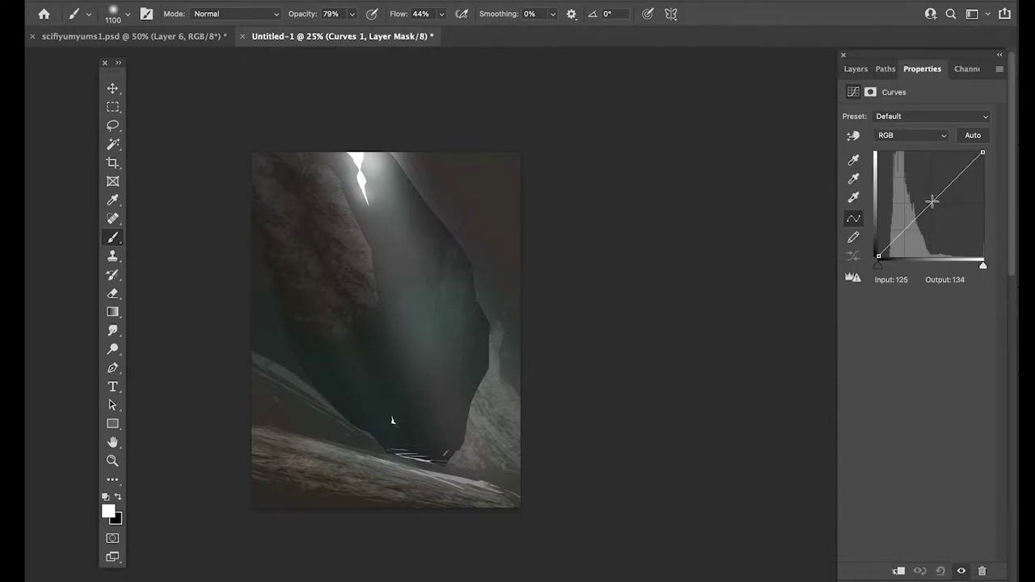
{"action": "left_click_drag", "start_coordinate": [930, 202], "coordinate": [941, 210]}
{"action": "left_click_drag", "start_coordinate": [912, 73], "coordinate": [674, 70]}
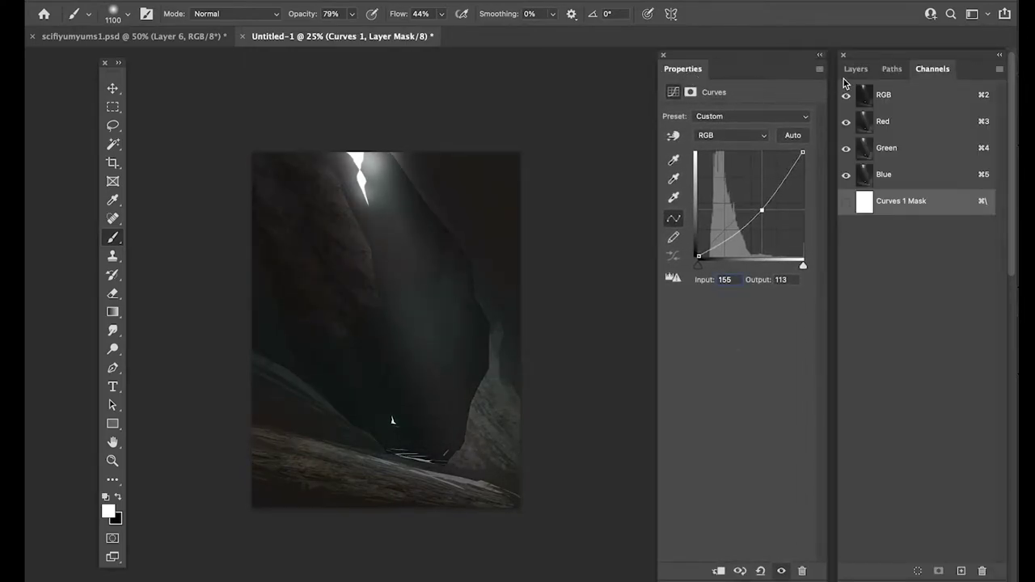
{"action": "left_click", "coordinate": [853, 70]}
{"action": "left_click_drag", "start_coordinate": [761, 210], "coordinate": [763, 212]}
- Paint black on the Curves 1 mask with a large soft brush to restore brightness around the crack and upper light beam
{"action": "left_click", "coordinate": [906, 161]}
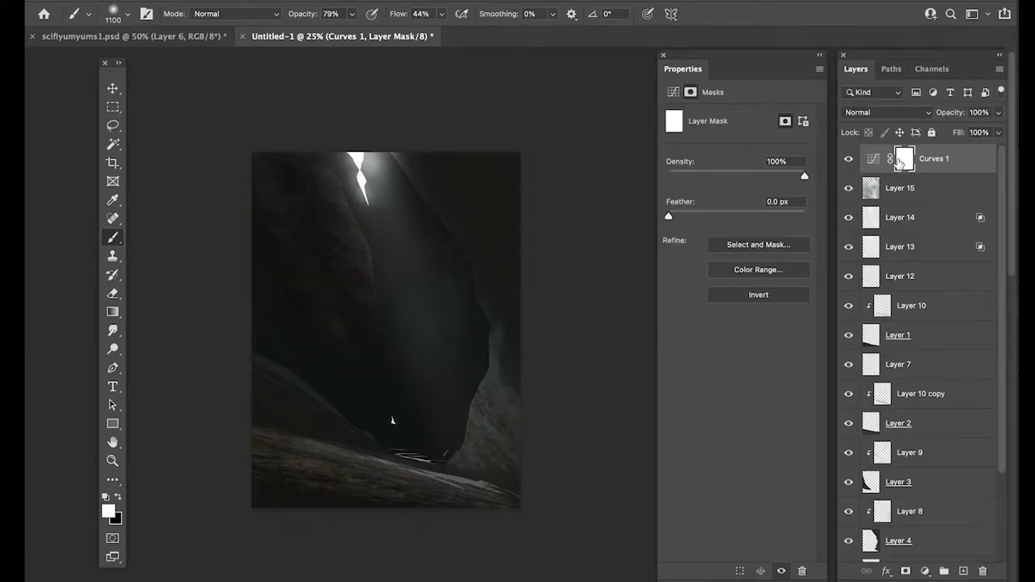
{"action": "key", "text": "bracketright"}
{"action": "key", "text": "bracketright"}
{"action": "key", "text": "bracketright"}
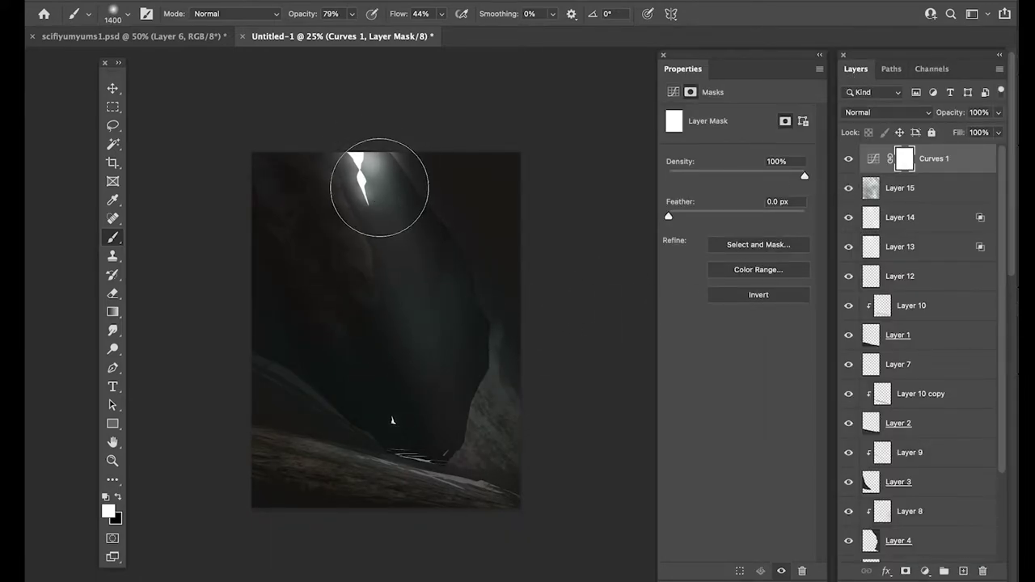
{"action": "key", "text": "x"}
{"action": "left_click_drag", "start_coordinate": [371, 187], "coordinate": [421, 299]}
{"action": "key", "text": "bracketleft"}
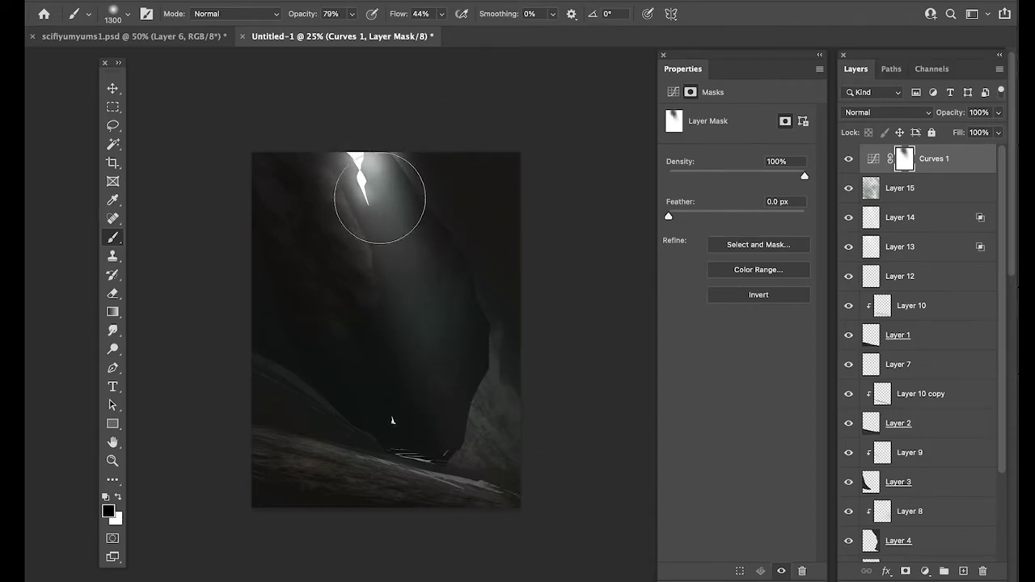
{"action": "key", "text": "bracketright"}
{"action": "key", "text": "bracketright"}
{"action": "key", "text": "bracketright"}
- Refine the Curves 1 mask with progressively smaller brushes, restoring brightness around the small white sail shape near the ground
{"action": "key", "text": "bracketleft"}
{"action": "key", "text": "bracketleft"}
{"action": "key", "text": "bracketleft"}
{"action": "key", "text": "bracketleft"}
{"action": "key", "text": "bracketleft"}
{"action": "key", "text": "bracketleft"}
{"action": "key", "text": "bracketleft"}
{"action": "key", "text": "bracketleft"}
{"action": "key", "text": "bracketleft"}
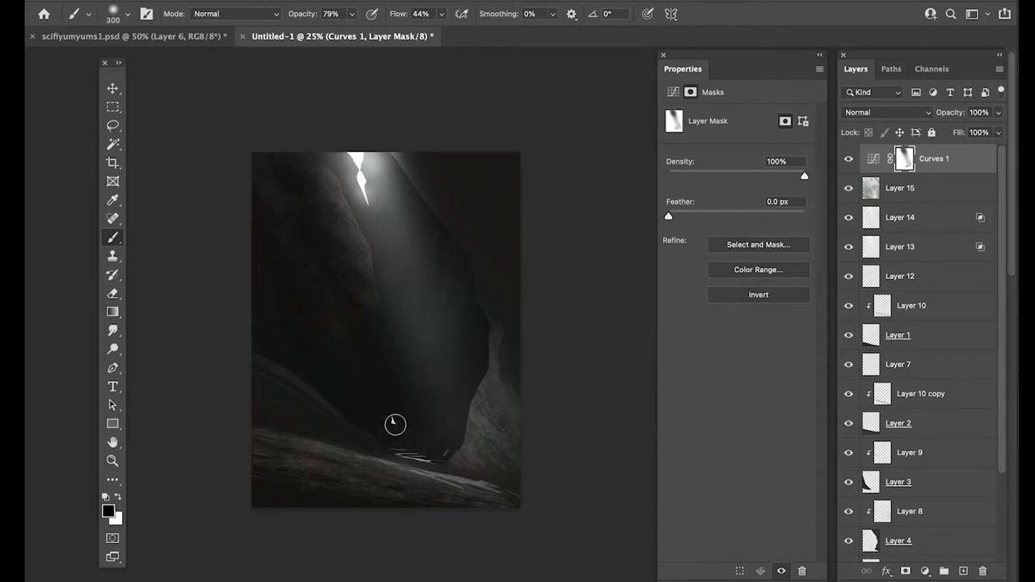
{"action": "key", "text": "bracketleft"}
{"action": "key", "text": "bracketleft"}
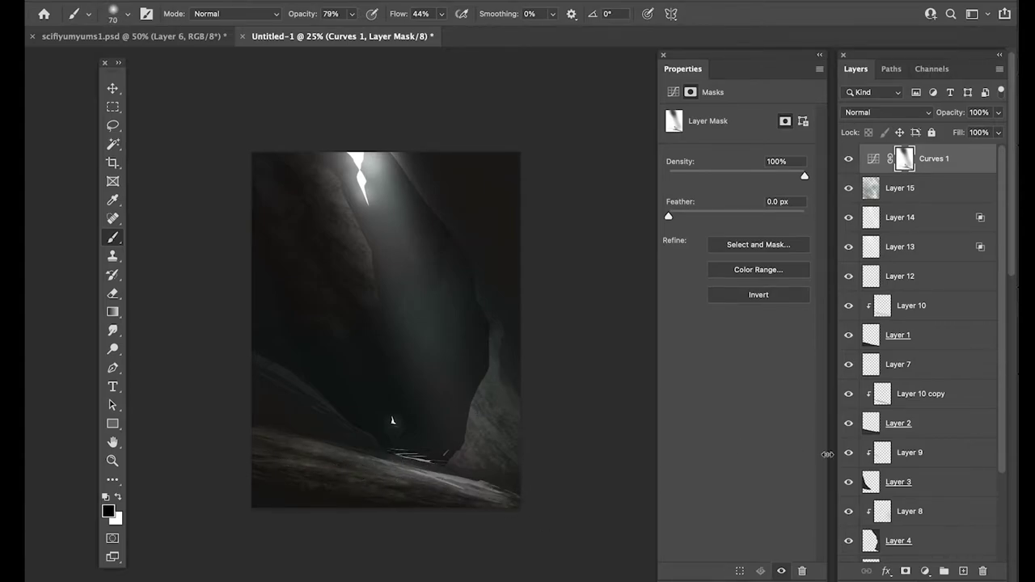
- Load Layer 4's outline as a selection, clear it, and lighten the lower part of that rock on the Curves 1 mask
{"action": "left_click", "coordinate": [889, 533], "text": "super"}
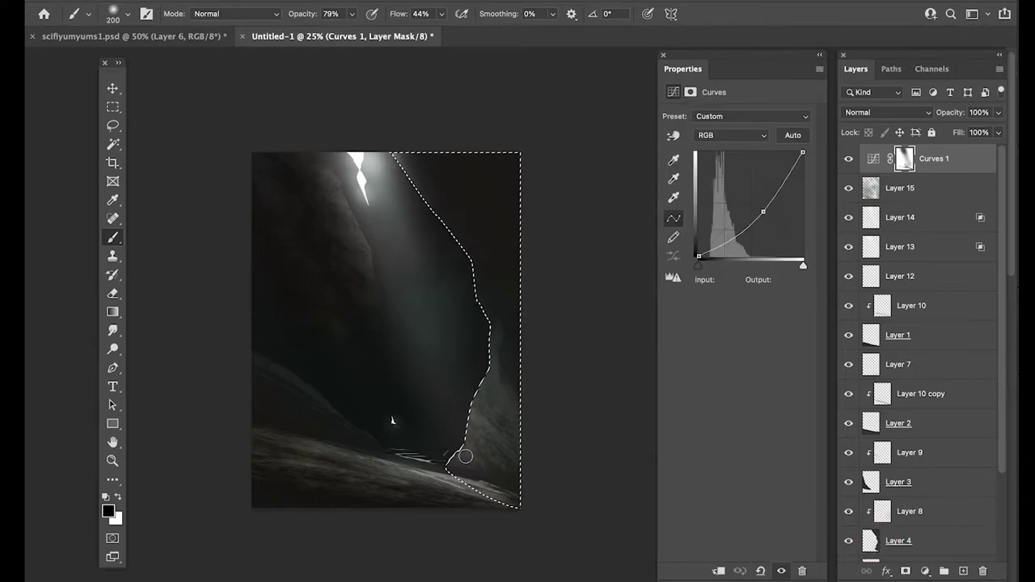
{"action": "key", "text": "super+d"}
{"action": "mouse_move", "coordinate": [485, 418]}
{"action": "left_mouse_down"}
{"action": "mouse_move", "coordinate": [481, 462]}
{"action": "mouse_move", "coordinate": [513, 436]}
{"action": "left_mouse_up"}
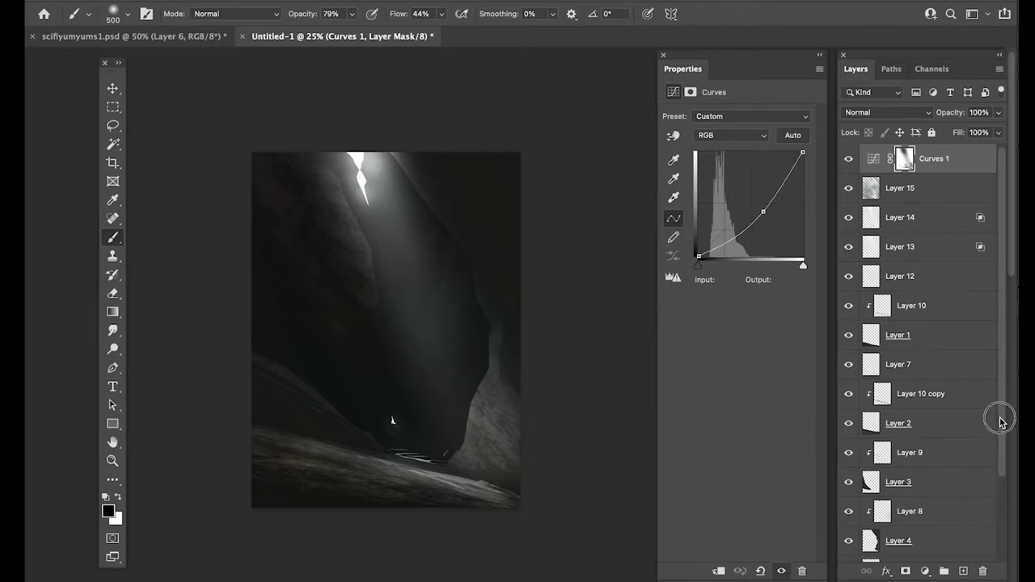
- Load Layer 3's outline as a selection, touch up the Curves 1 mask along its rock edge, and deselect
{"action": "scroll", "coordinate": [1001, 416], "scroll_direction": "down", "scroll_amount": 2}
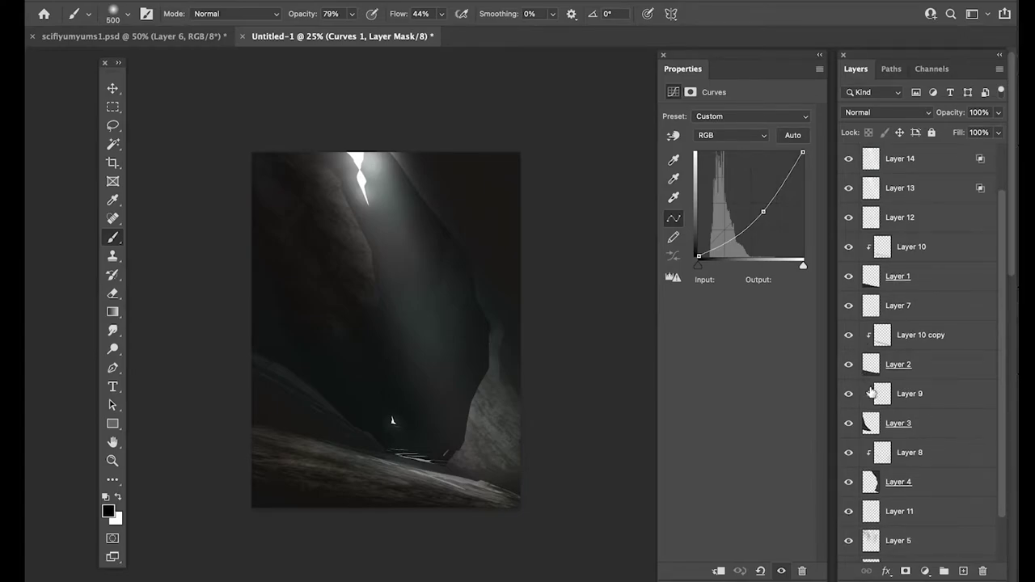
{"action": "left_click", "coordinate": [870, 429], "text": "super"}
{"action": "key", "text": "bracketright"}
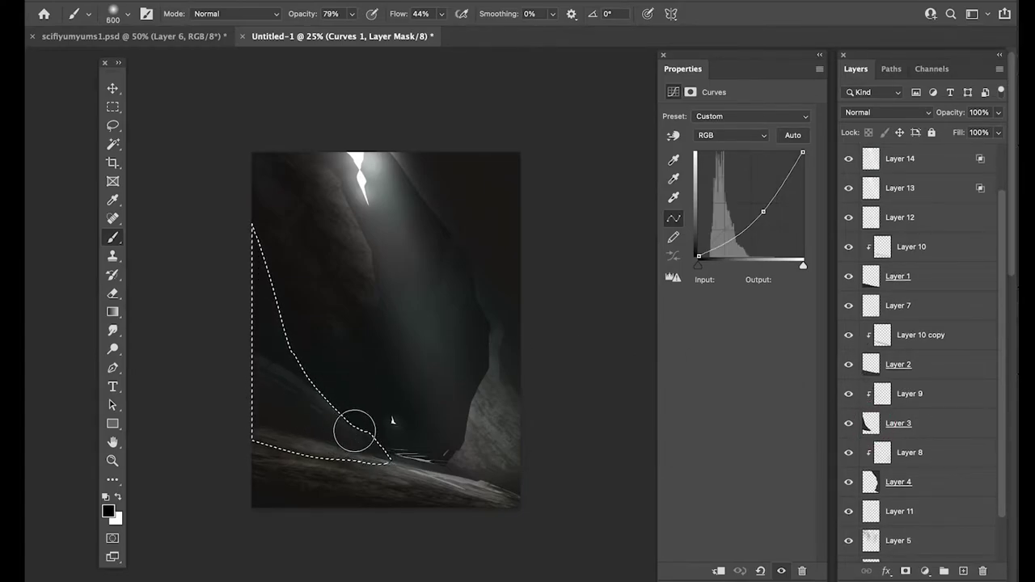
{"action": "key", "text": "bracketleft"}
{"action": "key", "text": "bracketleft"}
{"action": "key", "text": "super+d"}
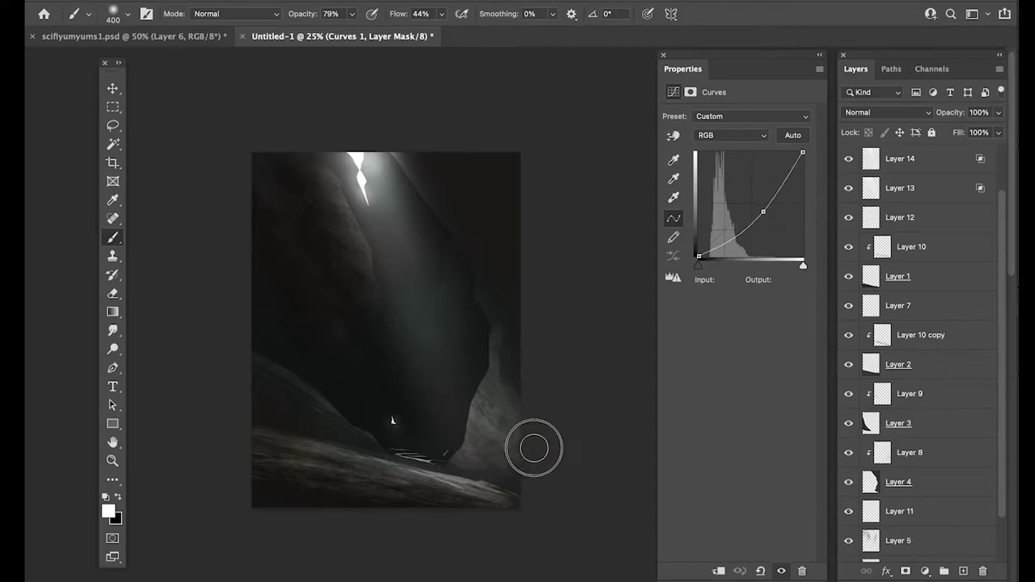
- Soften the Curves 1 darkening by moving its midpoint to input 133, output 98
{"action": "key", "text": "super+plus"}
{"action": "left_click_drag", "start_coordinate": [413, 267], "coordinate": [442, 240]}
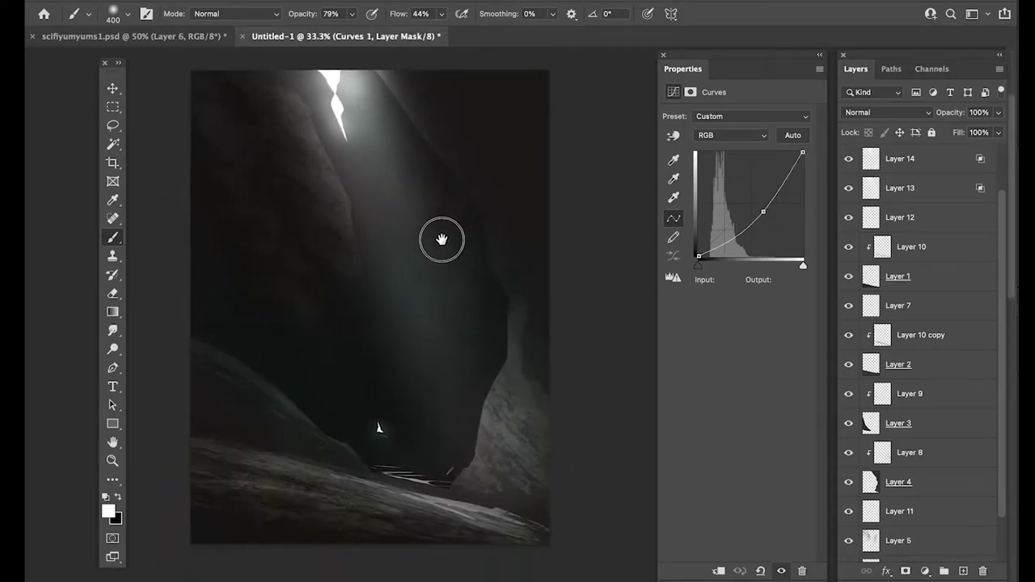
{"action": "scroll", "coordinate": [1003, 236], "scroll_direction": "up", "scroll_amount": 2}
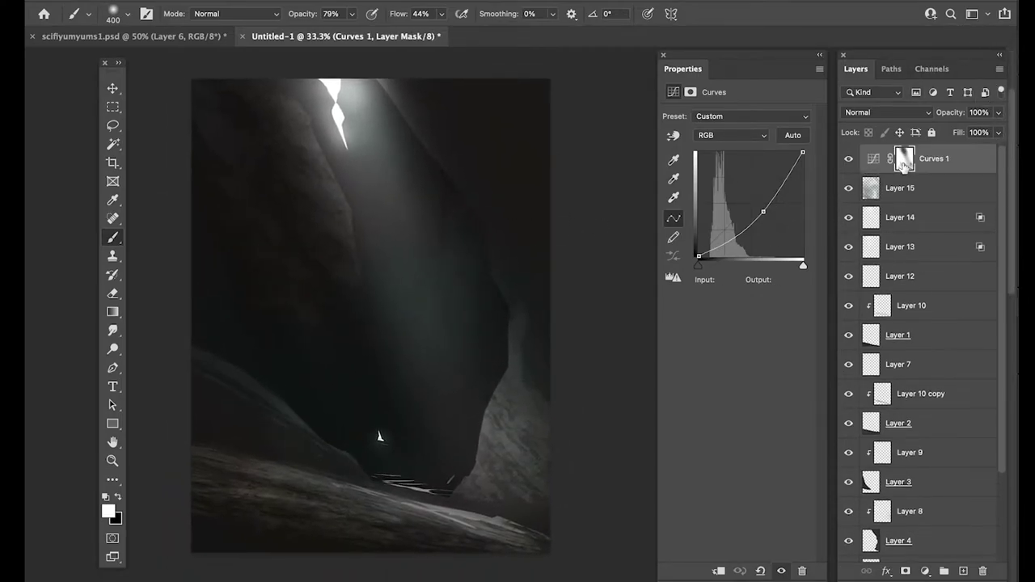
{"action": "left_click", "coordinate": [904, 158]}
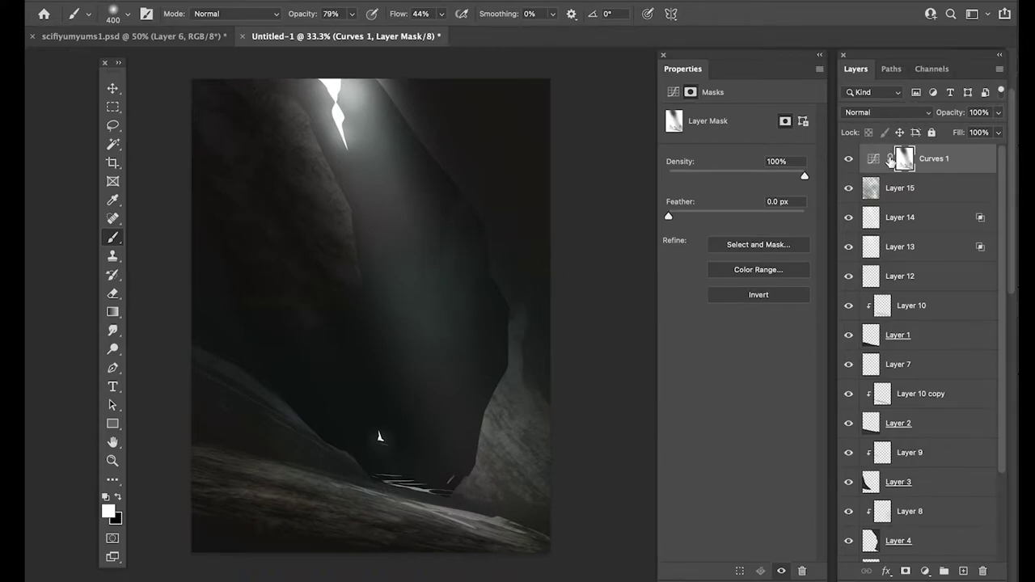
{"action": "left_click", "coordinate": [874, 158]}
{"action": "left_click_drag", "start_coordinate": [764, 208], "coordinate": [751, 215]}
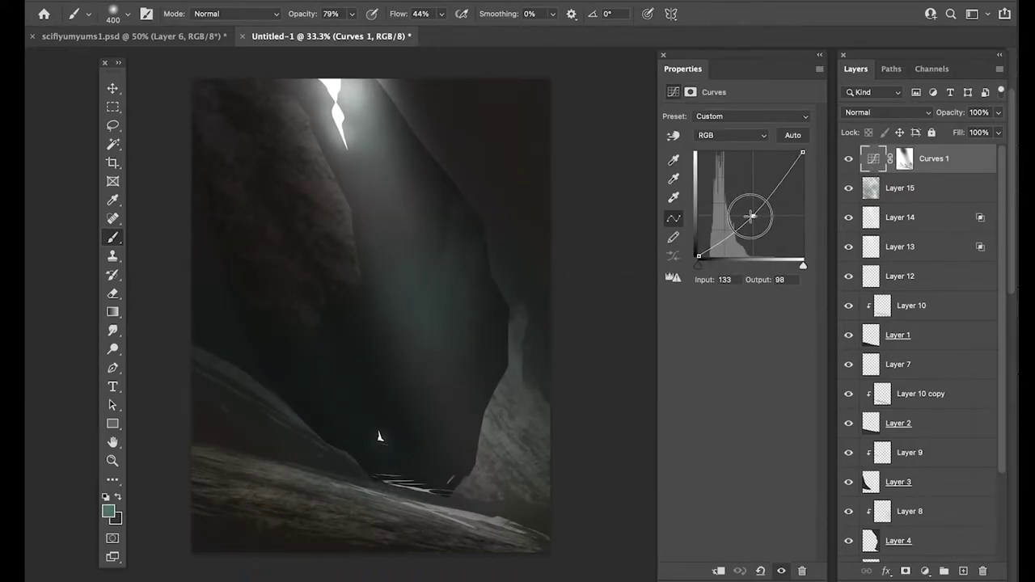
- Paint white on the Curves 1 mask with an 1100 px brush to darken the rock beside the crack
{"action": "left_click", "coordinate": [901, 157]}
{"action": "key", "text": "bracketright"}
{"action": "key", "text": "bracketright"}
{"action": "key", "text": "bracketright"}
{"action": "key", "text": "bracketright"}
{"action": "key", "text": "bracketright"}
{"action": "key", "text": "bracketright"}
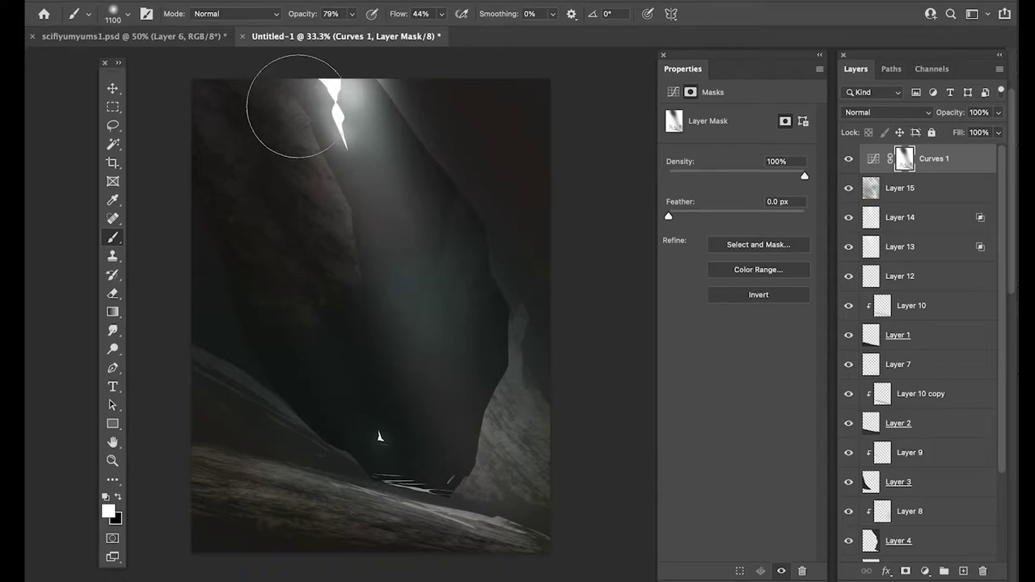
{"action": "left_click_drag", "start_coordinate": [296, 108], "coordinate": [342, 180]}
- Paint black on the Curves 1 mask down the light beam to the ground to brighten that path
{"action": "key", "text": "x"}
{"action": "mouse_move", "coordinate": [321, 136]}
{"action": "left_mouse_down"}
{"action": "mouse_move", "coordinate": [371, 252]}
{"action": "mouse_move", "coordinate": [416, 407]}
{"action": "left_mouse_up"}
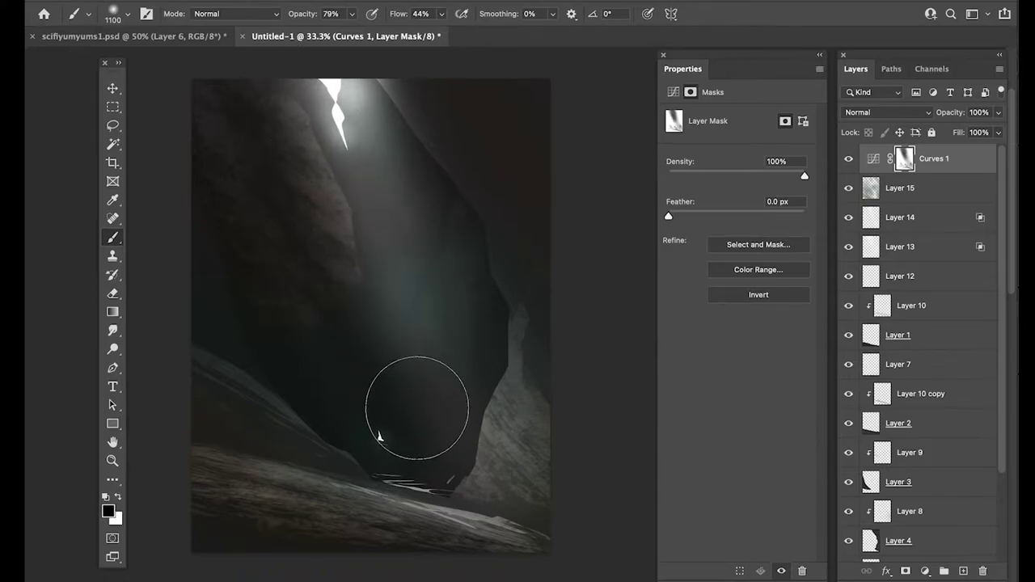
{"action": "left_click_drag", "start_coordinate": [344, 316], "coordinate": [363, 344]}
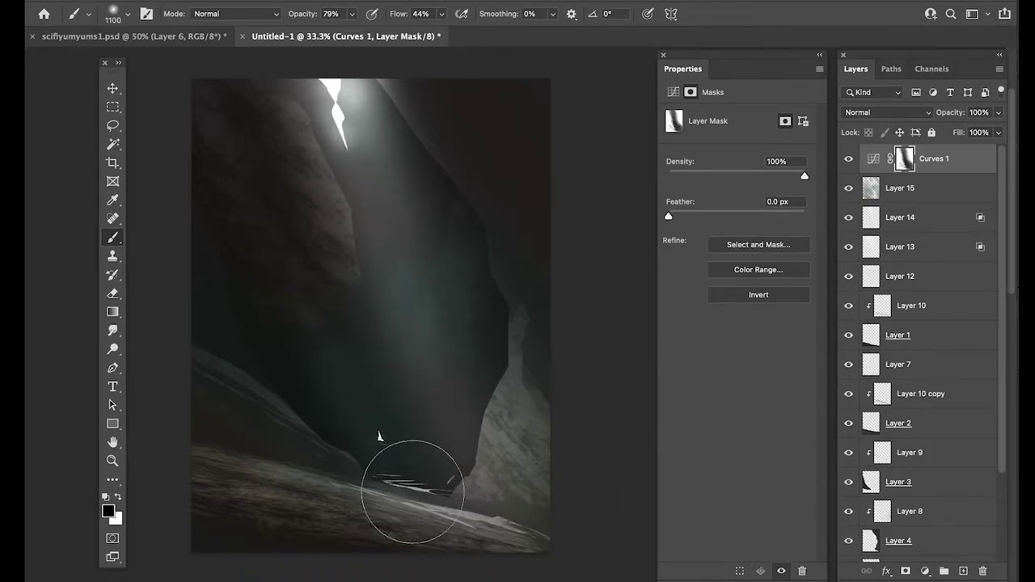
{"action": "key", "text": "bracketleft"}
{"action": "key", "text": "bracketleft"}
{"action": "key", "text": "ctrl+minus"}
{"action": "key", "text": "bracketright"}
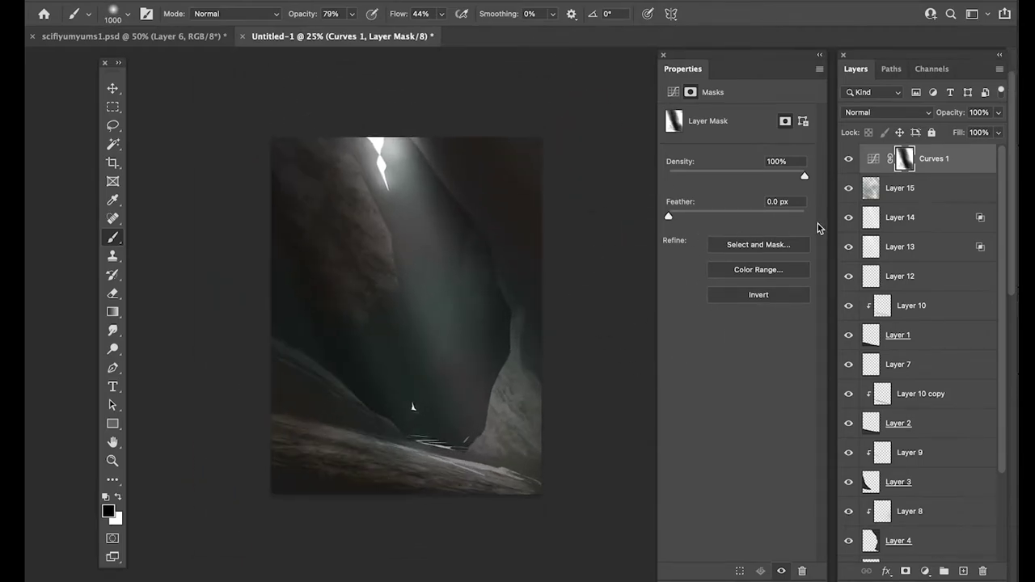
- Lower the opacity of Layer 15's colour tint to 39%
{"action": "key", "text": "ctrl+plus"}
{"action": "left_click", "coordinate": [936, 192]}
{"action": "left_click", "coordinate": [935, 113]}
{"action": "left_click", "coordinate": [960, 191]}
- Add a Gradient Map adjustment layer directly above Layer 15
{"action": "left_click", "coordinate": [925, 572]}
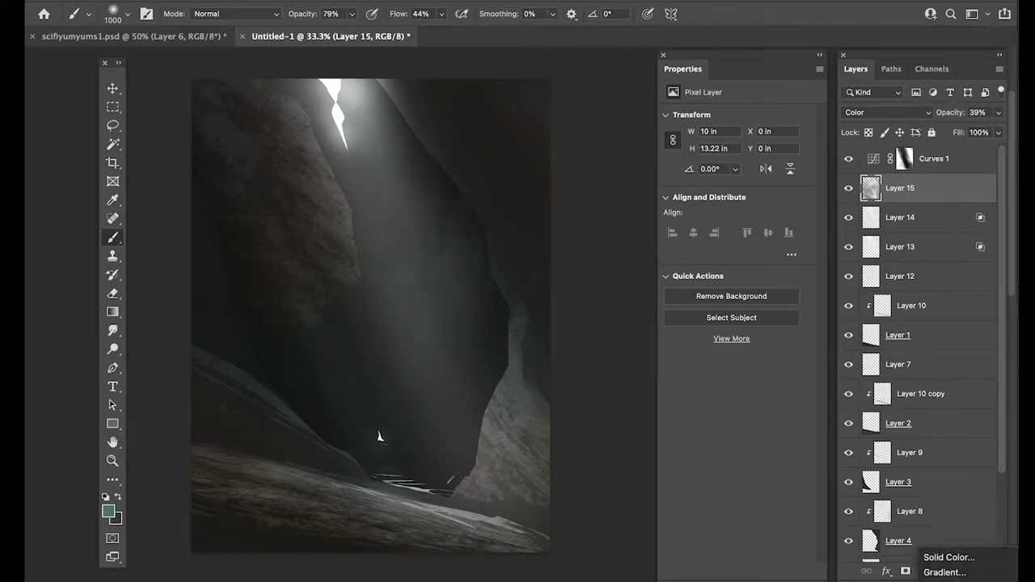
{"action": "left_click", "coordinate": [946, 581]}
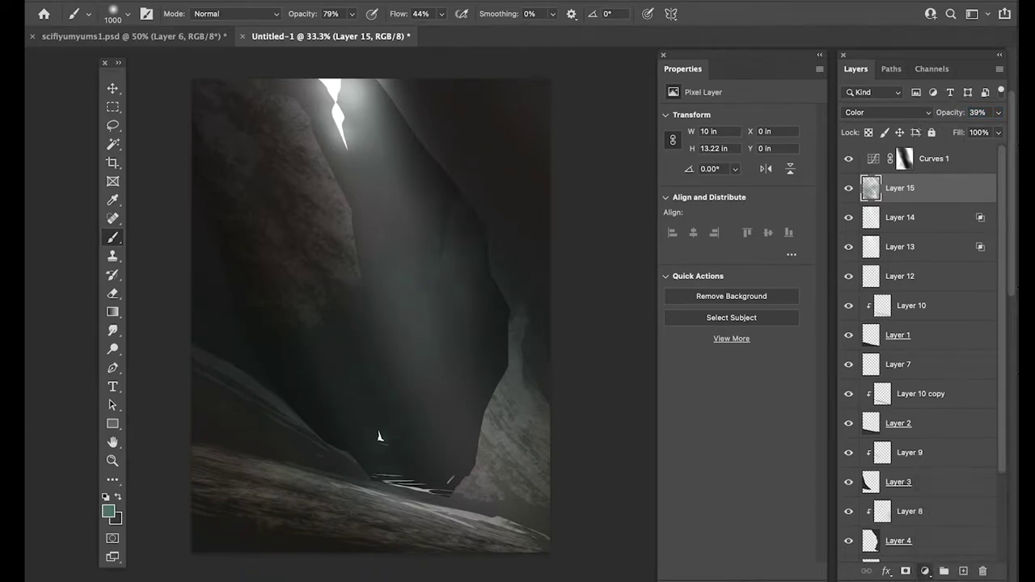
{"action": "left_click", "coordinate": [871, 188]}
- Move the gradient map's shadow stop to location 1% and colour it a very dark reddish brown
{"action": "left_click", "coordinate": [732, 120]}
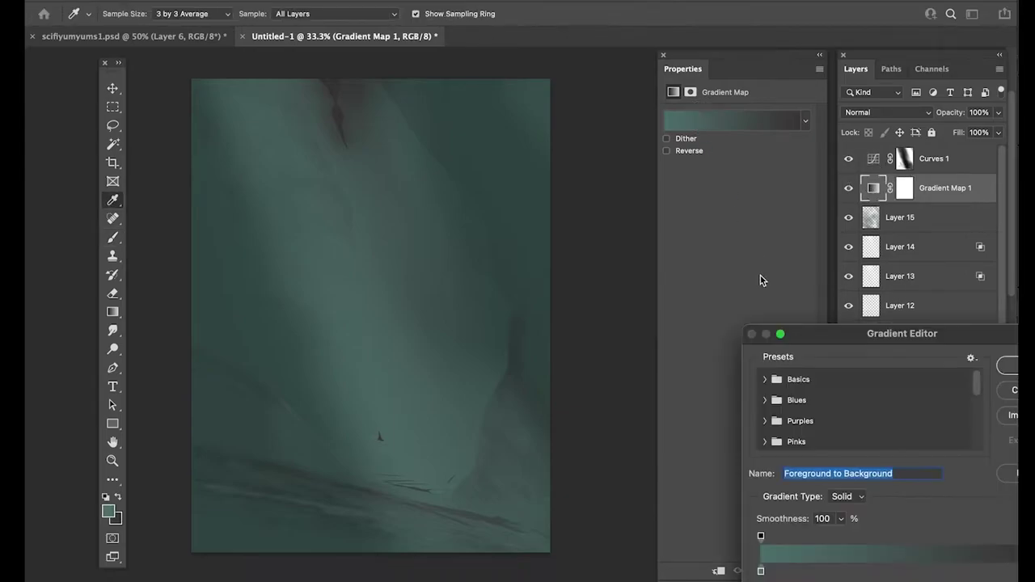
{"action": "left_click_drag", "start_coordinate": [821, 333], "coordinate": [703, 153]}
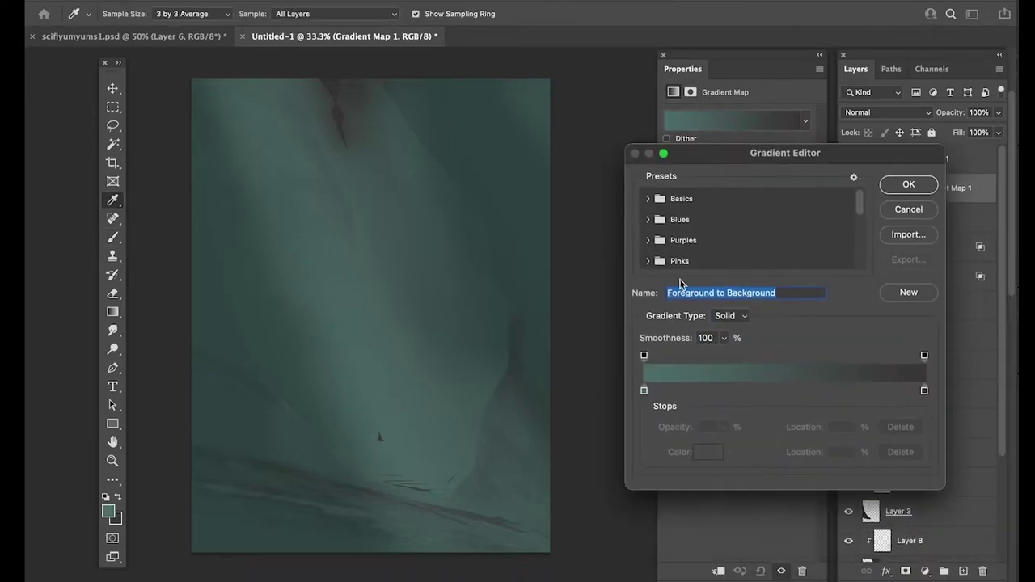
{"action": "left_click", "coordinate": [644, 391]}
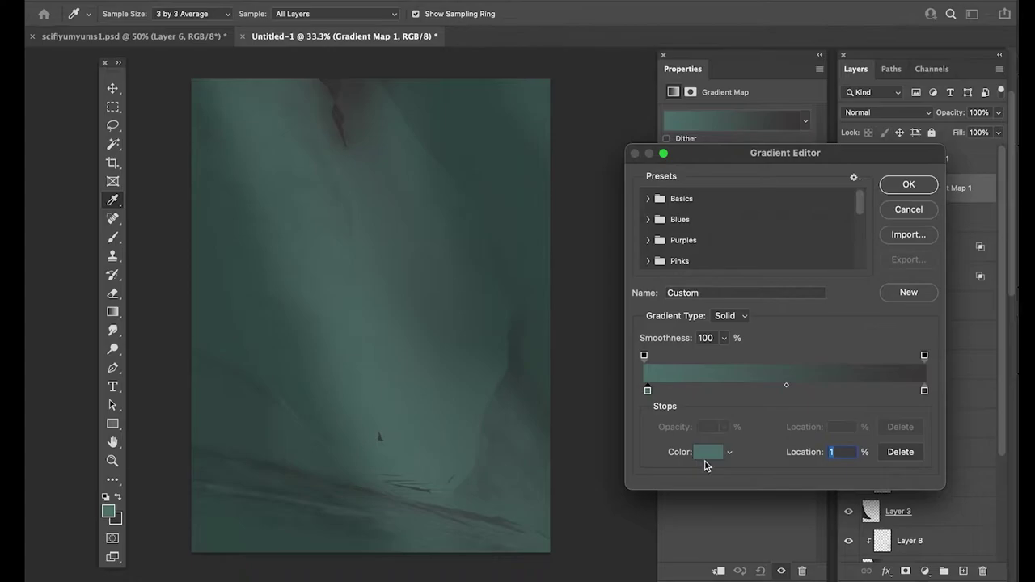
{"action": "left_click", "coordinate": [706, 455]}
{"action": "left_click_drag", "start_coordinate": [578, 363], "coordinate": [584, 361]}
{"action": "left_click_drag", "start_coordinate": [708, 391], "coordinate": [693, 397]}
{"action": "left_click", "coordinate": [636, 375]}
{"action": "key", "text": "Return"}
- Colour the gradient map's highlight stop at 100% a bright mint green and accept the gradient
{"action": "left_click", "coordinate": [924, 392]}
{"action": "left_click", "coordinate": [702, 454]}
{"action": "left_click", "coordinate": [702, 324]}
{"action": "left_click_drag", "start_coordinate": [614, 283], "coordinate": [579, 235]}
{"action": "key", "text": "Return"}
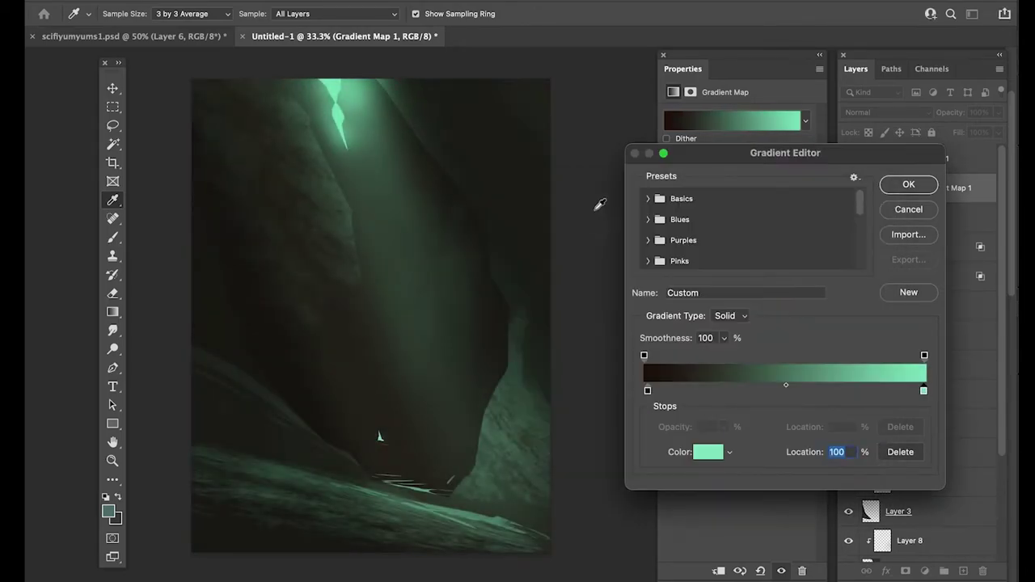
{"action": "key", "text": "Return"}
- Set Gradient Map 1's blend mode to Darker Color and its opacity to 47%
{"action": "left_click", "coordinate": [908, 117]}
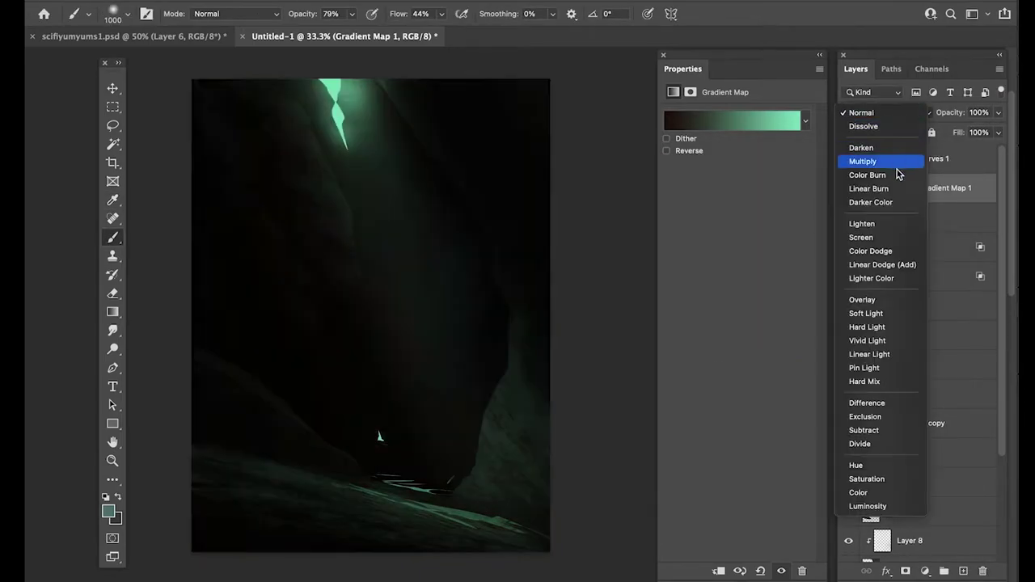
{"action": "left_click", "coordinate": [890, 202]}
{"action": "left_click_drag", "start_coordinate": [949, 114], "coordinate": [923, 123]}
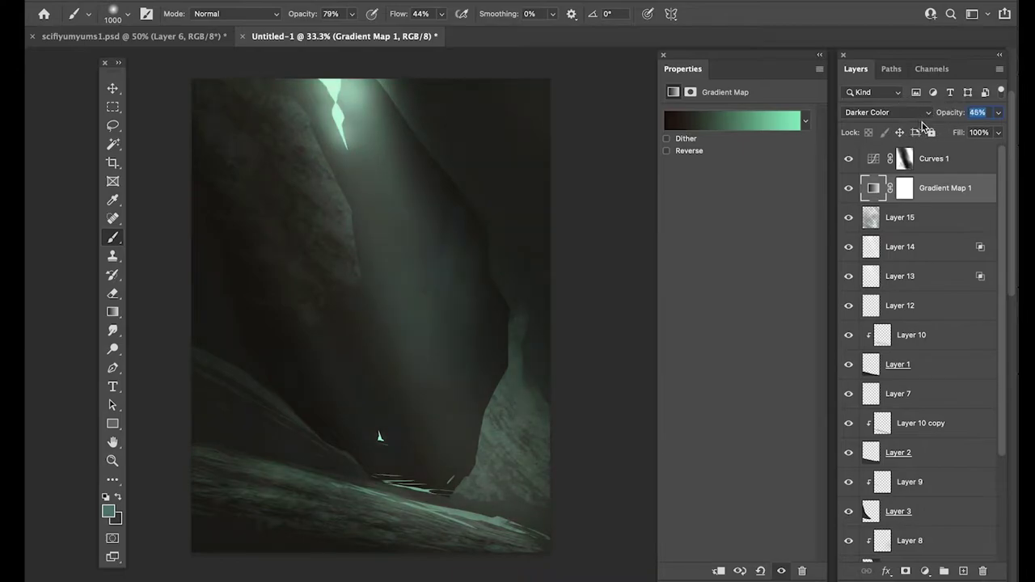
- Set Gradient Map 1's Blend If underlying-layer highlights to 162/255 and split its This Layer highlights at about 228/255
{"action": "double_click", "coordinate": [985, 193]}
{"action": "left_click_drag", "start_coordinate": [971, 468], "coordinate": [905, 468]}
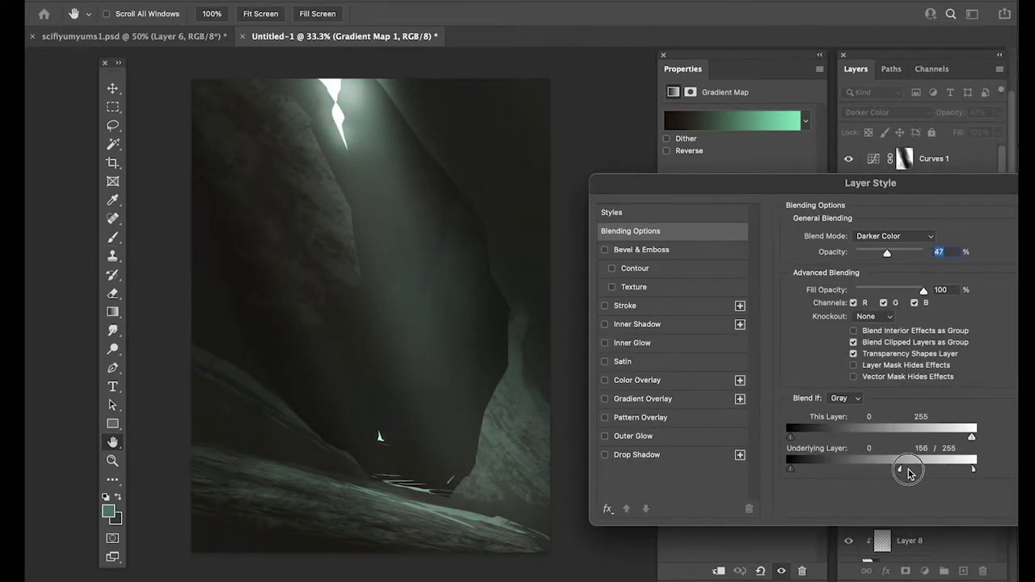
{"action": "left_click", "coordinate": [845, 397]}
{"action": "left_click", "coordinate": [843, 397]}
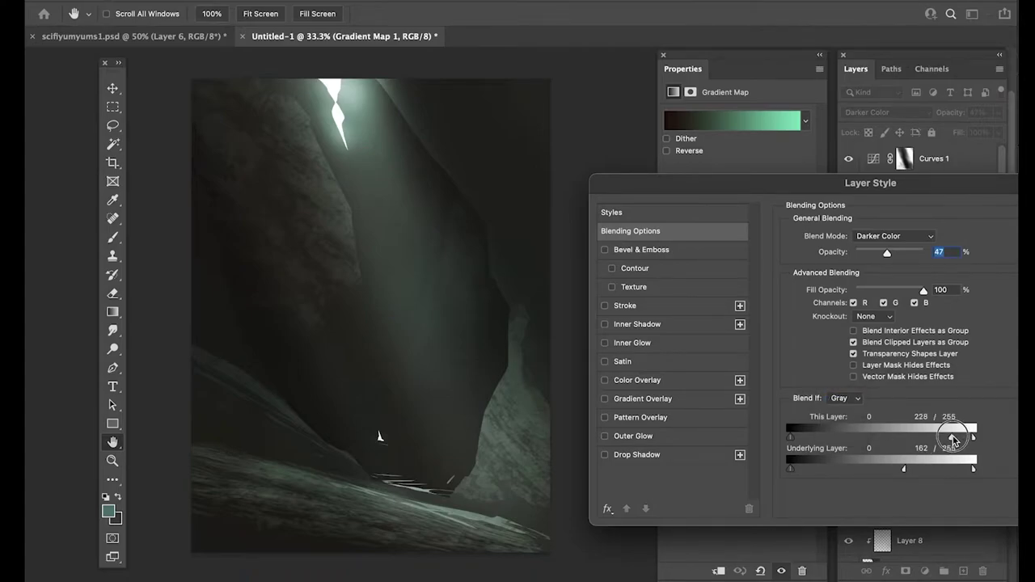
{"action": "key", "text": "Return"}
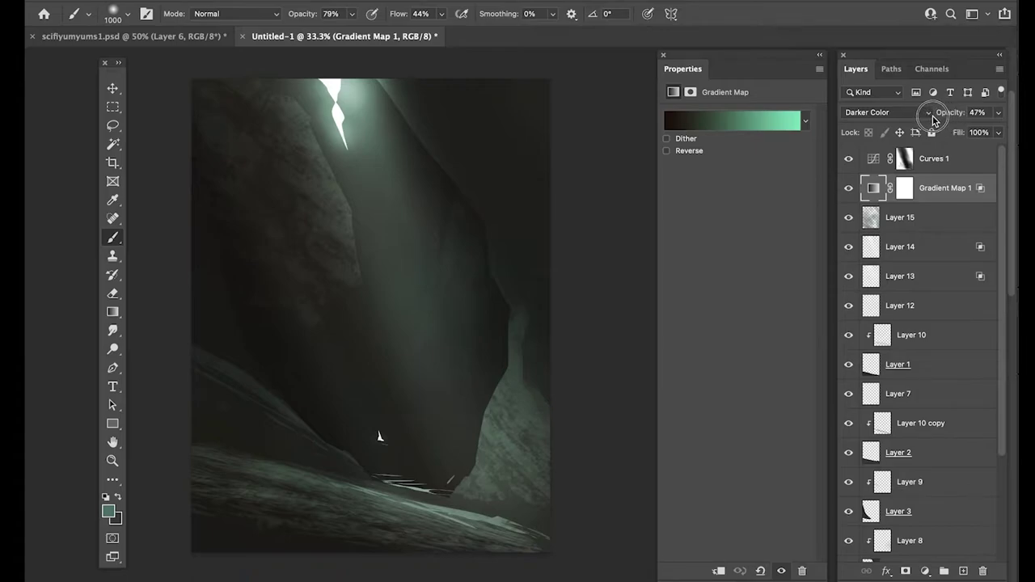
- Compare the image with and without Gradient Map 1 and lower the adjustment layer's opacity
{"action": "key", "text": "ctrl+minus"}
{"action": "key", "text": "super+plus"}
{"action": "left_click_drag", "start_coordinate": [416, 234], "coordinate": [494, 275]}
{"action": "key", "text": "super+plus"}
{"action": "key", "text": "super+minus"}
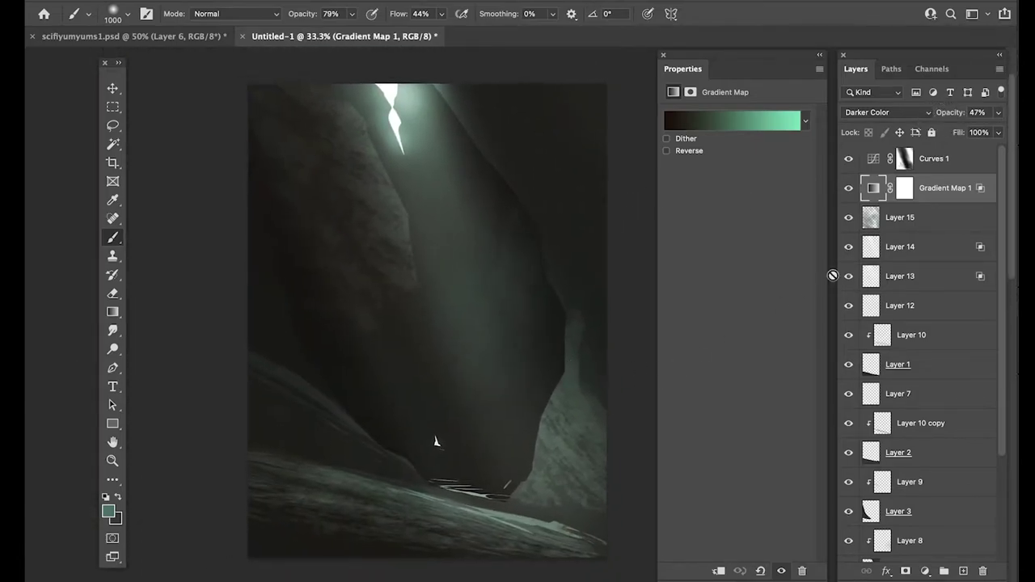
{"action": "left_click", "coordinate": [848, 188]}
{"action": "left_click", "coordinate": [848, 188]}
{"action": "left_click_drag", "start_coordinate": [953, 120], "coordinate": [926, 113]}
{"action": "key", "text": "super+equal"}
{"action": "left_click_drag", "start_coordinate": [467, 486], "coordinate": [474, 321]}
{"action": "key", "text": "super+equal"}
{"action": "left_click_drag", "start_coordinate": [431, 398], "coordinate": [434, 430]}
{"action": "key", "text": "super+0"}
- Rearrange the workspace so the Layers and Properties panels sit clear of the canvas
{"action": "left_click_drag", "start_coordinate": [477, 347], "coordinate": [367, 341]}
{"action": "scroll", "coordinate": [127, 214], "scroll_direction": "down", "scroll_amount": 1}
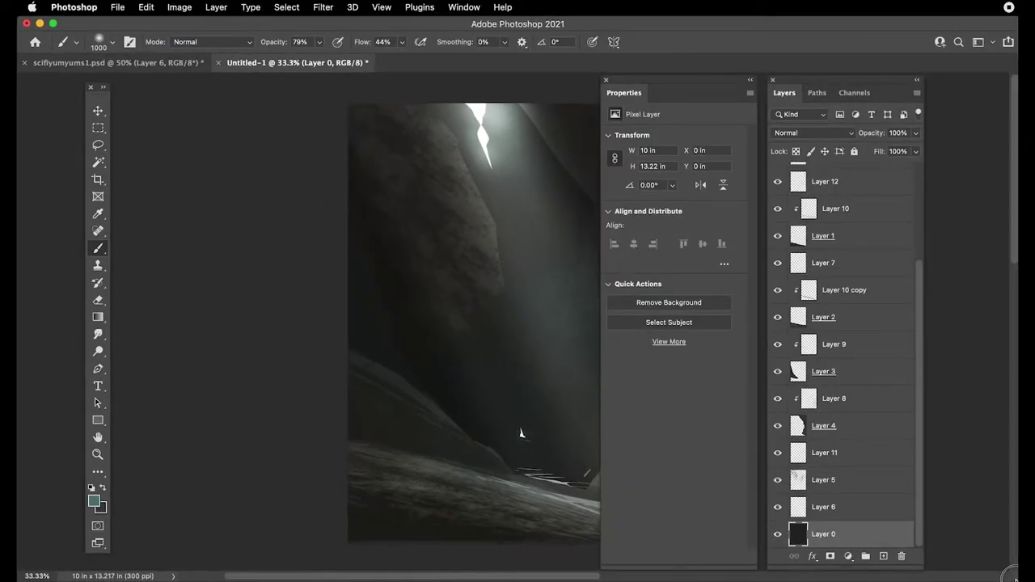
{"action": "left_click_drag", "start_coordinate": [845, 79], "coordinate": [905, 78]}
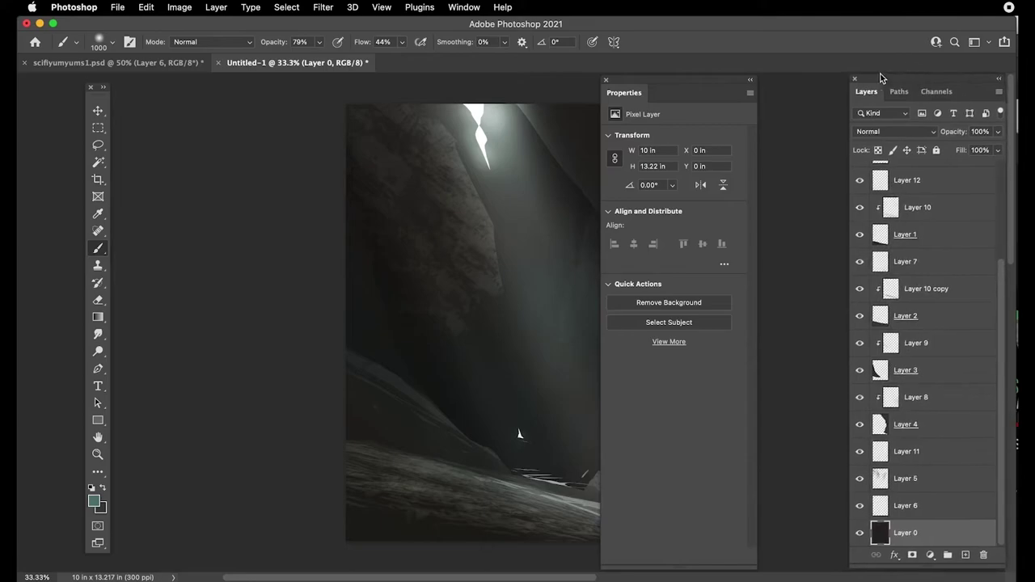
{"action": "left_click_drag", "start_coordinate": [662, 88], "coordinate": [178, 90]}
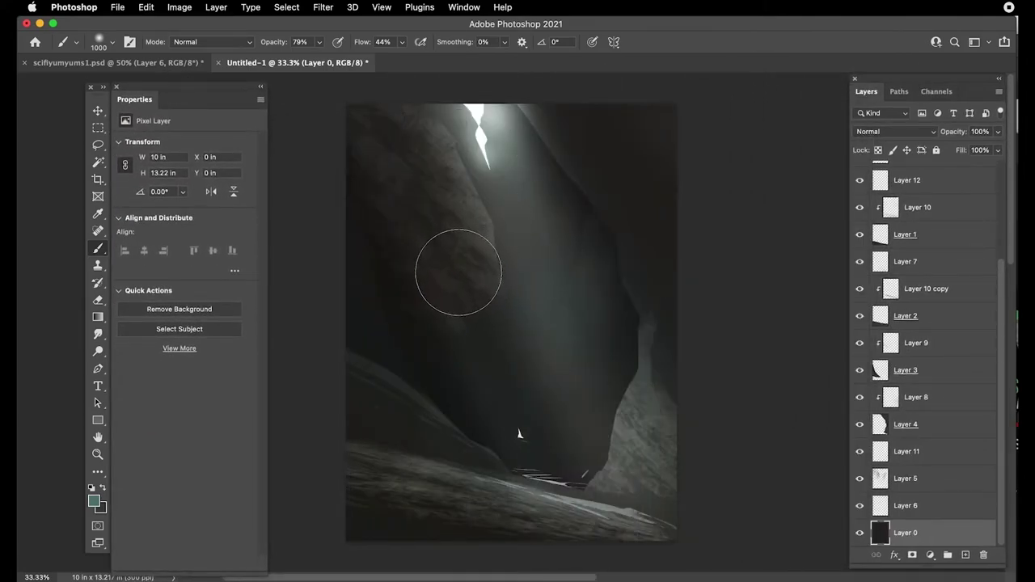
- Darken the Layer 0 background slightly with a Levels adjustment
{"action": "key", "text": "super+plus"}
{"action": "left_click_drag", "start_coordinate": [419, 237], "coordinate": [564, 241]}
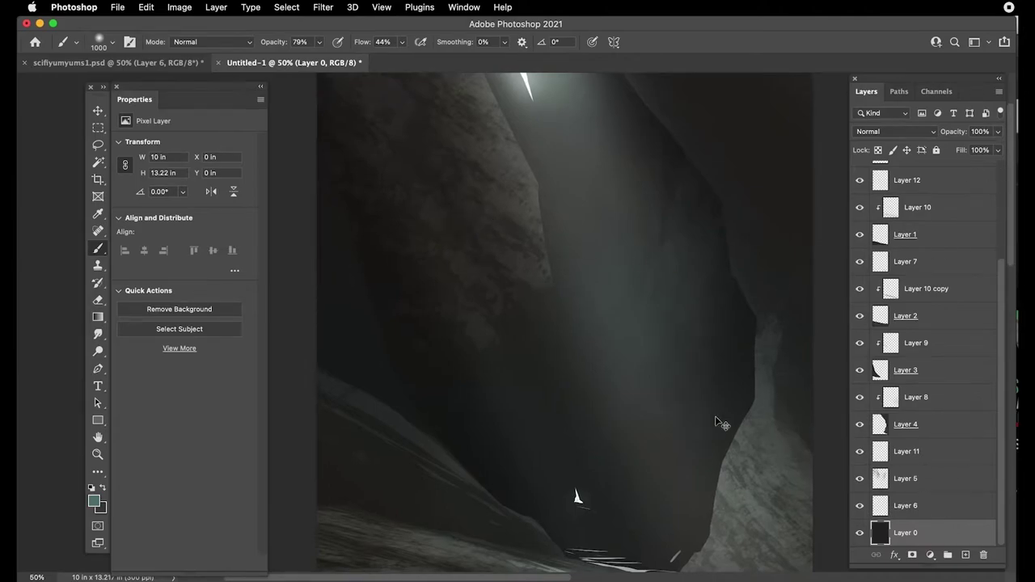
{"action": "key", "text": "super+l"}
{"action": "left_click_drag", "start_coordinate": [781, 237], "coordinate": [787, 240]}
{"action": "key", "text": "Return"}
{"action": "key", "text": "b"}
{"action": "key", "text": "super+minus"}
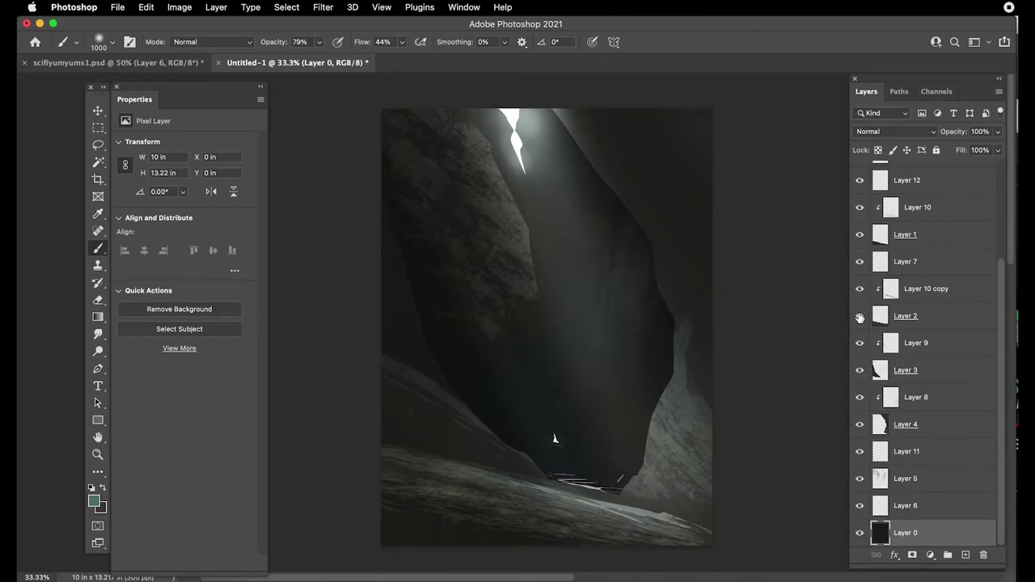
- Set the opacity of Layer 5, the rock wall texture, to 79%
{"action": "left_click", "coordinate": [859, 479]}
{"action": "left_click", "coordinate": [860, 479]}
{"action": "left_click", "coordinate": [892, 483]}
{"action": "left_click", "coordinate": [978, 131]}
{"action": "type", "text": "79"}
{"action": "key", "text": "Return"}
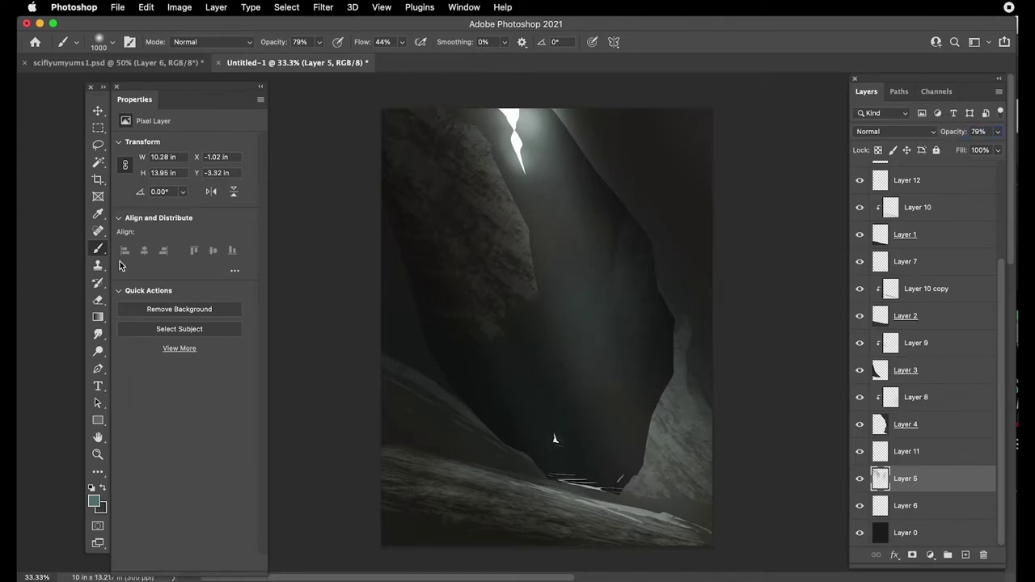
- Softly erase parts of the rock wall texture on Layer 5 with a large eraser, reduced to 1400 px at 66% opacity
{"action": "left_click", "coordinate": [97, 335]}
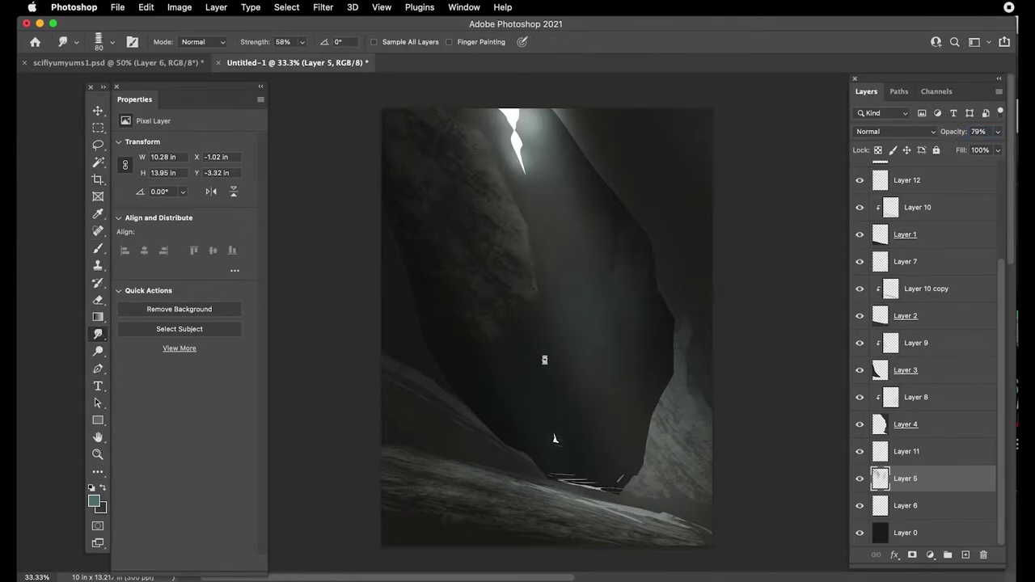
{"action": "key", "text": "e"}
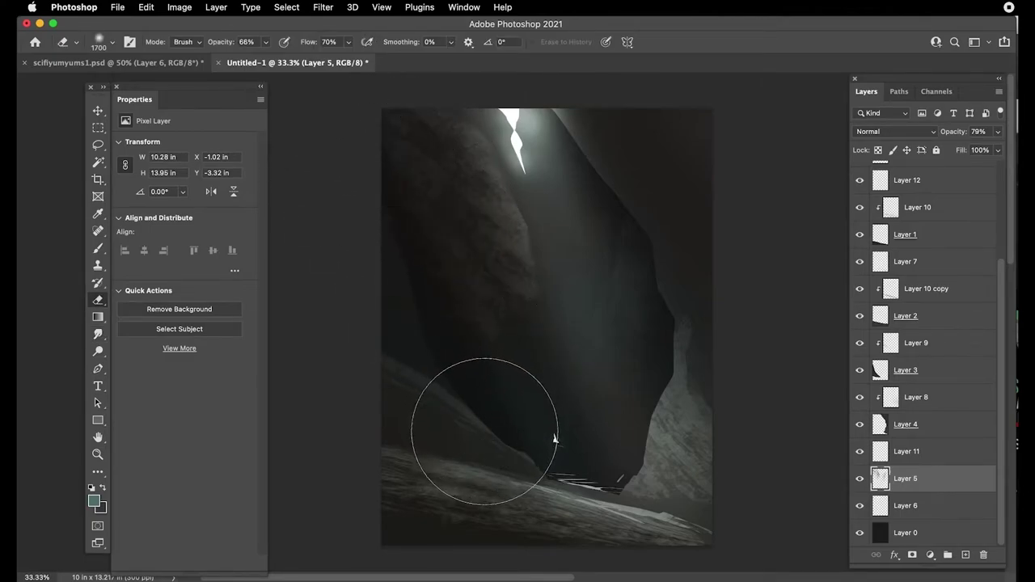
{"action": "key", "text": "bracketleft"}
{"action": "key", "text": "bracketleft"}
{"action": "key", "text": "bracketleft"}
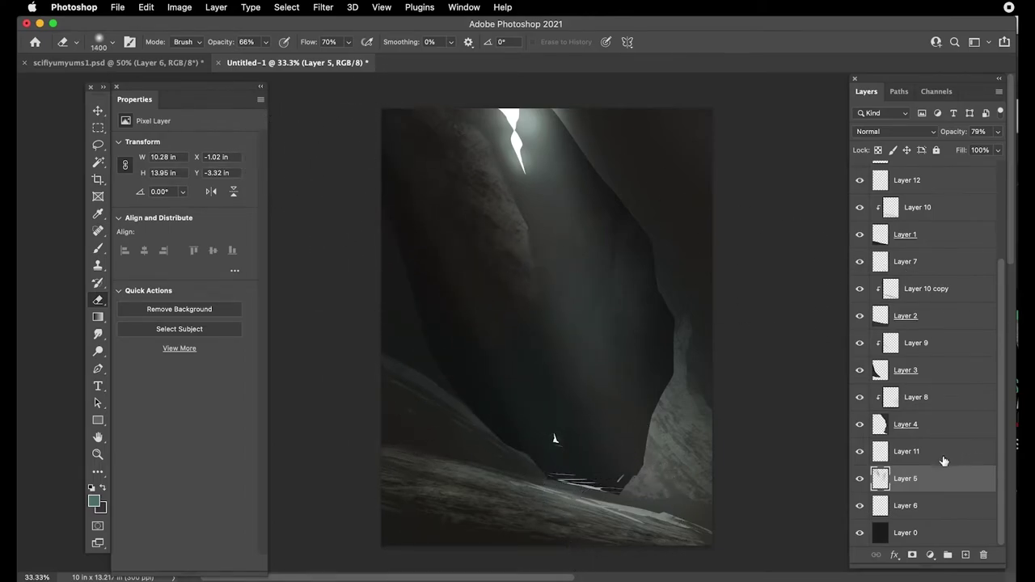
- Add a new layer directly above Layer 5 and check the scifiyumyums1.psd document for reference
{"action": "left_click", "coordinate": [965, 555]}
{"action": "key", "text": "l"}
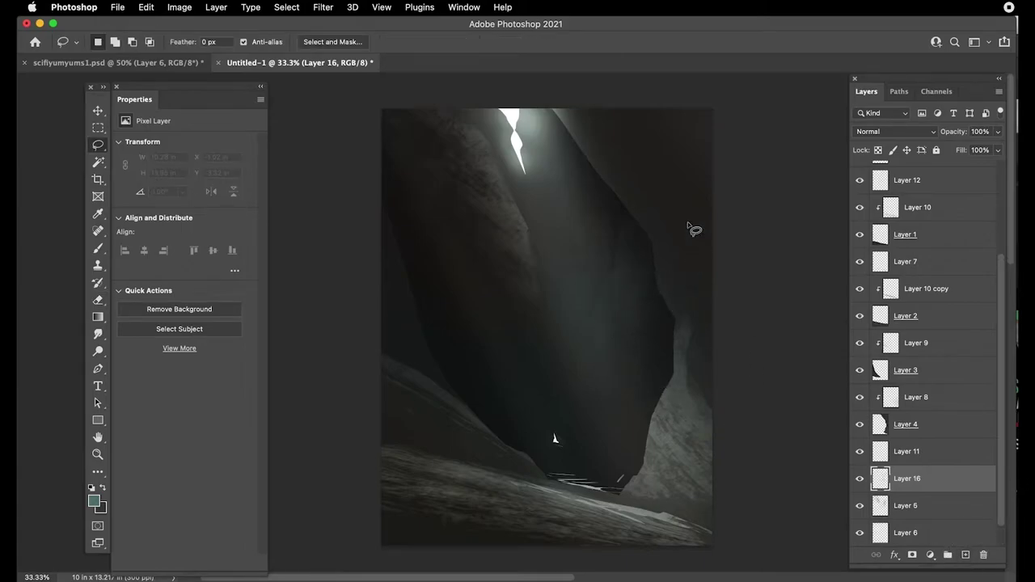
{"action": "left_click", "coordinate": [471, 9]}
{"action": "left_click", "coordinate": [492, 517]}
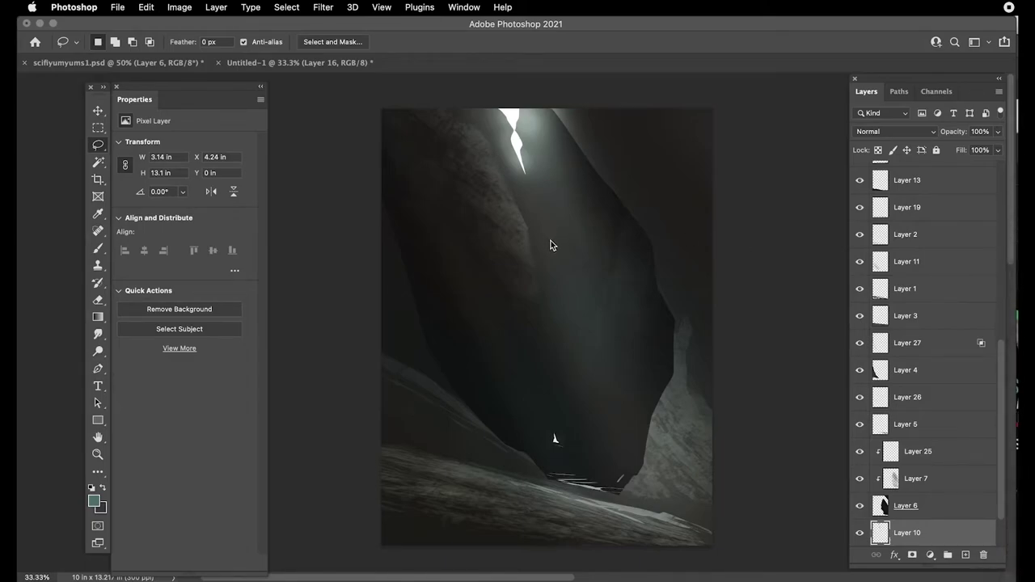
{"action": "left_click", "coordinate": [587, 164]}
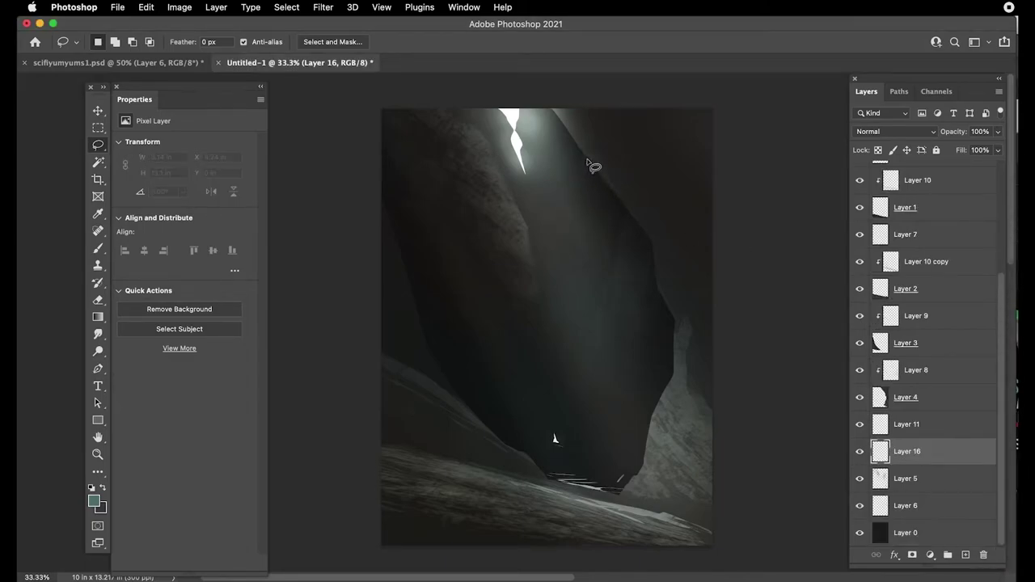
- Lasso a jagged rock shape over the right part of the cave and fill it on Layer 16 with a dark colour sampled from the rock
{"action": "mouse_move", "coordinate": [609, 151]}
{"action": "left_mouse_down"}
{"action": "mouse_move", "coordinate": [594, 328]}
{"action": "mouse_move", "coordinate": [579, 370]}
{"action": "mouse_move", "coordinate": [616, 207]}
{"action": "mouse_move", "coordinate": [584, 257]}
{"action": "mouse_move", "coordinate": [563, 327]}
{"action": "mouse_move", "coordinate": [599, 409]}
{"action": "mouse_move", "coordinate": [631, 427]}
{"action": "mouse_move", "coordinate": [649, 463]}
{"action": "mouse_move", "coordinate": [822, 207]}
{"action": "mouse_move", "coordinate": [711, 153]}
{"action": "left_mouse_up"}
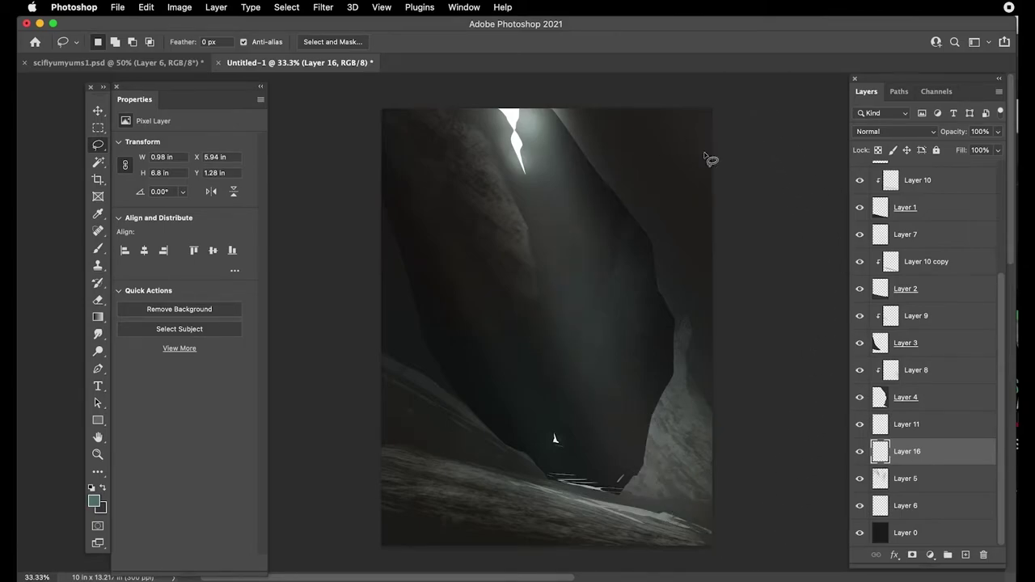
{"action": "left_click_drag", "start_coordinate": [639, 154], "coordinate": [741, 58]}
{"action": "mouse_move", "coordinate": [700, 121]}
{"action": "left_mouse_down"}
{"action": "mouse_move", "coordinate": [653, 146]}
{"action": "mouse_move", "coordinate": [671, 158]}
{"action": "mouse_move", "coordinate": [716, 91]}
{"action": "mouse_move", "coordinate": [642, 166]}
{"action": "left_mouse_up"}
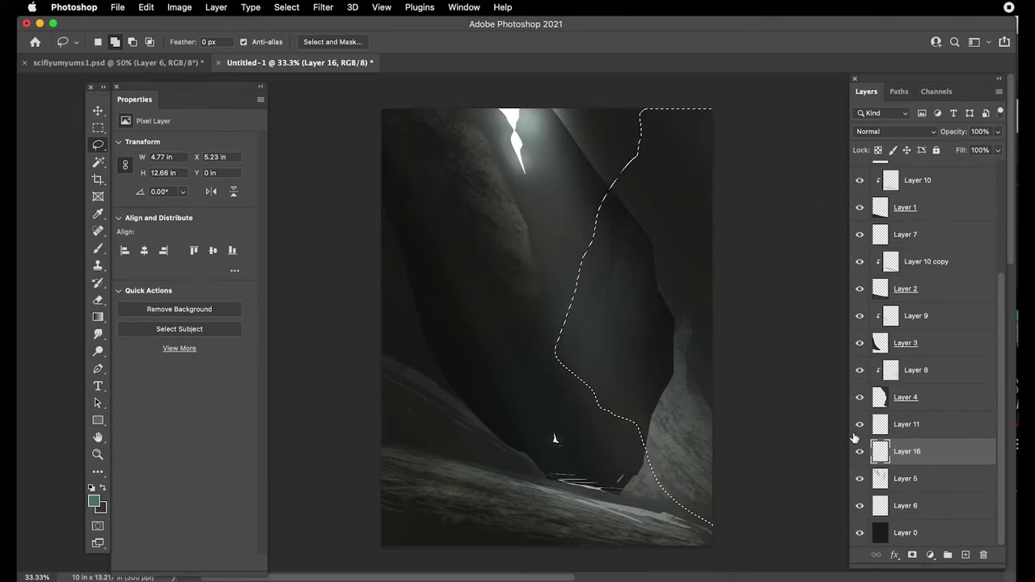
{"action": "key", "text": "i"}
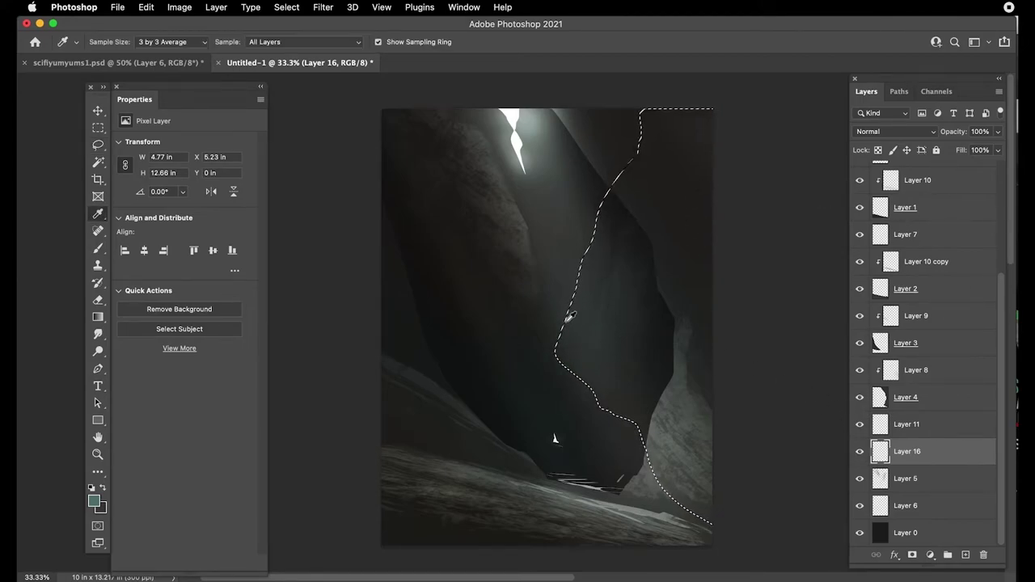
{"action": "left_click", "coordinate": [491, 243]}
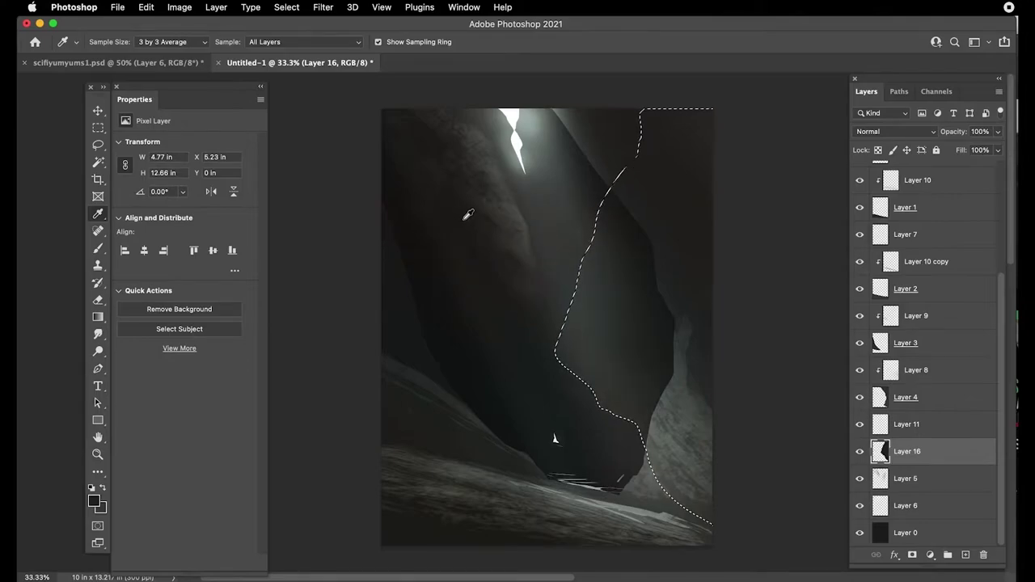
{"action": "key", "text": "super+h"}
- Check what Layers 15 and 14 contribute and rename Layer 14 as rays
{"action": "left_click_drag", "start_coordinate": [1002, 311], "coordinate": [993, 176]}
{"action": "left_click", "coordinate": [859, 230]}
{"action": "left_click", "coordinate": [859, 228]}
{"action": "left_click", "coordinate": [859, 257]}
{"action": "left_click", "coordinate": [859, 258]}
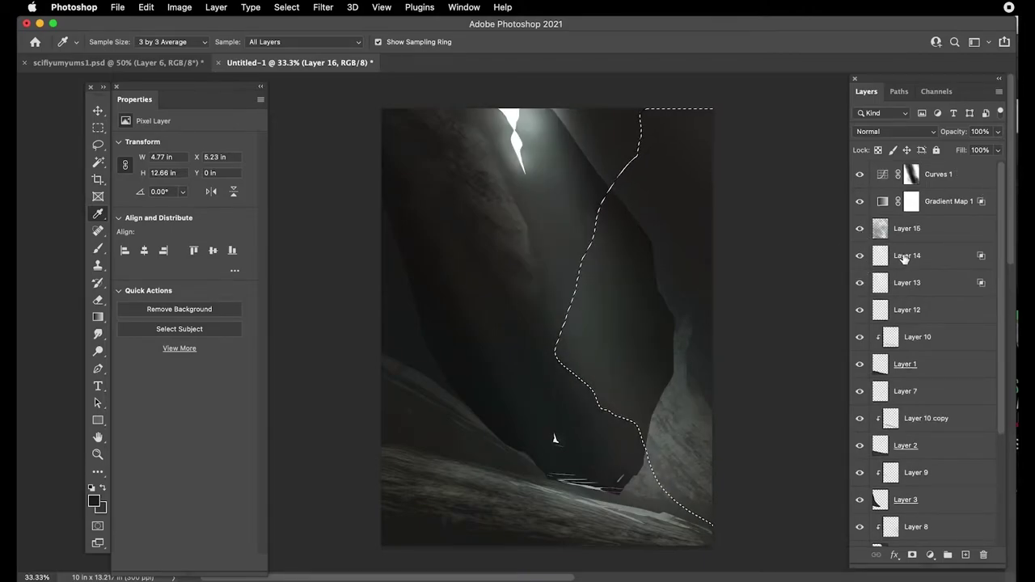
{"action": "double_click", "coordinate": [906, 257]}
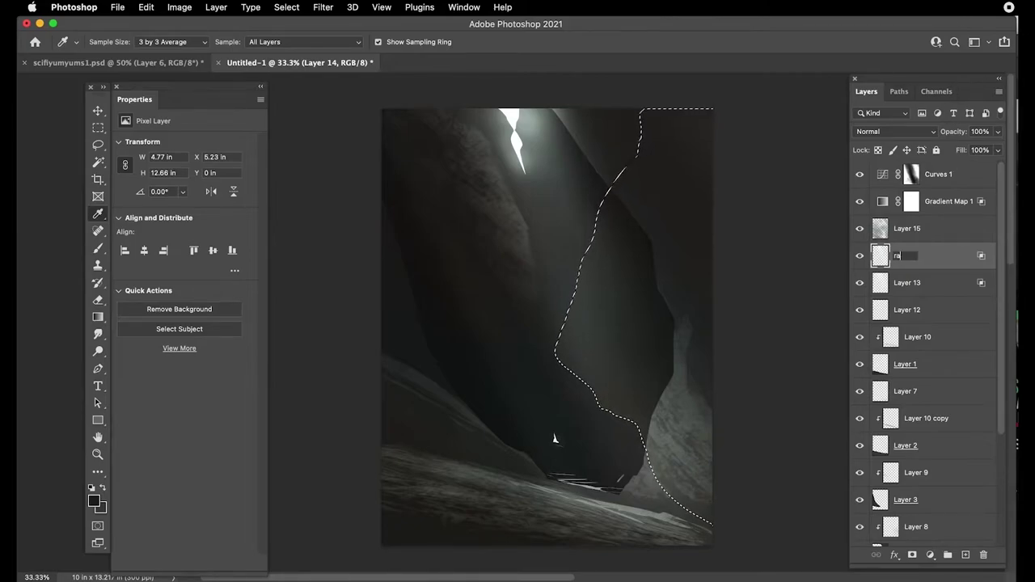
{"action": "type", "text": "rays"}
{"action": "key", "text": "Return"}
- Check the effect of the light-beam layers and rename Layer 13 as rays
{"action": "left_click", "coordinate": [860, 256]}
{"action": "left_click", "coordinate": [860, 256]}
{"action": "left_click", "coordinate": [860, 284]}
{"action": "left_click", "coordinate": [860, 285]}
{"action": "double_click", "coordinate": [915, 283]}
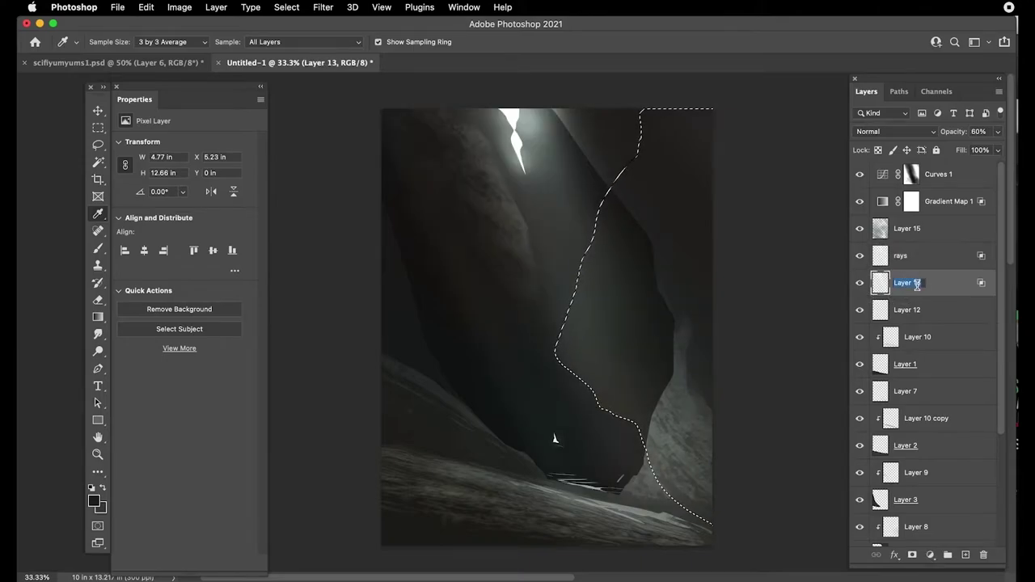
{"action": "type", "text": "rays"}
{"action": "key", "text": "Return"}
- Set Layer 12's opacity to 20%
{"action": "left_click", "coordinate": [859, 310]}
{"action": "left_click", "coordinate": [860, 310]}
{"action": "left_click", "coordinate": [876, 311]}
{"action": "left_click_drag", "start_coordinate": [956, 135], "coordinate": [949, 138]}
- Make Layer 10, the foreground rock texture, active and clear the lasso selection from the canvas
{"action": "left_click", "coordinate": [859, 338]}
{"action": "left_click", "coordinate": [858, 338]}
{"action": "left_click", "coordinate": [860, 339]}
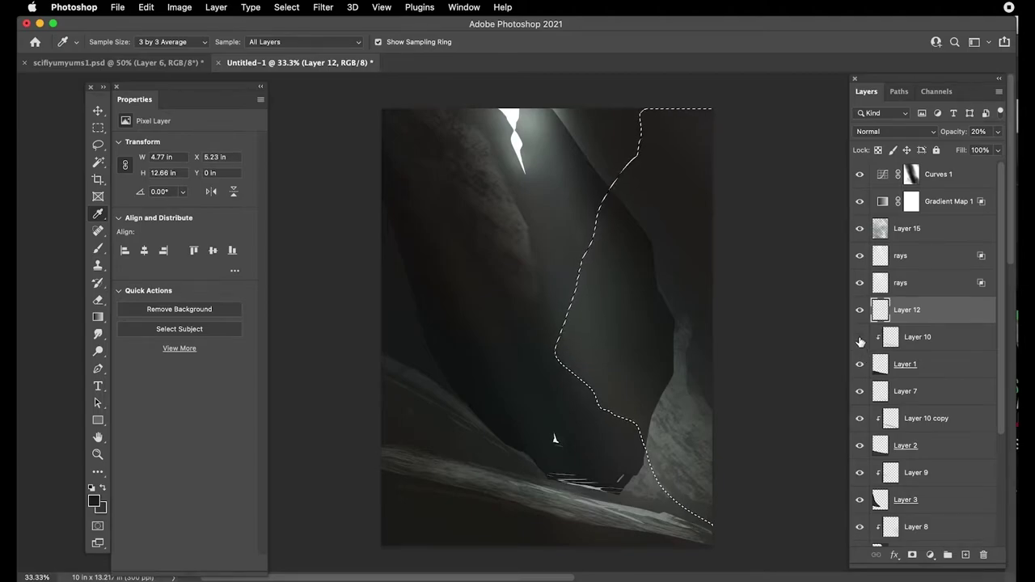
{"action": "left_click", "coordinate": [859, 338]}
{"action": "left_click", "coordinate": [889, 337]}
{"action": "key", "text": "v"}
{"action": "left_click_drag", "start_coordinate": [504, 487], "coordinate": [525, 546]}
{"action": "key", "text": "super+z"}
{"action": "key", "text": "super+d"}
- Move and free-transform the Layer 10 texture across the foreground rock, placing it at about X -3.9 in, Y 11.1 in
{"action": "left_click_drag", "start_coordinate": [467, 485], "coordinate": [429, 451]}
{"action": "key", "text": "super+t"}
{"action": "mouse_move", "coordinate": [464, 381]}
{"action": "left_mouse_down"}
{"action": "mouse_move", "coordinate": [448, 374]}
{"action": "mouse_move", "coordinate": [452, 382]}
{"action": "left_mouse_up"}
{"action": "key", "text": "Return"}
{"action": "left_click_drag", "start_coordinate": [481, 531], "coordinate": [462, 508]}
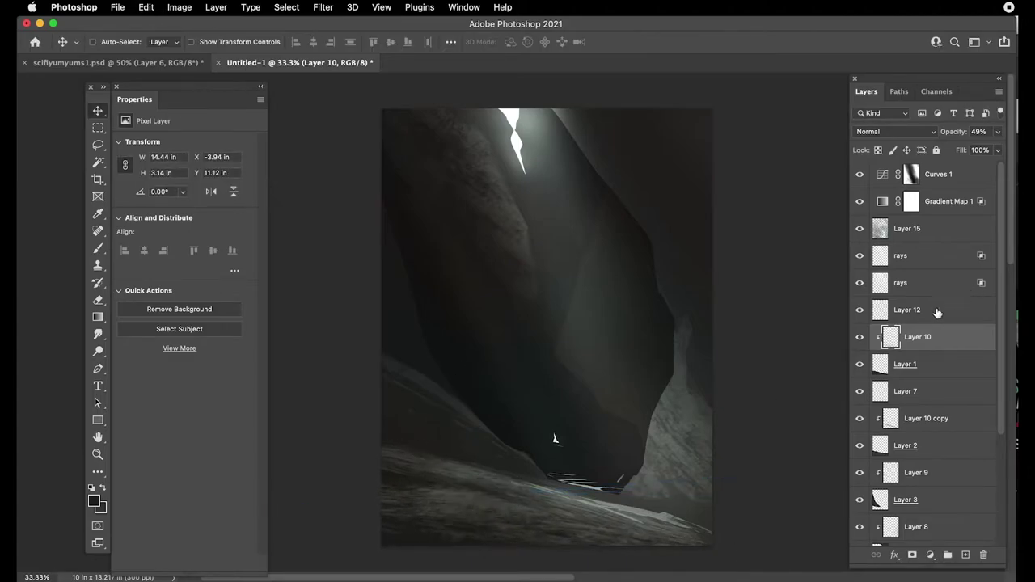
- Compare the image with and without the two rays layers, Layer 12 and Layer 10
{"action": "left_click", "coordinate": [859, 256]}
{"action": "left_click", "coordinate": [859, 256]}
{"action": "left_click", "coordinate": [860, 283]}
{"action": "left_click", "coordinate": [859, 283]}
{"action": "left_click", "coordinate": [859, 311]}
{"action": "left_click", "coordinate": [860, 312]}
{"action": "left_click", "coordinate": [859, 337]}
{"action": "left_click", "coordinate": [859, 338]}
- Release Layer 10 from its clipping mask on Layer 1 and set its opacity to 32%
{"action": "left_click", "coordinate": [891, 348], "text": "alt"}
{"action": "left_click", "coordinate": [859, 338]}
{"action": "left_click", "coordinate": [860, 338]}
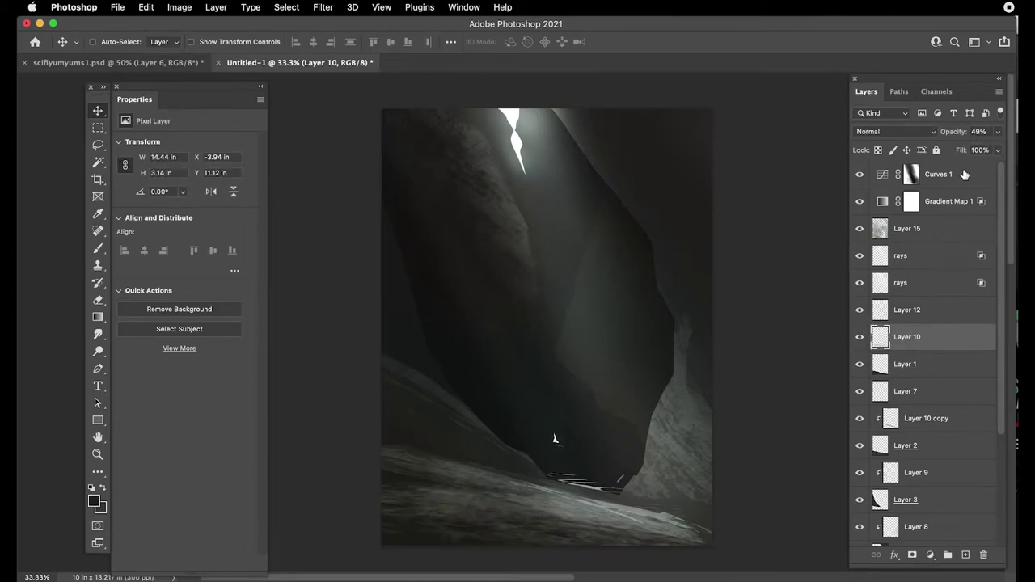
{"action": "left_click_drag", "start_coordinate": [952, 134], "coordinate": [954, 144]}
- Move and free-transform the Layer 7 light streaks along the foreground ridge, placing them at about X 2.4 in, Y 11.2 in
{"action": "left_click", "coordinate": [861, 420]}
{"action": "left_click", "coordinate": [861, 420]}
{"action": "left_click", "coordinate": [860, 392]}
{"action": "left_click", "coordinate": [860, 392]}
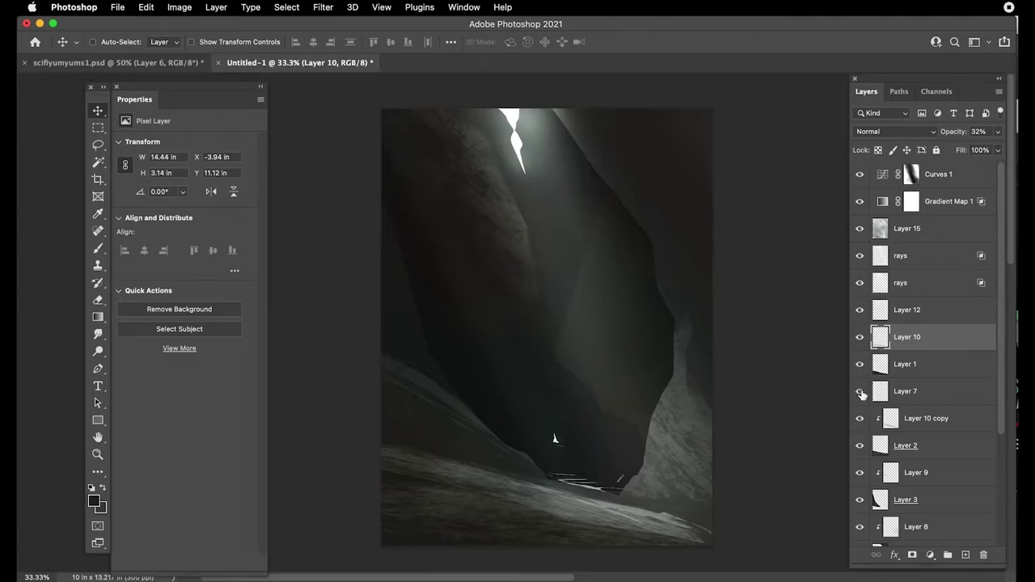
{"action": "left_click", "coordinate": [893, 391]}
{"action": "mouse_move", "coordinate": [542, 493]}
{"action": "left_mouse_down"}
{"action": "mouse_move", "coordinate": [556, 513]}
{"action": "mouse_move", "coordinate": [546, 507]}
{"action": "mouse_move", "coordinate": [561, 506]}
{"action": "mouse_move", "coordinate": [518, 479]}
{"action": "mouse_move", "coordinate": [480, 508]}
{"action": "mouse_move", "coordinate": [457, 504]}
{"action": "mouse_move", "coordinate": [566, 508]}
{"action": "mouse_move", "coordinate": [551, 506]}
{"action": "left_mouse_up"}
{"action": "key", "text": "super+t"}
{"action": "left_click_drag", "start_coordinate": [439, 411], "coordinate": [444, 403]}
{"action": "key", "text": "Return"}
{"action": "left_click_drag", "start_coordinate": [597, 507], "coordinate": [599, 518]}
{"action": "left_click_drag", "start_coordinate": [527, 490], "coordinate": [541, 491]}
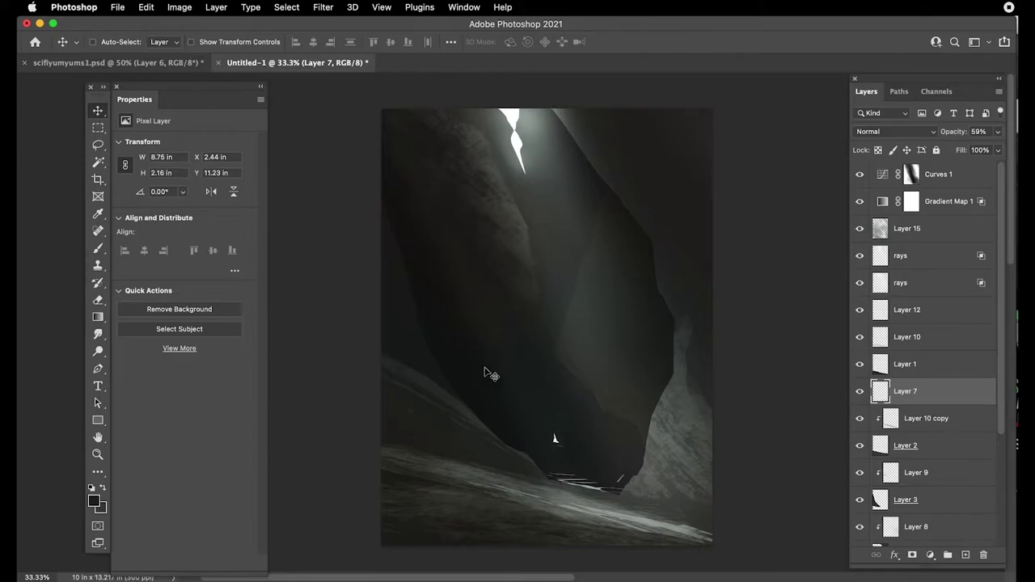
- Brighten the Layer 7 light streaks by lowering the white input level in a Levels adjustment
{"action": "key", "text": "super+l"}
{"action": "left_click_drag", "start_coordinate": [865, 236], "coordinate": [837, 236]}
{"action": "key", "text": "Return"}
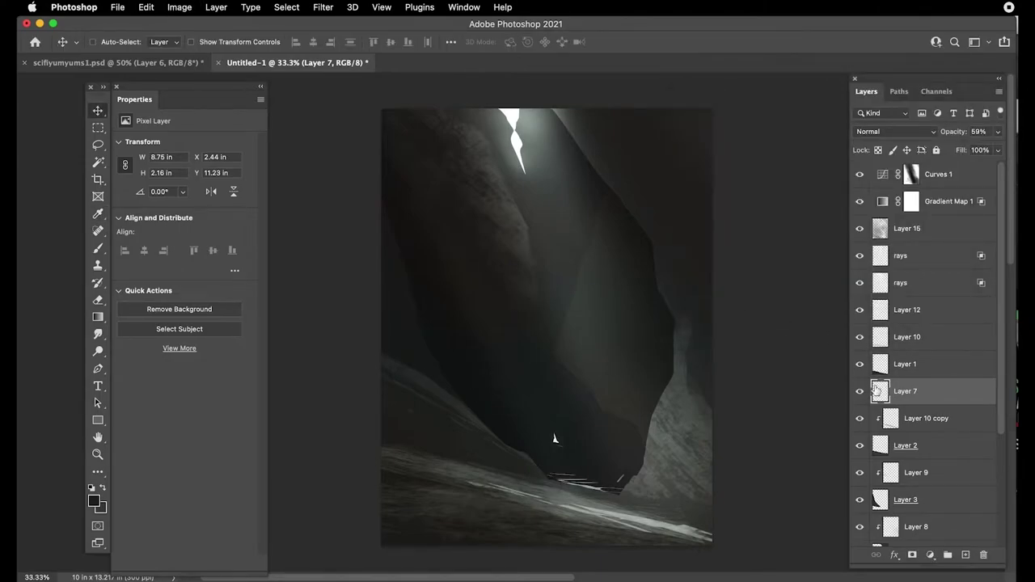
- Sample a light grey from the foreground ridge and prepare a different brush tip, reduced to 150 px
{"action": "key", "text": "i"}
{"action": "left_click", "coordinate": [659, 520]}
{"action": "key", "text": "b"}
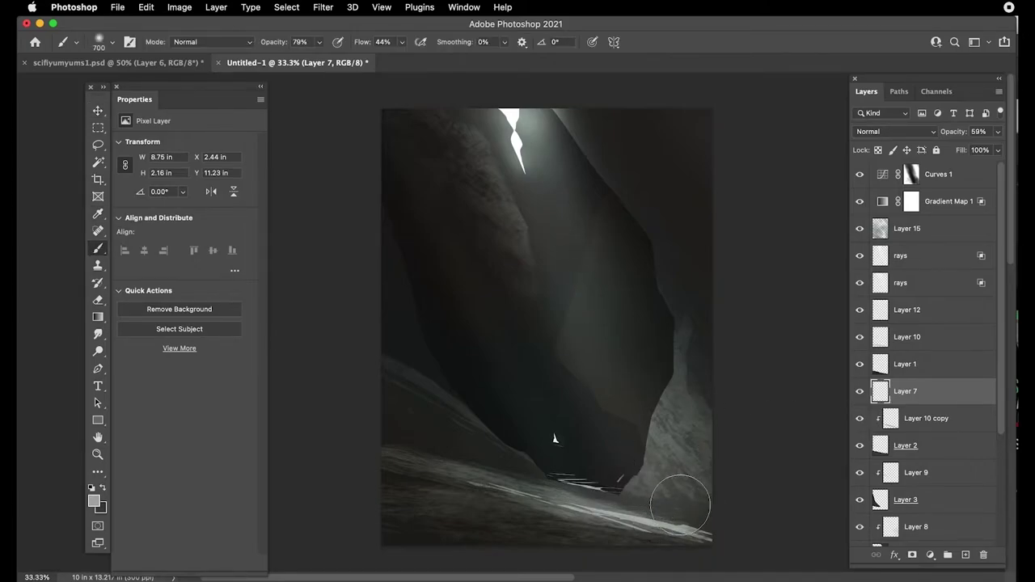
{"action": "key", "text": "["}
{"action": "right_click", "coordinate": [681, 472]}
{"action": "left_click", "coordinate": [279, 231]}
{"action": "key", "text": "bracketleft"}
{"action": "key", "text": "bracketleft"}
{"action": "key", "text": "bracketleft"}
{"action": "key", "text": "bracketleft"}
{"action": "key", "text": "bracketleft"}
{"action": "key", "text": "bracketleft"}
{"action": "key", "text": "bracketleft"}
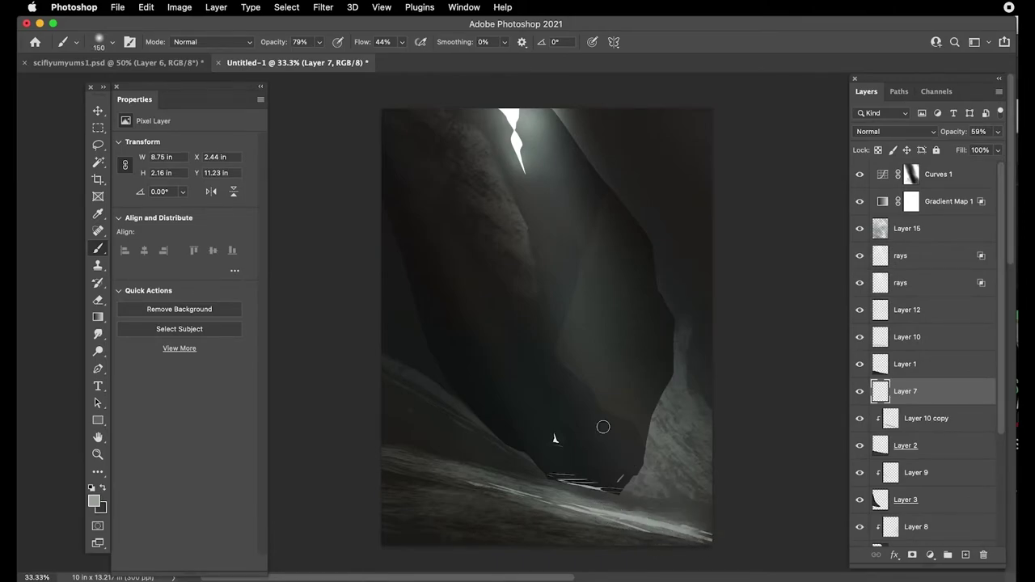
- Sample white and paint soft, misty highlights along the foreground ridge on Layer 7
{"action": "key", "text": "i"}
{"action": "key", "text": "b"}
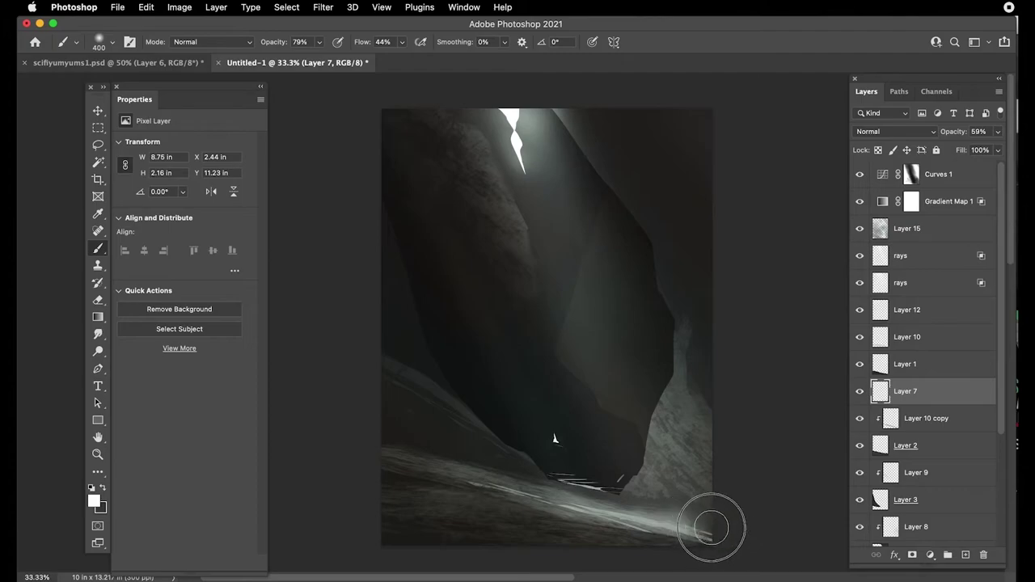
{"action": "left_click_drag", "start_coordinate": [576, 518], "coordinate": [434, 470]}
{"action": "mouse_move", "coordinate": [653, 503]}
{"action": "left_mouse_down"}
{"action": "mouse_move", "coordinate": [573, 510]}
{"action": "mouse_move", "coordinate": [522, 490]}
{"action": "left_mouse_up"}
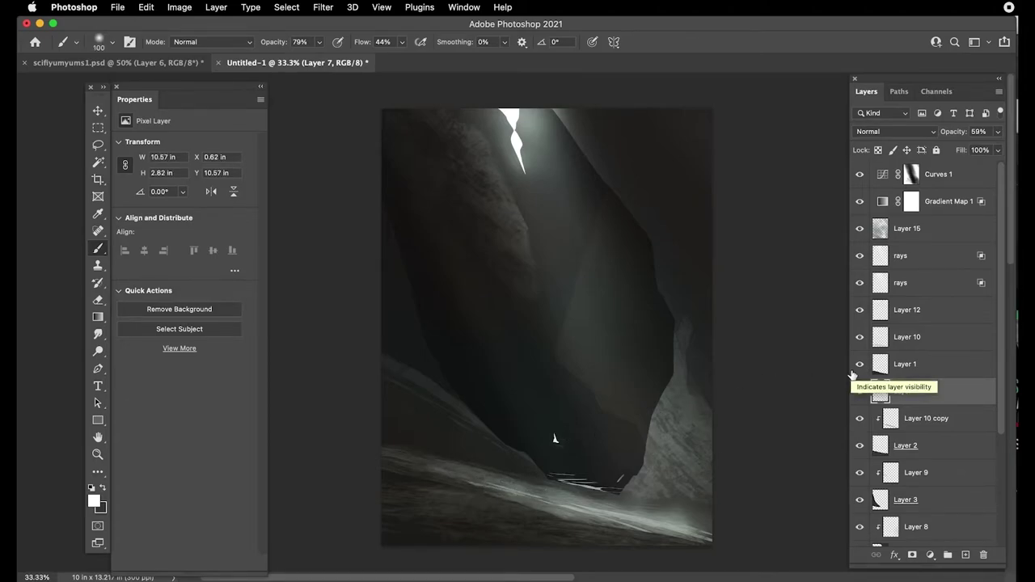
- Free-transform the dark rock shape on Layer 16 to about 5.4 by 13.3 in, shifting it up and left
{"action": "scroll", "coordinate": [851, 374], "scroll_direction": "down", "scroll_amount": 3}
{"action": "left_click", "coordinate": [889, 450]}
{"action": "key", "text": "super+t"}
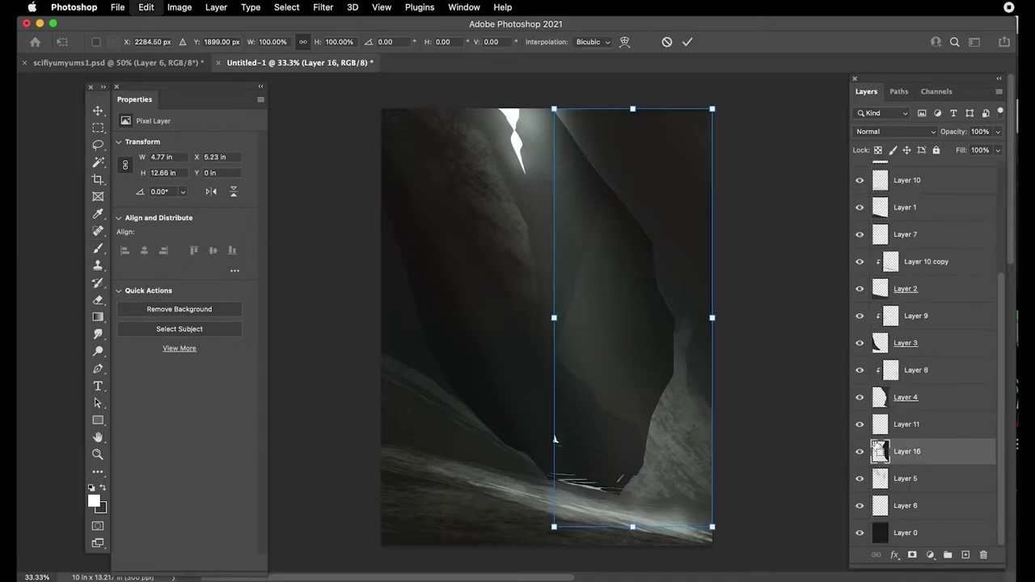
{"action": "left_click_drag", "start_coordinate": [634, 110], "coordinate": [639, 90]}
{"action": "left_click_drag", "start_coordinate": [499, 160], "coordinate": [522, 144]}
{"action": "mouse_move", "coordinate": [614, 257]}
{"action": "left_mouse_down"}
{"action": "mouse_move", "coordinate": [622, 261]}
{"action": "mouse_move", "coordinate": [619, 250]}
{"action": "mouse_move", "coordinate": [609, 255]}
{"action": "left_mouse_up"}
{"action": "key", "text": "Return"}
- Reduce the soft eraser to 900 px and fade the left and lower parts of the dark rock shape on Layer 16
{"action": "key", "text": "b"}
{"action": "key", "text": "e"}
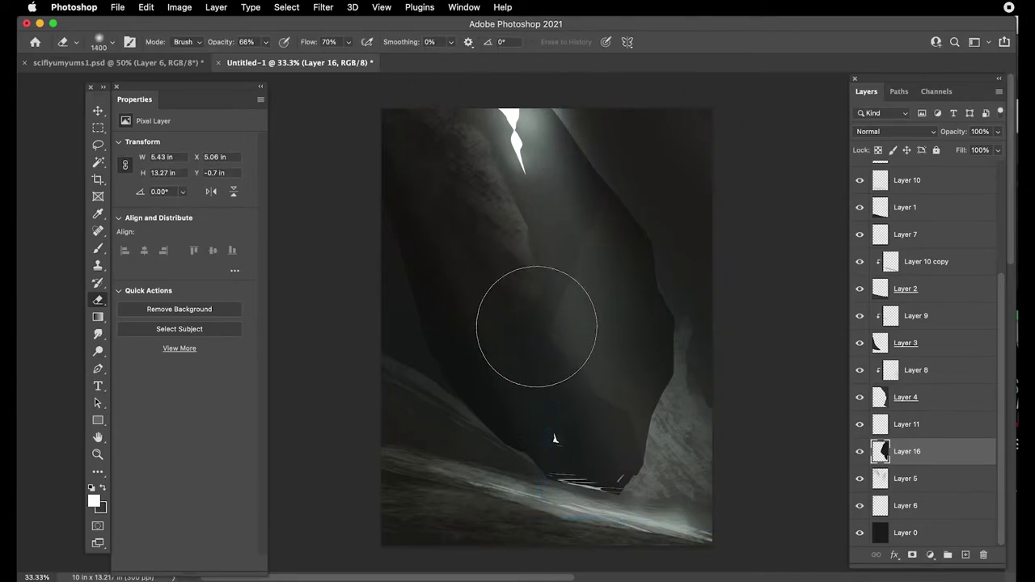
{"action": "key", "text": "bracketleft"}
{"action": "key", "text": "bracketleft"}
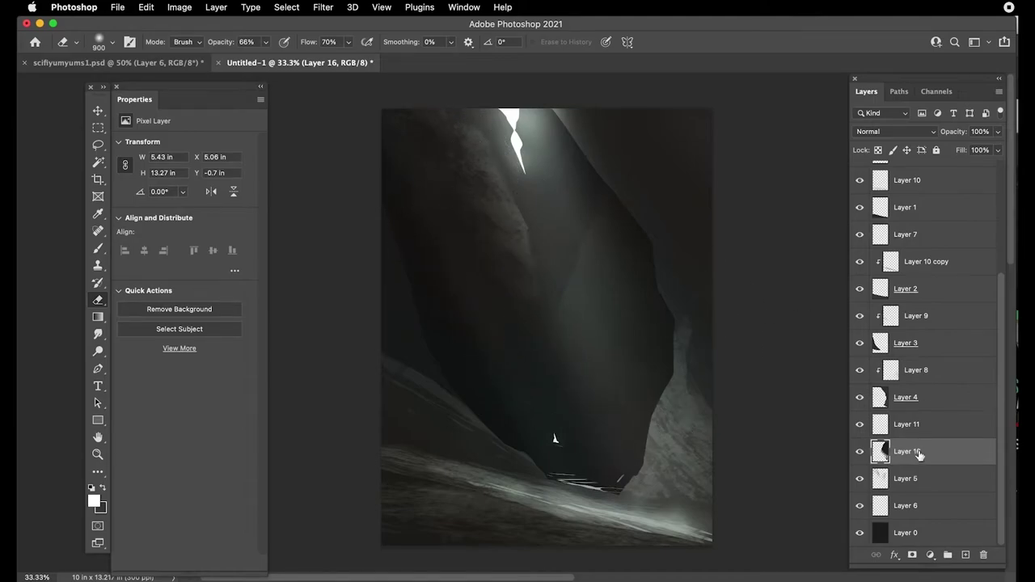
- Add a new layer clipped to Layer 16 and sample a light grey from the foreground ridge
{"action": "left_click", "coordinate": [965, 556]}
{"action": "left_click", "coordinate": [899, 465], "text": "alt"}
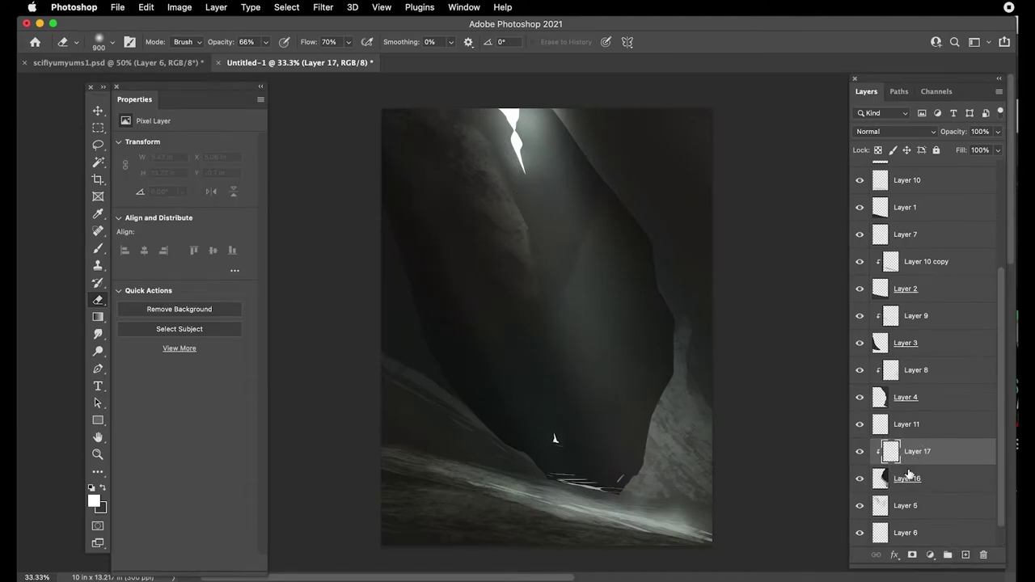
{"action": "key", "text": "i"}
{"action": "left_click", "coordinate": [599, 506]}
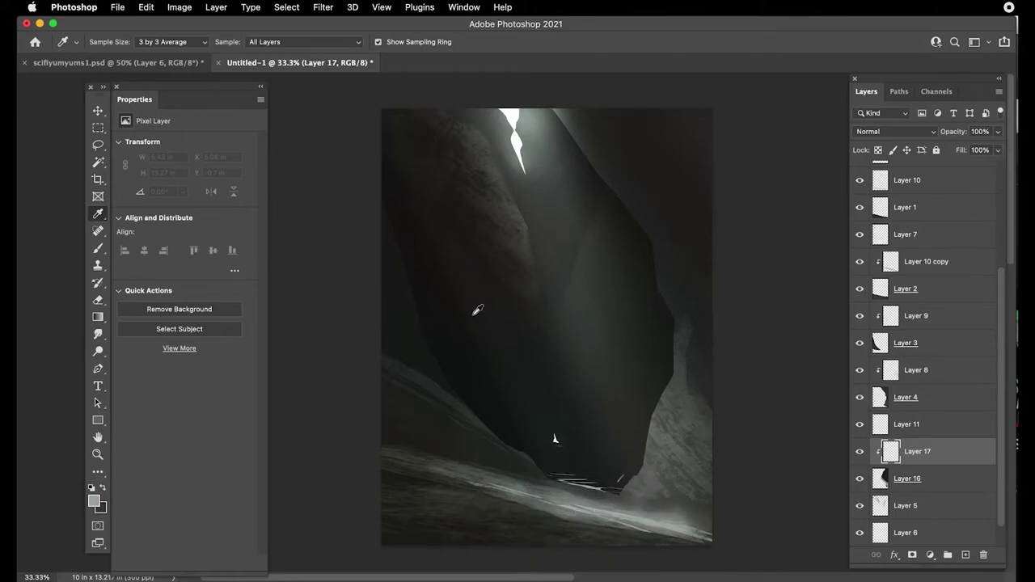
- Choose the Snow Mts 2 brush tip from the concept art brush pack for painting rock texture
{"action": "key", "text": "b"}
{"action": "right_click", "coordinate": [462, 294]}
{"action": "left_click", "coordinate": [320, 107]}
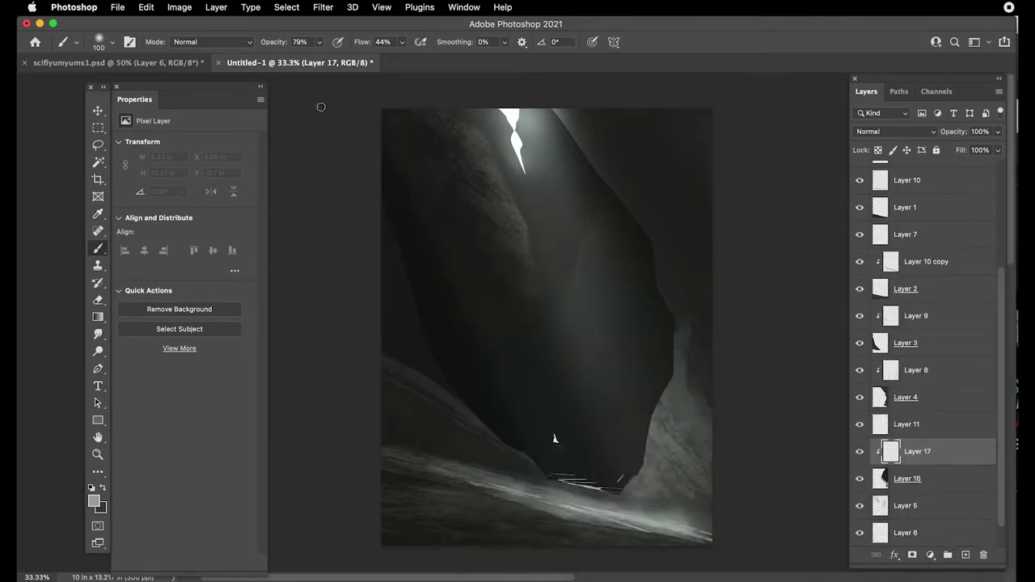
{"action": "right_click", "coordinate": [319, 106]}
{"action": "right_click", "coordinate": [304, 127]}
{"action": "left_click", "coordinate": [299, 131]}
{"action": "right_click", "coordinate": [321, 154]}
{"action": "left_click", "coordinate": [302, 136]}
{"action": "right_click", "coordinate": [455, 181]}
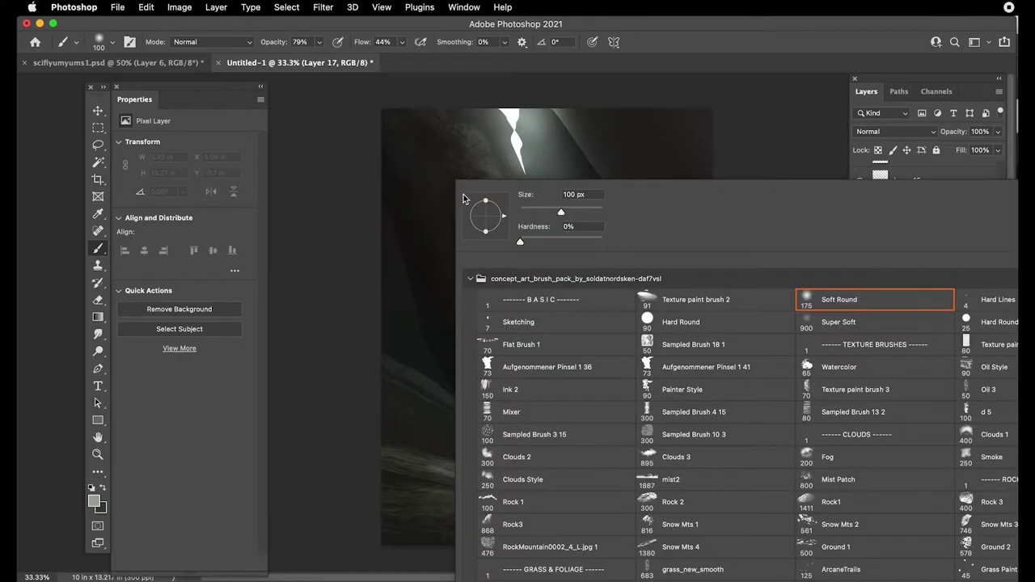
{"action": "scroll", "coordinate": [624, 380], "scroll_direction": "down", "scroll_amount": 5}
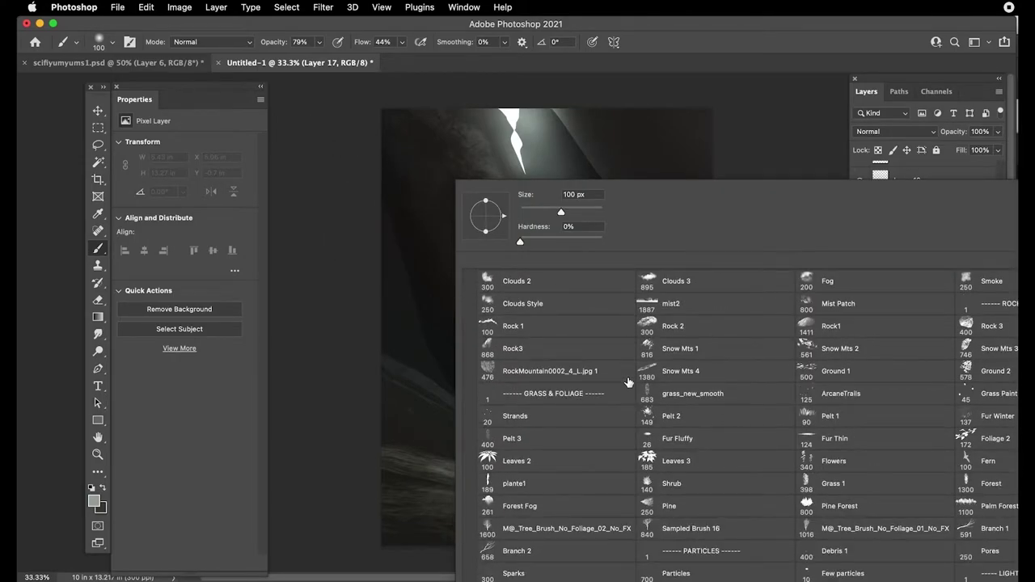
{"action": "left_click", "coordinate": [837, 352]}
{"action": "left_click", "coordinate": [343, 222]}
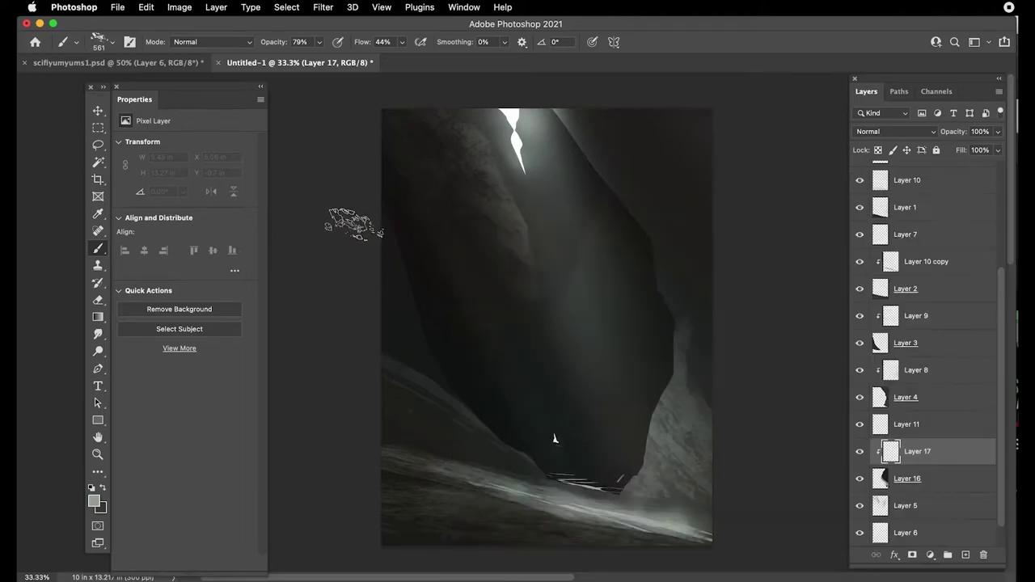
- Stamp rock texture on Layer 17 at 1000 px and free-transform it into a steep slanted strip about 1.9 by 3.85 in
{"action": "left_click", "coordinate": [565, 281]}
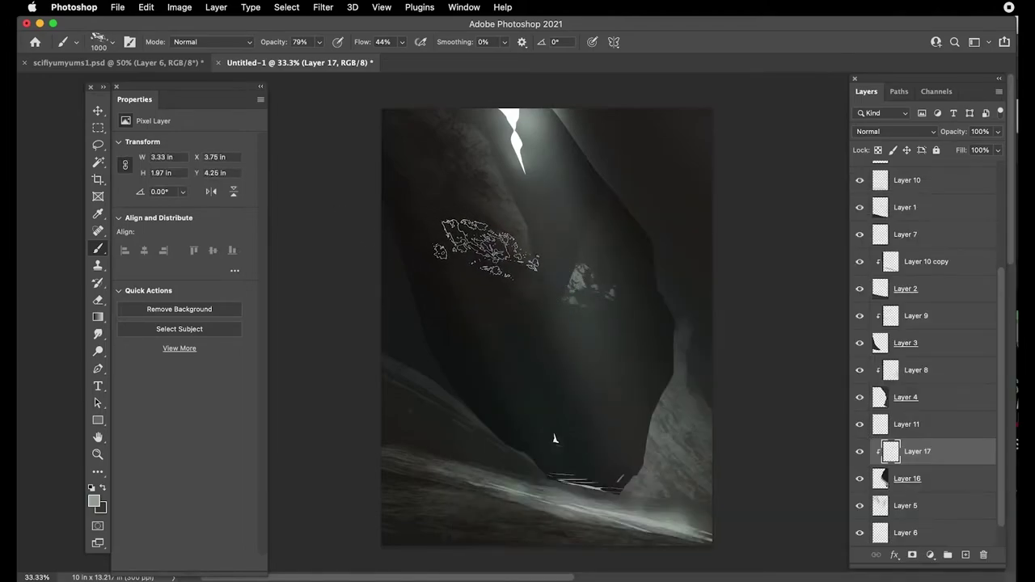
{"action": "key", "text": "ctrl+t"}
{"action": "mouse_move", "coordinate": [631, 319]}
{"action": "left_mouse_down"}
{"action": "mouse_move", "coordinate": [628, 280]}
{"action": "mouse_move", "coordinate": [600, 287]}
{"action": "mouse_move", "coordinate": [580, 278]}
{"action": "mouse_move", "coordinate": [573, 251]}
{"action": "left_mouse_up"}
{"action": "left_click_drag", "start_coordinate": [523, 211], "coordinate": [528, 207]}
{"action": "left_click_drag", "start_coordinate": [592, 259], "coordinate": [601, 236]}
{"action": "left_click_drag", "start_coordinate": [572, 300], "coordinate": [566, 324]}
{"action": "key", "text": "Return"}
- Try to load the rock texture on Layer 17 as a selection
{"action": "left_click", "coordinate": [892, 452], "text": "super"}
{"action": "key", "text": "Return"}
{"action": "left_click", "coordinate": [892, 454], "text": "super"}
{"action": "key", "text": "Return"}
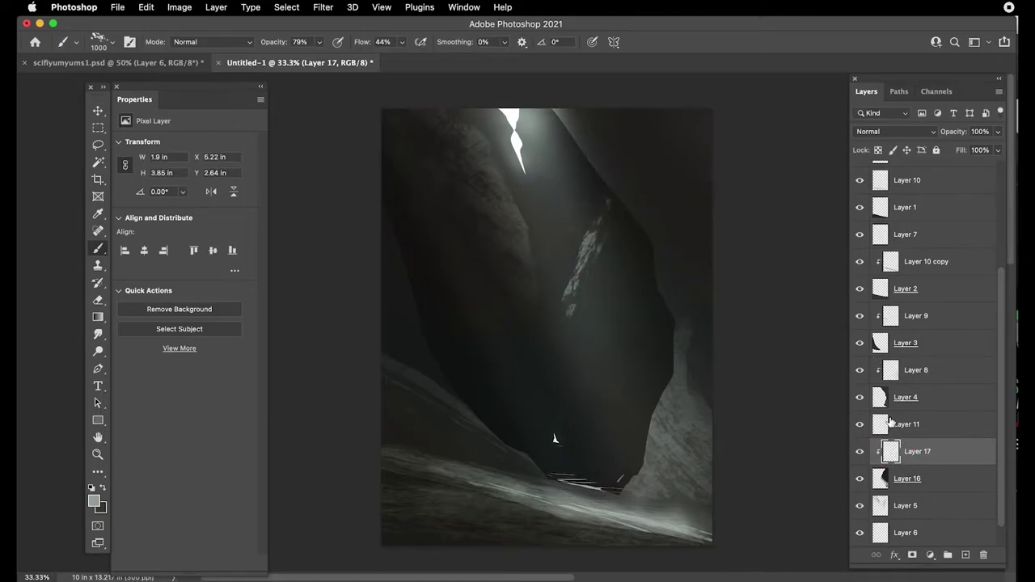
{"action": "left_click", "coordinate": [892, 455], "text": "super"}
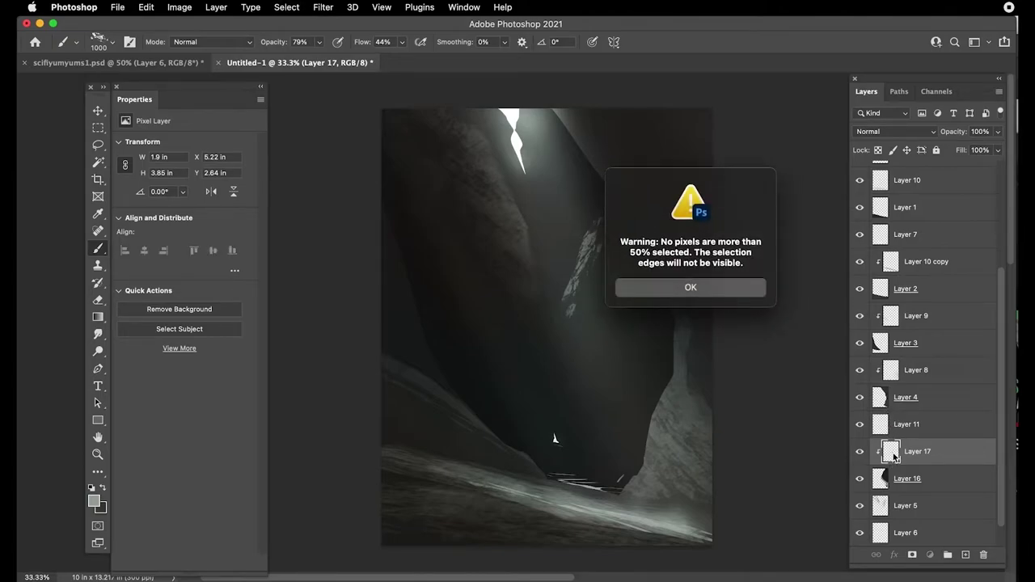
{"action": "key", "text": "Return"}
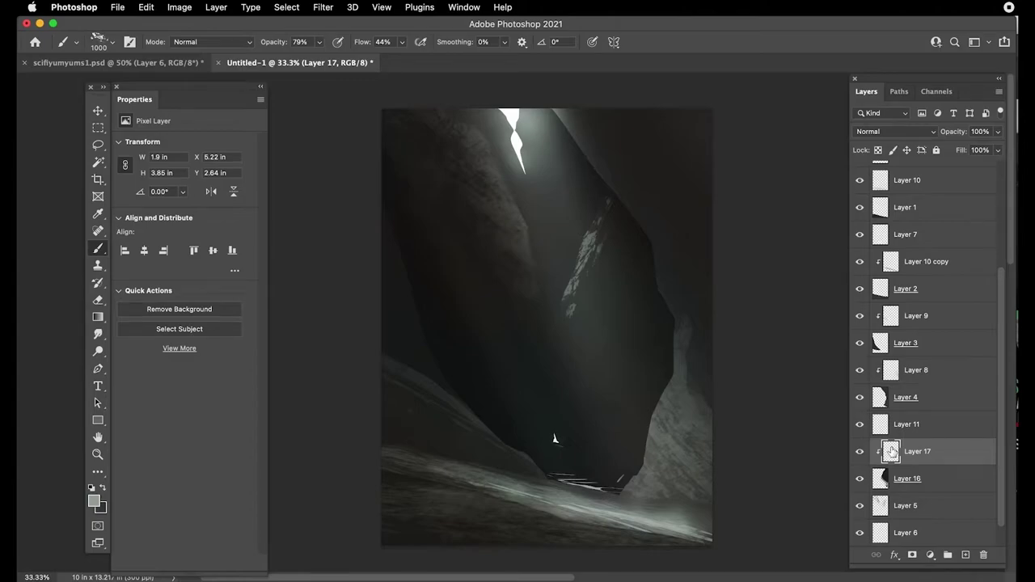
- Reduce the eraser to 300 px and soften the edges and lower end of the texture strip on Layer 17
{"action": "key", "text": "p"}
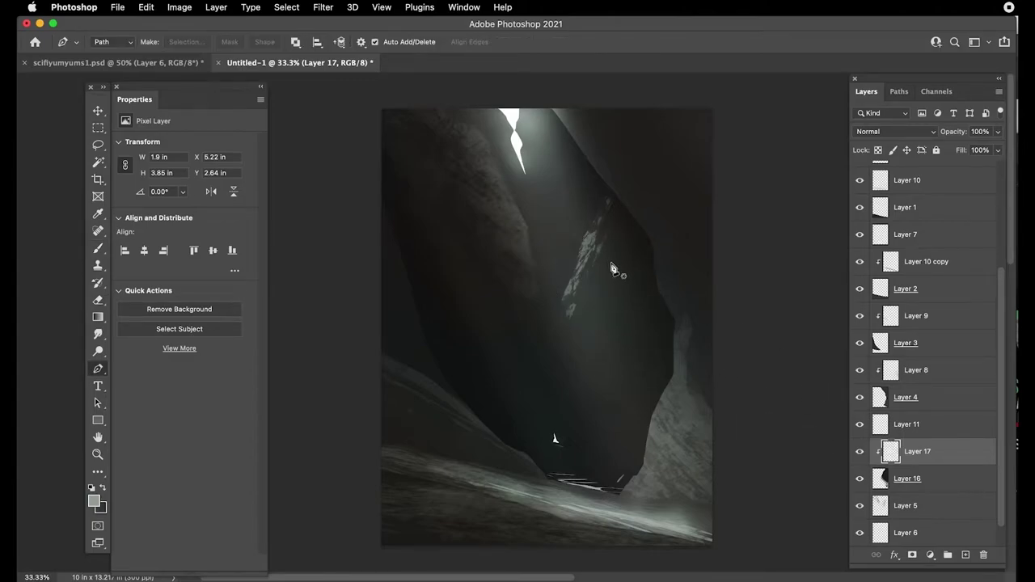
{"action": "key", "text": "e"}
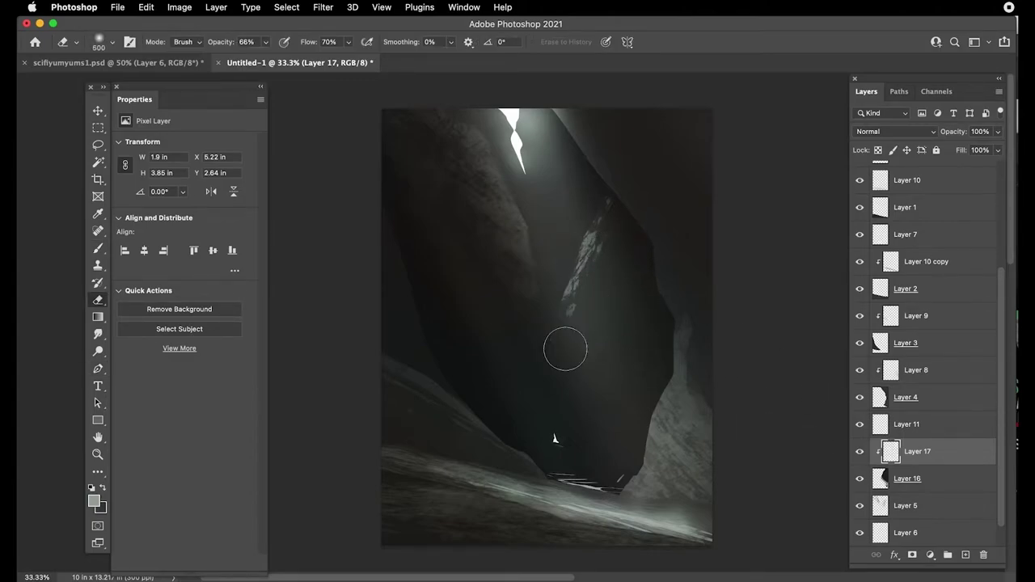
{"action": "key", "text": "bracketleft"}
{"action": "key", "text": "bracketleft"}
{"action": "key", "text": "bracketleft"}
{"action": "key", "text": "bracketleft"}
{"action": "key", "text": "bracketleft"}
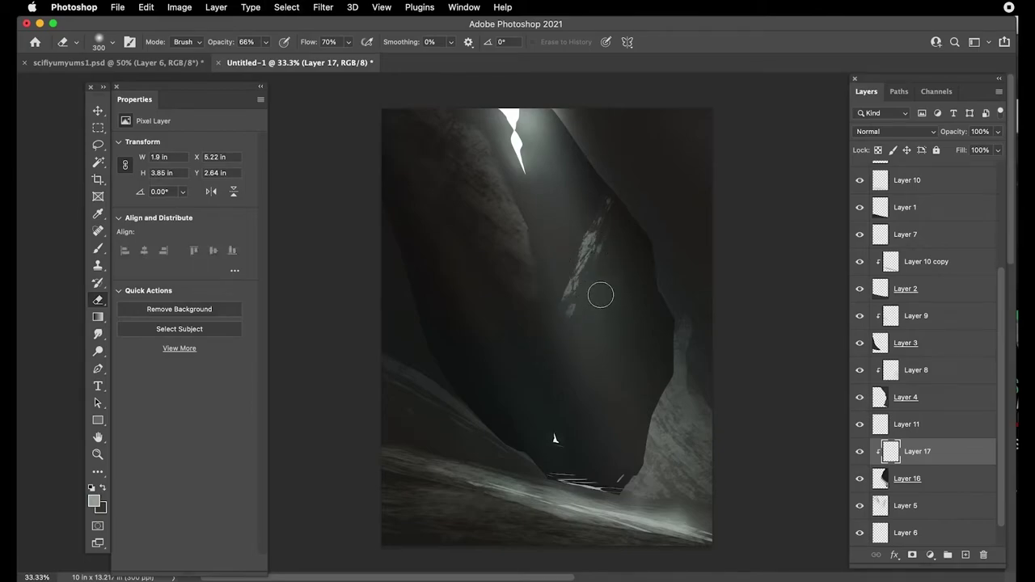
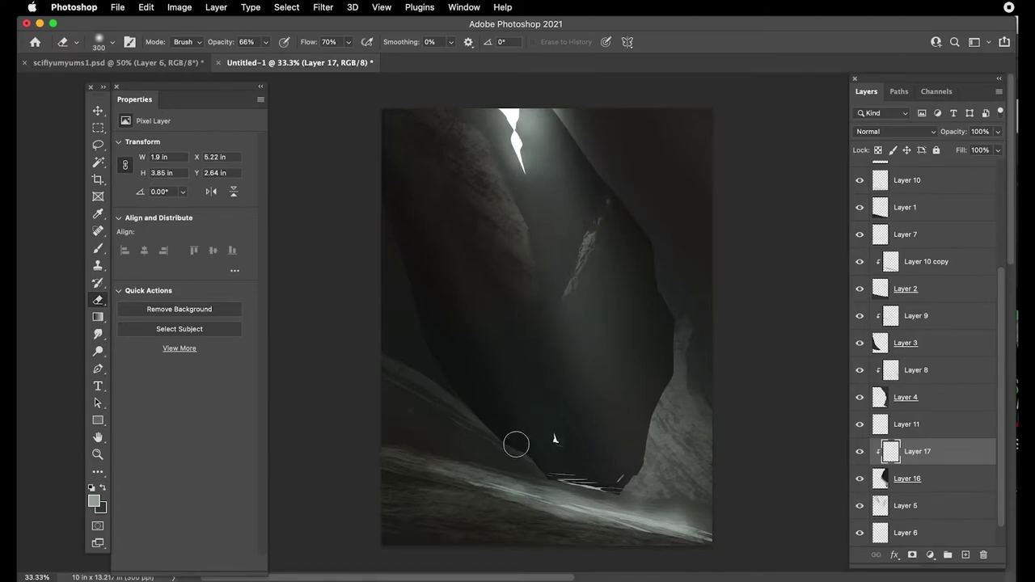
- Free-transform the texture strip on Layer 17 to about 1.52 by 3.98 in, rotating it slightly and shifting it up and right
{"action": "key", "text": "super+t"}
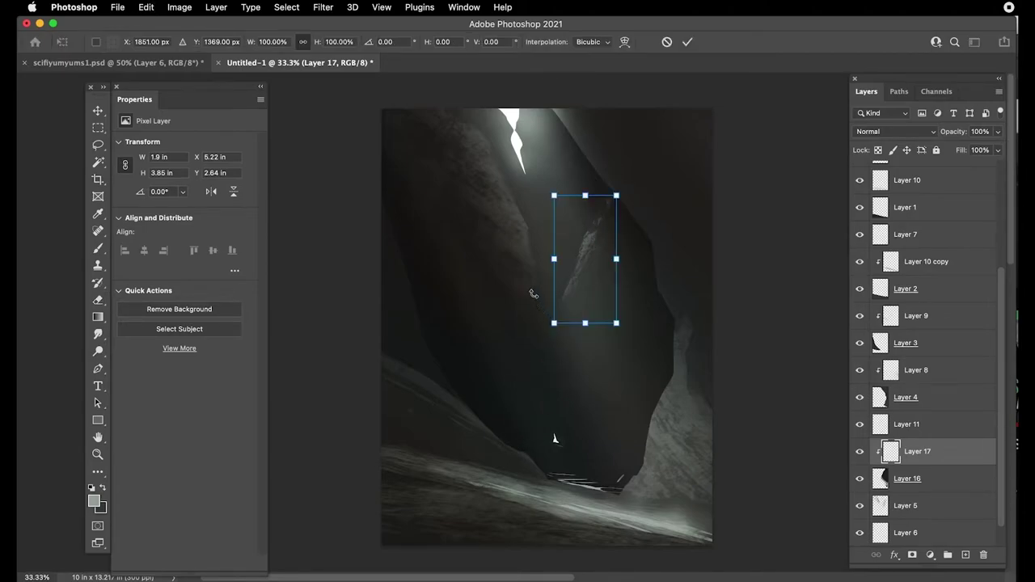
{"action": "left_click_drag", "start_coordinate": [575, 278], "coordinate": [576, 297]}
{"action": "left_click_drag", "start_coordinate": [574, 140], "coordinate": [558, 143]}
{"action": "left_click_drag", "start_coordinate": [596, 244], "coordinate": [596, 212]}
{"action": "key", "text": "Return"}
{"action": "key", "text": "e"}
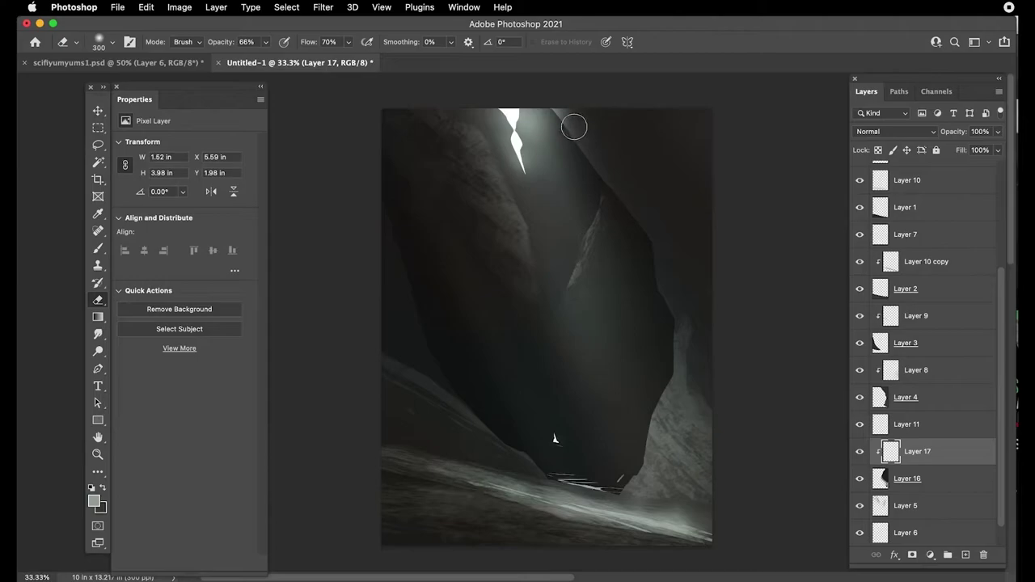
- Lower Layer 17's opacity to 57% and move the texture strip down the rock face
{"action": "left_click_drag", "start_coordinate": [955, 131], "coordinate": [933, 133]}
{"action": "key", "text": "v"}
{"action": "left_click_drag", "start_coordinate": [600, 291], "coordinate": [584, 354]}
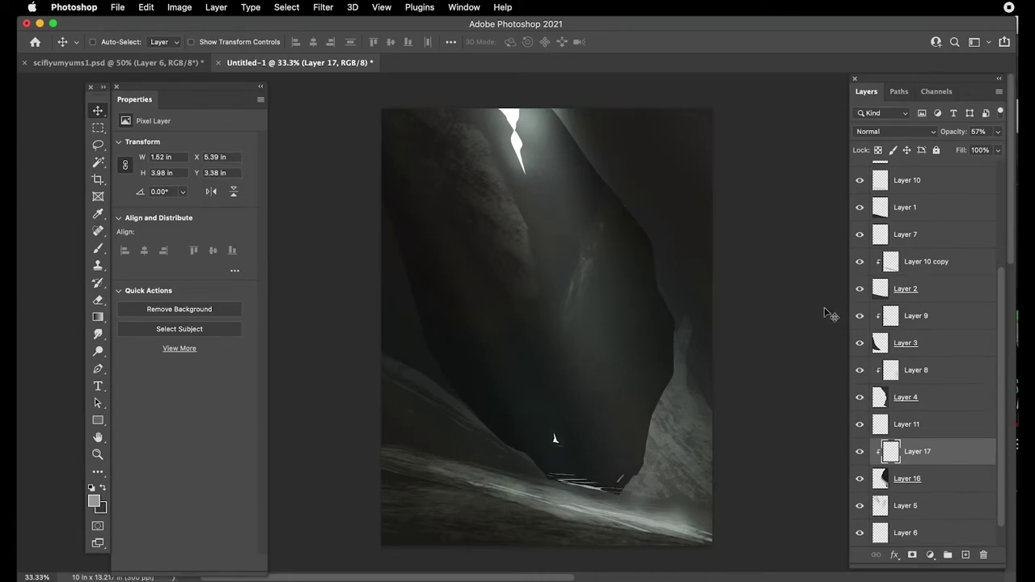
- Lasso a narrow crack about 1 by 3.3 in below the existing opening on Layer 6 and fill it with sampled off-white
{"action": "scroll", "coordinate": [1002, 384], "scroll_direction": "down", "scroll_amount": 1}
{"action": "left_click", "coordinate": [860, 507]}
{"action": "left_click", "coordinate": [860, 507]}
{"action": "left_click", "coordinate": [878, 506]}
{"action": "key", "text": "l"}
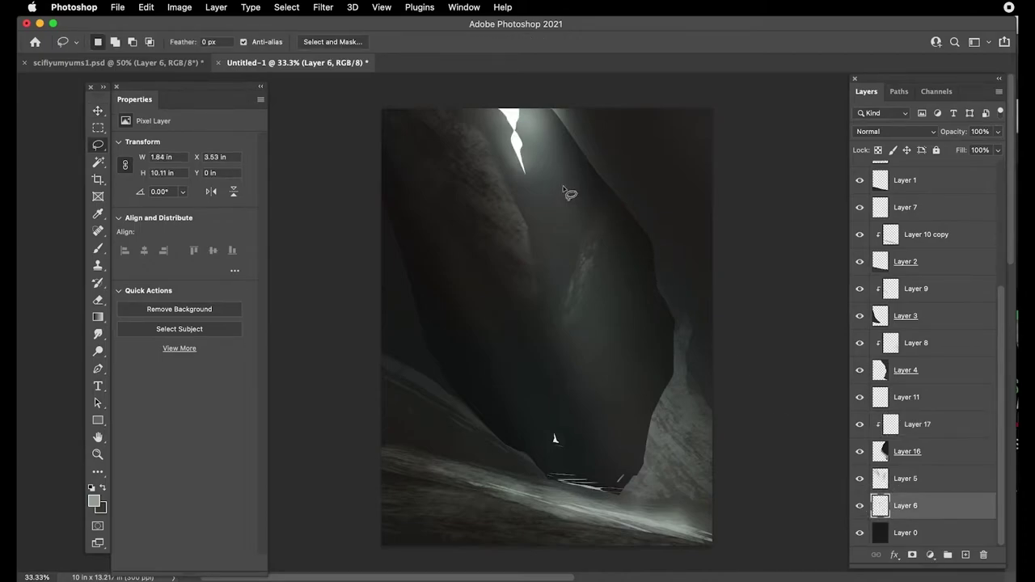
{"action": "mouse_move", "coordinate": [528, 175]}
{"action": "left_mouse_down"}
{"action": "mouse_move", "coordinate": [555, 235]}
{"action": "mouse_move", "coordinate": [558, 282]}
{"action": "mouse_move", "coordinate": [527, 175]}
{"action": "left_mouse_up"}
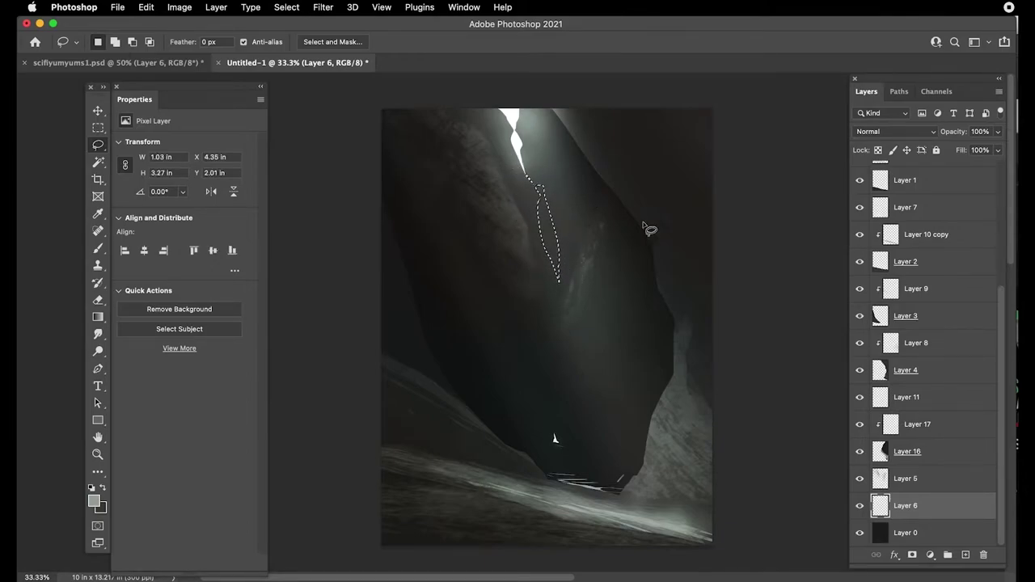
{"action": "key", "text": "i"}
{"action": "left_click", "coordinate": [506, 122]}
{"action": "key", "text": "alt+BackSpace"}
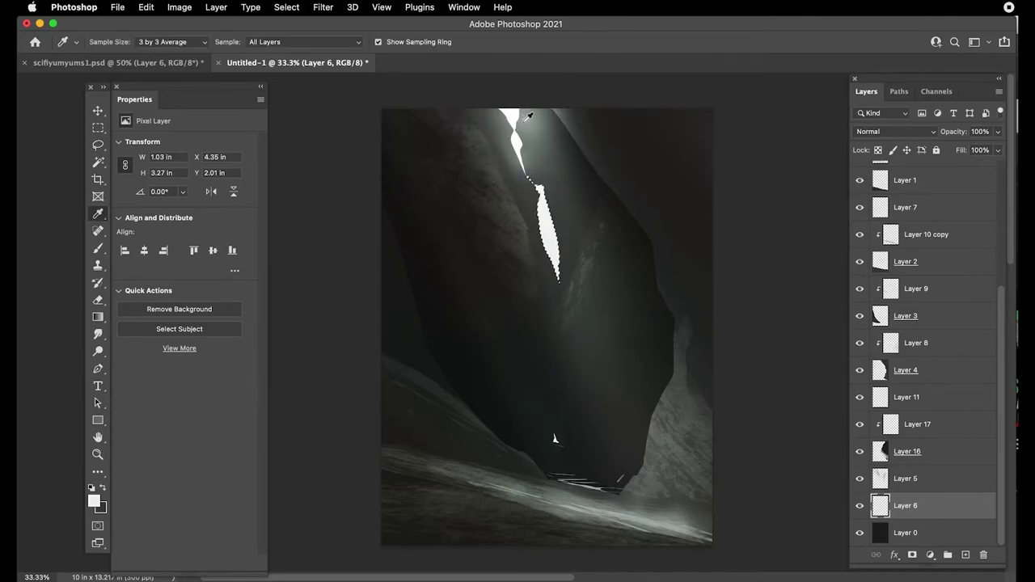
{"action": "key", "text": "super+d"}
- Lasso a tiny sliver just below the new crack on Layer 6, fill it with off-white and deselect
{"action": "left_click_drag", "start_coordinate": [632, 269], "coordinate": [642, 287]}
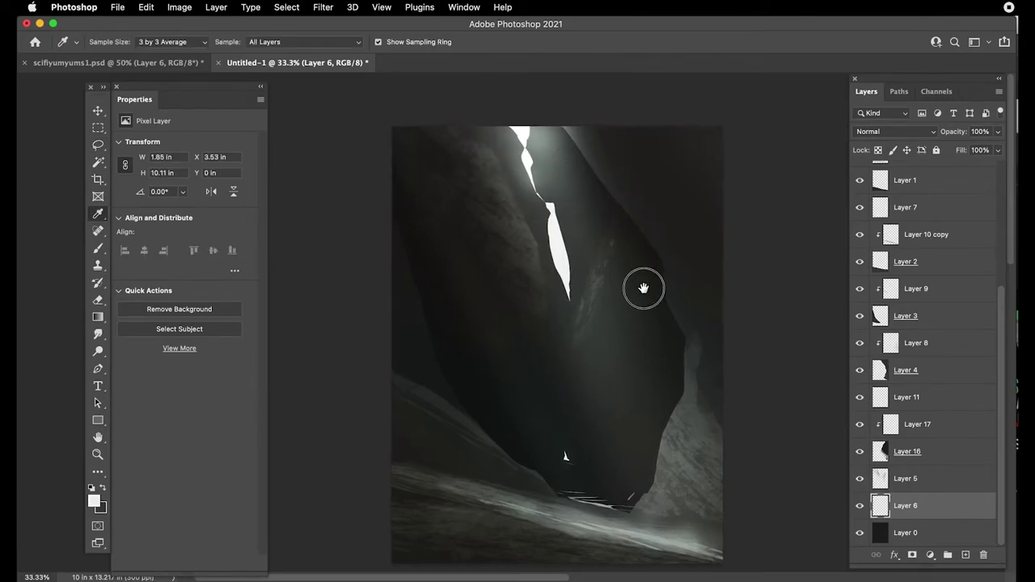
{"action": "key", "text": "l"}
{"action": "left_click_drag", "start_coordinate": [576, 322], "coordinate": [574, 308]}
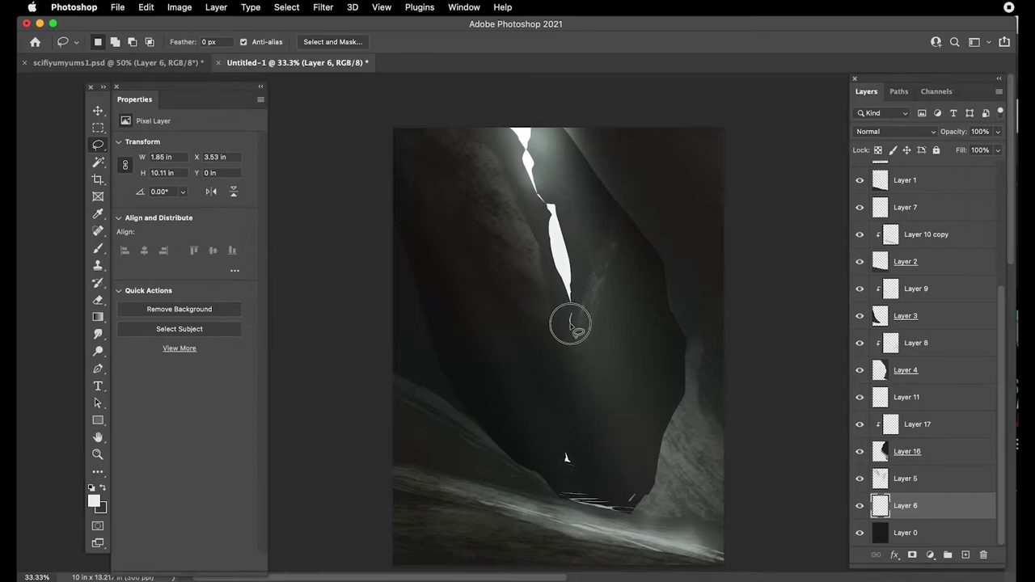
{"action": "key", "text": "super+d"}
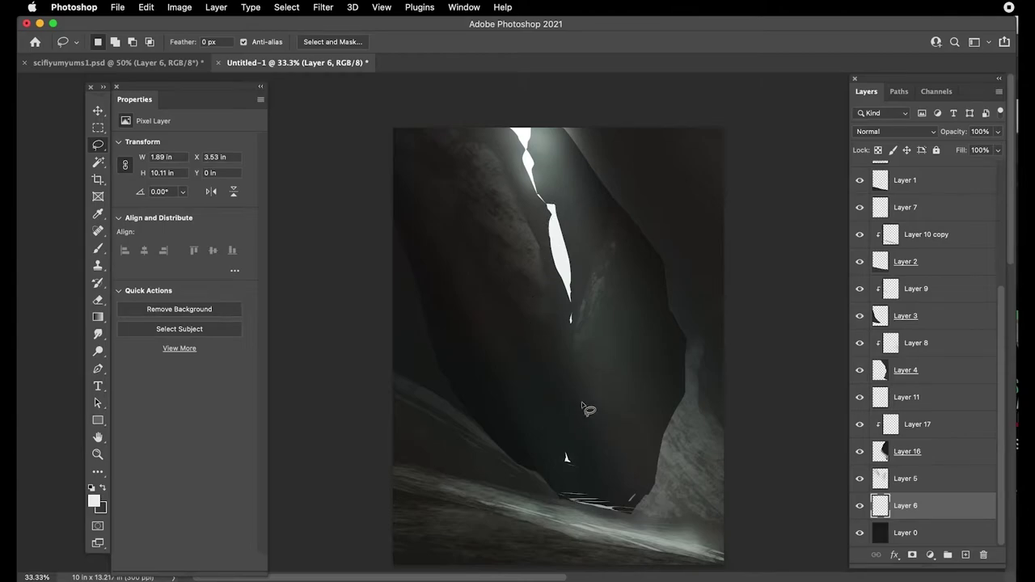
- Lasso a curved rock area about 2 by 3.7 in above the small lower light, sample dark grey and add a layer above Layer 6
{"action": "mouse_move", "coordinate": [566, 457]}
{"action": "left_mouse_down"}
{"action": "mouse_move", "coordinate": [554, 421]}
{"action": "mouse_move", "coordinate": [570, 346]}
{"action": "mouse_move", "coordinate": [511, 445]}
{"action": "mouse_move", "coordinate": [530, 457]}
{"action": "left_mouse_up"}
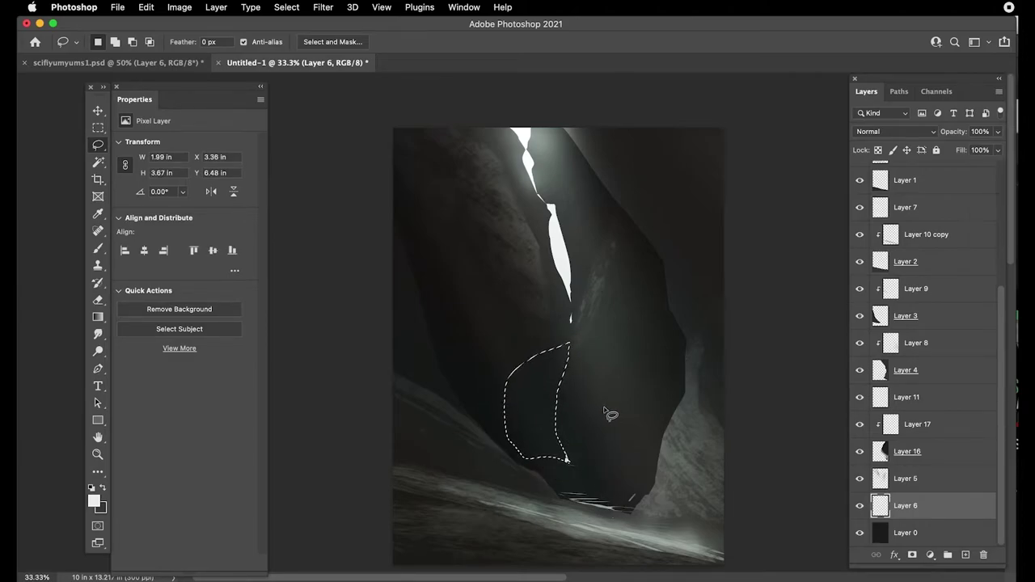
{"action": "key", "text": "i"}
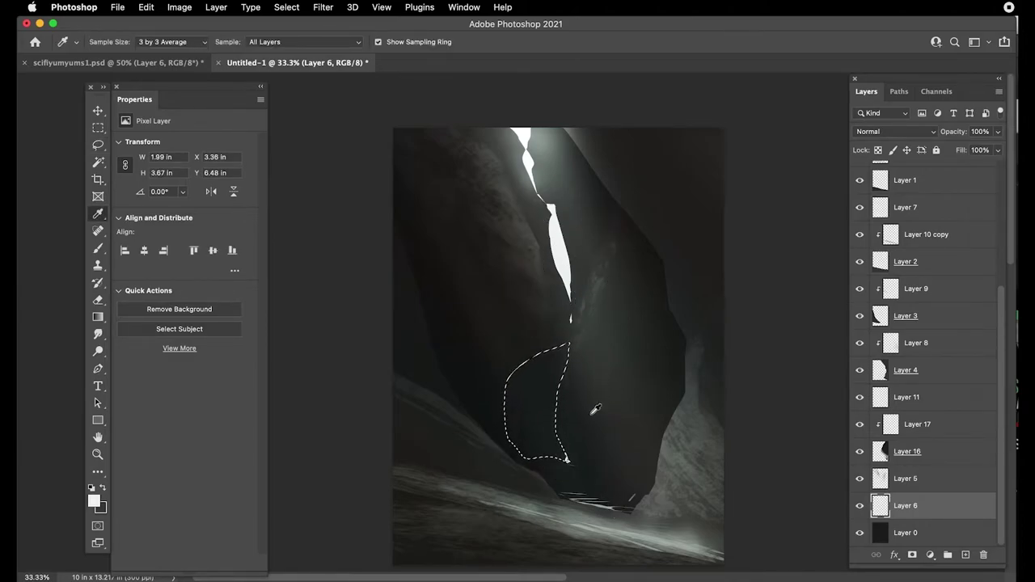
{"action": "left_click", "coordinate": [514, 253]}
{"action": "key", "text": "b"}
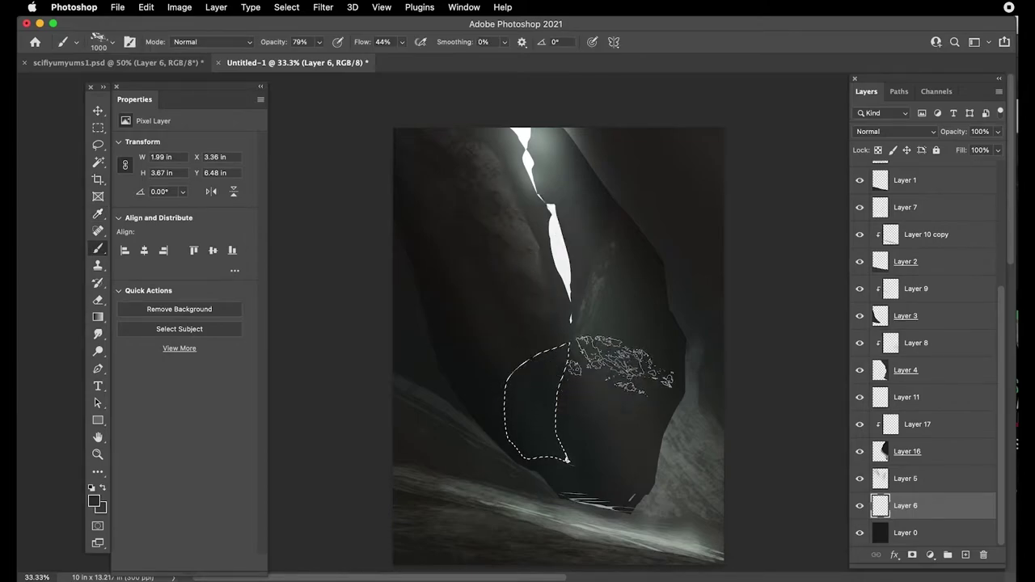
{"action": "left_click", "coordinate": [965, 554]}
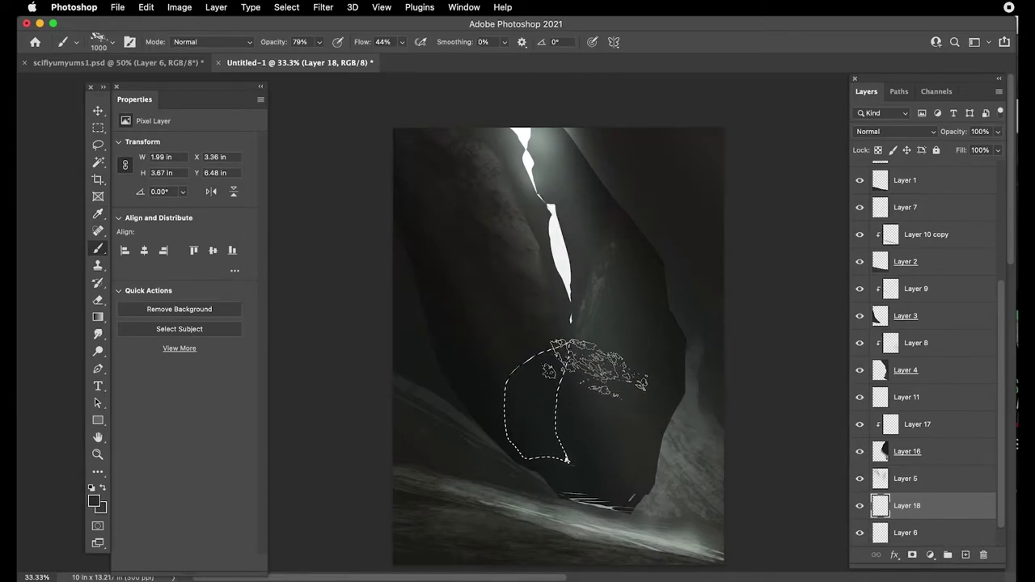
- Choose the Soft Round brush, enlarge it, paint dark shading inside the lassoed area on Layer 18 and deselect
{"action": "right_click", "coordinate": [566, 372]}
{"action": "left_click", "coordinate": [953, 363]}
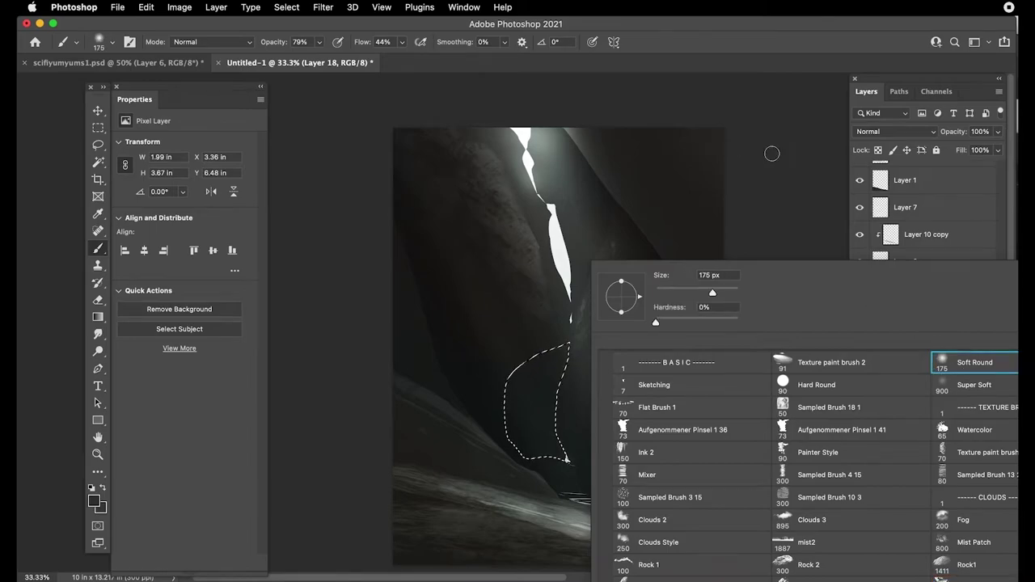
{"action": "left_click", "coordinate": [772, 153]}
{"action": "key", "text": "]"}
{"action": "key", "text": "]"}
{"action": "key", "text": "]"}
{"action": "key", "text": "]"}
{"action": "key", "text": "]"}
{"action": "key", "text": "]"}
{"action": "key", "text": "]"}
{"action": "key", "text": "super+d"}
- Set the soft brush to 400 px and 64% opacity, touch up the dark shading on Layer 18 and undo the last change
{"action": "key", "text": "bracketright"}
{"action": "key", "text": "bracketright"}
{"action": "key", "text": "bracketright"}
{"action": "key", "text": "bracketright"}
{"action": "key", "text": "p"}
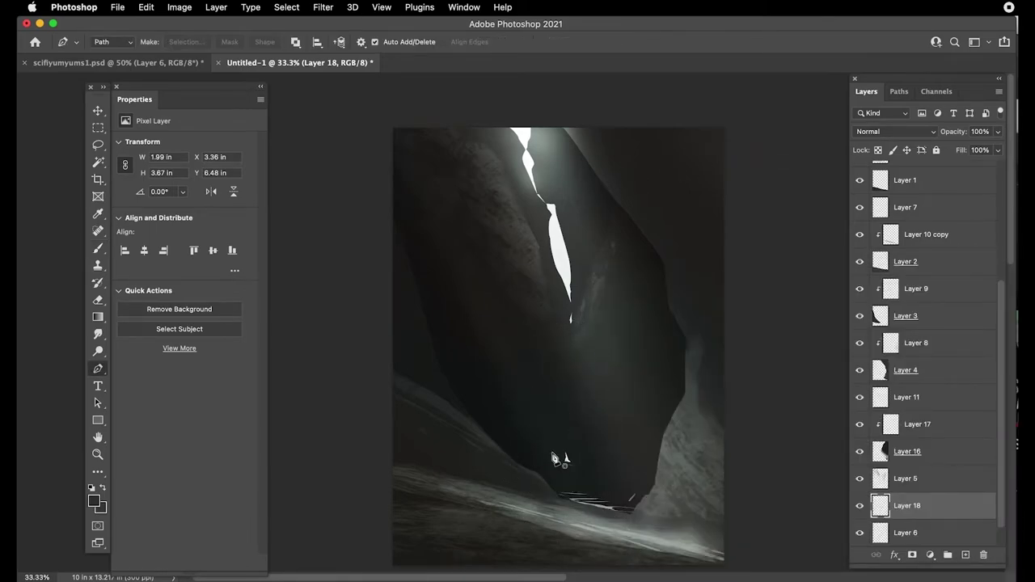
{"action": "key", "text": "b"}
{"action": "key", "text": "bracketleft"}
{"action": "key", "text": "bracketleft"}
{"action": "key", "text": "bracketleft"}
{"action": "key", "text": "bracketleft"}
{"action": "key", "text": "bracketleft"}
{"action": "key", "text": "bracketleft"}
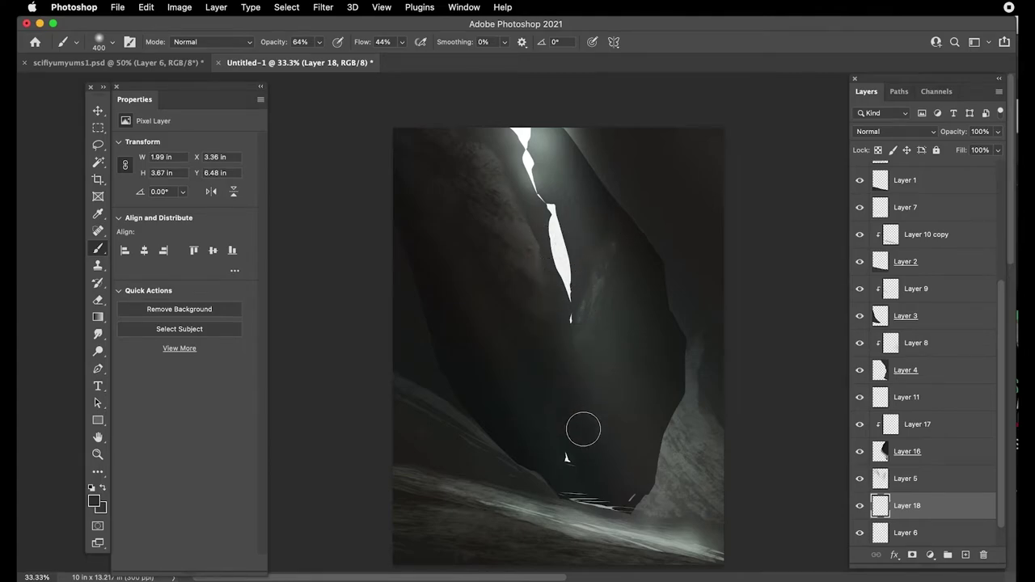
{"action": "key", "text": "super+z"}
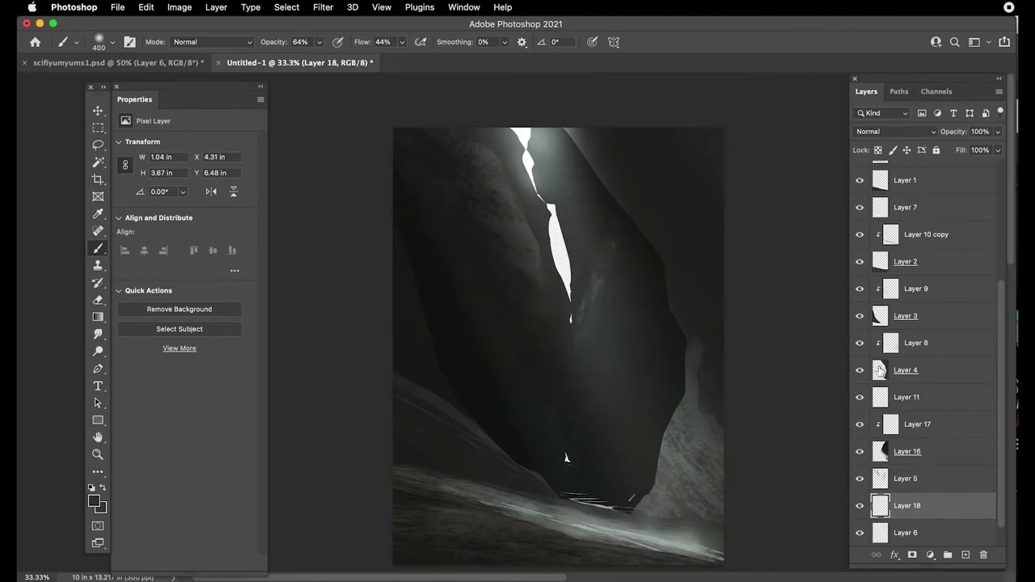
- Select Layer 3, the large left rock, and slightly darken its midtones with a Levels adjustment
{"action": "left_click", "coordinate": [856, 317]}
{"action": "left_click", "coordinate": [858, 316]}
{"action": "left_click", "coordinate": [877, 315]}
{"action": "left_click", "coordinate": [858, 290]}
{"action": "key", "text": "super+l"}
{"action": "left_click_drag", "start_coordinate": [779, 236], "coordinate": [790, 238]}
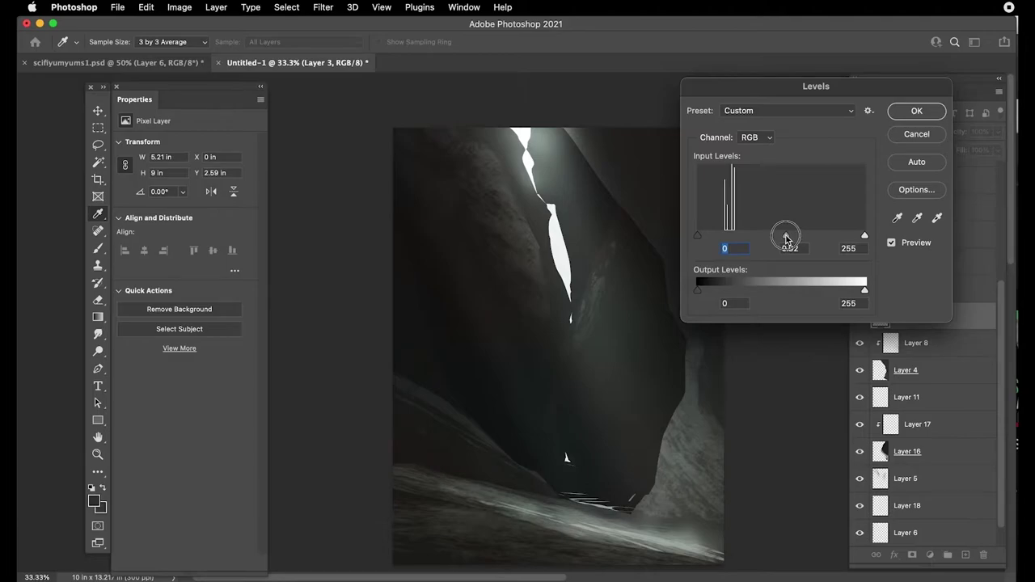
{"action": "key", "text": "Return"}
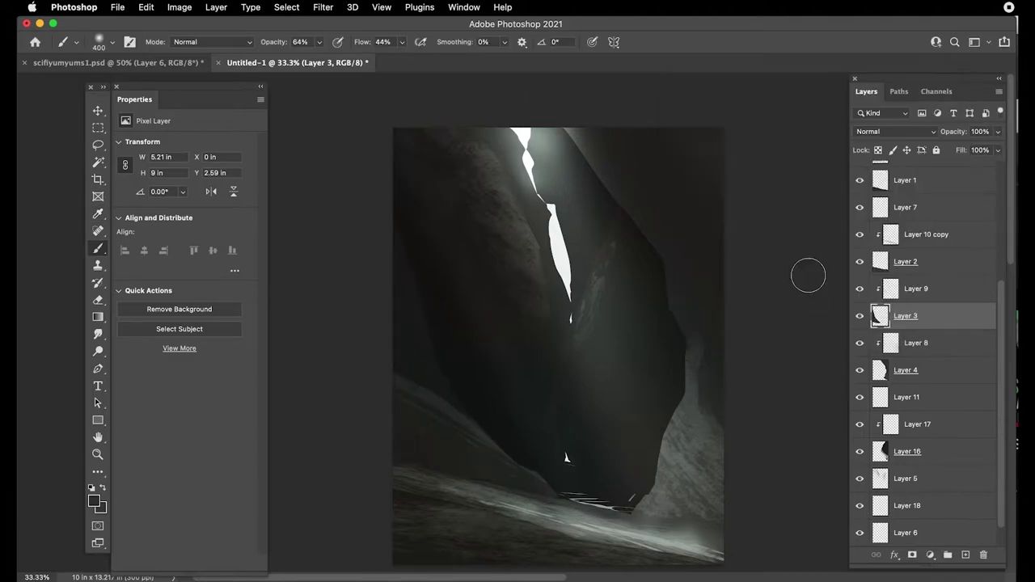
- Identify the rock texture on Layer 5, shift it to about X -2.12 in, Y -2.82 in, and duplicate the layer
{"action": "left_click", "coordinate": [859, 289]}
{"action": "left_click", "coordinate": [860, 453]}
{"action": "left_click", "coordinate": [860, 452]}
{"action": "left_click_drag", "start_coordinate": [1002, 440], "coordinate": [1002, 554]}
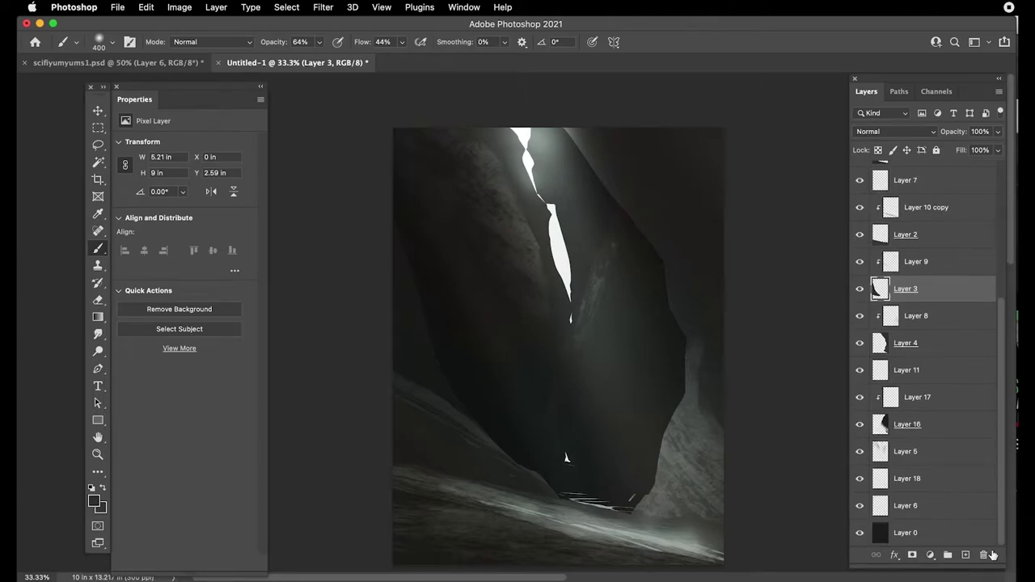
{"action": "left_click", "coordinate": [860, 453]}
{"action": "left_click", "coordinate": [859, 456]}
{"action": "left_click", "coordinate": [881, 454]}
{"action": "key", "text": "v"}
{"action": "left_click_drag", "start_coordinate": [511, 262], "coordinate": [455, 245]}
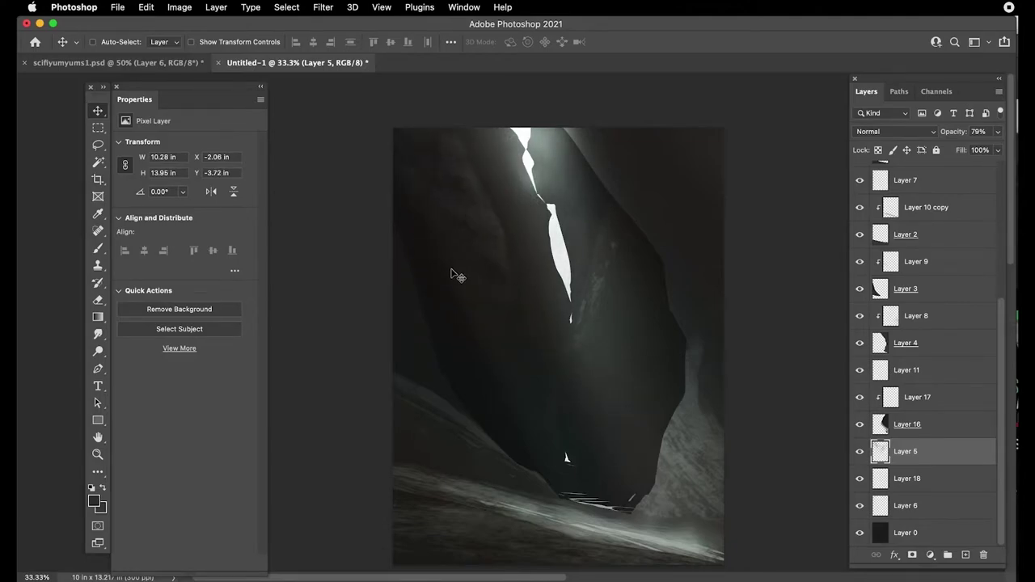
{"action": "left_click_drag", "start_coordinate": [473, 291], "coordinate": [476, 320]}
{"action": "key", "text": "super+j"}
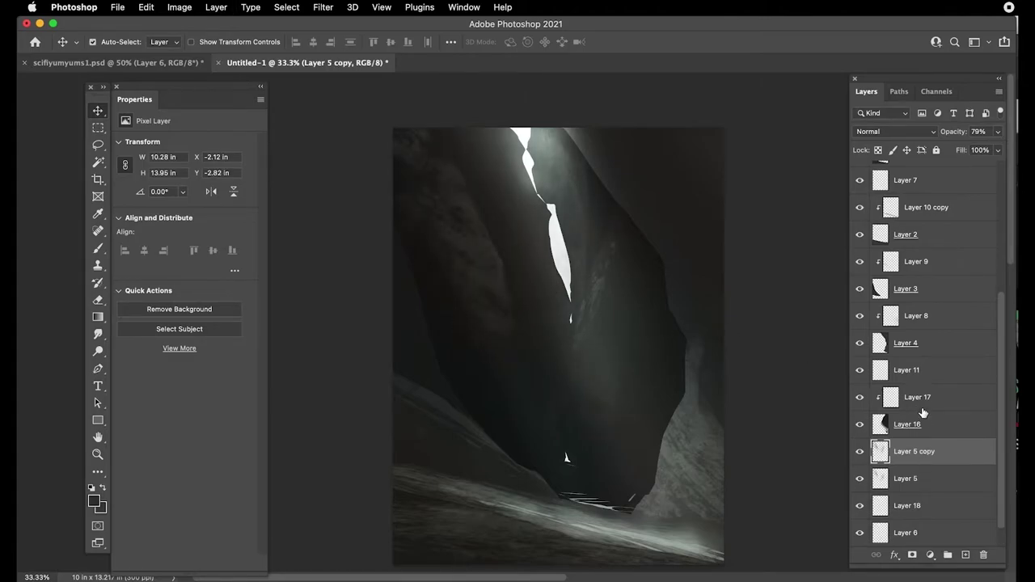
- Clip the Layer 5 copy texture to Layer 3 and transform it to about 7.23 by 7.18 in over the left rock
{"action": "left_click_drag", "start_coordinate": [885, 457], "coordinate": [885, 297]}
{"action": "left_click_drag", "start_coordinate": [527, 340], "coordinate": [483, 393]}
{"action": "key", "text": "super+t"}
{"action": "left_click_drag", "start_coordinate": [653, 357], "coordinate": [590, 275]}
{"action": "left_click_drag", "start_coordinate": [523, 135], "coordinate": [473, 339]}
{"action": "left_click_drag", "start_coordinate": [462, 404], "coordinate": [478, 296]}
{"action": "left_click_drag", "start_coordinate": [569, 315], "coordinate": [566, 298]}
{"action": "key", "text": "Return"}
- Compare the left rock with and without the adjacent layer and raise the Layer 5 copy opacity to 100%
{"action": "left_click", "coordinate": [859, 316]}
{"action": "left_click", "coordinate": [860, 316]}
{"action": "left_click_drag", "start_coordinate": [949, 133], "coordinate": [1001, 180]}
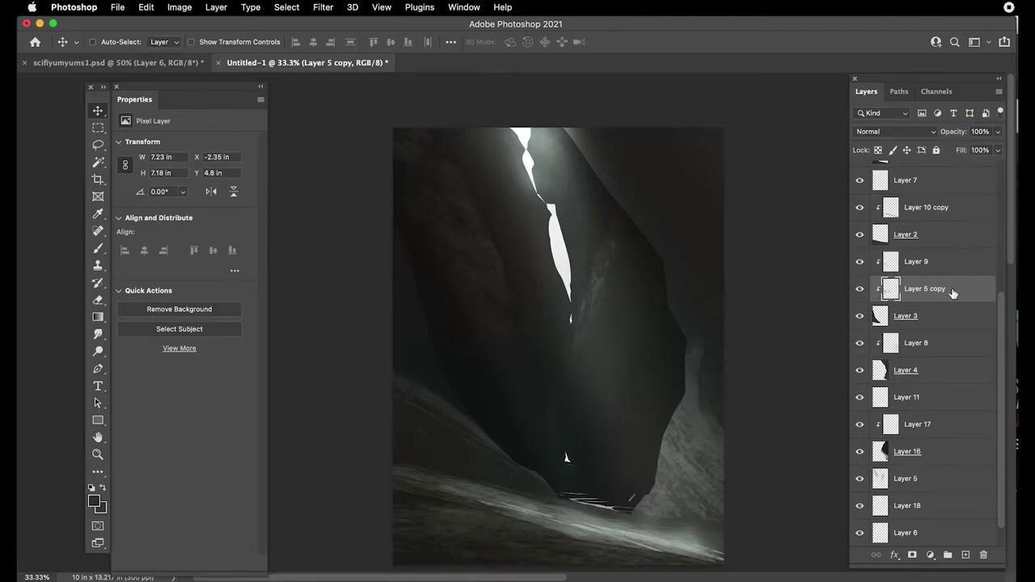
- Darken the midtones of Layer 3, the large left rock, to about 0.87 with Levels
{"action": "left_click", "coordinate": [879, 320]}
{"action": "key", "text": "super+l"}
{"action": "left_click_drag", "start_coordinate": [781, 237], "coordinate": [791, 236]}
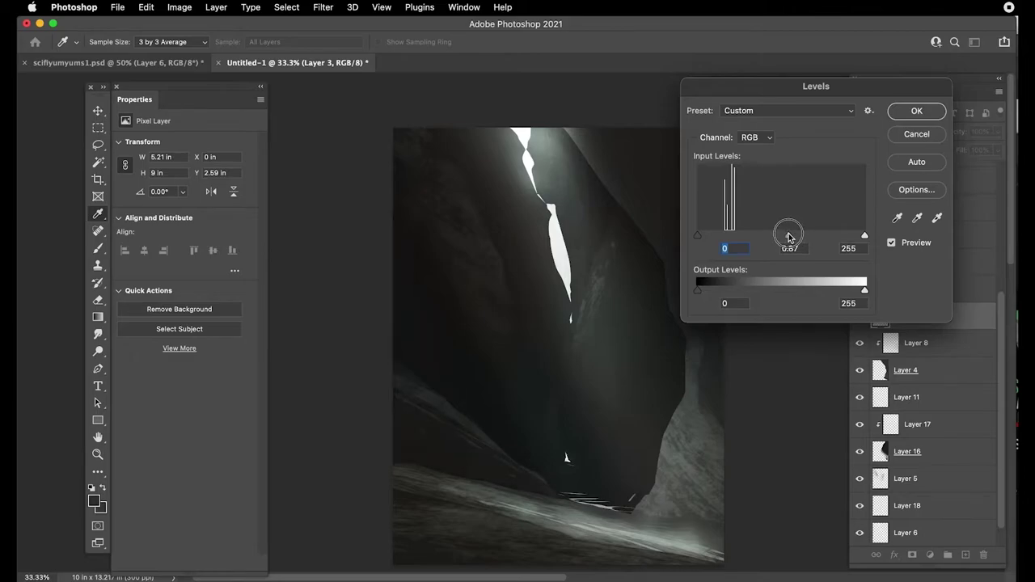
{"action": "key", "text": "Return"}
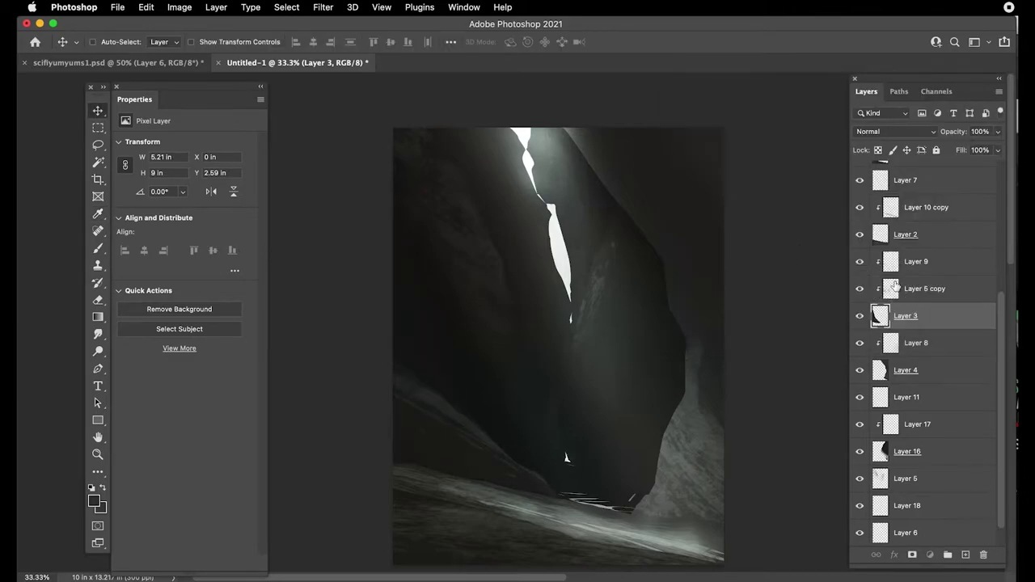
- Brighten the midtones of the Layer 5 copy texture with a Levels adjustment
{"action": "left_click", "coordinate": [894, 286]}
{"action": "key", "text": "super+l"}
{"action": "left_click_drag", "start_coordinate": [782, 238], "coordinate": [722, 237]}
{"action": "key", "text": "Return"}
- Free-transform the Layer 5 copy texture down over the lower rock, flattening it to 66.39% height and rotating it 12.13°
{"action": "key", "text": "super+t"}
{"action": "left_click_drag", "start_coordinate": [461, 270], "coordinate": [501, 283]}
{"action": "left_click_drag", "start_coordinate": [482, 338], "coordinate": [493, 385]}
{"action": "left_click_drag", "start_coordinate": [485, 300], "coordinate": [469, 287]}
{"action": "right_click", "coordinate": [468, 409]}
{"action": "left_click", "coordinate": [488, 482]}
{"action": "left_click_drag", "start_coordinate": [469, 339], "coordinate": [469, 427]}
{"action": "left_click_drag", "start_coordinate": [478, 340], "coordinate": [465, 441]}
{"action": "left_click_drag", "start_coordinate": [492, 485], "coordinate": [522, 401]}
{"action": "left_click_drag", "start_coordinate": [490, 358], "coordinate": [556, 352]}
{"action": "left_click_drag", "start_coordinate": [538, 398], "coordinate": [519, 447]}
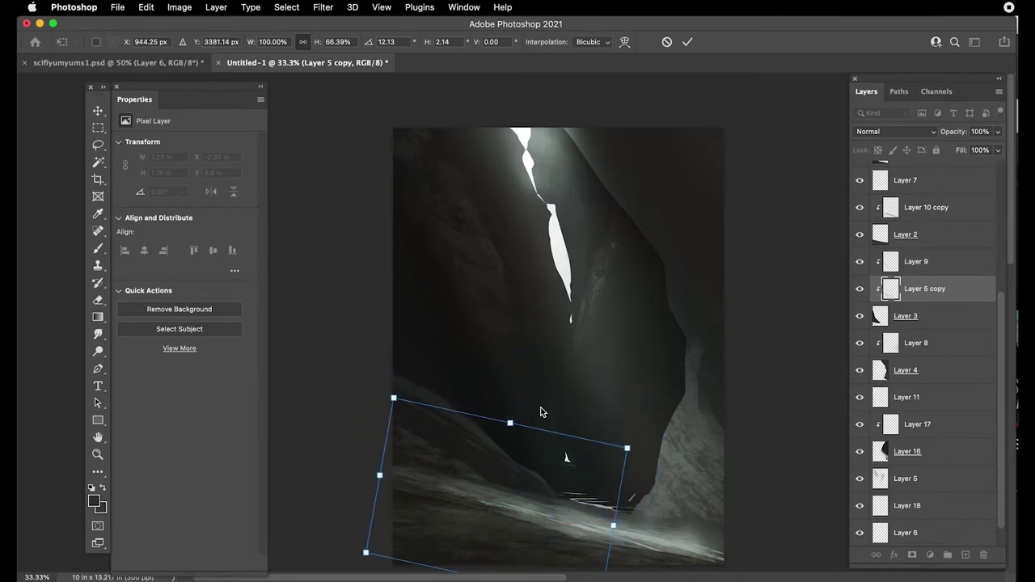
- Stretch the Layer 5 copy texture to about 179% width across the lower rock, skew it slightly and apply the transform
{"action": "left_click_drag", "start_coordinate": [616, 530], "coordinate": [676, 539]}
{"action": "right_click", "coordinate": [574, 508]}
{"action": "left_click", "coordinate": [621, 514]}
{"action": "left_click_drag", "start_coordinate": [615, 528], "coordinate": [793, 536]}
{"action": "left_click_drag", "start_coordinate": [474, 462], "coordinate": [386, 442]}
{"action": "left_click_drag", "start_coordinate": [294, 459], "coordinate": [296, 427]}
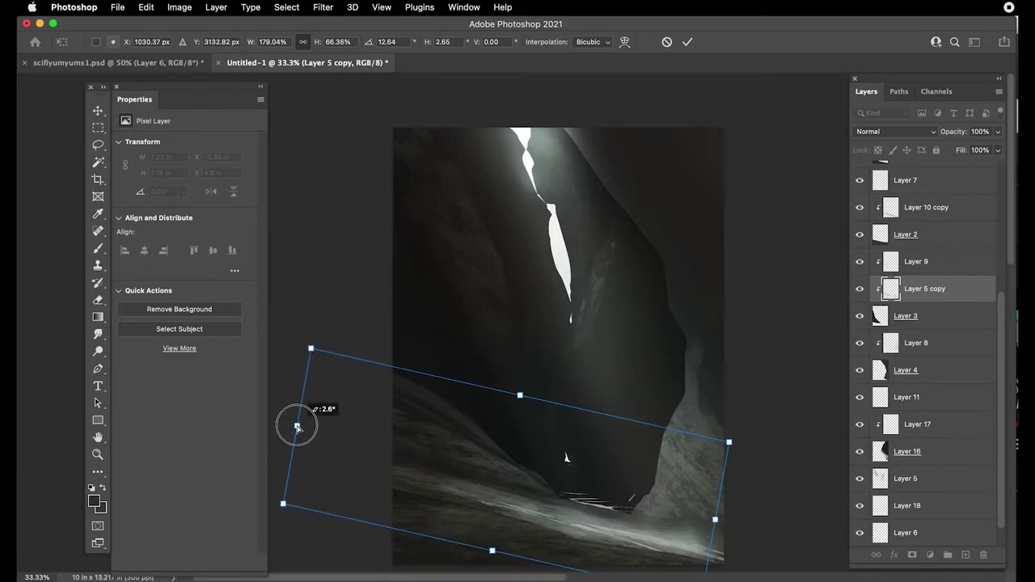
{"action": "key", "text": "Return"}
- Hide the Layer 15 texture and compare the scene with the top adjustment layer off and on
{"action": "left_click_drag", "start_coordinate": [654, 370], "coordinate": [625, 313]}
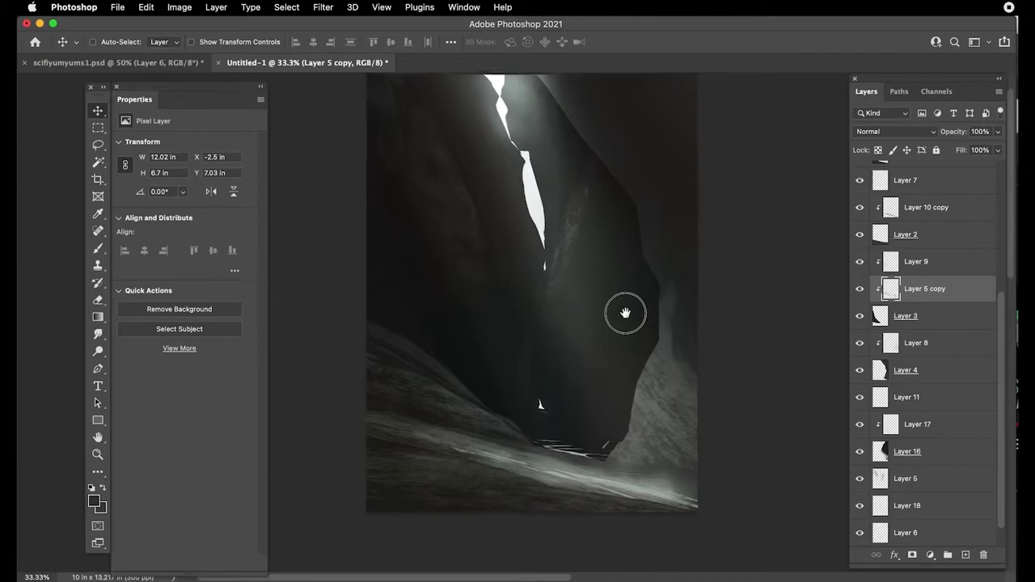
{"action": "scroll", "coordinate": [1004, 310], "scroll_direction": "up", "scroll_amount": 5}
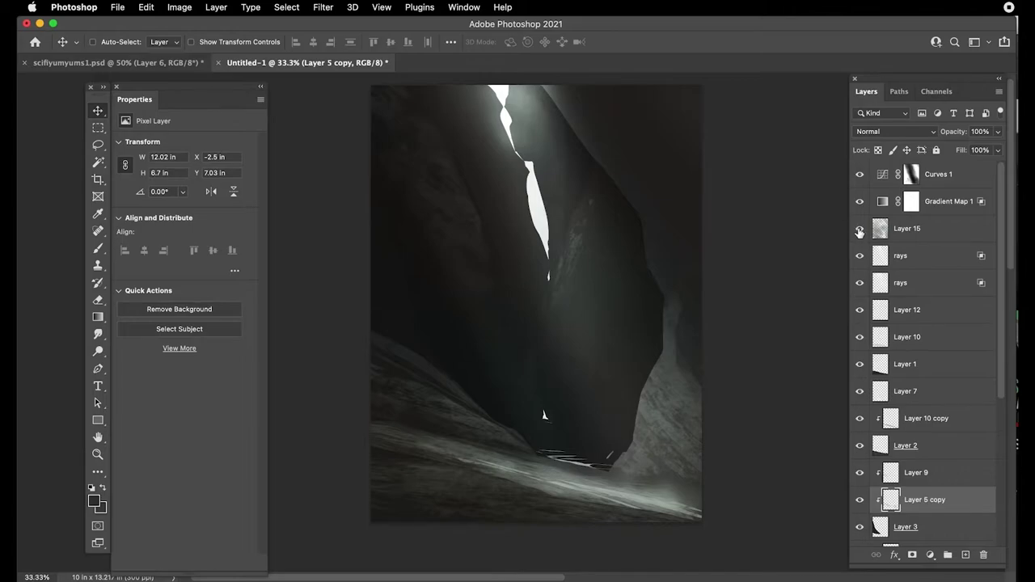
{"action": "left_click", "coordinate": [859, 174]}
{"action": "left_click", "coordinate": [859, 176]}
{"action": "left_click", "coordinate": [860, 175]}
{"action": "left_click", "coordinate": [859, 175]}
{"action": "left_click_drag", "start_coordinate": [653, 271], "coordinate": [606, 293]}
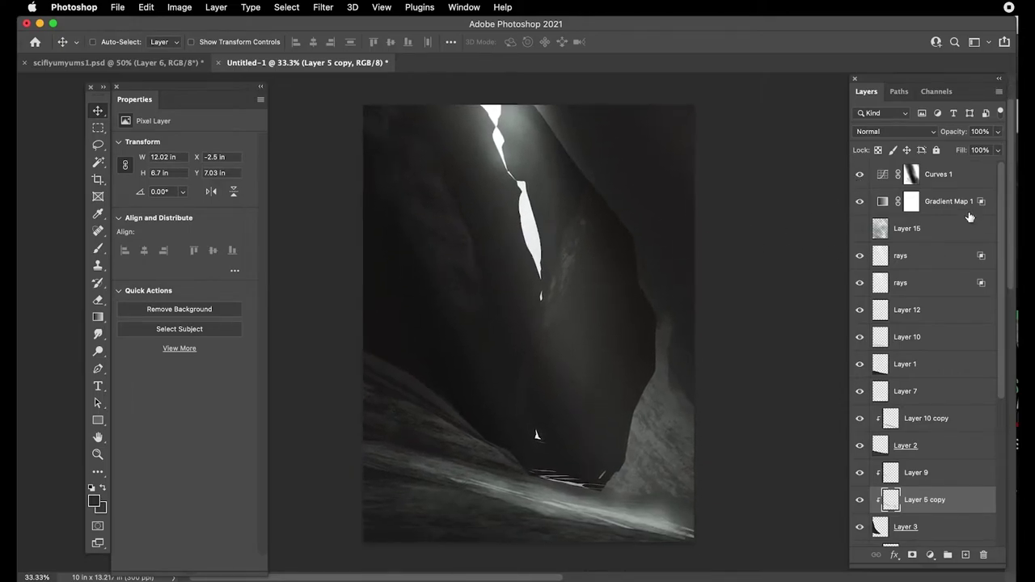
- Add a layer above Curves 1 and lasso a small cloaked figure about 0.29 by 0.44 in on the lit ground
{"action": "left_click", "coordinate": [962, 175]}
{"action": "left_click", "coordinate": [964, 554]}
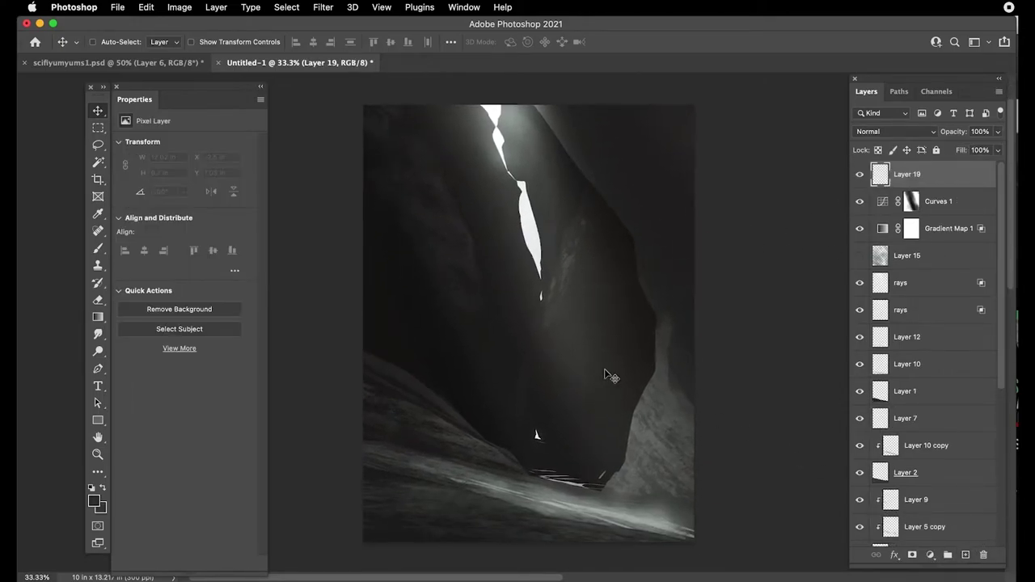
{"action": "key", "text": "super+plus"}
{"action": "key", "text": "super+plus"}
{"action": "left_click_drag", "start_coordinate": [605, 501], "coordinate": [603, 105]}
{"action": "left_click_drag", "start_coordinate": [593, 476], "coordinate": [590, 533]}
{"action": "left_click_drag", "start_coordinate": [654, 345], "coordinate": [580, 387]}
{"action": "key", "text": "super+plus"}
{"action": "key", "text": "l"}
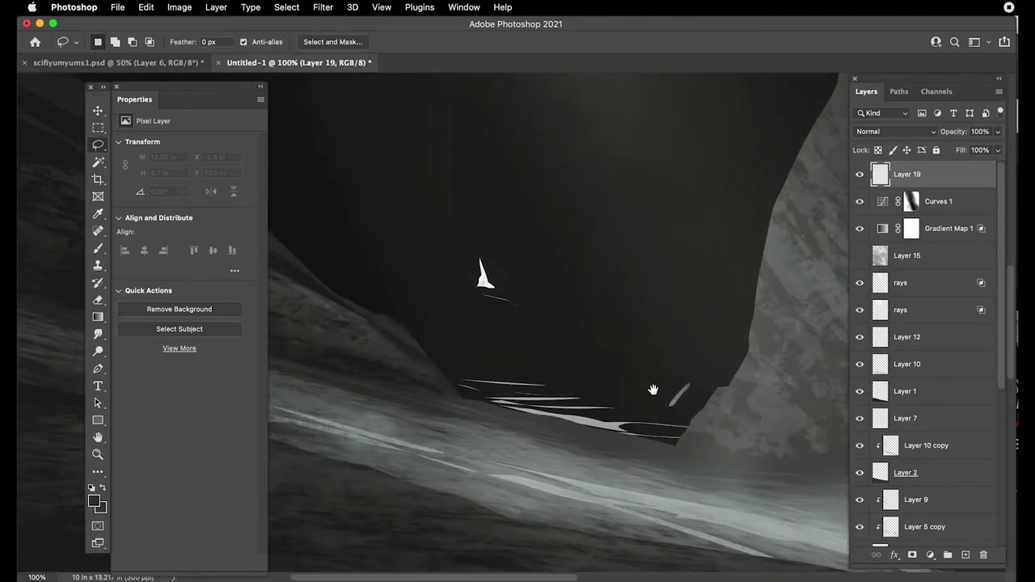
{"action": "left_click_drag", "start_coordinate": [653, 390], "coordinate": [565, 351]}
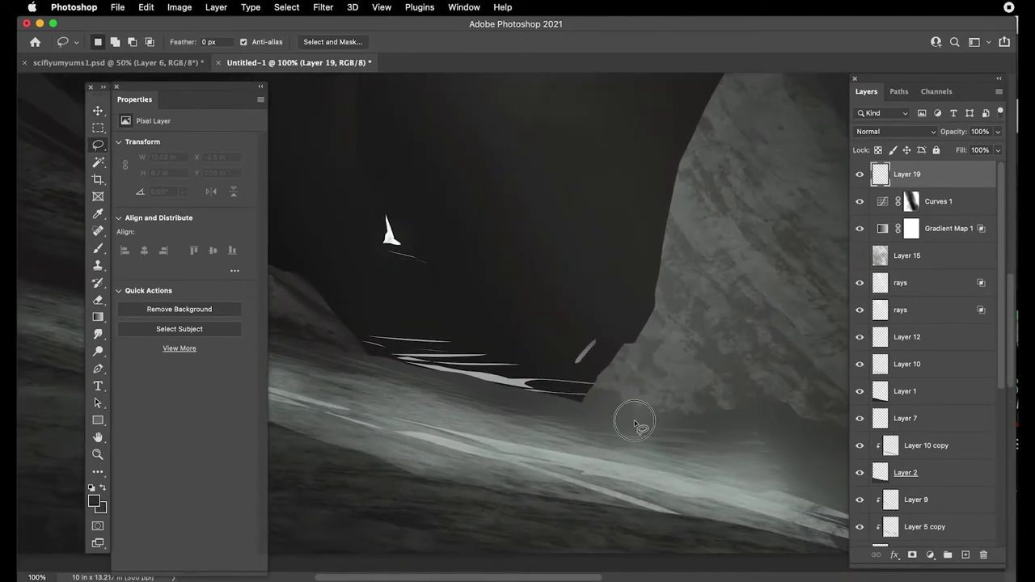
{"action": "left_click_drag", "start_coordinate": [639, 425], "coordinate": [644, 464]}
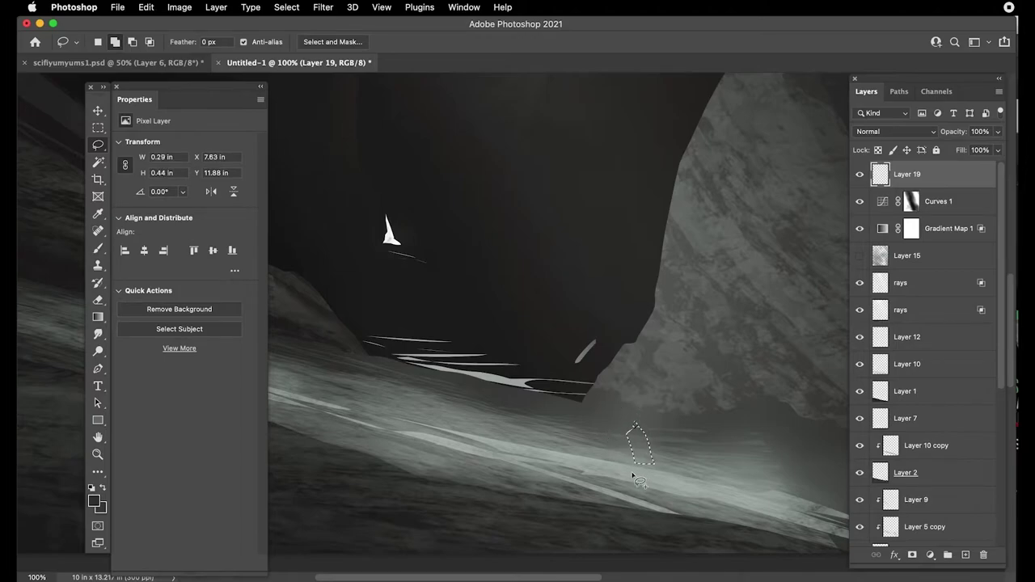
- Refine the figure selection's front edge and flare its base, making it about 0.27 by 0.47 in
{"action": "key", "text": "super+plus"}
{"action": "left_click_drag", "start_coordinate": [656, 488], "coordinate": [545, 309]}
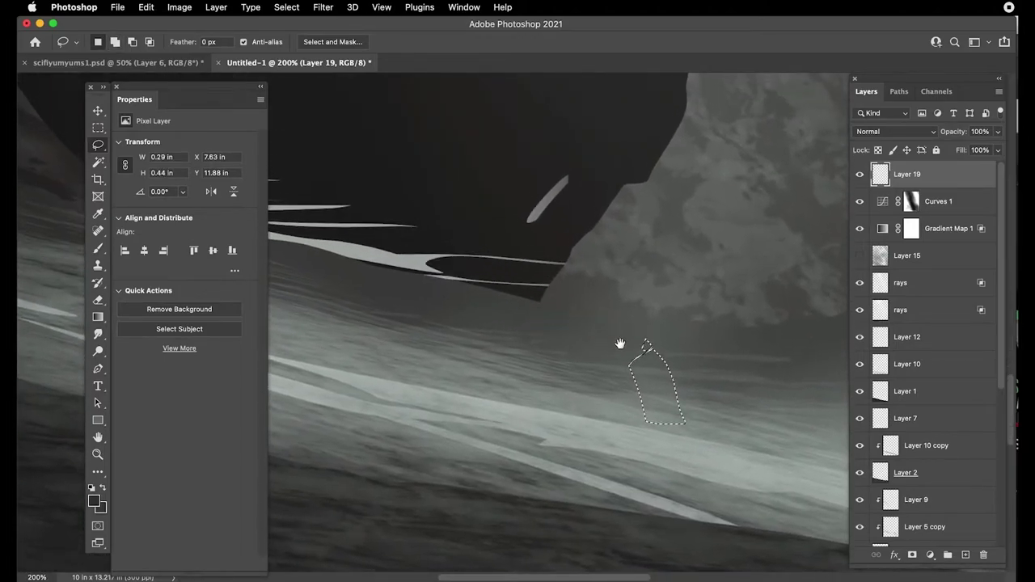
{"action": "mouse_move", "coordinate": [641, 351]}
{"action": "left_mouse_down"}
{"action": "mouse_move", "coordinate": [624, 349]}
{"action": "mouse_move", "coordinate": [609, 296]}
{"action": "left_mouse_up"}
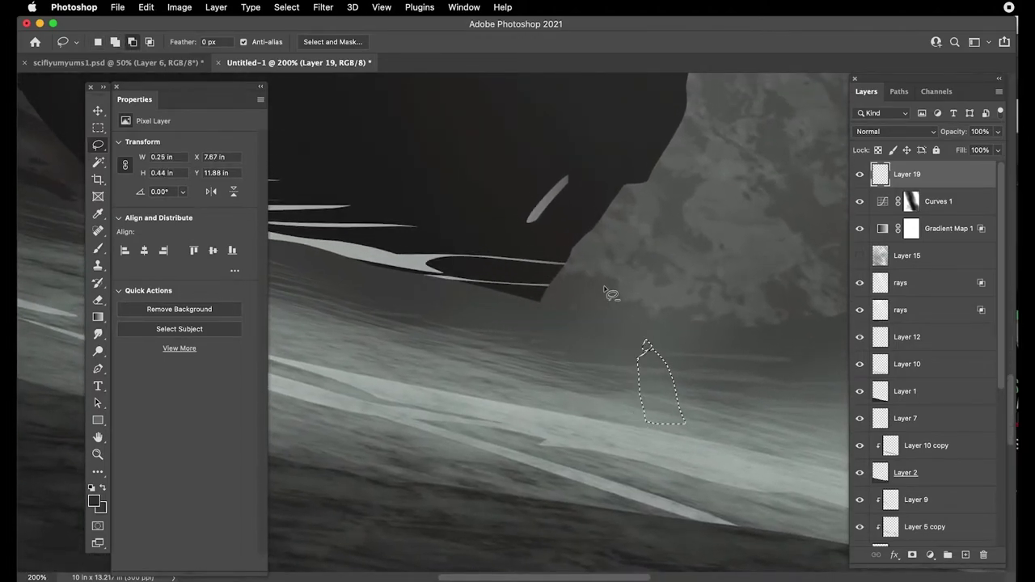
{"action": "left_click_drag", "start_coordinate": [639, 355], "coordinate": [642, 399]}
{"action": "key", "text": "shift"}
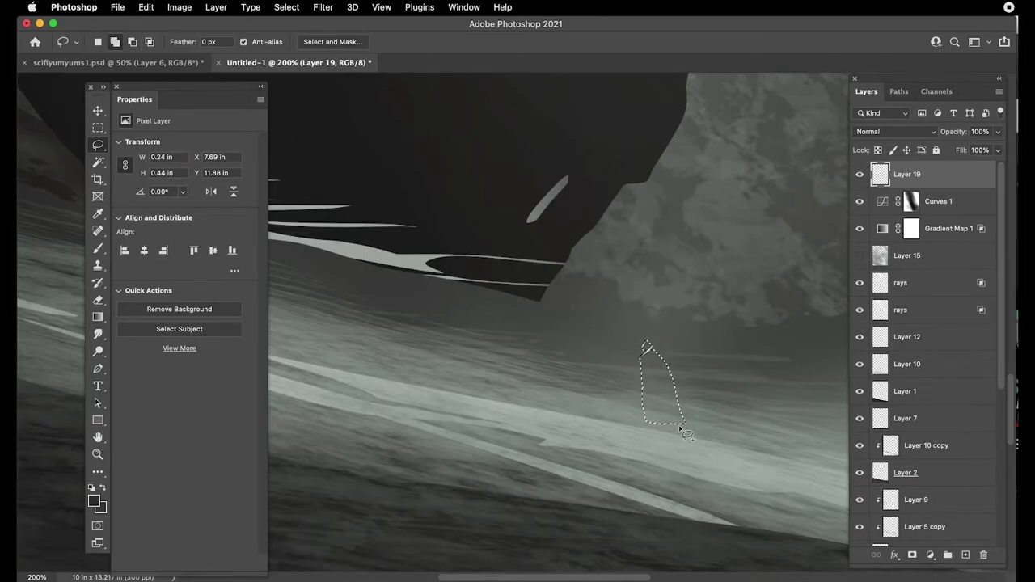
{"action": "mouse_move", "coordinate": [677, 428]}
{"action": "left_mouse_down"}
{"action": "mouse_move", "coordinate": [647, 424]}
{"action": "mouse_move", "coordinate": [644, 404]}
{"action": "mouse_move", "coordinate": [638, 426]}
{"action": "mouse_move", "coordinate": [650, 414]}
{"action": "mouse_move", "coordinate": [650, 369]}
{"action": "mouse_move", "coordinate": [653, 429]}
{"action": "mouse_move", "coordinate": [678, 440]}
{"action": "mouse_move", "coordinate": [650, 422]}
{"action": "mouse_move", "coordinate": [677, 430]}
{"action": "left_mouse_up"}
{"action": "left_click", "coordinate": [652, 422], "text": "alt"}
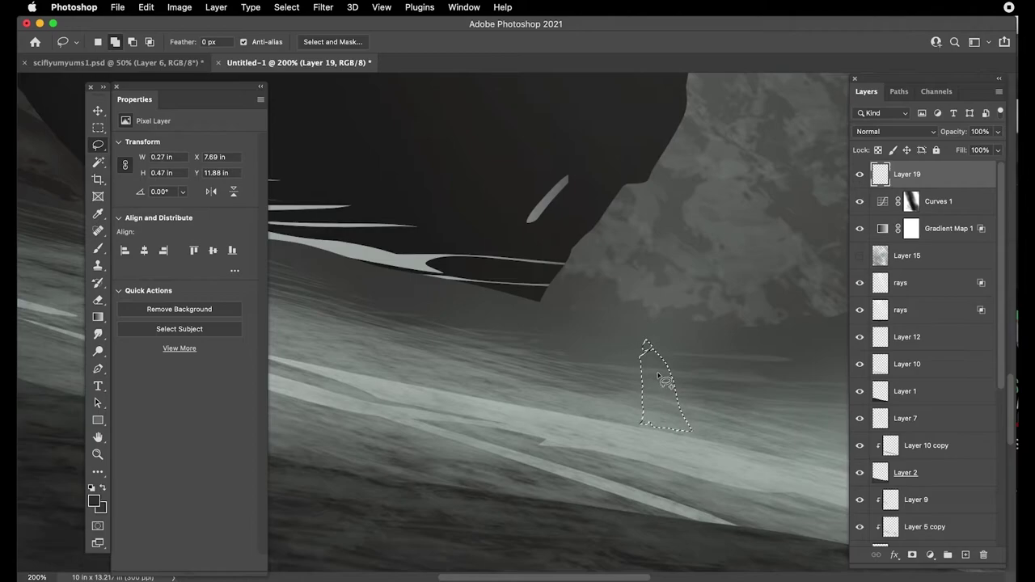
- Fill the figure selection with sampled near-black, deselect and move the figure to about X 7.63 in, Y 11.98 in
{"action": "key", "text": "i"}
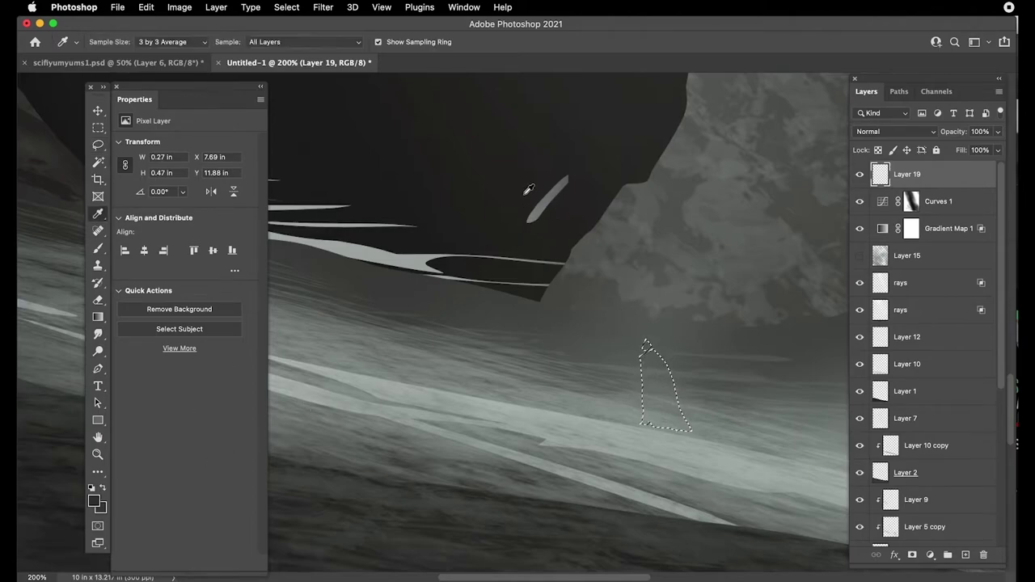
{"action": "key", "text": "alt+BackSpace"}
{"action": "key", "text": "v"}
{"action": "key", "text": "ctrl+d"}
{"action": "left_click_drag", "start_coordinate": [658, 396], "coordinate": [650, 411]}
{"action": "key", "text": "super+minus"}
{"action": "key", "text": "super+minus"}
{"action": "left_click_drag", "start_coordinate": [513, 254], "coordinate": [658, 416]}
{"action": "key", "text": "super+minus"}
{"action": "key", "text": "super+minus"}
{"action": "left_click_drag", "start_coordinate": [561, 273], "coordinate": [581, 333]}
{"action": "scroll", "coordinate": [619, 473], "scroll_direction": "up", "scroll_amount": 8}
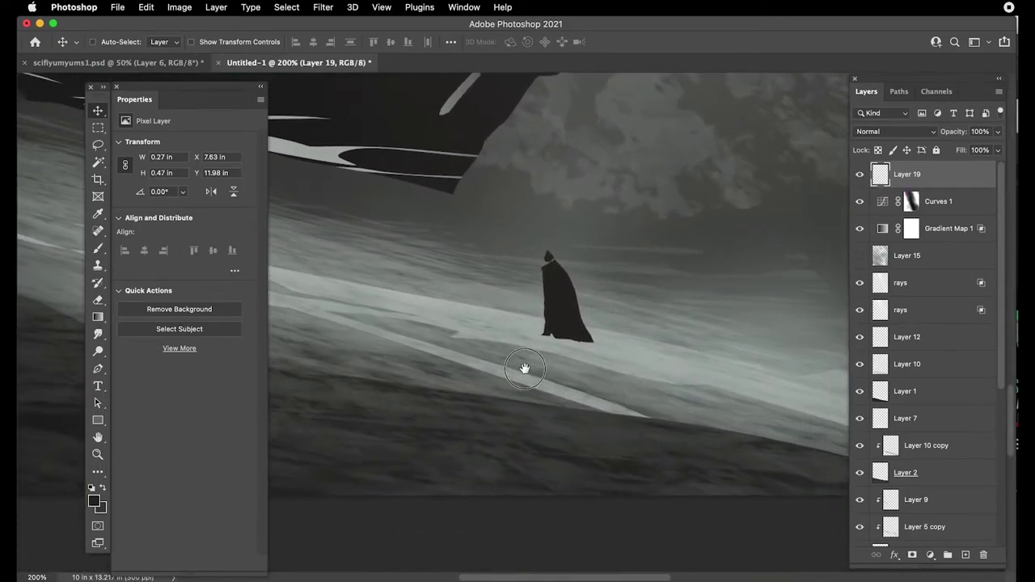
- Reshape the figure's pointed head into a rounded one joined to the cloak using small lasso selections, and deselect
{"action": "left_click_drag", "start_coordinate": [524, 368], "coordinate": [558, 477]}
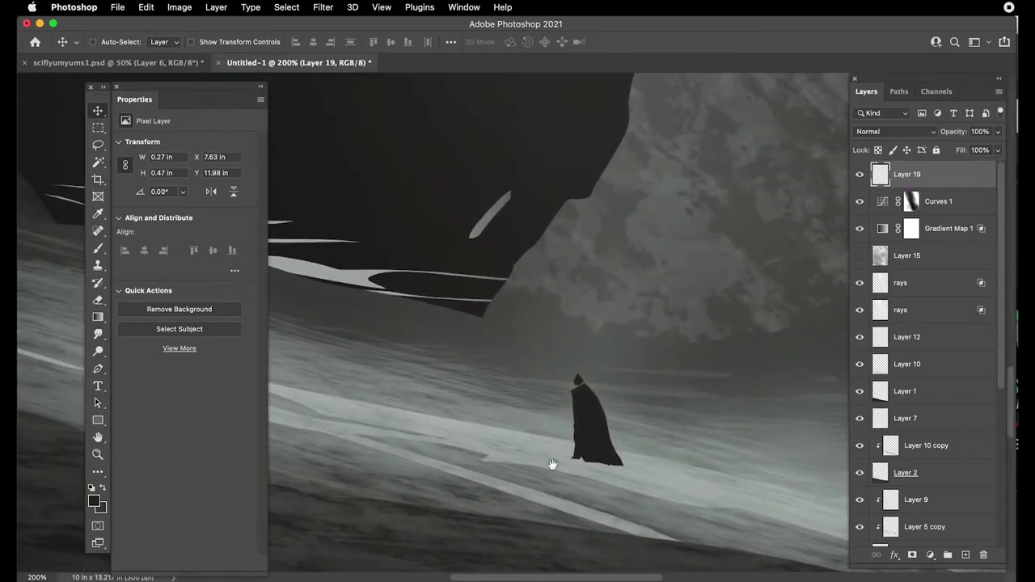
{"action": "key", "text": "super+plus"}
{"action": "key", "text": "super+plus"}
{"action": "left_click_drag", "start_coordinate": [573, 404], "coordinate": [471, 217]}
{"action": "key", "text": "l"}
{"action": "mouse_move", "coordinate": [529, 257]}
{"action": "left_mouse_down"}
{"action": "mouse_move", "coordinate": [513, 250]}
{"action": "mouse_move", "coordinate": [534, 240]}
{"action": "mouse_move", "coordinate": [499, 236]}
{"action": "left_mouse_up"}
{"action": "key", "text": "BackSpace"}
{"action": "key", "text": "super+d"}
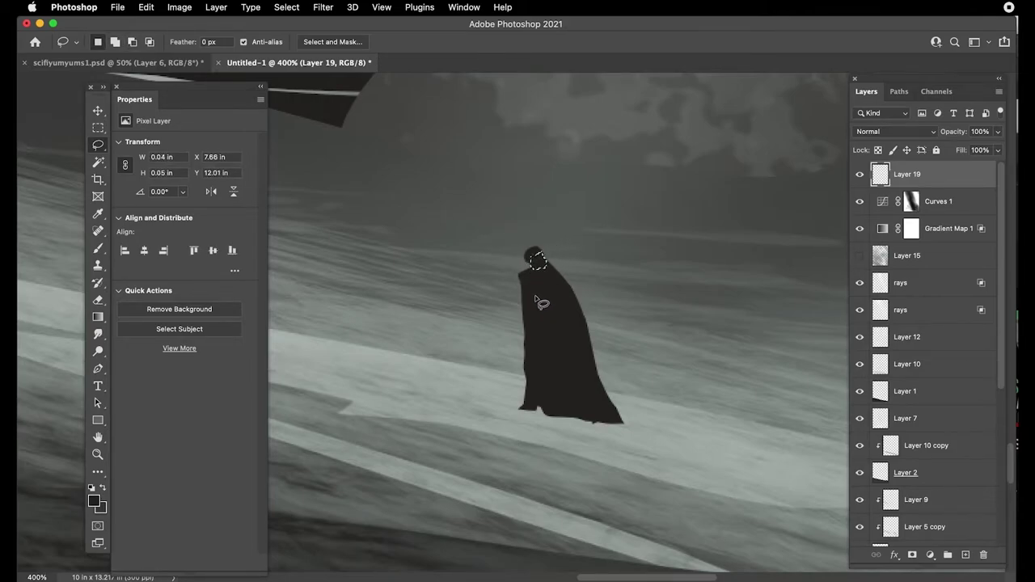
{"action": "left_click", "coordinate": [529, 255]}
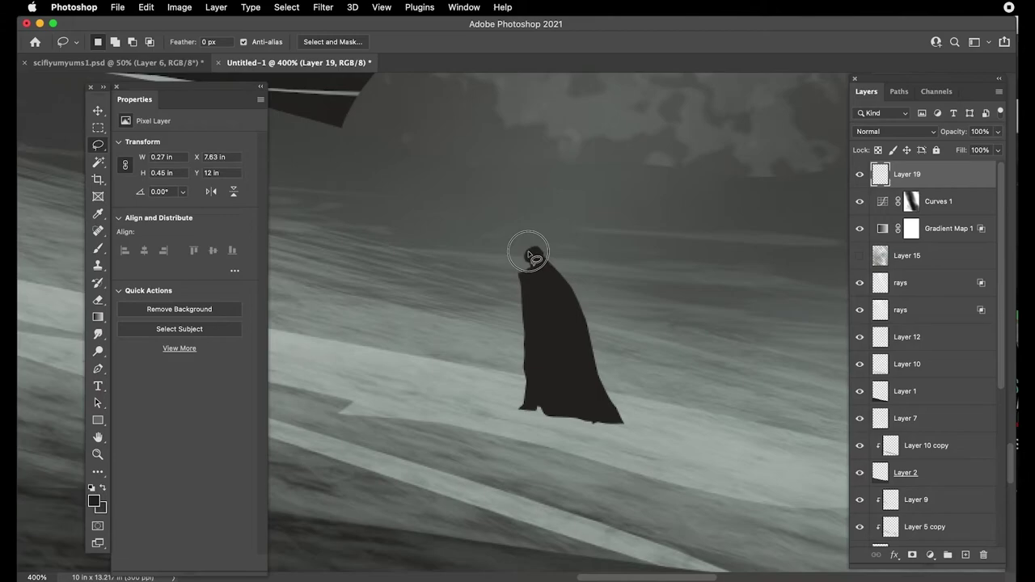
- Lasso a small forearm and hand extending from the figure's front, fill it with the dark colour and deselect
{"action": "mouse_move", "coordinate": [507, 313]}
{"action": "left_mouse_down"}
{"action": "mouse_move", "coordinate": [513, 322]}
{"action": "mouse_move", "coordinate": [541, 305]}
{"action": "mouse_move", "coordinate": [540, 294]}
{"action": "left_mouse_up"}
{"action": "key", "text": "alt+BackSpace"}
{"action": "key", "text": "super+d"}
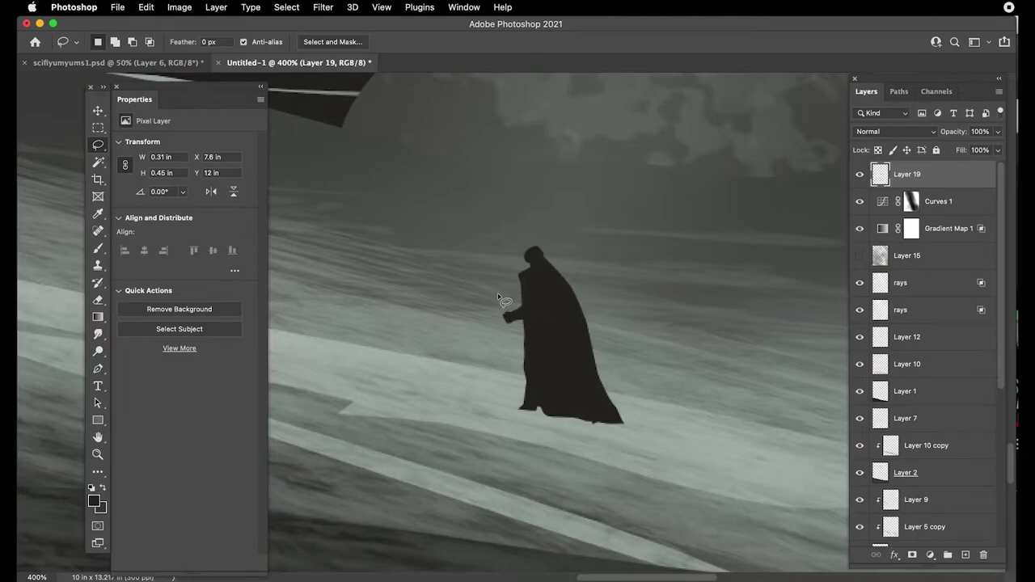
- Select the figure's hand with the Polygonal Lasso and rotate it about 35.66°
{"action": "mouse_move", "coordinate": [507, 316]}
{"action": "left_mouse_down"}
{"action": "mouse_move", "coordinate": [482, 199]}
{"action": "mouse_move", "coordinate": [499, 214]}
{"action": "mouse_move", "coordinate": [527, 205]}
{"action": "left_mouse_up"}
{"action": "left_click", "coordinate": [517, 335]}
{"action": "left_click", "coordinate": [485, 319]}
{"action": "double_click", "coordinate": [490, 300]}
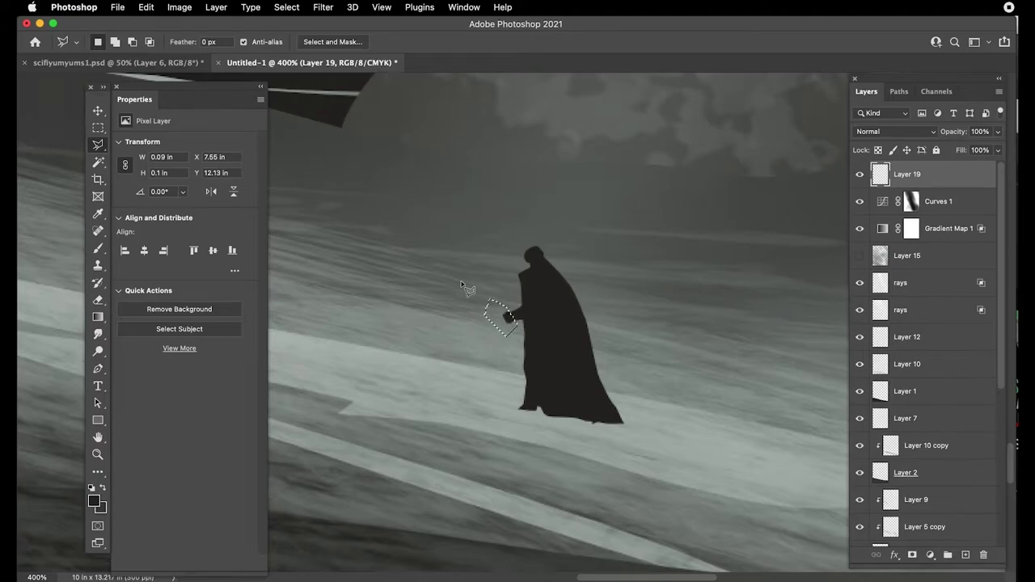
{"action": "key", "text": "super+t"}
{"action": "left_click_drag", "start_coordinate": [469, 295], "coordinate": [463, 272]}
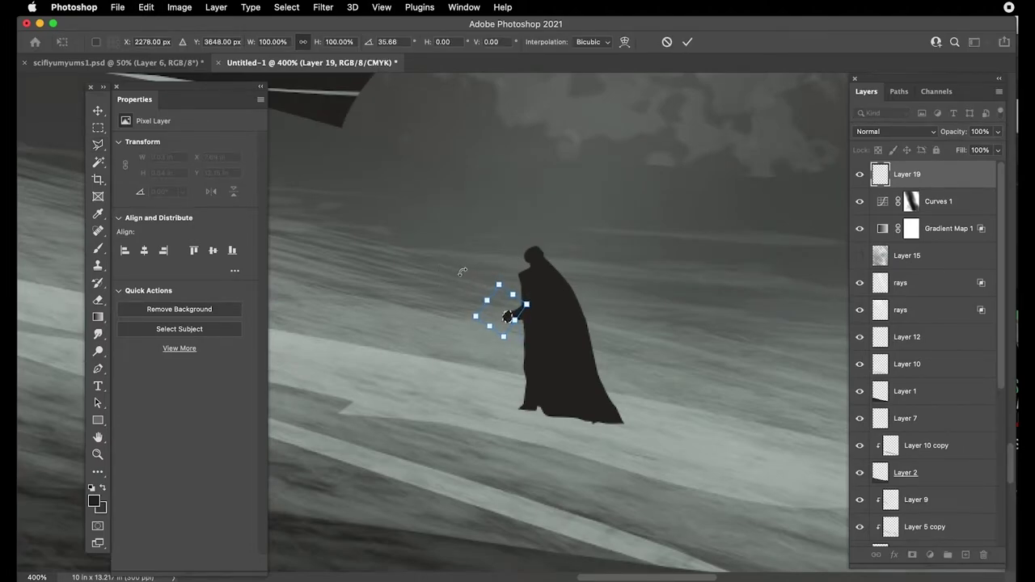
{"action": "key", "text": "Return"}
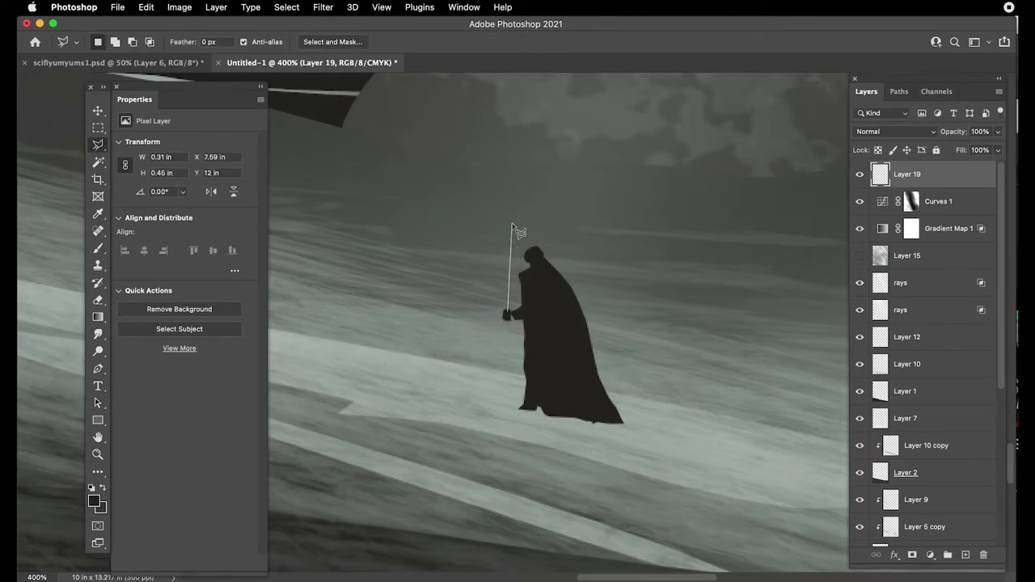
- Outline a thin upright staff through the figure's hand, fill it with the dark colour and deselect
{"action": "left_click", "coordinate": [511, 234]}
{"action": "left_click", "coordinate": [507, 315]}
{"action": "key", "text": "alt+BackSpace"}
{"action": "key", "text": "ctrl+d"}
- Lasso a cast shadow shape about 0.43 by 0.12 in from the staff's base along the cloak's hem
{"action": "key", "text": "r"}
{"action": "left_click_drag", "start_coordinate": [439, 401], "coordinate": [457, 307]}
{"action": "key", "text": "super+minus"}
{"action": "left_click_drag", "start_coordinate": [468, 373], "coordinate": [591, 330]}
{"action": "key", "text": "l"}
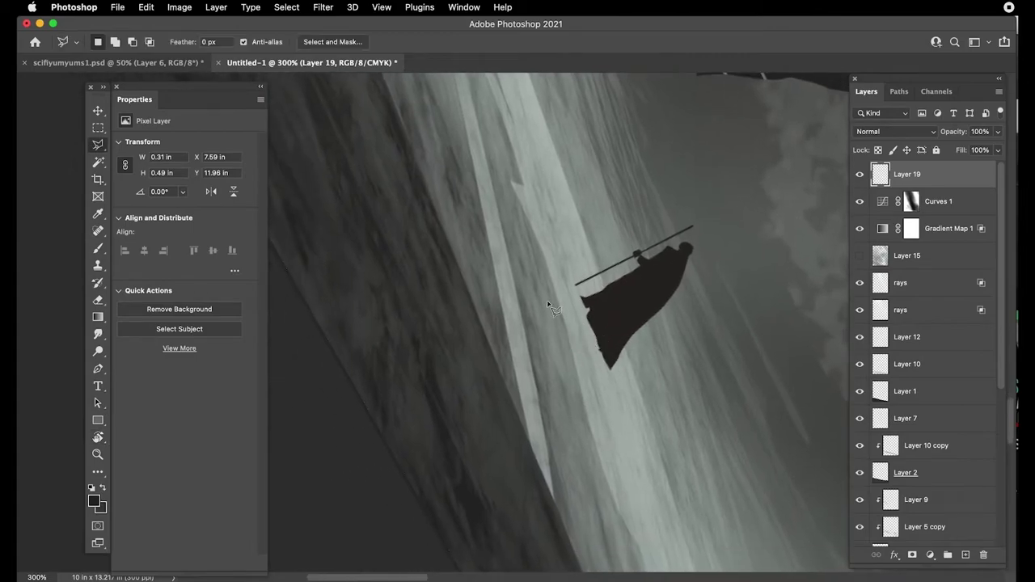
{"action": "left_click", "coordinate": [576, 288]}
{"action": "key", "text": "shift+l"}
{"action": "mouse_move", "coordinate": [574, 288]}
{"action": "left_mouse_down"}
{"action": "mouse_move", "coordinate": [614, 405]}
{"action": "mouse_move", "coordinate": [590, 307]}
{"action": "left_mouse_up"}
{"action": "mouse_move", "coordinate": [606, 367]}
{"action": "left_mouse_down"}
{"action": "mouse_move", "coordinate": [614, 393]}
{"action": "mouse_move", "coordinate": [584, 339]}
{"action": "left_mouse_up"}
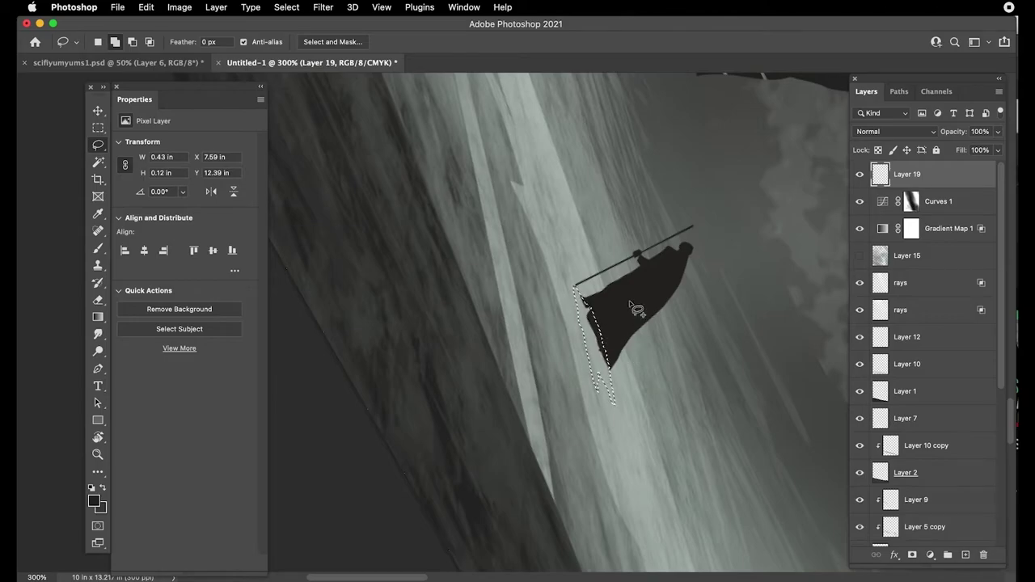
- Add a layer beneath the figure, fill the shadow selection with the dark colour, deselect and set the layer's opacity to 77%
{"action": "left_click", "coordinate": [929, 201]}
{"action": "left_click", "coordinate": [965, 555]}
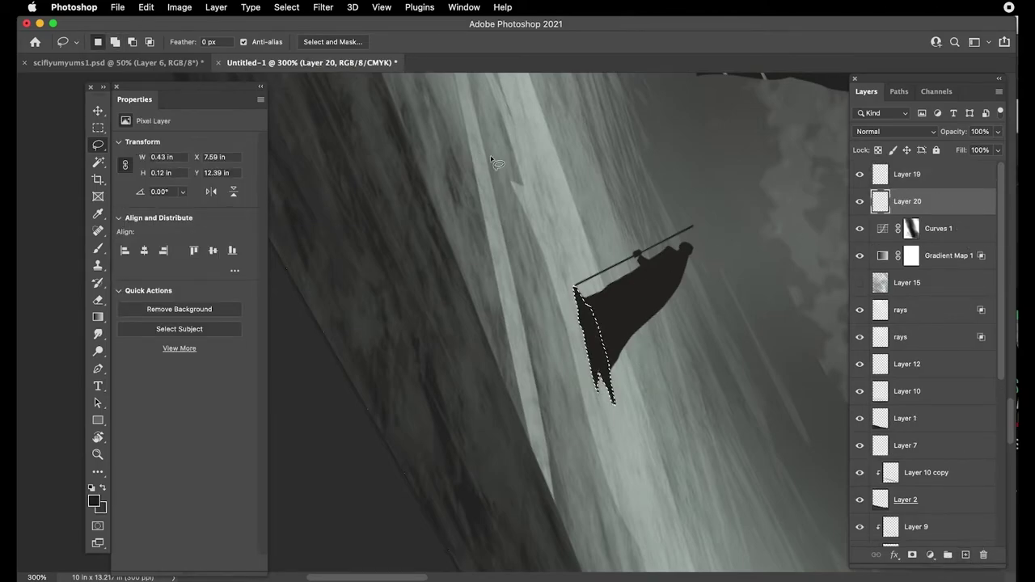
{"action": "key", "text": "super+s"}
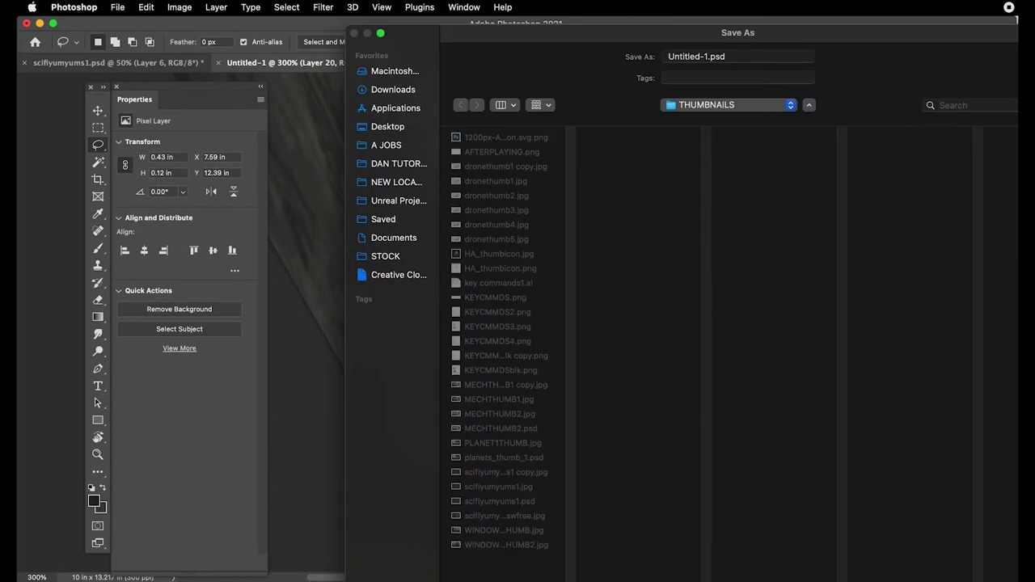
{"action": "key", "text": "Escape"}
{"action": "key", "text": "super+d"}
{"action": "key", "text": "r"}
{"action": "key", "text": "Escape"}
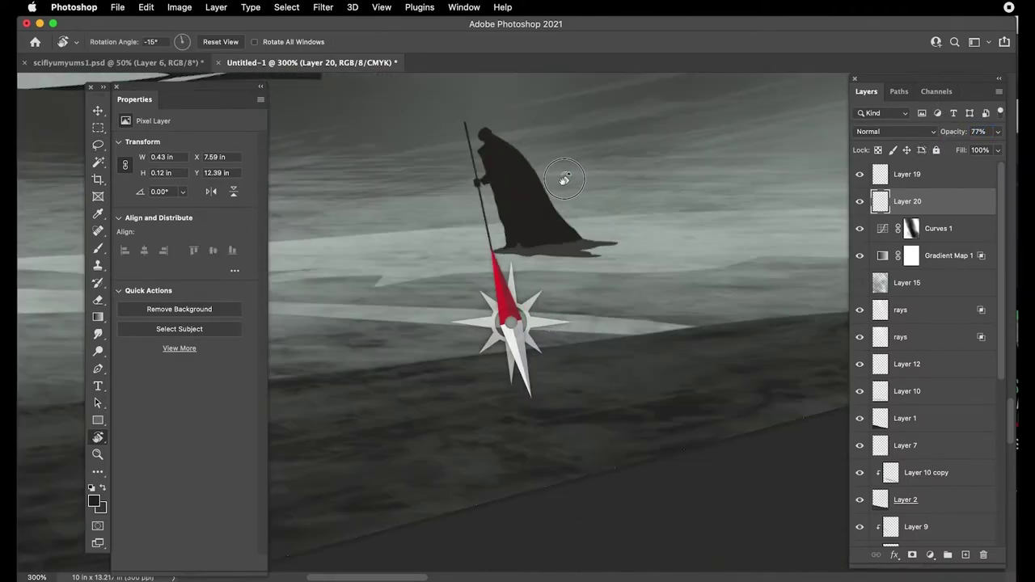
- Select Layer 19 and cut away small lassoed areas around the figure's head and neck to shape a face profile and collar
{"action": "key", "text": "super+0"}
{"action": "left_click_drag", "start_coordinate": [561, 358], "coordinate": [524, 327]}
{"action": "key", "text": "super+space"}
{"action": "key", "text": "super+space"}
{"action": "left_click_drag", "start_coordinate": [566, 473], "coordinate": [601, 358]}
{"action": "key", "text": "l"}
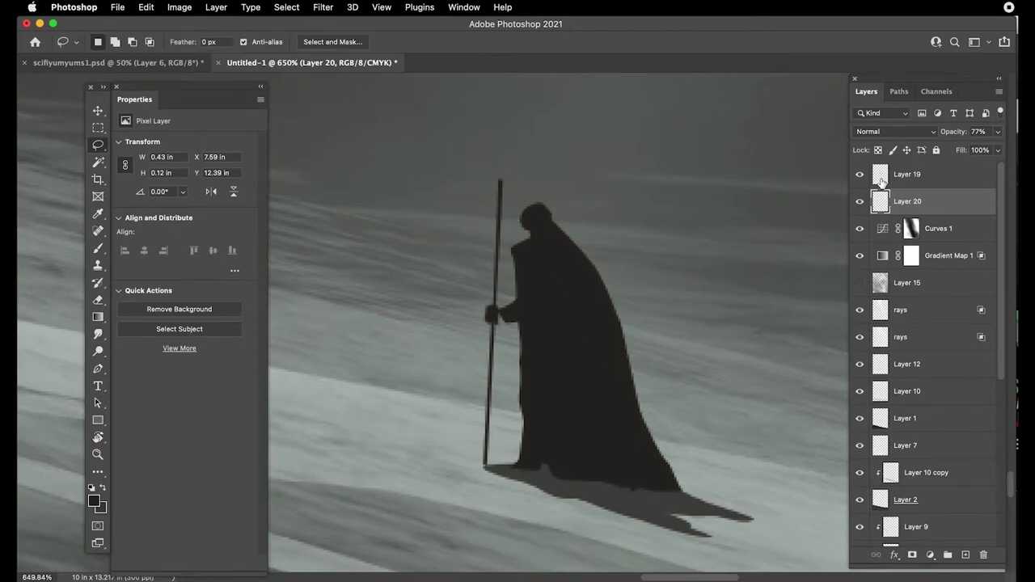
{"action": "key", "text": "alt+bracketright"}
{"action": "mouse_move", "coordinate": [530, 237]}
{"action": "left_mouse_down"}
{"action": "mouse_move", "coordinate": [540, 217]}
{"action": "mouse_move", "coordinate": [526, 231]}
{"action": "mouse_move", "coordinate": [518, 206]}
{"action": "mouse_move", "coordinate": [528, 259]}
{"action": "mouse_move", "coordinate": [514, 292]}
{"action": "mouse_move", "coordinate": [505, 234]}
{"action": "mouse_move", "coordinate": [568, 239]}
{"action": "mouse_move", "coordinate": [585, 256]}
{"action": "mouse_move", "coordinate": [589, 201]}
{"action": "left_mouse_up"}
{"action": "key", "text": "BackSpace"}
{"action": "left_click", "coordinate": [515, 158]}
{"action": "key", "text": "BackSpace"}
{"action": "left_click", "coordinate": [520, 173]}
{"action": "key", "text": "BackSpace"}
{"action": "left_click", "coordinate": [577, 187]}
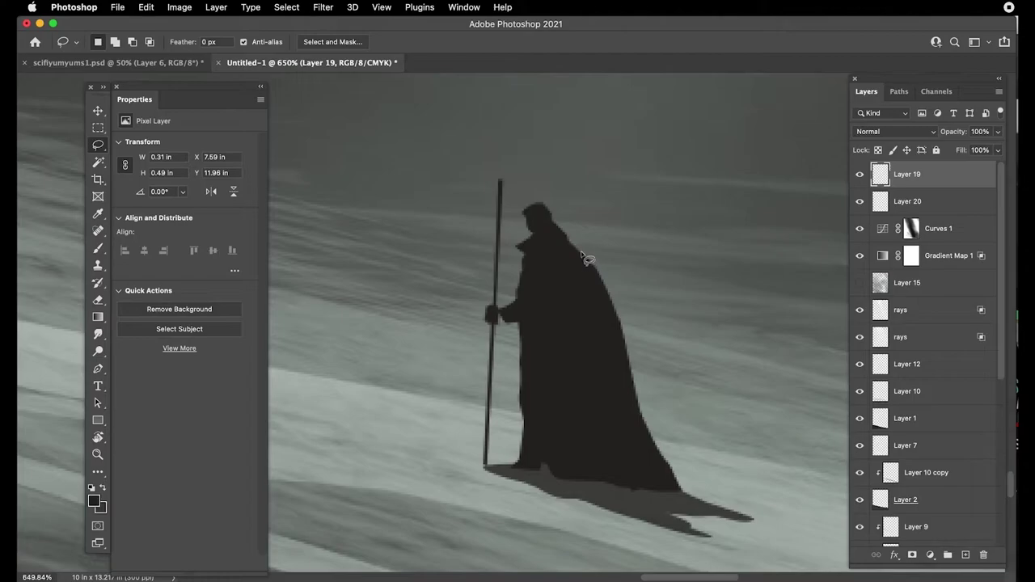
- Lasso small areas along the cloak's front edge, fill them with the dark colour and deselect
{"action": "mouse_move", "coordinate": [523, 375]}
{"action": "left_mouse_down"}
{"action": "mouse_move", "coordinate": [523, 426]}
{"action": "mouse_move", "coordinate": [529, 375]}
{"action": "left_mouse_up"}
{"action": "key", "text": "alt+BackSpace"}
{"action": "key", "text": "super+d"}
{"action": "mouse_move", "coordinate": [502, 315]}
{"action": "left_mouse_down"}
{"action": "mouse_move", "coordinate": [510, 327]}
{"action": "mouse_move", "coordinate": [508, 318]}
{"action": "left_mouse_up"}
{"action": "key", "text": "Return"}
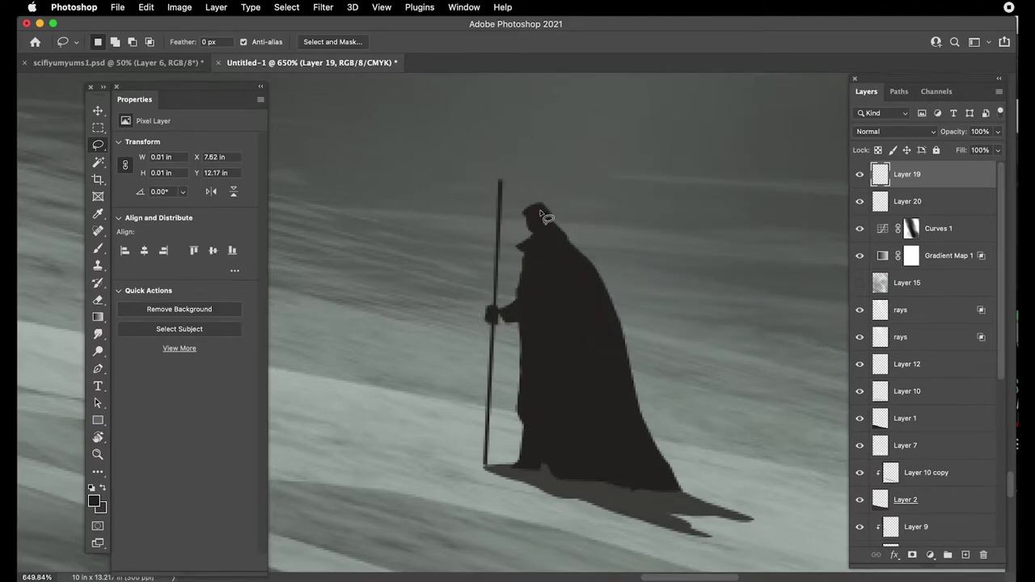
- Lasso a cap about 0.07 by 0.04 in on the figure's head, fill it with the dark colour and deselect
{"action": "mouse_move", "coordinate": [529, 209]}
{"action": "left_mouse_down"}
{"action": "mouse_move", "coordinate": [517, 201]}
{"action": "mouse_move", "coordinate": [545, 191]}
{"action": "mouse_move", "coordinate": [561, 212]}
{"action": "mouse_move", "coordinate": [512, 194]}
{"action": "mouse_move", "coordinate": [539, 185]}
{"action": "mouse_move", "coordinate": [561, 212]}
{"action": "left_mouse_up"}
{"action": "key", "text": "alt+BackSpace"}
{"action": "key", "text": "super+d"}
{"action": "key", "text": "ctrl+z"}
{"action": "key", "text": "alt+BackSpace"}
{"action": "key", "text": "ctrl+d"}
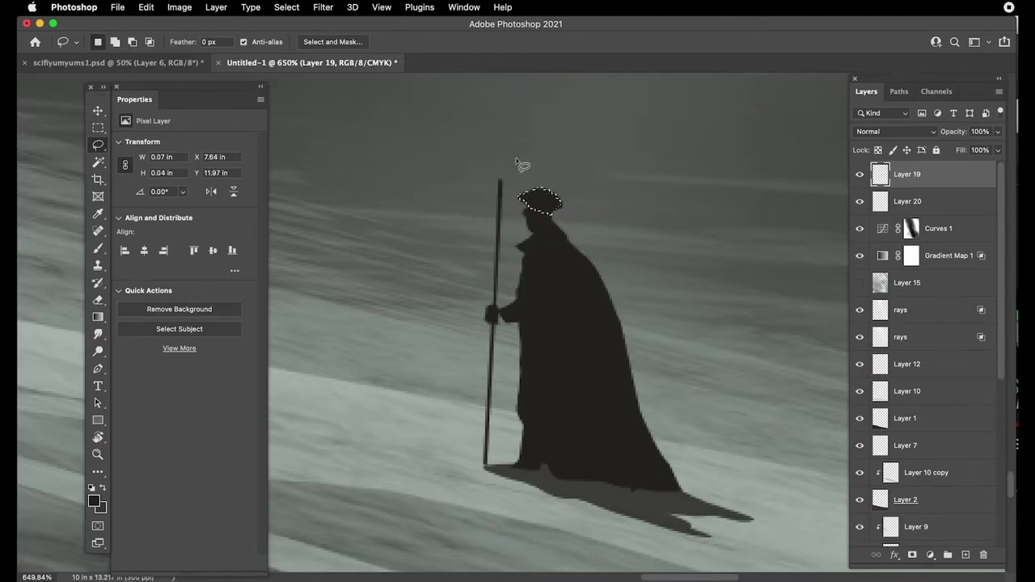
- Lasso a raised collar shape behind the figure's neck, fill it with the dark colour and deselect
{"action": "left_click_drag", "start_coordinate": [552, 220], "coordinate": [561, 252]}
{"action": "key", "text": "alt+BackSpace"}
{"action": "key", "text": "super+d"}
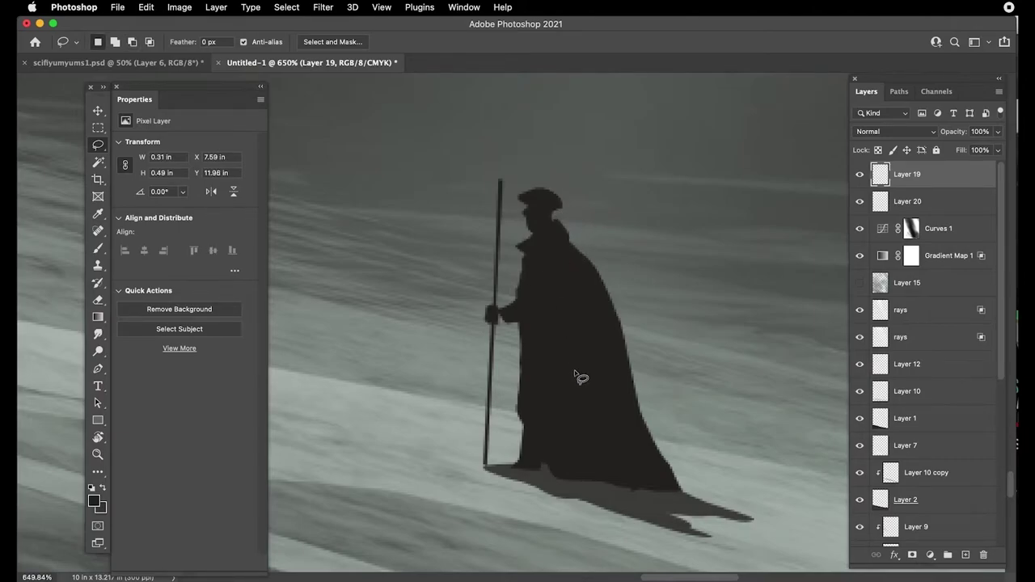
{"action": "left_click_drag", "start_coordinate": [538, 243], "coordinate": [561, 287]}
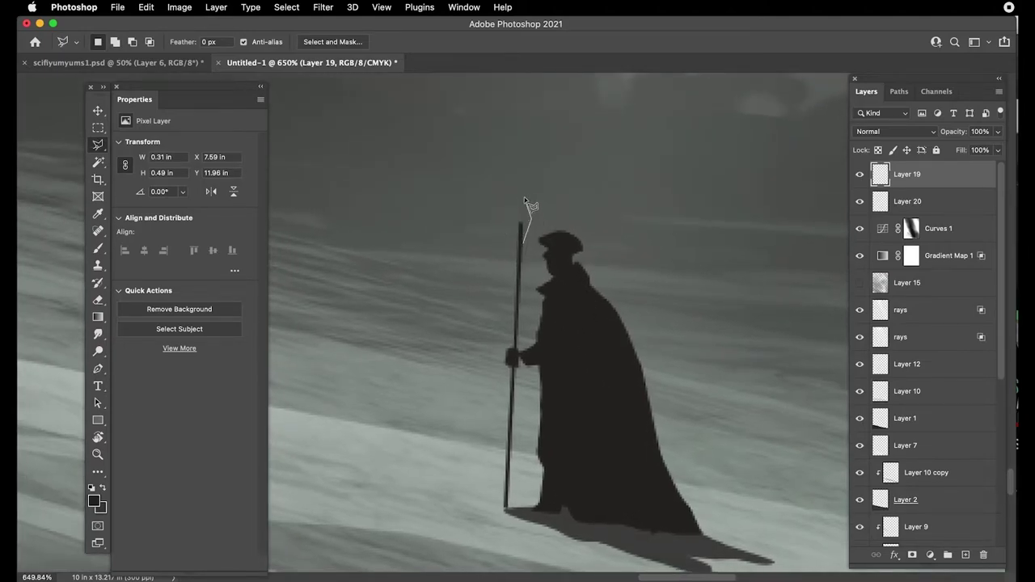
{"action": "left_click", "coordinate": [522, 192]}
{"action": "left_click", "coordinate": [512, 222]}
{"action": "scroll", "coordinate": [524, 257], "scroll_direction": "up", "scroll_amount": 5}
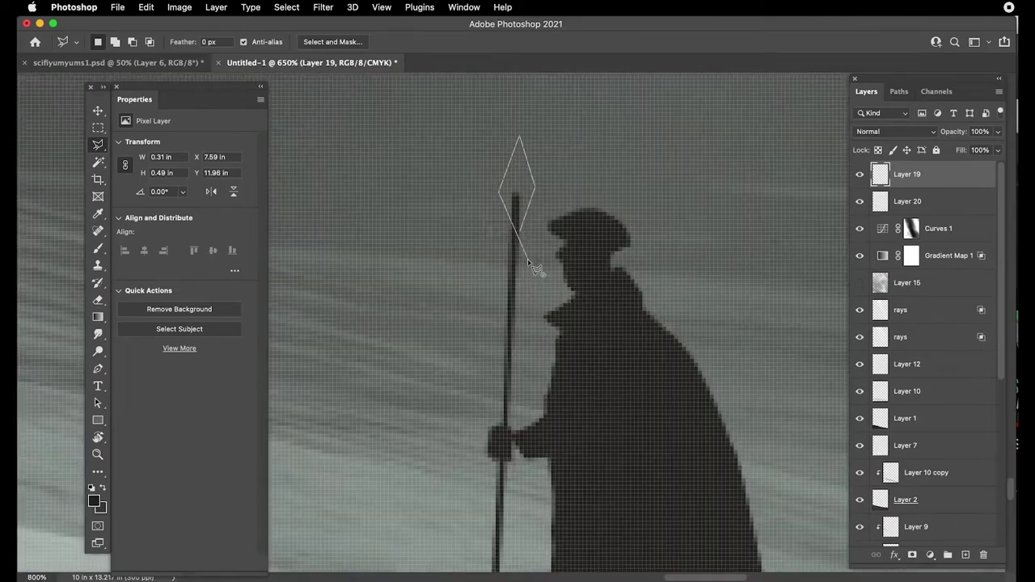
{"action": "scroll", "coordinate": [530, 251], "scroll_direction": "down", "scroll_amount": 2}
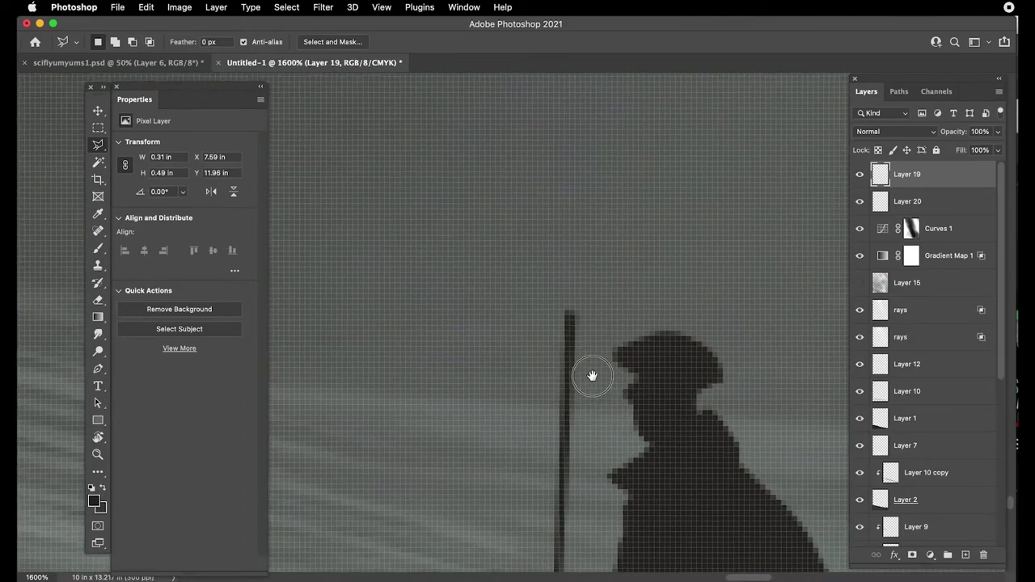
{"action": "key", "text": "super+0"}
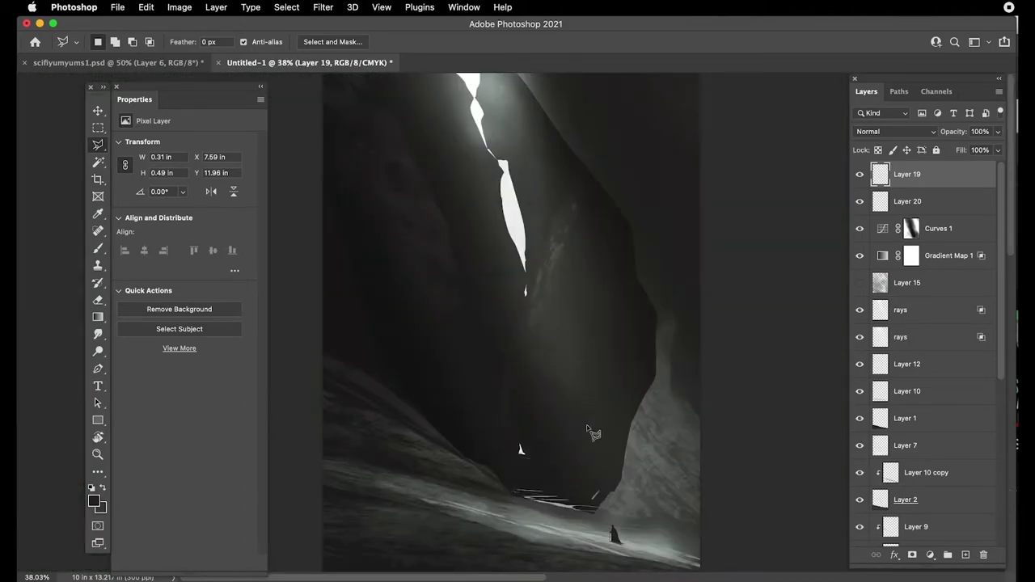
- Outline a narrow pointed spearhead on the staff's upper end, fill it with the dark colour and deselect
{"action": "scroll", "coordinate": [616, 534], "scroll_direction": "up", "scroll_amount": 10}
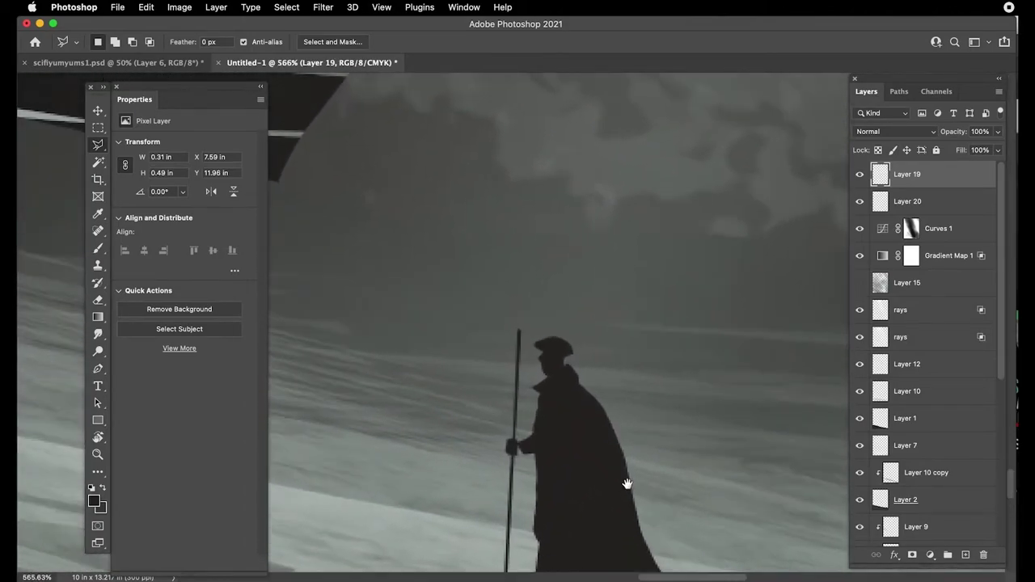
{"action": "left_click_drag", "start_coordinate": [627, 484], "coordinate": [597, 369]}
{"action": "left_click_drag", "start_coordinate": [557, 328], "coordinate": [590, 327]}
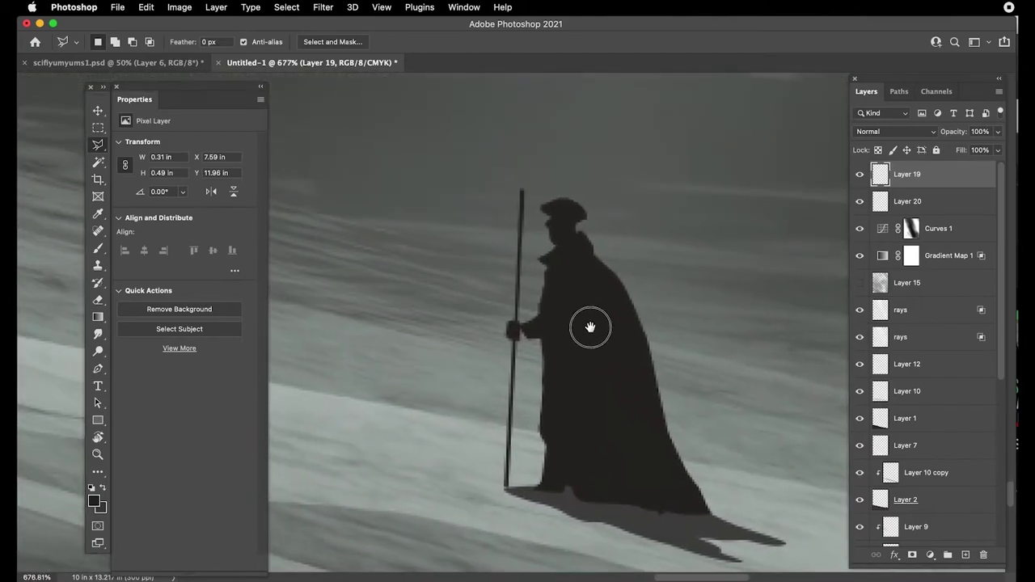
{"action": "left_click", "coordinate": [517, 193]}
{"action": "left_click", "coordinate": [523, 209]}
{"action": "key", "text": "alt+BackSpace"}
{"action": "key", "text": "alt+BackSpace"}
{"action": "key", "text": "super+d"}
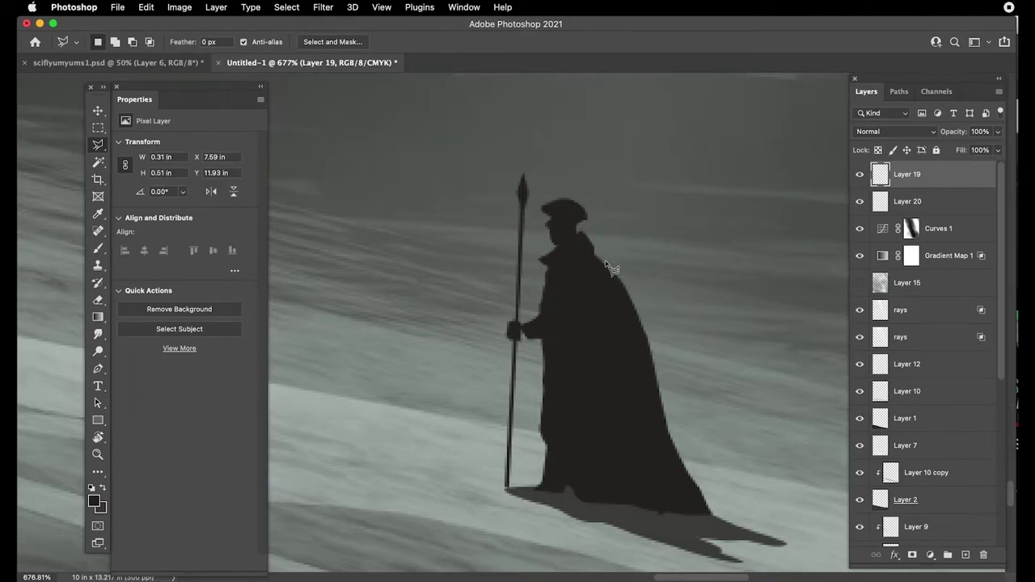
- Lasso a freehand shape about 0.11 by 0.19 in along the cloak's upper back, fill it with the dark colour and deselect
{"action": "key", "text": "shift+l"}
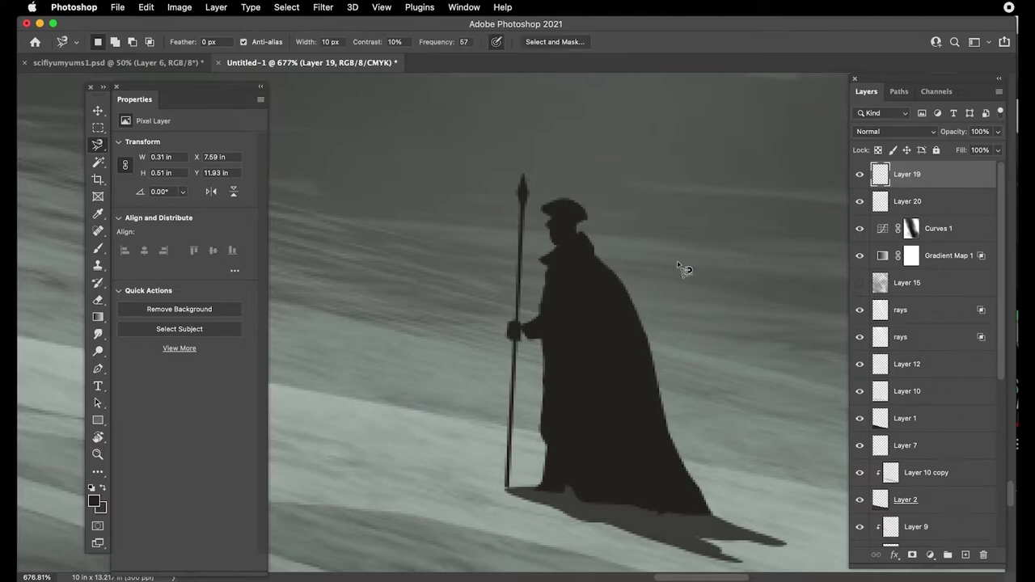
{"action": "left_click", "coordinate": [599, 262]}
{"action": "key", "text": "Escape"}
{"action": "key", "text": "shift+l"}
{"action": "mouse_move", "coordinate": [595, 256]}
{"action": "left_mouse_down"}
{"action": "mouse_move", "coordinate": [647, 300]}
{"action": "mouse_move", "coordinate": [662, 379]}
{"action": "mouse_move", "coordinate": [612, 313]}
{"action": "mouse_move", "coordinate": [597, 260]}
{"action": "left_mouse_up"}
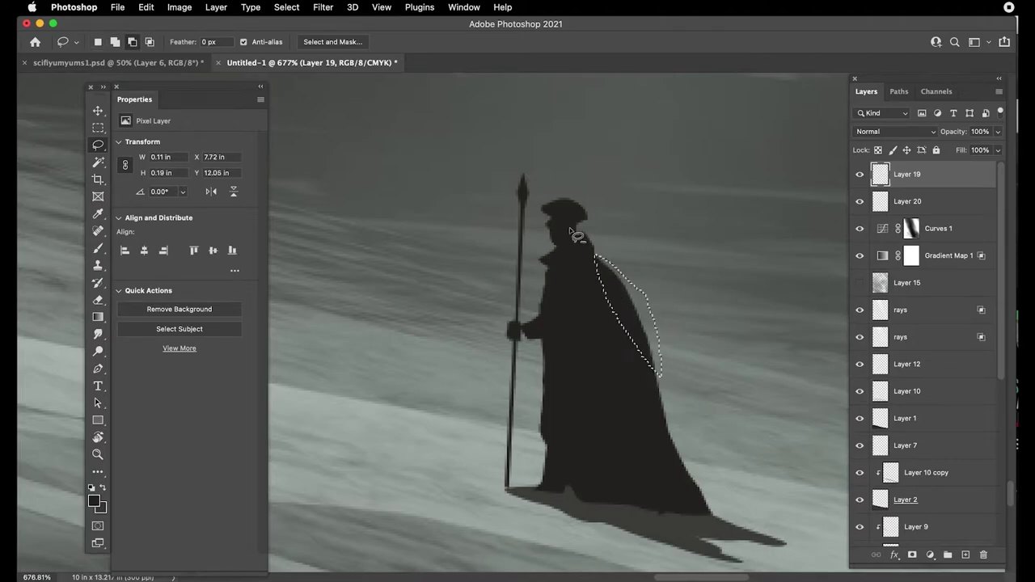
{"action": "key", "text": "alt+BackSpace"}
{"action": "key", "text": "super+d"}
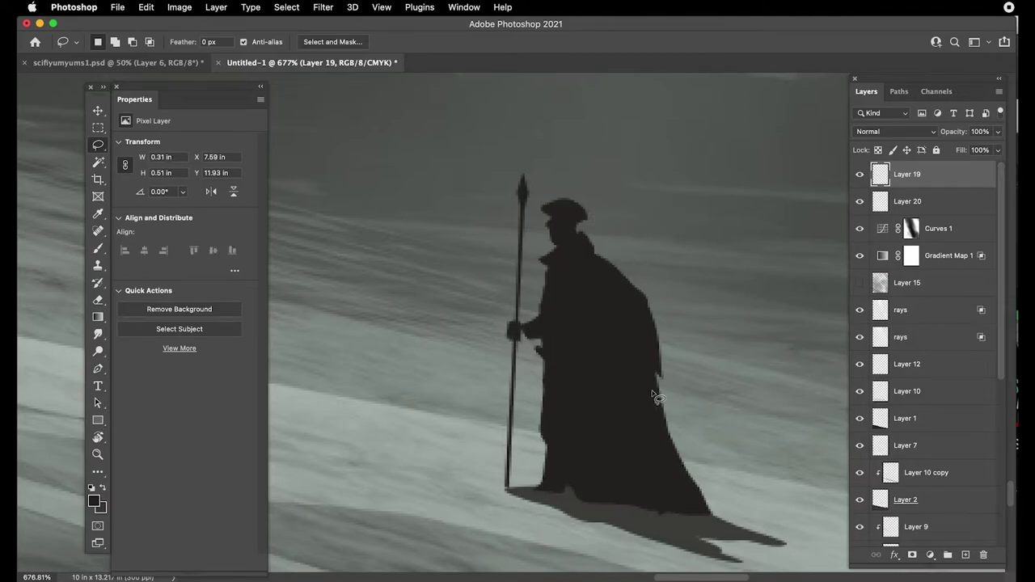
- Try filling a lassoed bulge about 0.09 by 0.09 in on the figure's shoulder, and undo it
{"action": "mouse_move", "coordinate": [596, 256]}
{"action": "left_mouse_down"}
{"action": "mouse_move", "coordinate": [650, 285]}
{"action": "mouse_move", "coordinate": [586, 252]}
{"action": "mouse_move", "coordinate": [639, 277]}
{"action": "mouse_move", "coordinate": [602, 321]}
{"action": "left_mouse_up"}
{"action": "key", "text": "alt+BackSpace"}
{"action": "key", "text": "super+d"}
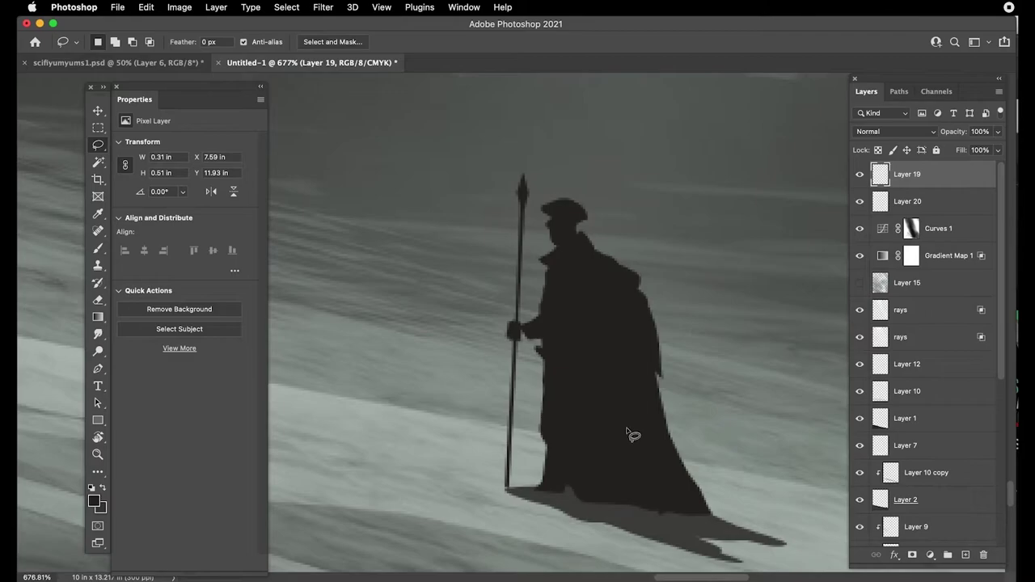
{"action": "key", "text": "super+z"}
{"action": "key", "text": "super+z"}
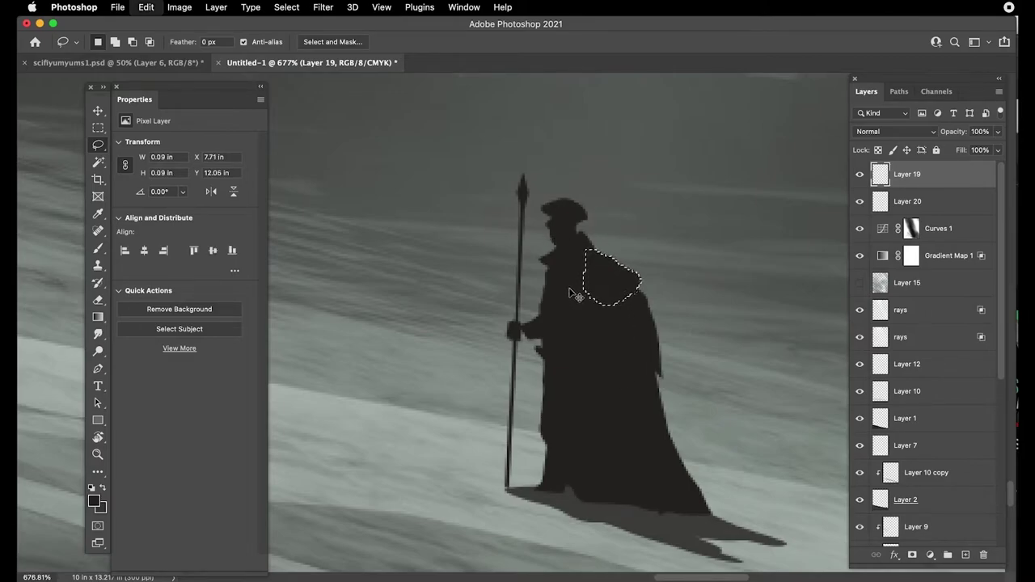
{"action": "key", "text": "ctrl+shift+z"}
{"action": "key", "text": "ctrl+shift+z"}
- Trim the front tip of the cap's brim and fill a small lassoed foot shape at the cloak's front base
{"action": "mouse_move", "coordinate": [548, 218]}
{"action": "left_mouse_down"}
{"action": "mouse_move", "coordinate": [539, 199]}
{"action": "mouse_move", "coordinate": [546, 220]}
{"action": "left_mouse_up"}
{"action": "key", "text": "BackSpace"}
{"action": "key", "text": "super+d"}
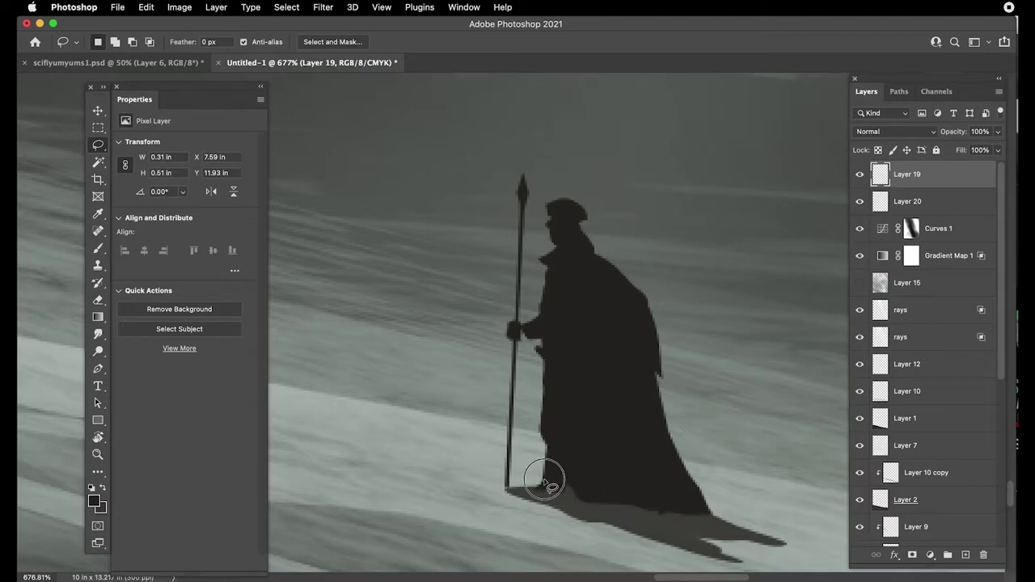
{"action": "left_click_drag", "start_coordinate": [522, 489], "coordinate": [559, 488]}
{"action": "key", "text": "alt+BackSpace"}
{"action": "key", "text": "super+d"}
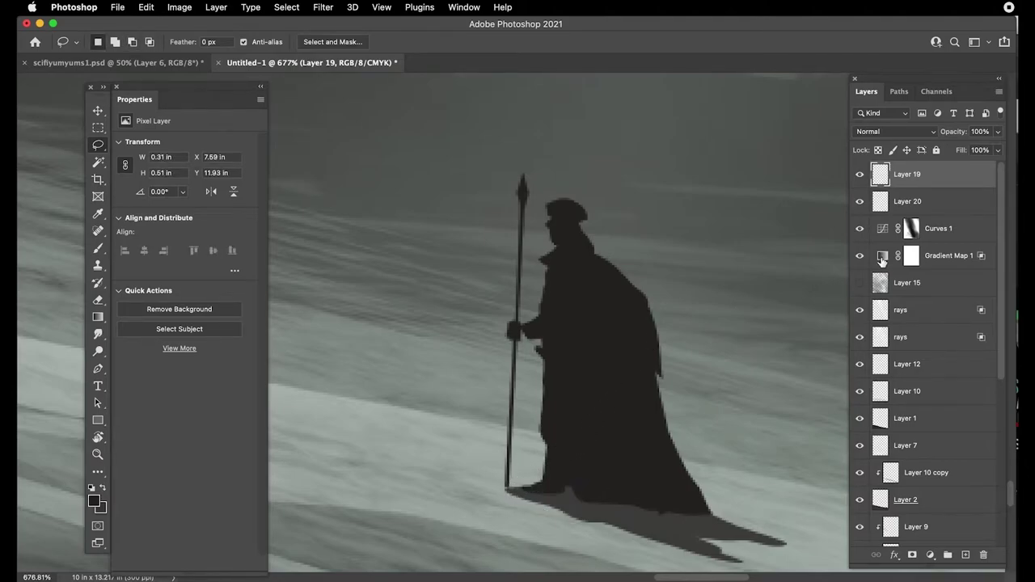
- Add a new layer above Layer 19 and clip it to the figure
{"action": "left_click", "coordinate": [858, 176]}
{"action": "left_click", "coordinate": [858, 175]}
{"action": "left_click", "coordinate": [966, 556]}
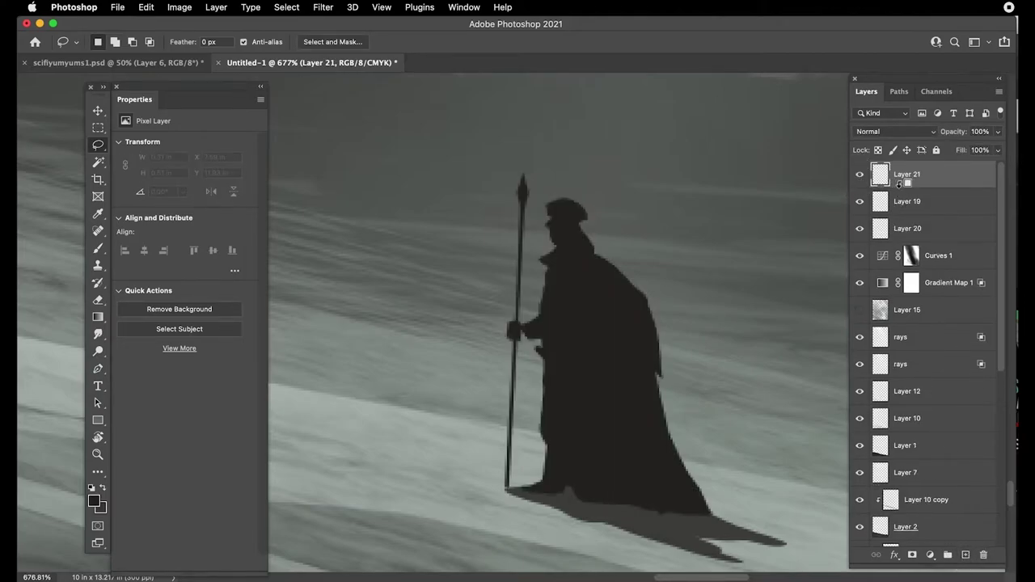
{"action": "left_click", "coordinate": [898, 185], "text": "alt"}
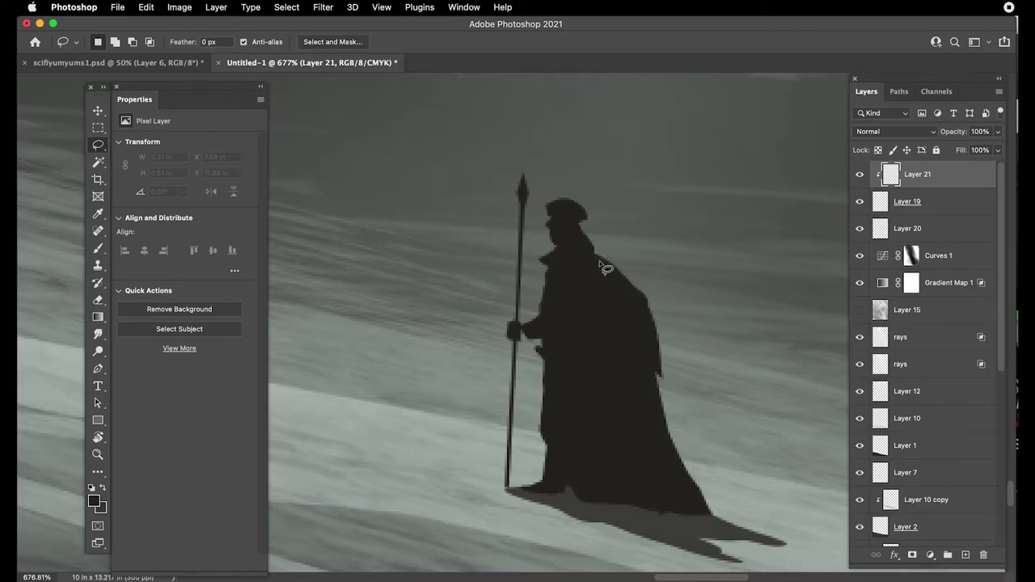
- Lasso highlight areas on the figure's collar, cap, face and upper chest as one combined selection
{"action": "mouse_move", "coordinate": [541, 258]}
{"action": "left_mouse_down"}
{"action": "mouse_move", "coordinate": [578, 239]}
{"action": "mouse_move", "coordinate": [572, 257]}
{"action": "left_mouse_up"}
{"action": "left_click_drag", "start_coordinate": [571, 260], "coordinate": [693, 380]}
{"action": "key", "text": "super+plus"}
{"action": "left_click_drag", "start_coordinate": [750, 361], "coordinate": [722, 282]}
{"action": "left_click", "coordinate": [723, 282]}
{"action": "mouse_move", "coordinate": [634, 312]}
{"action": "left_mouse_down"}
{"action": "mouse_move", "coordinate": [671, 284]}
{"action": "mouse_move", "coordinate": [646, 300]}
{"action": "left_mouse_up"}
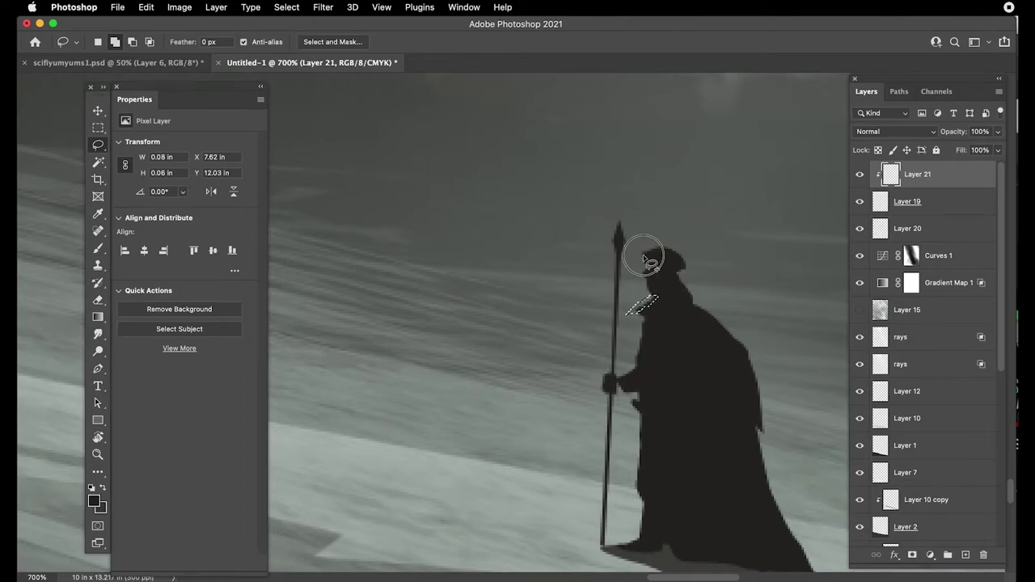
{"action": "mouse_move", "coordinate": [668, 258]}
{"action": "left_mouse_down"}
{"action": "mouse_move", "coordinate": [655, 235]}
{"action": "mouse_move", "coordinate": [630, 240]}
{"action": "left_mouse_up"}
{"action": "left_click_drag", "start_coordinate": [648, 275], "coordinate": [646, 272]}
{"action": "left_click_drag", "start_coordinate": [643, 324], "coordinate": [651, 323]}
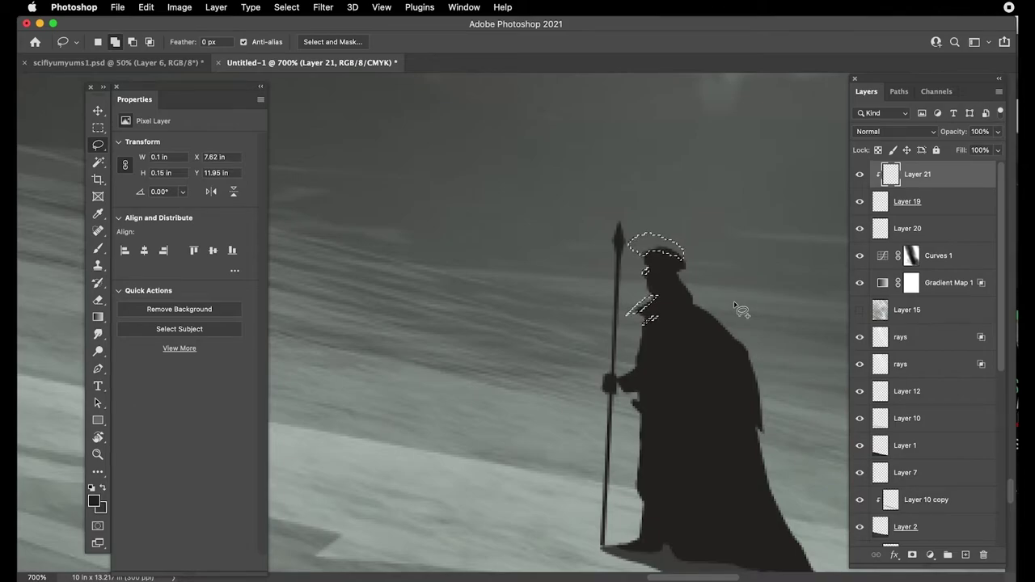
- Add highlight slivers on the shoulder, hand, cloak front and spearhead to the selection, about 0.21 by 0.38 in overall
{"action": "left_click", "coordinate": [696, 305]}
{"action": "mouse_move", "coordinate": [702, 311]}
{"action": "left_mouse_down"}
{"action": "mouse_move", "coordinate": [736, 364]}
{"action": "mouse_move", "coordinate": [722, 328]}
{"action": "mouse_move", "coordinate": [745, 352]}
{"action": "left_mouse_up"}
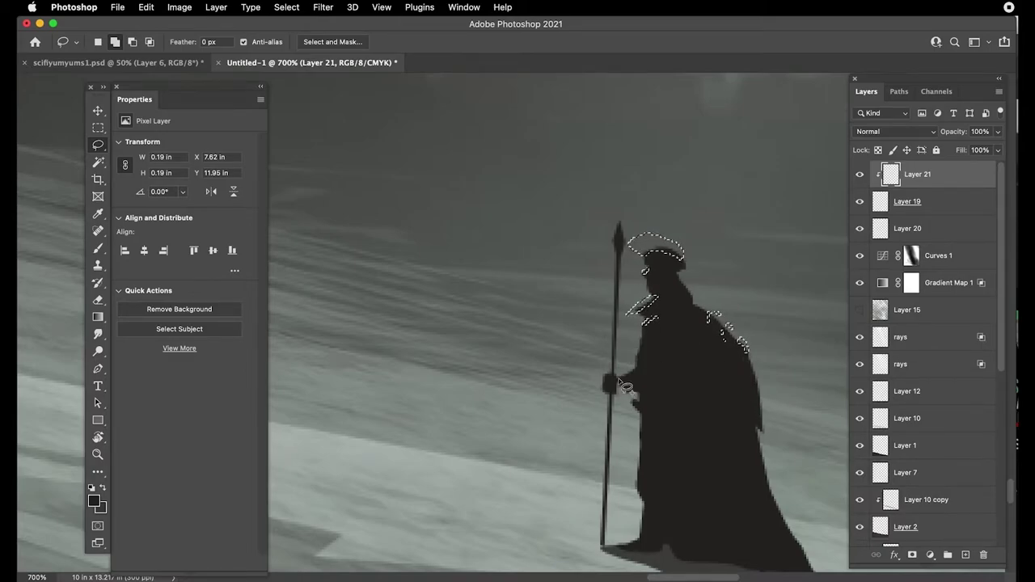
{"action": "mouse_move", "coordinate": [612, 382]}
{"action": "left_mouse_down"}
{"action": "mouse_move", "coordinate": [603, 374]}
{"action": "mouse_move", "coordinate": [659, 474]}
{"action": "mouse_move", "coordinate": [652, 439]}
{"action": "mouse_move", "coordinate": [652, 450]}
{"action": "left_mouse_up"}
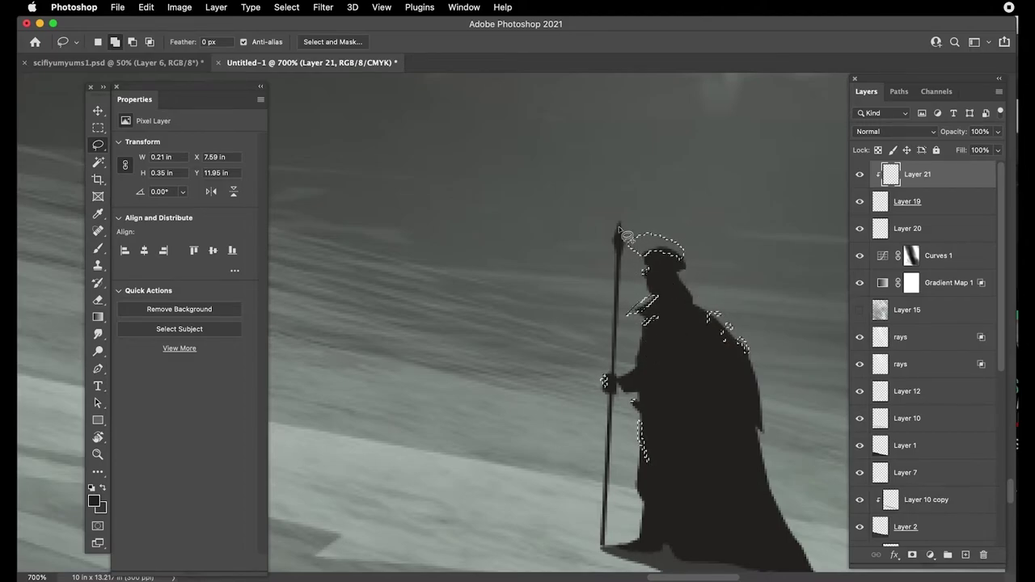
{"action": "left_click_drag", "start_coordinate": [618, 238], "coordinate": [621, 243]}
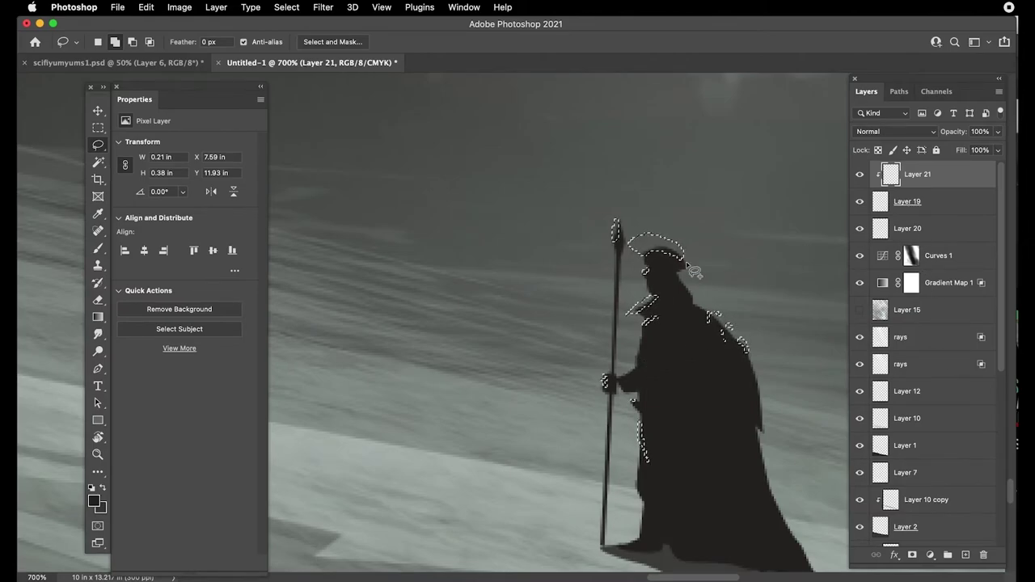
- Sample a mid gray from the background, fill the selected highlights on Layer 21 and deselect
{"action": "key", "text": "i"}
{"action": "left_click", "coordinate": [579, 253]}
{"action": "key", "text": "super+minus"}
{"action": "key", "text": "super+minus"}
{"action": "key", "text": "super+minus"}
{"action": "key", "text": "super+minus"}
{"action": "key", "text": "super+minus"}
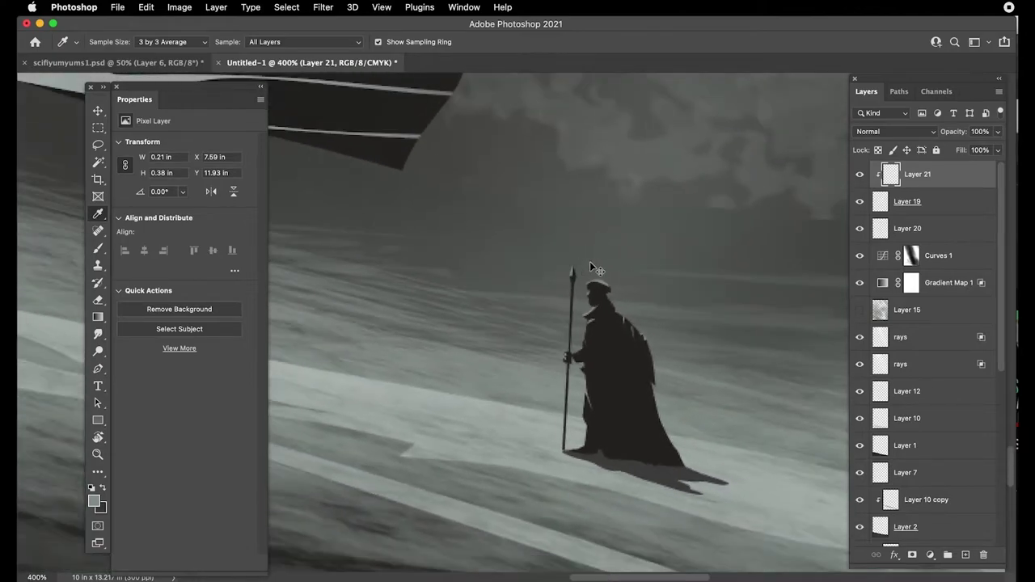
{"action": "key", "text": "super+plus"}
{"action": "key", "text": "super+plus"}
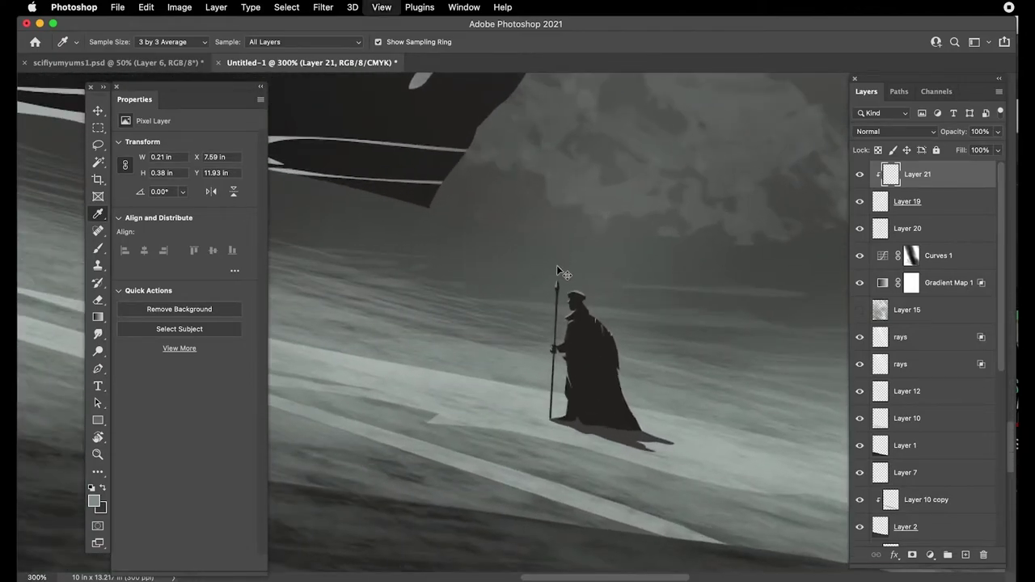
- Add a clipped layer directly above Layer 19 and set up a soft brush at 50 px
{"action": "left_click", "coordinate": [950, 206]}
{"action": "left_click", "coordinate": [966, 555]}
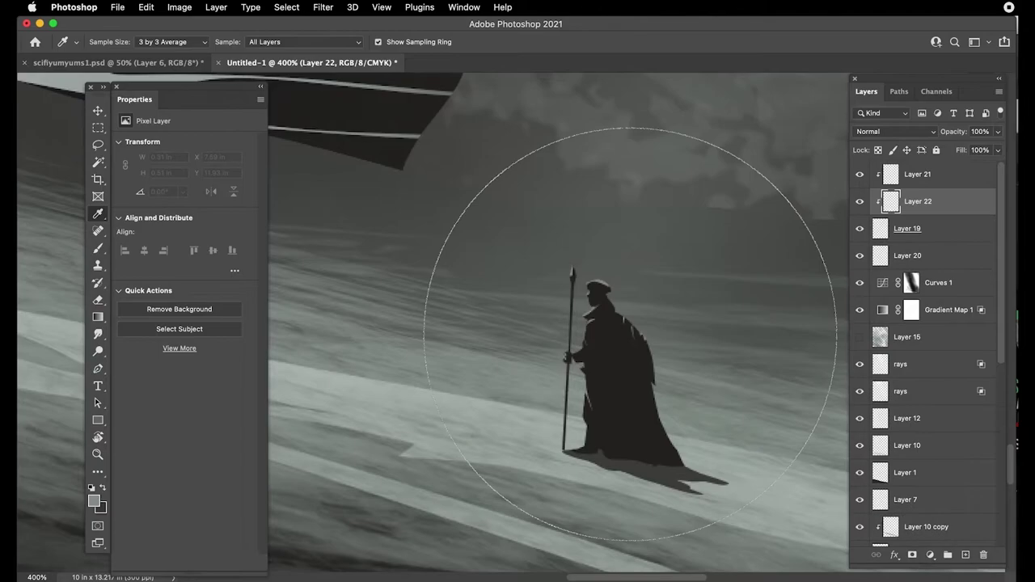
{"action": "key", "text": "b"}
{"action": "right_click", "coordinate": [594, 265]}
{"action": "left_click", "coordinate": [514, 166]}
{"action": "left_click", "coordinate": [546, 202]}
{"action": "key", "text": "super+z"}
{"action": "key", "text": "bracketleft"}
{"action": "key", "text": "bracketleft"}
{"action": "key", "text": "bracketleft"}
{"action": "key", "text": "bracketleft"}
{"action": "key", "text": "bracketleft"}
{"action": "key", "text": "bracketleft"}
{"action": "key", "text": "bracketleft"}
{"action": "key", "text": "bracketleft"}
{"action": "key", "text": "bracketleft"}
{"action": "key", "text": "bracketleft"}
{"action": "key", "text": "bracketleft"}
{"action": "key", "text": "bracketleft"}
{"action": "key", "text": "bracketleft"}
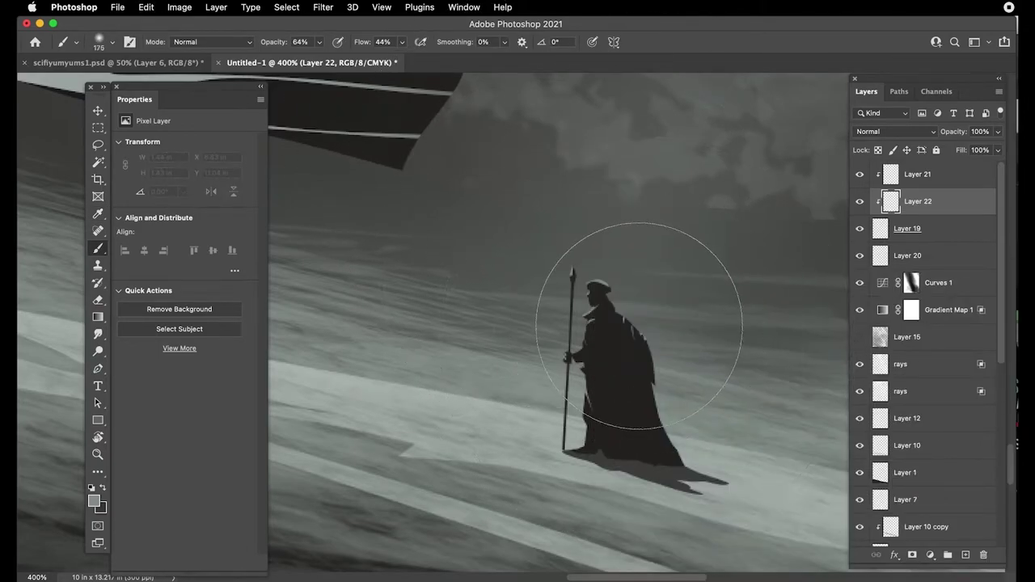
- Reduce the brush to 20 px and paint faint gray light on the figure's arm, cap and cloak front
{"action": "left_click_drag", "start_coordinate": [646, 353], "coordinate": [631, 323]}
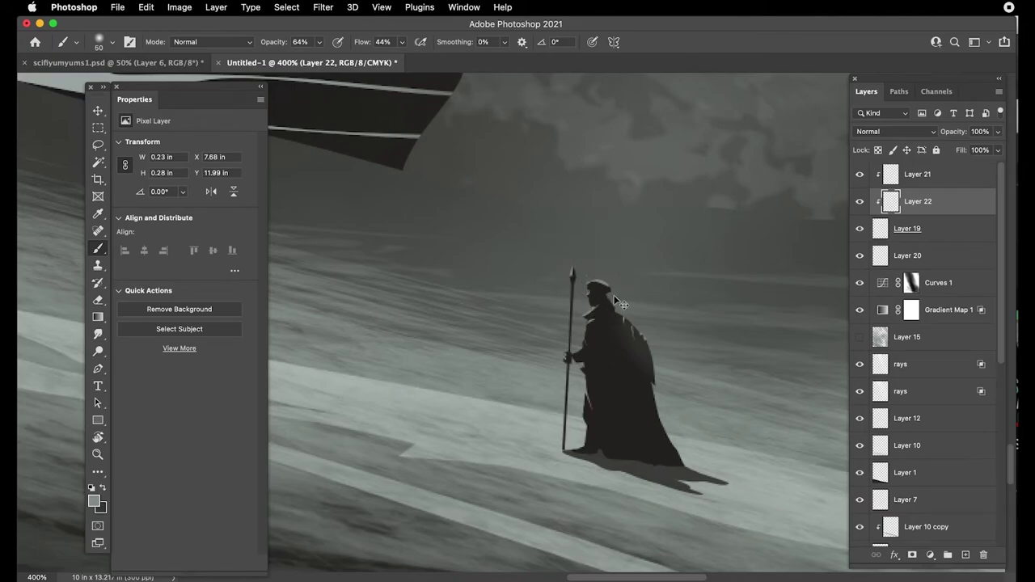
{"action": "key", "text": "ctrl+z"}
{"action": "key", "text": "bracketleft"}
{"action": "key", "text": "bracketleft"}
{"action": "key", "text": "bracketleft"}
{"action": "left_click_drag", "start_coordinate": [587, 326], "coordinate": [586, 344]}
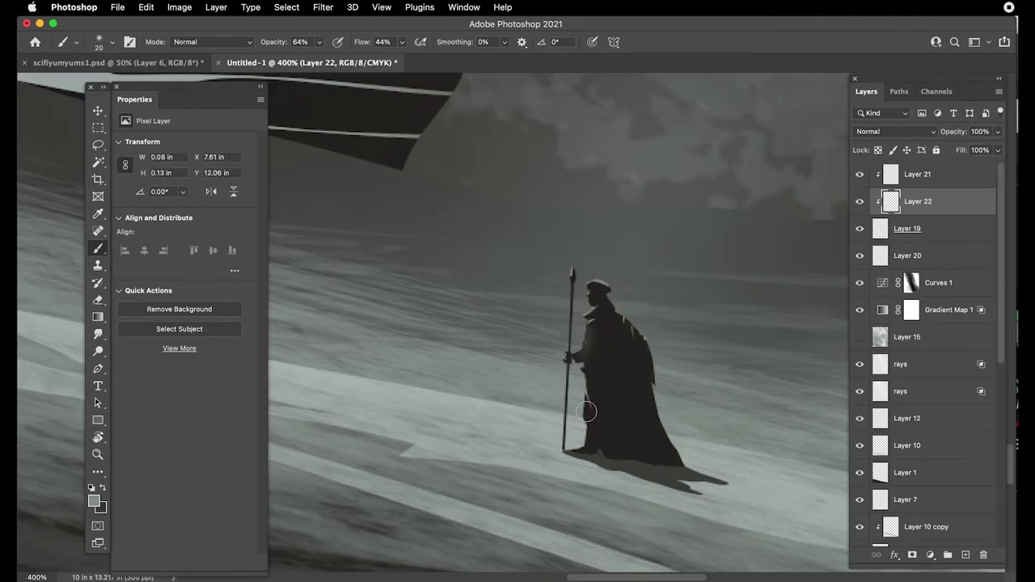
{"action": "left_click", "coordinate": [594, 283]}
{"action": "left_click_drag", "start_coordinate": [583, 414], "coordinate": [584, 381]}
- Lasso a panel about 0.1 by 0.19 in on the cloak's back, brush soft gray light inside it and deselect
{"action": "key", "text": "l"}
{"action": "mouse_move", "coordinate": [624, 322]}
{"action": "left_mouse_down"}
{"action": "mouse_move", "coordinate": [655, 392]}
{"action": "mouse_move", "coordinate": [629, 333]}
{"action": "left_mouse_up"}
{"action": "key", "text": "b"}
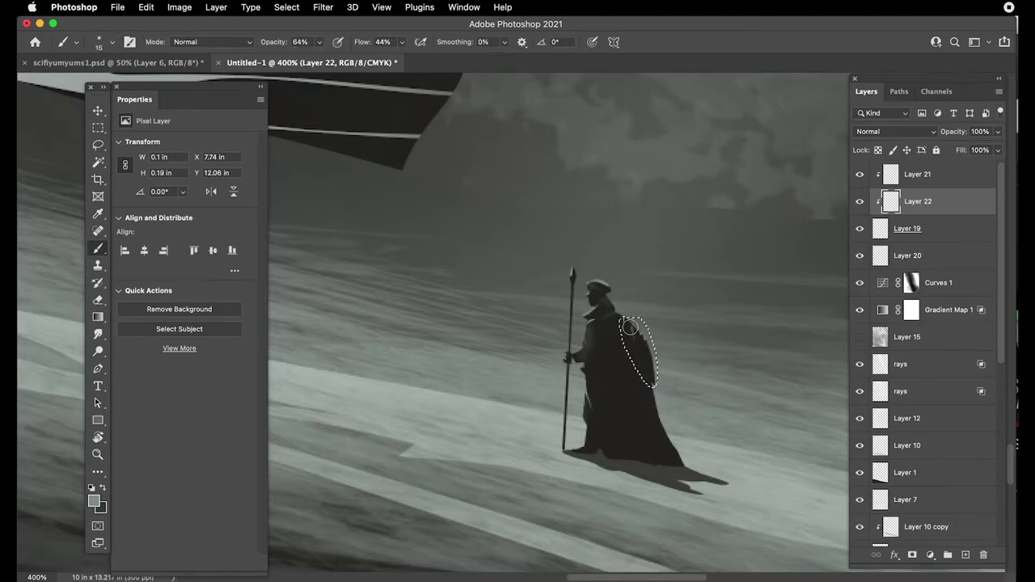
{"action": "mouse_move", "coordinate": [656, 373]}
{"action": "left_mouse_down"}
{"action": "mouse_move", "coordinate": [645, 333]}
{"action": "mouse_move", "coordinate": [647, 364]}
{"action": "left_mouse_up"}
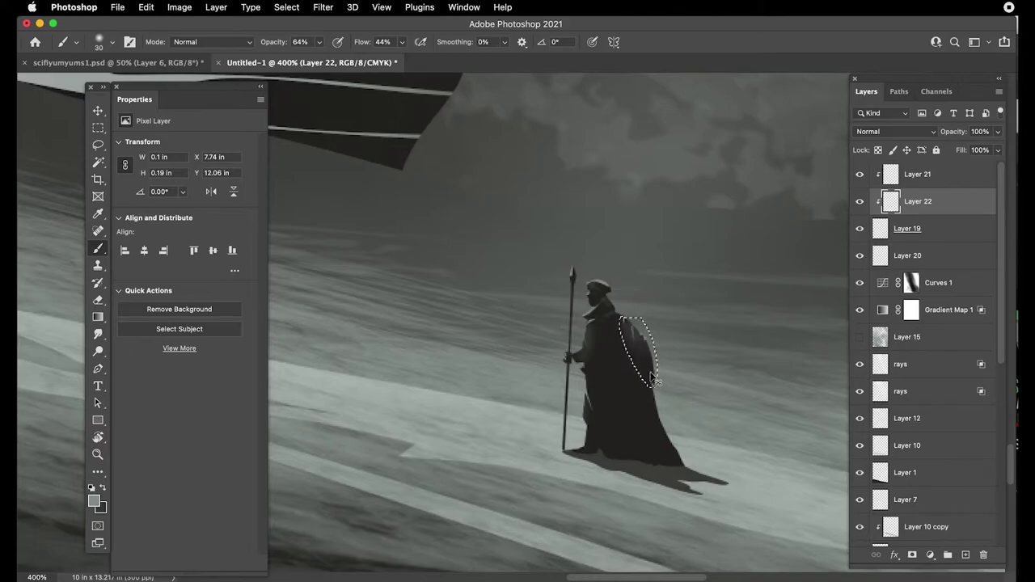
{"action": "key", "text": "super+d"}
- Sample dark and gray tones from the figure and touch up its cloak and shoulder with a 2 px brush
{"action": "left_click", "coordinate": [633, 338]}
{"action": "left_click_drag", "start_coordinate": [604, 261], "coordinate": [612, 270]}
{"action": "key", "text": "i"}
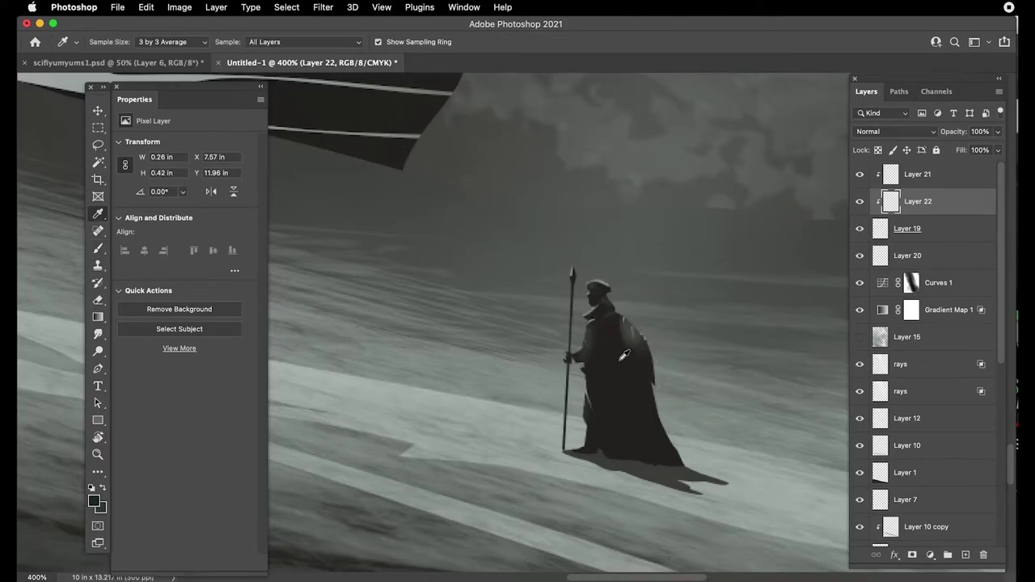
{"action": "key", "text": "b"}
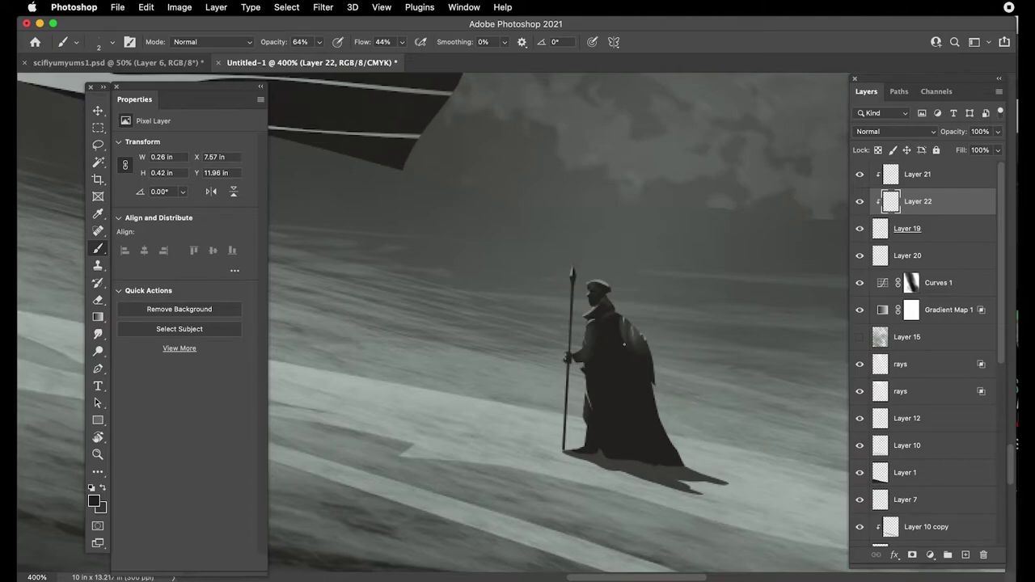
{"action": "key", "text": "i"}
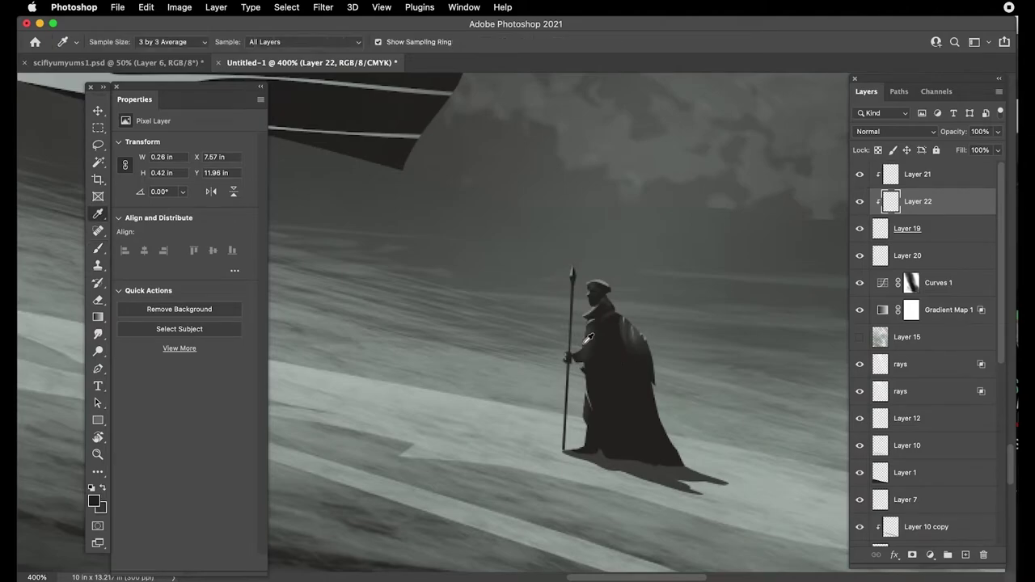
{"action": "key", "text": "b"}
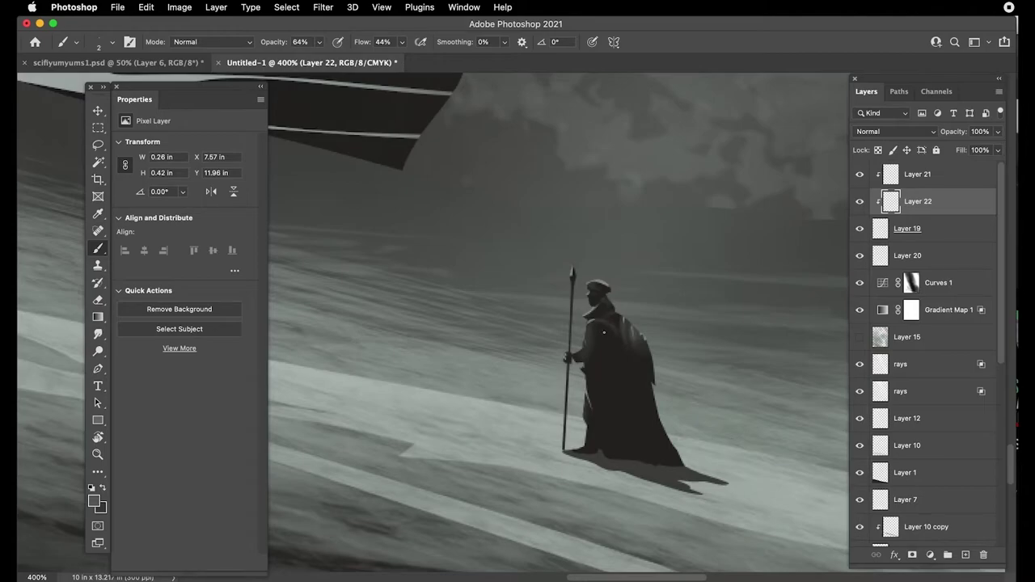
- Add a Curves adjustment above Layer 21 and darken the midtones with input 127 and output 97
{"action": "key", "text": "super+minus"}
{"action": "key", "text": "super+minus"}
{"action": "key", "text": "super+minus"}
{"action": "mouse_move", "coordinate": [460, 261]}
{"action": "left_mouse_down"}
{"action": "mouse_move", "coordinate": [494, 292]}
{"action": "mouse_move", "coordinate": [518, 340]}
{"action": "left_mouse_up"}
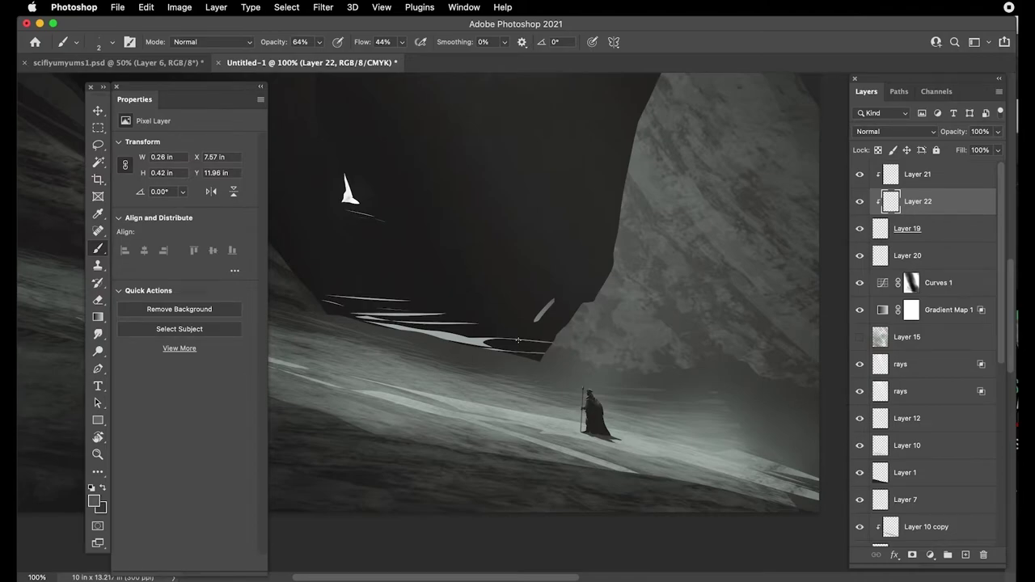
{"action": "key", "text": "super+0"}
{"action": "mouse_move", "coordinate": [583, 433]}
{"action": "left_mouse_down"}
{"action": "mouse_move", "coordinate": [573, 413]}
{"action": "mouse_move", "coordinate": [580, 424]}
{"action": "left_mouse_up"}
{"action": "key", "text": "super+minus"}
{"action": "mouse_move", "coordinate": [537, 330]}
{"action": "left_mouse_down"}
{"action": "mouse_move", "coordinate": [545, 355]}
{"action": "mouse_move", "coordinate": [547, 346]}
{"action": "left_mouse_up"}
{"action": "left_click", "coordinate": [947, 174]}
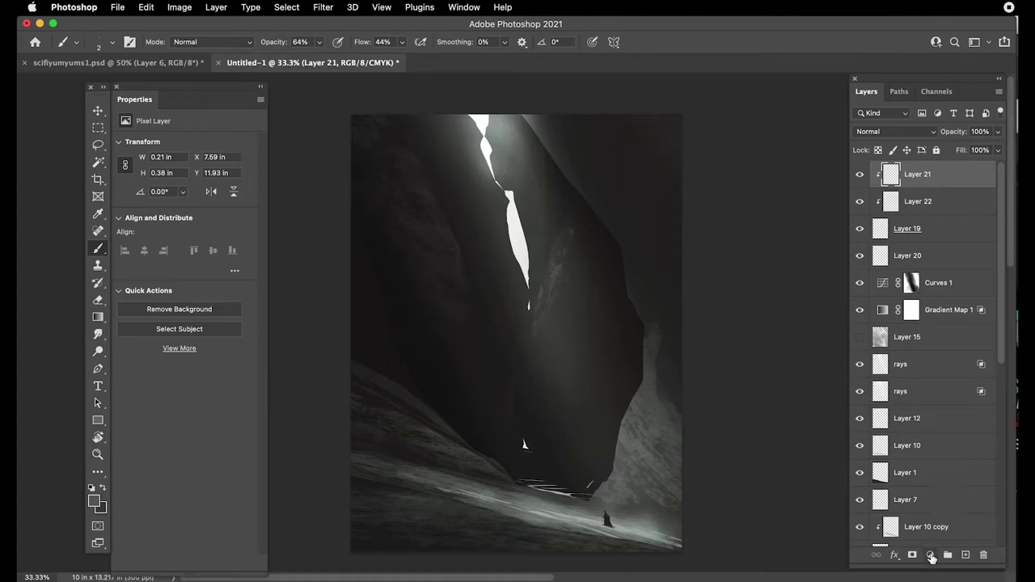
{"action": "left_click", "coordinate": [930, 555]}
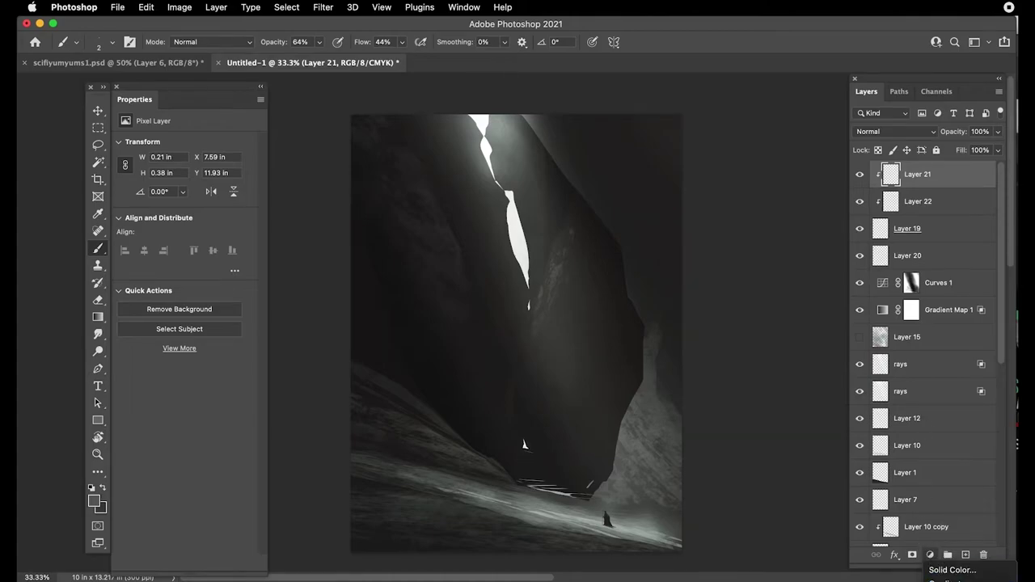
{"action": "left_click", "coordinate": [946, 578]}
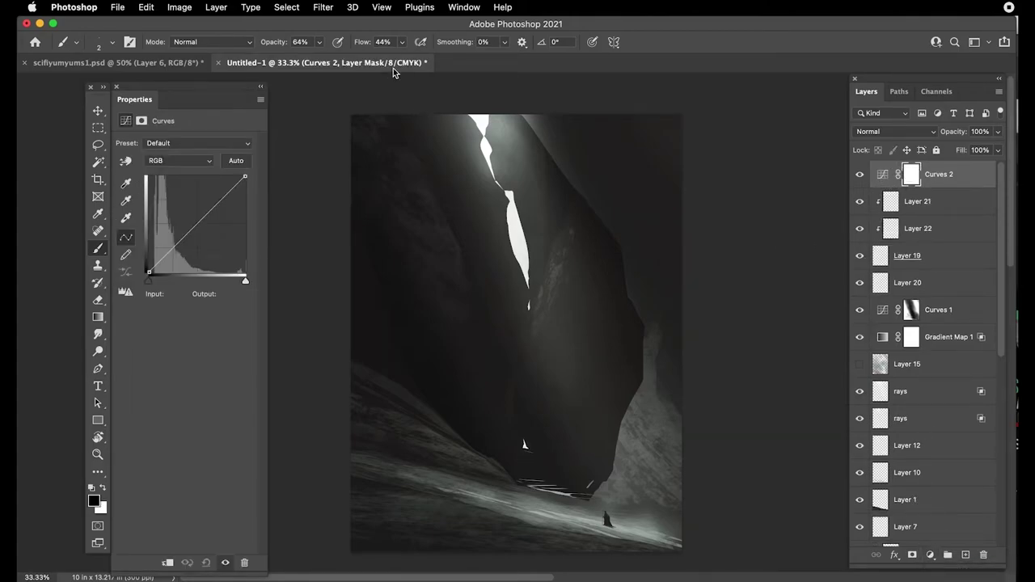
{"action": "left_click_drag", "start_coordinate": [189, 231], "coordinate": [199, 236]}
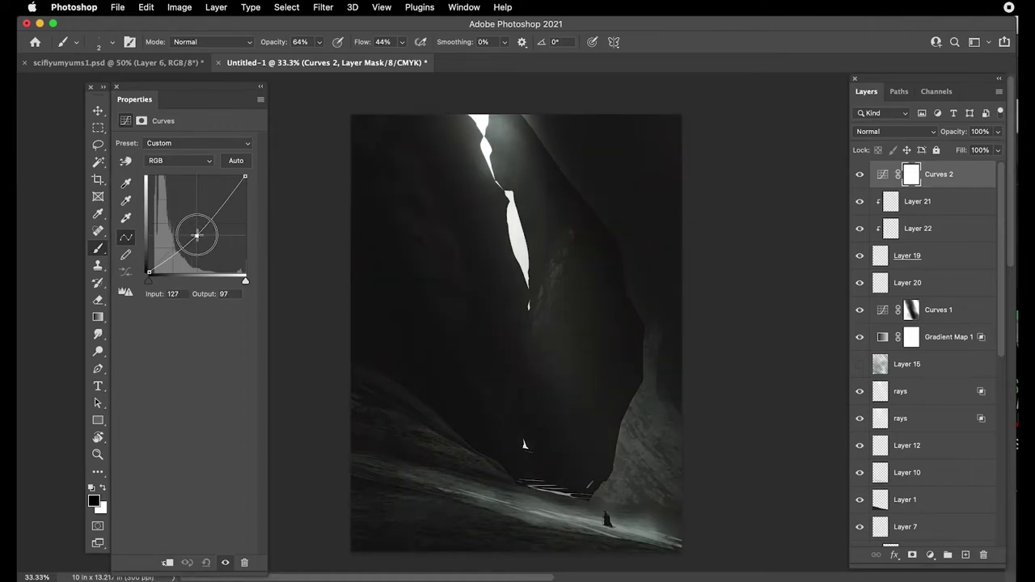
- Draw a slanted black-to-white gradient on the Curves 2 mask so the darkening applies only to the lower part of the scene
{"action": "left_click", "coordinate": [911, 174]}
{"action": "key", "text": "g"}
{"action": "left_click_drag", "start_coordinate": [569, 441], "coordinate": [472, 161]}
{"action": "left_click_drag", "start_coordinate": [423, 110], "coordinate": [528, 369]}
{"action": "left_click_drag", "start_coordinate": [474, 125], "coordinate": [559, 425]}
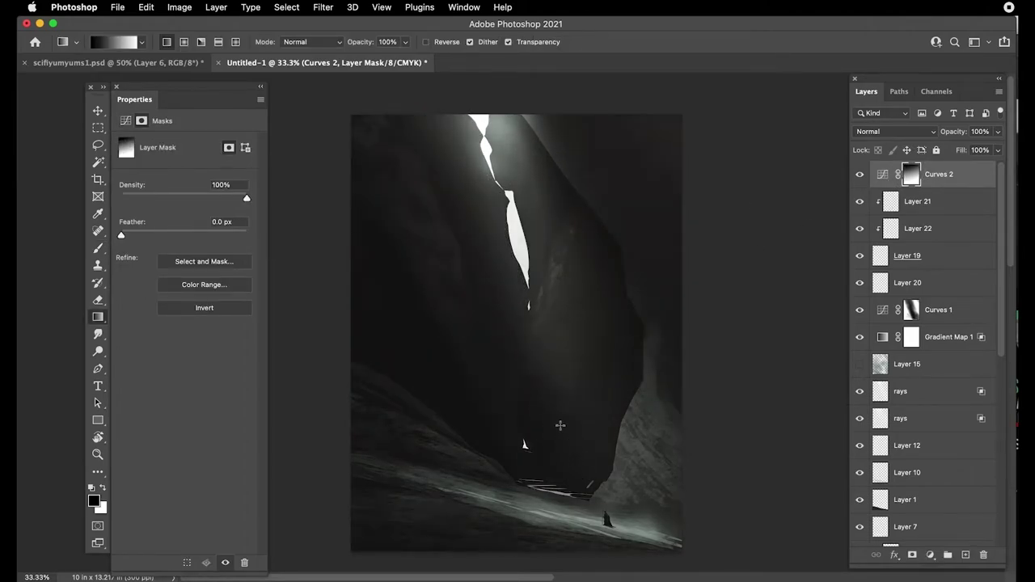
{"action": "left_click_drag", "start_coordinate": [480, 248], "coordinate": [522, 361]}
- Set the Curves 2 midpoint to input 139 and output 97, and compare the scene with and without the adjustment
{"action": "left_click", "coordinate": [884, 174]}
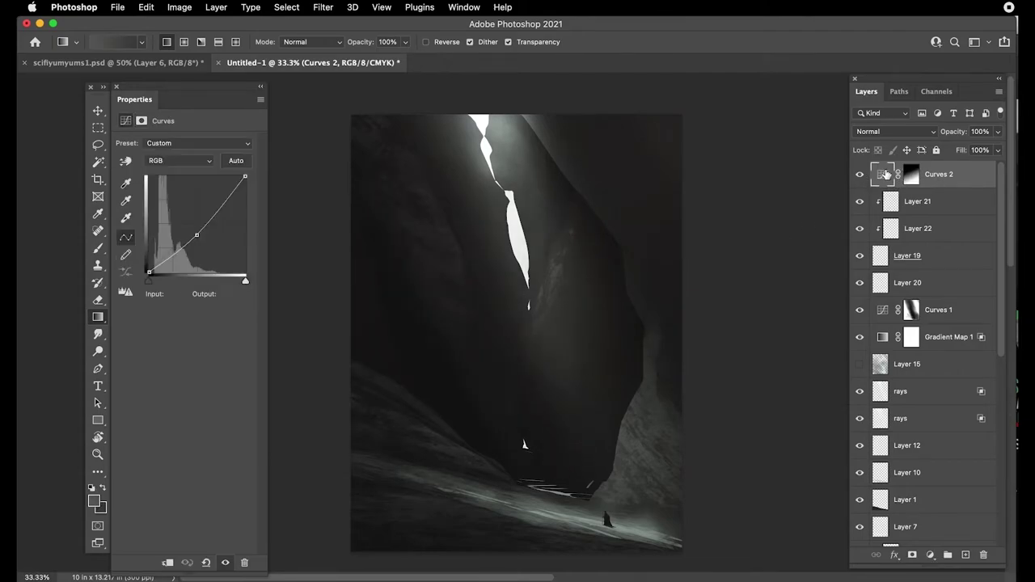
{"action": "mouse_move", "coordinate": [196, 235]}
{"action": "left_mouse_down"}
{"action": "mouse_move", "coordinate": [178, 212]}
{"action": "mouse_move", "coordinate": [200, 236]}
{"action": "left_mouse_up"}
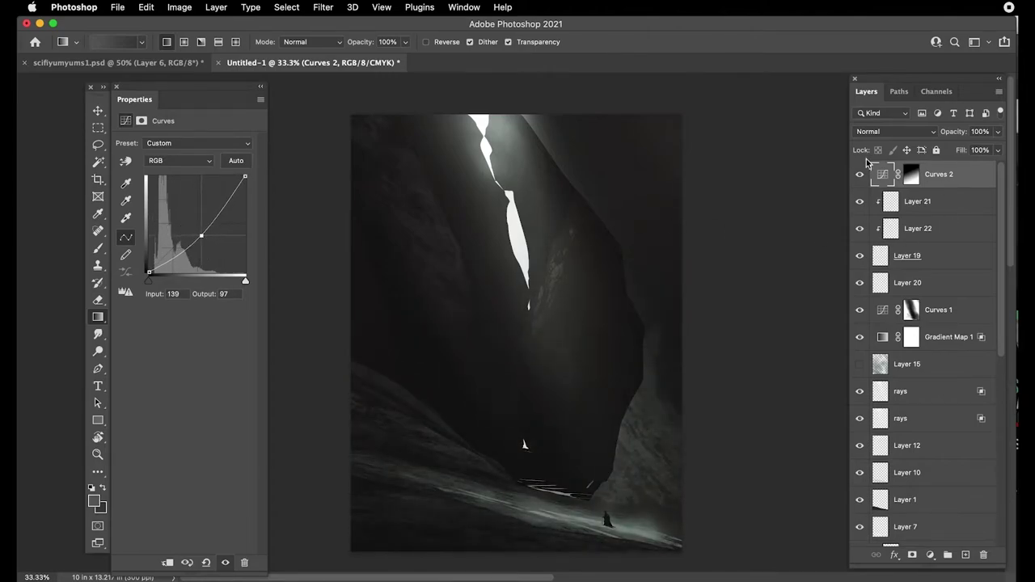
{"action": "left_click", "coordinate": [859, 174]}
{"action": "left_click", "coordinate": [859, 174]}
- Paint black on the Curves 2 mask with a large soft brush to restore light on the ground around the figure
{"action": "left_click", "coordinate": [912, 180]}
{"action": "key", "text": "b"}
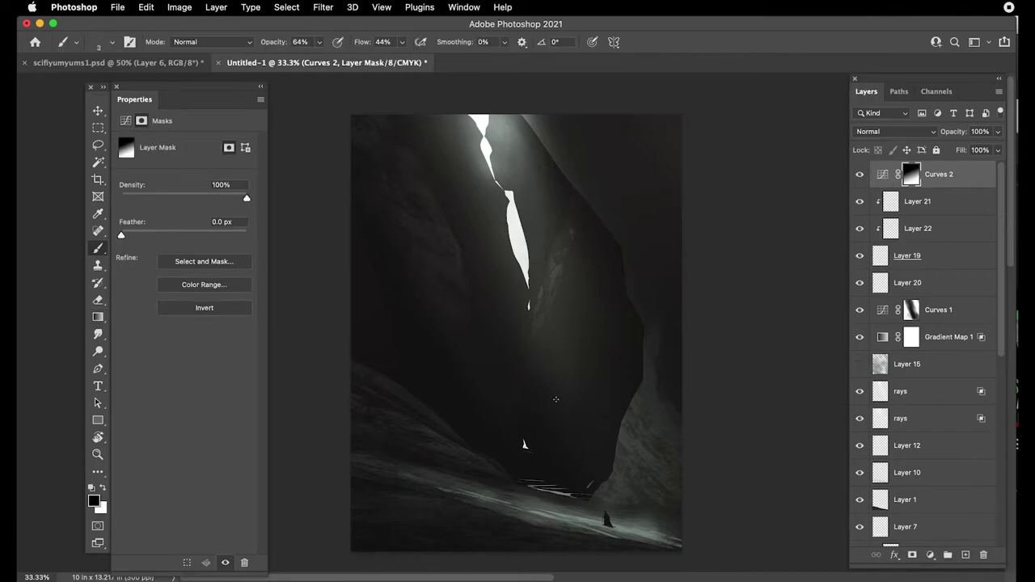
{"action": "key", "text": "bracketright"}
{"action": "key", "text": "bracketright"}
{"action": "key", "text": "bracketright"}
{"action": "left_click_drag", "start_coordinate": [687, 548], "coordinate": [518, 509]}
{"action": "key", "text": "bracketright"}
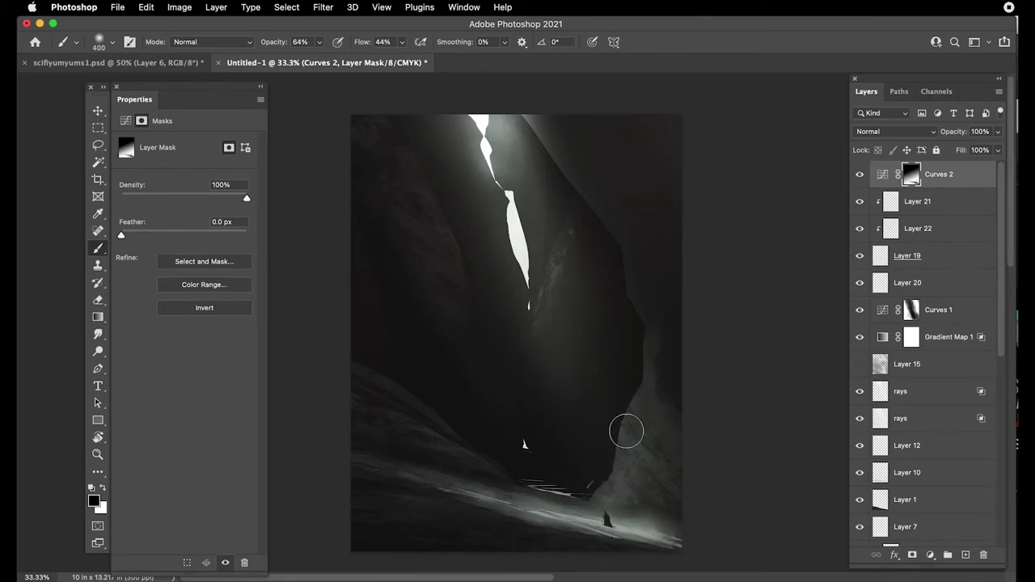
{"action": "key", "text": "bracketleft"}
{"action": "key", "text": "bracketleft"}
{"action": "key", "text": "bracketleft"}
{"action": "key", "text": "bracketleft"}
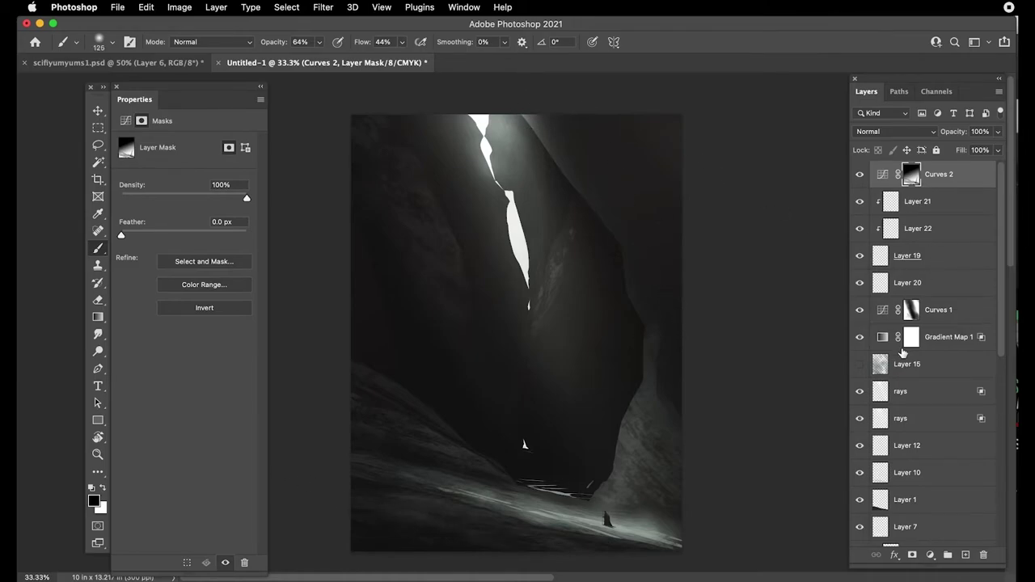
- Locate Layer 4, holding the rock wall behind the figure, add a clipped layer directly above it and deselect
{"action": "left_click_drag", "start_coordinate": [1001, 336], "coordinate": [997, 455]}
{"action": "left_click", "coordinate": [858, 445]}
{"action": "left_click", "coordinate": [859, 448]}
{"action": "left_click", "coordinate": [878, 475]}
{"action": "left_click", "coordinate": [878, 474], "text": "super"}
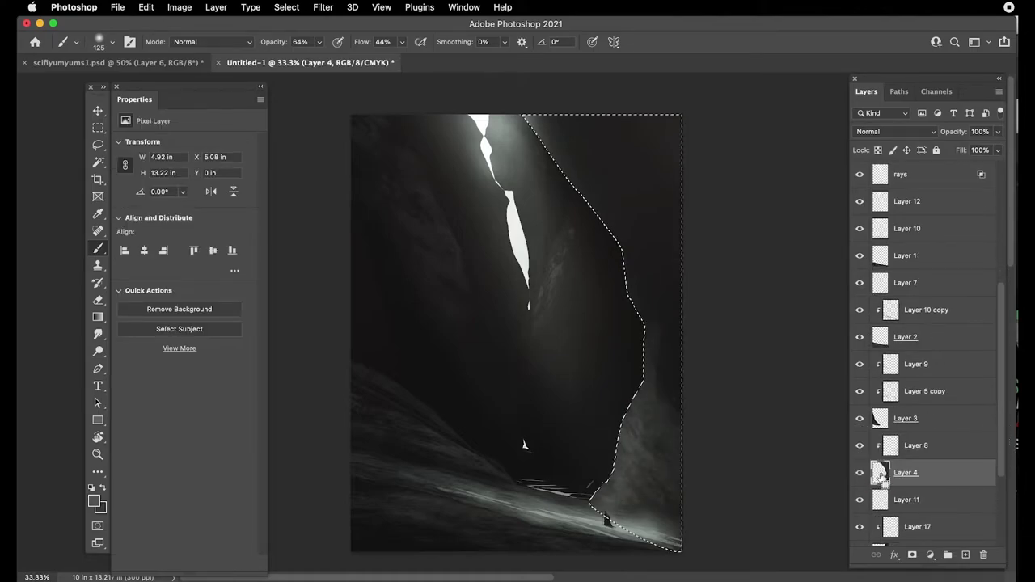
{"action": "left_click", "coordinate": [859, 472], "text": "alt"}
{"action": "left_click", "coordinate": [859, 472], "text": "alt"}
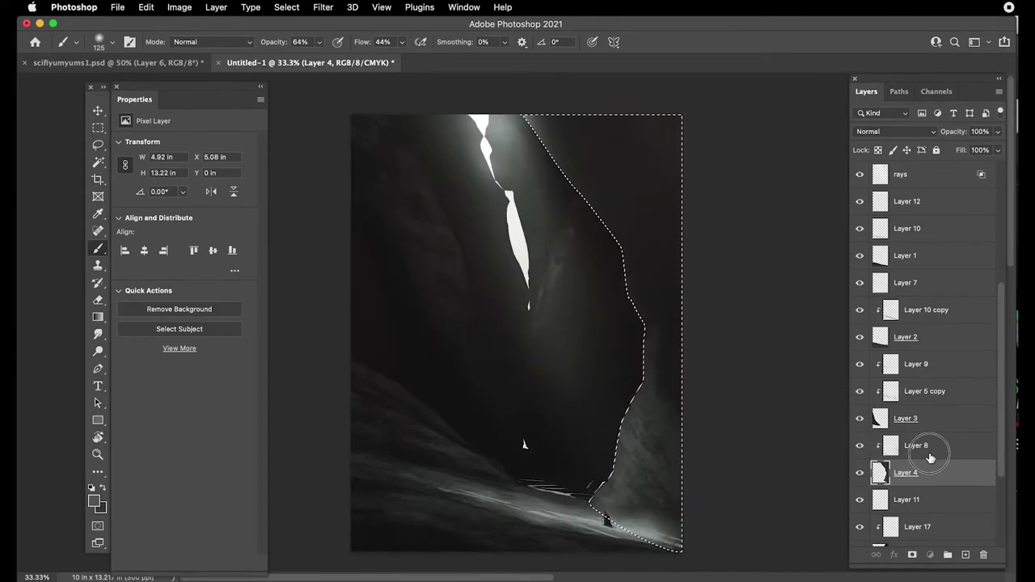
{"action": "left_click", "coordinate": [964, 555]}
{"action": "key", "text": "super+d"}
- Reset the colors to black and white and choose the Snow Mts 2 brush
{"action": "key", "text": "bracketright"}
{"action": "key", "text": "bracketright"}
{"action": "key", "text": "bracketright"}
{"action": "key", "text": "bracketright"}
{"action": "key", "text": "bracketright"}
{"action": "key", "text": "bracketright"}
{"action": "key", "text": "bracketright"}
{"action": "key", "text": "bracketright"}
{"action": "key", "text": "bracketright"}
{"action": "key", "text": "bracketright"}
{"action": "key", "text": "bracketright"}
{"action": "key", "text": "bracketright"}
{"action": "key", "text": "bracketright"}
{"action": "left_click", "coordinate": [90, 489]}
{"action": "key", "text": "bracketright"}
{"action": "right_click", "coordinate": [551, 279]}
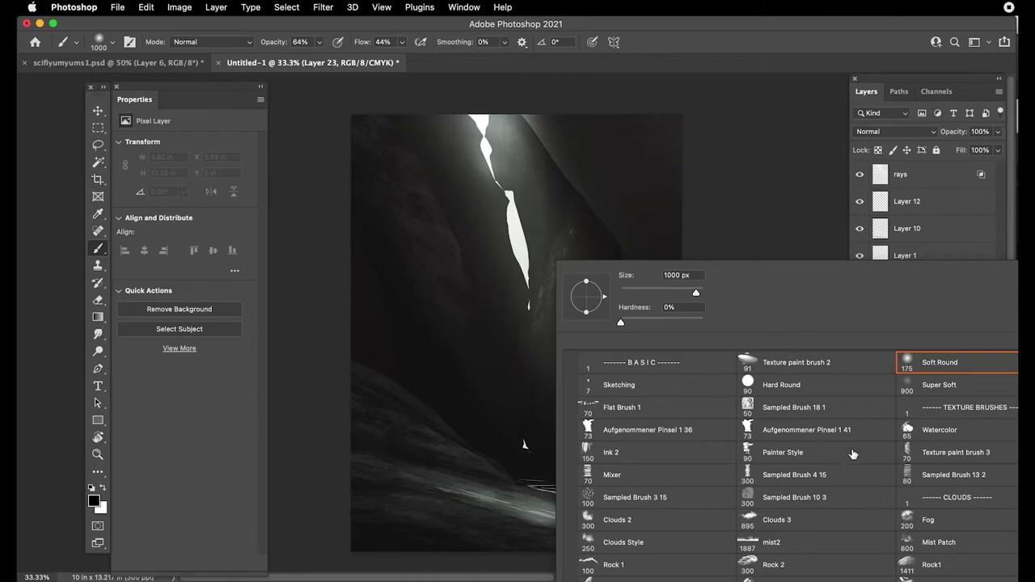
{"action": "left_click_drag", "start_coordinate": [966, 408], "coordinate": [942, 383]}
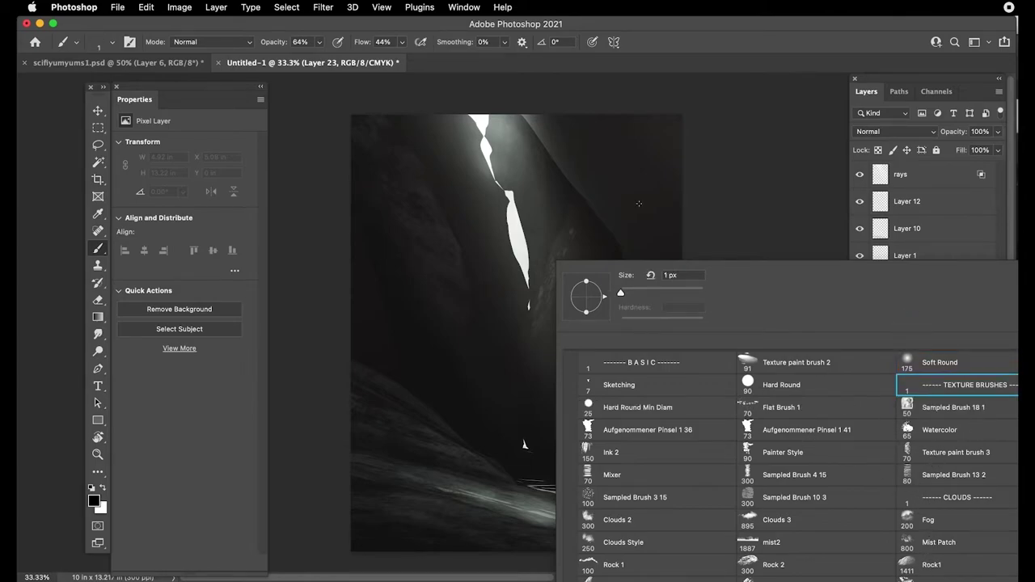
{"action": "right_click", "coordinate": [409, 183]}
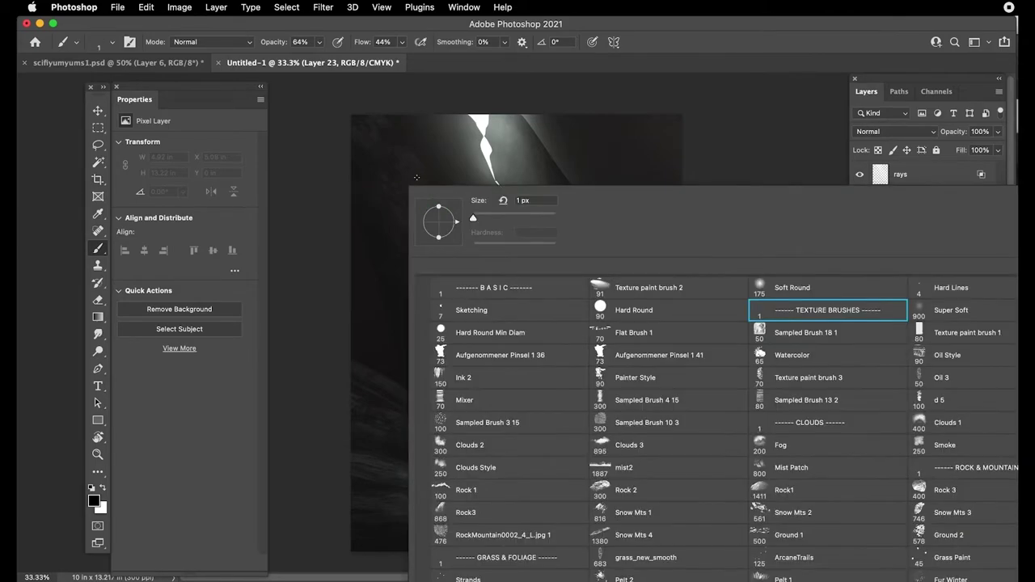
{"action": "left_click", "coordinate": [785, 511]}
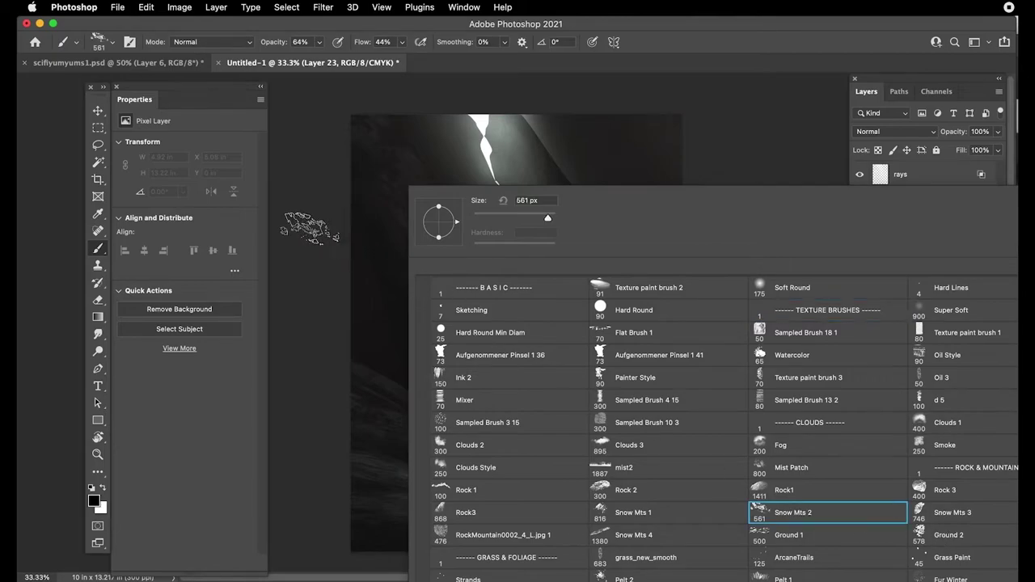
{"action": "left_click", "coordinate": [315, 231]}
- Stamp black rock texture down the wall behind the figure on Layer 23 with the brush at about 1400 to 1300 px
{"action": "key", "text": "bracketright"}
{"action": "key", "text": "bracketright"}
{"action": "key", "text": "bracketright"}
{"action": "key", "text": "bracketright"}
{"action": "key", "text": "bracketright"}
{"action": "key", "text": "bracketright"}
{"action": "key", "text": "bracketright"}
{"action": "key", "text": "bracketright"}
{"action": "key", "text": "bracketright"}
{"action": "key", "text": "bracketright"}
{"action": "left_click", "coordinate": [624, 228]}
{"action": "left_click", "coordinate": [653, 314]}
{"action": "left_click", "coordinate": [673, 394]}
{"action": "key", "text": "bracketleft"}
{"action": "left_click", "coordinate": [635, 396]}
{"action": "left_click", "coordinate": [652, 485]}
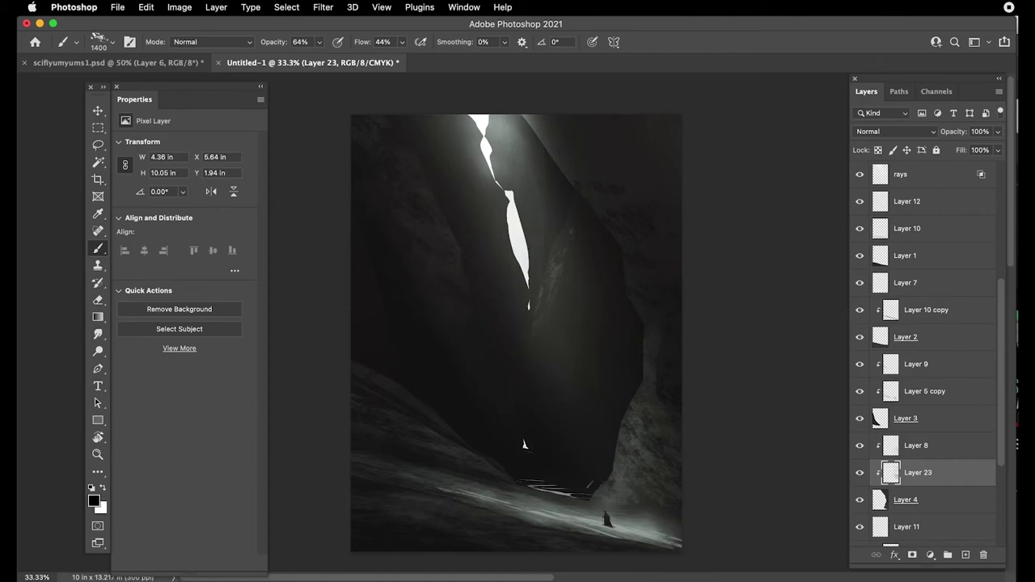
{"action": "key", "text": "["}
{"action": "key", "text": "["}
{"action": "key", "text": "["}
{"action": "key", "text": "["}
{"action": "key", "text": "["}
{"action": "key", "text": "["}
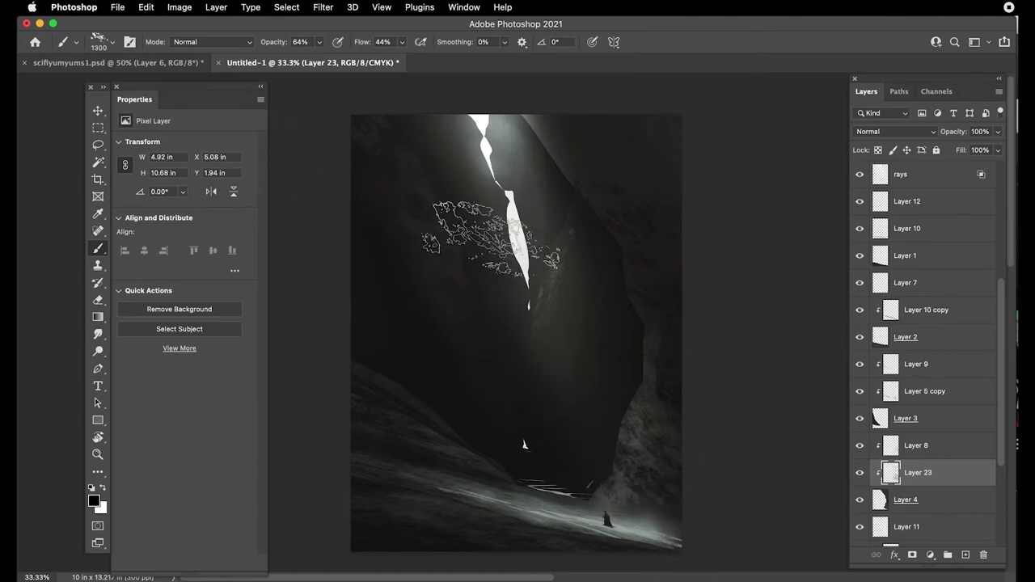
- Try a long, larger textured stroke down the whole wall behind the figure and undo it
{"action": "key", "text": "bracketright"}
{"action": "key", "text": "bracketright"}
{"action": "key", "text": "bracketright"}
{"action": "left_click_drag", "start_coordinate": [569, 133], "coordinate": [717, 412]}
{"action": "key", "text": "super+z"}
- Brush more black rock texture across the wall's upper part and down its outer side, ending at 1200 px
{"action": "key", "text": "bracketleft"}
{"action": "key", "text": "bracketleft"}
{"action": "left_click_drag", "start_coordinate": [660, 142], "coordinate": [572, 139]}
{"action": "key", "text": "bracketright"}
{"action": "key", "text": "bracketright"}
{"action": "key", "text": "bracketright"}
{"action": "mouse_move", "coordinate": [665, 296]}
{"action": "left_mouse_down"}
{"action": "mouse_move", "coordinate": [725, 393]}
{"action": "mouse_move", "coordinate": [696, 371]}
{"action": "mouse_move", "coordinate": [692, 449]}
{"action": "left_mouse_up"}
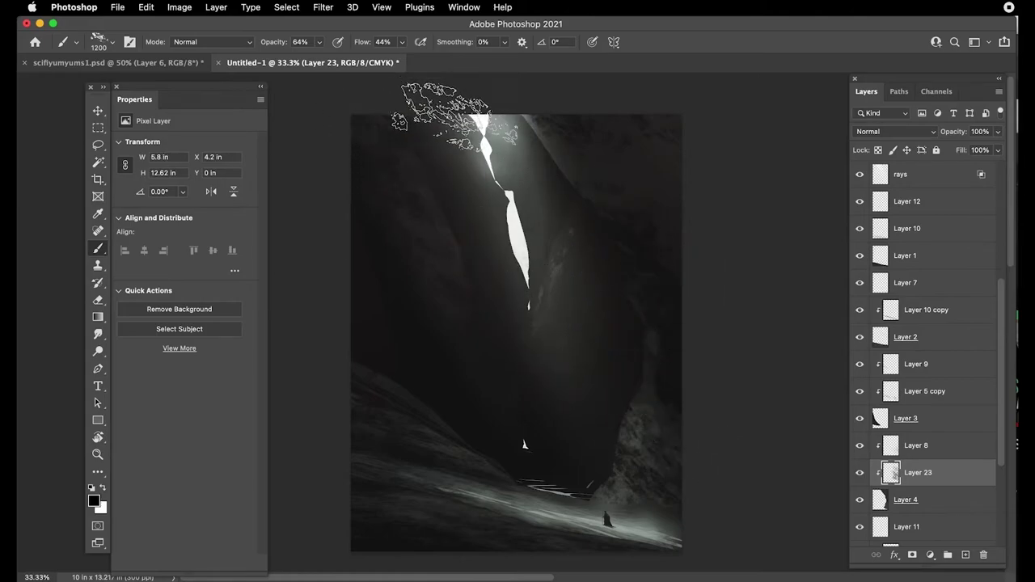
- Lasso jagged diagonal streaks, about 4.57 by 5.97 in overall, across the upper part of the wall on Layer 23
{"action": "key", "text": "l"}
{"action": "mouse_move", "coordinate": [551, 119]}
{"action": "left_mouse_down"}
{"action": "mouse_move", "coordinate": [639, 259]}
{"action": "mouse_move", "coordinate": [589, 167]}
{"action": "mouse_move", "coordinate": [639, 235]}
{"action": "mouse_move", "coordinate": [662, 308]}
{"action": "mouse_move", "coordinate": [642, 209]}
{"action": "mouse_move", "coordinate": [546, 85]}
{"action": "mouse_move", "coordinate": [608, 153]}
{"action": "mouse_move", "coordinate": [690, 194]}
{"action": "mouse_move", "coordinate": [556, 116]}
{"action": "mouse_move", "coordinate": [612, 143]}
{"action": "mouse_move", "coordinate": [612, 122]}
{"action": "mouse_move", "coordinate": [526, 106]}
{"action": "mouse_move", "coordinate": [514, 84]}
{"action": "mouse_move", "coordinate": [556, 134]}
{"action": "mouse_move", "coordinate": [532, 108]}
{"action": "mouse_move", "coordinate": [572, 137]}
{"action": "mouse_move", "coordinate": [594, 185]}
{"action": "mouse_move", "coordinate": [636, 216]}
{"action": "mouse_move", "coordinate": [610, 195]}
{"action": "mouse_move", "coordinate": [650, 275]}
{"action": "mouse_move", "coordinate": [651, 320]}
{"action": "mouse_move", "coordinate": [665, 325]}
{"action": "mouse_move", "coordinate": [629, 171]}
{"action": "mouse_move", "coordinate": [610, 145]}
{"action": "left_mouse_up"}
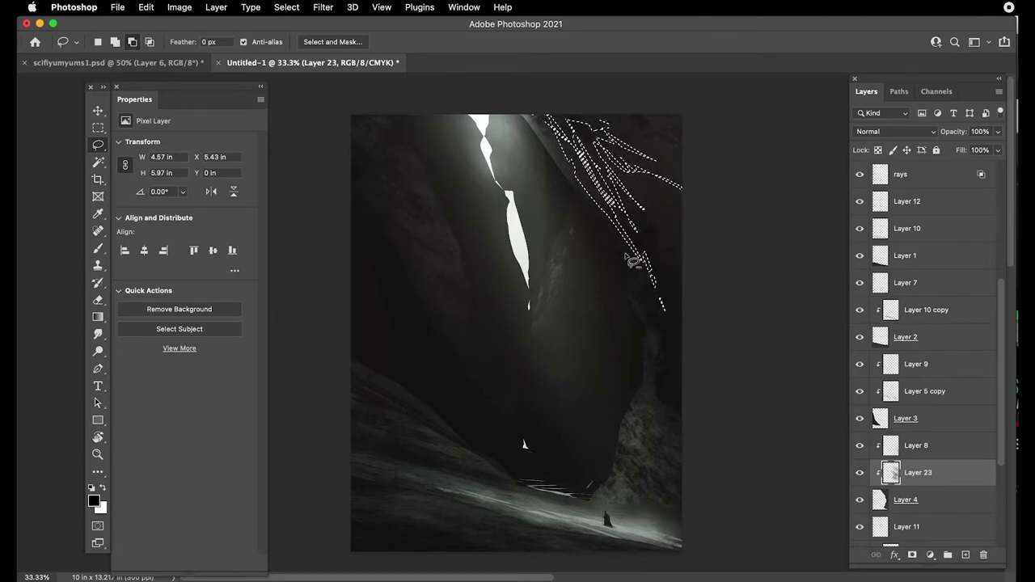
- Clear the selection and darken the midtones of Layer 4 with Levels, using a gamma of 0.83
{"action": "left_click", "coordinate": [874, 495]}
{"action": "key", "text": "super+d"}
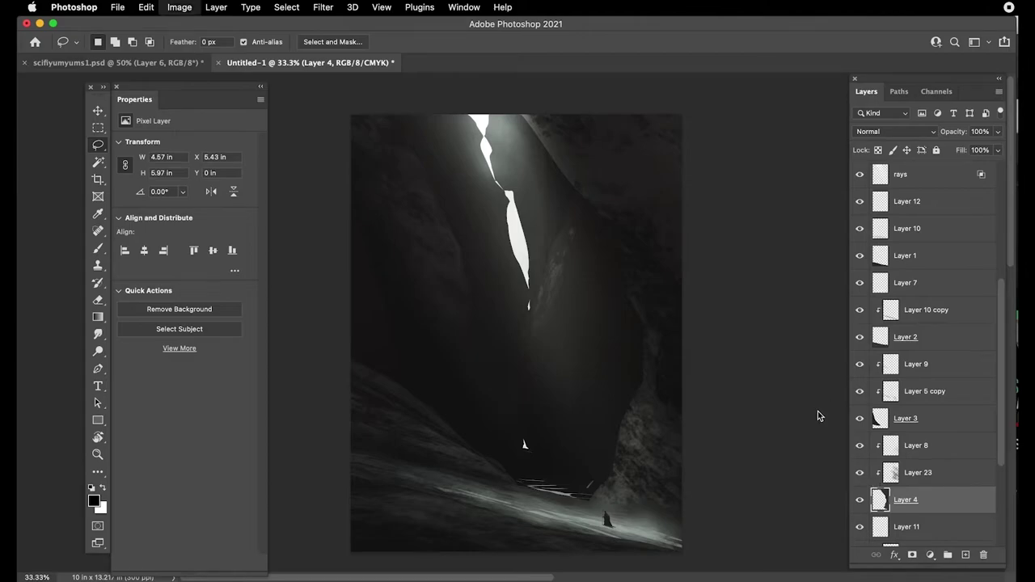
{"action": "key", "text": "super+l"}
{"action": "left_click_drag", "start_coordinate": [782, 236], "coordinate": [791, 235]}
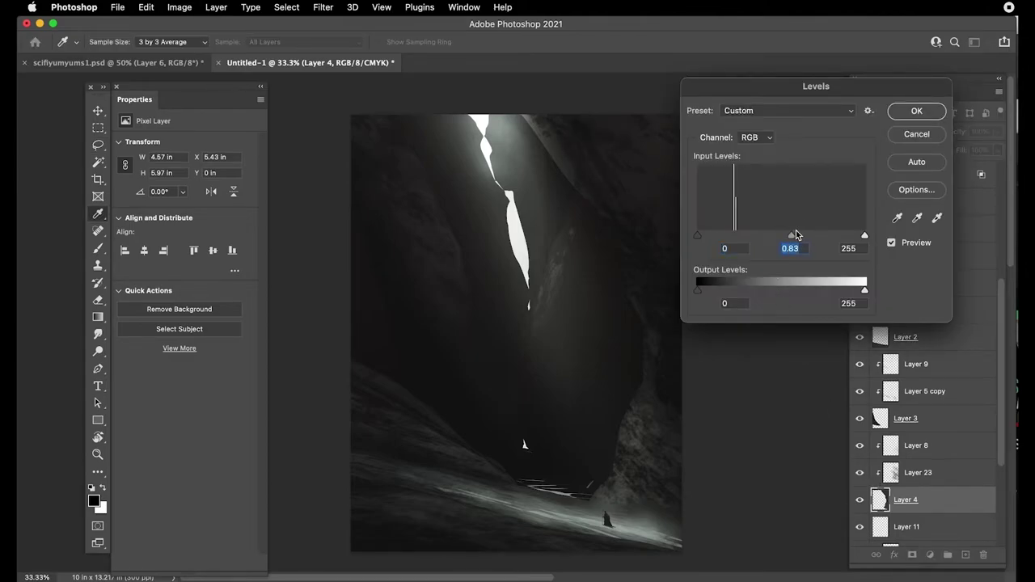
{"action": "key", "text": "Return"}
{"action": "key", "text": "super+minus"}
{"action": "key", "text": "super+minus"}
{"action": "key", "text": "super+plus"}
{"action": "key", "text": "super+plus"}
- Stamp all visible layers into a new merged layer above Curves 2
{"action": "left_click_drag", "start_coordinate": [560, 362], "coordinate": [562, 352]}
{"action": "left_click_drag", "start_coordinate": [1001, 310], "coordinate": [967, 110]}
{"action": "left_click", "coordinate": [968, 190]}
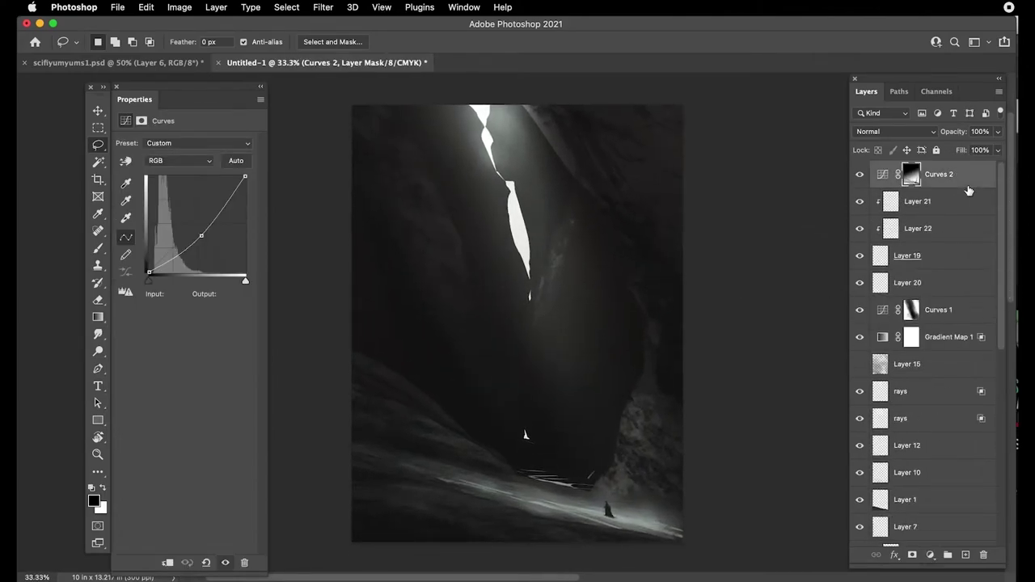
{"action": "key", "text": "super+shift+alt+n"}
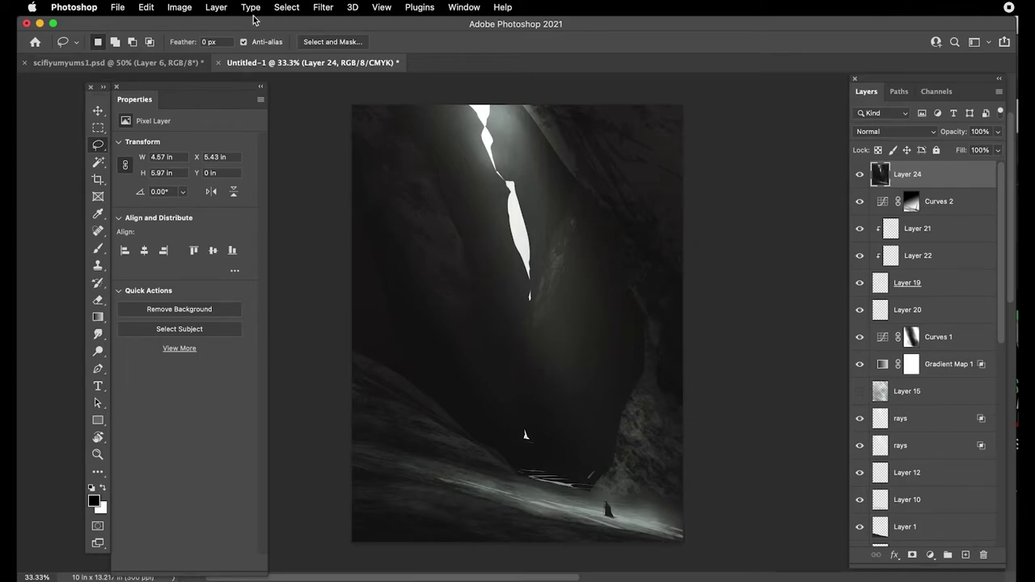
- Start opening a file and browse to the COLOR REF folder inside the STOCK folder
{"action": "key", "text": "super+o"}
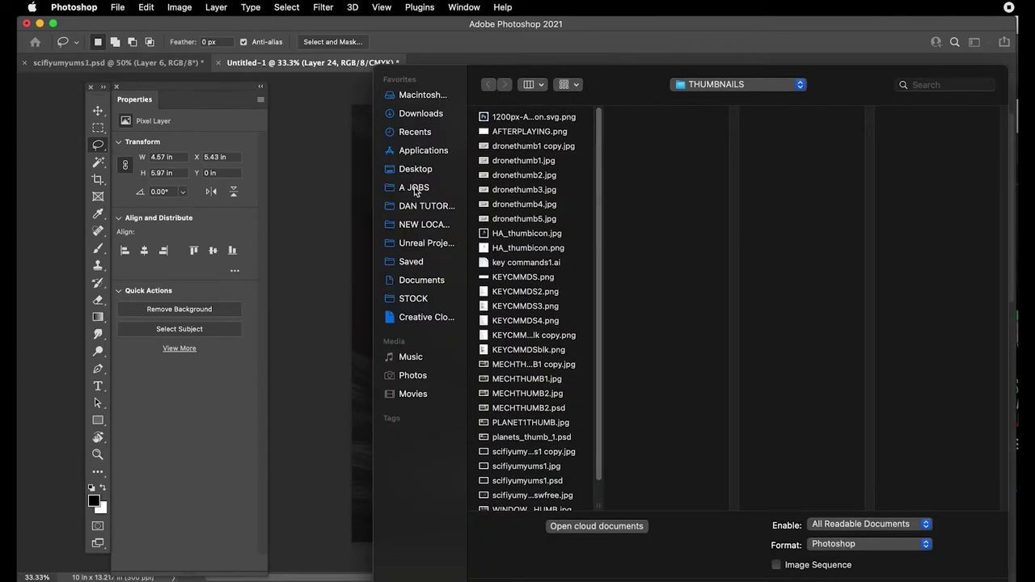
{"action": "left_click", "coordinate": [413, 298]}
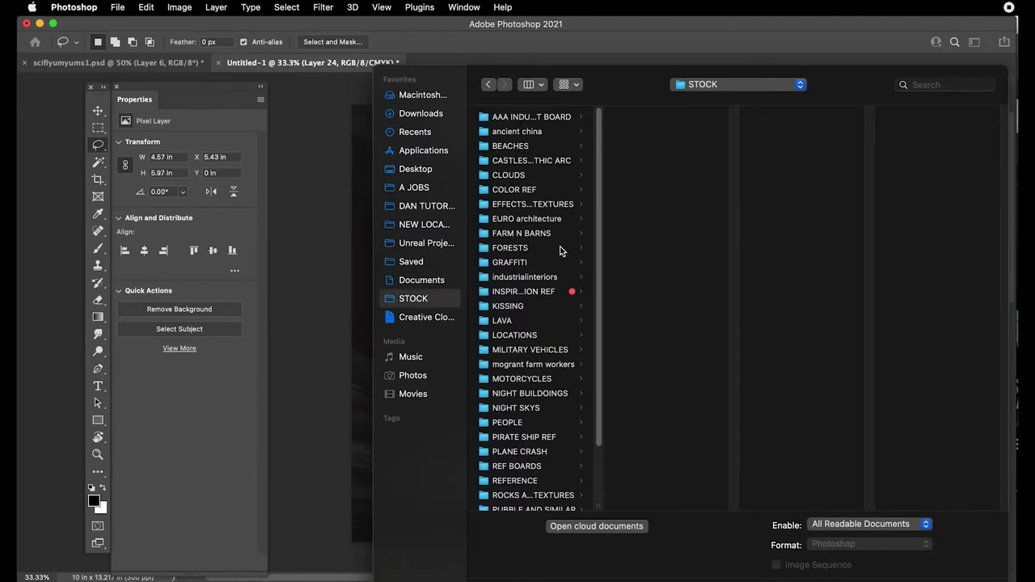
{"action": "left_click_drag", "start_coordinate": [596, 261], "coordinate": [600, 335]}
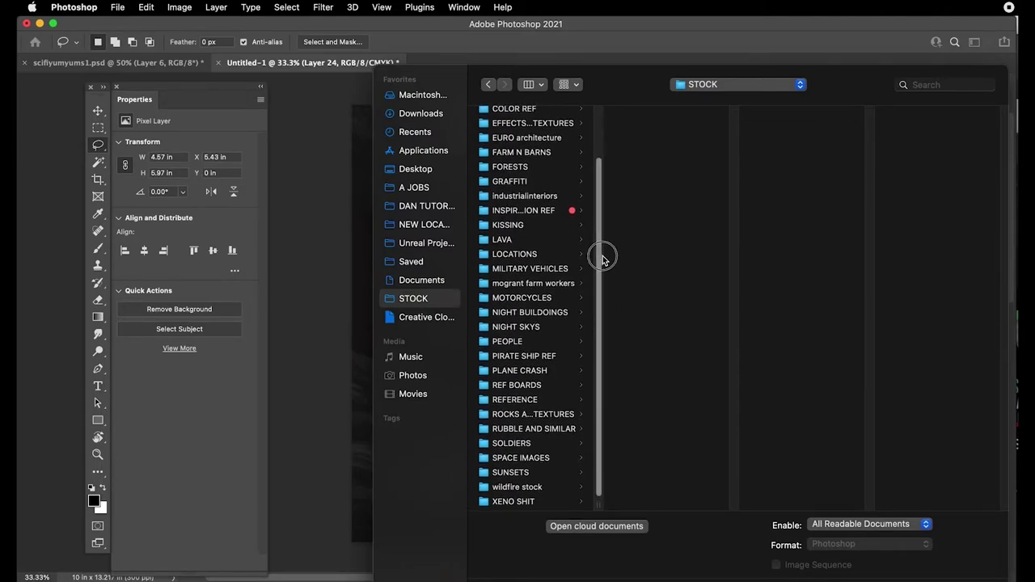
{"action": "left_click_drag", "start_coordinate": [600, 259], "coordinate": [589, 189]}
{"action": "left_click", "coordinate": [584, 189]}
{"action": "left_click", "coordinate": [715, 189]}
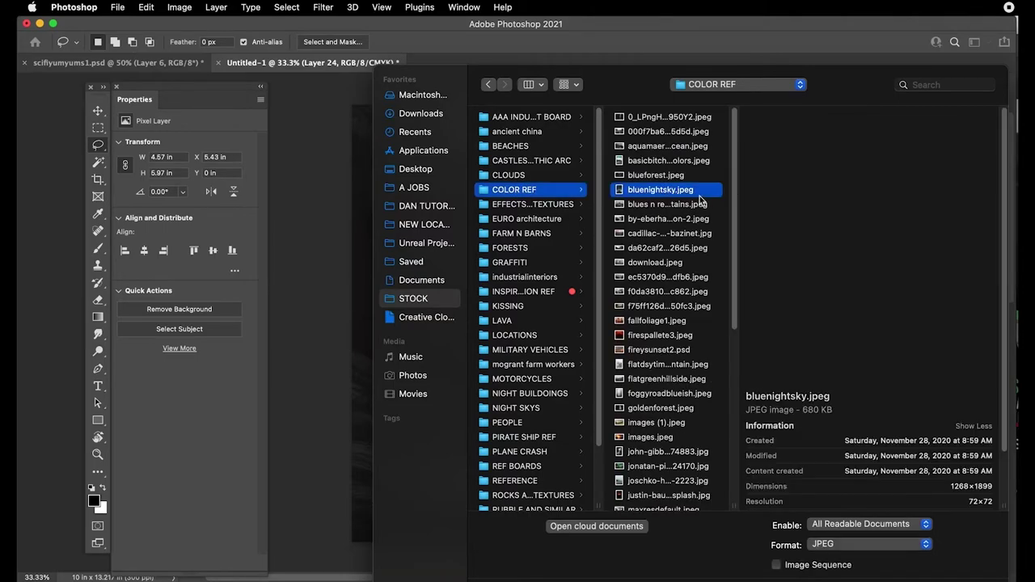
- Look through the color reference images, open sanfranfireslight1.jpeg, and return to the Untitled-1 document
{"action": "left_click_drag", "start_coordinate": [734, 213], "coordinate": [661, 397]}
{"action": "left_click", "coordinate": [657, 382]}
{"action": "key", "text": "Down"}
{"action": "key", "text": "Down"}
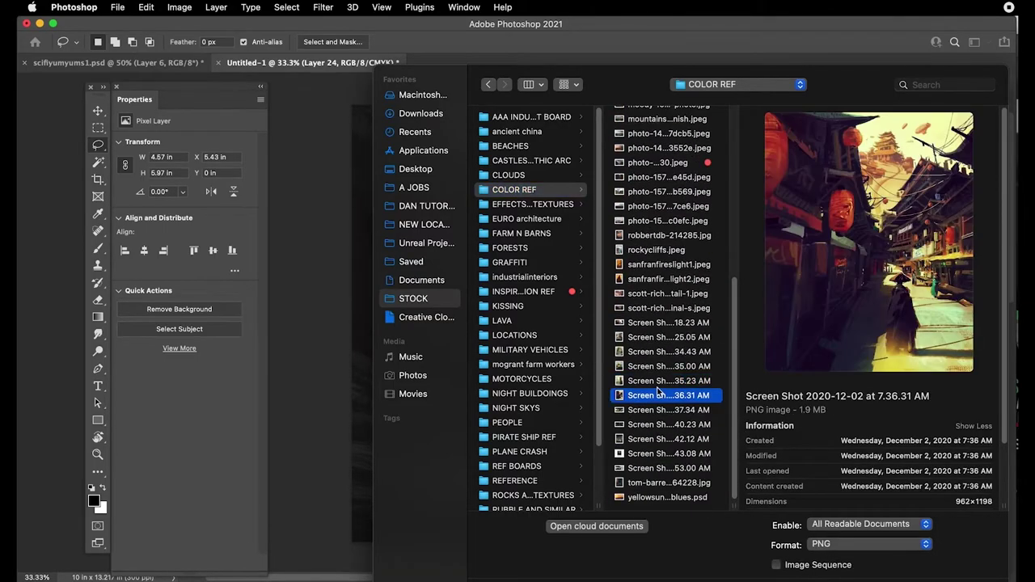
{"action": "key", "text": "Up"}
{"action": "key", "text": "Up"}
{"action": "key", "text": "Up"}
{"action": "key", "text": "Up"}
{"action": "key", "text": "Up"}
{"action": "key", "text": "Up"}
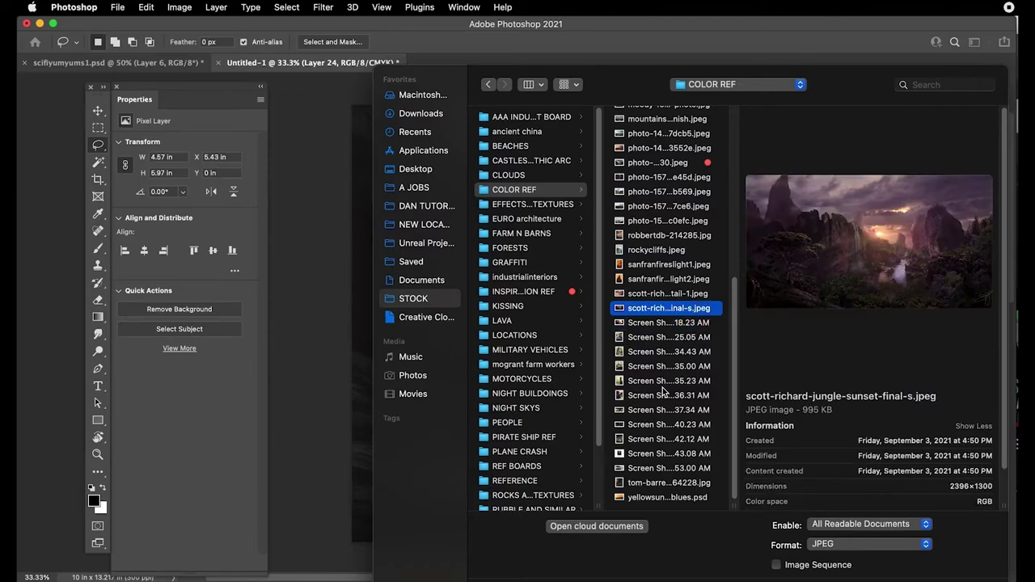
{"action": "key", "text": "Up"}
{"action": "key", "text": "Up"}
{"action": "key", "text": "Up"}
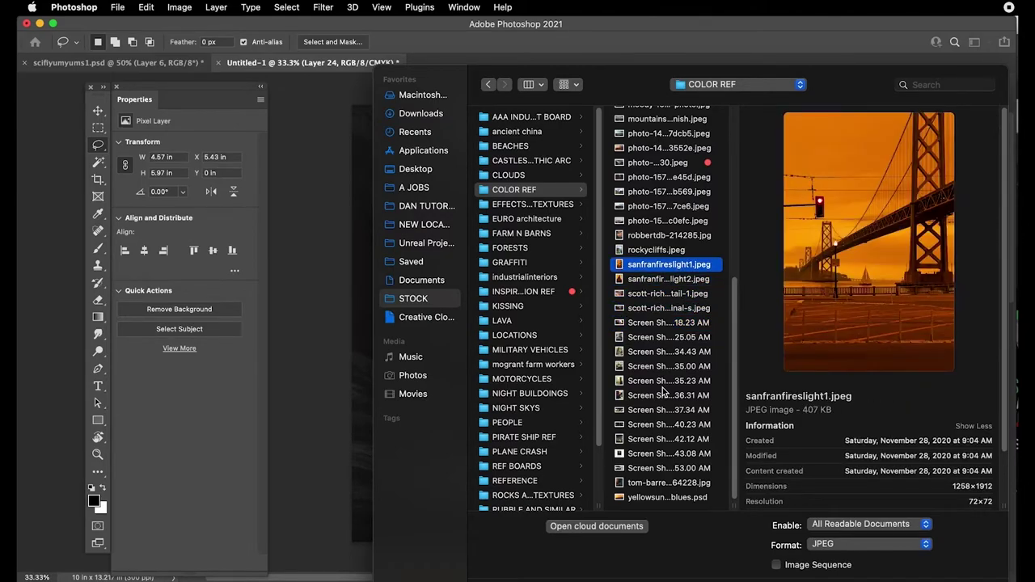
{"action": "key", "text": "Up"}
{"action": "key", "text": "Up"}
{"action": "key", "text": "Up"}
{"action": "key", "text": "Down"}
{"action": "key", "text": "Down"}
{"action": "key", "text": "Down"}
{"action": "key", "text": "Return"}
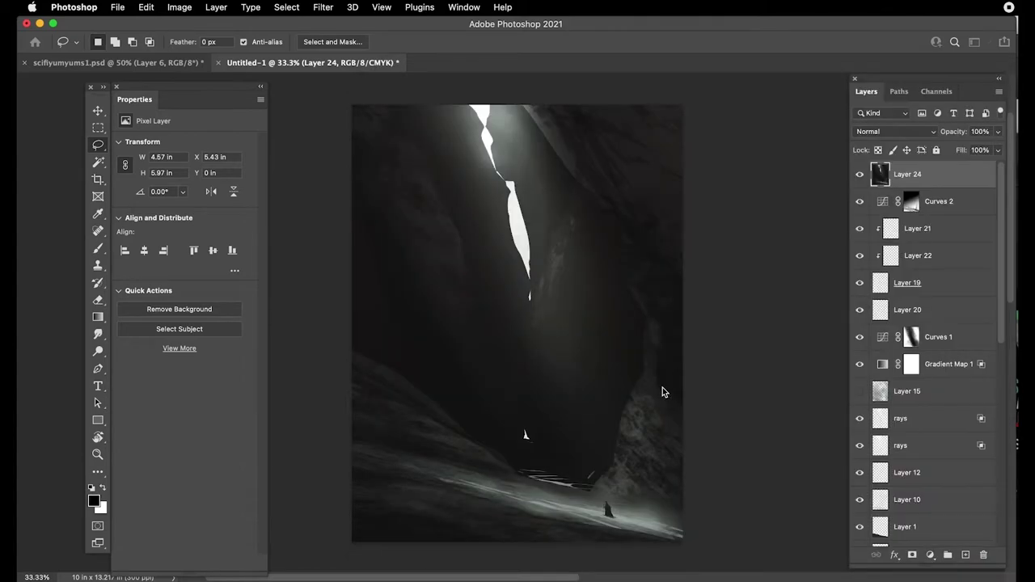
{"action": "left_click", "coordinate": [271, 63]}
{"action": "left_click", "coordinate": [179, 7]}
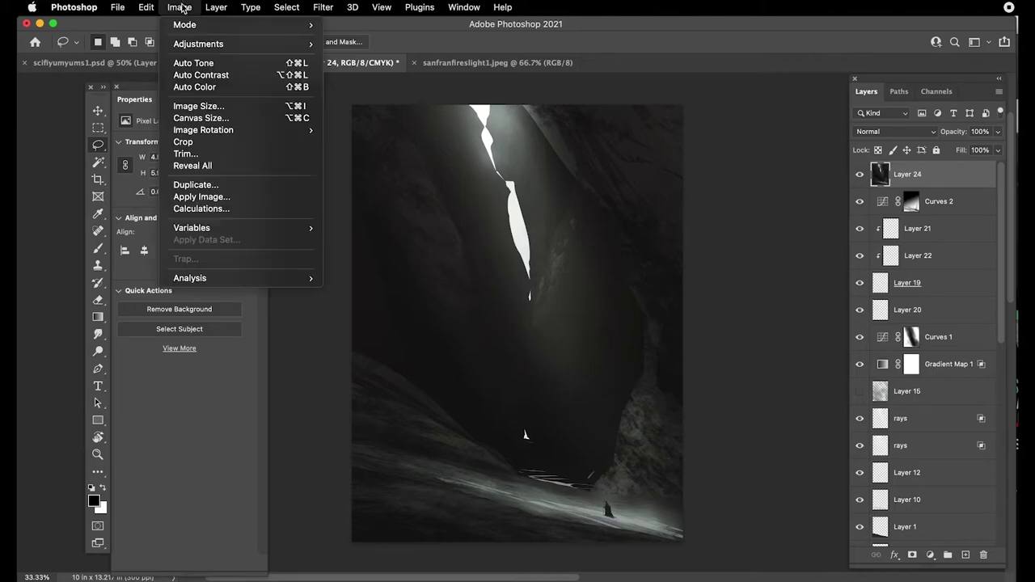
{"action": "mouse_move", "coordinate": [187, 51]}
{"action": "left_click", "coordinate": [364, 299]}
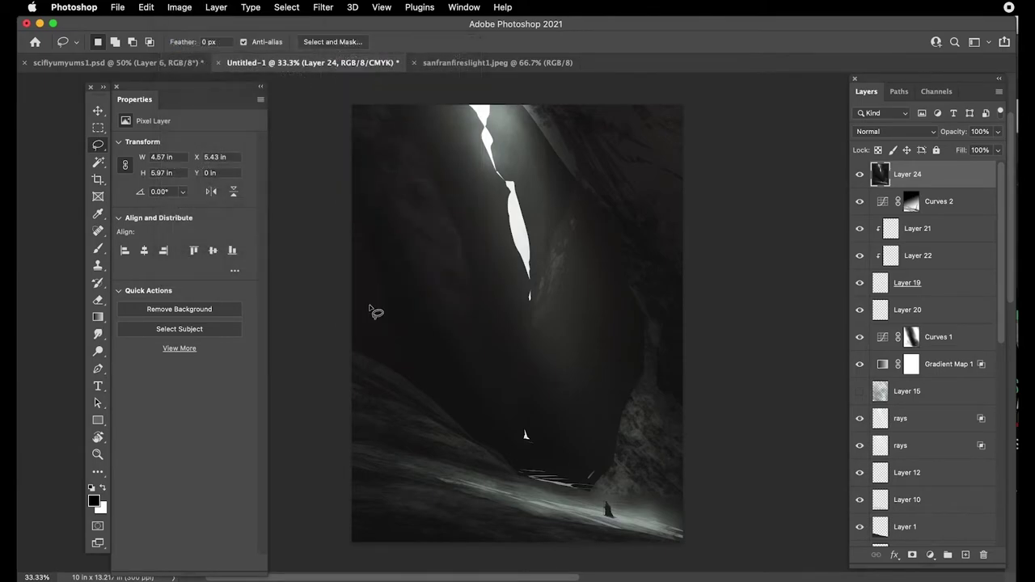
{"action": "left_click_drag", "start_coordinate": [272, 166], "coordinate": [570, 158]}
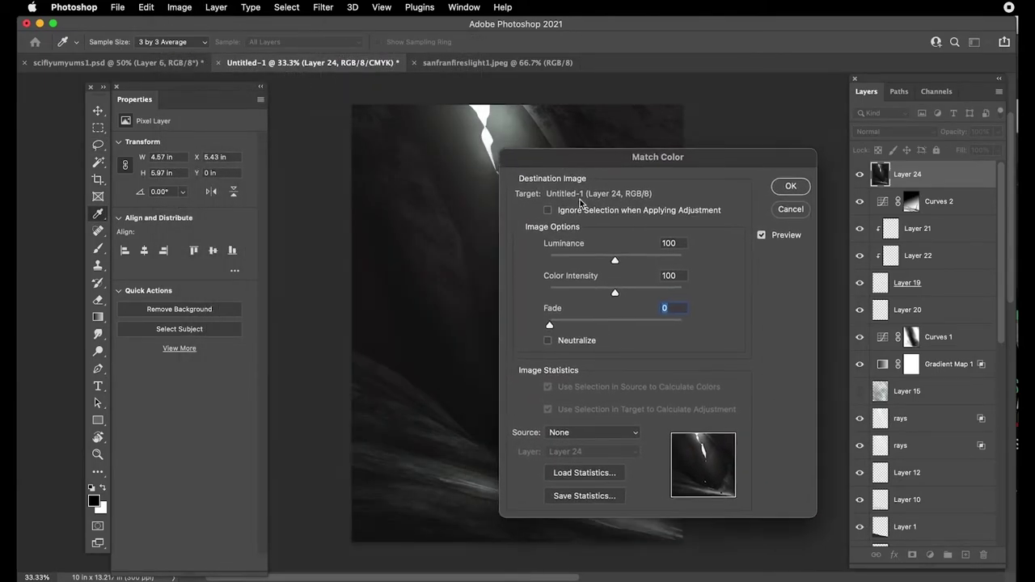
{"action": "left_click", "coordinate": [620, 439]}
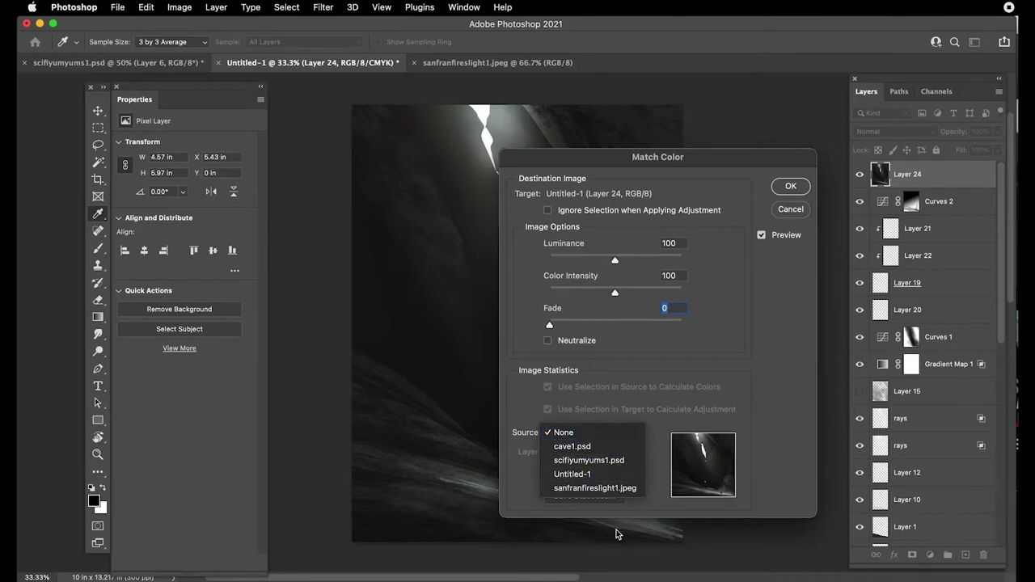
{"action": "left_click", "coordinate": [600, 488]}
{"action": "left_click_drag", "start_coordinate": [568, 154], "coordinate": [739, 334]}
{"action": "left_click", "coordinate": [960, 392]}
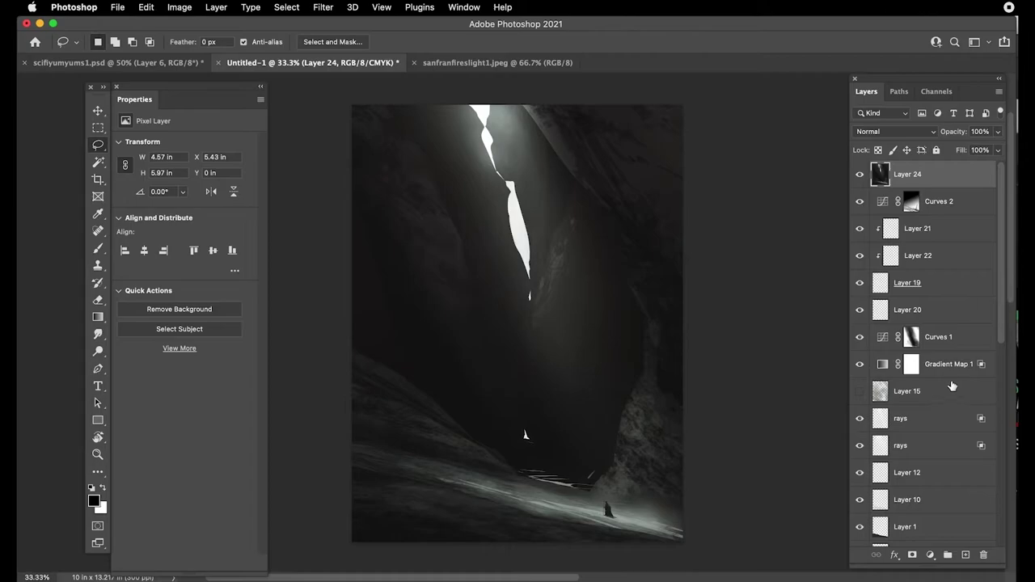
- Start Match Color on merged Layer 24 with sanfranfireslight1.jpeg as the source, keeping the artwork in view
{"action": "left_click", "coordinate": [177, 6]}
{"action": "mouse_move", "coordinate": [242, 44]}
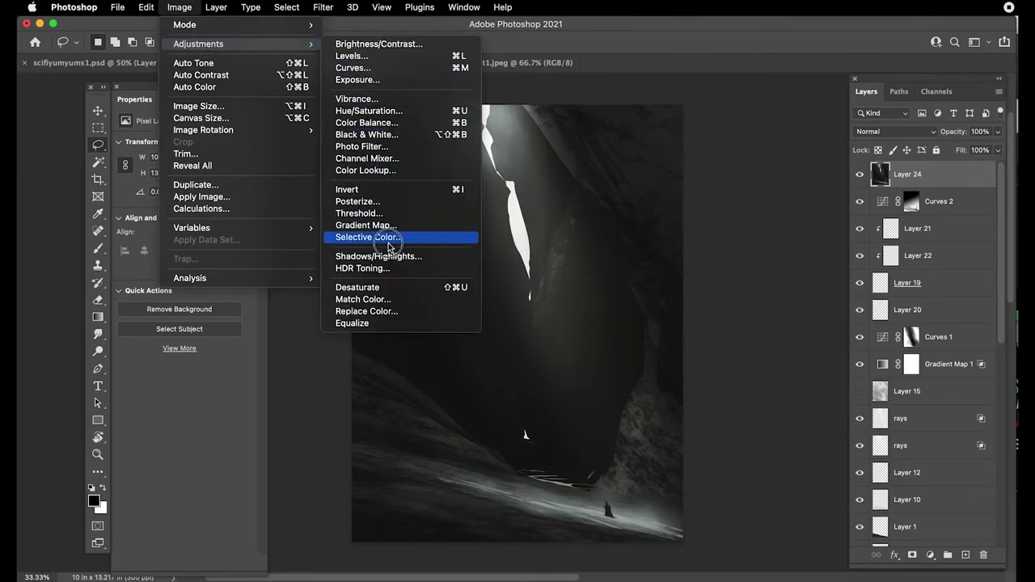
{"action": "left_click", "coordinate": [380, 297]}
{"action": "left_click_drag", "start_coordinate": [766, 359], "coordinate": [677, 186]}
{"action": "left_click", "coordinate": [658, 458]}
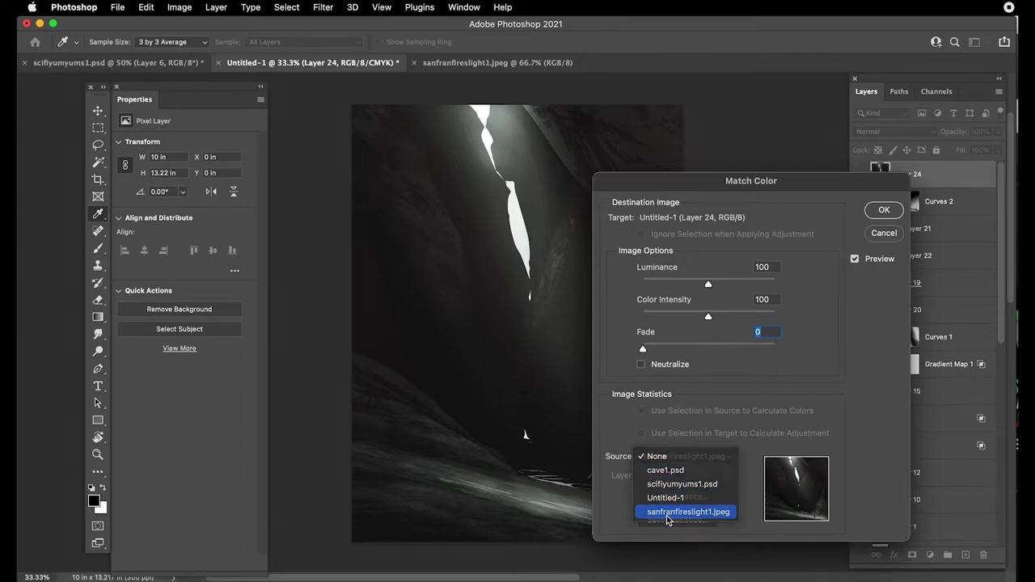
{"action": "left_click", "coordinate": [664, 511]}
{"action": "left_click_drag", "start_coordinate": [643, 186], "coordinate": [200, 225]}
{"action": "left_click_drag", "start_coordinate": [511, 325], "coordinate": [616, 311]}
{"action": "left_click_drag", "start_coordinate": [277, 226], "coordinate": [272, 175]}
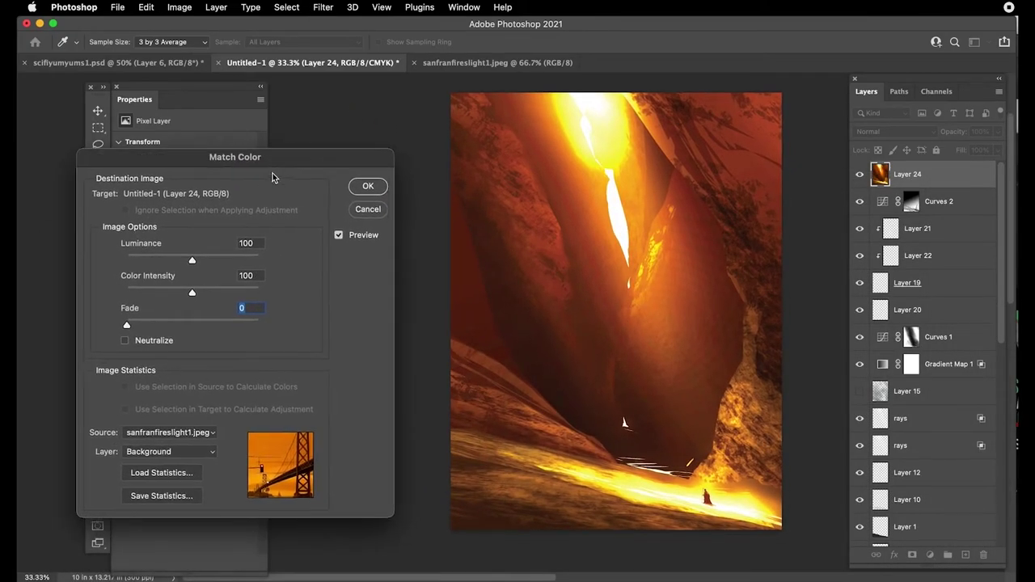
- Apply the color match with luminance 61, color intensity 104 and a raised fade, and set Layer 24's opacity to 50%
{"action": "left_click_drag", "start_coordinate": [129, 325], "coordinate": [179, 325]}
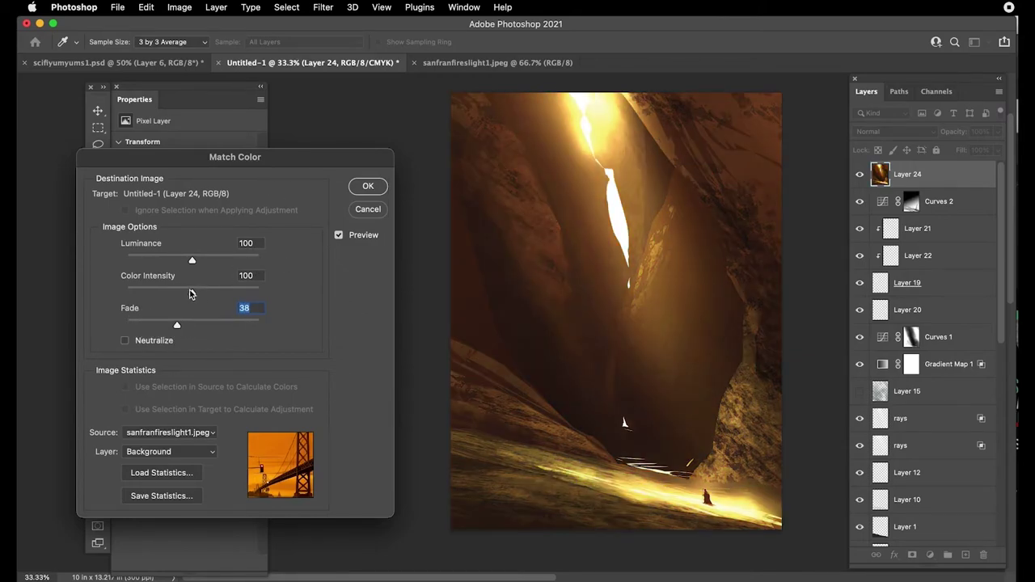
{"action": "left_click_drag", "start_coordinate": [195, 260], "coordinate": [166, 261]}
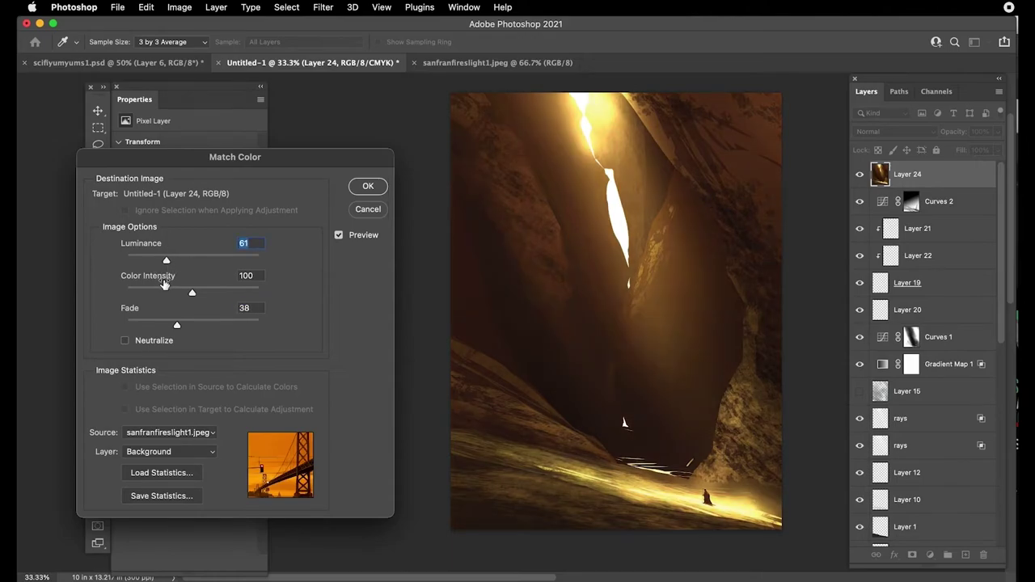
{"action": "left_click_drag", "start_coordinate": [192, 293], "coordinate": [201, 334]}
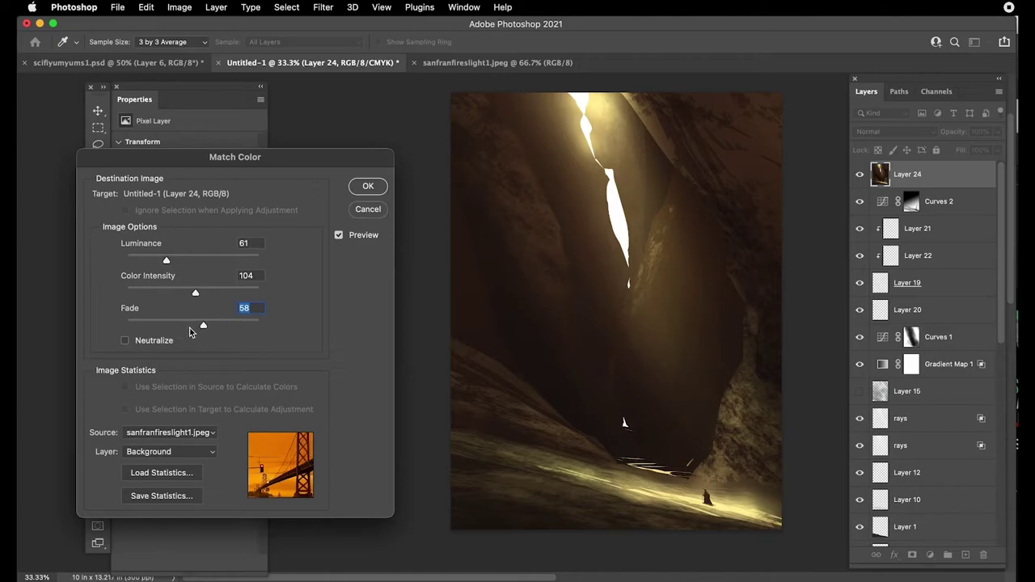
{"action": "left_click_drag", "start_coordinate": [201, 325], "coordinate": [170, 328]}
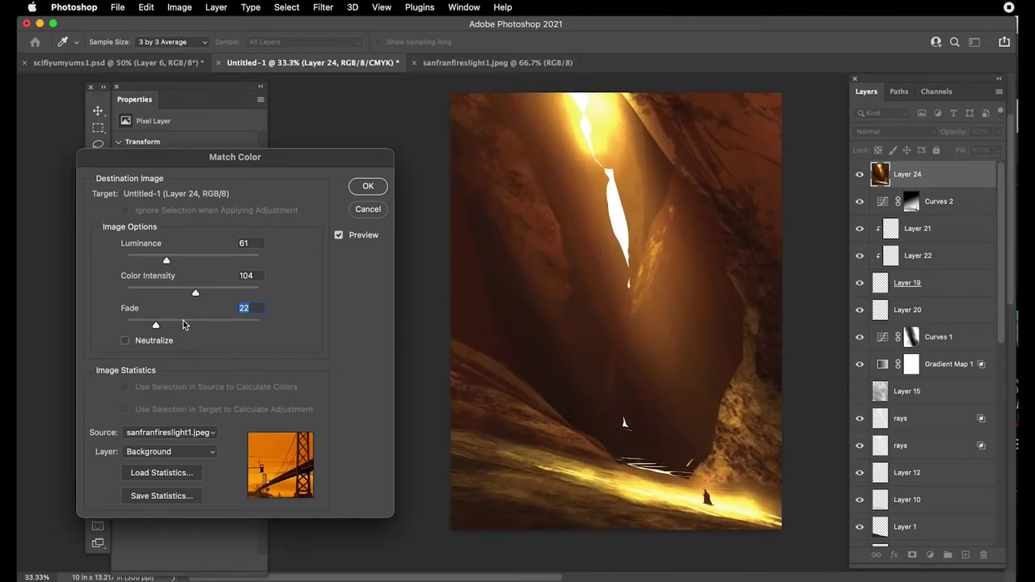
{"action": "left_click_drag", "start_coordinate": [156, 326], "coordinate": [191, 328]}
{"action": "key", "text": "Return"}
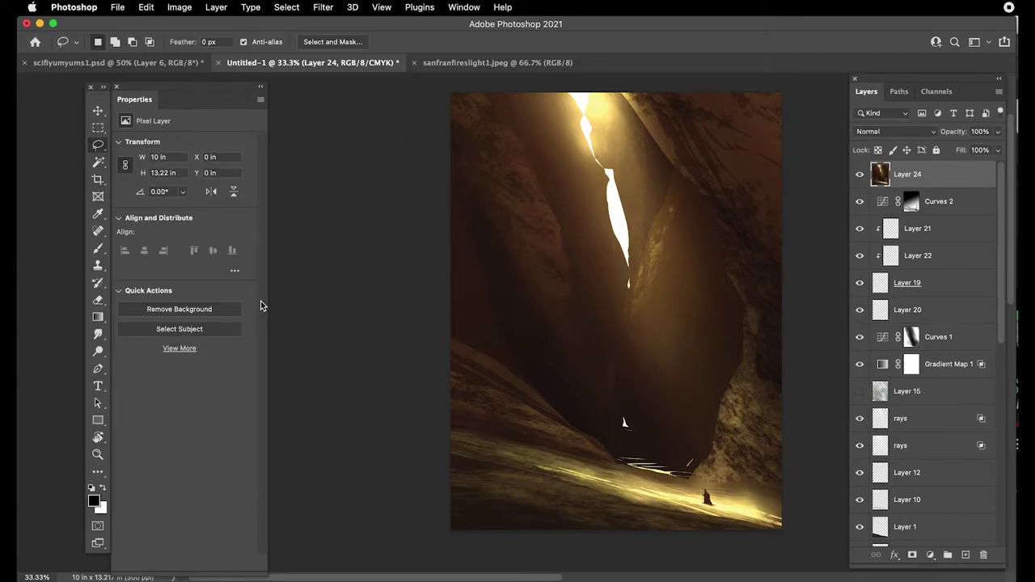
{"action": "left_click_drag", "start_coordinate": [952, 136], "coordinate": [929, 136]}
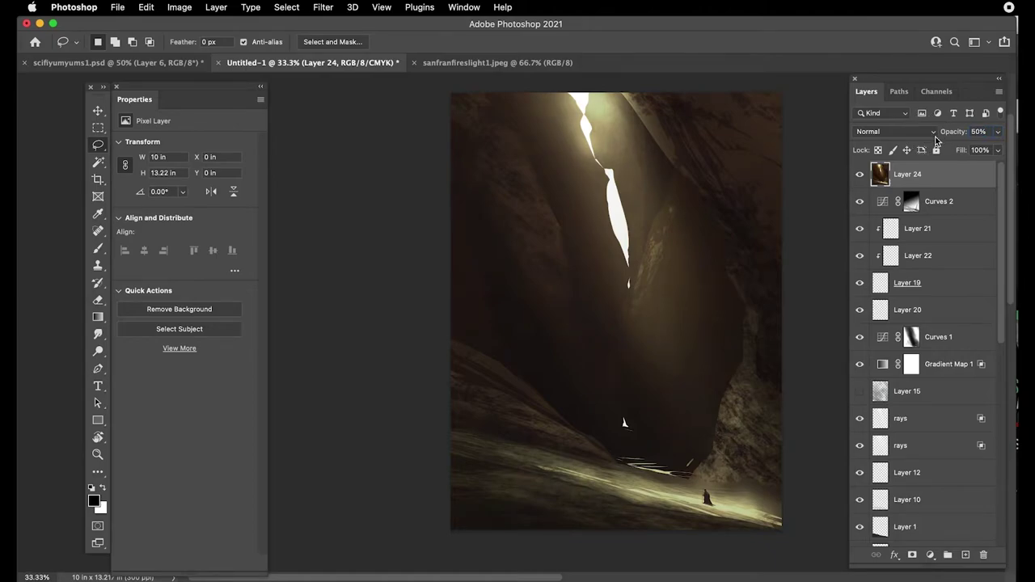
- Examine the matched colors up close around the cave floor and across the whole image without the interface
{"action": "key", "text": "super+plus"}
{"action": "key", "text": "super+plus"}
{"action": "left_click_drag", "start_coordinate": [700, 499], "coordinate": [462, 291]}
{"action": "key", "text": "super+plus"}
{"action": "key", "text": "super+plus"}
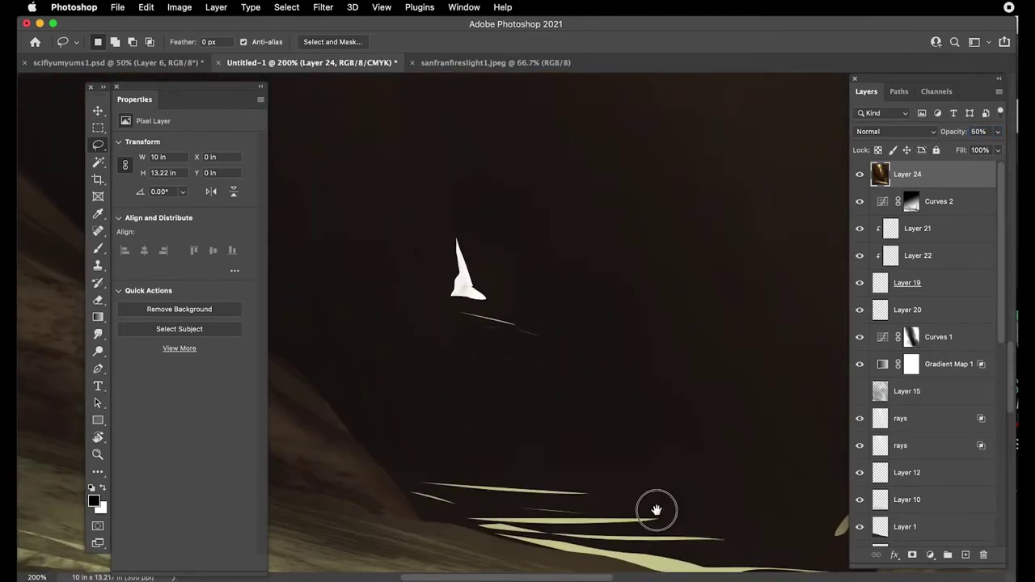
{"action": "left_click_drag", "start_coordinate": [656, 511], "coordinate": [446, 264]}
{"action": "mouse_move", "coordinate": [579, 406]}
{"action": "left_mouse_down"}
{"action": "mouse_move", "coordinate": [491, 357]}
{"action": "mouse_move", "coordinate": [501, 355]}
{"action": "left_mouse_up"}
{"action": "key", "text": "super+0"}
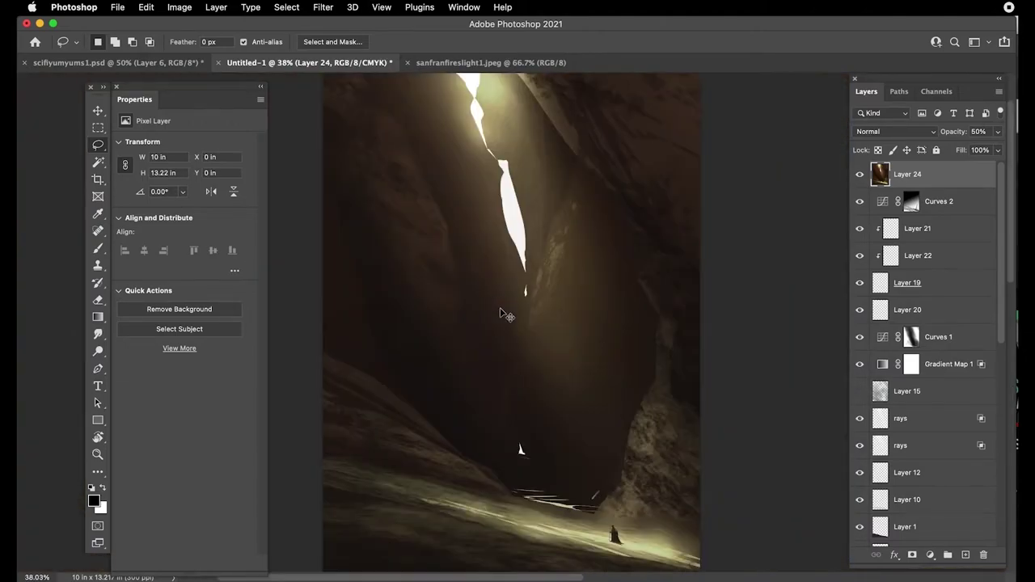
{"action": "key", "text": "Tab"}
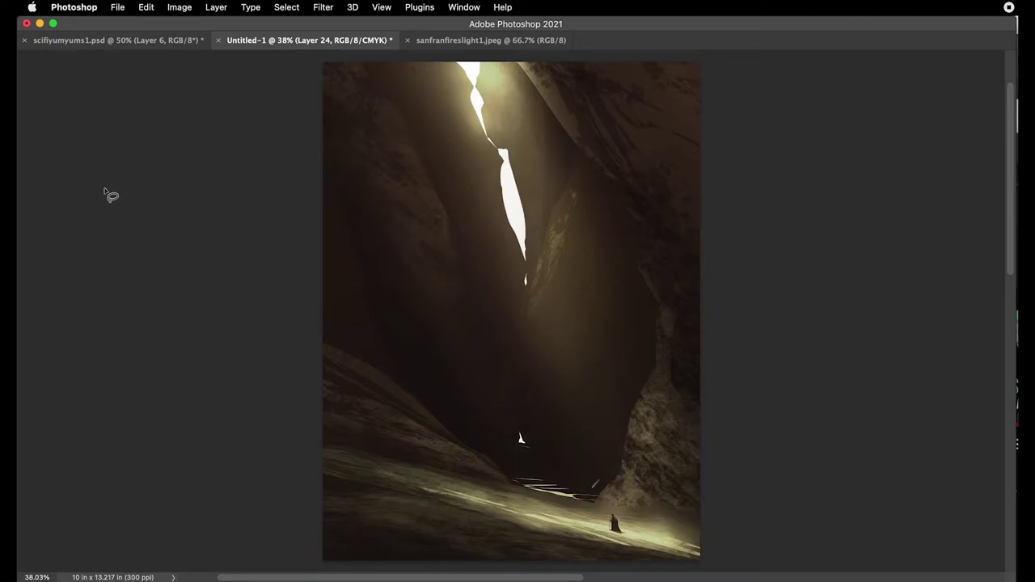
{"action": "key", "text": "Tab"}
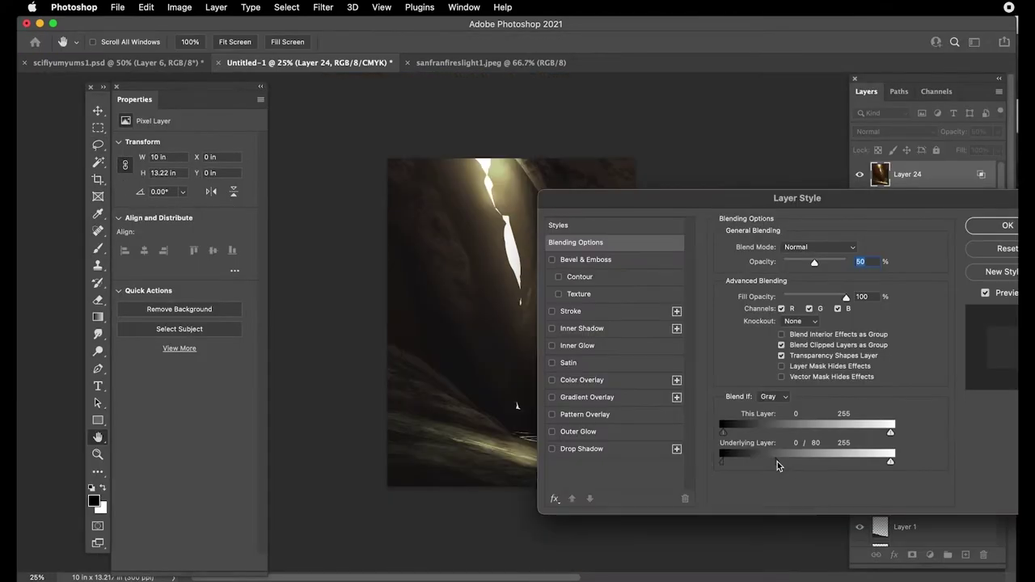
- Fade Layer 24 out of the dark underlying tones with a split Blend If black slider, and compare the image with the layer hidden
{"action": "left_click_drag", "start_coordinate": [638, 205], "coordinate": [608, 174]}
{"action": "mouse_move", "coordinate": [714, 442]}
{"action": "left_mouse_down"}
{"action": "mouse_move", "coordinate": [743, 436]}
{"action": "mouse_move", "coordinate": [732, 437]}
{"action": "left_mouse_up"}
{"action": "key", "text": "Return"}
{"action": "key", "text": "e"}
{"action": "left_click", "coordinate": [860, 175]}
{"action": "left_click", "coordinate": [861, 175]}
{"action": "left_click", "coordinate": [860, 175]}
{"action": "left_click", "coordinate": [860, 174]}
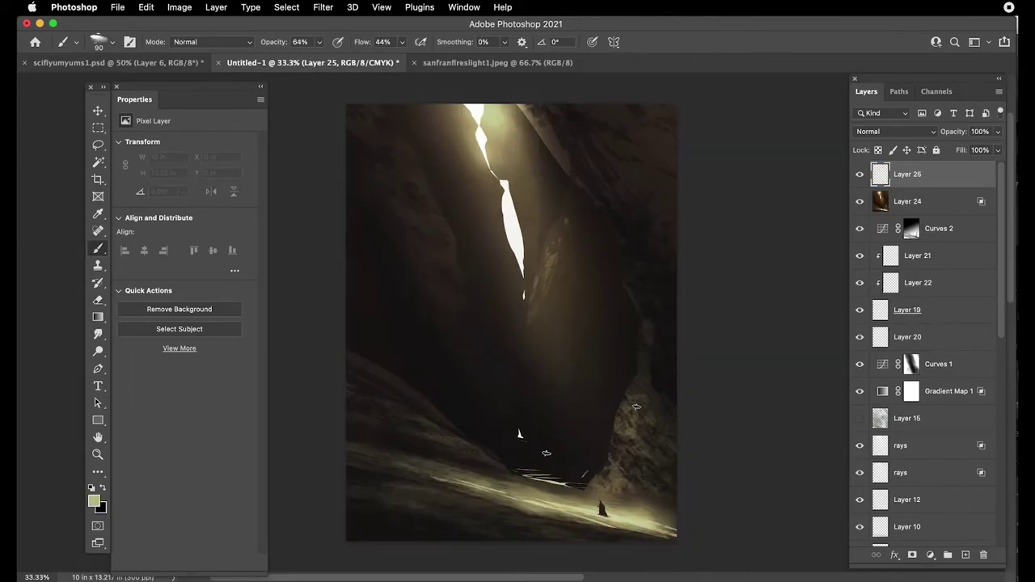
- Paint soft pale yellow haze around the lower cloak of the robed figure on Layer 25, reducing the brush size to 25
{"action": "key", "text": "super+plus"}
{"action": "key", "text": "super+plus"}
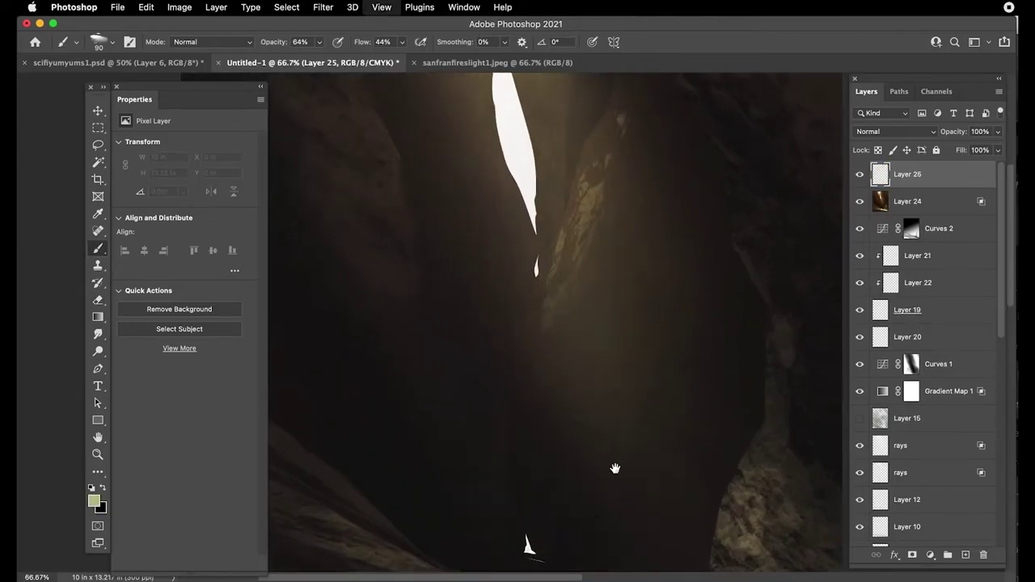
{"action": "left_click_drag", "start_coordinate": [614, 471], "coordinate": [537, 103]}
{"action": "left_click_drag", "start_coordinate": [558, 341], "coordinate": [574, 439]}
{"action": "key", "text": "super+plus"}
{"action": "key", "text": "super+plus"}
{"action": "left_click_drag", "start_coordinate": [648, 483], "coordinate": [393, 223]}
{"action": "key", "text": "super+plus"}
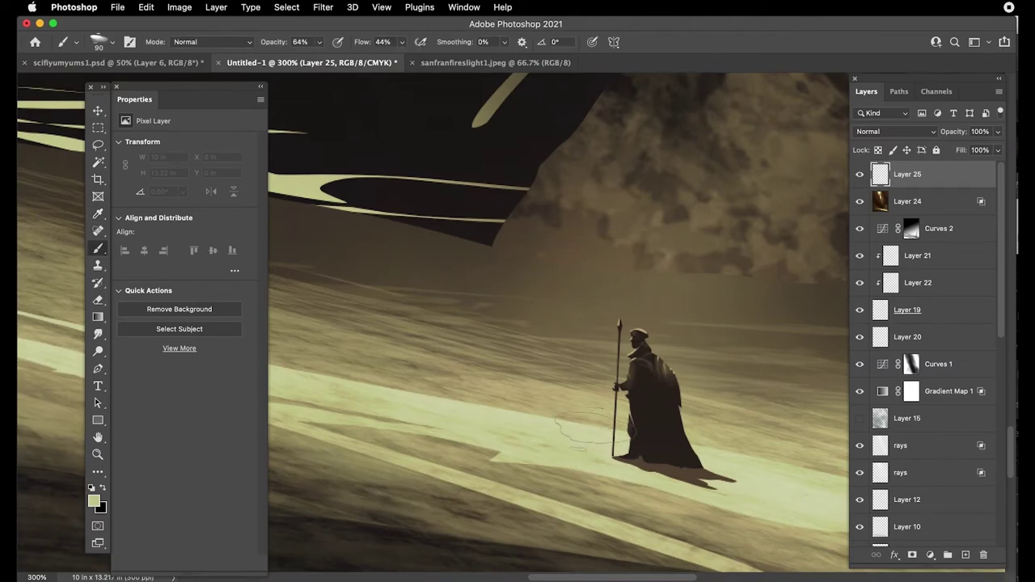
{"action": "left_click_drag", "start_coordinate": [610, 442], "coordinate": [562, 361]}
{"action": "key", "text": "bracketleft"}
{"action": "key", "text": "bracketleft"}
{"action": "mouse_move", "coordinate": [585, 378]}
{"action": "left_mouse_down"}
{"action": "mouse_move", "coordinate": [628, 376]}
{"action": "mouse_move", "coordinate": [680, 396]}
{"action": "mouse_move", "coordinate": [564, 360]}
{"action": "mouse_move", "coordinate": [552, 370]}
{"action": "mouse_move", "coordinate": [614, 361]}
{"action": "mouse_move", "coordinate": [589, 346]}
{"action": "mouse_move", "coordinate": [596, 338]}
{"action": "mouse_move", "coordinate": [617, 359]}
{"action": "left_mouse_up"}
{"action": "key", "text": "bracketleft"}
{"action": "key", "text": "super+minus"}
{"action": "key", "text": "bracketleft"}
{"action": "key", "text": "bracketleft"}
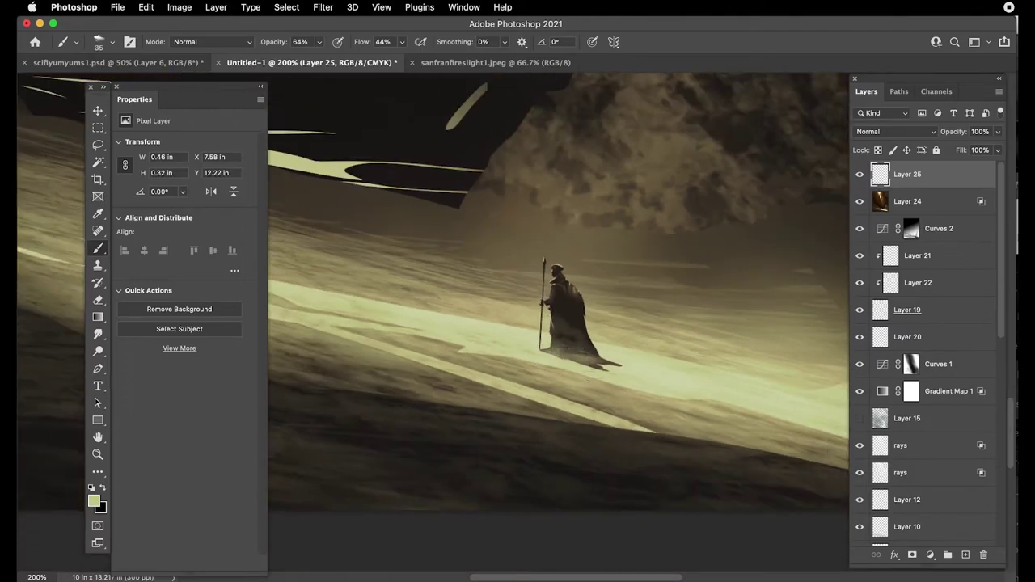
{"action": "scroll", "coordinate": [515, 317], "scroll_direction": "down", "scroll_amount": 1}
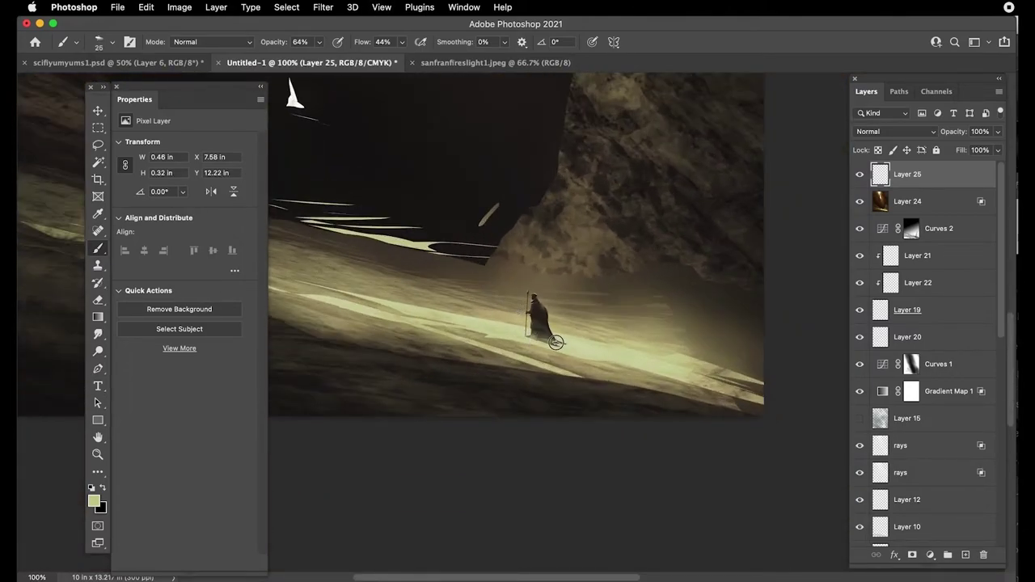
- Compare the image with Layer 25's haze hidden and shown, and examine the robed figure up close and in the full composition
{"action": "scroll", "coordinate": [553, 340], "scroll_direction": "up", "scroll_amount": 1}
{"action": "left_click", "coordinate": [859, 177]}
{"action": "left_click", "coordinate": [859, 177]}
{"action": "key", "text": "super+minus"}
{"action": "left_click_drag", "start_coordinate": [453, 207], "coordinate": [499, 268]}
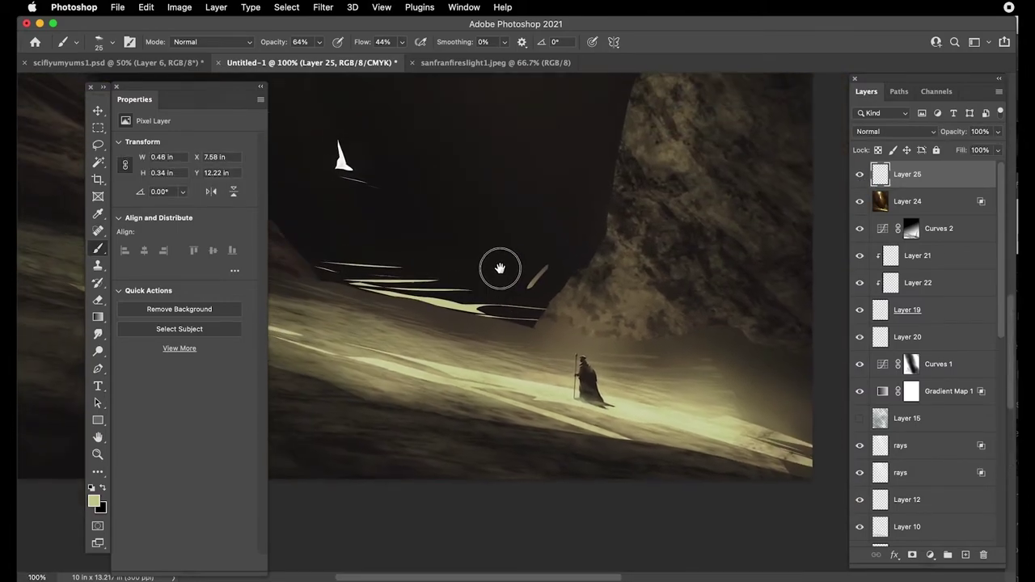
{"action": "scroll", "coordinate": [501, 271], "scroll_direction": "up", "scroll_amount": 3}
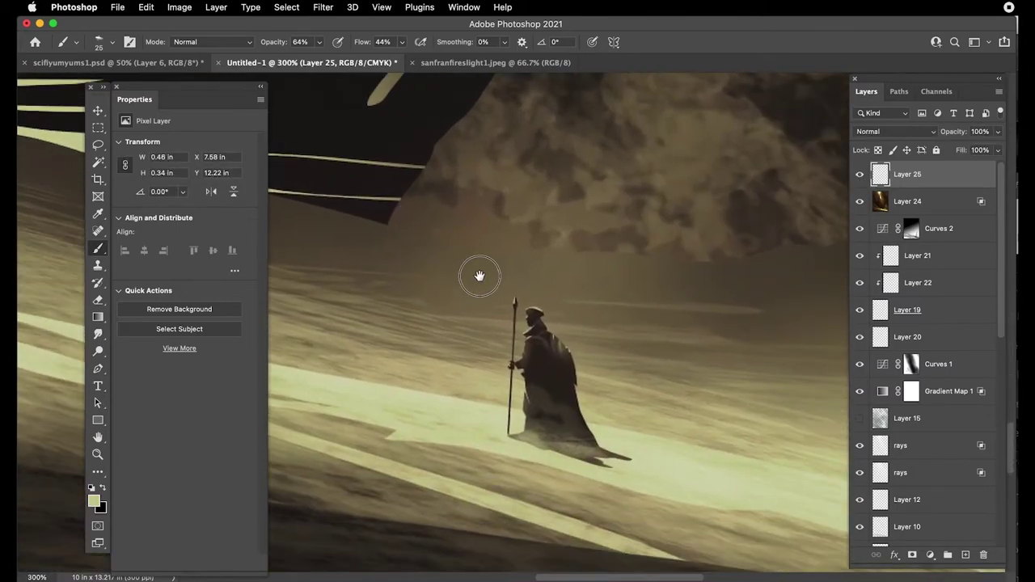
{"action": "left_click_drag", "start_coordinate": [480, 277], "coordinate": [588, 332]}
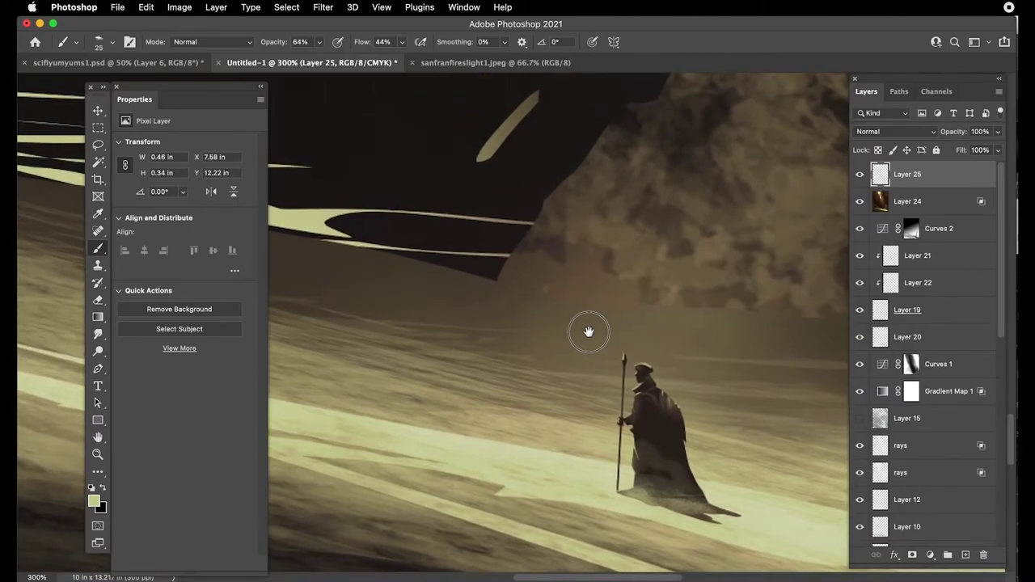
{"action": "scroll", "coordinate": [526, 258], "scroll_direction": "down", "scroll_amount": 6}
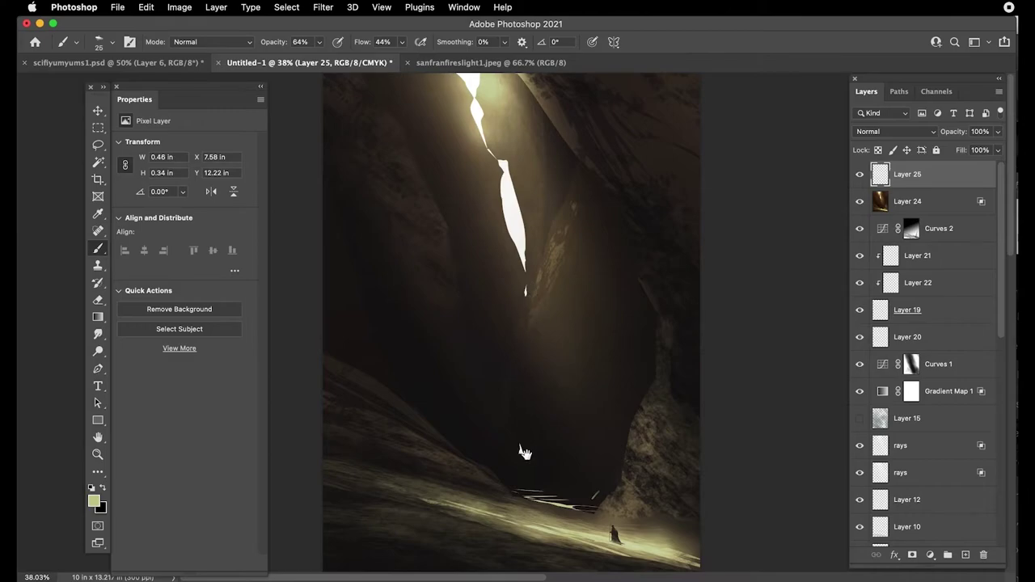
- Stamp all visible layers into a new merged layer above Layer 25
{"action": "left_click", "coordinate": [885, 199]}
{"action": "left_click", "coordinate": [941, 178]}
{"action": "key", "text": "super+alt+shift+e"}
- Smudge the hard pale streaks at the base of the dark cave opening at 58% strength, reducing the brush size to 35
{"action": "left_click", "coordinate": [95, 334]}
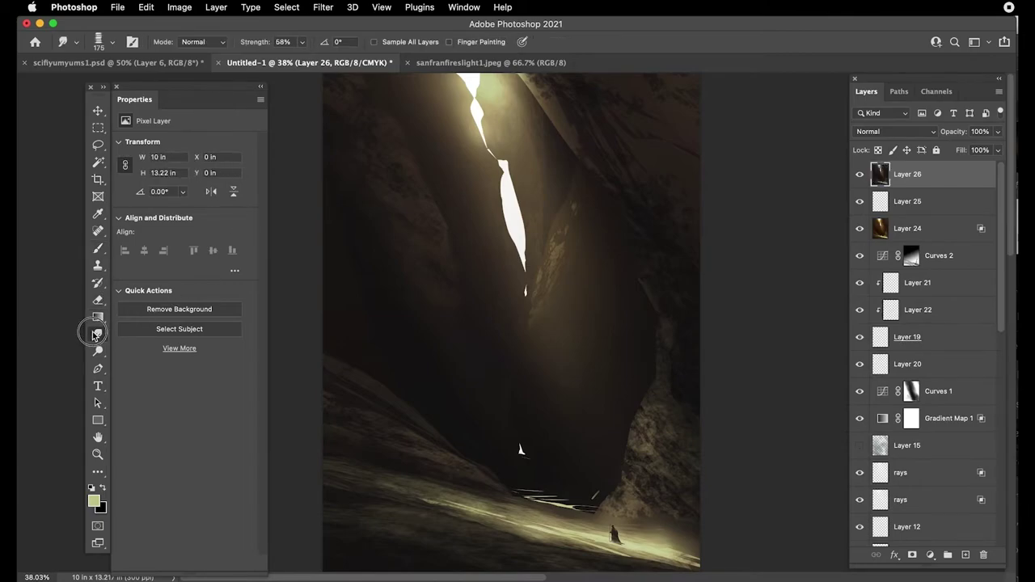
{"action": "key", "text": "super+equal"}
{"action": "key", "text": "super+equal"}
{"action": "key", "text": "super+equal"}
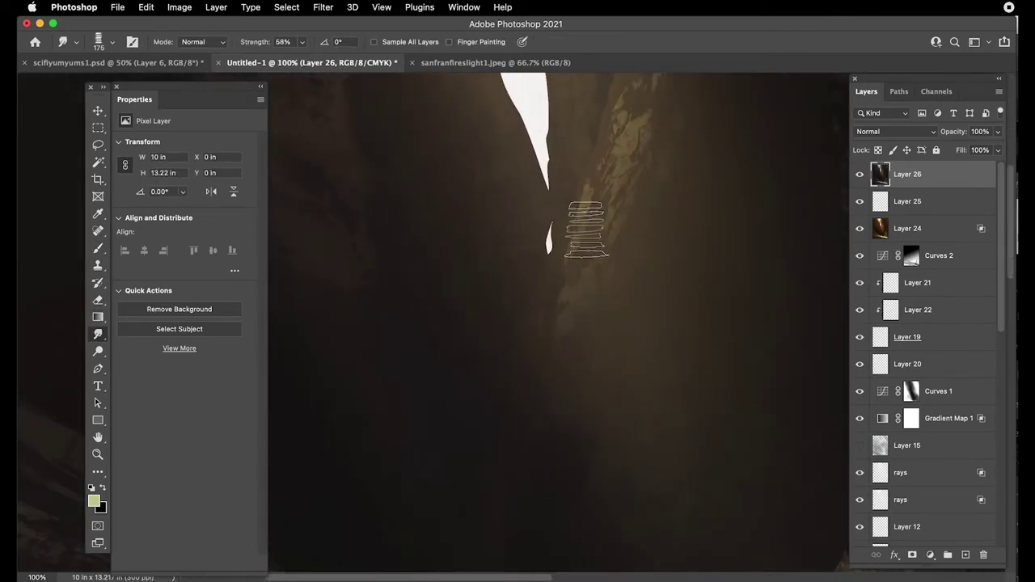
{"action": "mouse_move", "coordinate": [555, 439]}
{"action": "left_mouse_down"}
{"action": "mouse_move", "coordinate": [590, 176]}
{"action": "mouse_move", "coordinate": [526, 298]}
{"action": "mouse_move", "coordinate": [492, 281]}
{"action": "left_mouse_up"}
{"action": "key", "text": "bracketleft"}
{"action": "key", "text": "bracketleft"}
{"action": "key", "text": "bracketleft"}
{"action": "key", "text": "bracketleft"}
{"action": "key", "text": "bracketleft"}
{"action": "key", "text": "bracketleft"}
{"action": "key", "text": "bracketleft"}
{"action": "key", "text": "bracketleft"}
{"action": "key", "text": "bracketleft"}
{"action": "left_click_drag", "start_coordinate": [510, 339], "coordinate": [589, 347]}
{"action": "key", "text": "bracketleft"}
{"action": "left_click_drag", "start_coordinate": [718, 350], "coordinate": [706, 372]}
{"action": "key", "text": "bracketleft"}
{"action": "mouse_move", "coordinate": [638, 377]}
{"action": "left_mouse_down"}
{"action": "mouse_move", "coordinate": [710, 388]}
{"action": "mouse_move", "coordinate": [640, 382]}
{"action": "left_mouse_up"}
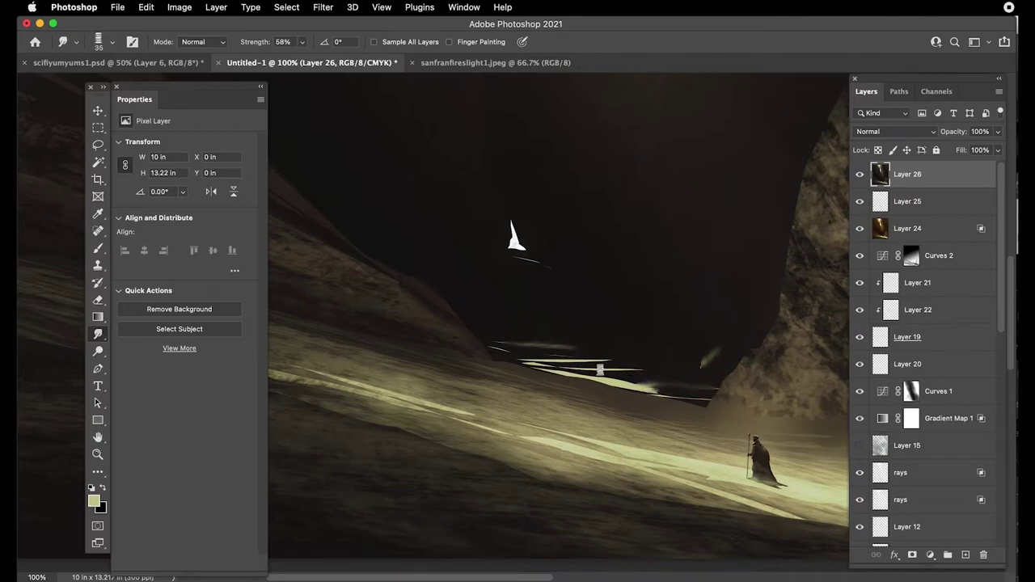
- Soften the remaining pale streaks along the floor's far edge with finer smudging at brush sizes of about 20 to 25
{"action": "key", "text": "bracketleft"}
{"action": "key", "text": "bracketleft"}
{"action": "key", "text": "bracketleft"}
{"action": "key", "text": "bracketleft"}
{"action": "key", "text": "bracketleft"}
{"action": "key", "text": "bracketleft"}
{"action": "key", "text": "bracketright"}
{"action": "key", "text": "bracketright"}
{"action": "mouse_move", "coordinate": [598, 359]}
{"action": "left_mouse_down"}
{"action": "mouse_move", "coordinate": [532, 353]}
{"action": "mouse_move", "coordinate": [567, 354]}
{"action": "mouse_move", "coordinate": [612, 387]}
{"action": "mouse_move", "coordinate": [620, 380]}
{"action": "mouse_move", "coordinate": [577, 378]}
{"action": "mouse_move", "coordinate": [616, 379]}
{"action": "mouse_move", "coordinate": [599, 387]}
{"action": "mouse_move", "coordinate": [665, 386]}
{"action": "left_mouse_up"}
{"action": "key", "text": "bracketleft"}
{"action": "key", "text": "bracketleft"}
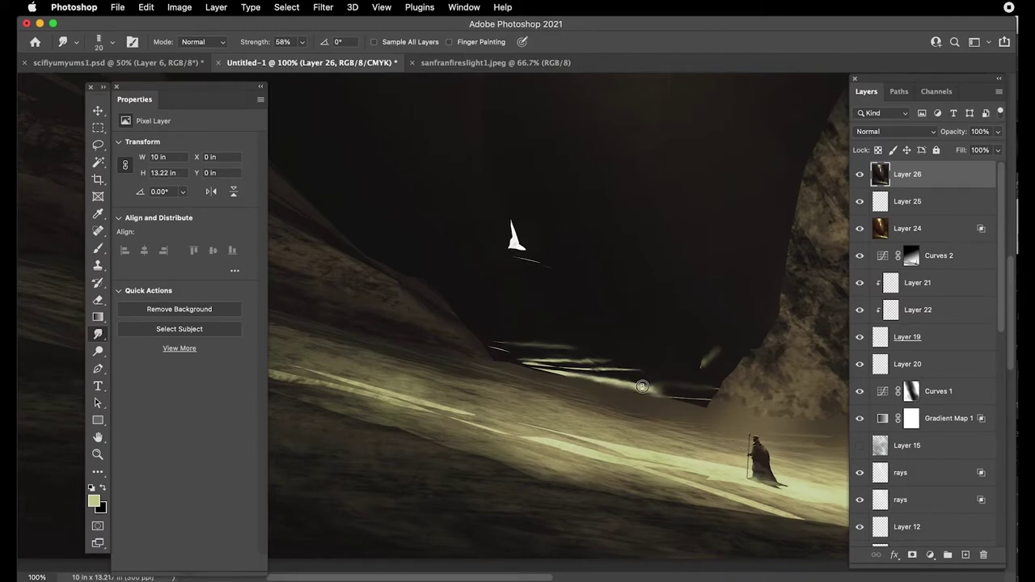
{"action": "mouse_move", "coordinate": [630, 380]}
{"action": "left_mouse_down"}
{"action": "mouse_move", "coordinate": [677, 390]}
{"action": "mouse_move", "coordinate": [552, 356]}
{"action": "mouse_move", "coordinate": [591, 363]}
{"action": "mouse_move", "coordinate": [571, 374]}
{"action": "left_mouse_up"}
{"action": "key", "text": "bracketright"}
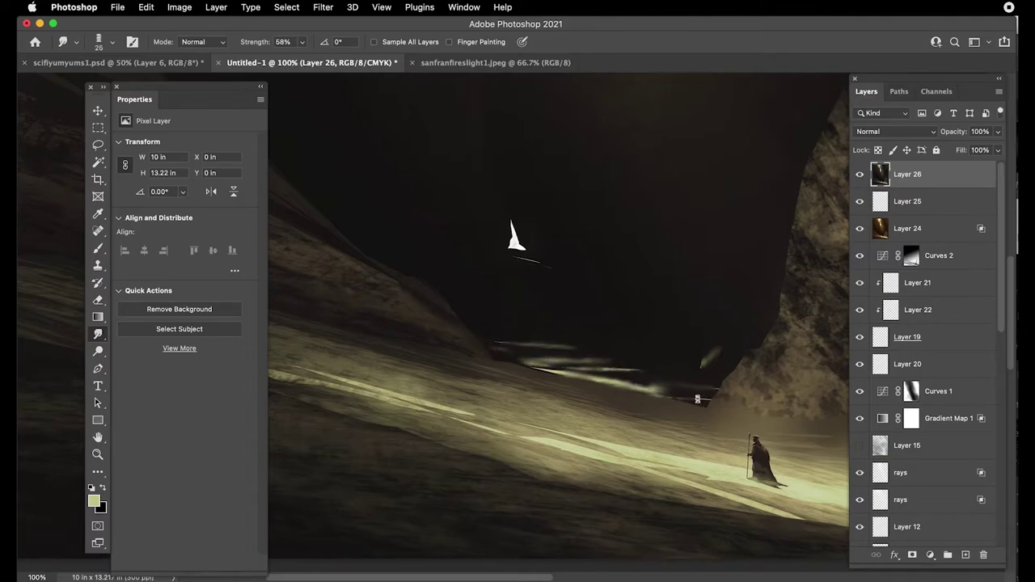
- Sample the near-black cave tone and paint over the smudged streaks with a size 40 brush, enlarging it to 80 near the rock base
{"action": "key", "text": "super+minus"}
{"action": "key", "text": "bracketright"}
{"action": "key", "text": "b"}
{"action": "left_click", "coordinate": [612, 342], "text": "alt"}
{"action": "key", "text": "bracketright"}
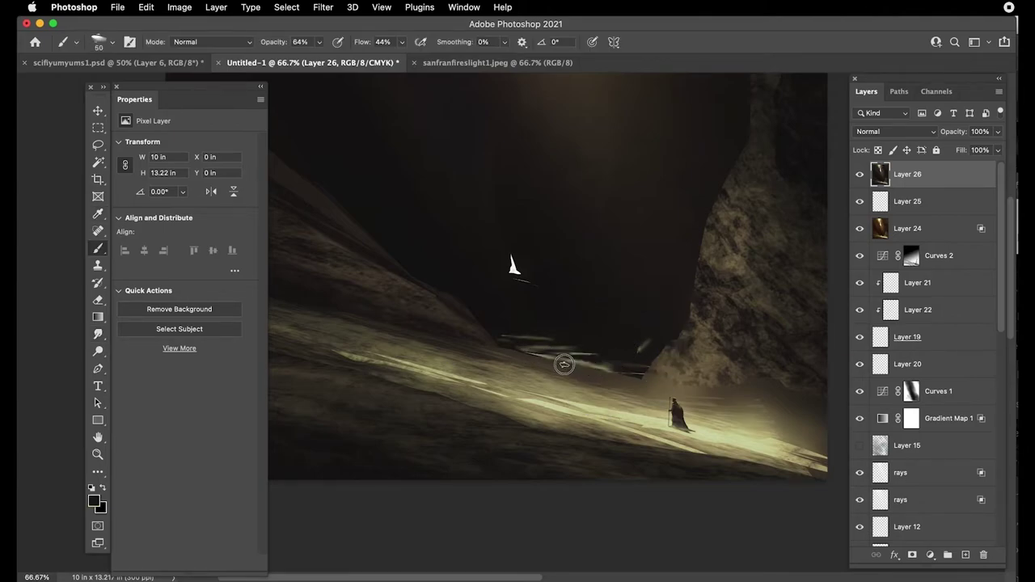
{"action": "key", "text": "bracketleft"}
{"action": "mouse_move", "coordinate": [514, 336]}
{"action": "left_mouse_down"}
{"action": "mouse_move", "coordinate": [662, 370]}
{"action": "mouse_move", "coordinate": [651, 347]}
{"action": "mouse_move", "coordinate": [595, 363]}
{"action": "mouse_move", "coordinate": [636, 381]}
{"action": "left_mouse_up"}
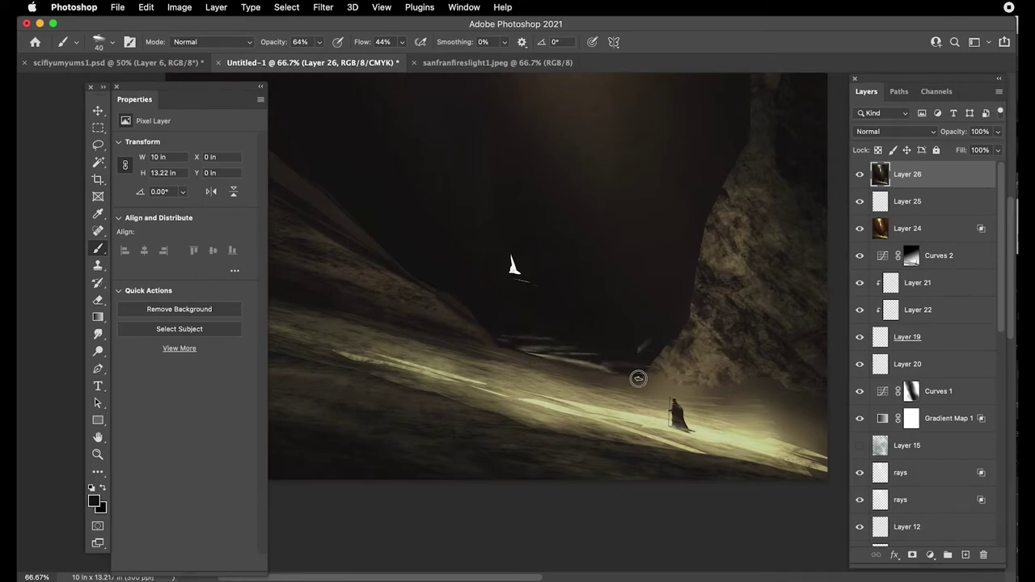
{"action": "key", "text": "bracketright"}
{"action": "key", "text": "bracketright"}
{"action": "key", "text": "bracketright"}
{"action": "key", "text": "bracketright"}
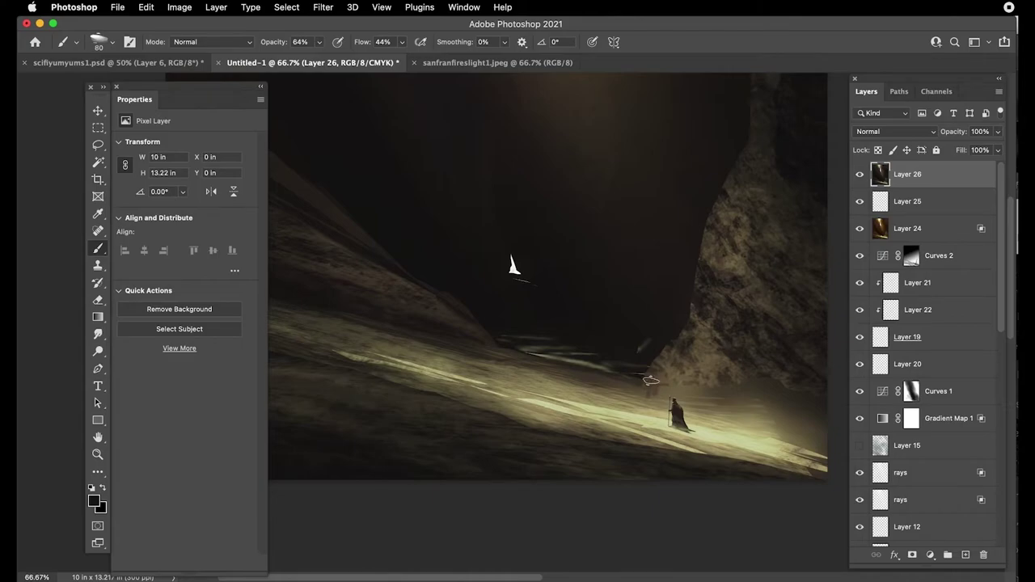
- Paint dark strokes over the sloping rock bank on the far side from the figure, reducing the brush size to 45
{"action": "scroll", "coordinate": [517, 319], "scroll_direction": "down", "scroll_amount": 1}
{"action": "key", "text": "bracketleft"}
{"action": "key", "text": "bracketleft"}
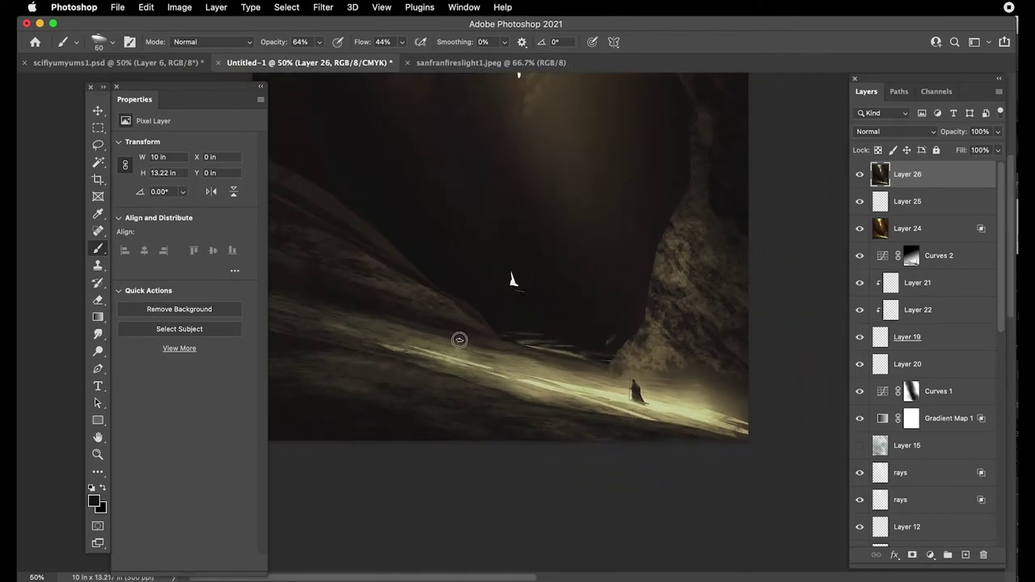
{"action": "key", "text": "bracketleft"}
{"action": "mouse_move", "coordinate": [376, 312]}
{"action": "left_mouse_down"}
{"action": "mouse_move", "coordinate": [586, 443]}
{"action": "mouse_move", "coordinate": [417, 286]}
{"action": "left_mouse_up"}
{"action": "key", "text": "bracketleft"}
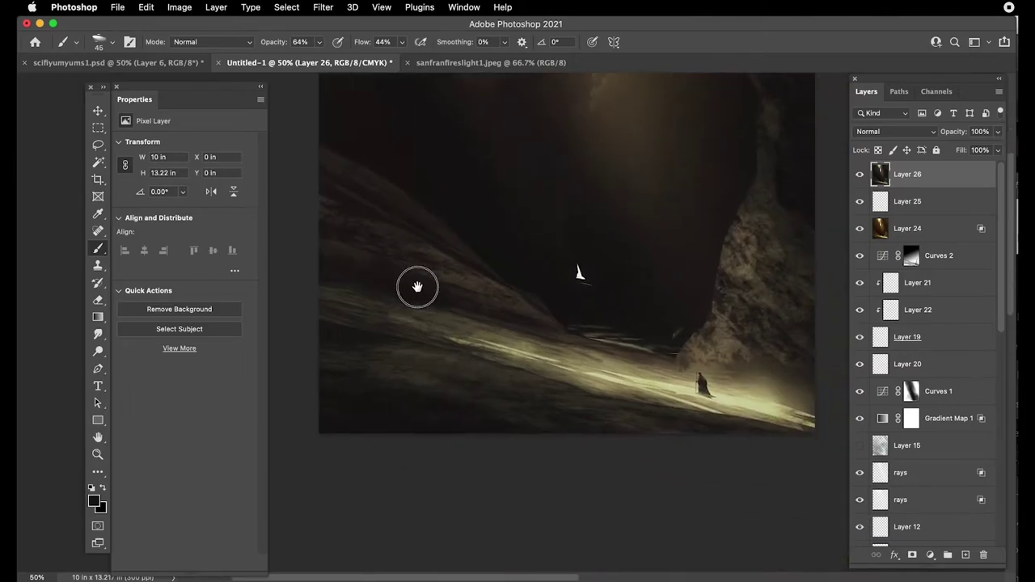
- Darken parts of the textured rock wall above the robed figure with the near-black brush, enlarged up to size 150
{"action": "key", "text": "bracketright"}
{"action": "key", "text": "bracketright"}
{"action": "mouse_move", "coordinate": [607, 425]}
{"action": "left_mouse_down"}
{"action": "mouse_move", "coordinate": [599, 409]}
{"action": "mouse_move", "coordinate": [603, 466]}
{"action": "mouse_move", "coordinate": [588, 571]}
{"action": "left_mouse_up"}
{"action": "key", "text": "bracketright"}
{"action": "key", "text": "bracketright"}
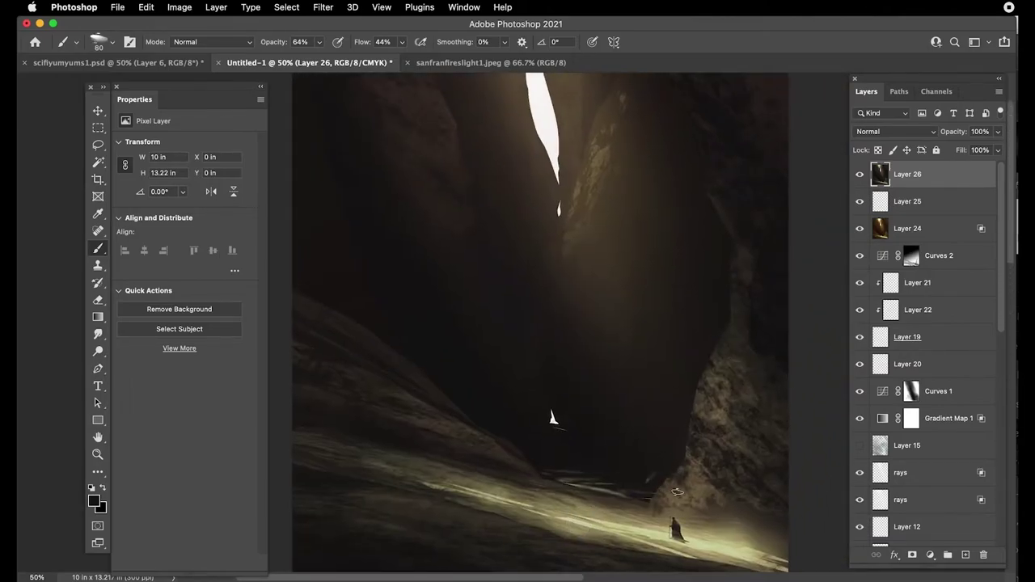
{"action": "key", "text": "bracketright"}
{"action": "key", "text": "bracketright"}
{"action": "key", "text": "bracketright"}
{"action": "key", "text": "bracketright"}
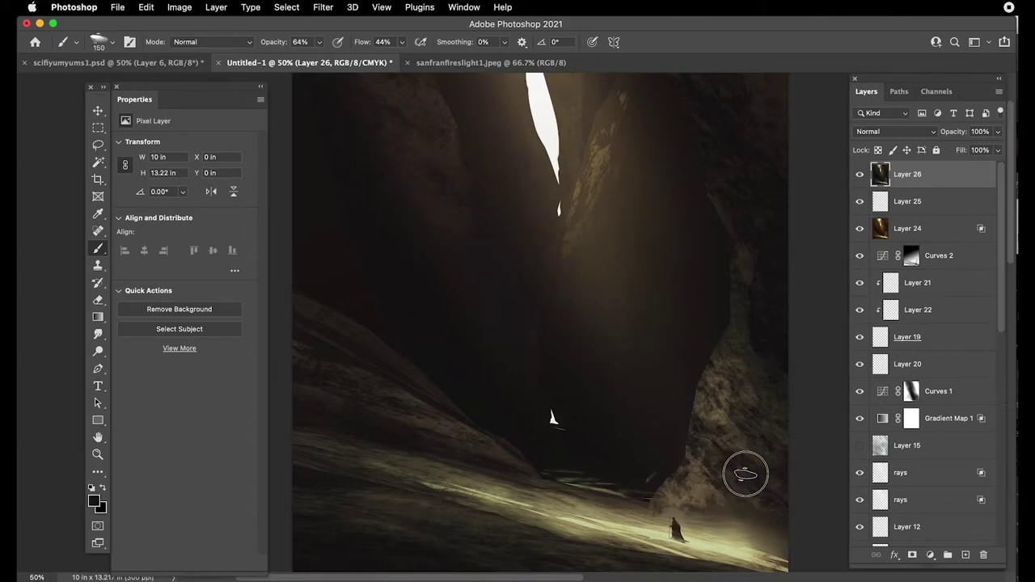
{"action": "key", "text": "bracketleft"}
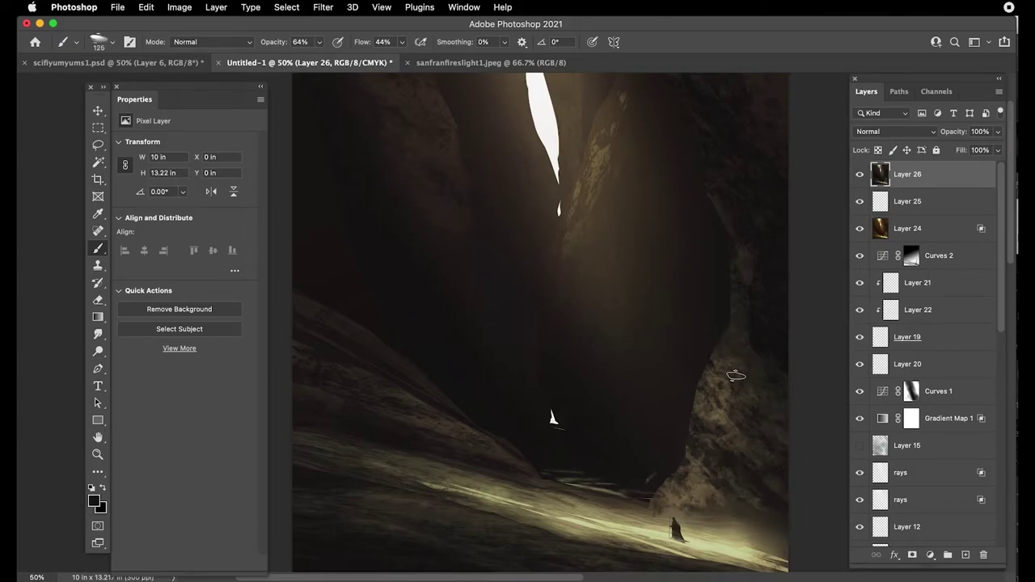
- Sample the pale yellow floor light and paint thin highlights on the rock above the figure and the opposite slope's edge, down to brush size 30
{"action": "left_click", "coordinate": [98, 334]}
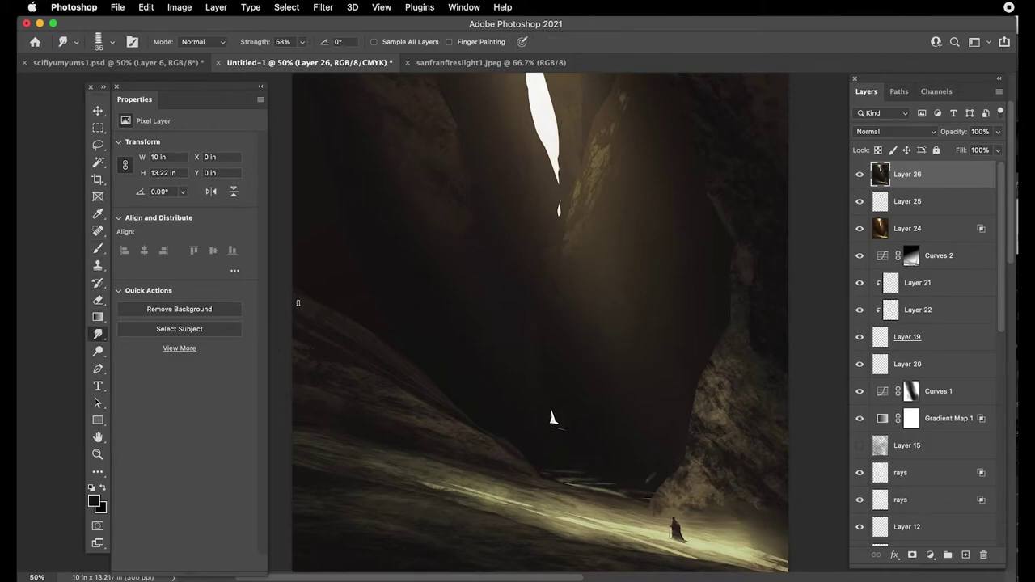
{"action": "key", "text": "i"}
{"action": "left_click", "coordinate": [705, 525]}
{"action": "key", "text": "b"}
{"action": "left_click_drag", "start_coordinate": [677, 469], "coordinate": [666, 485]}
{"action": "key", "text": "bracketleft"}
{"action": "key", "text": "bracketleft"}
{"action": "mouse_move", "coordinate": [692, 425]}
{"action": "left_mouse_down"}
{"action": "mouse_move", "coordinate": [695, 397]}
{"action": "mouse_move", "coordinate": [757, 443]}
{"action": "left_mouse_up"}
{"action": "key", "text": "bracketleft"}
{"action": "left_click_drag", "start_coordinate": [465, 430], "coordinate": [487, 441]}
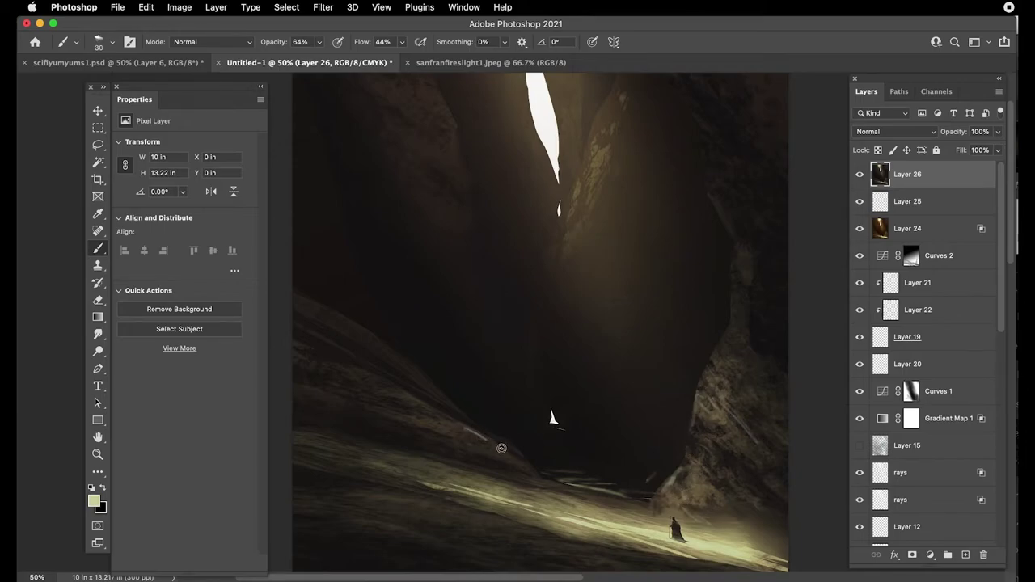
- Undo the last two strokes and paint fine strokes along the edges of the bright crack with a brush of about 25
{"action": "left_click_drag", "start_coordinate": [496, 388], "coordinate": [515, 490]}
{"action": "key", "text": "super+z"}
{"action": "key", "text": "super+z"}
{"action": "left_click_drag", "start_coordinate": [461, 334], "coordinate": [517, 553]}
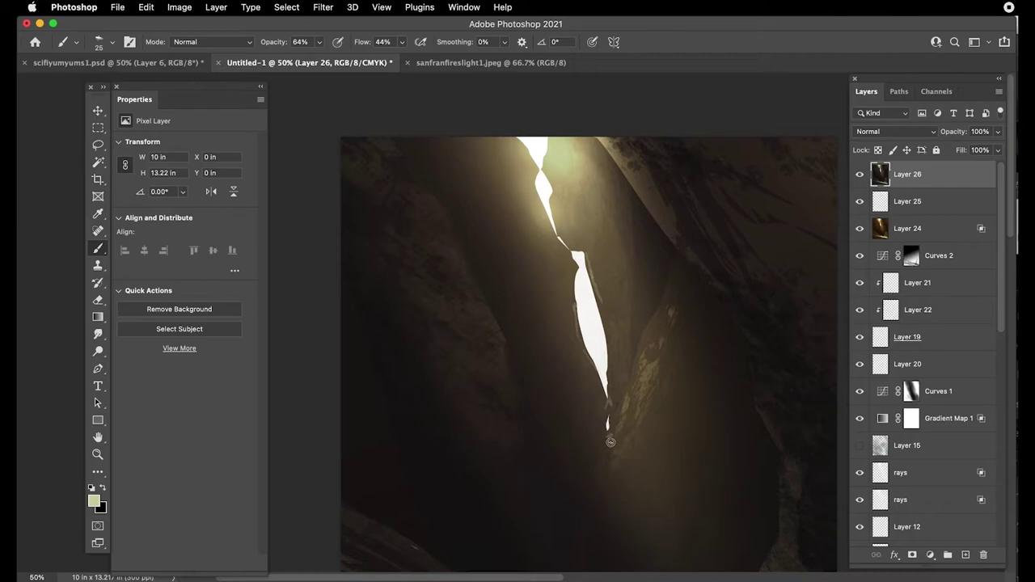
{"action": "left_click_drag", "start_coordinate": [622, 186], "coordinate": [621, 259]}
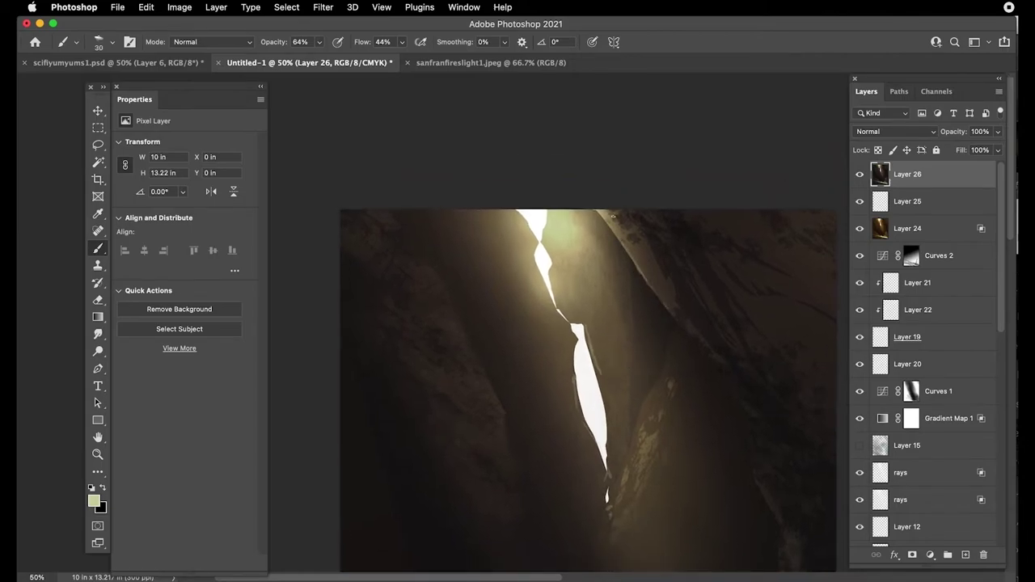
- Undo the last stroke, sample brown from the lit wall and paint muted rock strokes beside the bright crack with a size 30 brush
{"action": "left_click_drag", "start_coordinate": [631, 304], "coordinate": [632, 368]}
{"action": "key", "text": "bracketright"}
{"action": "key", "text": "super+z"}
{"action": "key", "text": "i"}
{"action": "left_click", "coordinate": [621, 315]}
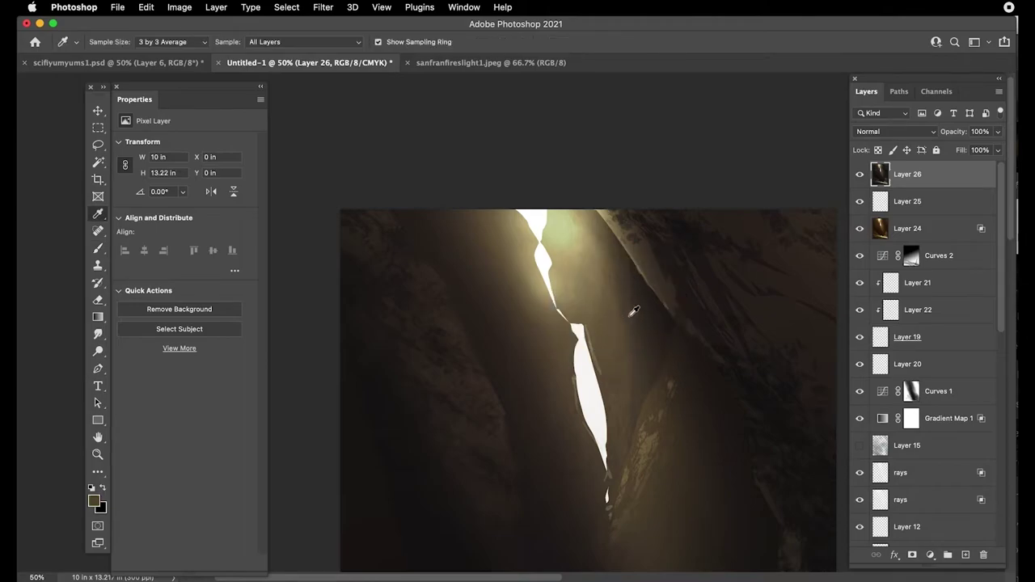
{"action": "key", "text": "b"}
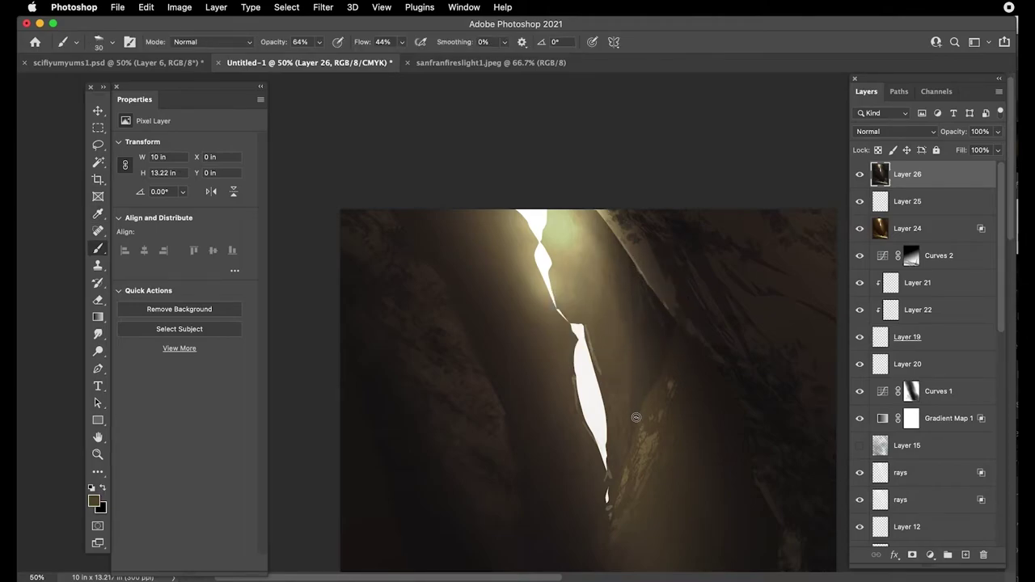
{"action": "mouse_move", "coordinate": [562, 377]}
{"action": "left_mouse_down"}
{"action": "mouse_move", "coordinate": [598, 250]}
{"action": "mouse_move", "coordinate": [538, 244]}
{"action": "left_mouse_up"}
{"action": "key", "text": "bracketleft"}
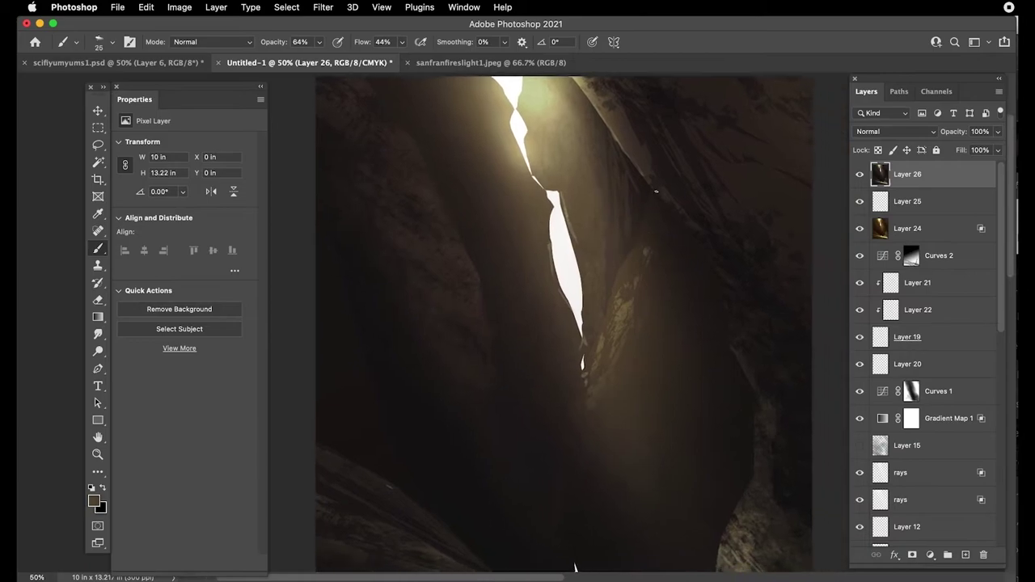
- Paint rock ridge highlights across the cave walls with a sampled olive tone and a pale yellow sampled beside the bright opening
{"action": "left_click", "coordinate": [623, 303], "text": "alt"}
{"action": "left_click_drag", "start_coordinate": [609, 443], "coordinate": [642, 325]}
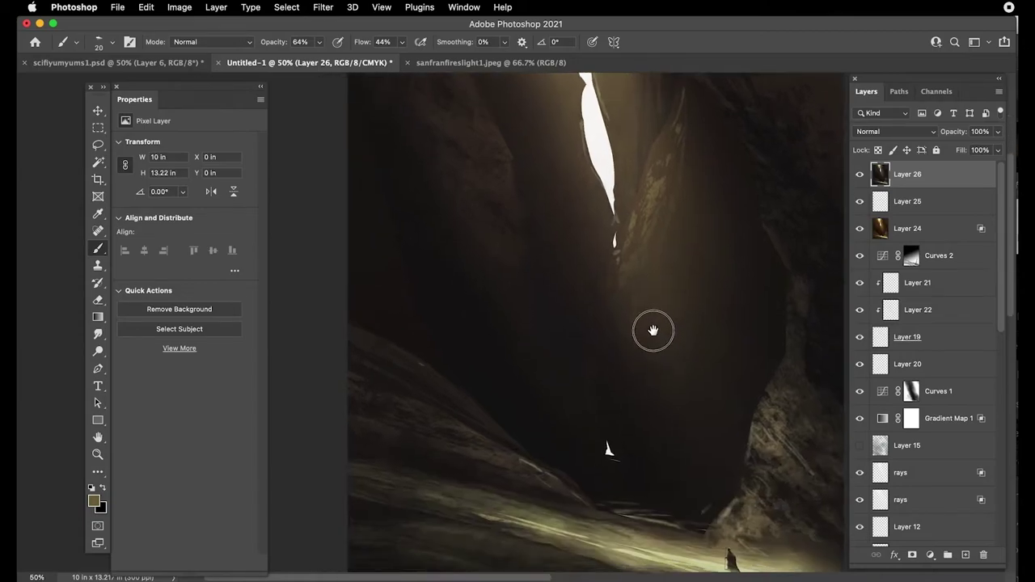
{"action": "left_click_drag", "start_coordinate": [560, 275], "coordinate": [591, 368]}
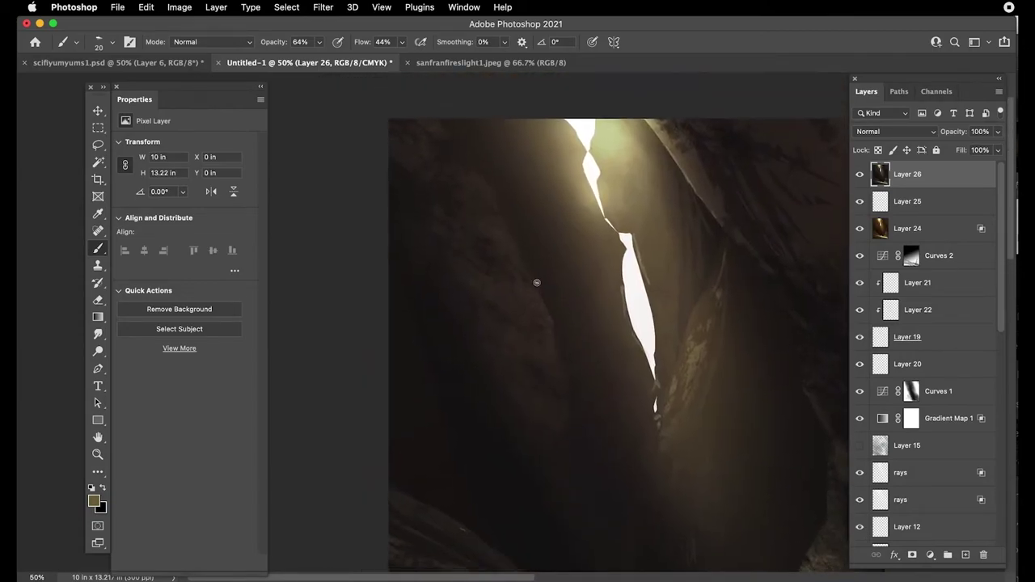
{"action": "left_click_drag", "start_coordinate": [541, 265], "coordinate": [496, 162]}
{"action": "left_click_drag", "start_coordinate": [511, 297], "coordinate": [521, 202]}
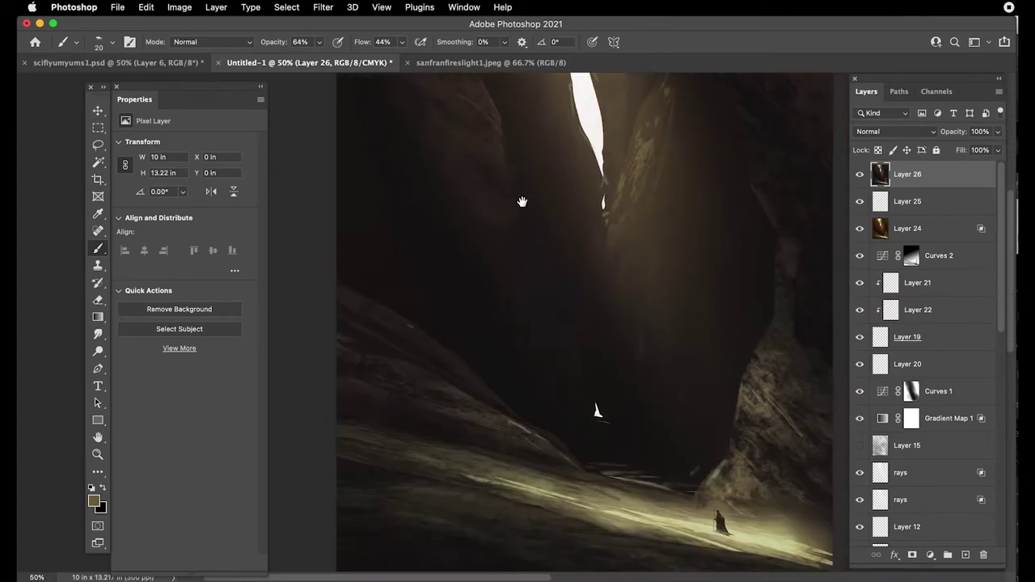
{"action": "scroll", "coordinate": [596, 412], "scroll_direction": "down", "scroll_amount": 1}
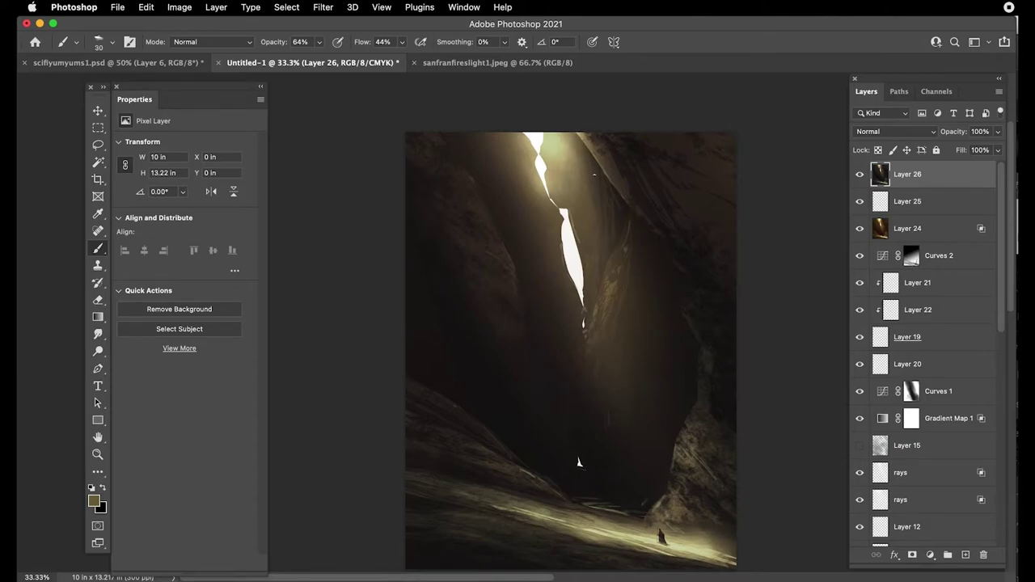
{"action": "left_click", "coordinate": [548, 134], "text": "alt"}
{"action": "key", "text": "super+minus"}
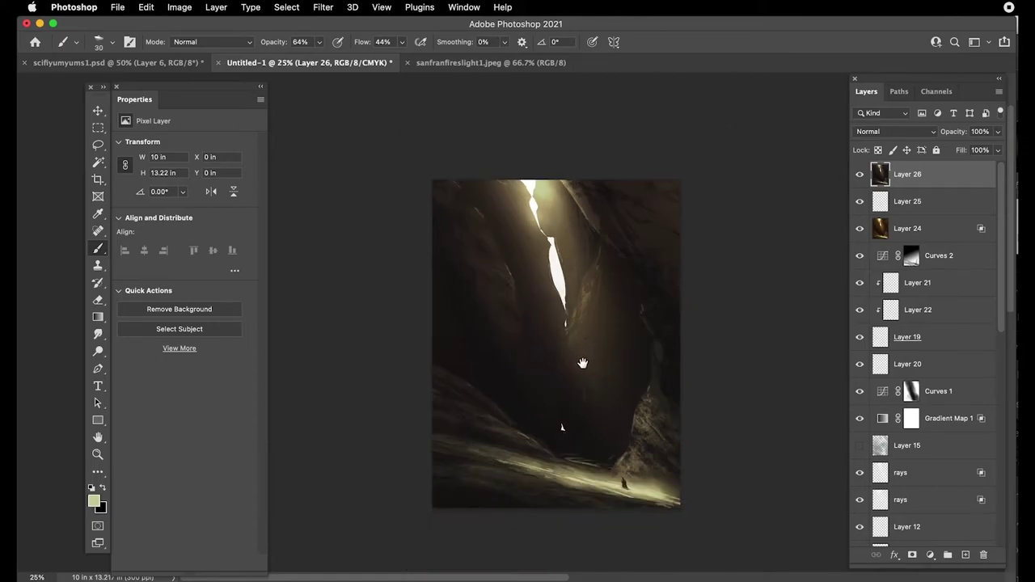
- Smudge the painted rock highlights and the small white shape in the dark opening with a brush of about 40 to 45
{"action": "key", "text": "super+plus"}
{"action": "left_click", "coordinate": [99, 334]}
{"action": "mouse_move", "coordinate": [687, 507]}
{"action": "left_mouse_down"}
{"action": "mouse_move", "coordinate": [626, 415]}
{"action": "mouse_move", "coordinate": [632, 423]}
{"action": "left_mouse_up"}
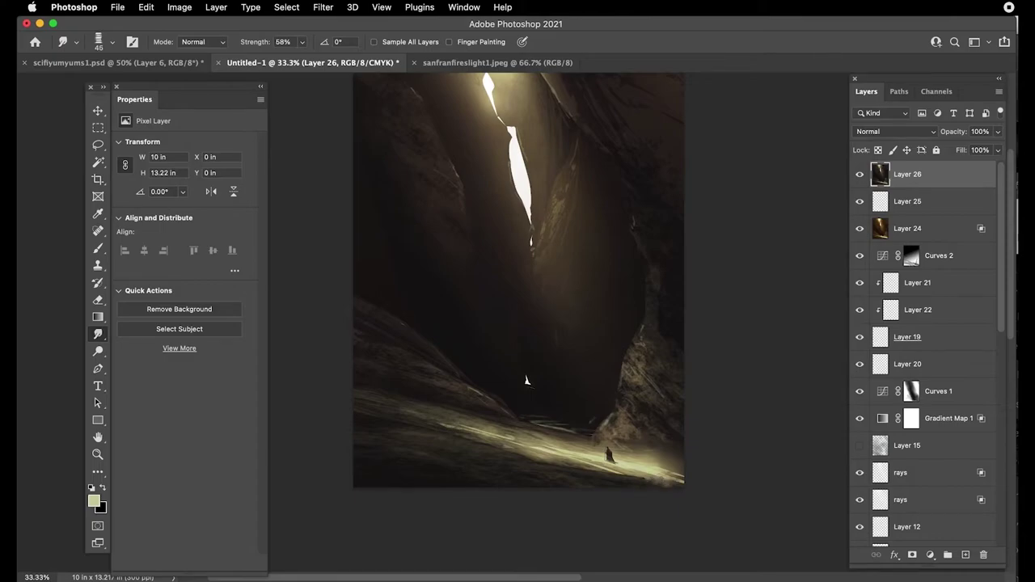
{"action": "scroll", "coordinate": [417, 396], "scroll_direction": "up", "scroll_amount": 3}
{"action": "scroll", "coordinate": [417, 396], "scroll_direction": "left", "scroll_amount": 1}
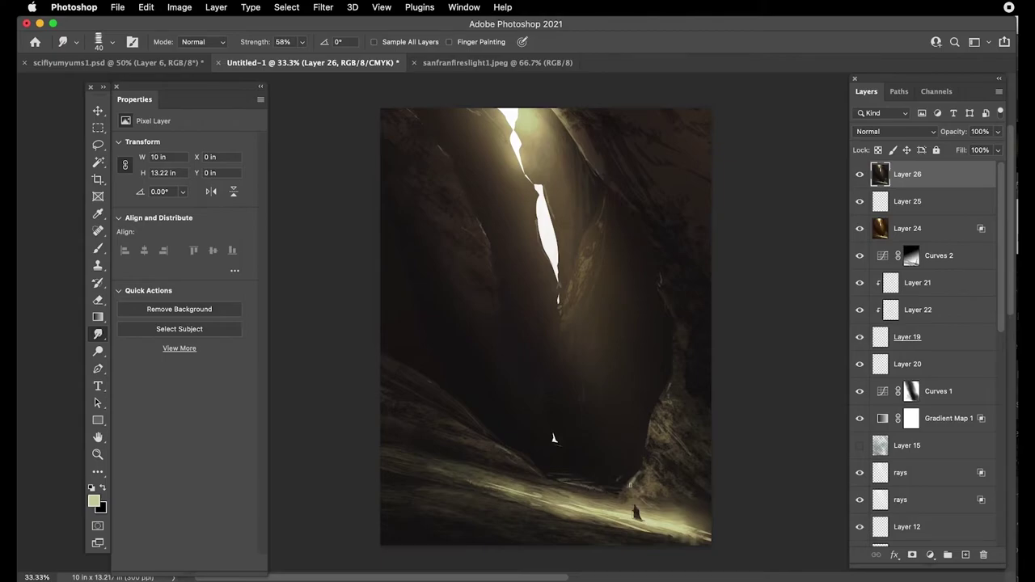
{"action": "key", "text": "super+plus"}
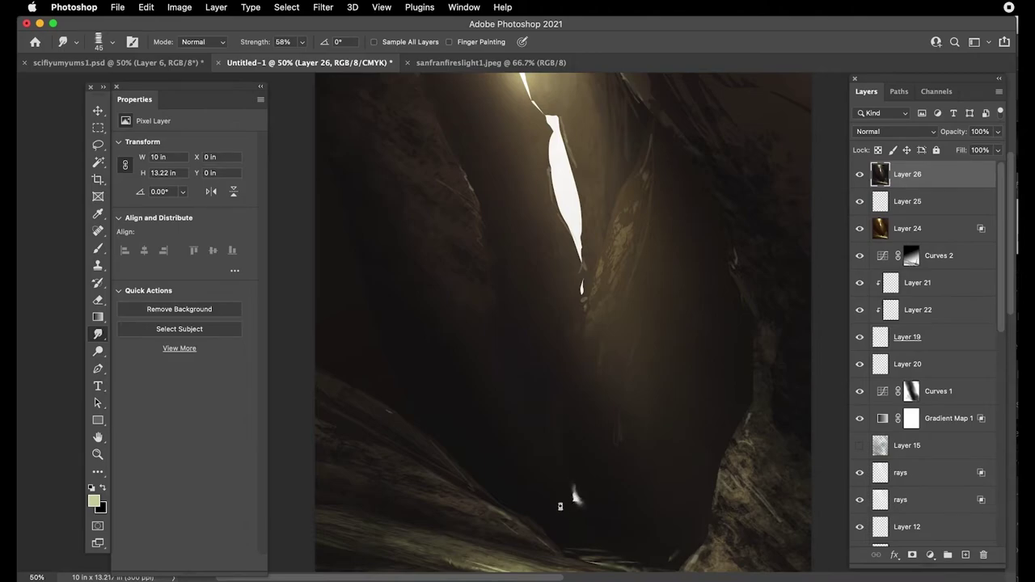
- Smudge the hard edges and lower tip of the bright crack, enlarging the brush to 50, and check the whole image
{"action": "left_click_drag", "start_coordinate": [581, 396], "coordinate": [574, 426]}
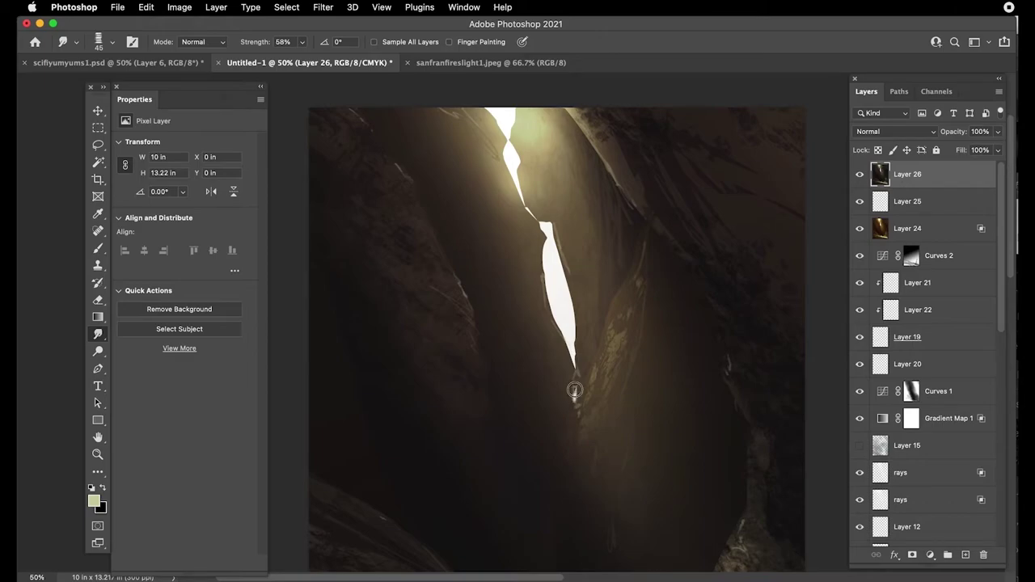
{"action": "left_click_drag", "start_coordinate": [556, 321], "coordinate": [572, 359]}
{"action": "left_click_drag", "start_coordinate": [569, 304], "coordinate": [578, 406]}
{"action": "key", "text": "]"}
{"action": "left_click_drag", "start_coordinate": [561, 341], "coordinate": [581, 417]}
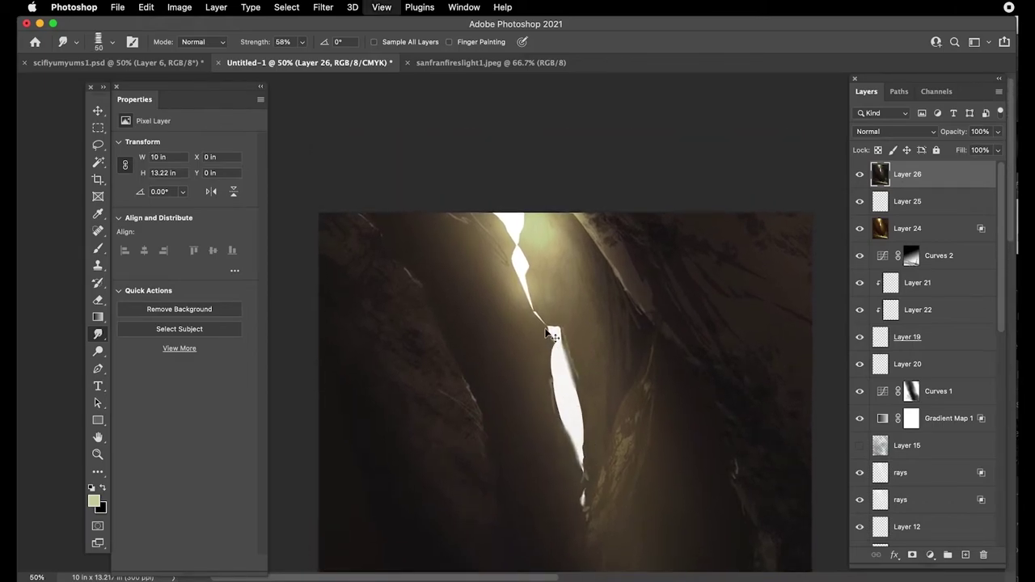
{"action": "scroll", "coordinate": [579, 414], "scroll_direction": "down", "scroll_amount": 3}
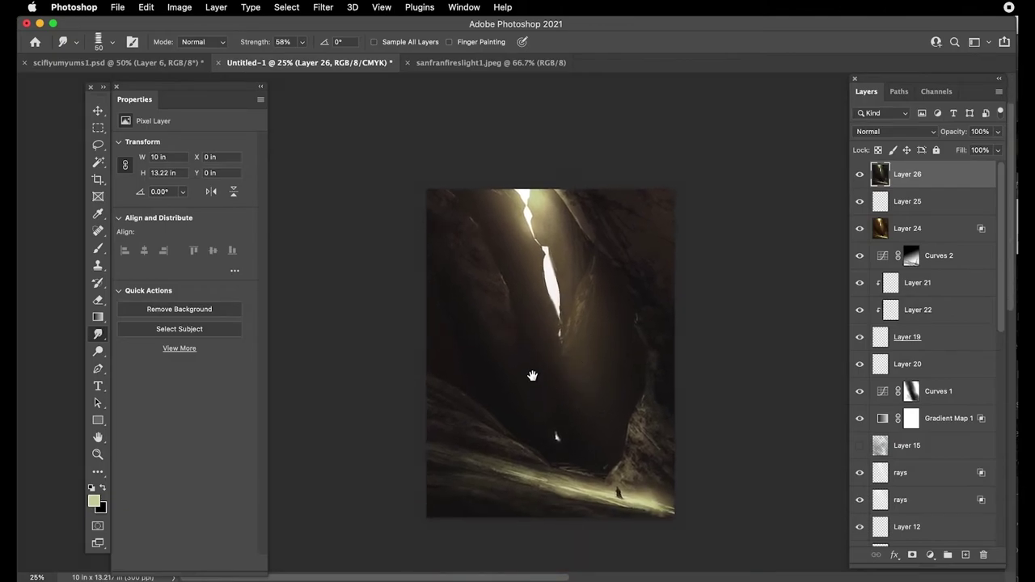
- Paint and smudge away the small white shape in the dark opening, using a sampled tone, a size 20 brush and 85% smudge strength
{"action": "left_click_drag", "start_coordinate": [533, 376], "coordinate": [529, 382]}
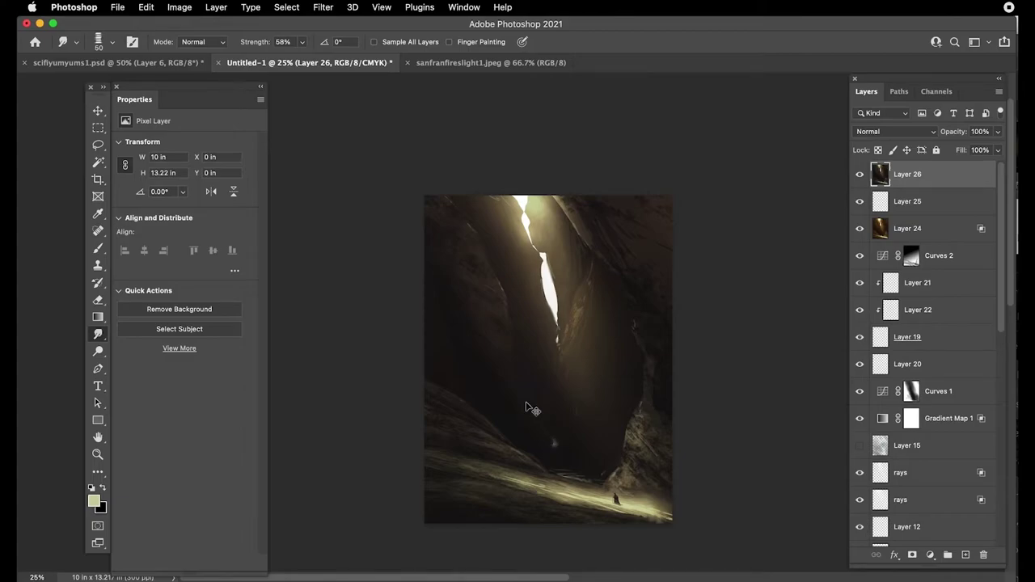
{"action": "scroll", "coordinate": [526, 407], "scroll_direction": "up", "scroll_amount": 1}
{"action": "key", "text": "i"}
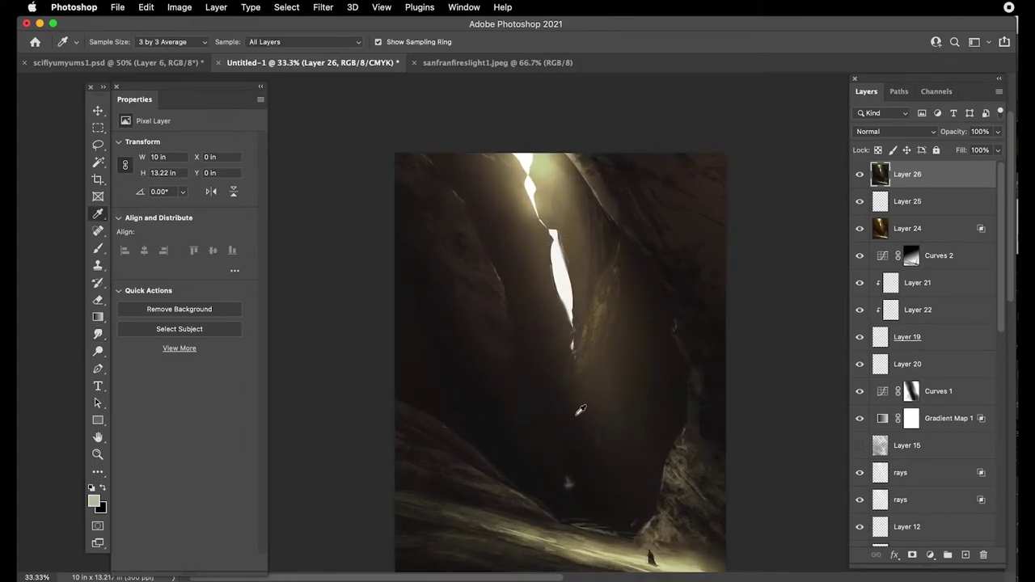
{"action": "key", "text": "b"}
{"action": "scroll", "coordinate": [576, 485], "scroll_direction": "up", "scroll_amount": 1}
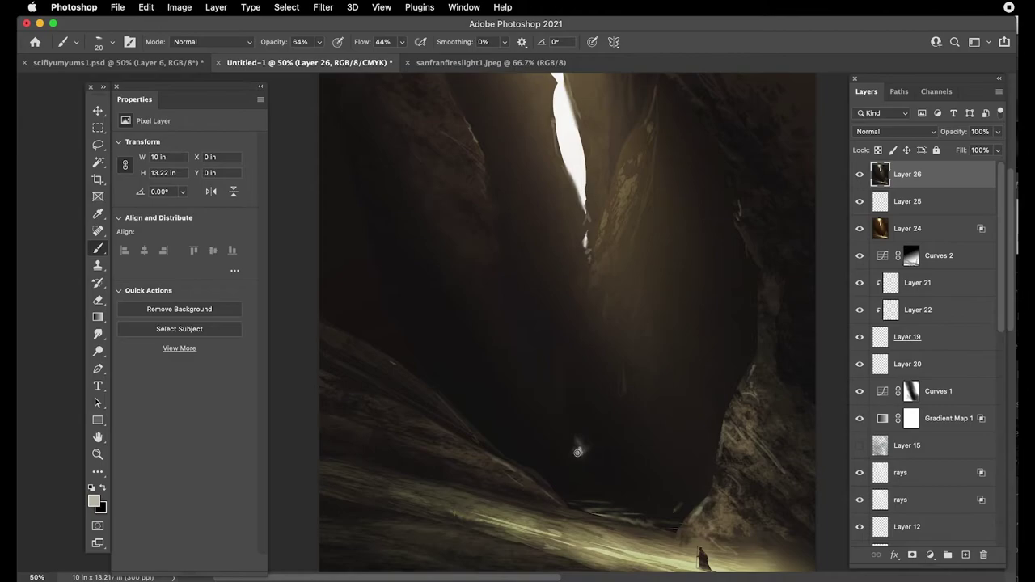
{"action": "key", "text": "super+minus"}
{"action": "key", "text": "super+minus"}
{"action": "left_click_drag", "start_coordinate": [575, 346], "coordinate": [577, 369]}
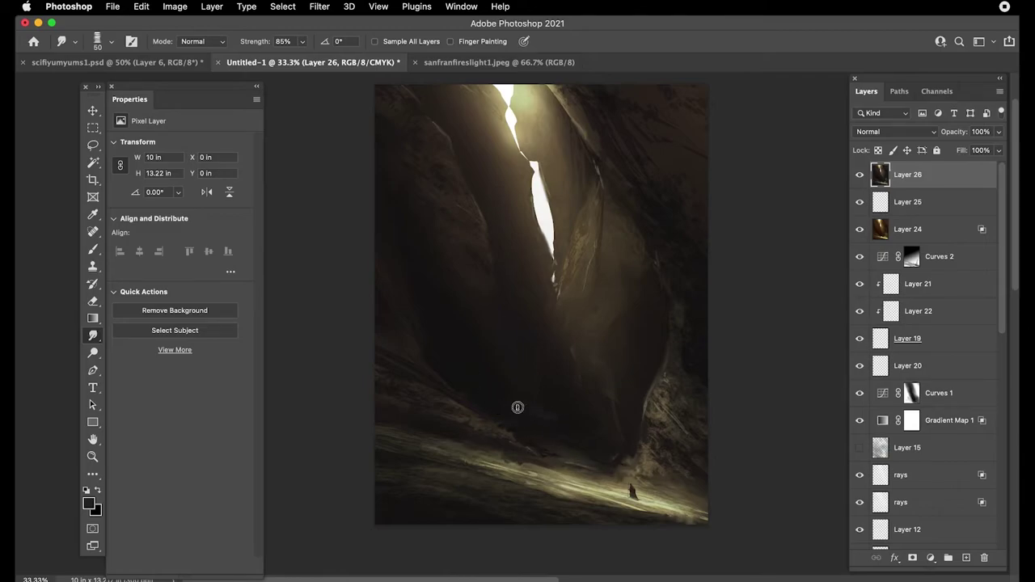
- Lasso a thin sliver about 1.53 by 1.15 in low in the dark opening, paint inside it and release the selection
{"action": "key", "text": "l"}
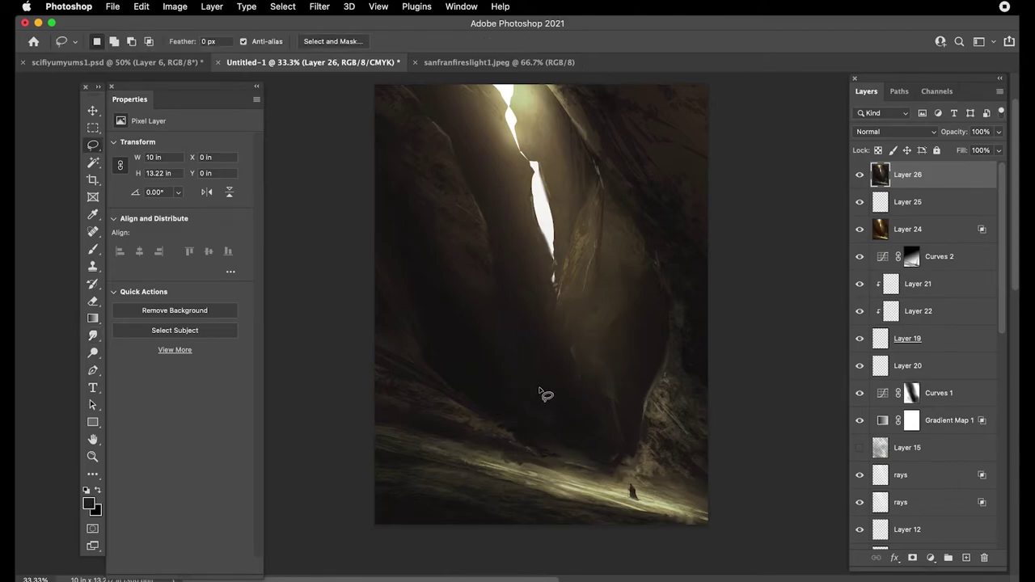
{"action": "left_click_drag", "start_coordinate": [542, 403], "coordinate": [595, 444]}
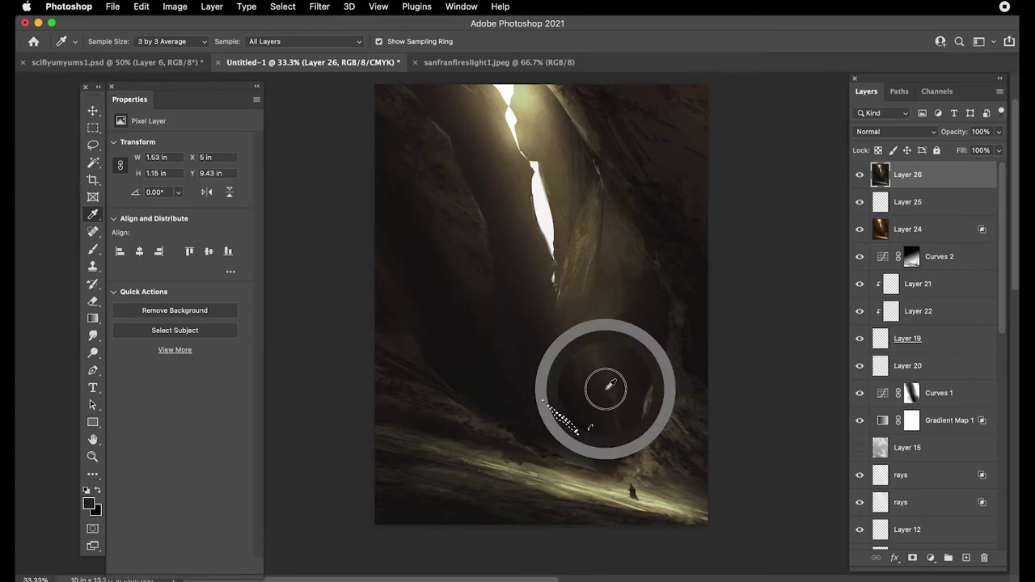
{"action": "key", "text": "b"}
{"action": "key", "text": "super+d"}
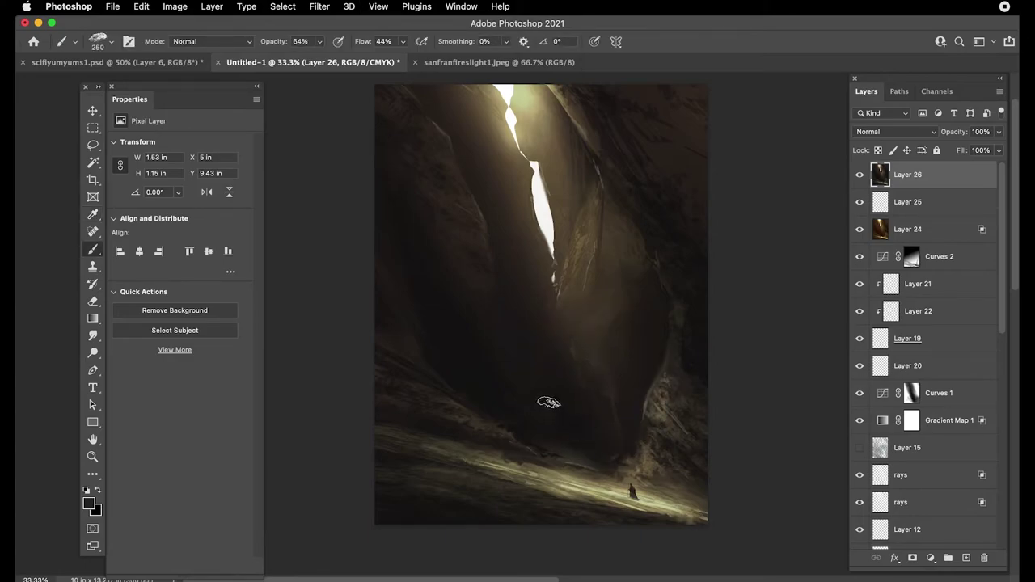
- Touch up the lower part of the dark opening with a near-black textured brush, trying size 600 and reducing it to 90
{"action": "key", "text": "bracketright"}
{"action": "key", "text": "bracketright"}
{"action": "key", "text": "bracketright"}
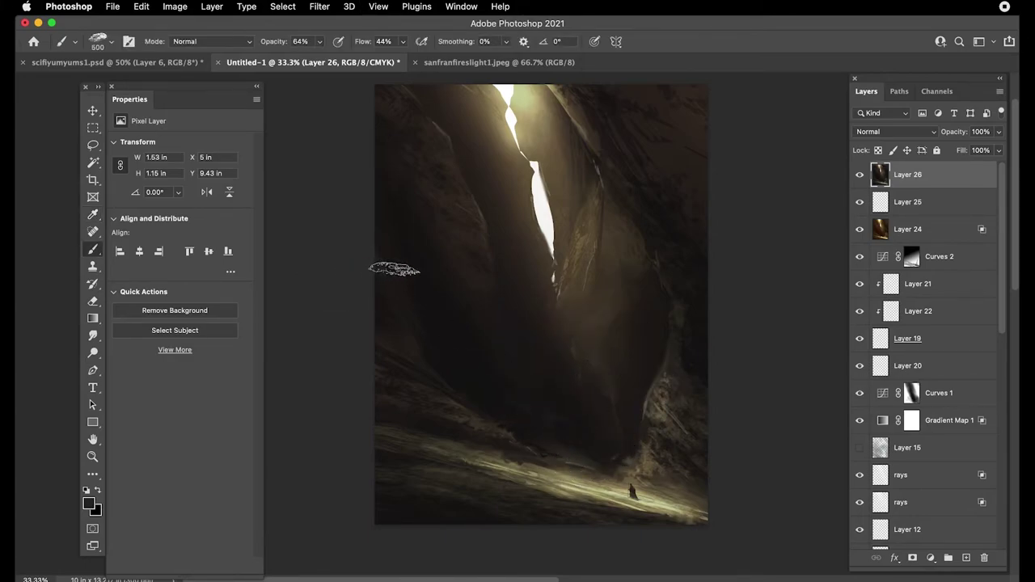
{"action": "key", "text": "bracketleft"}
{"action": "key", "text": "bracketleft"}
{"action": "left_click", "coordinate": [568, 409], "text": "alt"}
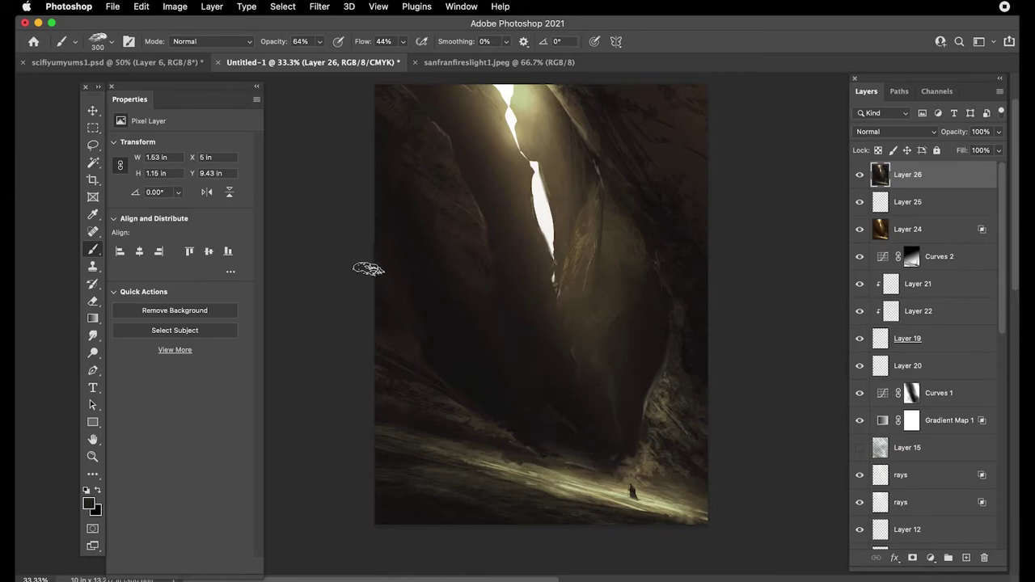
{"action": "key", "text": "bracketleft"}
{"action": "key", "text": "bracketleft"}
{"action": "key", "text": "bracketleft"}
{"action": "key", "text": "bracketleft"}
{"action": "key", "text": "bracketleft"}
{"action": "key", "text": "bracketleft"}
{"action": "key", "text": "bracketleft"}
{"action": "key", "text": "bracketleft"}
{"action": "key", "text": "bracketleft"}
{"action": "key", "text": "bracketleft"}
{"action": "key", "text": "bracketleft"}
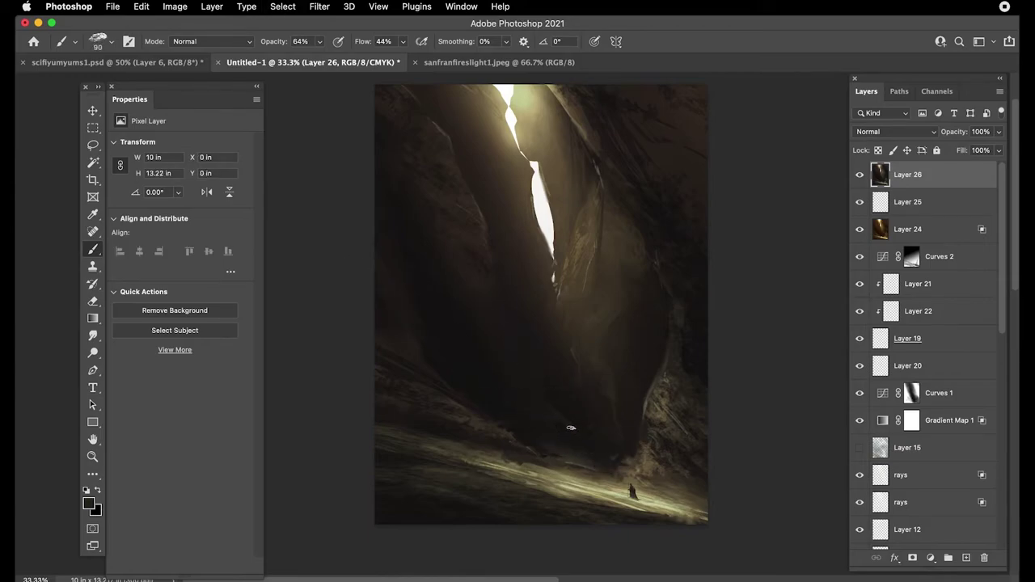
- Sample a tone from the lit wall beside the bright crack and paint muted rock strokes with varying brush sizes
{"action": "left_click", "coordinate": [605, 282], "text": "alt"}
{"action": "key", "text": "bracketleft"}
{"action": "key", "text": "bracketright"}
{"action": "key", "text": "bracketright"}
{"action": "key", "text": "bracketright"}
{"action": "key", "text": "bracketright"}
{"action": "key", "text": "bracketright"}
{"action": "key", "text": "bracketleft"}
{"action": "key", "text": "bracketleft"}
{"action": "key", "text": "bracketleft"}
{"action": "key", "text": "bracketright"}
{"action": "key", "text": "bracketright"}
- Sample near-black from the shadow on the left wall and paint over that area with the brush enlarged to 400
{"action": "left_click", "coordinate": [454, 348], "text": "alt"}
{"action": "key", "text": "bracketright"}
{"action": "key", "text": "bracketright"}
{"action": "key", "text": "bracketright"}
{"action": "key", "text": "bracketright"}
{"action": "key", "text": "bracketright"}
{"action": "key", "text": "bracketright"}
{"action": "key", "text": "bracketright"}
{"action": "key", "text": "bracketright"}
{"action": "key", "text": "bracketright"}
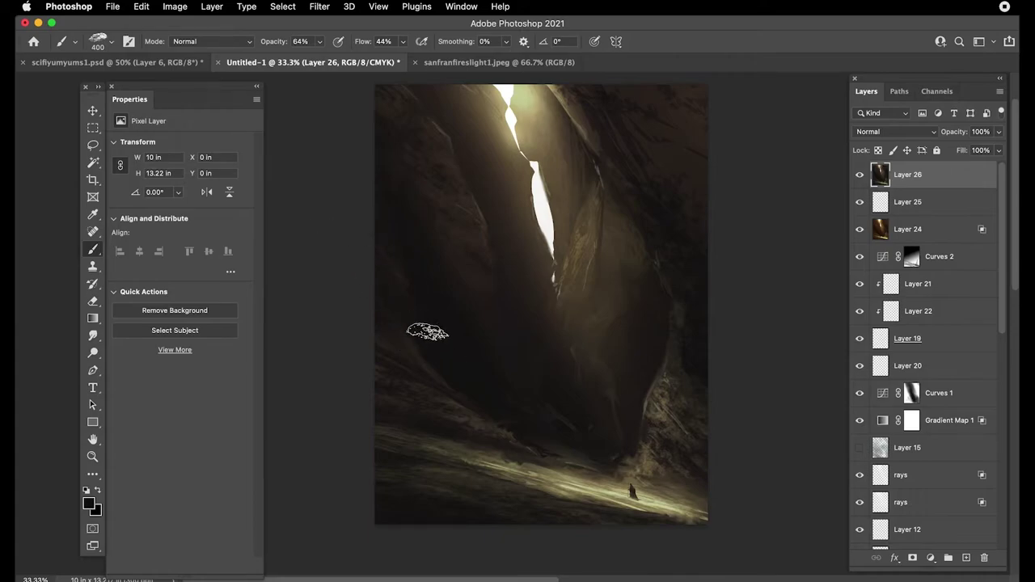
{"action": "left_click", "coordinate": [342, 254], "text": "alt"}
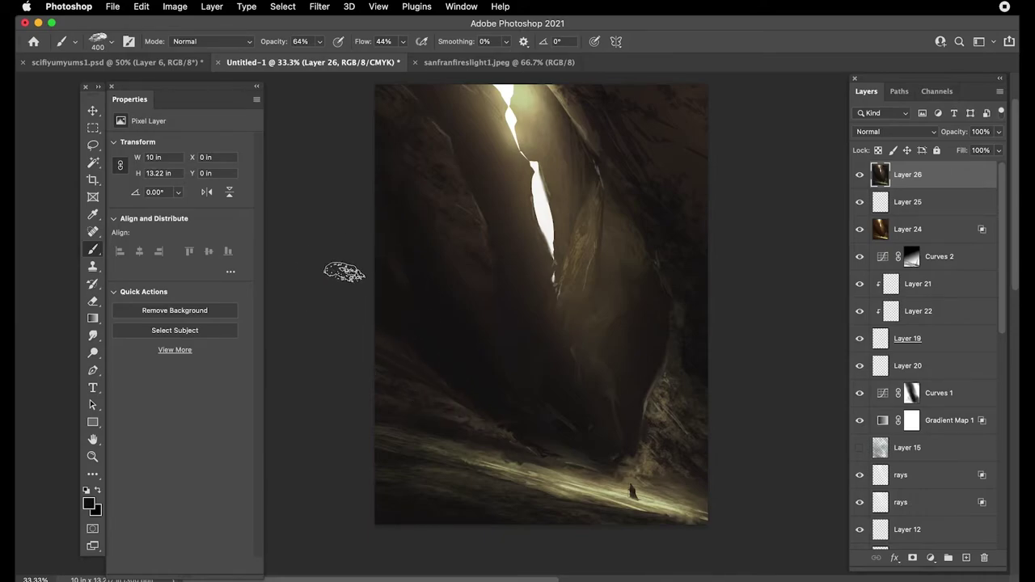
- Deepen the shadows along the left rock slope with a size 300 brush, reducing it to 60
{"action": "left_click", "coordinate": [280, 173], "text": "alt"}
{"action": "key", "text": "bracketleft"}
{"action": "key", "text": "bracketleft"}
{"action": "key", "text": "bracketleft"}
{"action": "key", "text": "bracketleft"}
{"action": "key", "text": "bracketleft"}
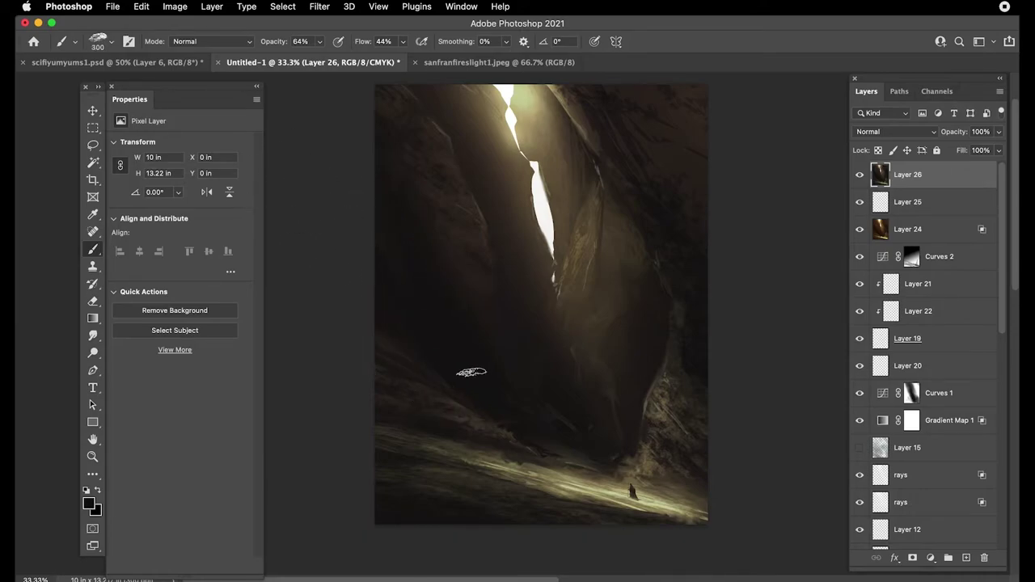
{"action": "key", "text": "bracketleft"}
{"action": "key", "text": "bracketleft"}
{"action": "key", "text": "bracketleft"}
{"action": "key", "text": "bracketleft"}
{"action": "key", "text": "bracketleft"}
{"action": "key", "text": "bracketleft"}
- Add a new layer, sample a pale olive green from the lit areas and set the brush size to 25
{"action": "left_click", "coordinate": [966, 557]}
{"action": "key", "text": "i"}
{"action": "left_click_drag", "start_coordinate": [607, 203], "coordinate": [655, 493]}
{"action": "key", "text": "b"}
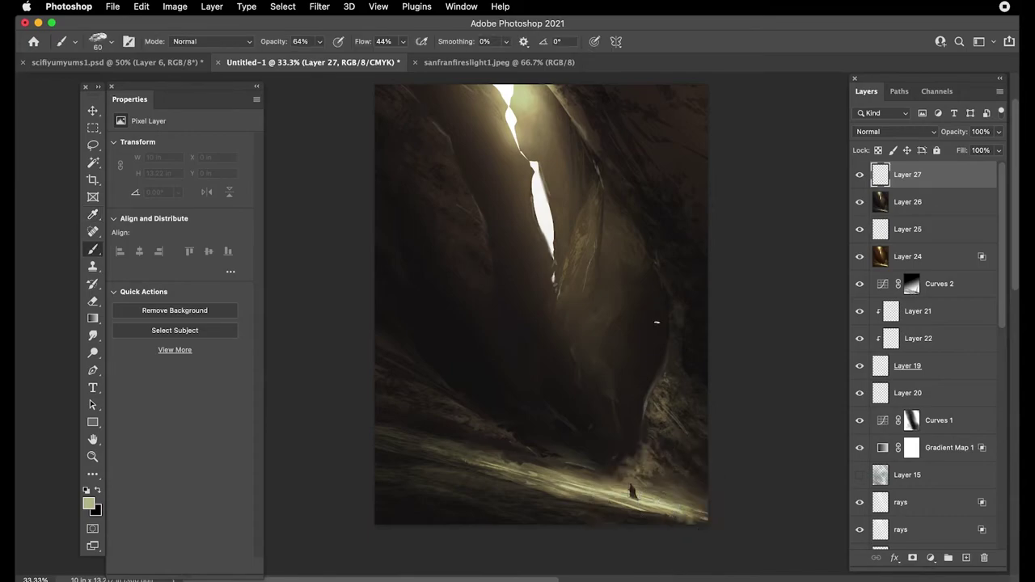
{"action": "key", "text": "bracketleft"}
{"action": "key", "text": "bracketleft"}
{"action": "key", "text": "bracketleft"}
- Try a long thread beside the bright crack, undo it, and draw spiderweb strands from the right rock edge to the floor
{"action": "left_click_drag", "start_coordinate": [536, 96], "coordinate": [504, 186]}
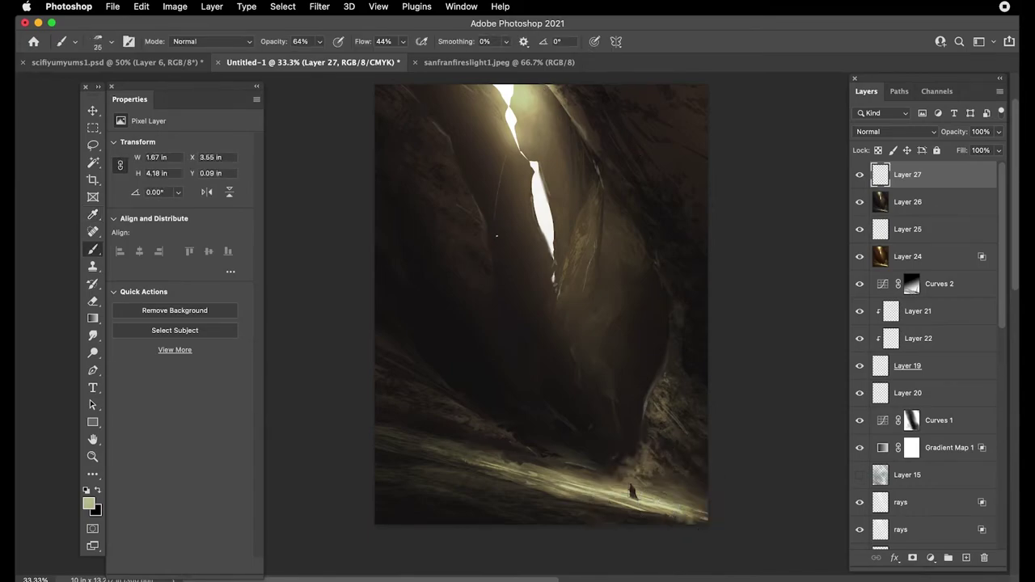
{"action": "key", "text": "super+z"}
{"action": "left_click_drag", "start_coordinate": [638, 438], "coordinate": [582, 490]}
{"action": "left_click_drag", "start_coordinate": [640, 437], "coordinate": [582, 493]}
{"action": "left_click_drag", "start_coordinate": [638, 442], "coordinate": [578, 490]}
{"action": "mouse_move", "coordinate": [640, 450]}
{"action": "left_mouse_down"}
{"action": "mouse_move", "coordinate": [658, 478]}
{"action": "mouse_move", "coordinate": [640, 437]}
{"action": "left_mouse_up"}
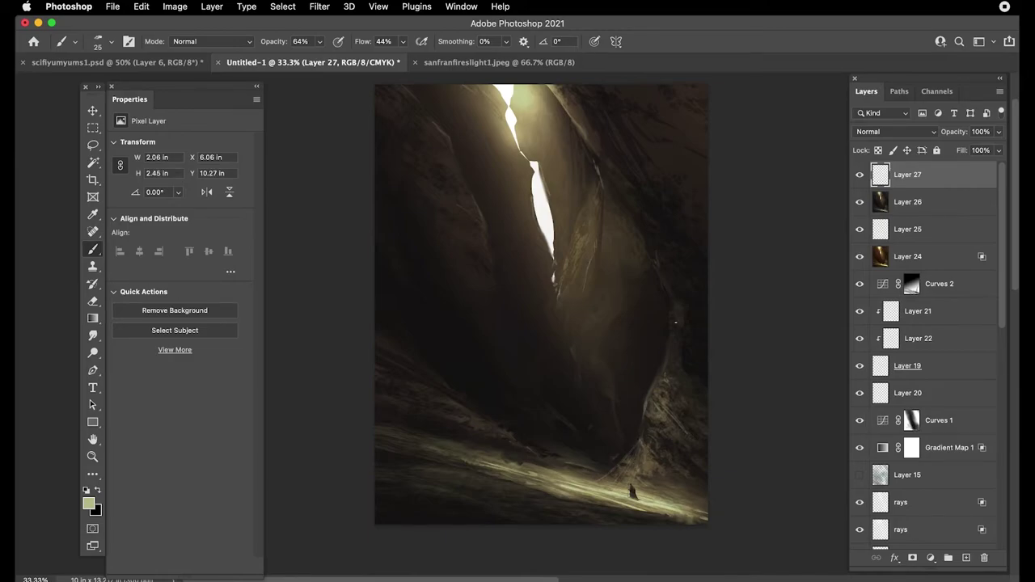
- Draw fine web strands on the right rock, around the bright crack, on the left slope and in the lower-left floor corner
{"action": "left_click", "coordinate": [683, 357]}
{"action": "key", "text": "bracketleft"}
{"action": "left_click", "coordinate": [565, 254]}
{"action": "left_click", "coordinate": [552, 239]}
{"action": "left_click", "coordinate": [490, 410]}
{"action": "left_click", "coordinate": [382, 492]}
{"action": "left_click", "coordinate": [378, 489]}
{"action": "left_click", "coordinate": [420, 510]}
{"action": "left_click", "coordinate": [418, 515]}
{"action": "left_click", "coordinate": [429, 518]}
- Add more web strands along the right wall, the left wall and the upper rock edge, reducing the brush to 15
{"action": "left_click_drag", "start_coordinate": [685, 346], "coordinate": [664, 303]}
{"action": "left_click_drag", "start_coordinate": [395, 193], "coordinate": [398, 209]}
{"action": "key", "text": "super+z"}
{"action": "left_click", "coordinate": [412, 211]}
{"action": "key", "text": "super+y"}
{"action": "key", "text": "bracketleft"}
{"action": "left_click_drag", "start_coordinate": [600, 194], "coordinate": [587, 119]}
{"action": "left_click", "coordinate": [704, 216]}
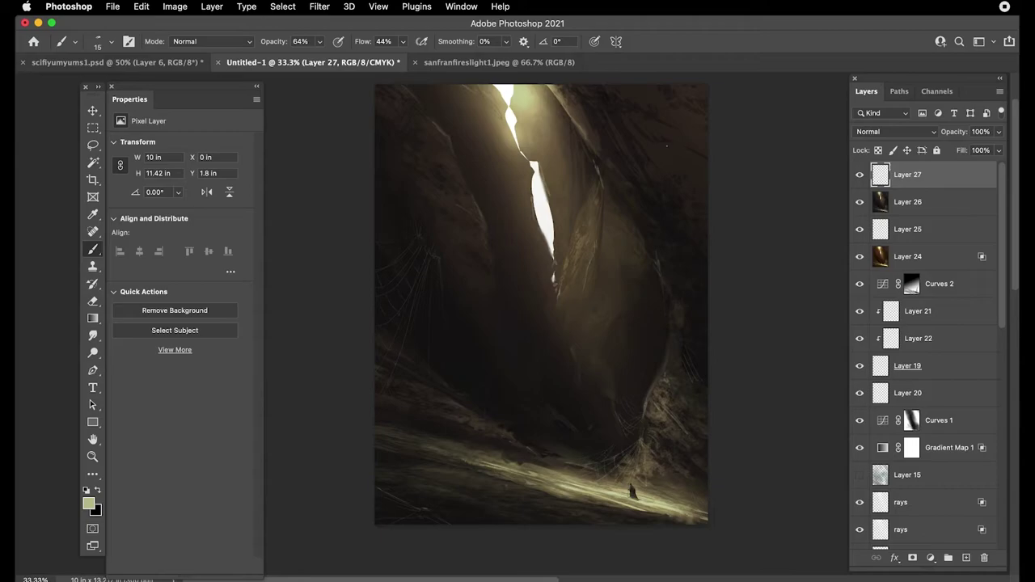
- Add strands near the crack's top and the upper-left ridge, and fade the left wall's web with a size 800 eraser
{"action": "left_click", "coordinate": [548, 94]}
{"action": "left_click_drag", "start_coordinate": [430, 120], "coordinate": [442, 129]}
{"action": "key", "text": "]"}
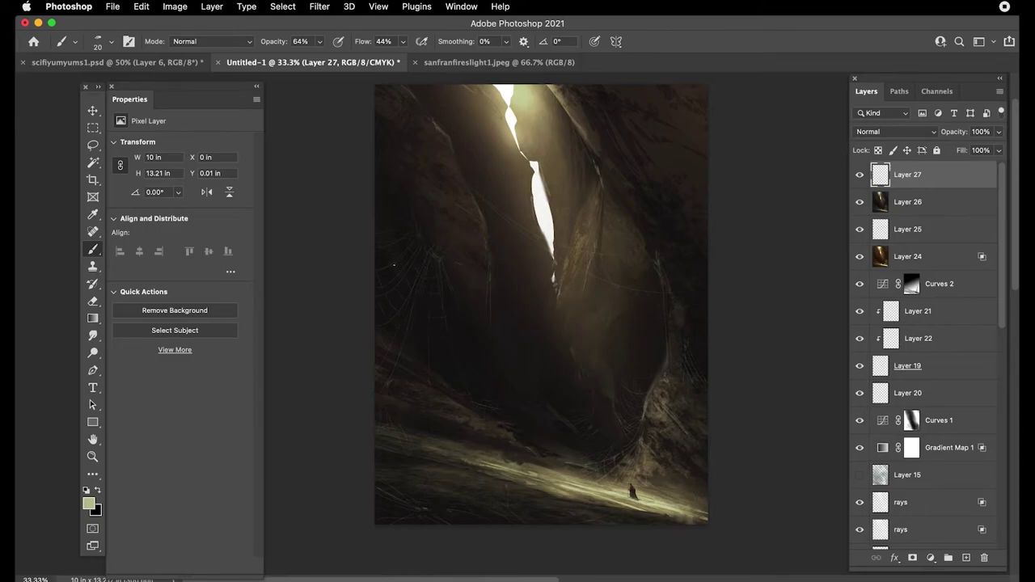
{"action": "key", "text": "e"}
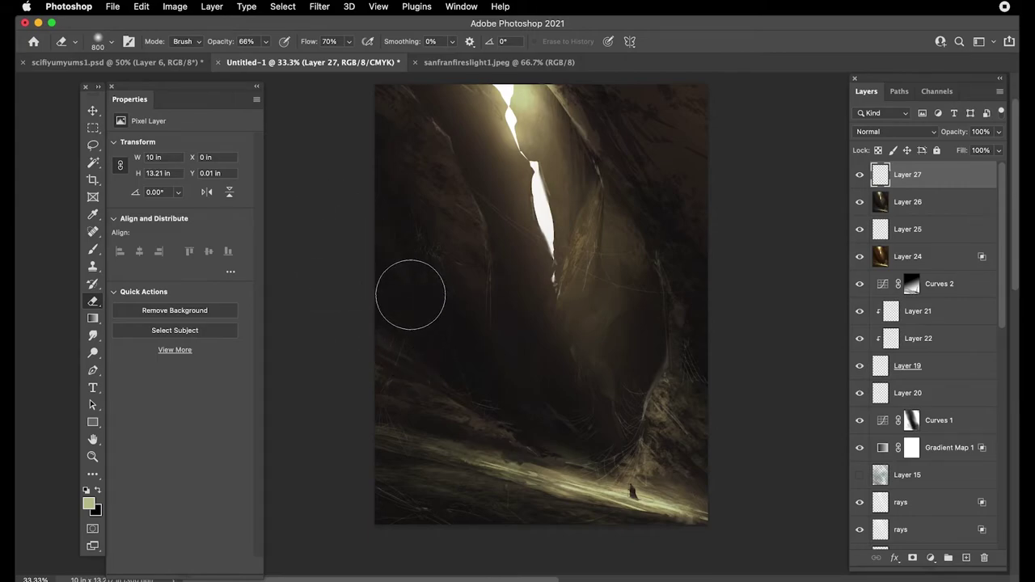
{"action": "key", "text": "b"}
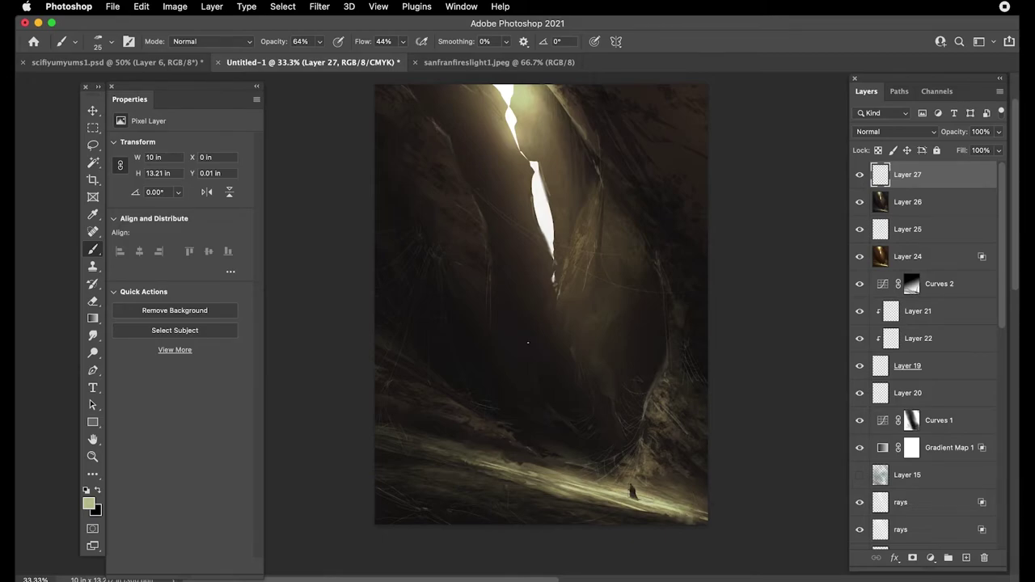
- Save the painting as spidercave.psd in the 2021 folder inside A JOBS > PERSONAL ART
{"action": "key", "text": "super+s"}
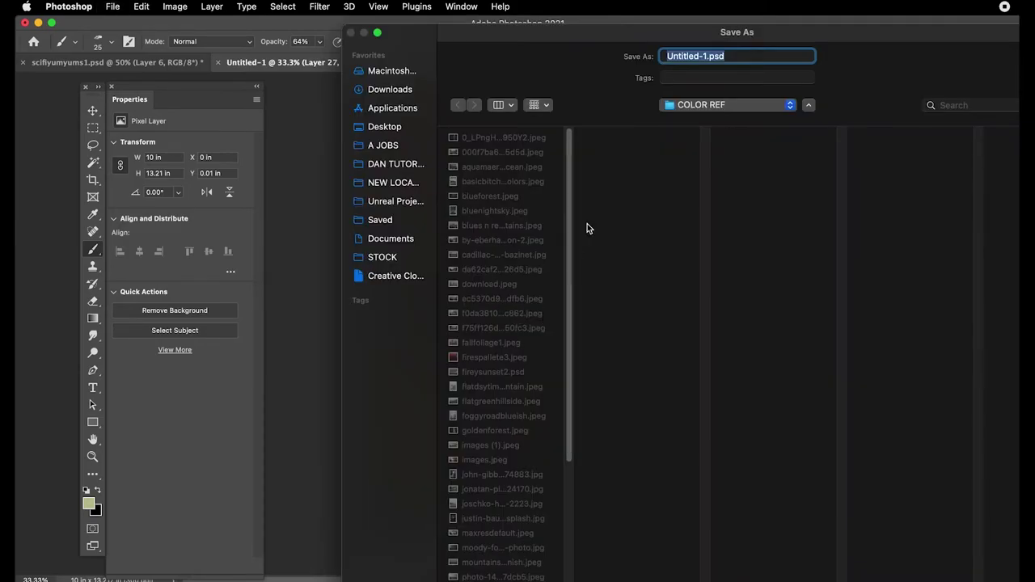
{"action": "left_click", "coordinate": [700, 106]}
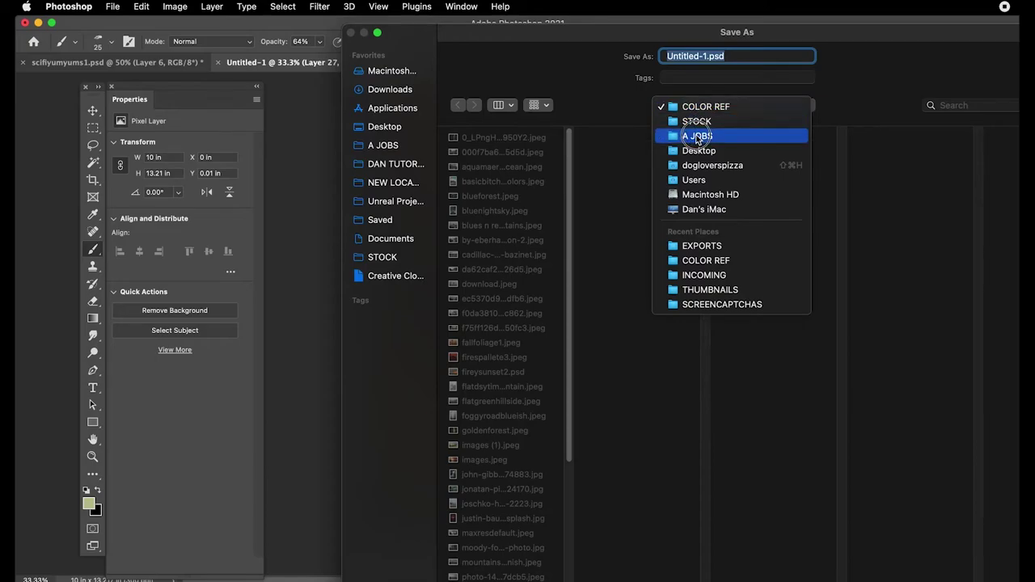
{"action": "left_click", "coordinate": [696, 137]}
{"action": "left_click_drag", "start_coordinate": [571, 237], "coordinate": [567, 425]}
{"action": "left_click", "coordinate": [533, 441]}
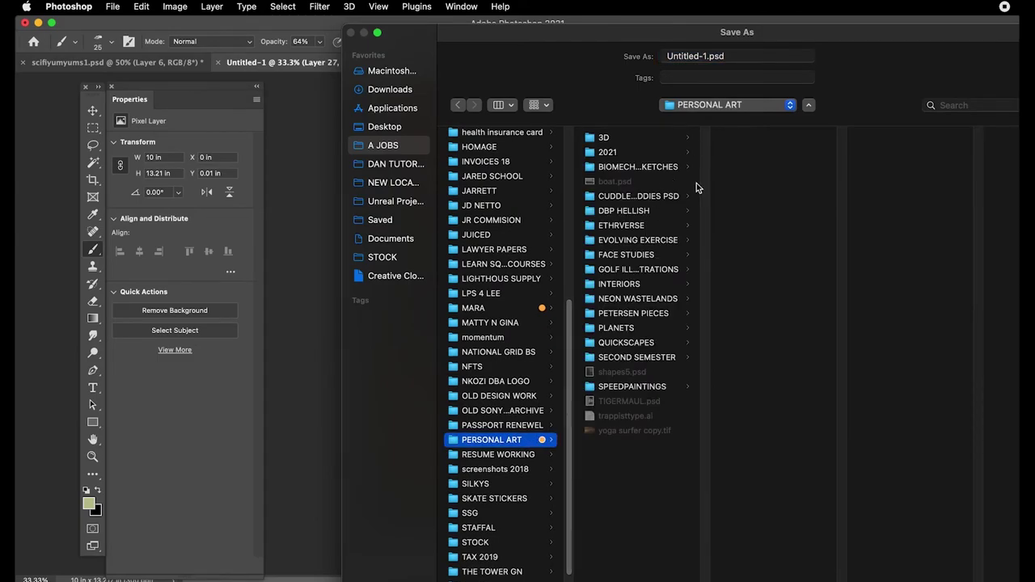
{"action": "left_click", "coordinate": [623, 153]}
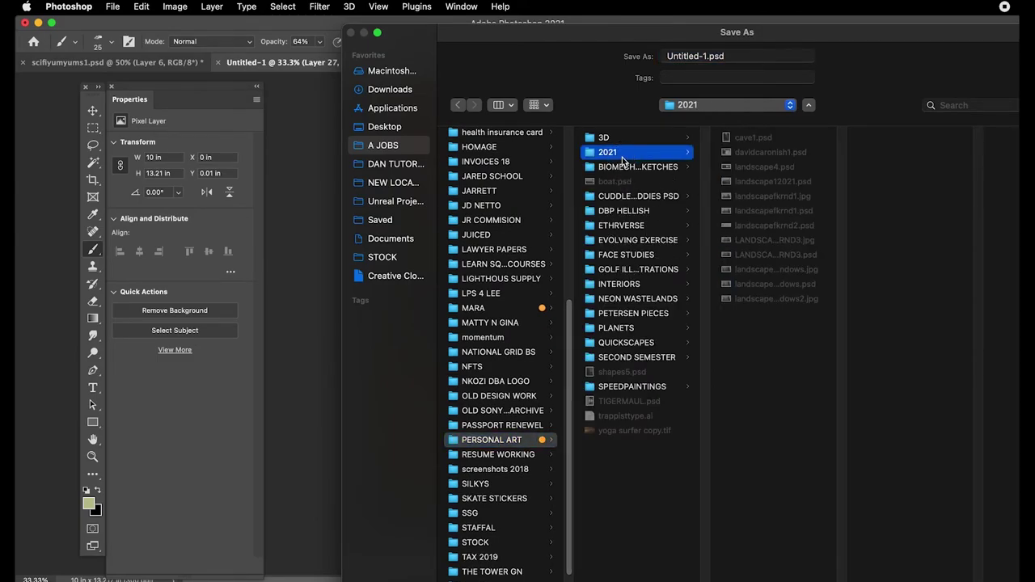
{"action": "left_click", "coordinate": [705, 59]}
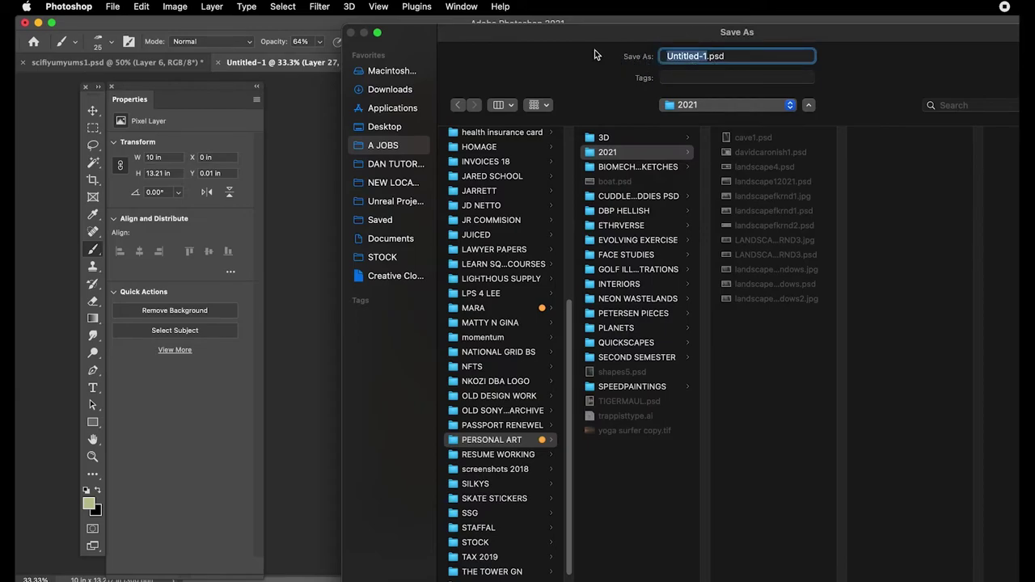
{"action": "type", "text": "spidercave"}
{"action": "key", "text": "Return"}
{"action": "key", "text": "Return"}
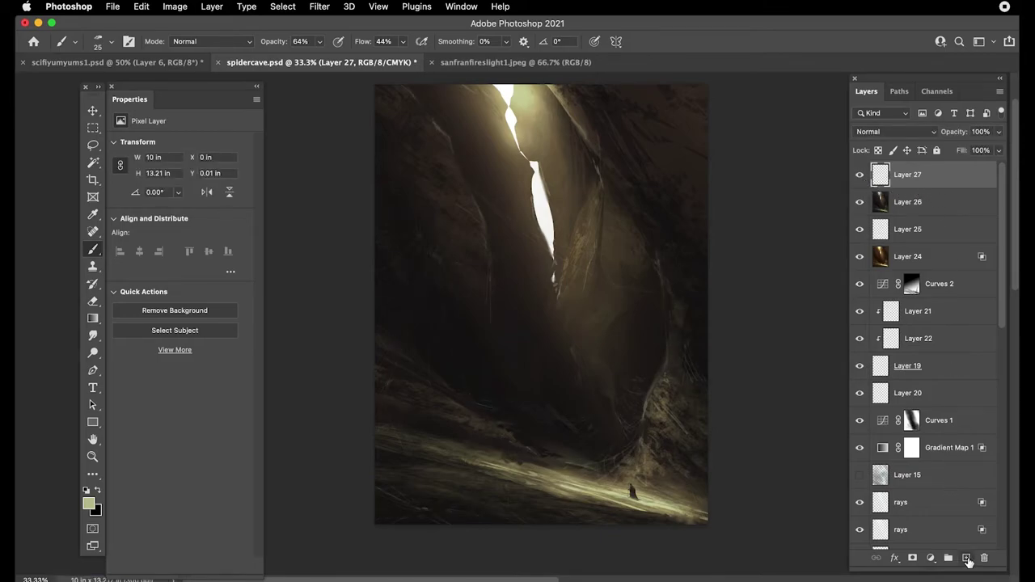
- On a new layer, lasso a thin jointed leg shape about 2.06 in tall in the dark opening left of the robed figure
{"action": "left_click", "coordinate": [967, 559]}
{"action": "key", "text": "super+plus"}
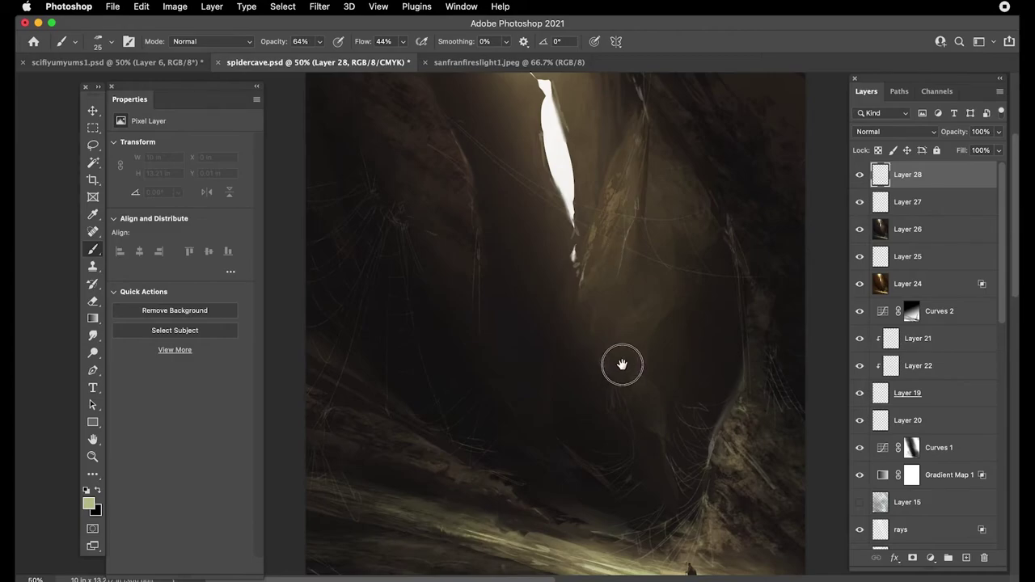
{"action": "left_click_drag", "start_coordinate": [619, 369], "coordinate": [650, 312]}
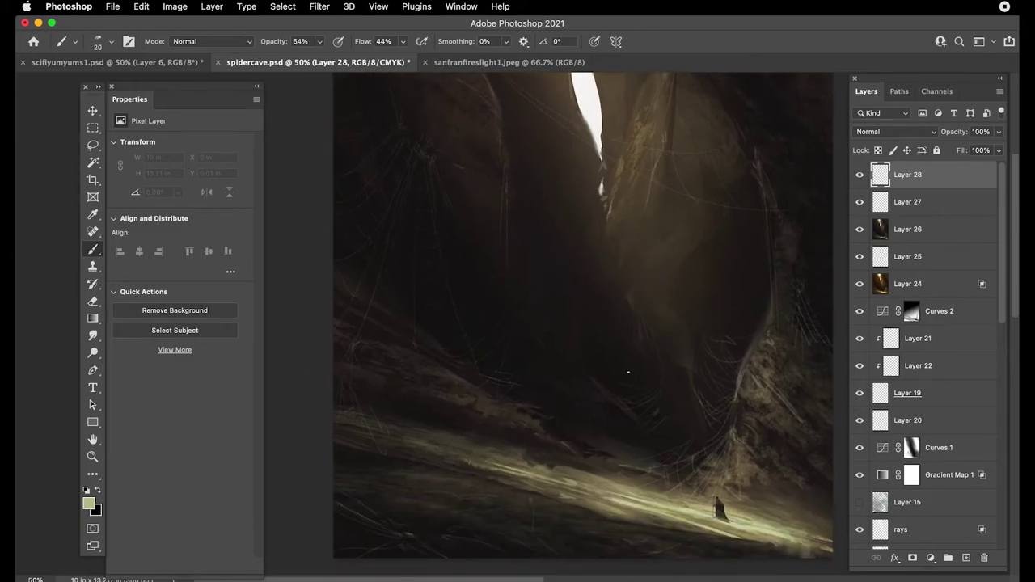
{"action": "key", "text": "super+plus"}
{"action": "key", "text": "super+plus"}
{"action": "key", "text": "l"}
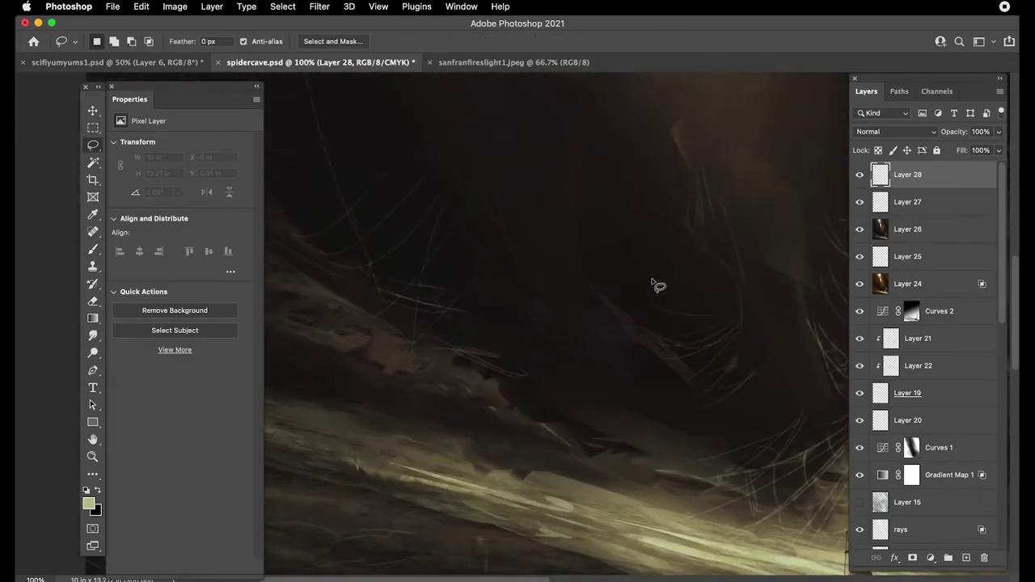
{"action": "key", "text": "super+minus"}
{"action": "mouse_move", "coordinate": [643, 270]}
{"action": "left_mouse_down"}
{"action": "mouse_move", "coordinate": [602, 227]}
{"action": "mouse_move", "coordinate": [589, 242]}
{"action": "mouse_move", "coordinate": [613, 291]}
{"action": "mouse_move", "coordinate": [593, 240]}
{"action": "left_mouse_up"}
{"action": "left_click_drag", "start_coordinate": [622, 299], "coordinate": [608, 352]}
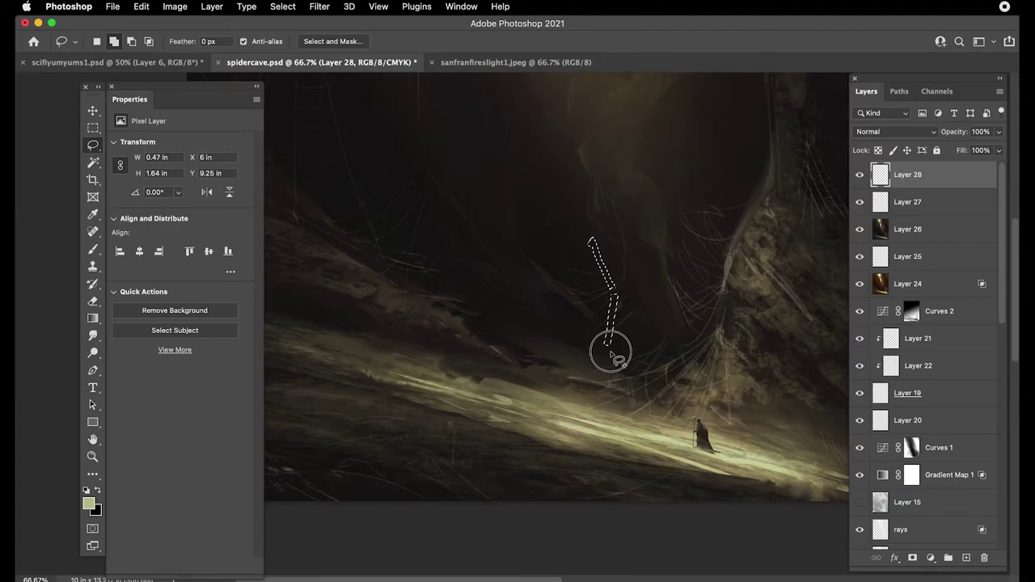
{"action": "left_click_drag", "start_coordinate": [600, 376], "coordinate": [602, 367]}
{"action": "key", "text": "shift"}
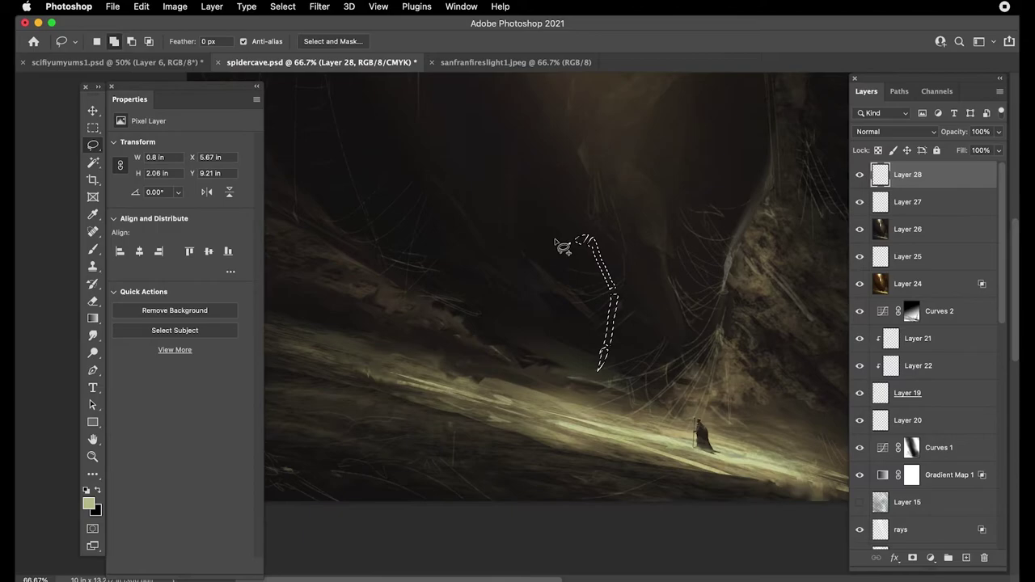
- Extend the lasso selection with upper segments curving over the leg shape, making it about 3.06 in tall overall
{"action": "left_click_drag", "start_coordinate": [557, 239], "coordinate": [547, 232]}
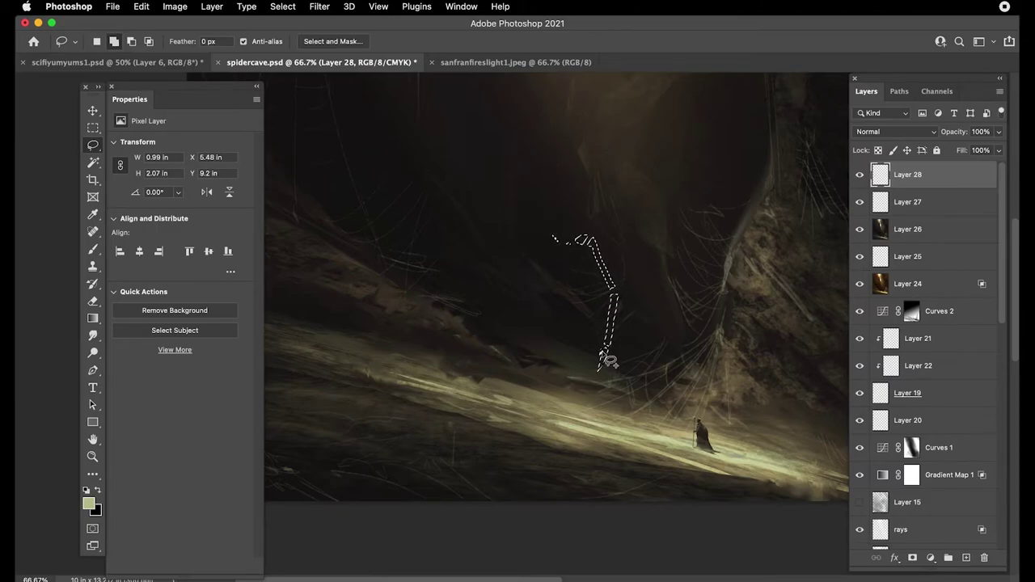
{"action": "scroll", "coordinate": [518, 251], "scroll_direction": "up", "scroll_amount": 2}
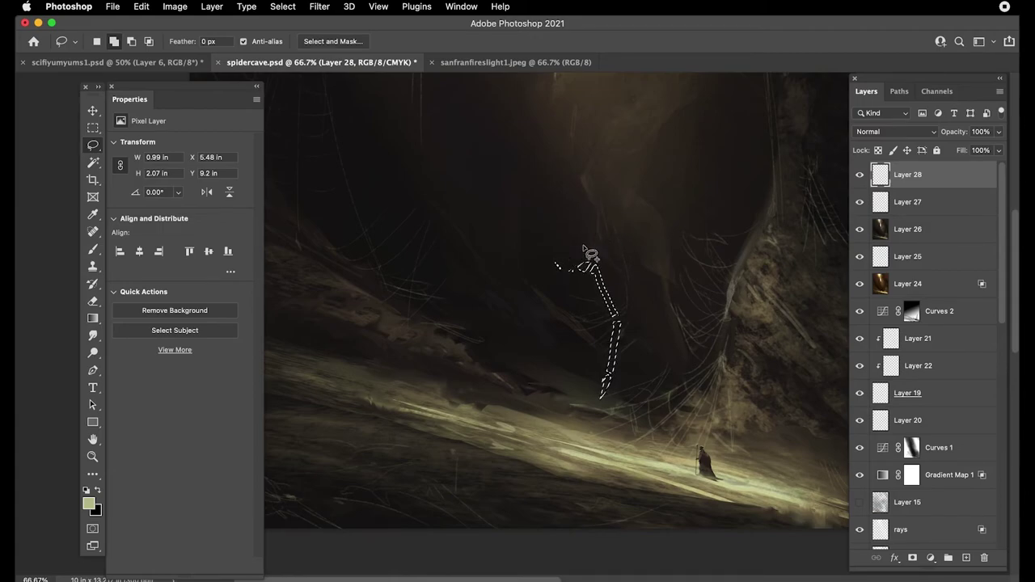
{"action": "key", "text": "shift"}
{"action": "mouse_move", "coordinate": [571, 275]}
{"action": "left_mouse_down"}
{"action": "mouse_move", "coordinate": [546, 262]}
{"action": "mouse_move", "coordinate": [557, 264]}
{"action": "mouse_move", "coordinate": [569, 230]}
{"action": "mouse_move", "coordinate": [565, 266]}
{"action": "left_mouse_up"}
{"action": "left_click", "coordinate": [574, 236]}
{"action": "mouse_move", "coordinate": [570, 232]}
{"action": "left_mouse_down"}
{"action": "mouse_move", "coordinate": [584, 204]}
{"action": "mouse_move", "coordinate": [572, 232]}
{"action": "mouse_move", "coordinate": [588, 204]}
{"action": "mouse_move", "coordinate": [619, 220]}
{"action": "left_mouse_up"}
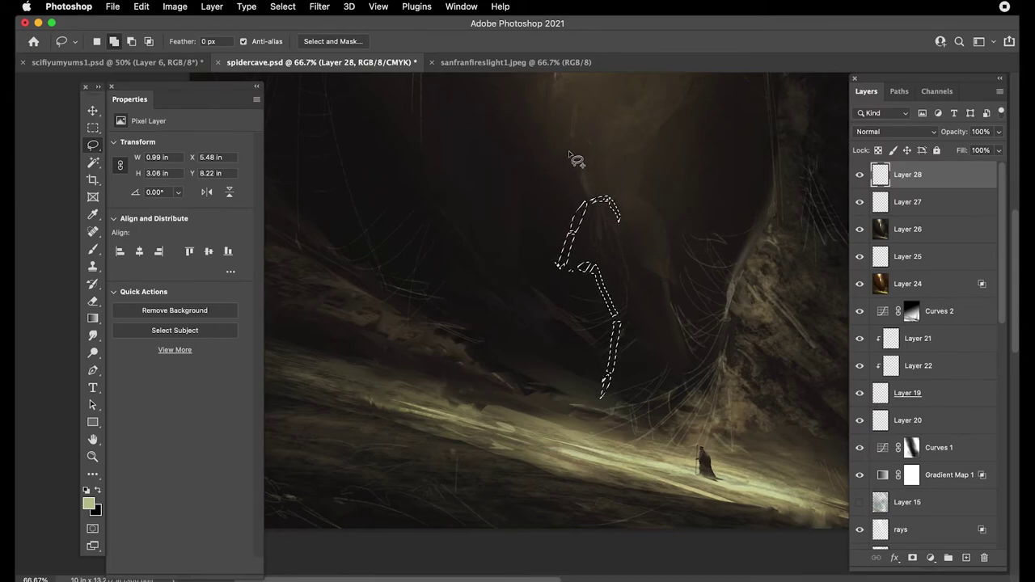
- Fill the leg selection with a brown sampled from the lit rock, using Texture paint brush 2 enlarged to size 700
{"action": "key", "text": "i"}
{"action": "left_click_drag", "start_coordinate": [758, 437], "coordinate": [761, 436]}
{"action": "key", "text": "b"}
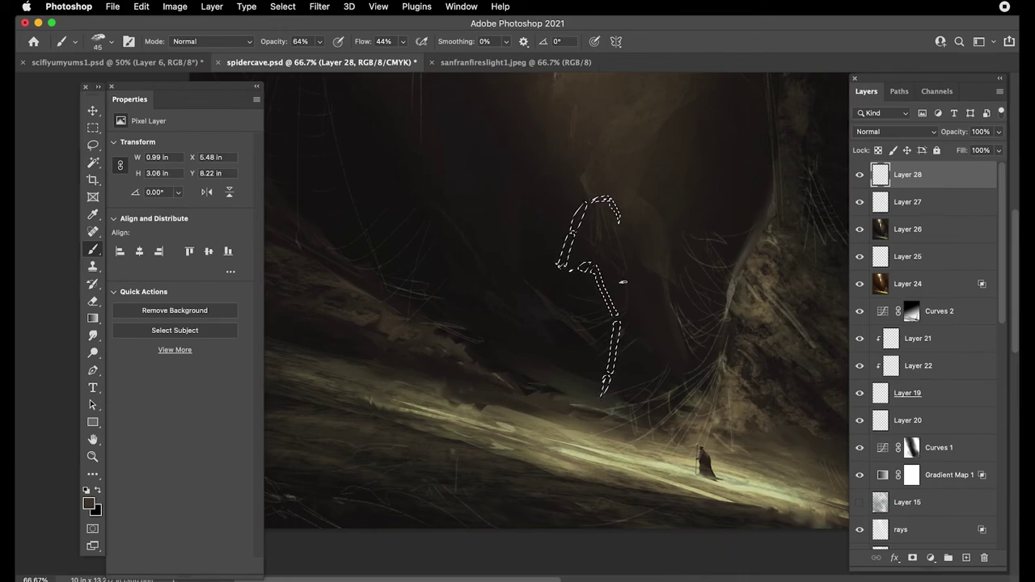
{"action": "right_click", "coordinate": [658, 285]}
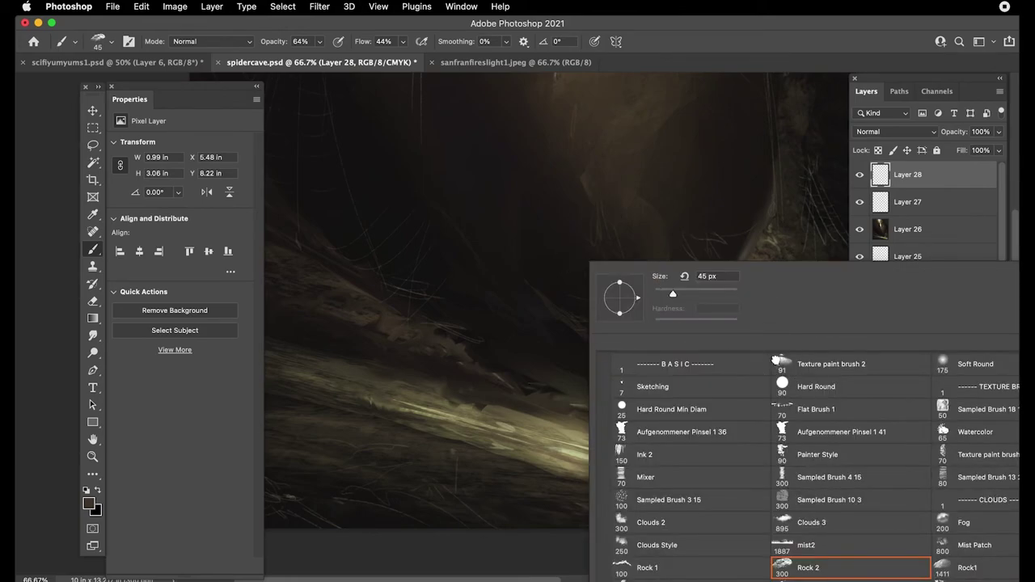
{"action": "double_click", "coordinate": [775, 360]}
{"action": "key", "text": "]"}
{"action": "key", "text": "]"}
{"action": "key", "text": "]"}
{"action": "key", "text": "]"}
{"action": "key", "text": "]"}
{"action": "key", "text": "]"}
{"action": "key", "text": "]"}
{"action": "key", "text": "]"}
{"action": "key", "text": "]"}
{"action": "key", "text": "]"}
{"action": "key", "text": "]"}
{"action": "key", "text": "]"}
{"action": "key", "text": "]"}
{"action": "key", "text": "]"}
{"action": "key", "text": "]"}
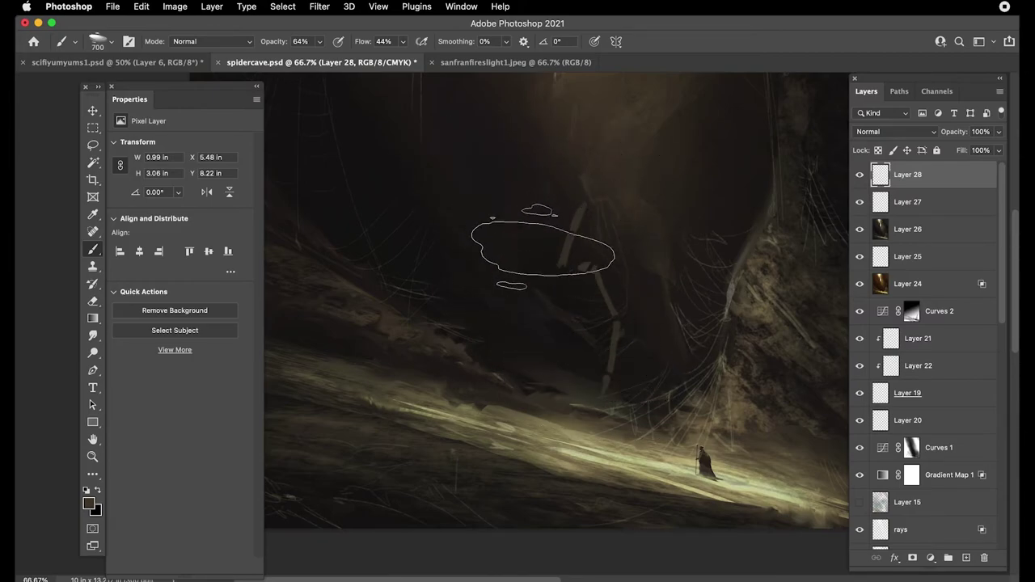
- Shift the leg slightly lower and to the right, then scale and reshape it to about 0.92 by 2.34 in
{"action": "key", "text": "super+minus"}
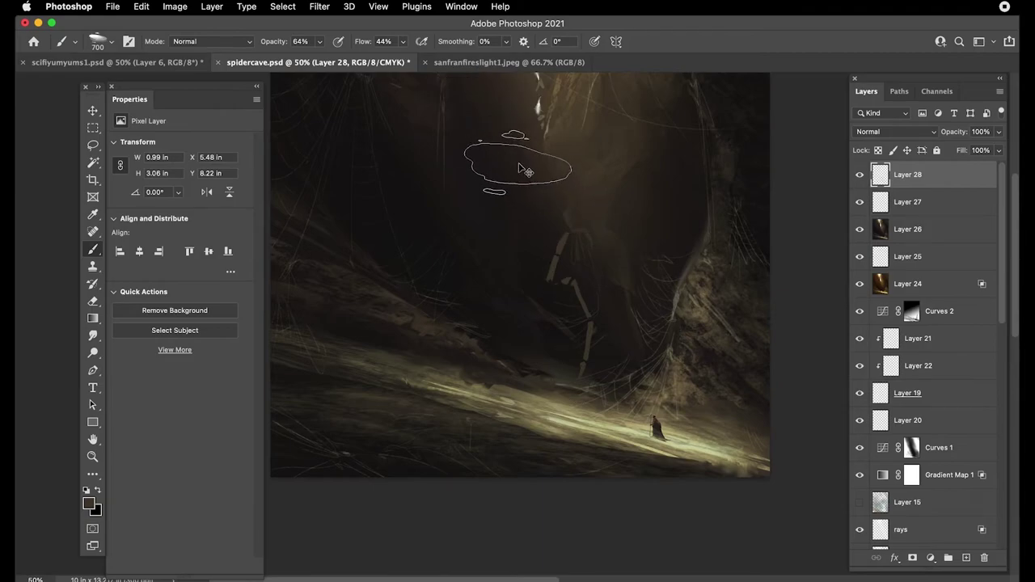
{"action": "key", "text": "v"}
{"action": "left_click_drag", "start_coordinate": [572, 283], "coordinate": [581, 290]}
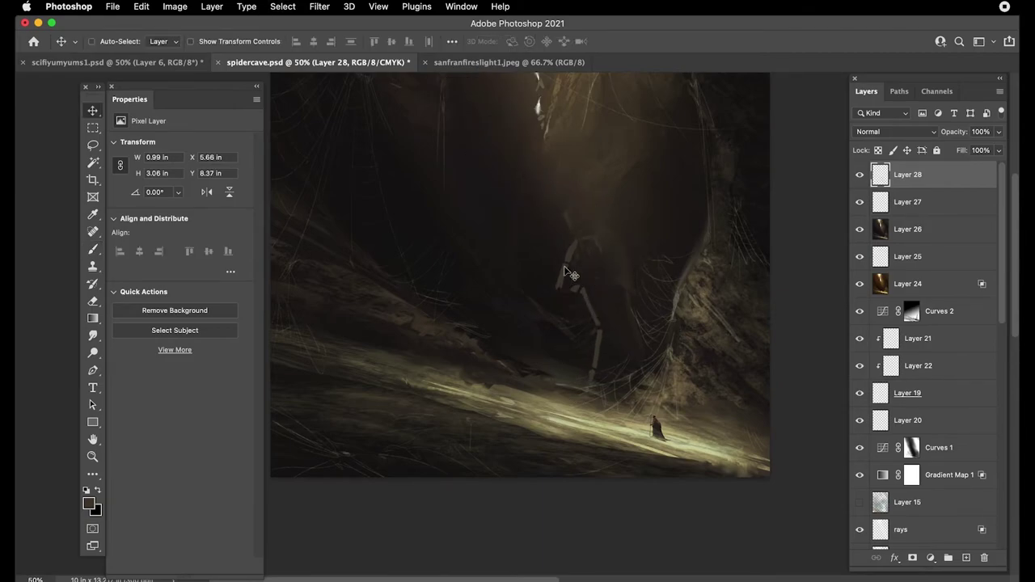
{"action": "key", "text": "super+t"}
{"action": "left_click_drag", "start_coordinate": [604, 233], "coordinate": [602, 264]}
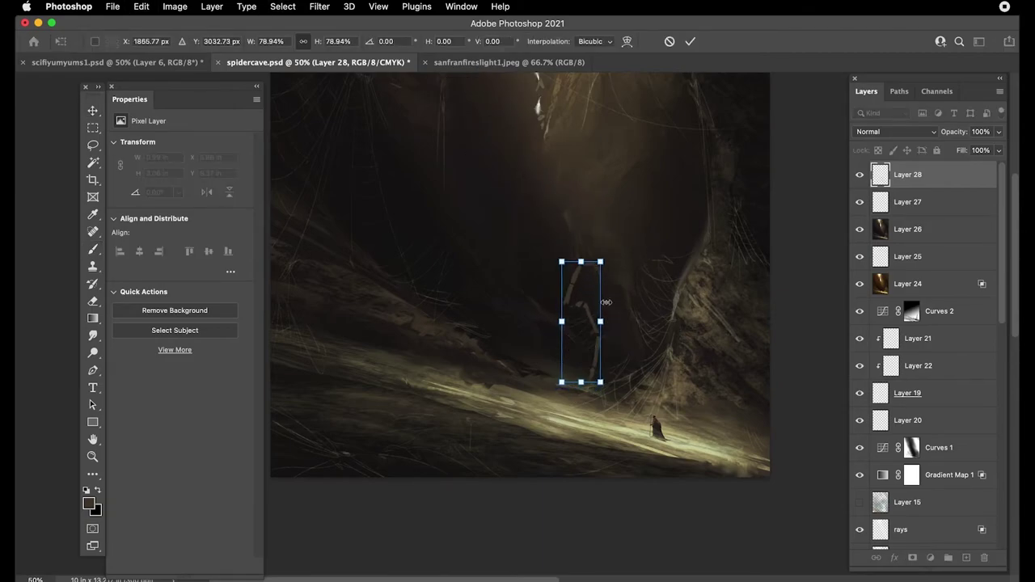
{"action": "right_click", "coordinate": [588, 350]}
{"action": "left_click", "coordinate": [606, 411]}
{"action": "left_click_drag", "start_coordinate": [603, 381], "coordinate": [616, 376]}
{"action": "left_click_drag", "start_coordinate": [583, 291], "coordinate": [581, 294]}
{"action": "key", "text": "Return"}
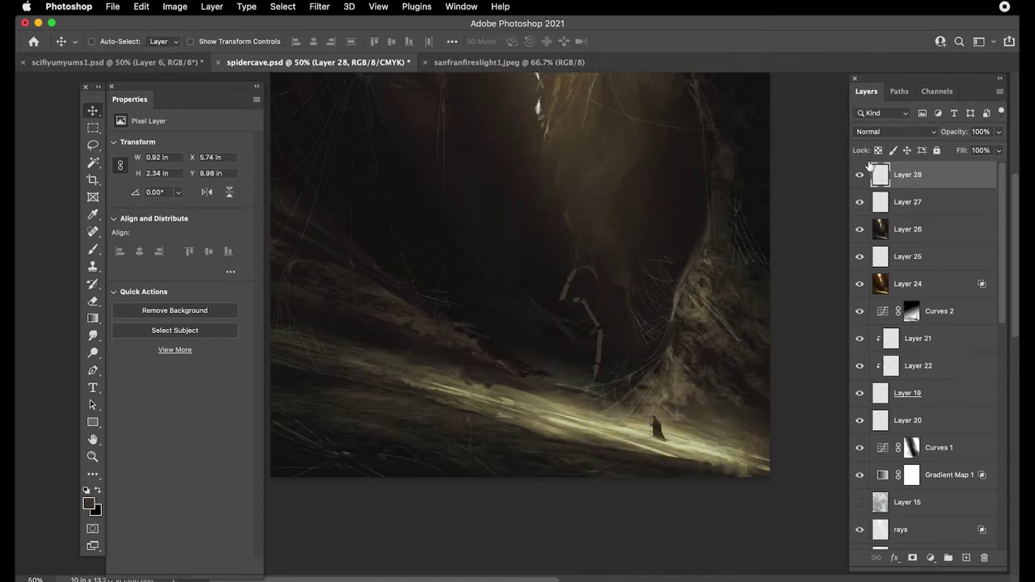
- Load the leg on Layer 28 as a selection and darken its upper segments with a near-black brown at brush size 500
{"action": "left_click", "coordinate": [928, 179], "text": "super"}
{"action": "left_click", "coordinate": [880, 175], "text": "super"}
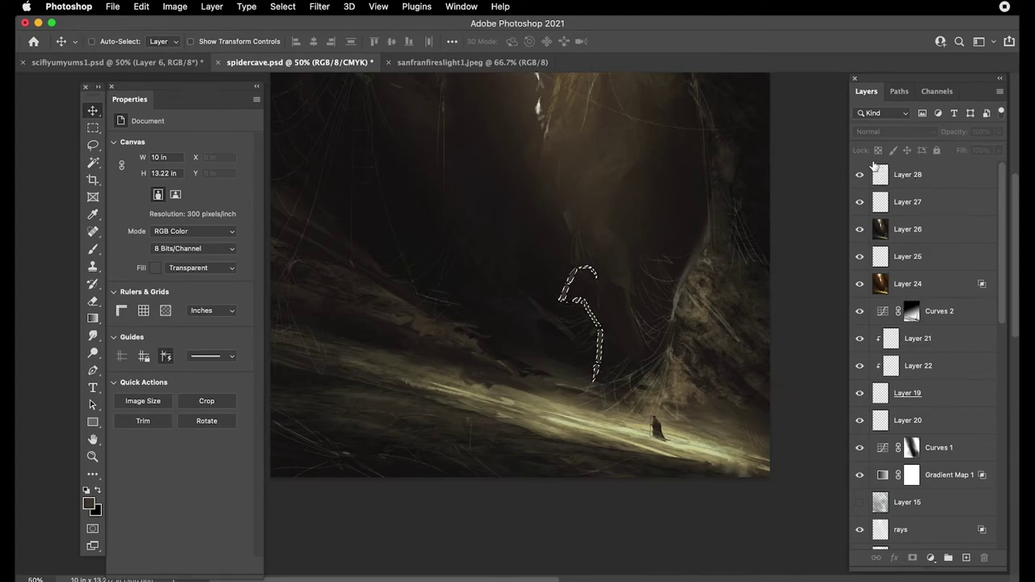
{"action": "key", "text": "super+d"}
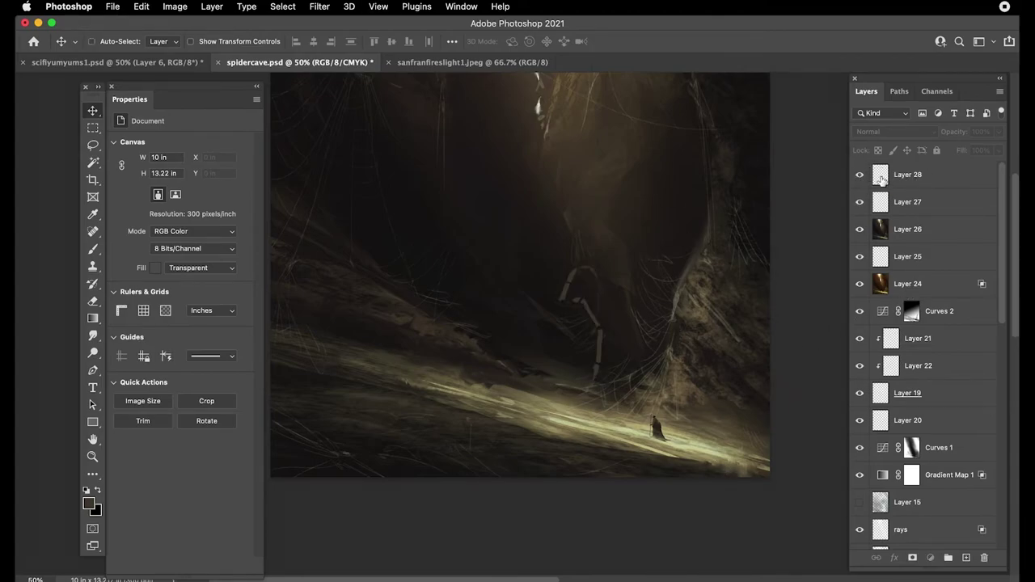
{"action": "left_click", "coordinate": [884, 181]}
{"action": "key", "text": "i"}
{"action": "key", "text": "b"}
{"action": "key", "text": "bracketleft"}
{"action": "key", "text": "bracketleft"}
{"action": "key", "text": "bracketleft"}
{"action": "key", "text": "bracketleft"}
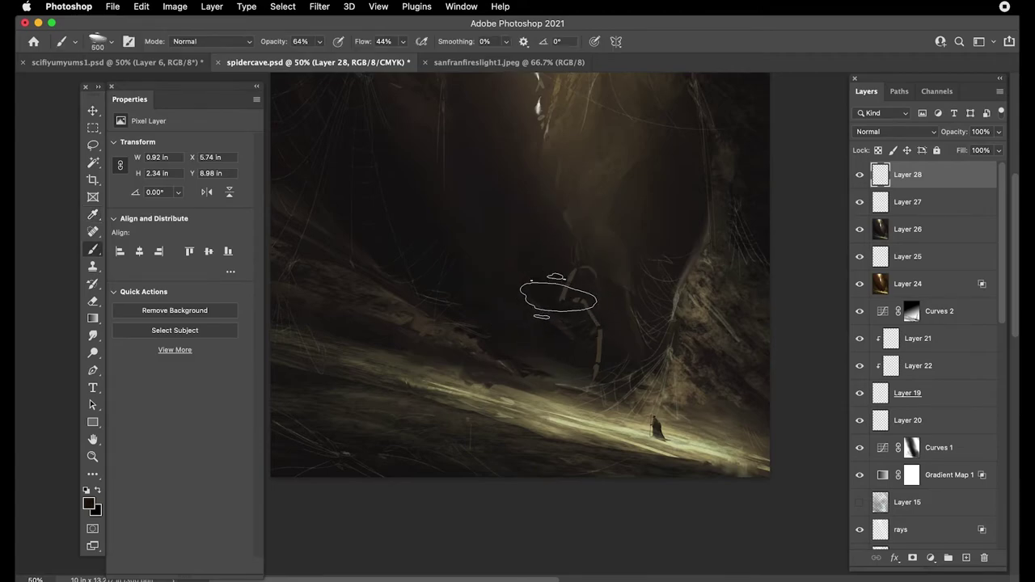
{"action": "mouse_move", "coordinate": [565, 299]}
{"action": "left_mouse_down"}
{"action": "mouse_move", "coordinate": [559, 285]}
{"action": "mouse_move", "coordinate": [587, 327]}
{"action": "left_mouse_up"}
- Sample a lighter brown from the cave wall and brush it onto the leg's curved segments, reducing the brush below size 70
{"action": "key", "text": "i"}
{"action": "left_click_drag", "start_coordinate": [578, 194], "coordinate": [551, 122]}
{"action": "key", "text": "b"}
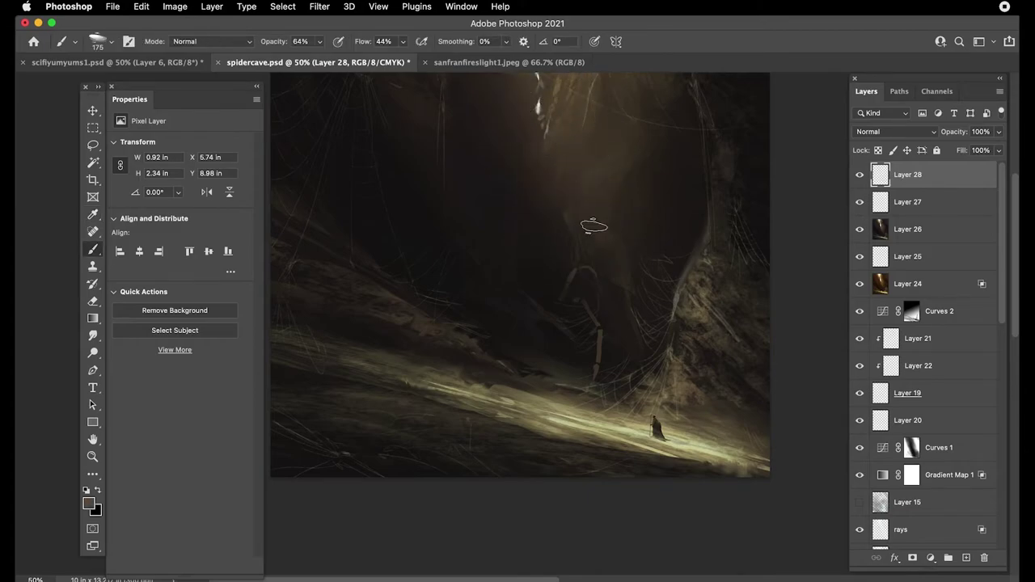
{"action": "key", "text": "super+equal"}
{"action": "key", "text": "bracketleft"}
{"action": "key", "text": "bracketleft"}
{"action": "key", "text": "bracketleft"}
{"action": "key", "text": "bracketleft"}
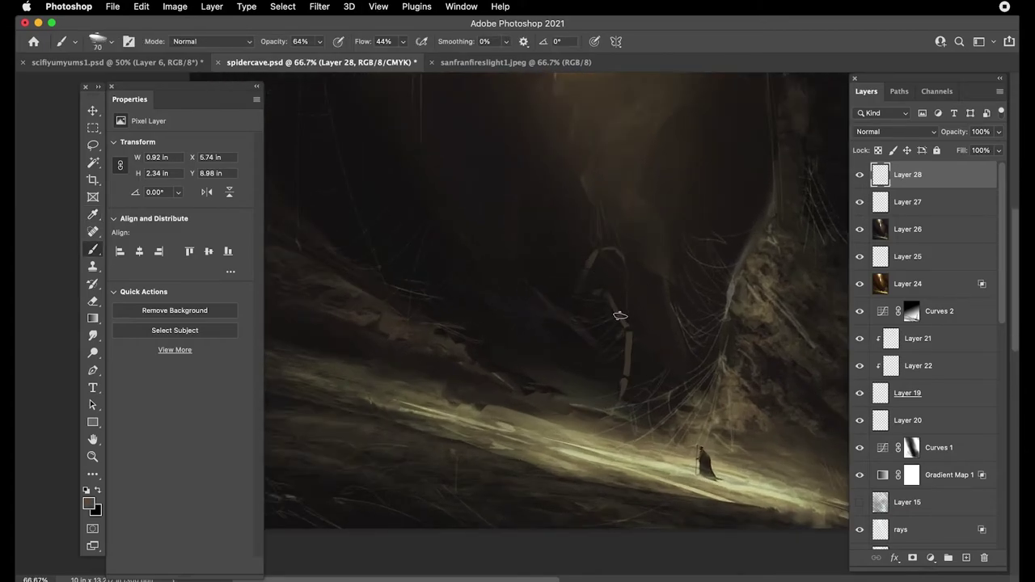
{"action": "key", "text": "bracketleft"}
{"action": "left_click_drag", "start_coordinate": [607, 248], "coordinate": [624, 267]}
- Highlight the leg segments with an olive tan sampled from the lit ground, using a brush of size 40 down to 35
{"action": "key", "text": "bracketleft"}
{"action": "key", "text": "bracketleft"}
{"action": "left_click", "coordinate": [651, 444], "text": "alt"}
{"action": "key", "text": "bracketleft"}
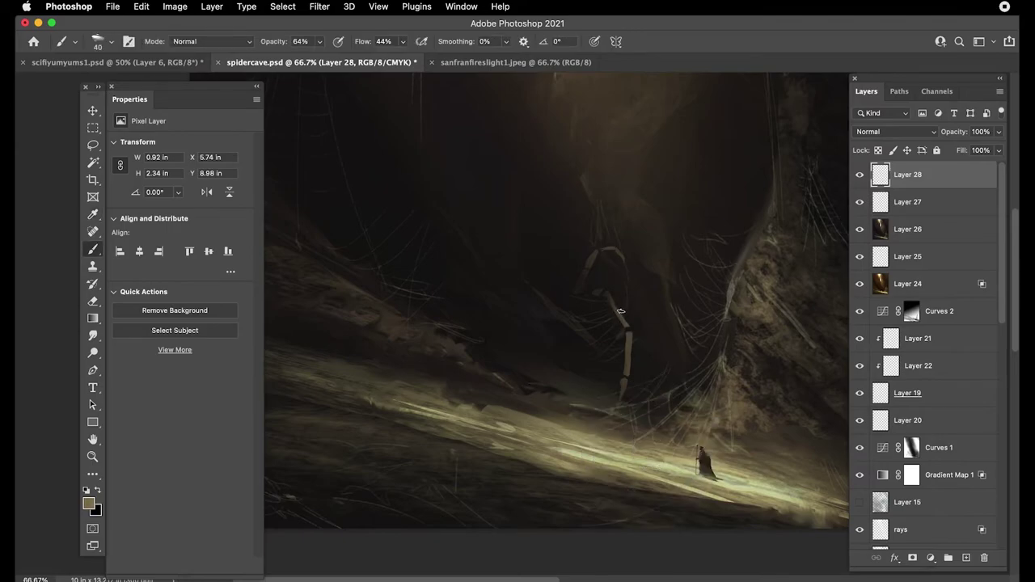
{"action": "key", "text": "bracketleft"}
{"action": "key", "text": "super+minus"}
{"action": "key", "text": "super+minus"}
{"action": "key", "text": "super+minus"}
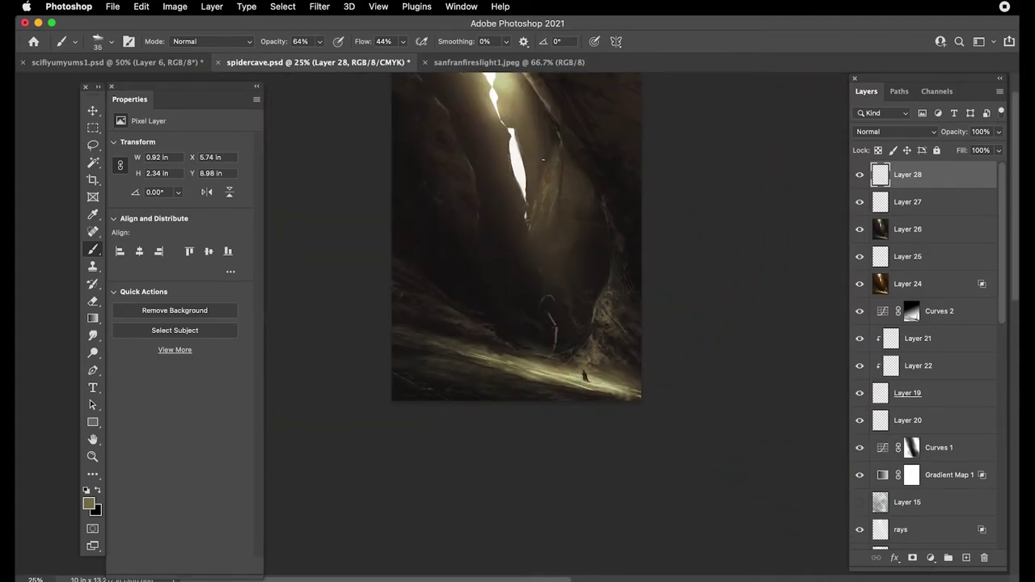
- Move the leg a little to the left, then lasso its lower segments and scale them down to about 0.76 by 1.17 in
{"action": "key", "text": "v"}
{"action": "mouse_move", "coordinate": [555, 327]}
{"action": "left_mouse_down"}
{"action": "mouse_move", "coordinate": [594, 295]}
{"action": "mouse_move", "coordinate": [541, 321]}
{"action": "mouse_move", "coordinate": [534, 300]}
{"action": "mouse_move", "coordinate": [565, 352]}
{"action": "mouse_move", "coordinate": [537, 322]}
{"action": "left_mouse_up"}
{"action": "key", "text": "super+equal"}
{"action": "key", "text": "l"}
{"action": "key", "text": "super+t"}
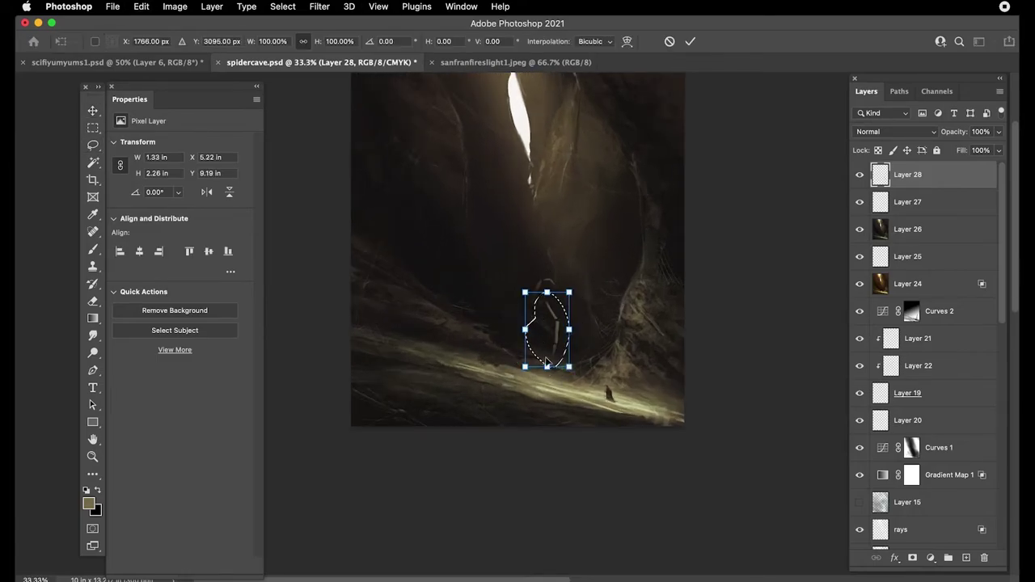
{"action": "left_click_drag", "start_coordinate": [569, 366], "coordinate": [562, 346]}
{"action": "left_click_drag", "start_coordinate": [527, 270], "coordinate": [517, 274]}
{"action": "left_click_drag", "start_coordinate": [543, 318], "coordinate": [553, 321]}
{"action": "key", "text": "Return"}
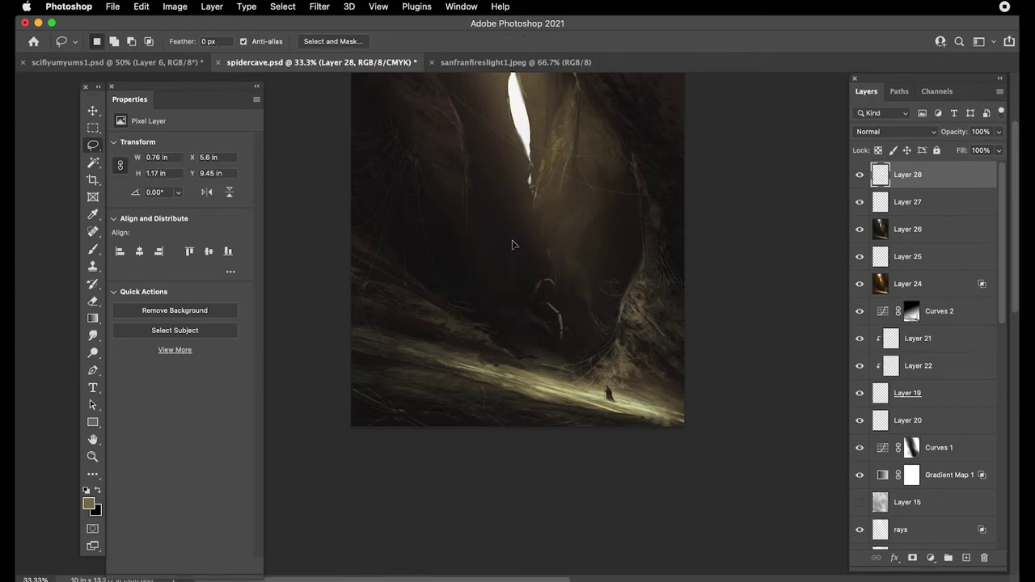
- Sample the dark cave shadow and paint dark joint gaps between the leg segments with brushes of size 9 to 20
{"action": "key", "text": "super+plus"}
{"action": "key", "text": "super+plus"}
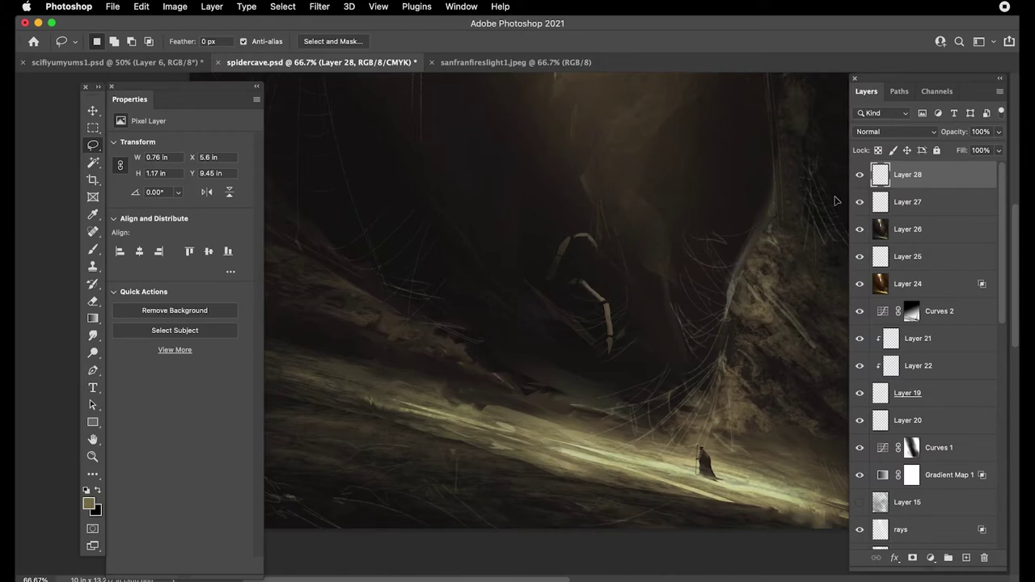
{"action": "key", "text": "i"}
{"action": "left_click", "coordinate": [599, 281]}
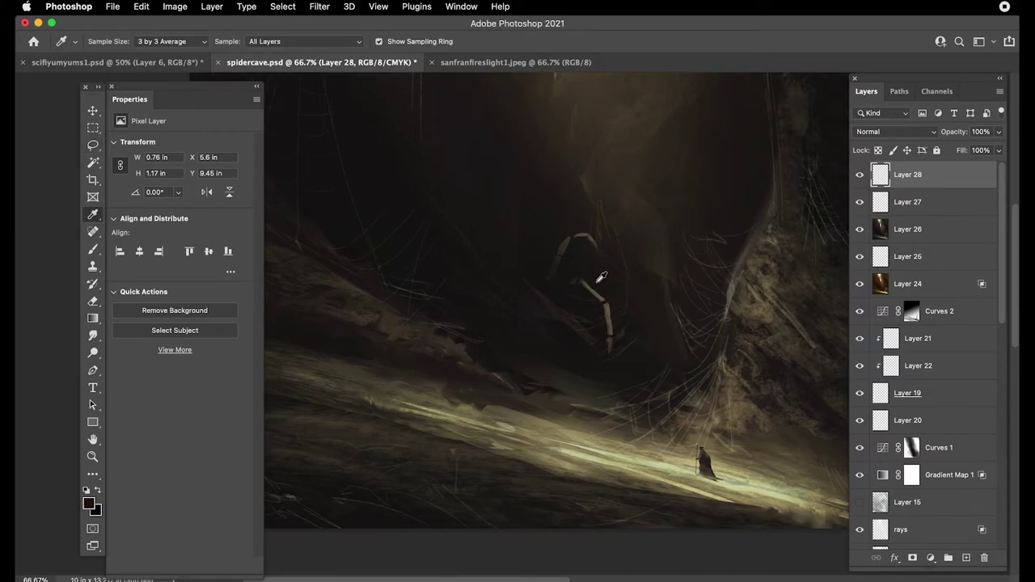
{"action": "key", "text": "b"}
{"action": "key", "text": "super+equal"}
{"action": "key", "text": "super+equal"}
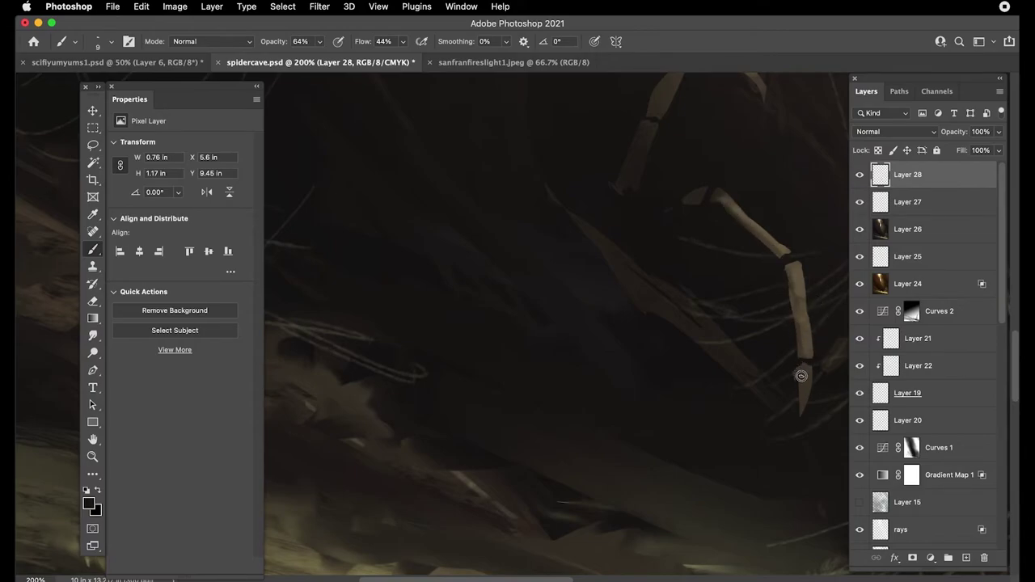
{"action": "scroll", "coordinate": [655, 173], "scroll_direction": "up", "scroll_amount": 5}
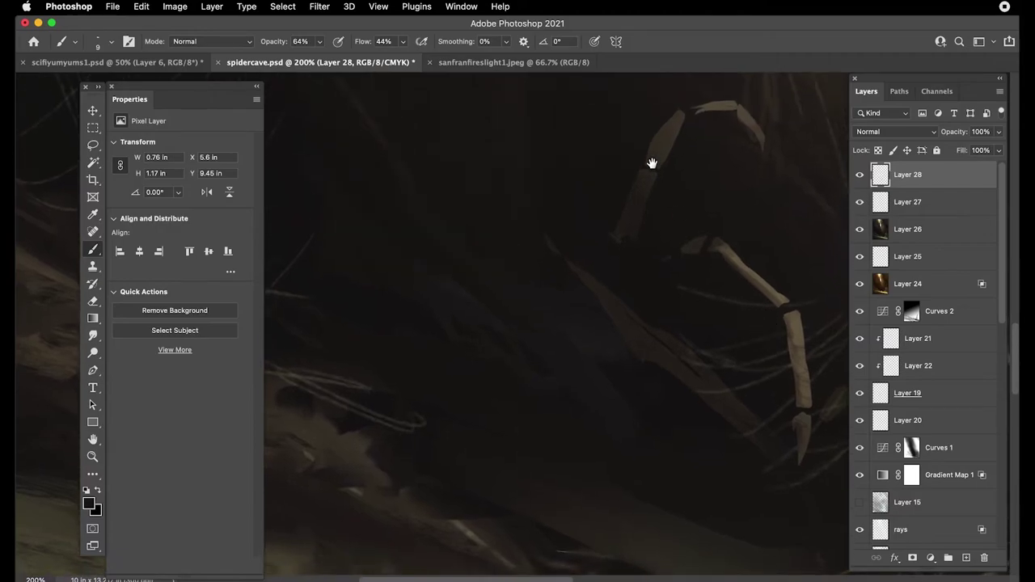
{"action": "key", "text": "bracketright"}
{"action": "key", "text": "bracketright"}
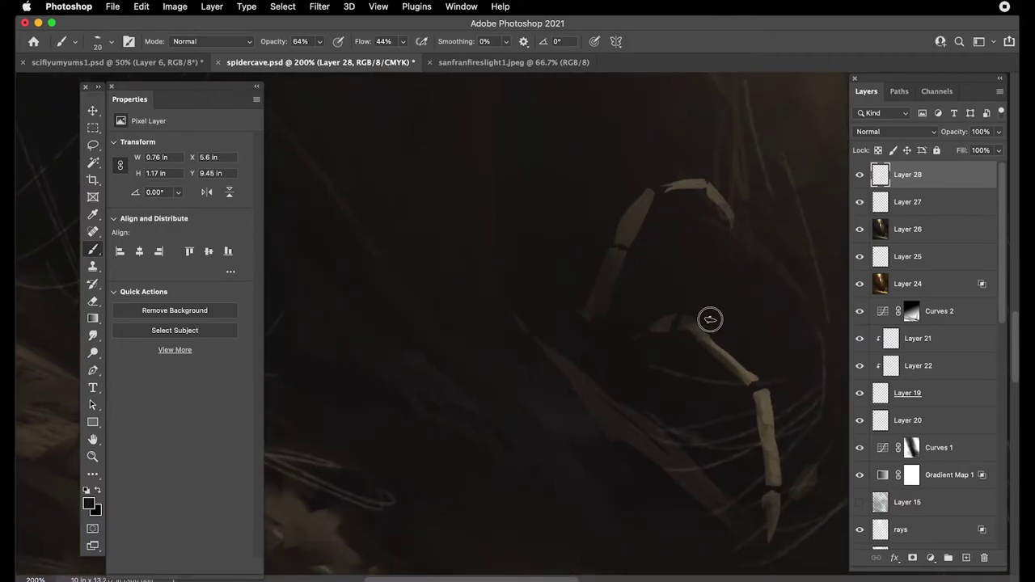
- Sample the lower leg's brown, drop the selection, then lasso a sliver along the upper-left leg segment and delete it
{"action": "left_click", "coordinate": [767, 406], "text": "alt"}
{"action": "key", "text": "bracketleft"}
{"action": "key", "text": "super+d"}
{"action": "key", "text": "l"}
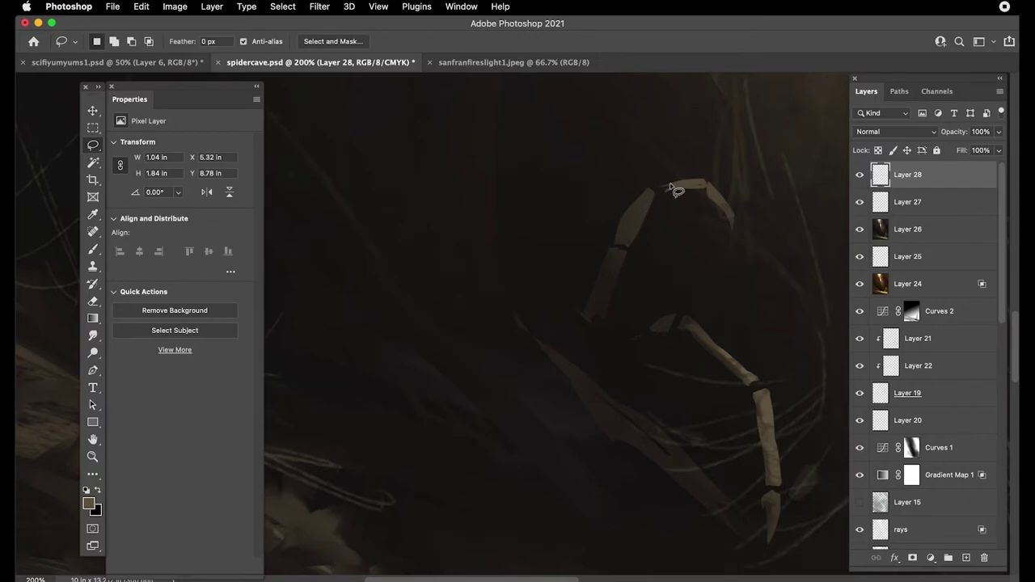
{"action": "mouse_move", "coordinate": [612, 240]}
{"action": "left_mouse_down"}
{"action": "mouse_move", "coordinate": [646, 185]}
{"action": "mouse_move", "coordinate": [616, 230]}
{"action": "left_mouse_up"}
{"action": "key", "text": "BackSpace"}
- Lasso the gap at the leg's upper bend and paint it brown at brush size 30 so the segments connect
{"action": "left_click", "coordinate": [646, 148]}
{"action": "mouse_move", "coordinate": [703, 184]}
{"action": "left_mouse_down"}
{"action": "mouse_move", "coordinate": [644, 183]}
{"action": "mouse_move", "coordinate": [652, 194]}
{"action": "mouse_move", "coordinate": [702, 194]}
{"action": "mouse_move", "coordinate": [661, 190]}
{"action": "left_mouse_up"}
{"action": "key", "text": "b"}
{"action": "key", "text": "]"}
{"action": "key", "text": "]"}
{"action": "key", "text": "]"}
{"action": "key", "text": "]"}
{"action": "key", "text": "super+d"}
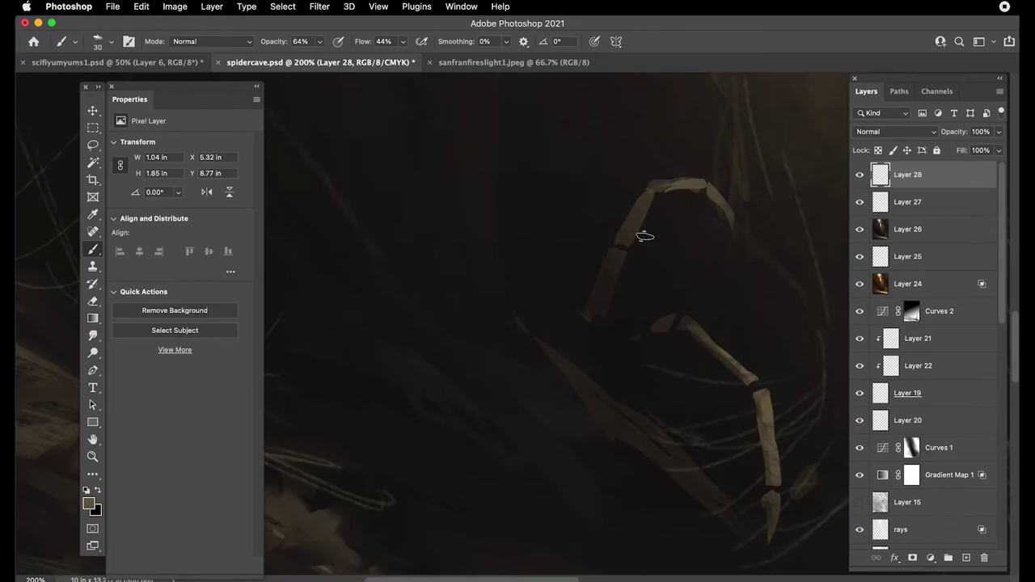
- Fade the leg's upper-left segments into the darkness with a soft eraser of about size 50, refining with smaller sizes
{"action": "key", "text": "e"}
{"action": "key", "text": "bracketright"}
{"action": "key", "text": "bracketright"}
{"action": "key", "text": "bracketright"}
{"action": "key", "text": "bracketleft"}
{"action": "key", "text": "bracketleft"}
{"action": "key", "text": "bracketleft"}
{"action": "key", "text": "bracketleft"}
{"action": "key", "text": "bracketleft"}
{"action": "key", "text": "bracketleft"}
{"action": "key", "text": "bracketleft"}
{"action": "key", "text": "bracketleft"}
{"action": "key", "text": "bracketleft"}
{"action": "key", "text": "bracketleft"}
{"action": "key", "text": "bracketleft"}
{"action": "key", "text": "bracketleft"}
{"action": "key", "text": "bracketleft"}
{"action": "key", "text": "bracketleft"}
{"action": "key", "text": "bracketleft"}
{"action": "key", "text": "bracketleft"}
{"action": "key", "text": "bracketleft"}
{"action": "key", "text": "bracketleft"}
{"action": "key", "text": "bracketleft"}
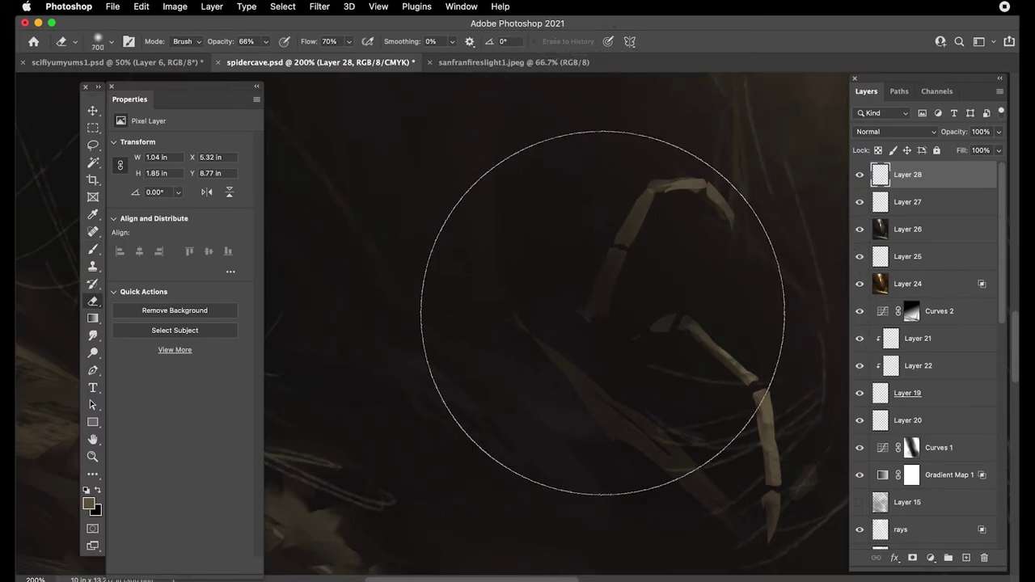
{"action": "key", "text": "bracketright"}
{"action": "key", "text": "bracketright"}
{"action": "key", "text": "bracketright"}
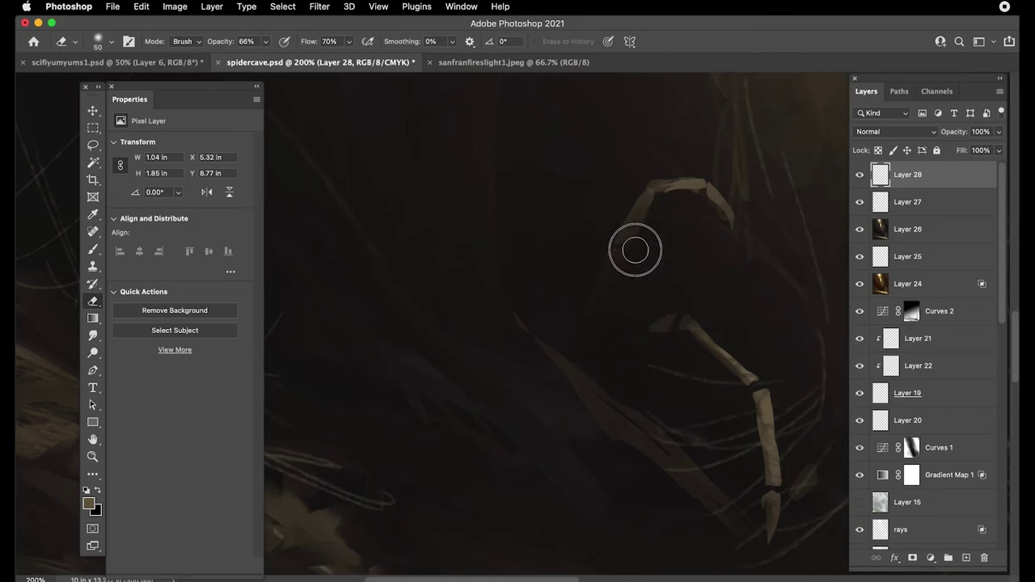
{"action": "key", "text": "super+minus"}
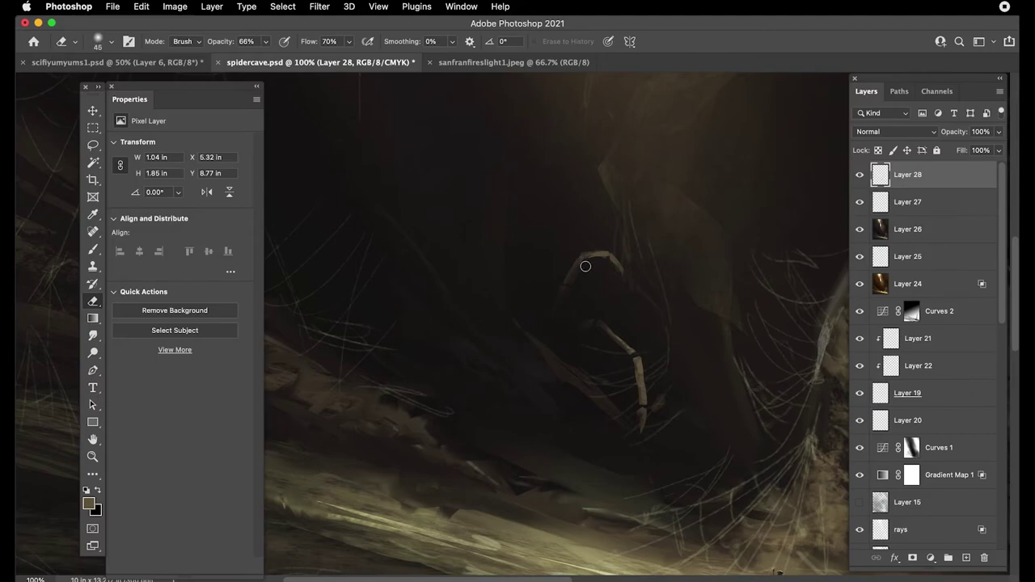
{"action": "key", "text": "bracketleft"}
{"action": "key", "text": "bracketleft"}
{"action": "key", "text": "bracketleft"}
{"action": "key", "text": "bracketleft"}
{"action": "key", "text": "bracketleft"}
- Move the leg right and slightly up to about X 5.66 in, Y 8.63 in
{"action": "key", "text": "v"}
{"action": "mouse_move", "coordinate": [586, 293]}
{"action": "left_mouse_down"}
{"action": "mouse_move", "coordinate": [621, 325]}
{"action": "mouse_move", "coordinate": [608, 291]}
{"action": "left_mouse_up"}
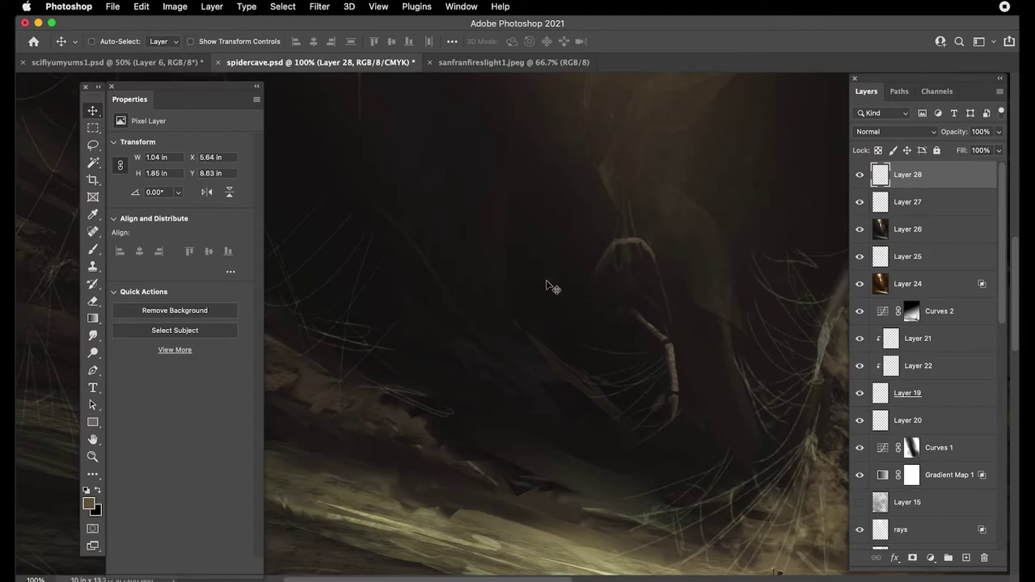
{"action": "key", "text": "super+minus"}
{"action": "key", "text": "super+minus"}
{"action": "key", "text": "super+minus"}
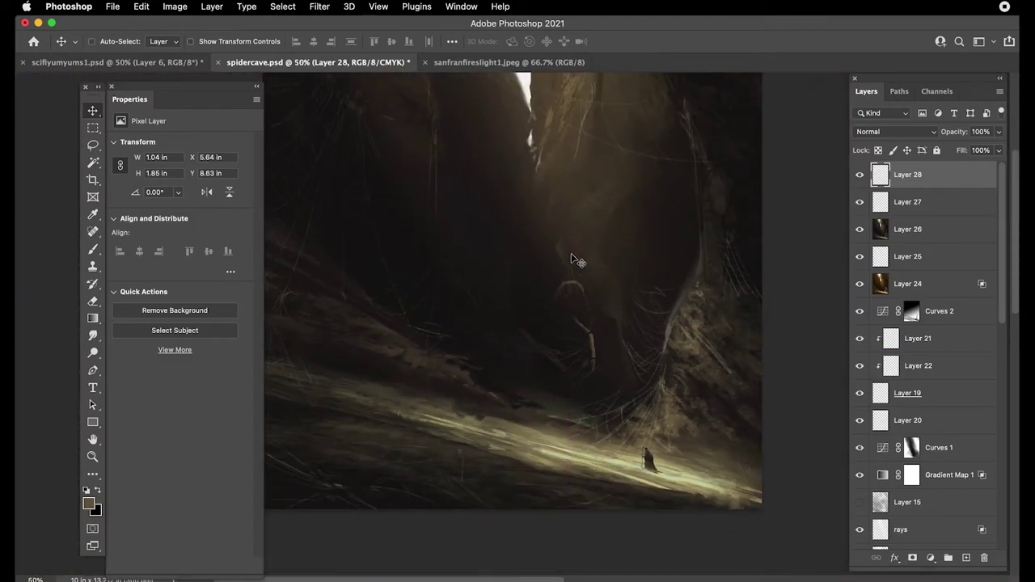
{"action": "left_click_drag", "start_coordinate": [552, 300], "coordinate": [550, 296]}
- Reduce the saturation of the leg on Layer 28 with a Hue/Saturation adjustment
{"action": "key", "text": "super+y"}
{"action": "key", "text": "super+u"}
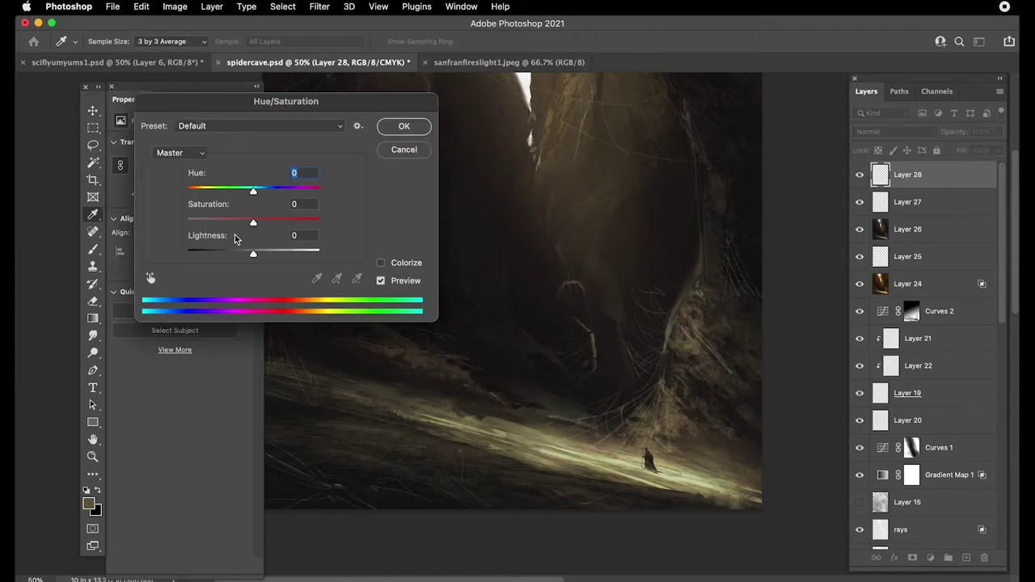
{"action": "left_click_drag", "start_coordinate": [253, 224], "coordinate": [217, 221]}
{"action": "key", "text": "Return"}
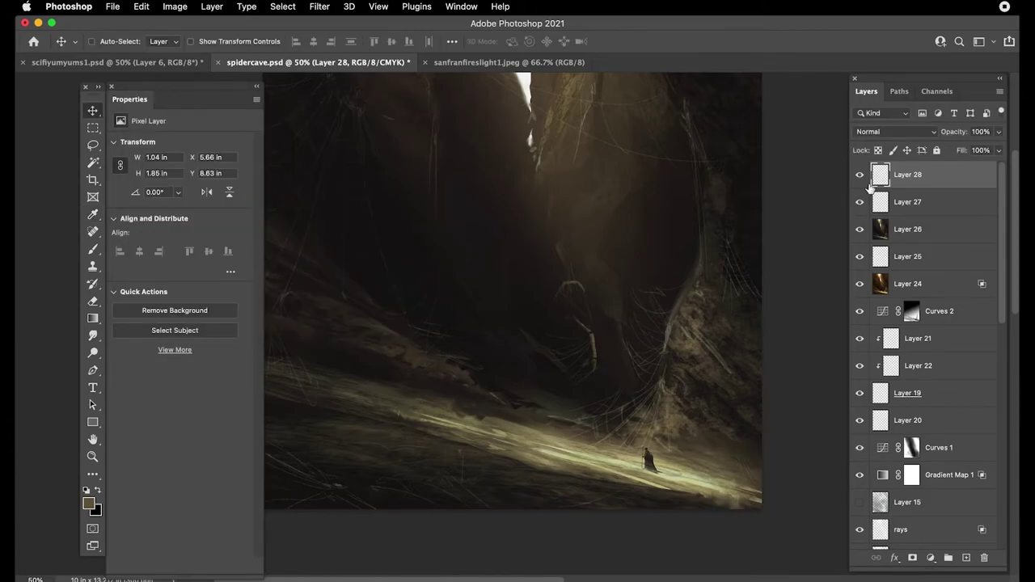
- On Layer 27, draw more fine web strands around the leg and upper-left wall with a tan sampled from the lit ground
{"action": "left_click", "coordinate": [881, 200]}
{"action": "key", "text": "i"}
{"action": "left_click_drag", "start_coordinate": [608, 442], "coordinate": [612, 447]}
{"action": "key", "text": "b"}
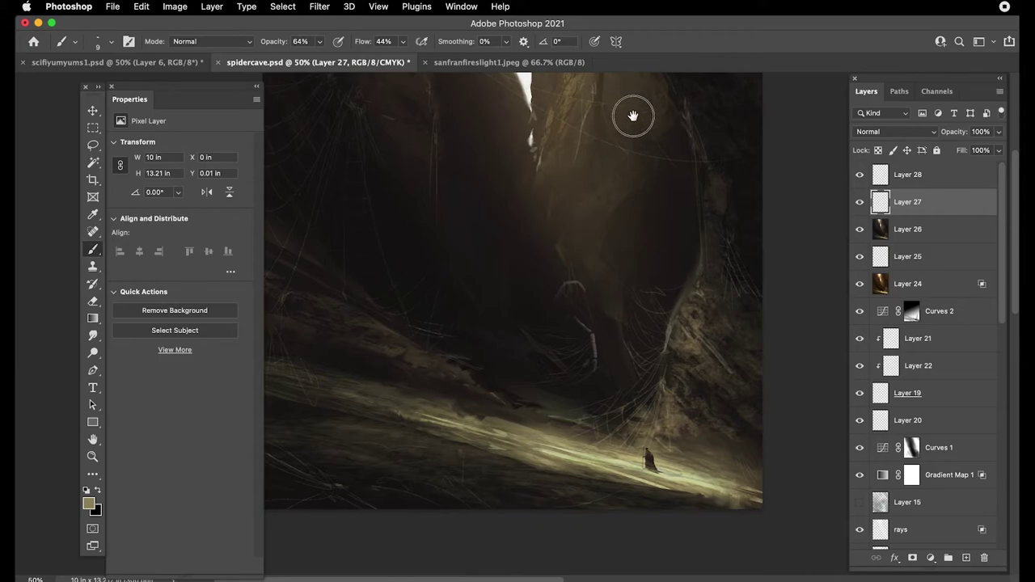
{"action": "left_click_drag", "start_coordinate": [633, 105], "coordinate": [641, 222]}
{"action": "left_click_drag", "start_coordinate": [435, 168], "coordinate": [556, 143]}
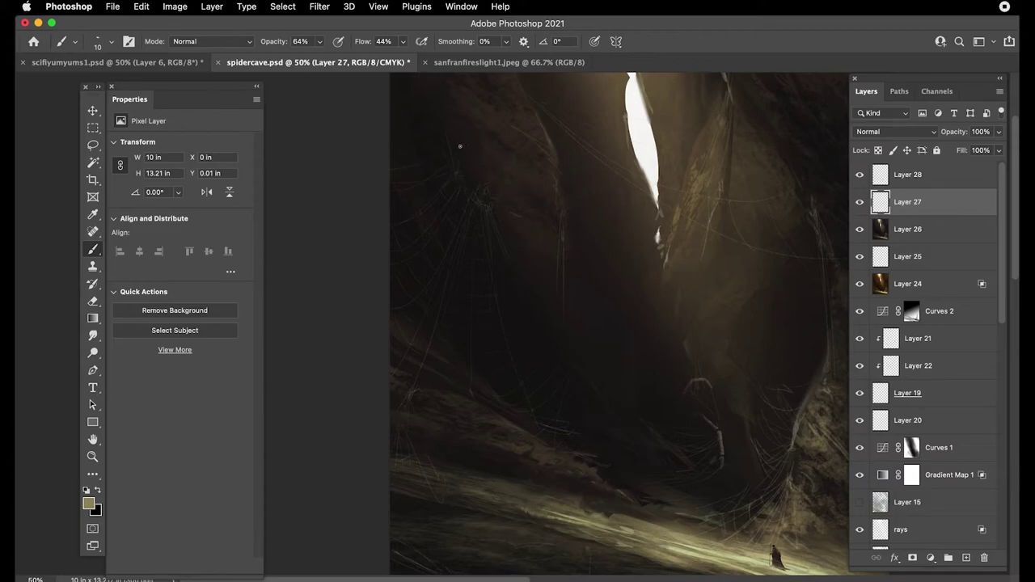
- Add thin web strands across the left wall and the foreground ground with brushes of size 10 and 15
{"action": "scroll", "coordinate": [477, 171], "scroll_direction": "down", "scroll_amount": 1}
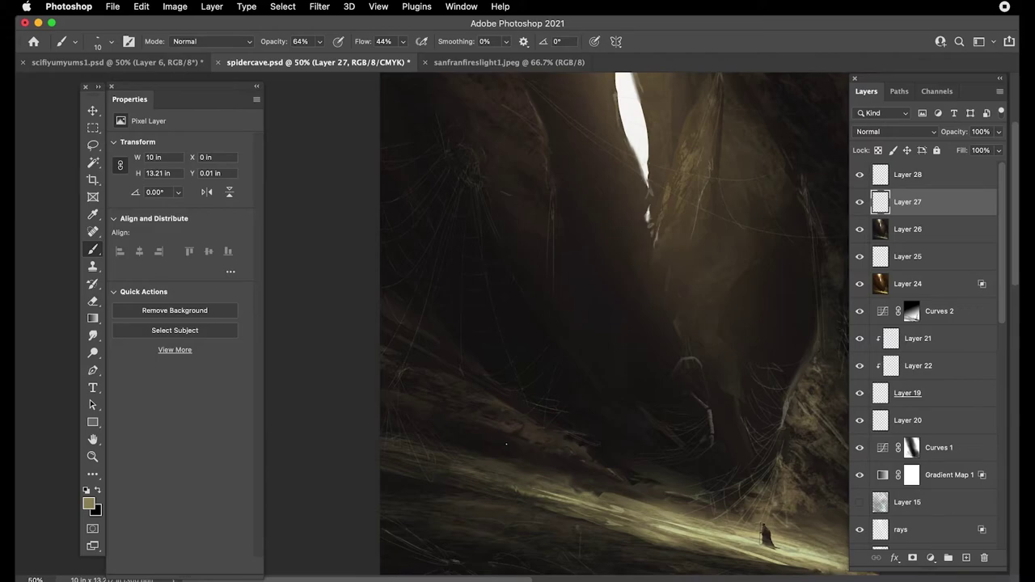
{"action": "left_click_drag", "start_coordinate": [590, 474], "coordinate": [493, 403]}
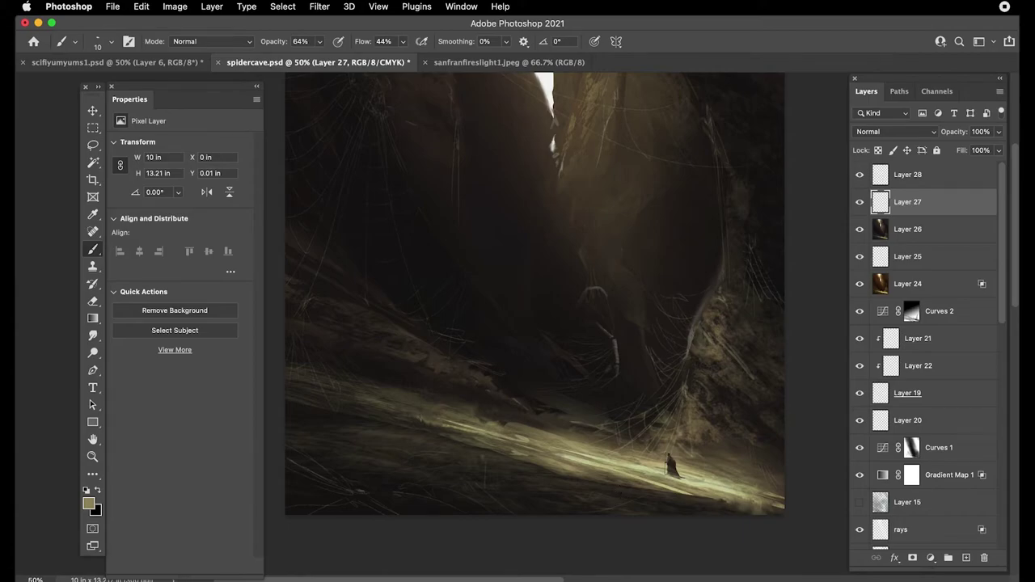
{"action": "left_click_drag", "start_coordinate": [321, 404], "coordinate": [305, 390]}
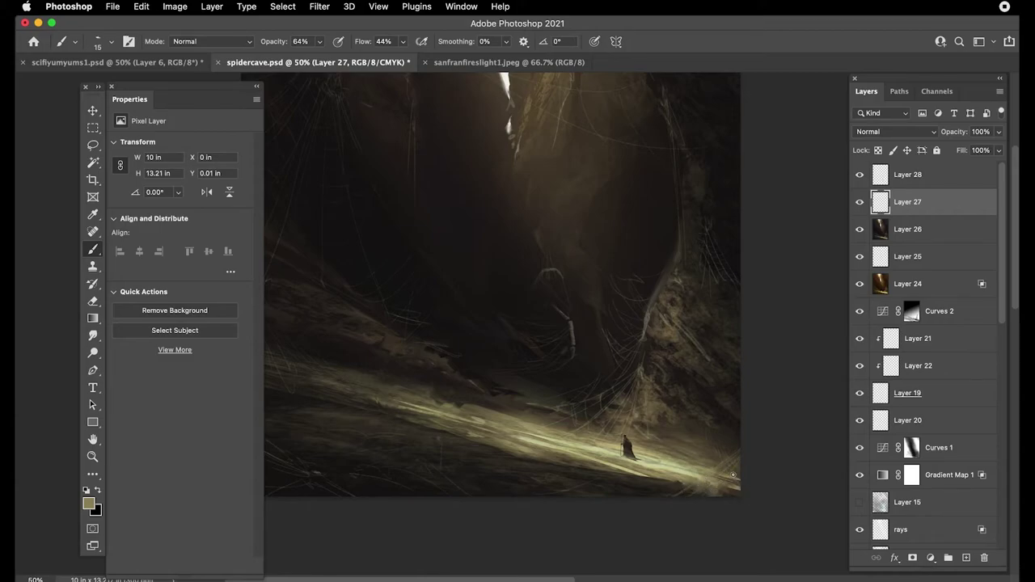
- Add a new layer above Layer 28 and lasso a rounded spider body about 2.17 × 4.2 in at the lower-left edge of the painting
{"action": "left_click_drag", "start_coordinate": [670, 391], "coordinate": [749, 376]}
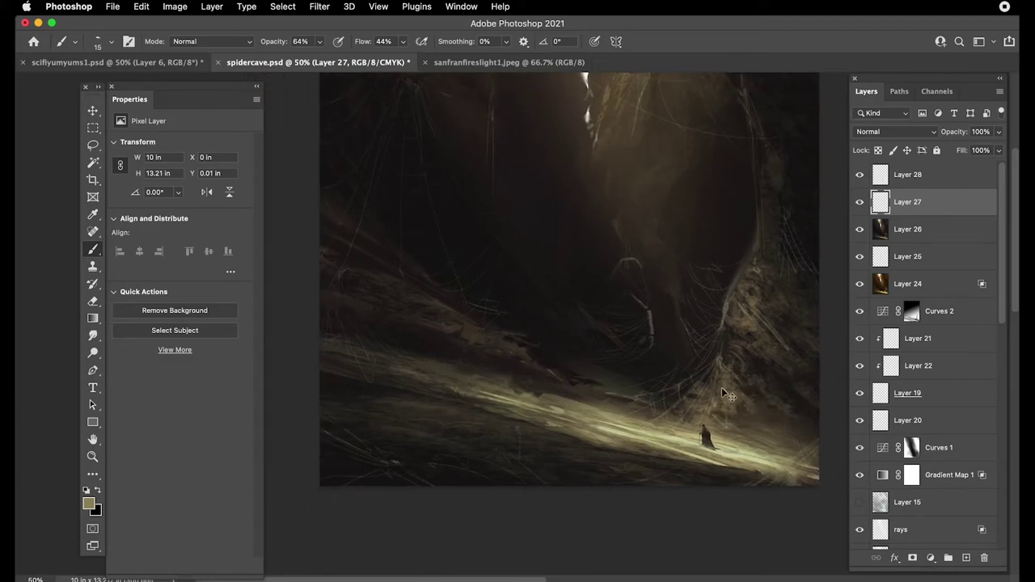
{"action": "key", "text": "super+minus"}
{"action": "left_click_drag", "start_coordinate": [574, 323], "coordinate": [597, 412]}
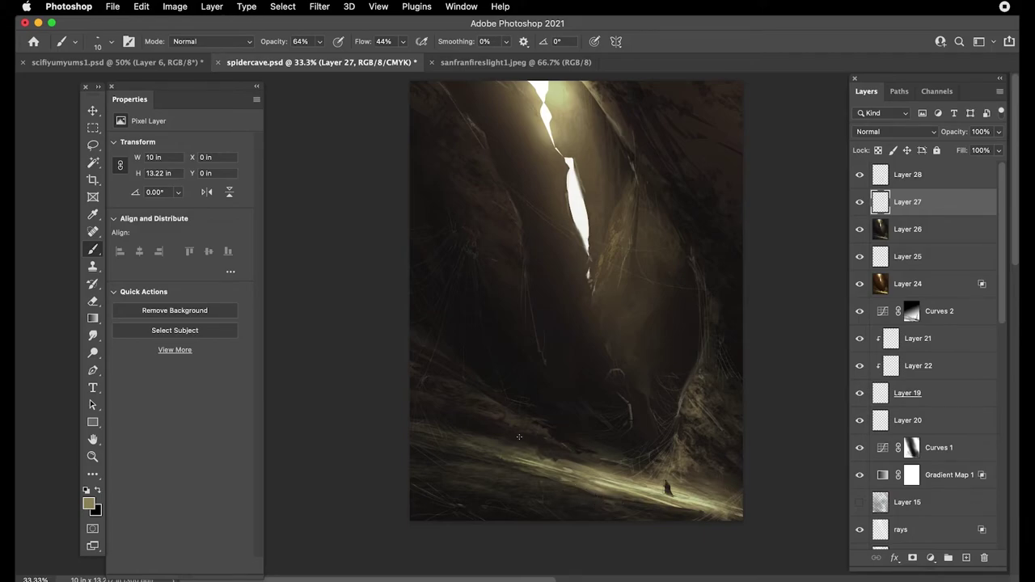
{"action": "left_click_drag", "start_coordinate": [617, 240], "coordinate": [620, 287]}
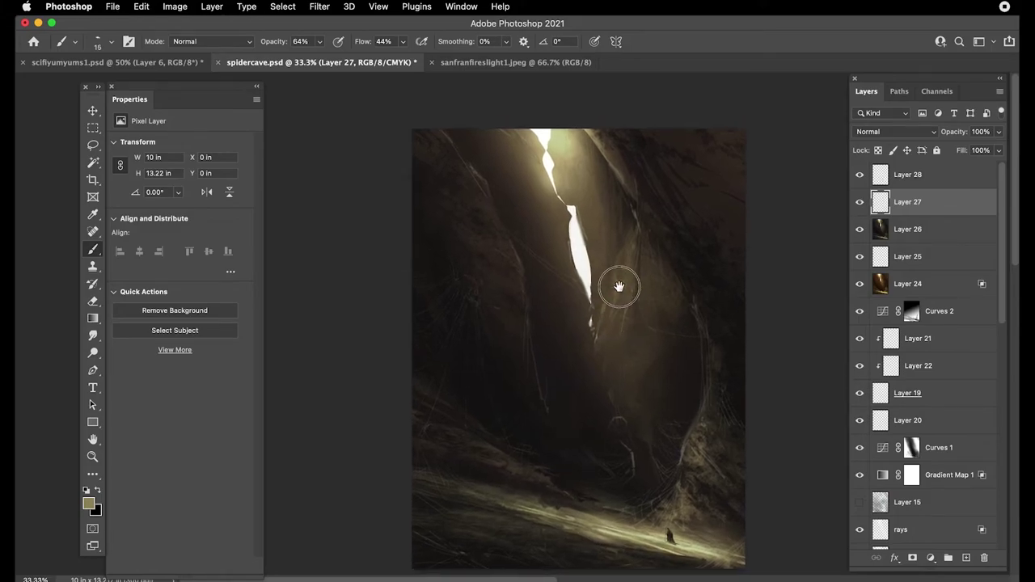
{"action": "left_click_drag", "start_coordinate": [564, 326], "coordinate": [591, 271]}
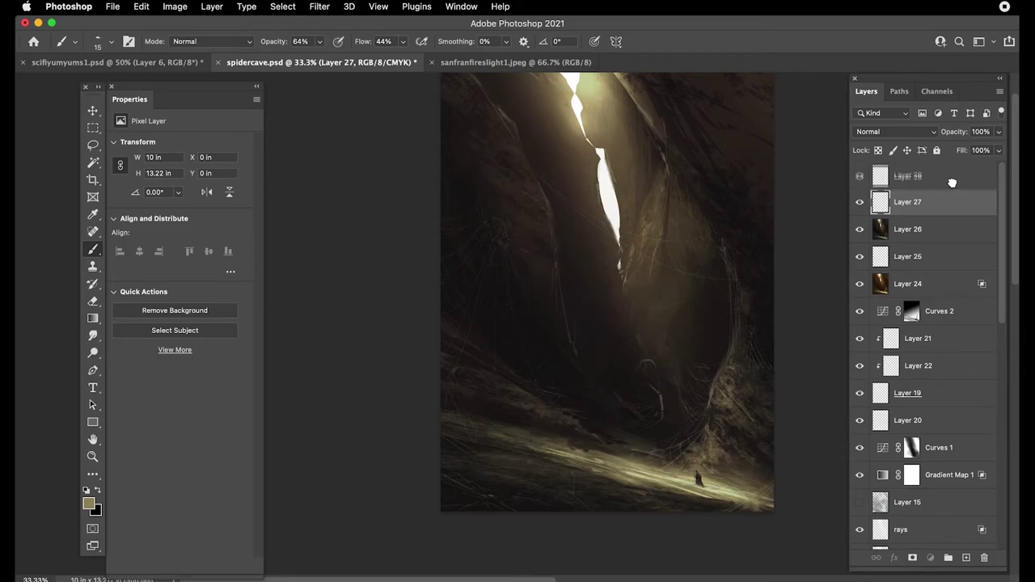
{"action": "left_click", "coordinate": [946, 174]}
{"action": "left_click", "coordinate": [965, 558]}
{"action": "key", "text": "l"}
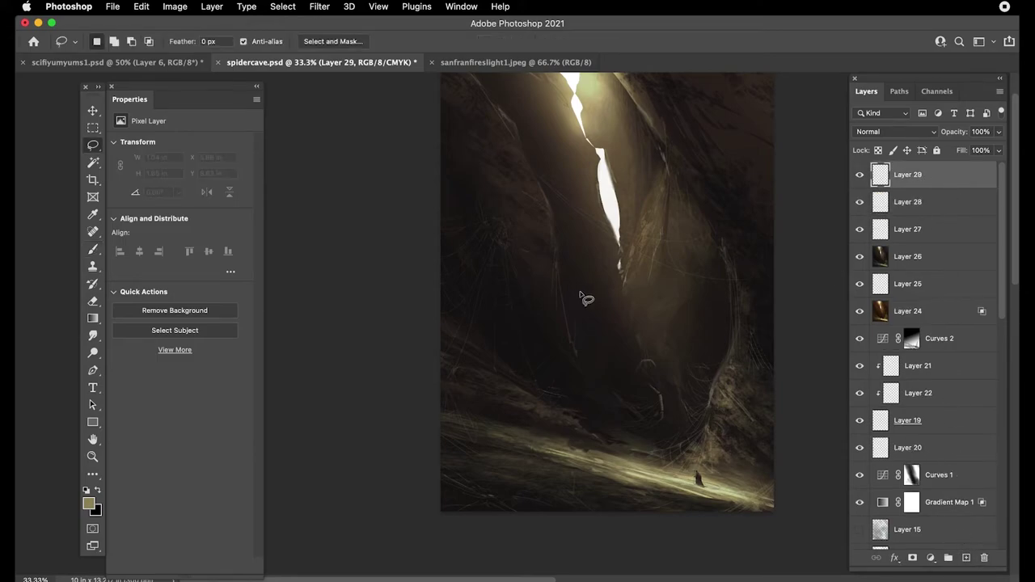
{"action": "mouse_move", "coordinate": [438, 336]}
{"action": "left_mouse_down"}
{"action": "mouse_move", "coordinate": [498, 352]}
{"action": "mouse_move", "coordinate": [509, 376]}
{"action": "mouse_move", "coordinate": [504, 469]}
{"action": "mouse_move", "coordinate": [450, 474]}
{"action": "mouse_move", "coordinate": [397, 358]}
{"action": "mouse_move", "coordinate": [404, 344]}
{"action": "left_mouse_up"}
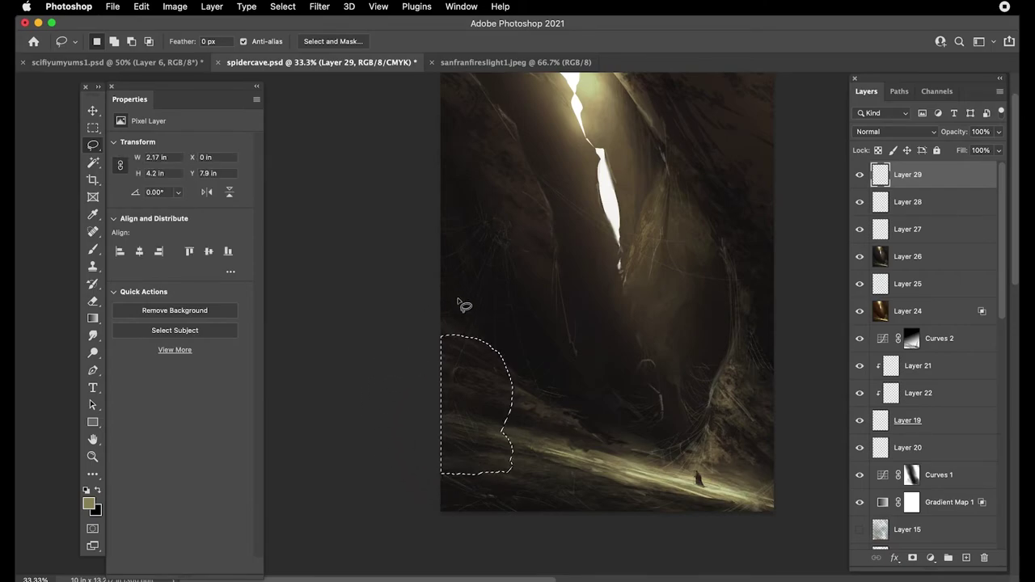
- Fill the body selection with a near-black tone sampled from the dark left cave wall and deselect it
{"action": "key", "text": "i"}
{"action": "left_click", "coordinate": [542, 142]}
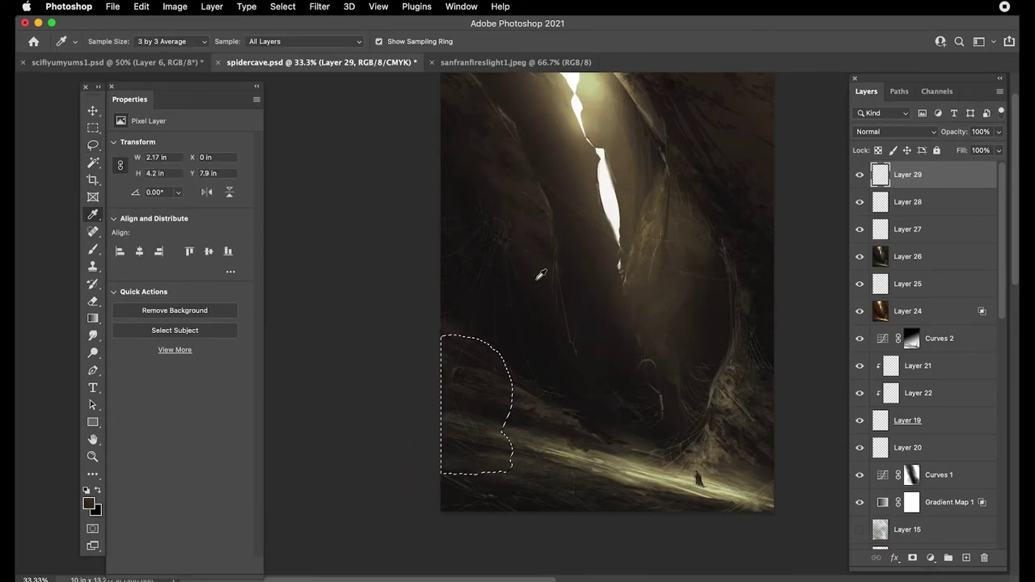
{"action": "key", "text": "alt+BackSpace"}
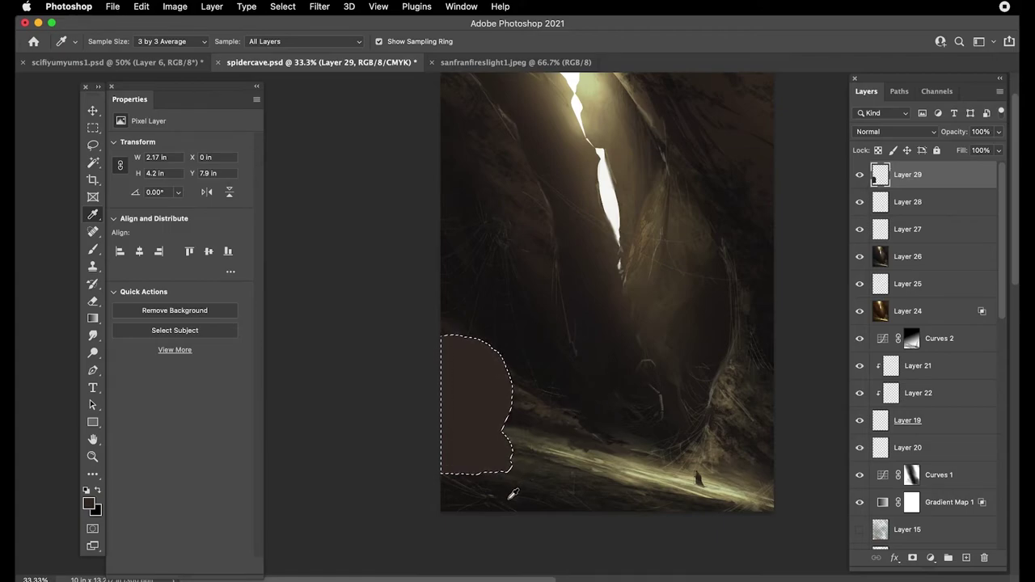
{"action": "left_click", "coordinate": [514, 240]}
{"action": "key", "text": "alt+BackSpace"}
{"action": "key", "text": "super+d"}
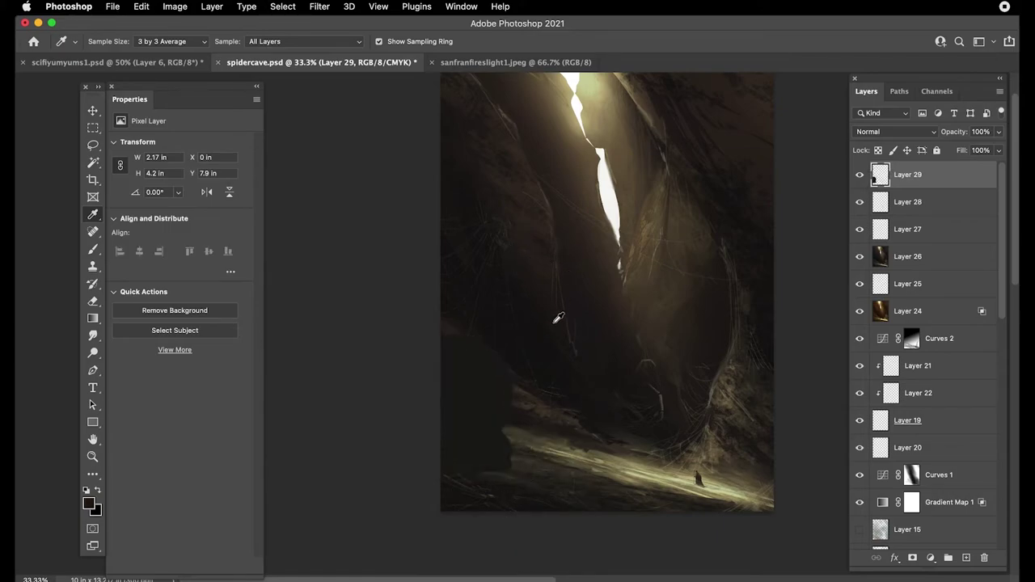
- Extend the underside of the spider body with a dark lassoed piece about 1.97 × 1.83 in
{"action": "key", "text": "l"}
{"action": "mouse_move", "coordinate": [505, 463]}
{"action": "left_mouse_down"}
{"action": "mouse_move", "coordinate": [469, 485]}
{"action": "mouse_move", "coordinate": [441, 426]}
{"action": "left_mouse_up"}
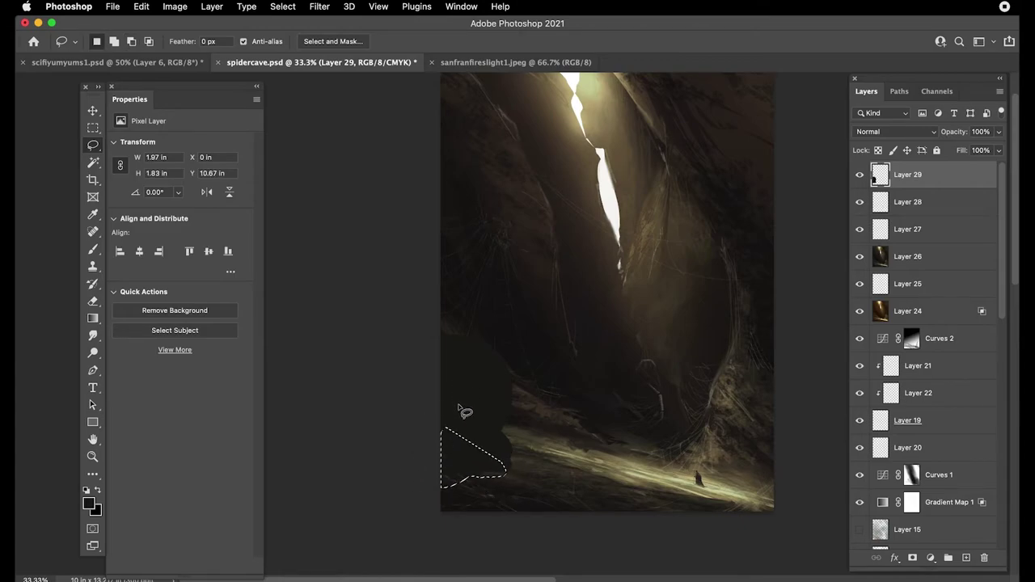
{"action": "key", "text": "super+d"}
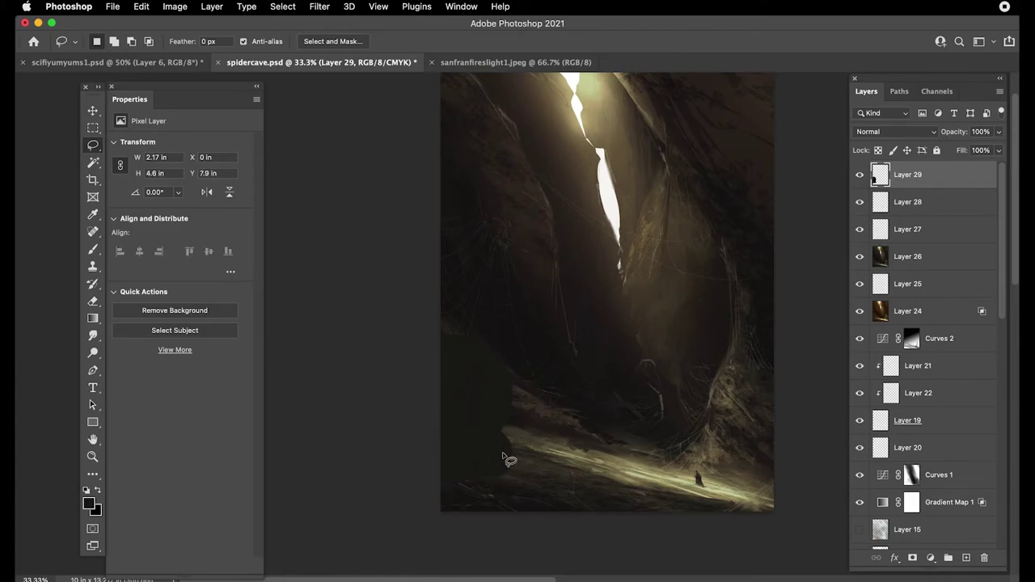
- Lasso a bent foreleg about 3.51 × 4.78 in joined to the body, refine its outline, and fill it with the same dark colour
{"action": "mouse_move", "coordinate": [510, 457]}
{"action": "left_mouse_down"}
{"action": "mouse_move", "coordinate": [512, 414]}
{"action": "mouse_move", "coordinate": [523, 420]}
{"action": "mouse_move", "coordinate": [544, 353]}
{"action": "mouse_move", "coordinate": [609, 431]}
{"action": "mouse_move", "coordinate": [614, 475]}
{"action": "mouse_move", "coordinate": [591, 548]}
{"action": "mouse_move", "coordinate": [601, 469]}
{"action": "mouse_move", "coordinate": [586, 430]}
{"action": "mouse_move", "coordinate": [551, 391]}
{"action": "mouse_move", "coordinate": [507, 475]}
{"action": "left_mouse_up"}
{"action": "left_click_drag", "start_coordinate": [547, 354], "coordinate": [534, 375]}
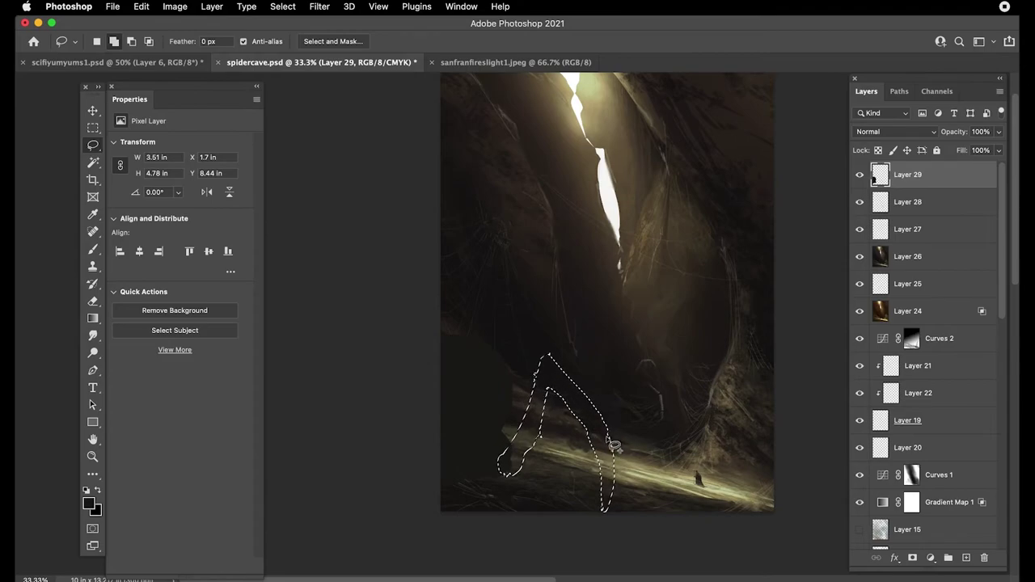
{"action": "left_click", "coordinate": [594, 446], "text": "alt"}
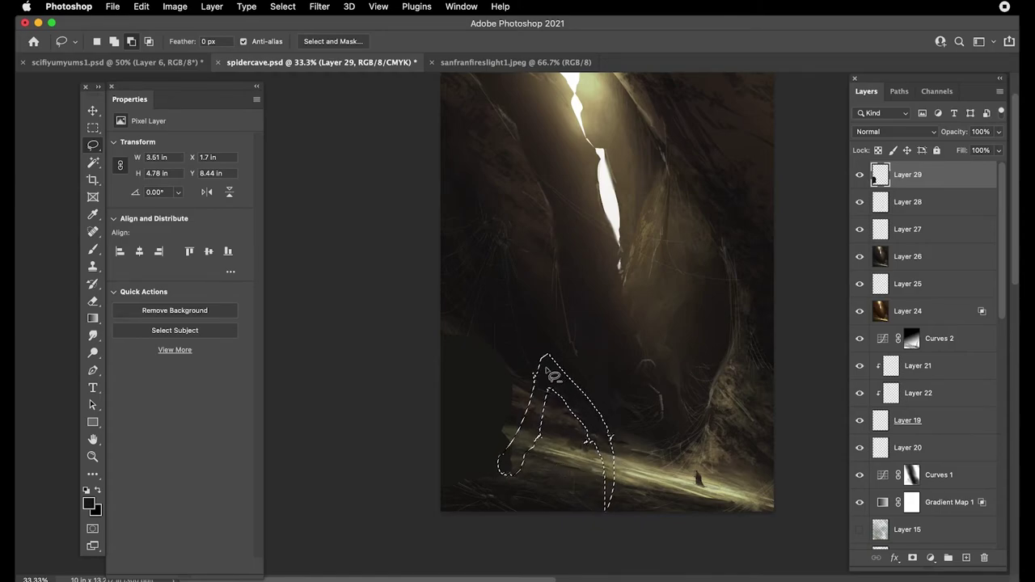
{"action": "key", "text": "shift"}
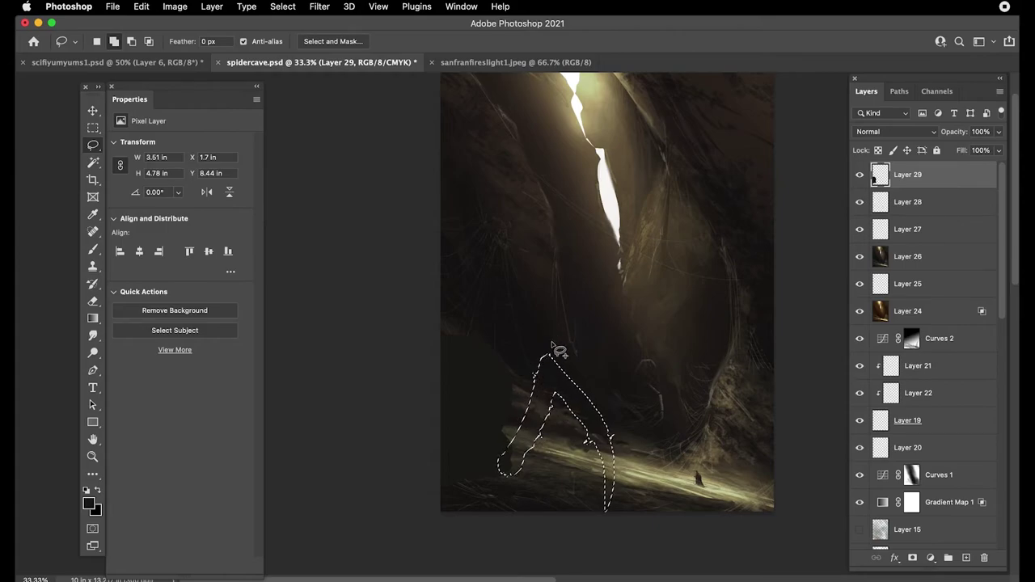
{"action": "left_click", "coordinate": [553, 397], "text": "alt"}
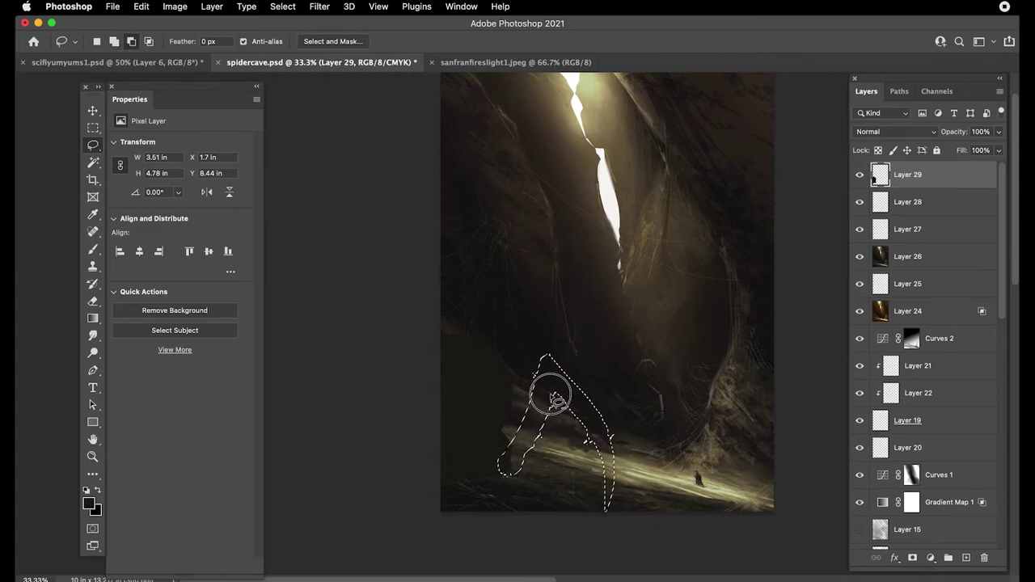
{"action": "left_click", "coordinate": [535, 441], "text": "shift"}
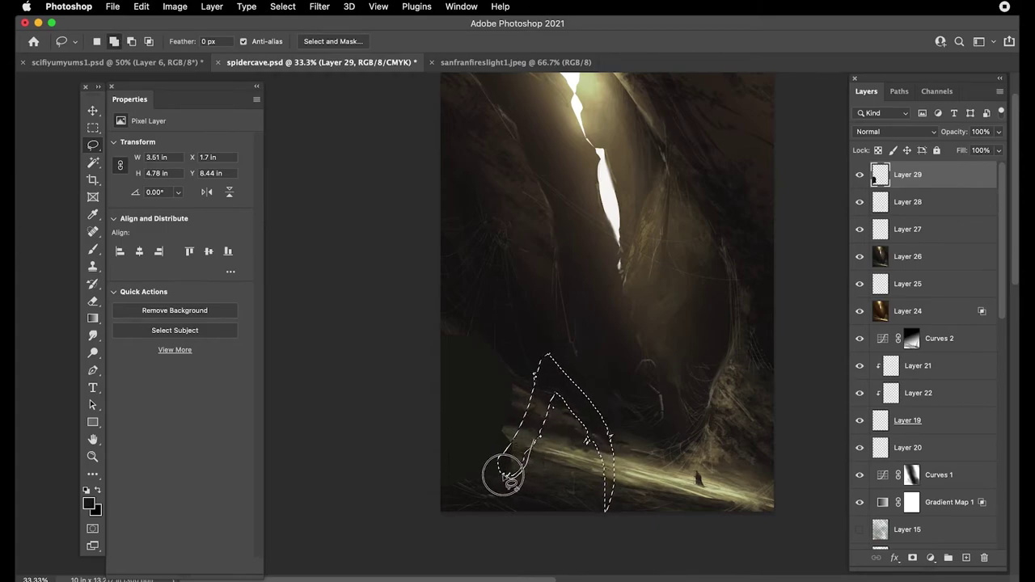
{"action": "key", "text": "alt"}
{"action": "key", "text": "alt+BackSpace"}
{"action": "key", "text": "super+d"}
- Scale the spider silhouette down to about 4.12 × 4.04 in and position it at about X -0.04 in, Y 9.35 in
{"action": "key", "text": "super+t"}
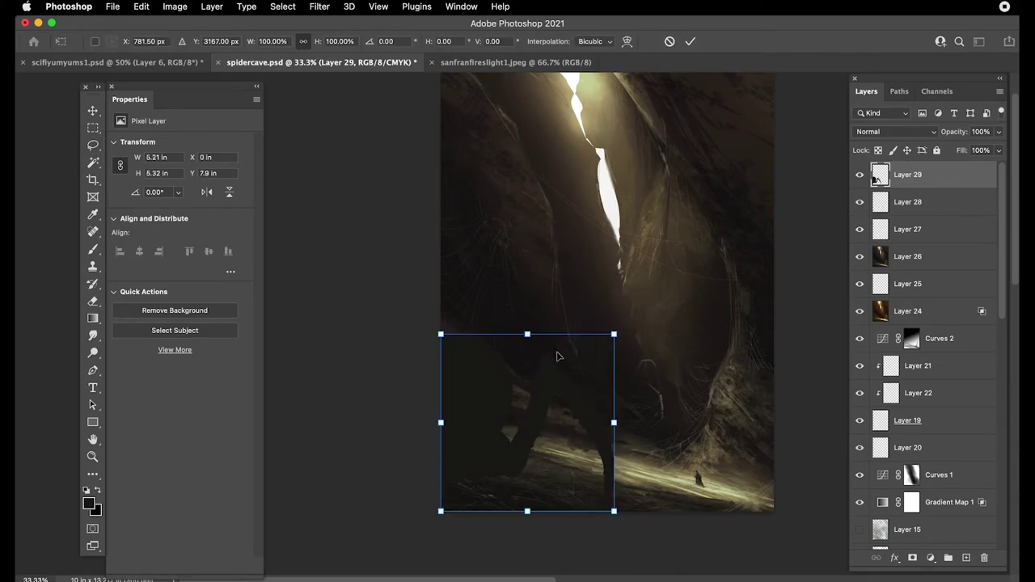
{"action": "left_click_drag", "start_coordinate": [613, 334], "coordinate": [580, 368]}
{"action": "left_click_drag", "start_coordinate": [487, 409], "coordinate": [549, 377]}
{"action": "mouse_move", "coordinate": [455, 368]}
{"action": "left_mouse_down"}
{"action": "mouse_move", "coordinate": [450, 347]}
{"action": "mouse_move", "coordinate": [458, 381]}
{"action": "left_mouse_up"}
{"action": "mouse_move", "coordinate": [583, 373]}
{"action": "left_mouse_down"}
{"action": "mouse_move", "coordinate": [623, 370]}
{"action": "mouse_move", "coordinate": [522, 425]}
{"action": "mouse_move", "coordinate": [539, 426]}
{"action": "mouse_move", "coordinate": [529, 359]}
{"action": "mouse_move", "coordinate": [547, 356]}
{"action": "left_mouse_up"}
{"action": "left_click_drag", "start_coordinate": [518, 416], "coordinate": [514, 414]}
{"action": "key", "text": "Return"}
{"action": "key", "text": "v"}
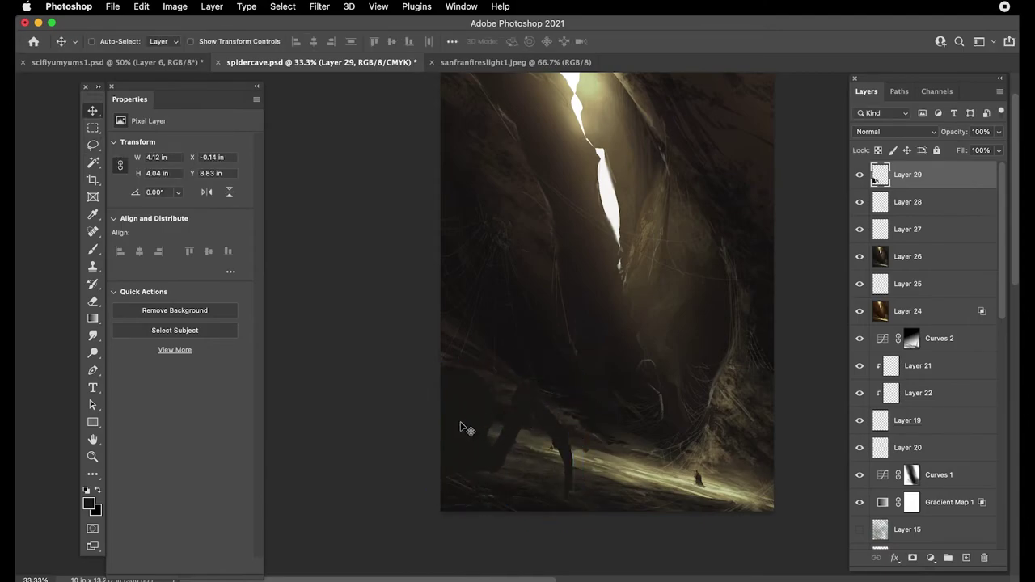
{"action": "mouse_move", "coordinate": [463, 434]}
{"action": "left_mouse_down"}
{"action": "mouse_move", "coordinate": [455, 448]}
{"action": "mouse_move", "coordinate": [458, 388]}
{"action": "mouse_move", "coordinate": [457, 431]}
{"action": "mouse_move", "coordinate": [459, 422]}
{"action": "left_mouse_up"}
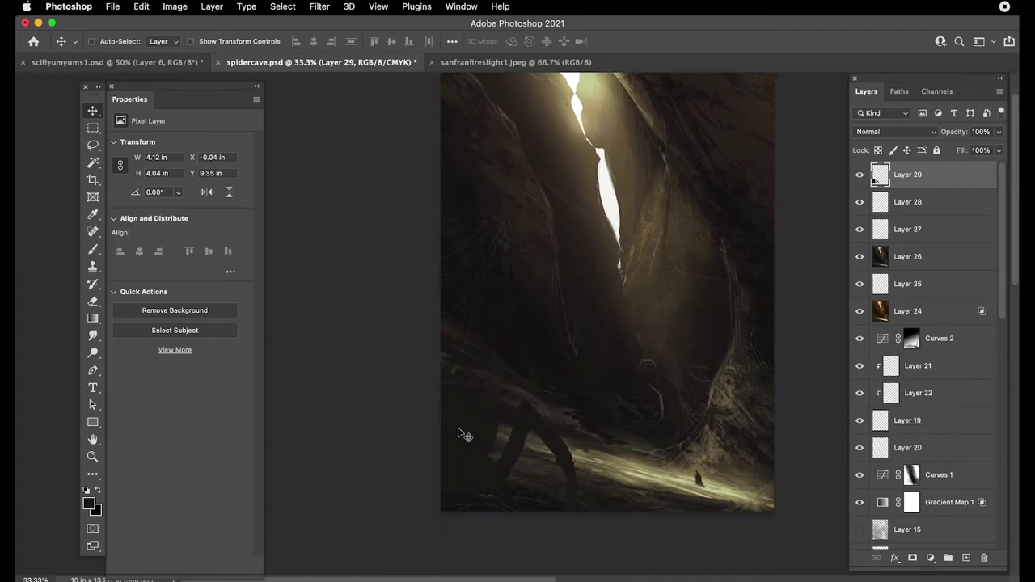
- Select the spider silhouette's pixels on Layer 29 and choose a dark orange-brown foreground colour with hue 31°
{"action": "left_click", "coordinate": [883, 182], "text": "super"}
{"action": "key", "text": "i"}
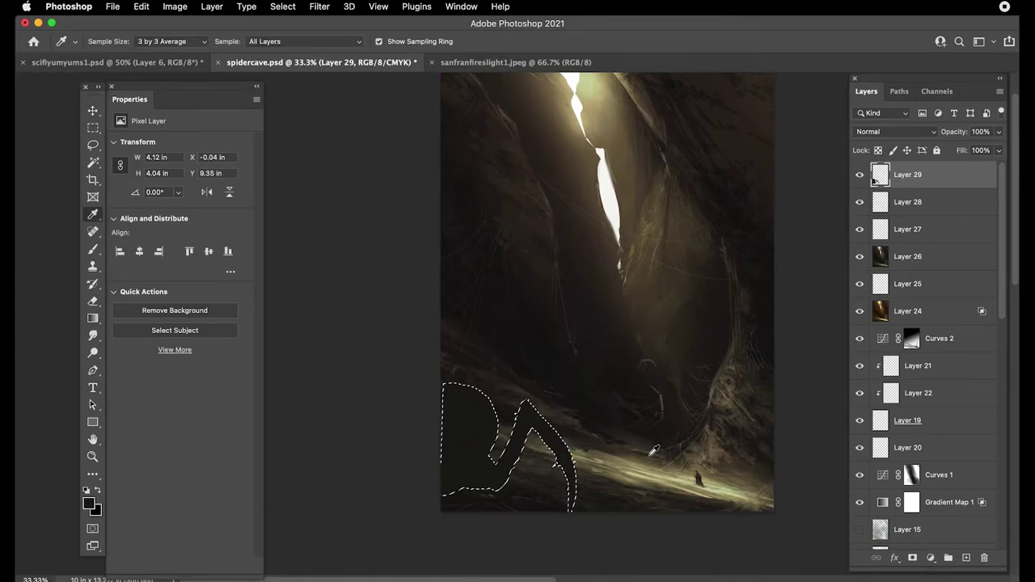
{"action": "left_click", "coordinate": [627, 471]}
{"action": "left_click_drag", "start_coordinate": [626, 471], "coordinate": [616, 490]}
{"action": "key", "text": "b"}
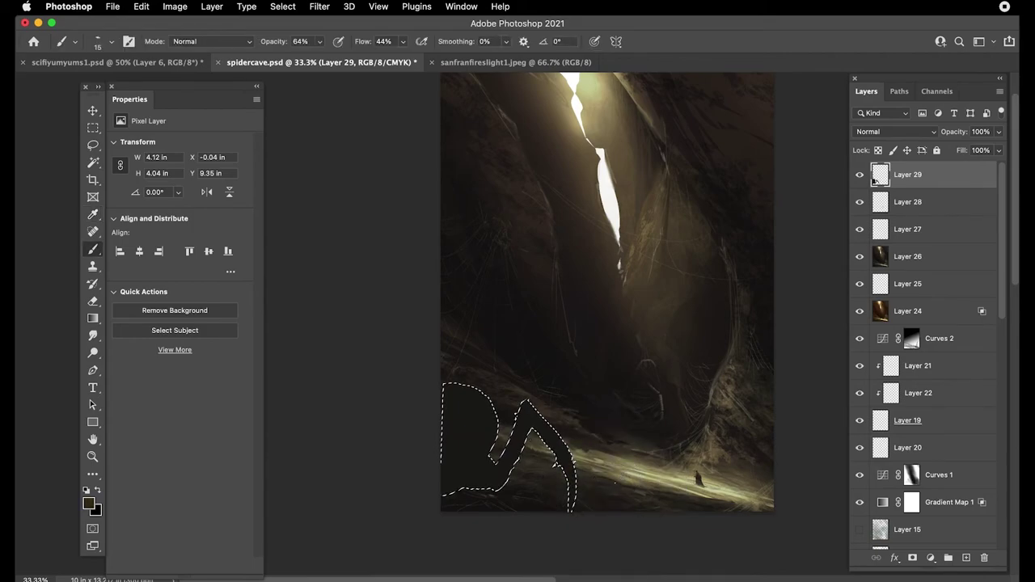
{"action": "left_click", "coordinate": [89, 504]}
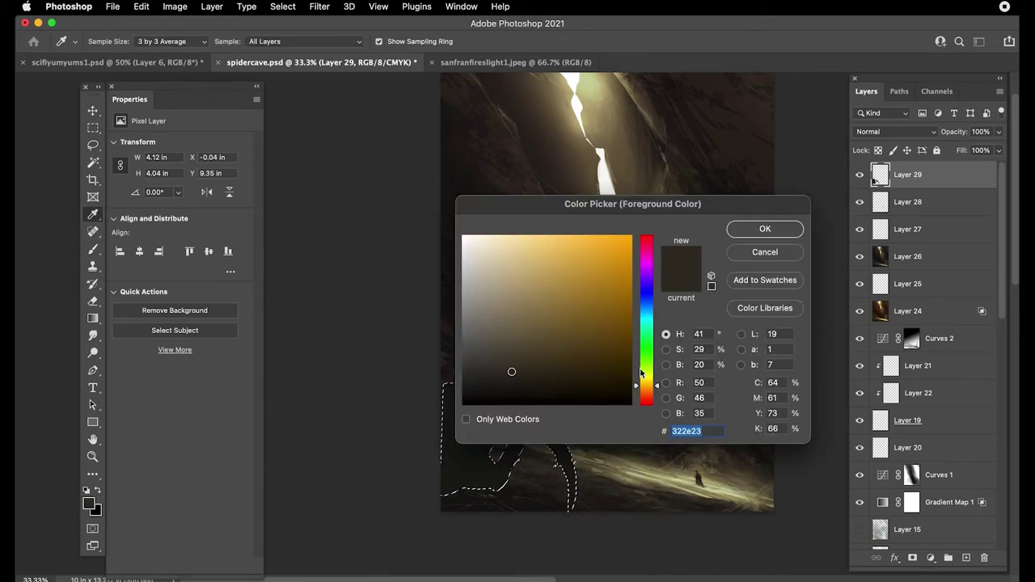
{"action": "left_click_drag", "start_coordinate": [659, 388], "coordinate": [658, 392]}
{"action": "left_click", "coordinate": [557, 340]}
{"action": "left_click_drag", "start_coordinate": [557, 340], "coordinate": [548, 364]}
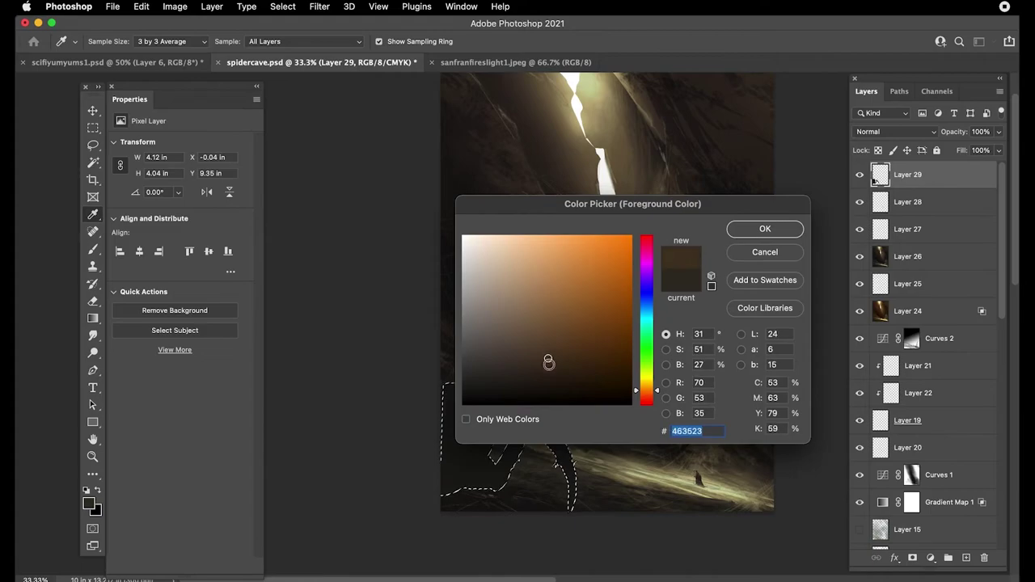
{"action": "key", "text": "Return"}
- Hide the selection edges, switch to a soft round brush, and shade the spider's body with the brown at a large brush size
{"action": "key", "text": "super+h"}
{"action": "key", "text": "bracketleft"}
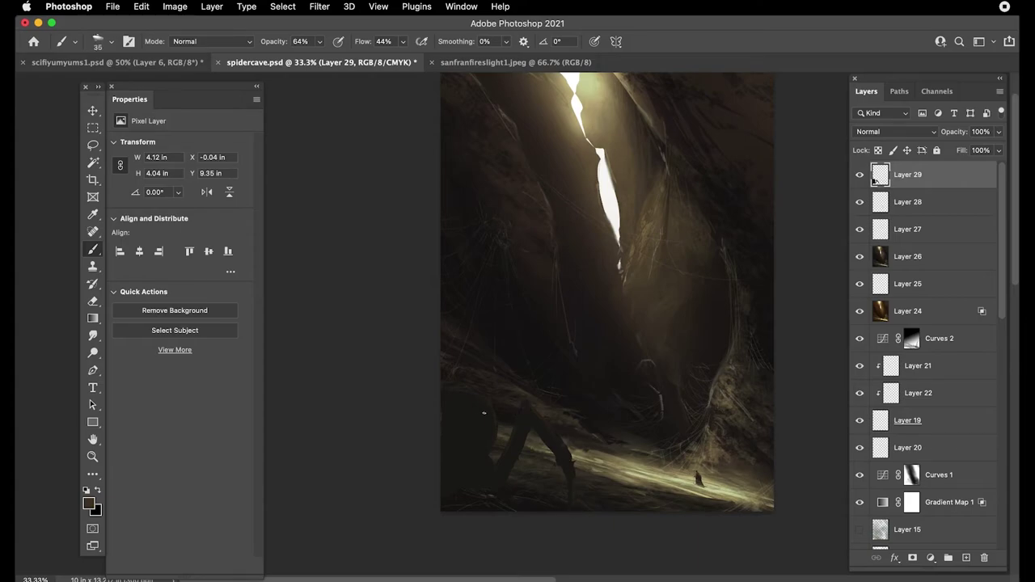
{"action": "right_click", "coordinate": [586, 340]}
{"action": "right_click", "coordinate": [670, 342]}
{"action": "left_click", "coordinate": [950, 366]}
{"action": "left_click", "coordinate": [350, 249]}
{"action": "key", "text": "bracketright"}
{"action": "key", "text": "bracketright"}
{"action": "key", "text": "bracketright"}
{"action": "key", "text": "bracketright"}
{"action": "key", "text": "bracketright"}
{"action": "key", "text": "bracketright"}
{"action": "key", "text": "bracketright"}
{"action": "key", "text": "bracketright"}
{"action": "key", "text": "bracketright"}
{"action": "key", "text": "bracketright"}
{"action": "key", "text": "bracketright"}
{"action": "key", "text": "bracketright"}
{"action": "key", "text": "bracketright"}
{"action": "key", "text": "bracketright"}
{"action": "key", "text": "bracketleft"}
{"action": "left_click_drag", "start_coordinate": [467, 389], "coordinate": [457, 443]}
- Darken the shadowed parts of the spider with a smaller soft brush and near-black tones sampled from the spider and left wall
{"action": "left_click", "coordinate": [496, 475], "text": "alt"}
{"action": "key", "text": "bracketleft"}
{"action": "key", "text": "bracketleft"}
{"action": "key", "text": "bracketleft"}
{"action": "key", "text": "bracketleft"}
{"action": "key", "text": "bracketleft"}
{"action": "key", "text": "bracketleft"}
{"action": "key", "text": "bracketleft"}
{"action": "key", "text": "bracketleft"}
{"action": "key", "text": "bracketleft"}
{"action": "key", "text": "bracketleft"}
{"action": "key", "text": "bracketleft"}
{"action": "key", "text": "i"}
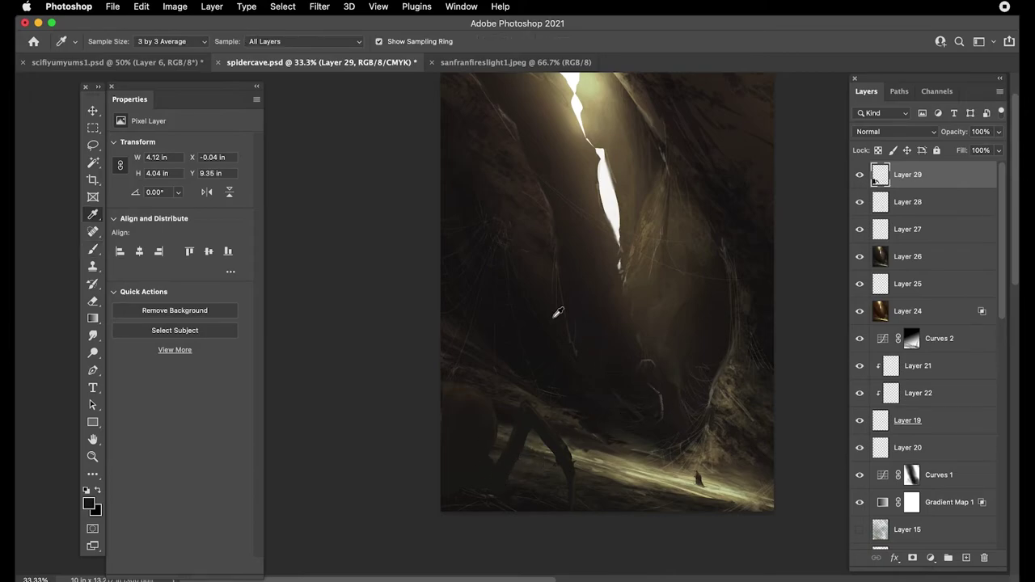
{"action": "left_click", "coordinate": [446, 305]}
{"action": "key", "text": "b"}
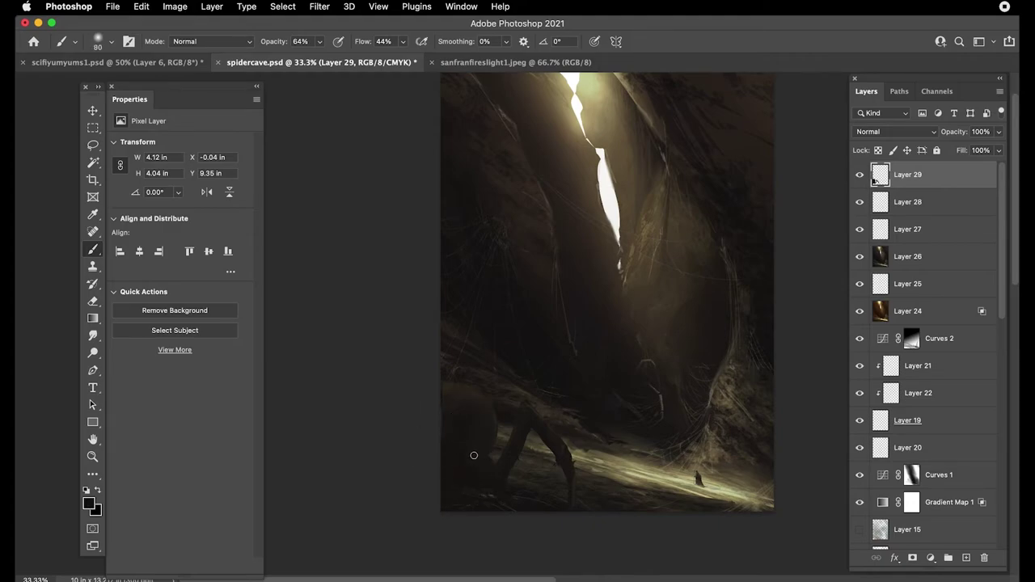
- Drop the silhouette selection and lasso thin highlight slivers along the body's right rim and the top joint of the leg
{"action": "key", "text": "l"}
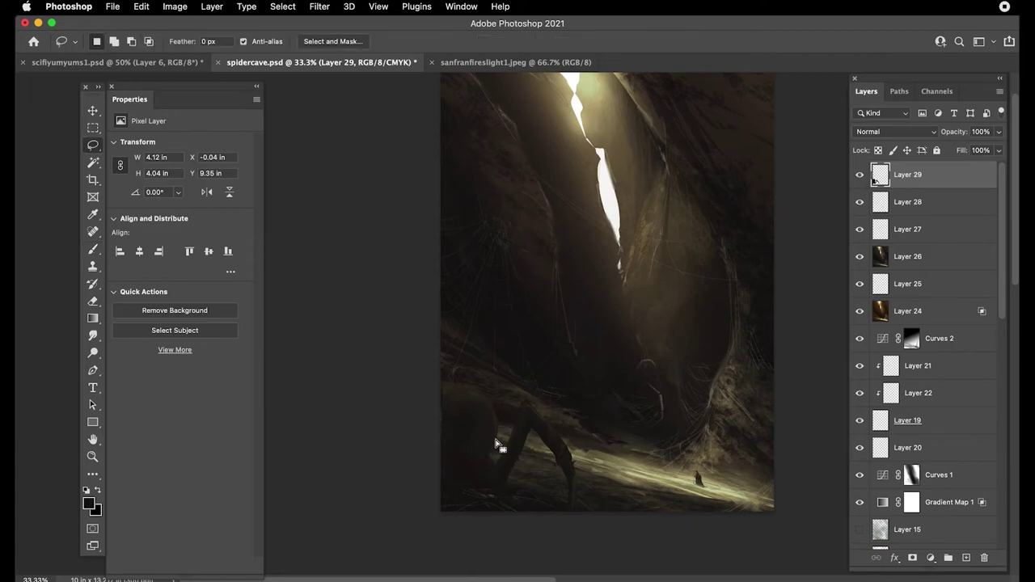
{"action": "key", "text": "super+d"}
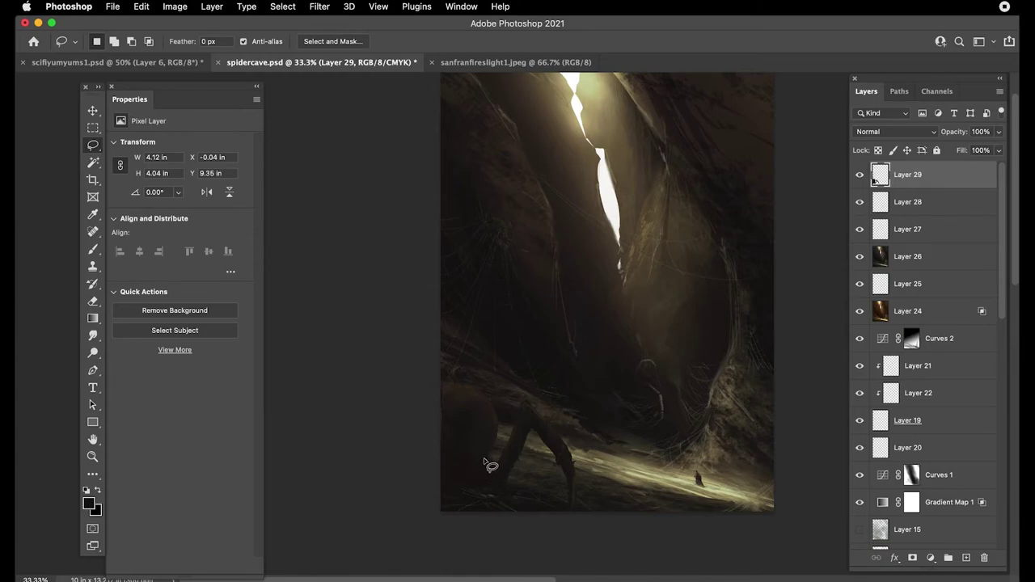
{"action": "mouse_move", "coordinate": [487, 462]}
{"action": "left_mouse_down"}
{"action": "mouse_move", "coordinate": [476, 475]}
{"action": "mouse_move", "coordinate": [490, 432]}
{"action": "mouse_move", "coordinate": [536, 420]}
{"action": "mouse_move", "coordinate": [492, 413]}
{"action": "mouse_move", "coordinate": [477, 397]}
{"action": "mouse_move", "coordinate": [489, 411]}
{"action": "left_mouse_up"}
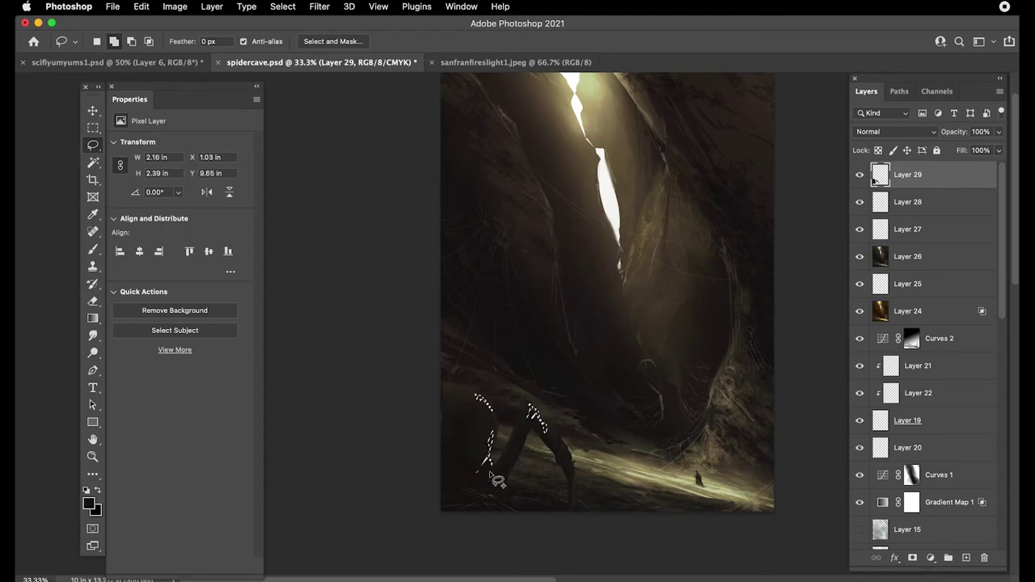
- Paint faint highlights inside the slivers with a brown sampled from the lit cave wall, using soft brushes from size 1000 down to 125
{"action": "key", "text": "i"}
{"action": "left_click", "coordinate": [651, 237]}
{"action": "key", "text": "b"}
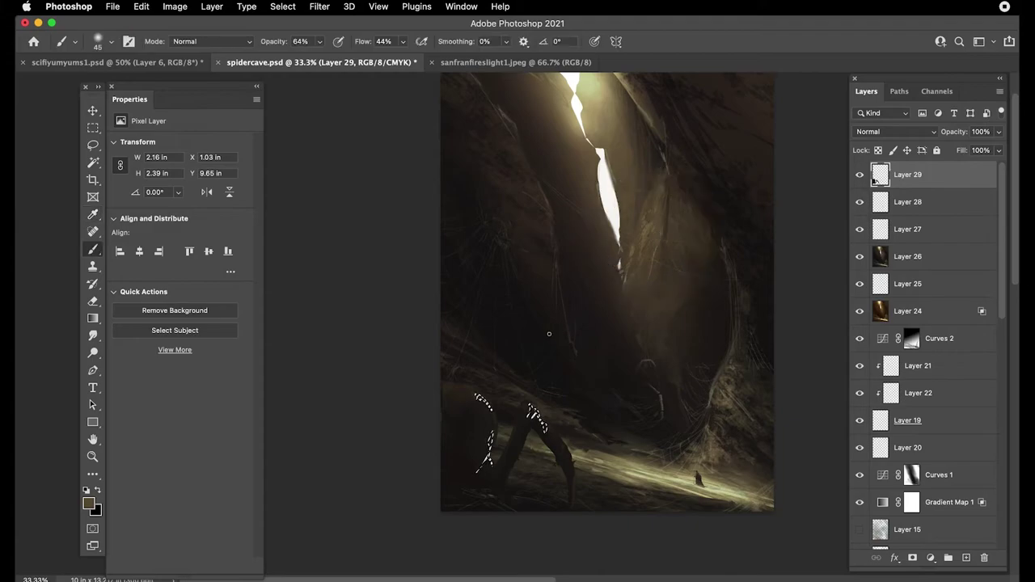
{"action": "key", "text": "bracketright"}
{"action": "key", "text": "bracketright"}
{"action": "key", "text": "bracketright"}
{"action": "key", "text": "bracketright"}
{"action": "key", "text": "bracketright"}
{"action": "key", "text": "bracketright"}
{"action": "key", "text": "bracketright"}
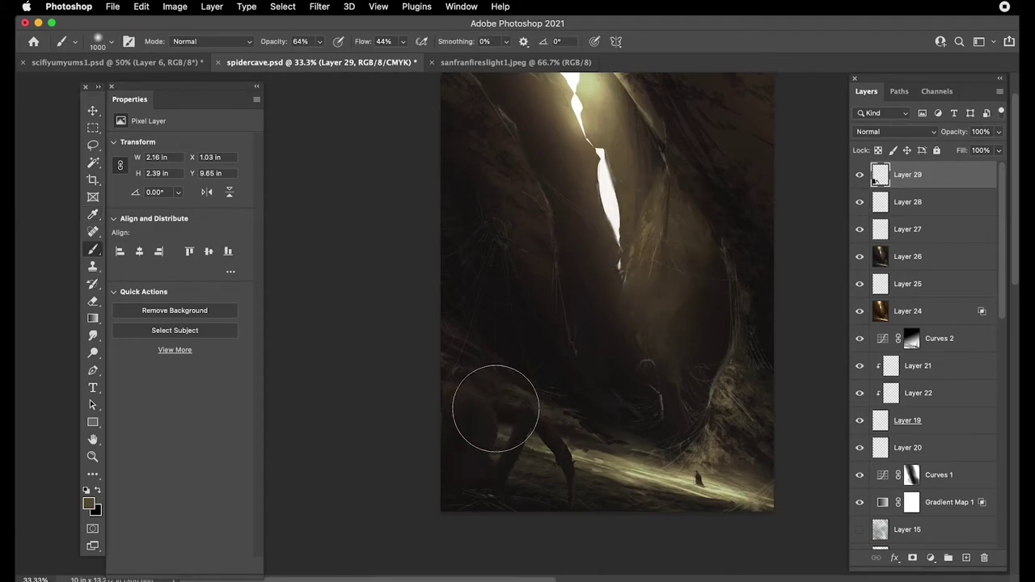
{"action": "key", "text": "bracketleft"}
{"action": "key", "text": "bracketleft"}
{"action": "key", "text": "bracketleft"}
{"action": "key", "text": "bracketleft"}
{"action": "key", "text": "bracketleft"}
{"action": "key", "text": "bracketleft"}
{"action": "key", "text": "bracketleft"}
{"action": "key", "text": "bracketleft"}
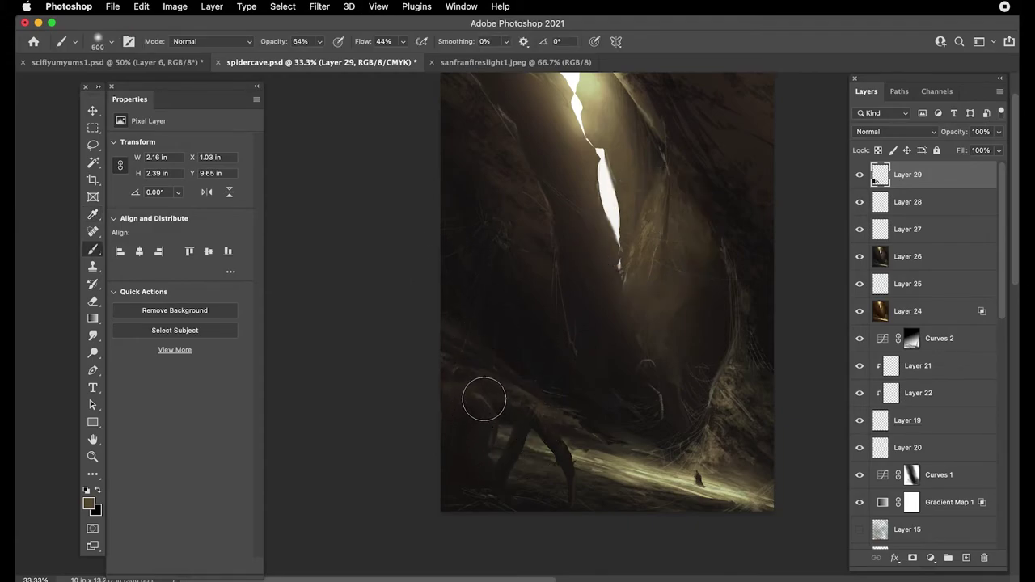
{"action": "key", "text": "bracketleft"}
{"action": "key", "text": "bracketleft"}
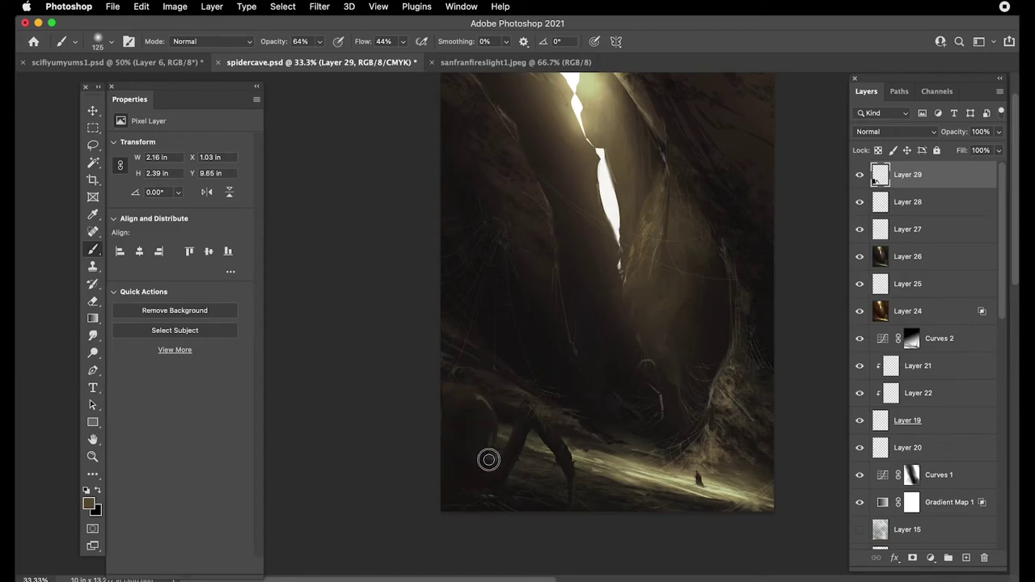
- Lasso jagged hair streaks about 0.98 × 0.58 in on the upper-left of the body, brush brown light into them, and deselect
{"action": "key", "text": "l"}
{"action": "mouse_move", "coordinate": [443, 404]}
{"action": "left_mouse_down"}
{"action": "mouse_move", "coordinate": [473, 419]}
{"action": "mouse_move", "coordinate": [461, 425]}
{"action": "mouse_move", "coordinate": [441, 412]}
{"action": "left_mouse_up"}
{"action": "key", "text": "b"}
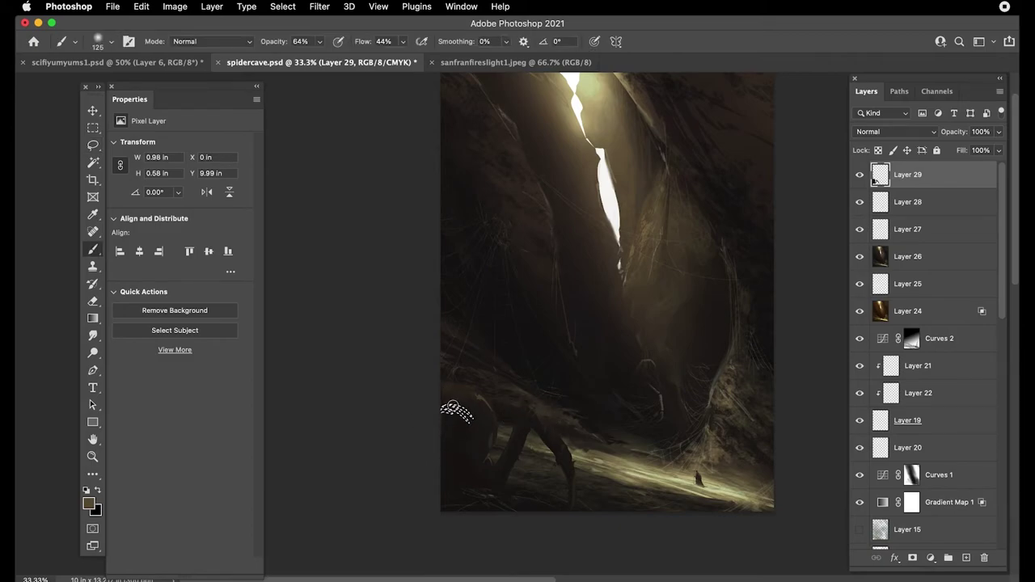
{"action": "key", "text": "bracketright"}
{"action": "key", "text": "bracketright"}
{"action": "key", "text": "bracketright"}
{"action": "key", "text": "bracketright"}
{"action": "key", "text": "super+d"}
- Lasso thin slivers along the body's top, the lower body and the leg, brush brown light into them at size 400, and deselect
{"action": "key", "text": "l"}
{"action": "left_click_drag", "start_coordinate": [443, 402], "coordinate": [463, 399]}
{"action": "mouse_move", "coordinate": [465, 458]}
{"action": "left_mouse_down", "text": "shift"}
{"action": "mouse_move", "coordinate": [487, 474]}
{"action": "mouse_move", "coordinate": [504, 455]}
{"action": "left_mouse_up", "text": "shift"}
{"action": "mouse_move", "coordinate": [535, 415]}
{"action": "left_mouse_down"}
{"action": "mouse_move", "coordinate": [575, 465]}
{"action": "mouse_move", "coordinate": [574, 487]}
{"action": "mouse_move", "coordinate": [572, 457]}
{"action": "mouse_move", "coordinate": [552, 430]}
{"action": "mouse_move", "coordinate": [527, 410]}
{"action": "mouse_move", "coordinate": [489, 413]}
{"action": "mouse_move", "coordinate": [559, 456]}
{"action": "mouse_move", "coordinate": [503, 375]}
{"action": "mouse_move", "coordinate": [473, 429]}
{"action": "left_mouse_up"}
{"action": "key", "text": "b"}
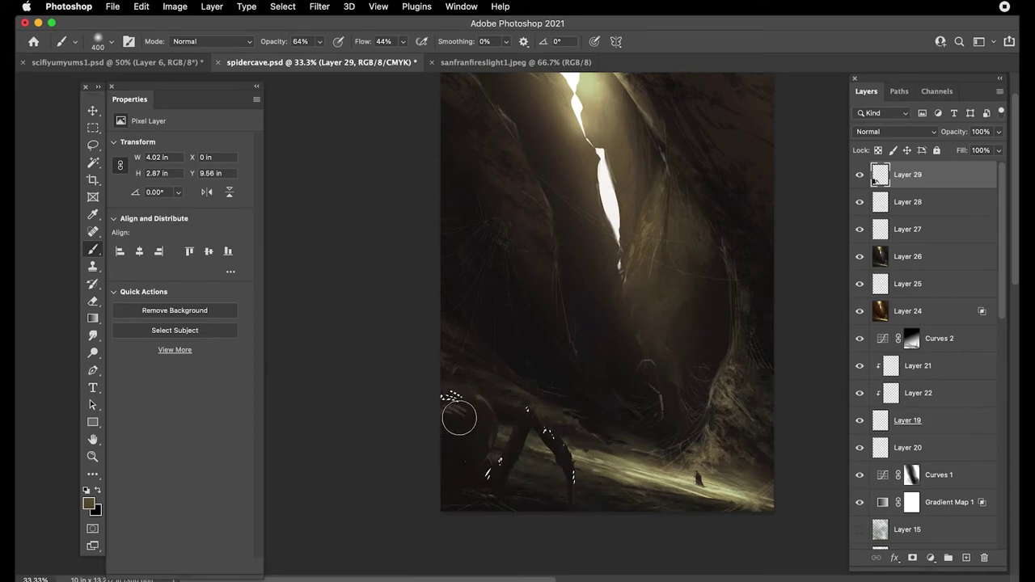
{"action": "left_click_drag", "start_coordinate": [489, 467], "coordinate": [484, 487]}
{"action": "key", "text": "super+d"}
{"action": "scroll", "coordinate": [501, 310], "scroll_direction": "up", "scroll_amount": 1}
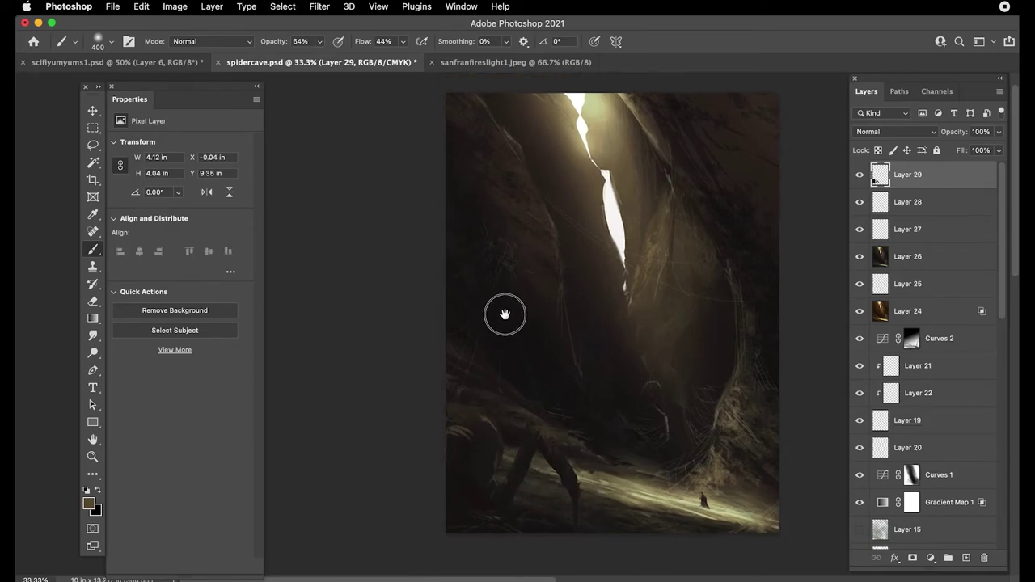
- Add a new layer beneath the foreground spider and lasso a thin second leg about 1.56 × 1.75 in behind the first
{"action": "key", "text": "l"}
{"action": "key", "text": "super+shift+n"}
{"action": "key", "text": "Return"}
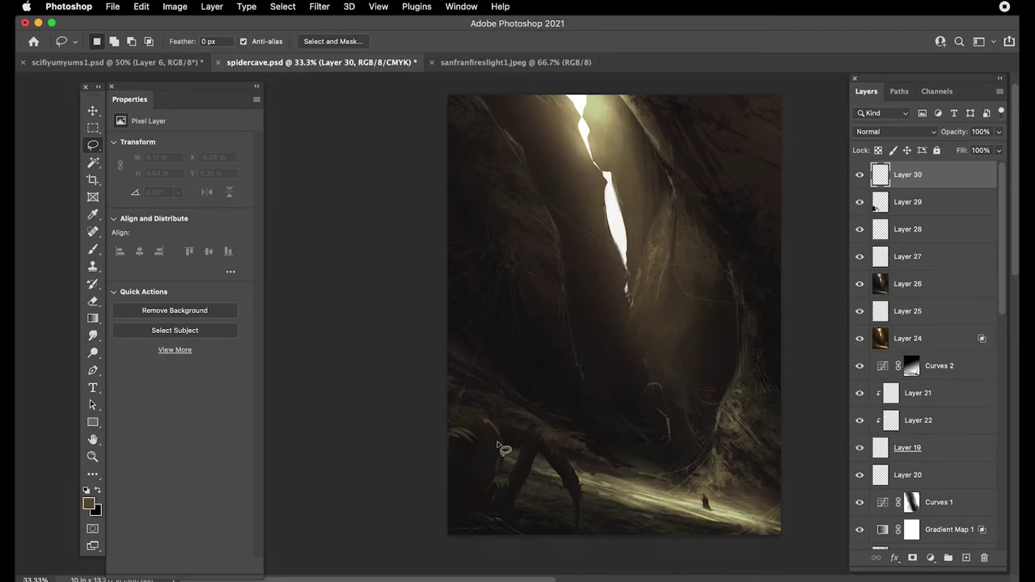
{"action": "key", "text": "super+bracketleft"}
{"action": "mouse_move", "coordinate": [501, 490]}
{"action": "left_mouse_down"}
{"action": "mouse_move", "coordinate": [492, 478]}
{"action": "mouse_move", "coordinate": [515, 457]}
{"action": "left_mouse_up"}
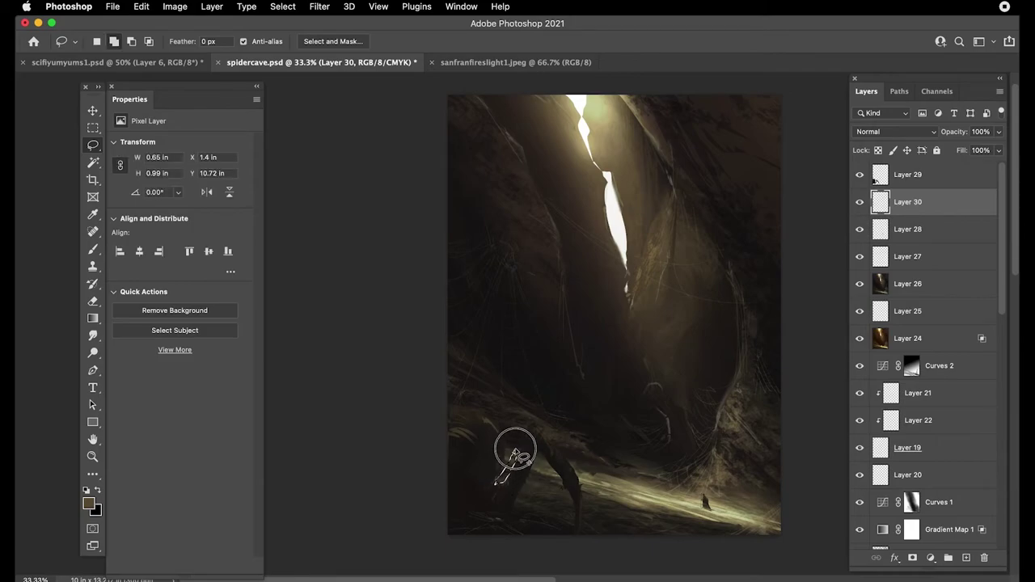
{"action": "mouse_move", "coordinate": [538, 474]}
{"action": "left_mouse_down"}
{"action": "mouse_move", "coordinate": [517, 454]}
{"action": "mouse_move", "coordinate": [542, 459]}
{"action": "left_mouse_up"}
{"action": "left_click", "coordinate": [544, 474]}
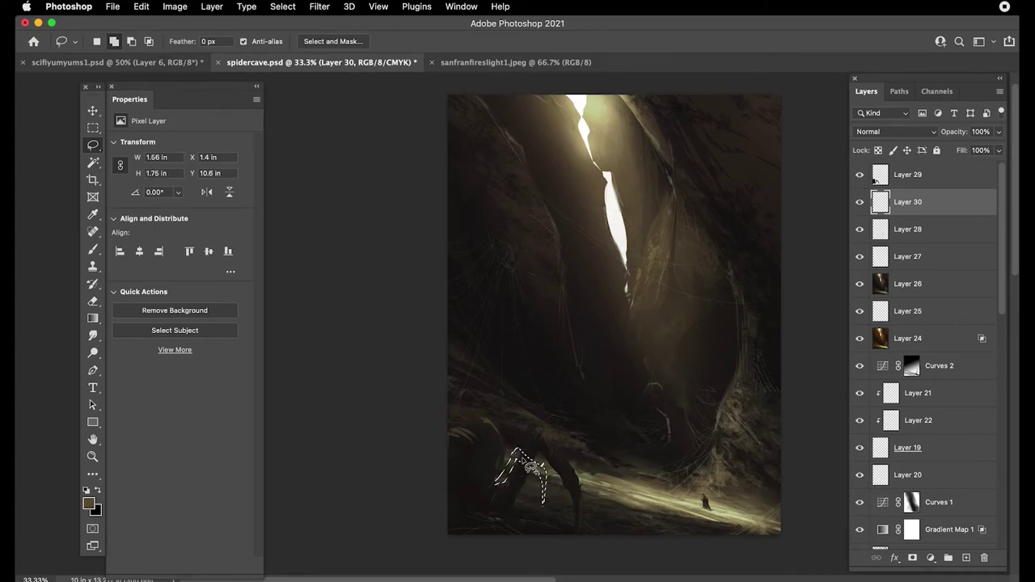
- Fill the second leg with dark tones sampled around the spider, deselect, and add fine dark strokes with brushes of size 60 and 30
{"action": "key", "text": "i"}
{"action": "left_click", "coordinate": [531, 451]}
{"action": "key", "text": "super+d"}
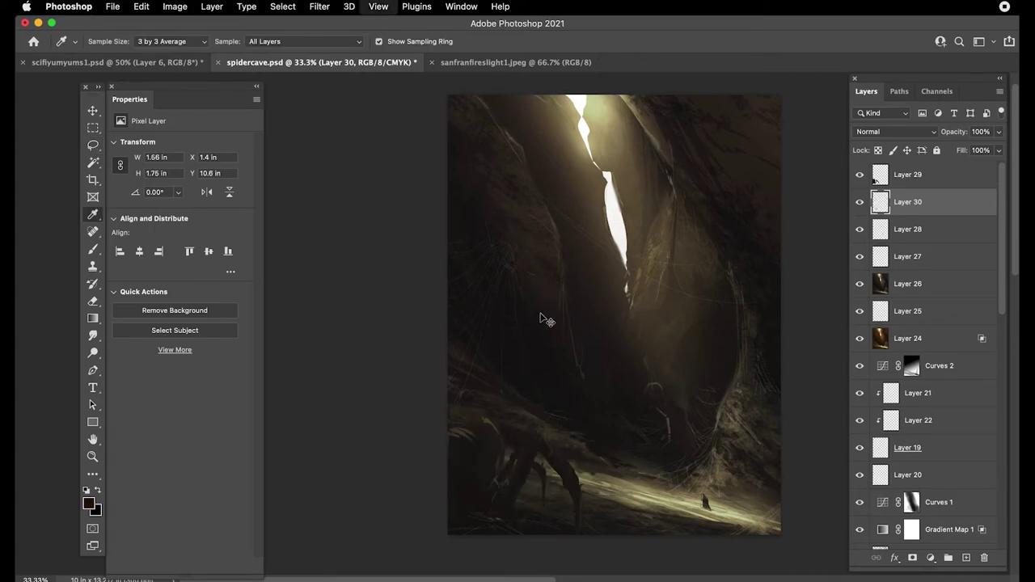
{"action": "left_click", "coordinate": [551, 451]}
{"action": "key", "text": "b"}
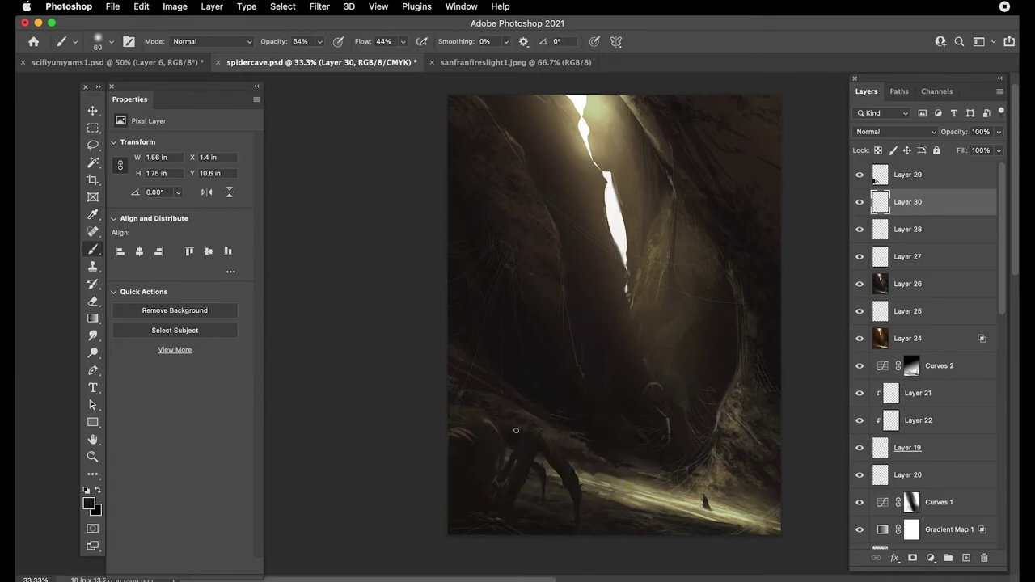
{"action": "left_click", "coordinate": [474, 439], "text": "alt"}
{"action": "left_click", "coordinate": [875, 181], "text": "super"}
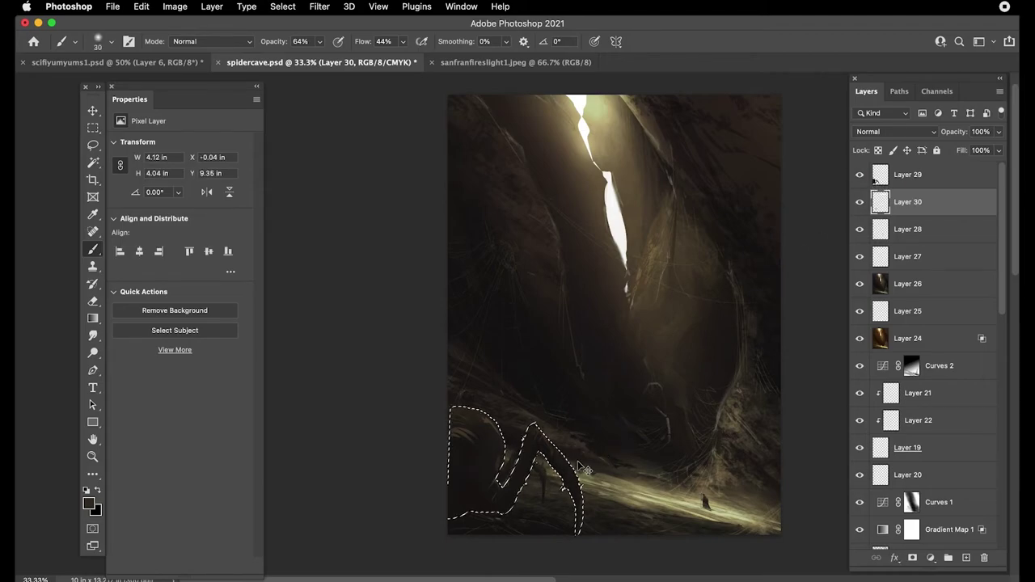
{"action": "key", "text": "super+d"}
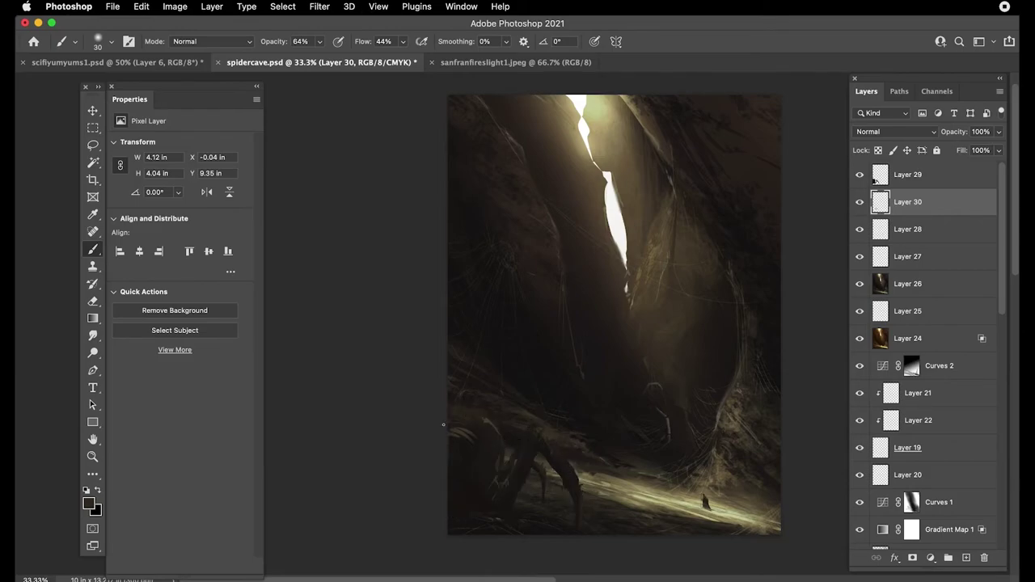
{"action": "key", "text": "super+d"}
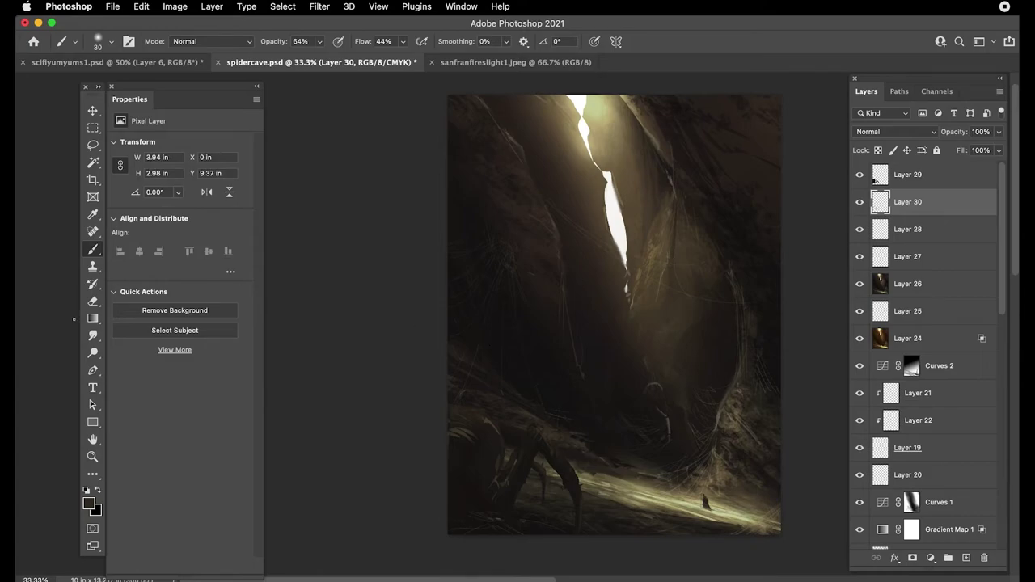
- Smudge the spider's edges on both its layers at 85% strength with brush sizes 40 and 45, and nudge the second-leg layer
{"action": "left_click", "coordinate": [93, 335]}
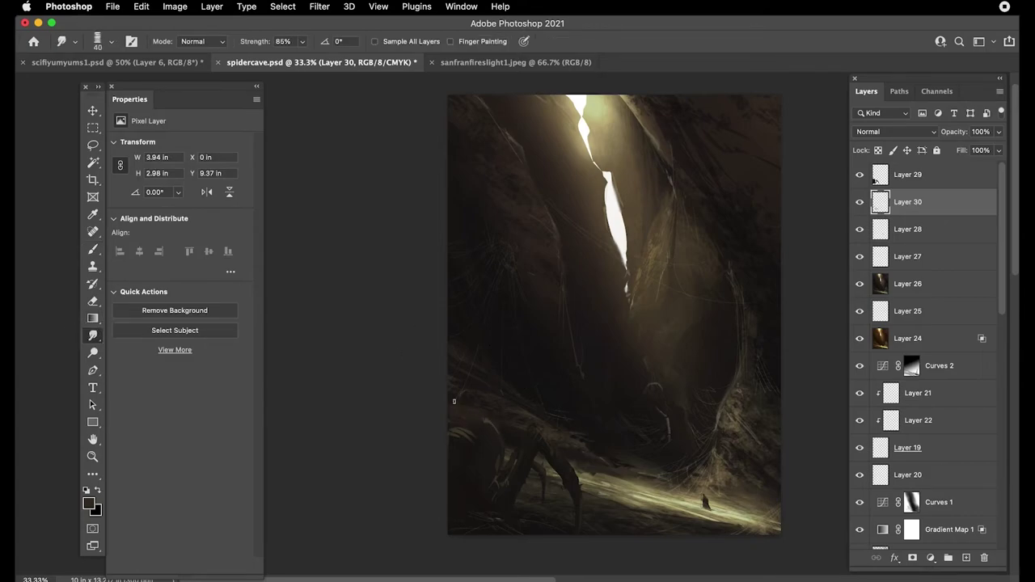
{"action": "left_click", "coordinate": [881, 178]}
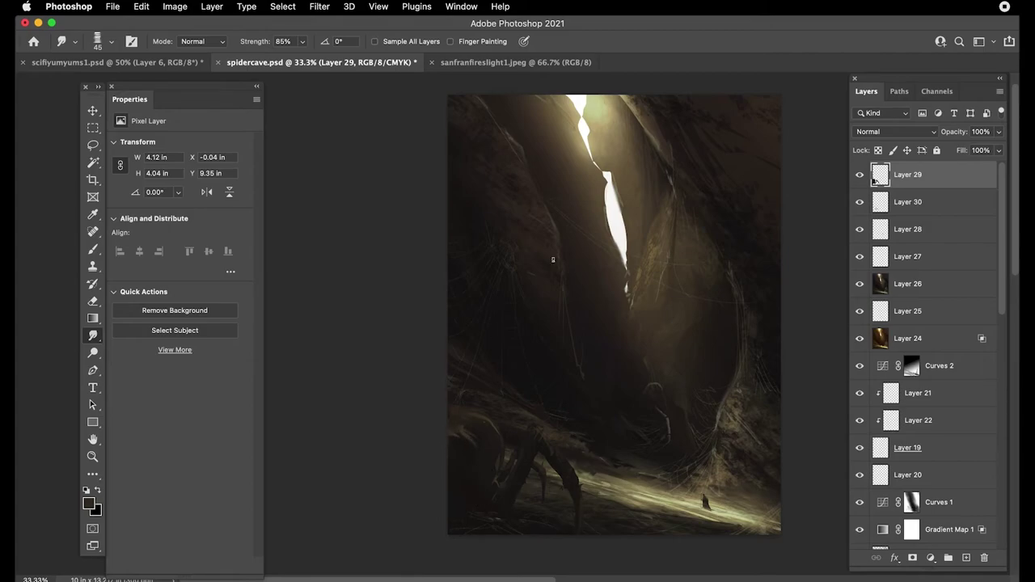
{"action": "left_click", "coordinate": [881, 208]}
{"action": "key", "text": "v"}
{"action": "left_click_drag", "start_coordinate": [515, 353], "coordinate": [522, 346]}
- Check the main spider layer's visibility, lasso a curved strip along the top of the body, delete it, and deselect
{"action": "left_click", "coordinate": [859, 175]}
{"action": "left_click", "coordinate": [859, 175]}
{"action": "left_click", "coordinate": [905, 174]}
{"action": "key", "text": "l"}
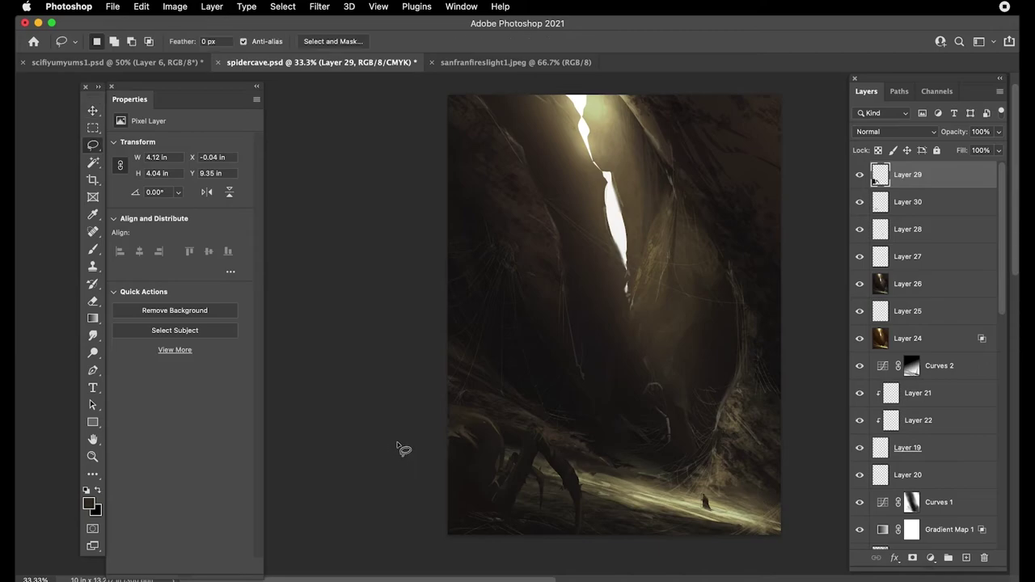
{"action": "mouse_move", "coordinate": [494, 425]}
{"action": "left_mouse_down"}
{"action": "mouse_move", "coordinate": [467, 419]}
{"action": "mouse_move", "coordinate": [498, 390]}
{"action": "left_mouse_up"}
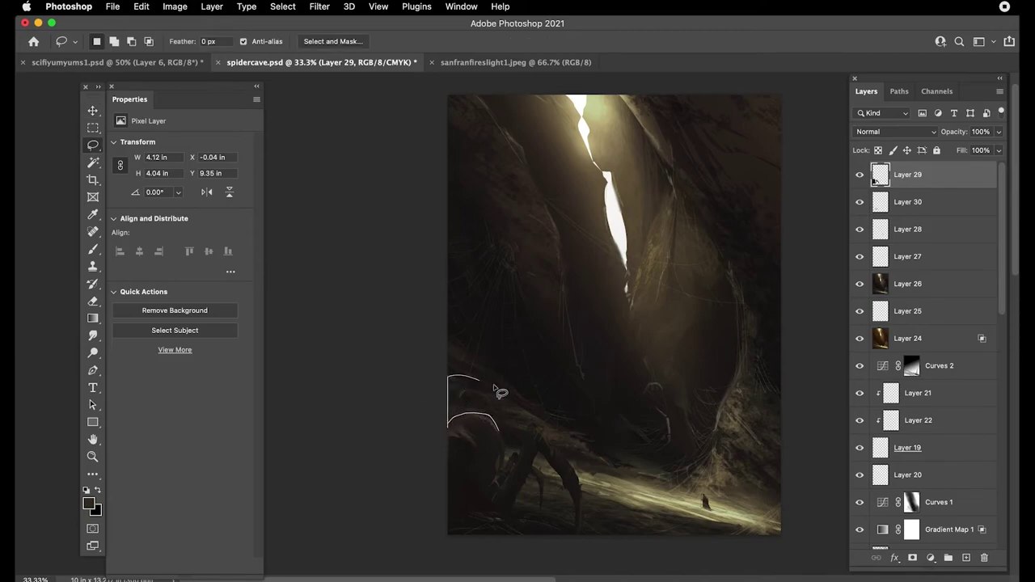
{"action": "key", "text": "BackSpace"}
{"action": "key", "text": "super+d"}
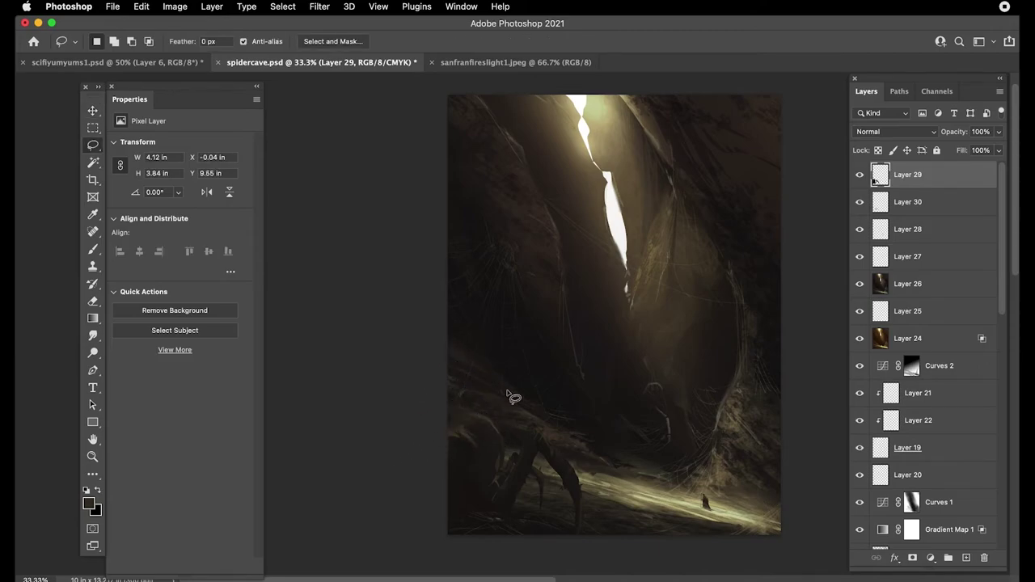
- Lasso a rounded abdomen shape about 1.53 × 3.45 in against the canvas's left edge on the main spider layer
{"action": "left_click", "coordinate": [879, 177], "text": "ctrl"}
{"action": "key", "text": "ctrl+d"}
{"action": "mouse_move", "coordinate": [490, 429]}
{"action": "left_mouse_down"}
{"action": "mouse_move", "coordinate": [464, 407]}
{"action": "mouse_move", "coordinate": [437, 467]}
{"action": "mouse_move", "coordinate": [488, 473]}
{"action": "mouse_move", "coordinate": [490, 449]}
{"action": "mouse_move", "coordinate": [473, 496]}
{"action": "mouse_move", "coordinate": [454, 513]}
{"action": "left_mouse_up"}
{"action": "key", "text": "shift"}
- Sample an olive-brown from the lit cave and brush soft light inside the abdomen's upper edge with an enlarged brush
{"action": "key", "text": "i"}
{"action": "left_click", "coordinate": [611, 190]}
{"action": "left_click_drag", "start_coordinate": [610, 191], "coordinate": [601, 196]}
{"action": "key", "text": "b"}
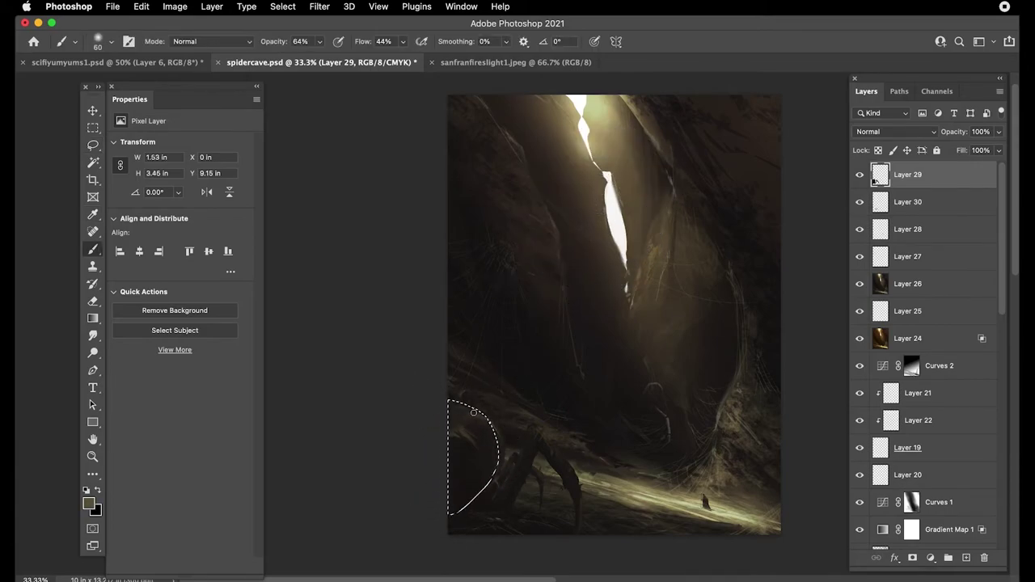
{"action": "key", "text": "]"}
{"action": "key", "text": "]"}
{"action": "key", "text": "]"}
{"action": "left_click", "coordinate": [476, 415], "text": "alt"}
- Hide the selection outline and paint fine brown highlights and hairs on the body and front leg with brushes of size 25 and 15
{"action": "key", "text": "super+h"}
{"action": "key", "text": "bracketleft"}
{"action": "key", "text": "bracketleft"}
{"action": "key", "text": "bracketleft"}
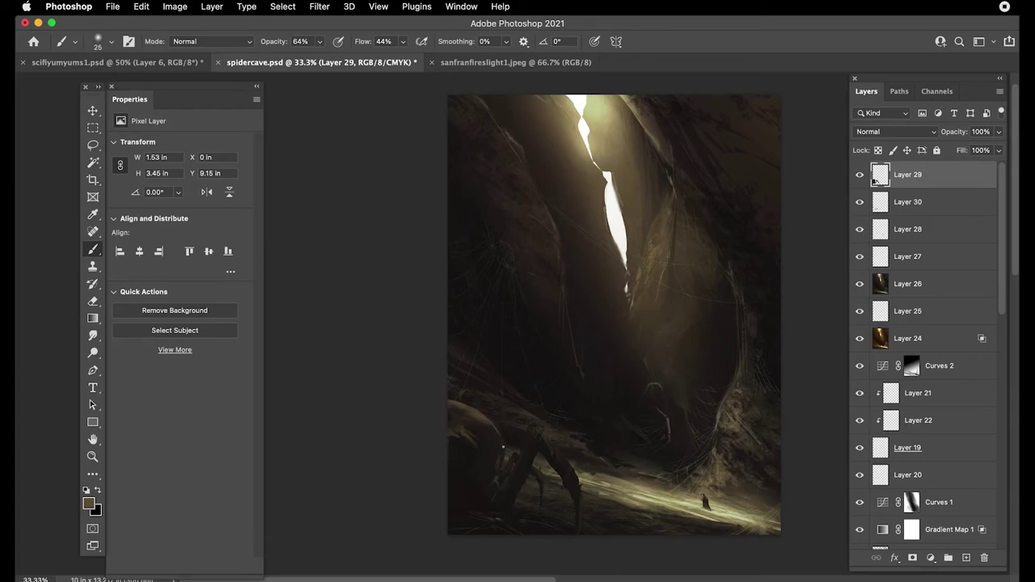
{"action": "key", "text": "bracketleft"}
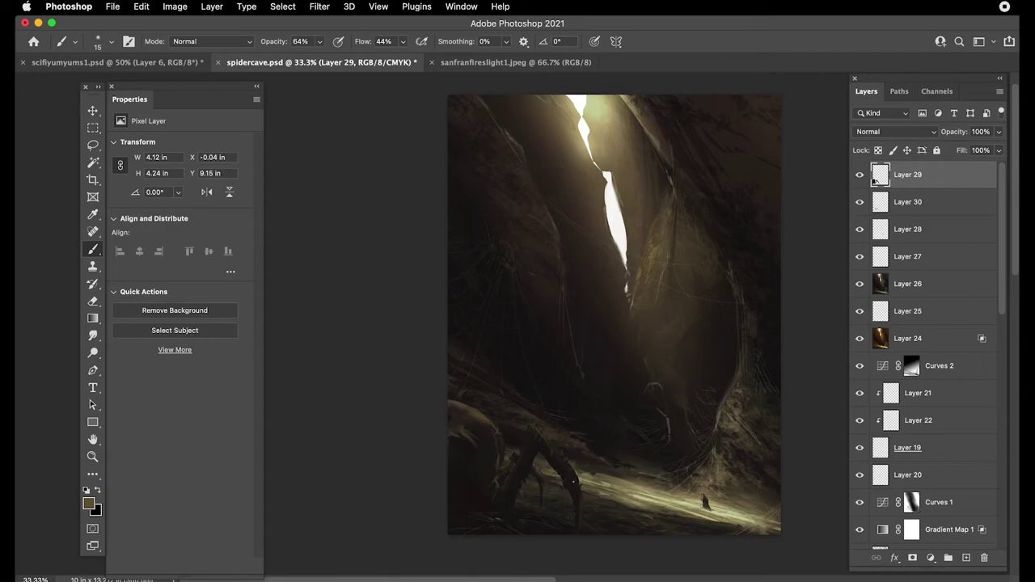
- Merge the spider's two layers and shift the merged spider down and slightly past the canvas's left edge
{"action": "key", "text": "super+minus"}
{"action": "key", "text": "super+plus"}
{"action": "key", "text": "ctrl+z"}
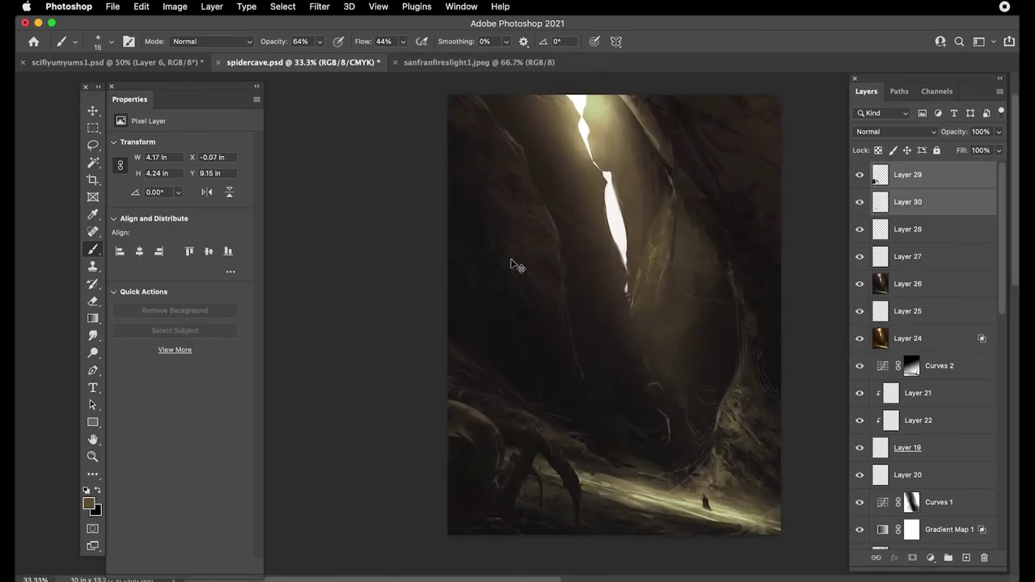
{"action": "key", "text": "ctrl+z"}
{"action": "key", "text": "ctrl+t"}
{"action": "mouse_move", "coordinate": [495, 454]}
{"action": "left_mouse_down"}
{"action": "mouse_move", "coordinate": [461, 451]}
{"action": "mouse_move", "coordinate": [476, 430]}
{"action": "mouse_move", "coordinate": [474, 474]}
{"action": "mouse_move", "coordinate": [469, 452]}
{"action": "left_mouse_up"}
{"action": "key", "text": "Return"}
{"action": "key", "text": "b"}
{"action": "key", "text": "v"}
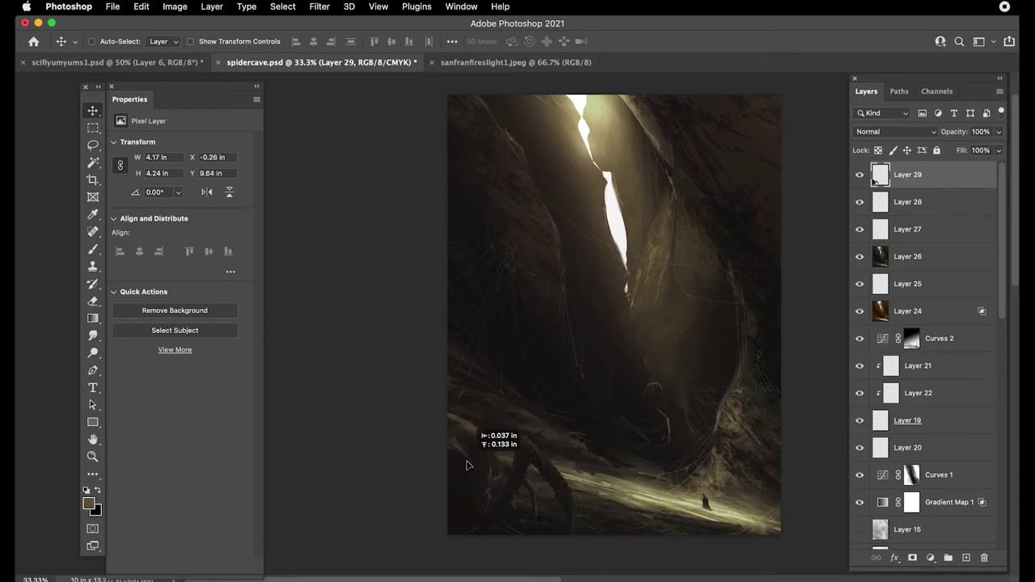
{"action": "key", "text": "l"}
{"action": "mouse_move", "coordinate": [558, 489]}
{"action": "left_mouse_down"}
{"action": "mouse_move", "coordinate": [530, 468]}
{"action": "mouse_move", "coordinate": [560, 493]}
{"action": "mouse_move", "coordinate": [556, 507]}
{"action": "mouse_move", "coordinate": [530, 471]}
{"action": "left_mouse_up"}
{"action": "left_click", "coordinate": [498, 375]}
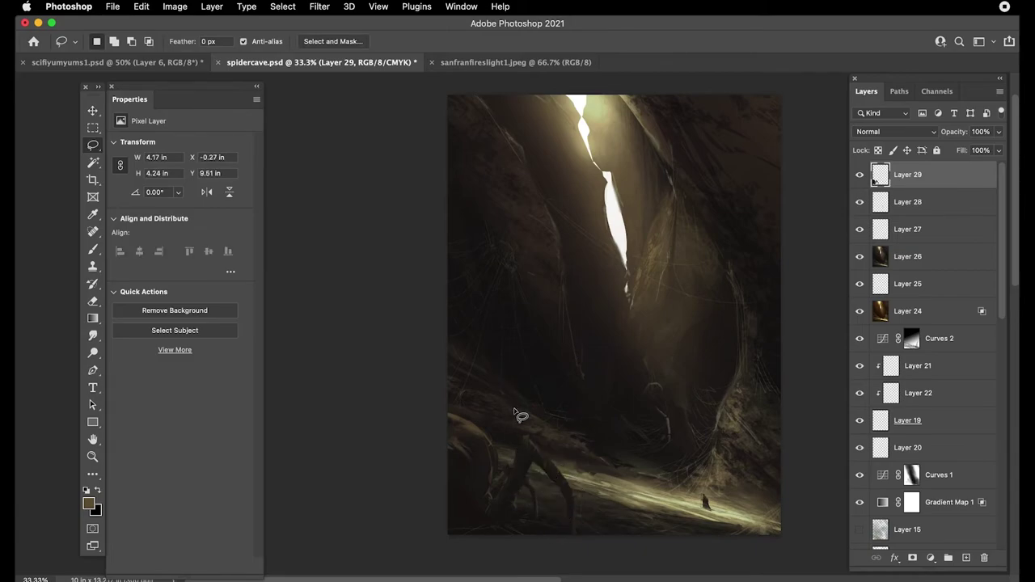
{"action": "mouse_move", "coordinate": [535, 477]}
{"action": "left_mouse_down"}
{"action": "mouse_move", "coordinate": [524, 462]}
{"action": "mouse_move", "coordinate": [531, 477]}
{"action": "mouse_move", "coordinate": [514, 494]}
{"action": "mouse_move", "coordinate": [526, 460]}
{"action": "mouse_move", "coordinate": [530, 477]}
{"action": "left_mouse_up"}
{"action": "left_click", "coordinate": [523, 506]}
{"action": "key", "text": "ctrl+d"}
- Darken the spider's midtones slightly with Levels and move the spider down to about Y 9.88 in
{"action": "key", "text": "ctrl+l"}
{"action": "left_click_drag", "start_coordinate": [780, 236], "coordinate": [786, 238]}
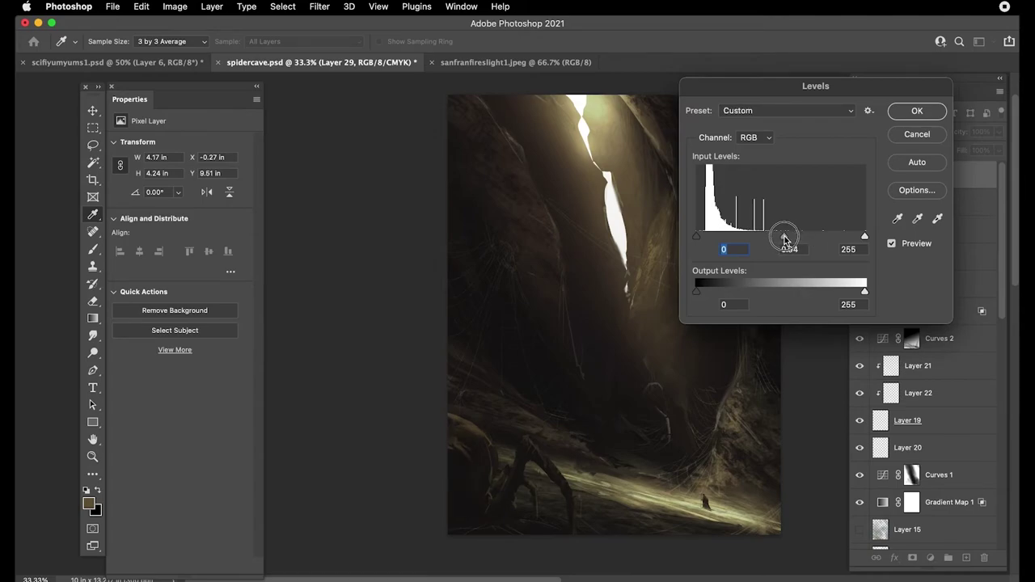
{"action": "key", "text": "Return"}
{"action": "key", "text": "v"}
{"action": "mouse_move", "coordinate": [450, 469]}
{"action": "left_mouse_down"}
{"action": "mouse_move", "coordinate": [451, 486]}
{"action": "mouse_move", "coordinate": [469, 472]}
{"action": "left_mouse_up"}
{"action": "left_click_drag", "start_coordinate": [480, 377], "coordinate": [422, 361]}
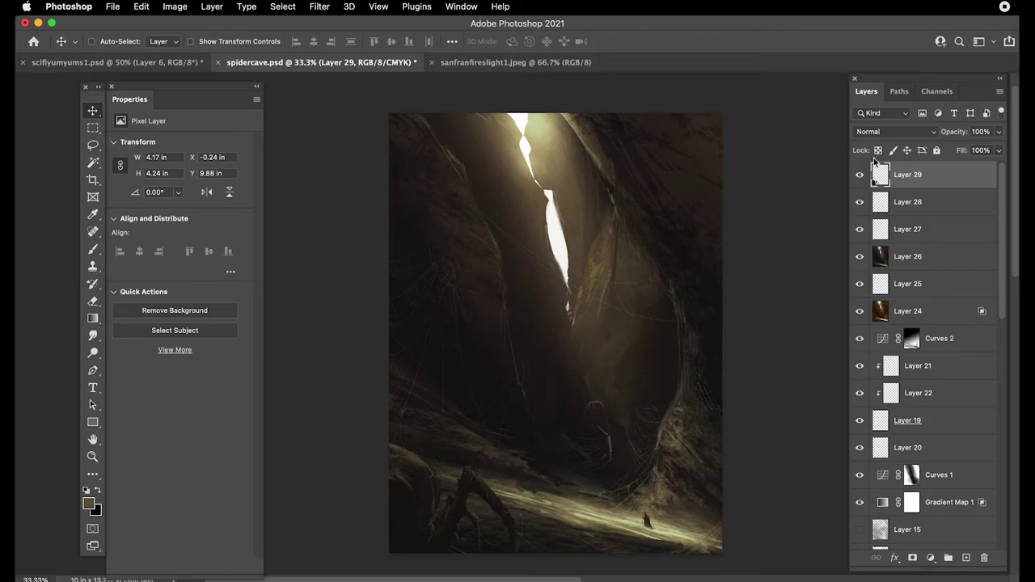
- Duplicate the distant spider leg to its left, mirror the copy, and tilt it by a few degrees
{"action": "left_click", "coordinate": [888, 204]}
{"action": "left_click_drag", "start_coordinate": [593, 428], "coordinate": [564, 419]}
{"action": "key", "text": "super+t"}
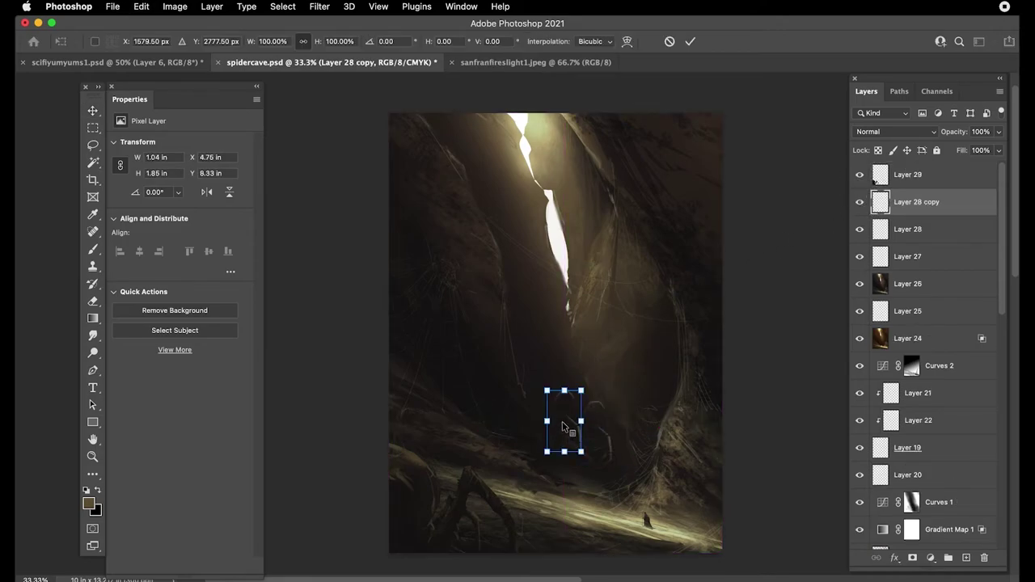
{"action": "right_click", "coordinate": [563, 426]}
{"action": "left_click", "coordinate": [599, 581]}
{"action": "left_click_drag", "start_coordinate": [558, 424], "coordinate": [551, 434]}
{"action": "left_click_drag", "start_coordinate": [544, 354], "coordinate": [535, 356]}
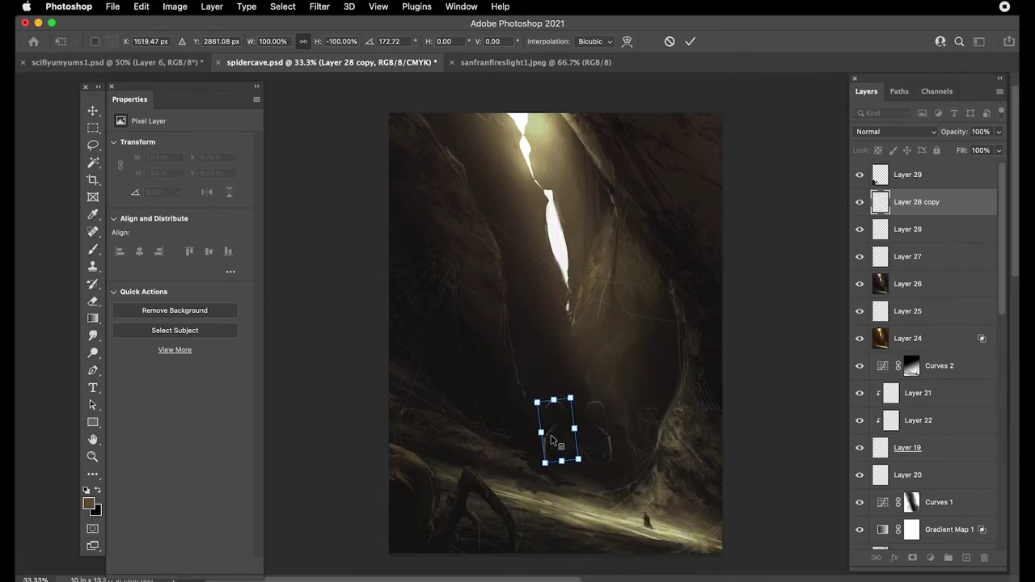
- Reshape the copied distant leg to about 0.9 × 1.35 in and place it near X 4.58 in, Y 8.69 in
{"action": "right_click", "coordinate": [554, 430]}
{"action": "left_click", "coordinate": [568, 498]}
{"action": "left_click_drag", "start_coordinate": [541, 432], "coordinate": [543, 437]}
{"action": "left_click_drag", "start_coordinate": [540, 397], "coordinate": [485, 238]}
{"action": "key", "text": "Return"}
{"action": "key", "text": "super+plus"}
{"action": "key", "text": "super+plus"}
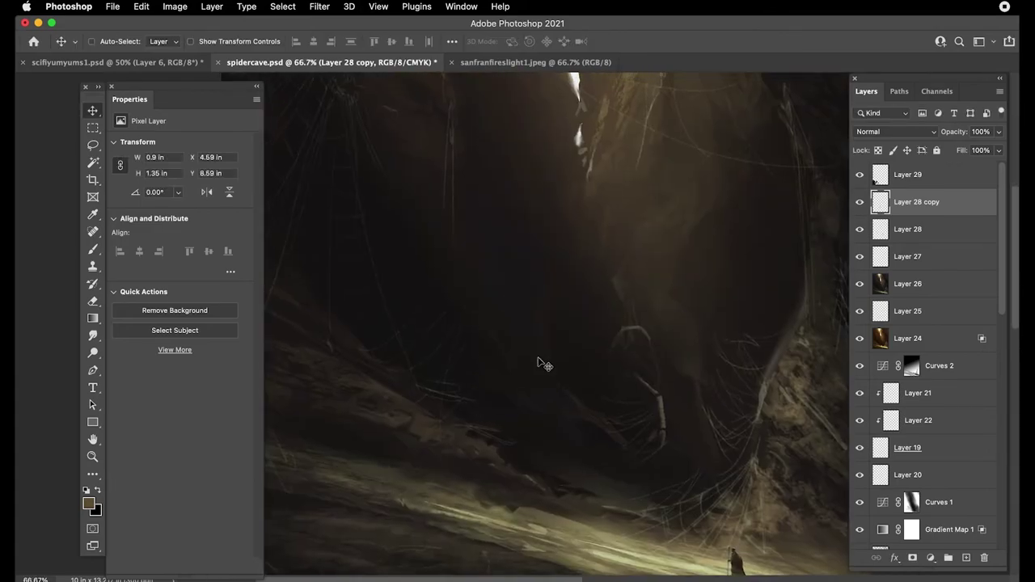
{"action": "left_click_drag", "start_coordinate": [552, 351], "coordinate": [552, 361]}
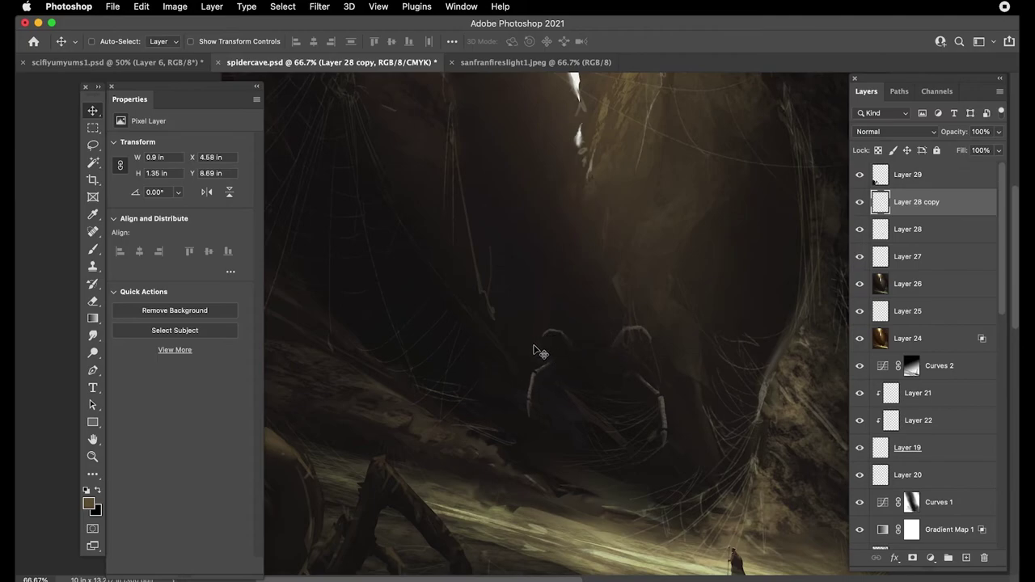
- Lasso the copied leg's upper segment, rotate it about −112° and move it below the rest of the leg, and deselect
{"action": "key", "text": "l"}
{"action": "mouse_move", "coordinate": [523, 326]}
{"action": "left_mouse_down"}
{"action": "mouse_move", "coordinate": [570, 373]}
{"action": "mouse_move", "coordinate": [532, 320]}
{"action": "mouse_move", "coordinate": [561, 388]}
{"action": "left_mouse_up"}
{"action": "key", "text": "v"}
{"action": "key", "text": "super+t"}
{"action": "mouse_move", "coordinate": [534, 303]}
{"action": "left_mouse_down"}
{"action": "mouse_move", "coordinate": [499, 288]}
{"action": "mouse_move", "coordinate": [477, 397]}
{"action": "left_mouse_up"}
{"action": "left_click_drag", "start_coordinate": [531, 330], "coordinate": [503, 380]}
{"action": "left_click_drag", "start_coordinate": [563, 405], "coordinate": [569, 388]}
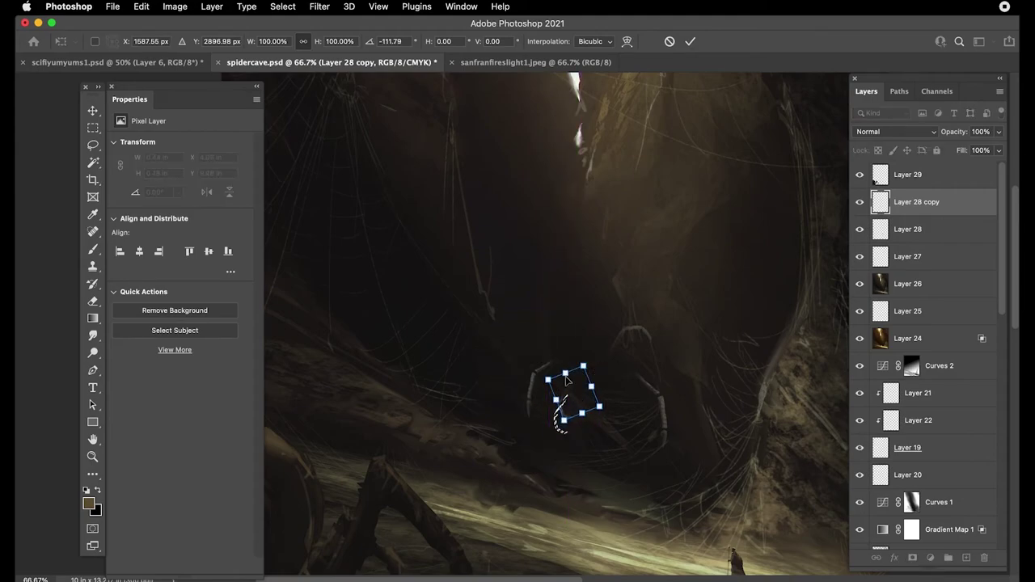
{"action": "key", "text": "Return"}
{"action": "key", "text": "super+d"}
- Rotate the whole copied leg, move it to the right cave wall near X 7.29 in, Y 9.06 in, and lower its opacity to 87%
{"action": "key", "text": "super+t"}
{"action": "left_click_drag", "start_coordinate": [510, 283], "coordinate": [550, 277]}
{"action": "left_click_drag", "start_coordinate": [551, 386], "coordinate": [545, 340]}
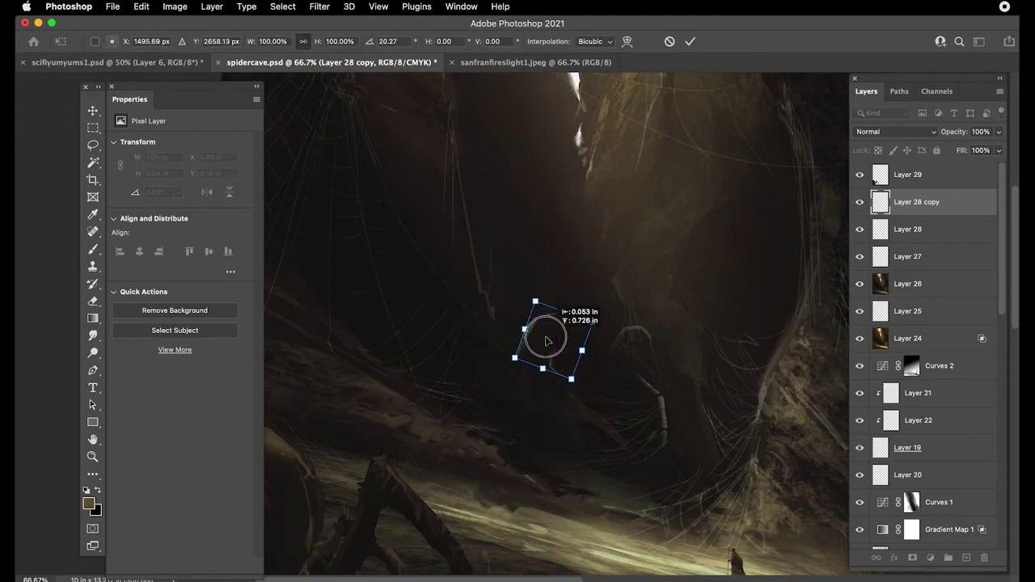
{"action": "left_click_drag", "start_coordinate": [528, 238], "coordinate": [566, 235]}
{"action": "left_click_drag", "start_coordinate": [546, 340], "coordinate": [737, 368]}
{"action": "key", "text": "Return"}
{"action": "mouse_move", "coordinate": [959, 135]}
{"action": "left_mouse_down"}
{"action": "mouse_move", "coordinate": [943, 137]}
{"action": "mouse_move", "coordinate": [957, 139]}
{"action": "left_mouse_up"}
- Soften parts of the copied leg with a size 100 eraser, and trim the original distant leg with smaller erasers down to size 8
{"action": "key", "text": "e"}
{"action": "key", "text": "bracketright"}
{"action": "key", "text": "bracketright"}
{"action": "key", "text": "bracketright"}
{"action": "key", "text": "bracketright"}
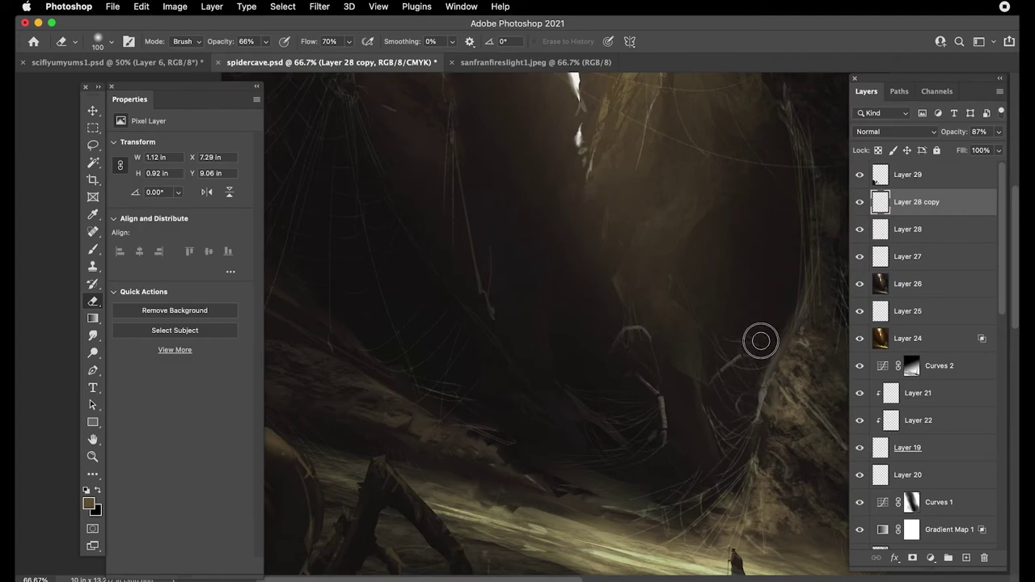
{"action": "left_click", "coordinate": [893, 230]}
{"action": "key", "text": "bracketleft"}
{"action": "key", "text": "bracketleft"}
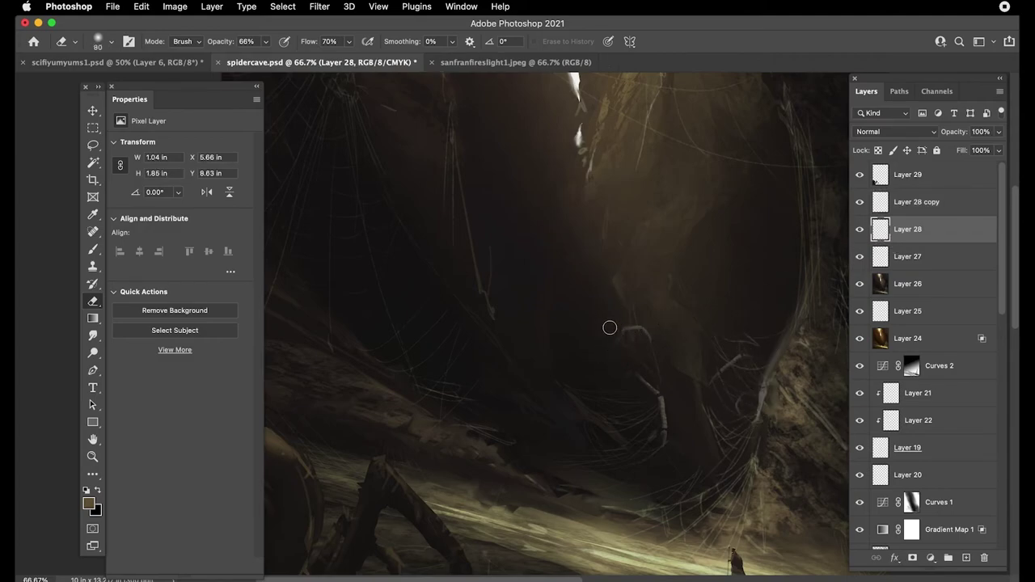
{"action": "key", "text": "bracketleft"}
{"action": "key", "text": "ctrl+minus"}
{"action": "key", "text": "ctrl+minus"}
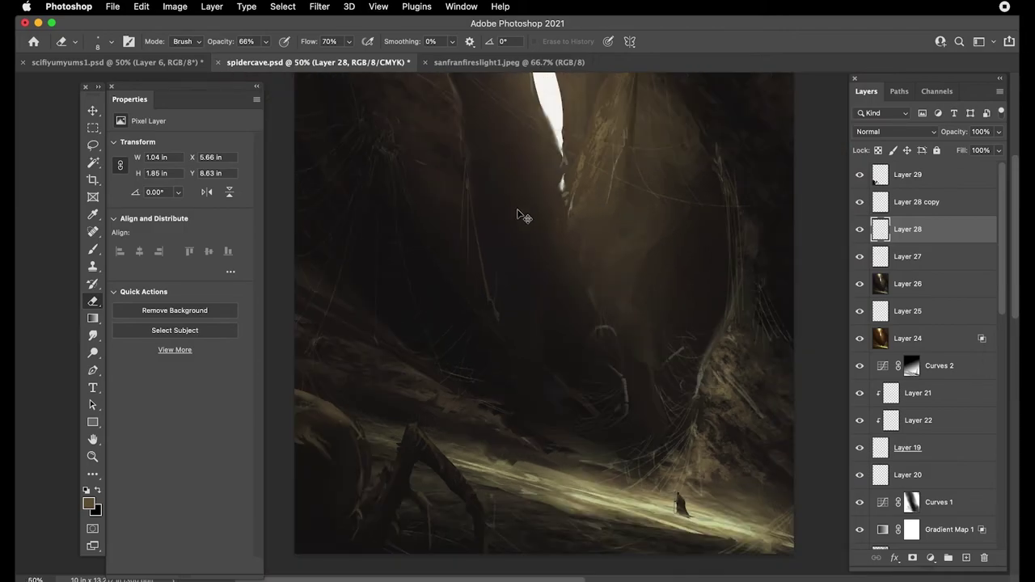
- Toggle the distant leg layers off and on to compare, and set the copied leg's opacity to 87%
{"action": "left_click", "coordinate": [860, 231]}
{"action": "left_click", "coordinate": [860, 230]}
{"action": "left_click", "coordinate": [860, 204]}
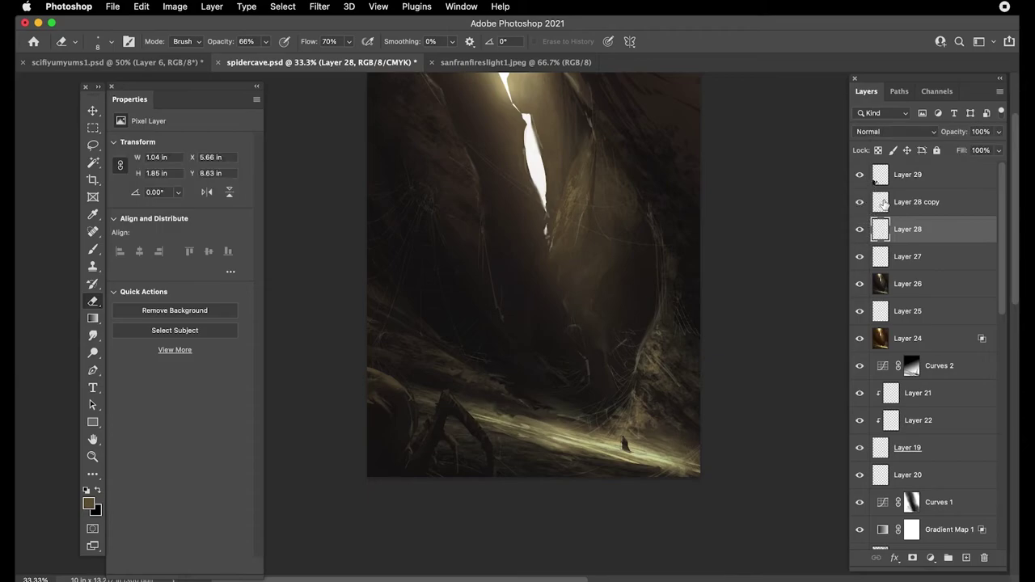
{"action": "left_click", "coordinate": [883, 204]}
{"action": "key", "text": "v"}
{"action": "key", "text": "8"}
{"action": "key", "text": "7"}
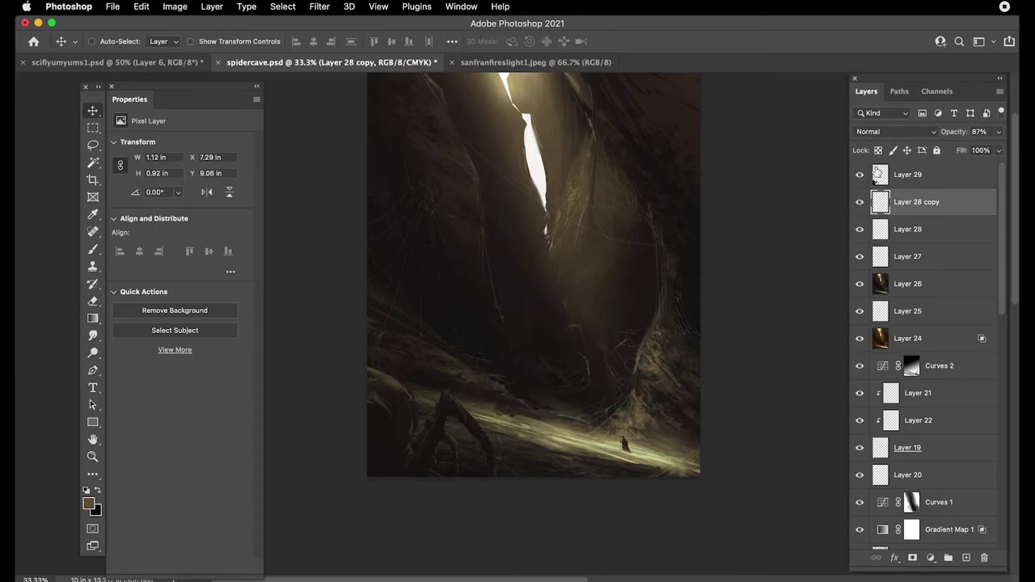
- Scale the foreground spider down to about 2.71 × 2.75 in and place it in the canvas's lower-left corner
{"action": "left_click", "coordinate": [879, 174]}
{"action": "key", "text": "ctrl+t"}
{"action": "left_click_drag", "start_coordinate": [492, 369], "coordinate": [444, 418]}
{"action": "left_click_drag", "start_coordinate": [390, 452], "coordinate": [397, 441]}
{"action": "key", "text": "Return"}
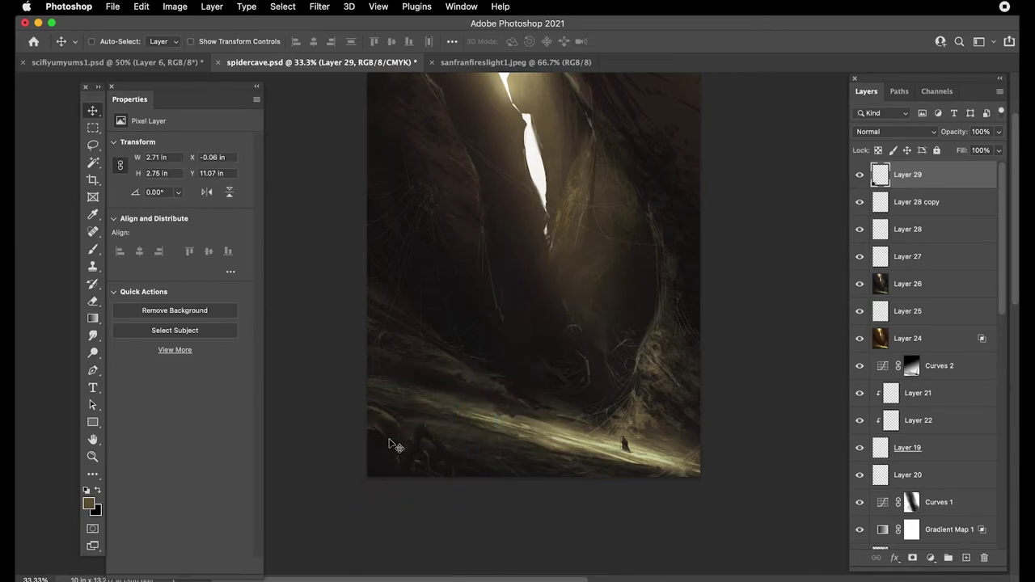
- Darken the foreground spider's midtones with Levels and move it to about X -0.02 in, Y 10.96 in
{"action": "key", "text": "ctrl+l"}
{"action": "left_click_drag", "start_coordinate": [780, 238], "coordinate": [787, 236]}
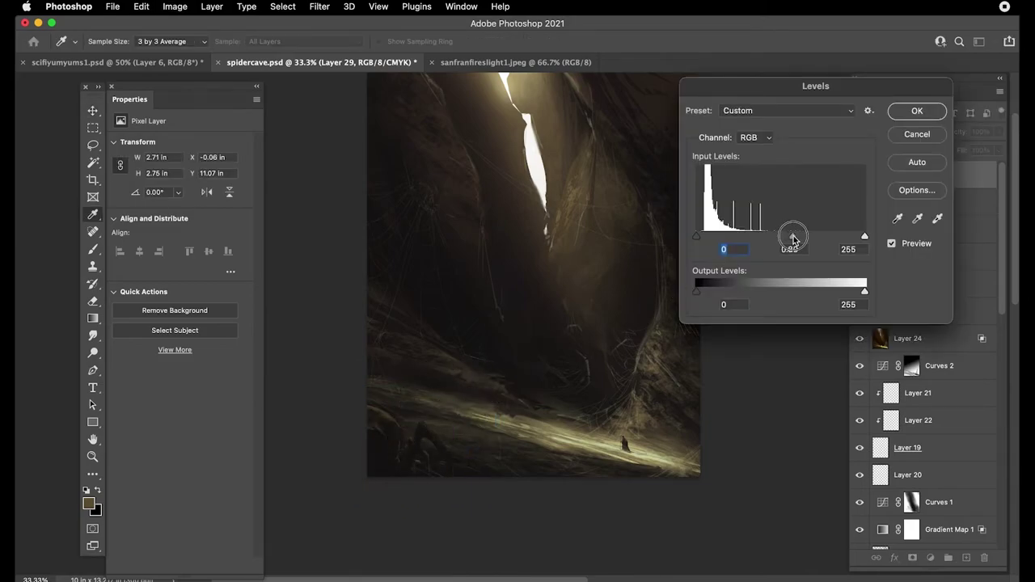
{"action": "key", "text": "Return"}
{"action": "left_click_drag", "start_coordinate": [399, 451], "coordinate": [386, 426]}
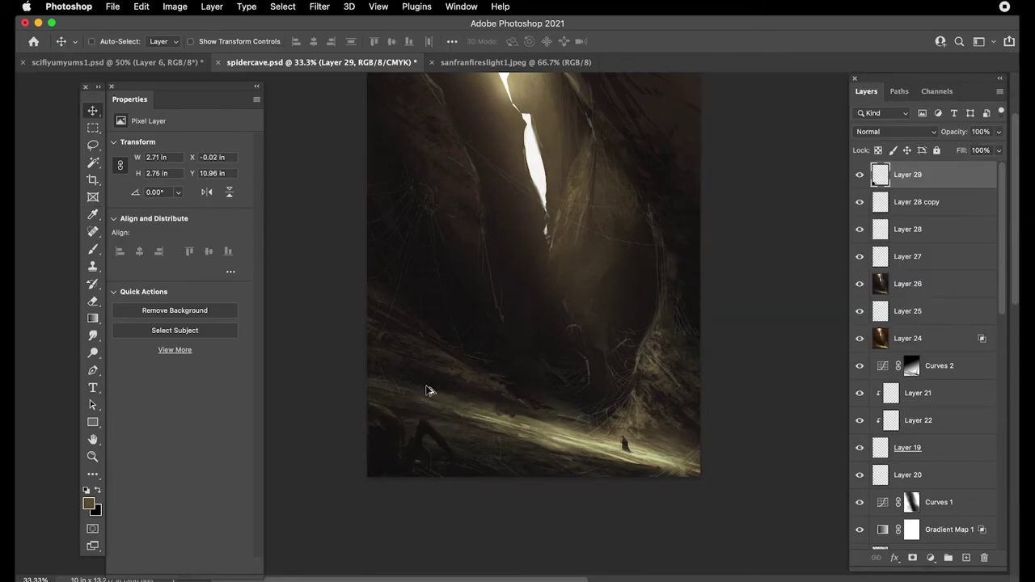
{"action": "left_click_drag", "start_coordinate": [435, 277], "coordinate": [425, 354]}
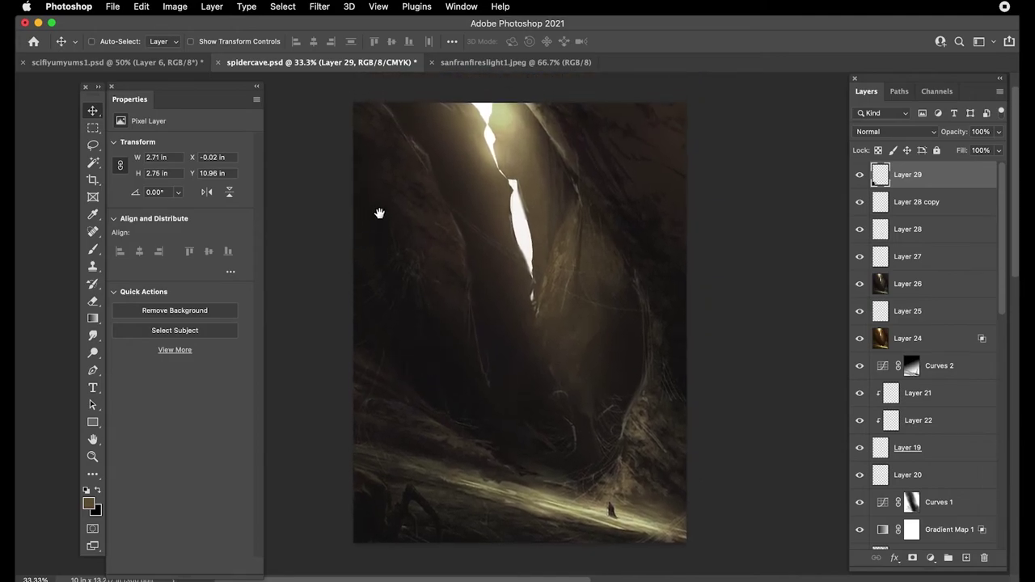
- Lower the opacity of the copied distant leg, Layer 28 copy, to 63%
{"action": "left_click", "coordinate": [887, 232]}
{"action": "left_click", "coordinate": [945, 134]}
{"action": "left_click_drag", "start_coordinate": [945, 138], "coordinate": [937, 138]}
{"action": "left_click", "coordinate": [921, 204]}
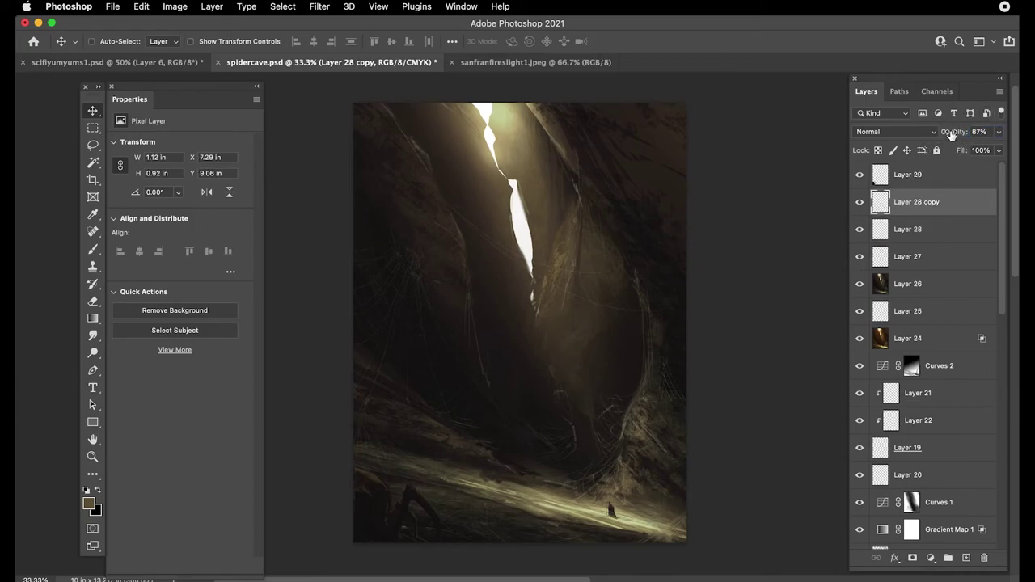
{"action": "left_click_drag", "start_coordinate": [937, 136], "coordinate": [932, 142]}
- Hide the foreground spider and both distant leg layers, and make the spiderweb layer, Layer 27, active
{"action": "left_click", "coordinate": [859, 175]}
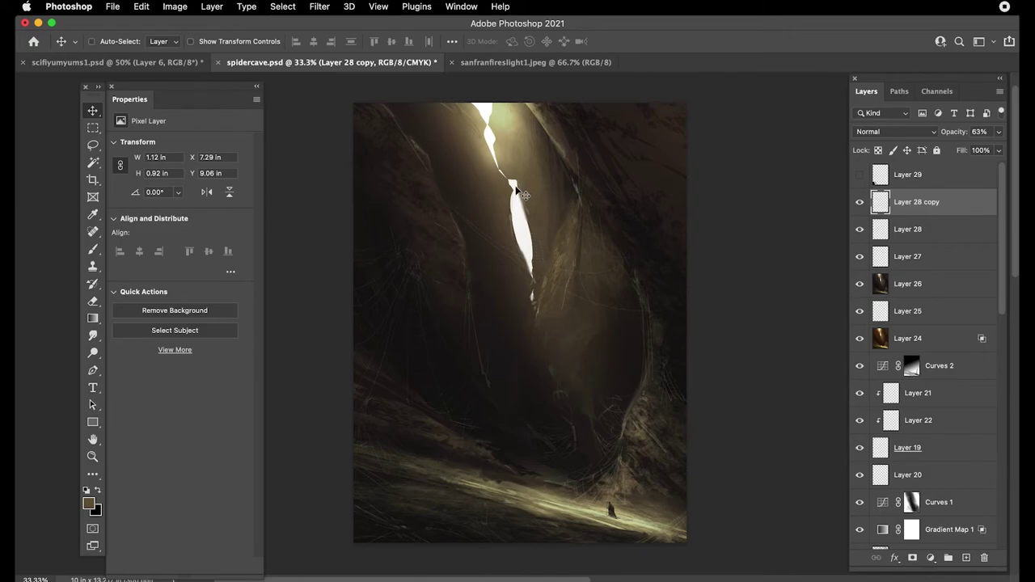
{"action": "key", "text": "super+minus"}
{"action": "key", "text": "super+minus"}
{"action": "left_click", "coordinate": [419, 132], "text": "super"}
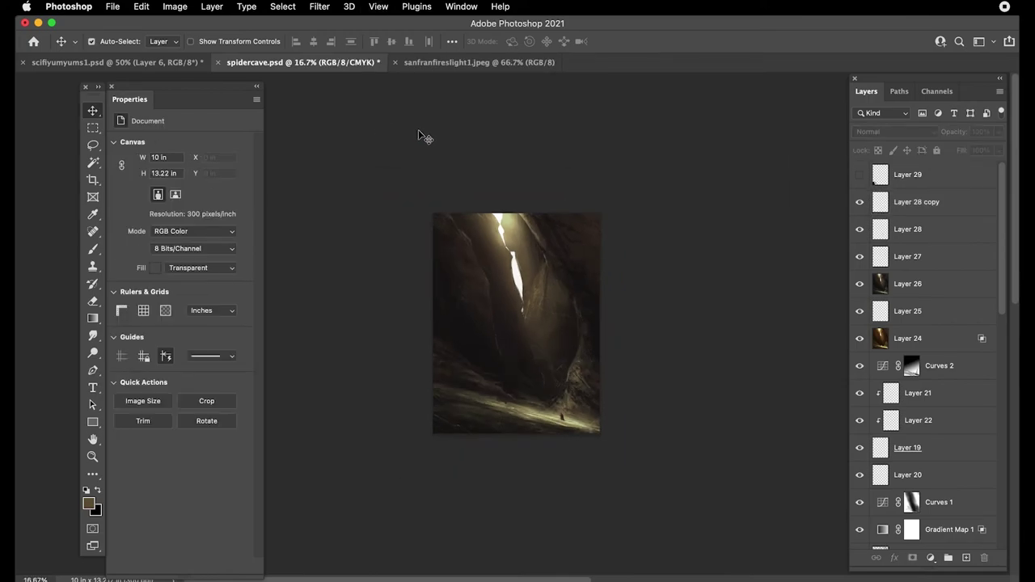
{"action": "key", "text": "super+plus"}
{"action": "key", "text": "super+equal"}
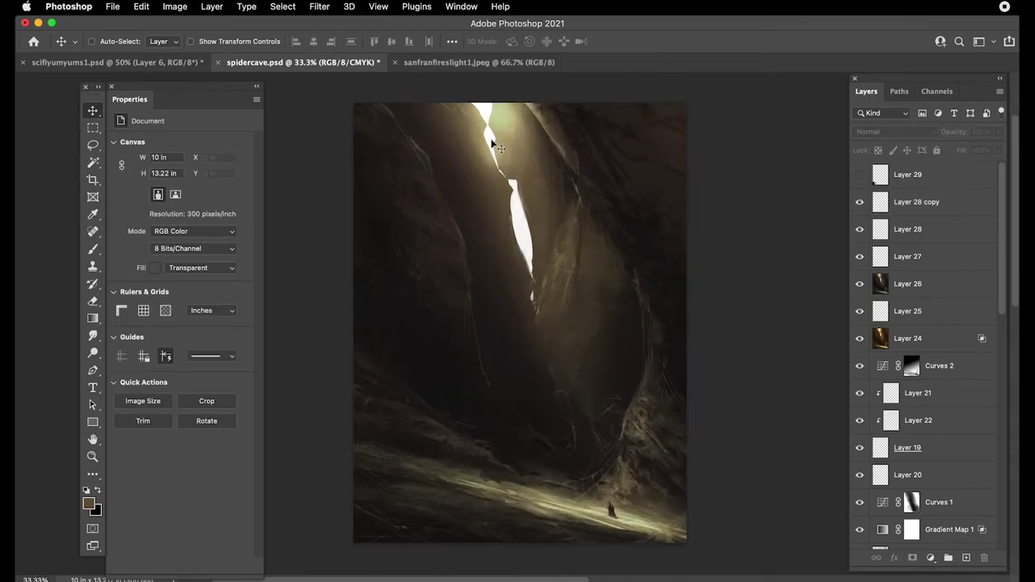
{"action": "left_click", "coordinate": [860, 231]}
{"action": "left_click", "coordinate": [889, 257]}
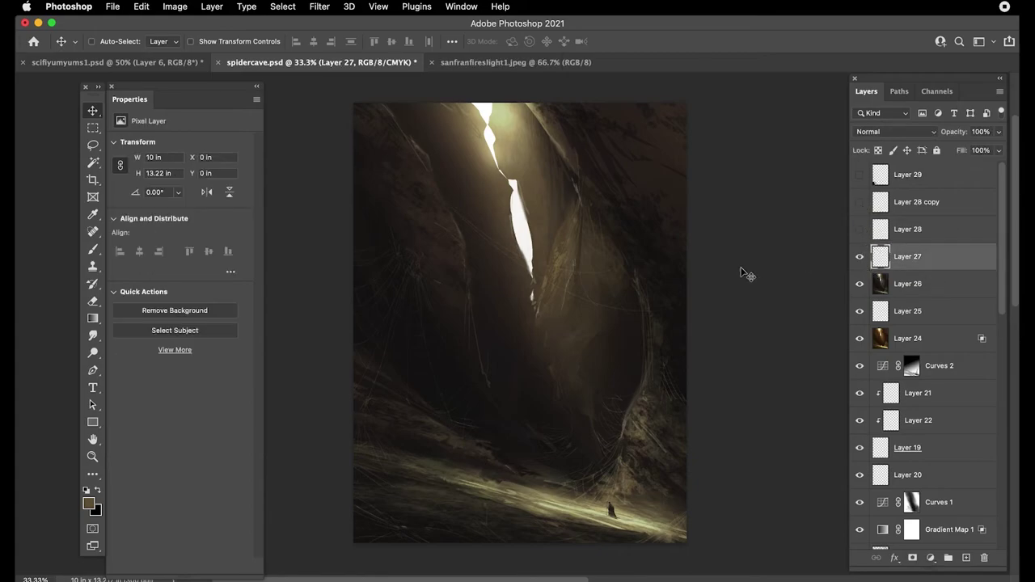
- Fade parts of the spiderwebs on Layer 27 with soft erasers ranging from size 600 down to 150
{"action": "key", "text": "b"}
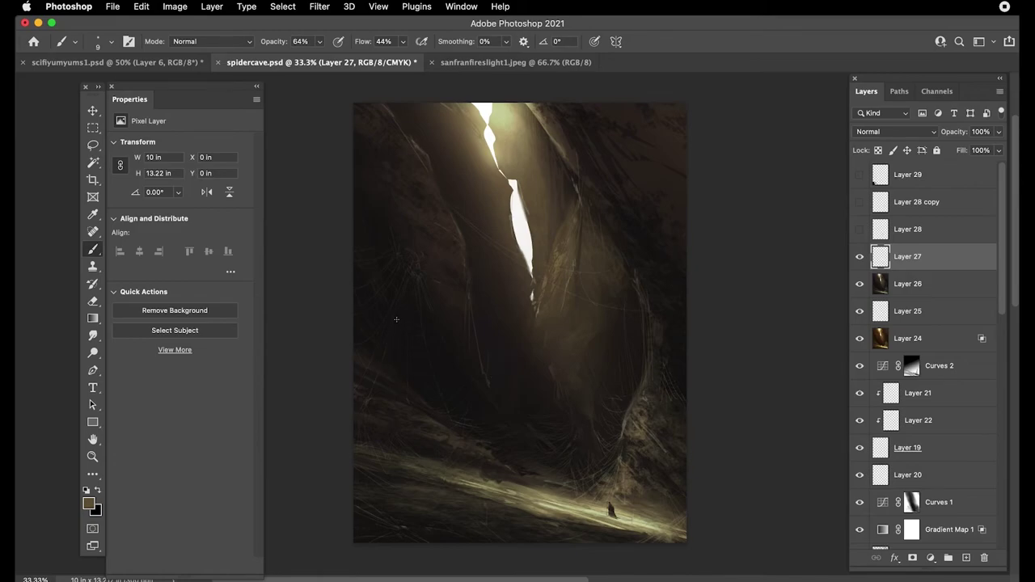
{"action": "key", "text": "e"}
{"action": "key", "text": "bracketright"}
{"action": "key", "text": "bracketright"}
{"action": "key", "text": "bracketright"}
{"action": "key", "text": "bracketright"}
{"action": "key", "text": "bracketright"}
{"action": "key", "text": "bracketright"}
{"action": "key", "text": "bracketright"}
{"action": "key", "text": "bracketright"}
{"action": "key", "text": "bracketright"}
{"action": "key", "text": "bracketright"}
{"action": "key", "text": "bracketright"}
{"action": "key", "text": "bracketright"}
{"action": "key", "text": "bracketright"}
{"action": "key", "text": "bracketright"}
{"action": "key", "text": "bracketright"}
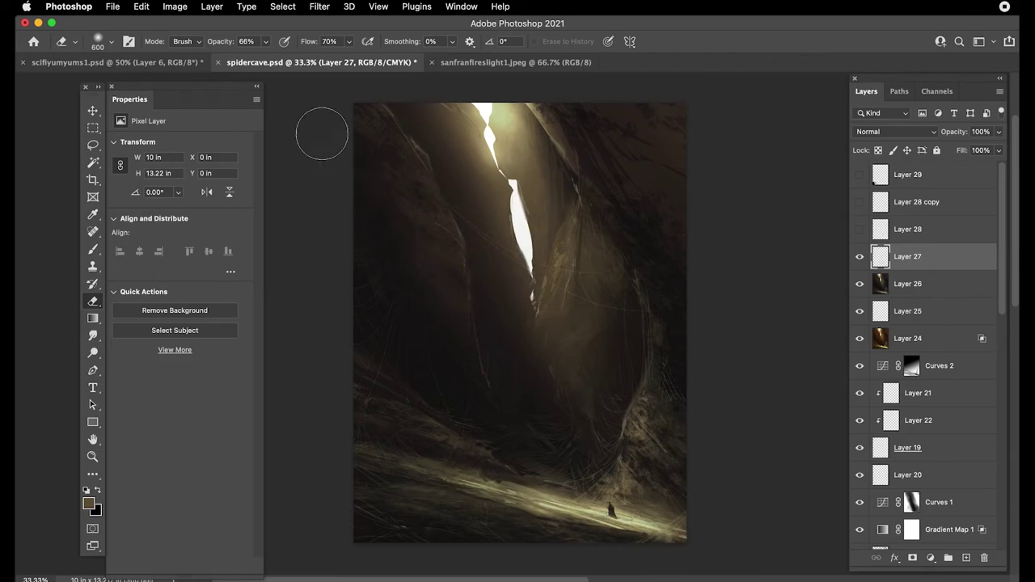
{"action": "key", "text": "bracketleft"}
{"action": "key", "text": "bracketleft"}
{"action": "key", "text": "bracketleft"}
{"action": "key", "text": "bracketleft"}
{"action": "key", "text": "bracketright"}
{"action": "key", "text": "bracketleft"}
{"action": "key", "text": "bracketleft"}
{"action": "key", "text": "bracketleft"}
{"action": "key", "text": "bracketleft"}
{"action": "key", "text": "super+minus"}
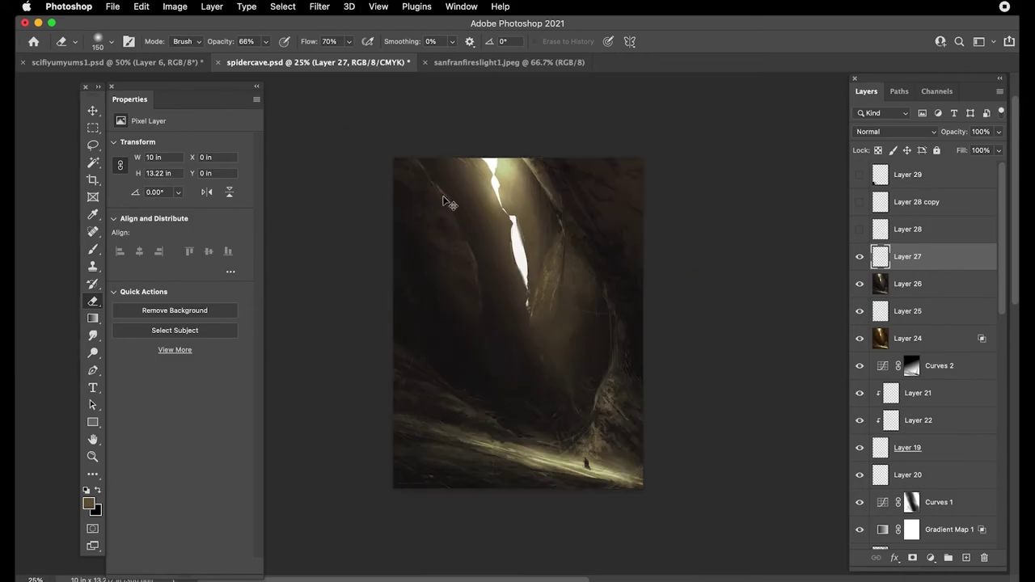
{"action": "key", "text": "super+plus"}
- Show both distant leg layers again and move the copied leg from the right wall into the dark area left of the original leg
{"action": "left_click", "coordinate": [857, 231]}
{"action": "left_click", "coordinate": [860, 201]}
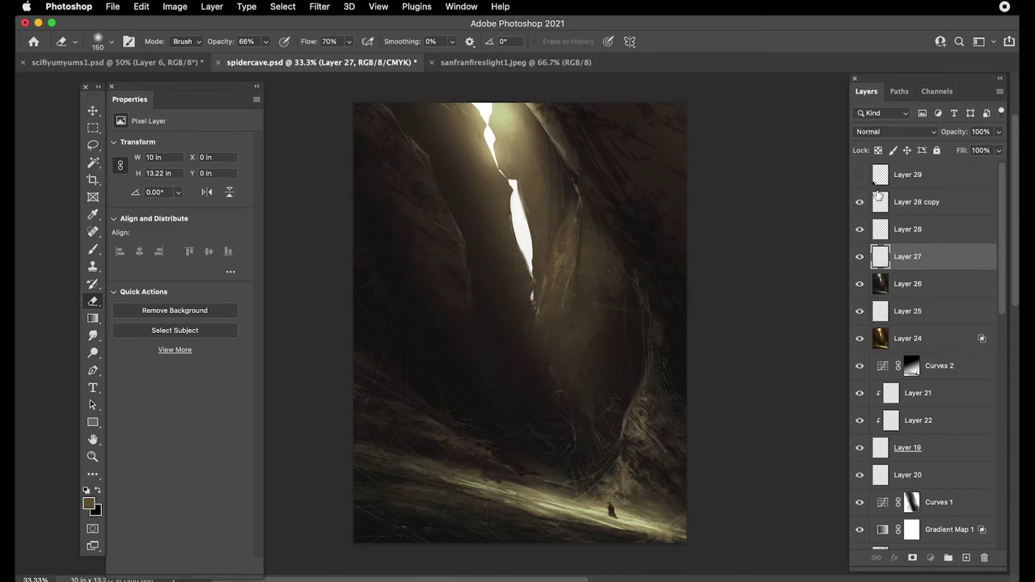
{"action": "left_click", "coordinate": [885, 204]}
{"action": "key", "text": "v"}
{"action": "mouse_move", "coordinate": [606, 402]}
{"action": "left_mouse_down"}
{"action": "mouse_move", "coordinate": [520, 407]}
{"action": "mouse_move", "coordinate": [503, 387]}
{"action": "mouse_move", "coordinate": [480, 306]}
{"action": "mouse_move", "coordinate": [474, 339]}
{"action": "mouse_move", "coordinate": [485, 352]}
{"action": "left_mouse_up"}
- Reshape the copied leg with a lasso selection to about 1.12 × 0.6 in and place it near X 4.27 in, Y 9.11 in
{"action": "key", "text": "l"}
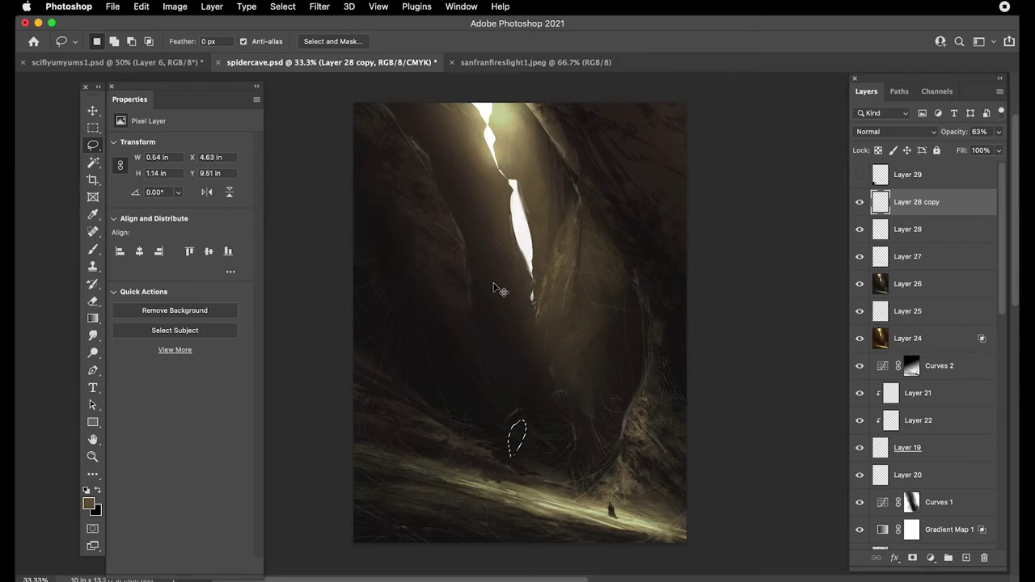
{"action": "key", "text": "super+plus"}
{"action": "key", "text": "super+plus"}
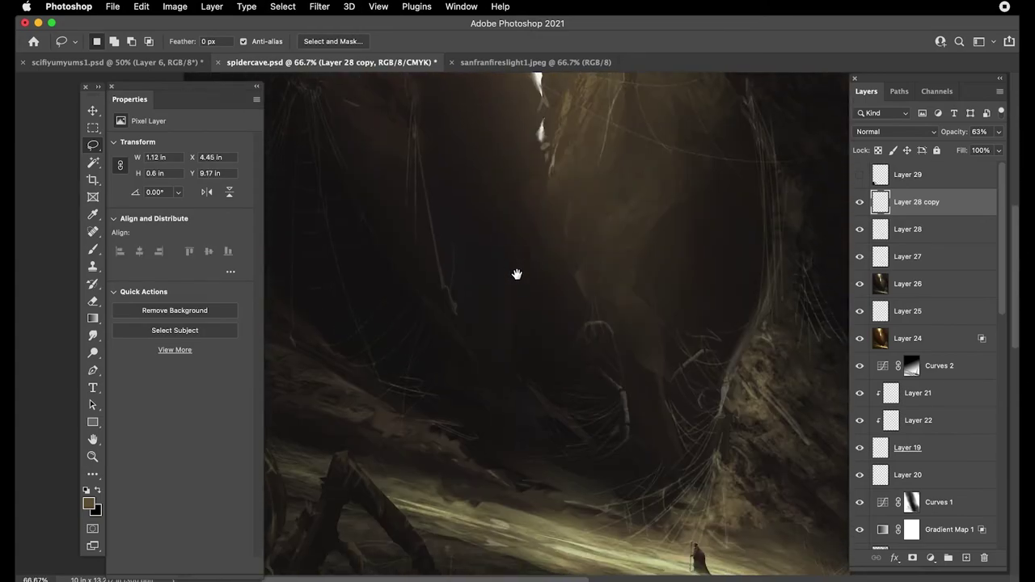
{"action": "key", "text": "v"}
{"action": "mouse_move", "coordinate": [512, 351]}
{"action": "left_mouse_down"}
{"action": "mouse_move", "coordinate": [485, 385]}
{"action": "mouse_move", "coordinate": [466, 386]}
{"action": "mouse_move", "coordinate": [461, 365]}
{"action": "left_mouse_up"}
{"action": "key", "text": "e"}
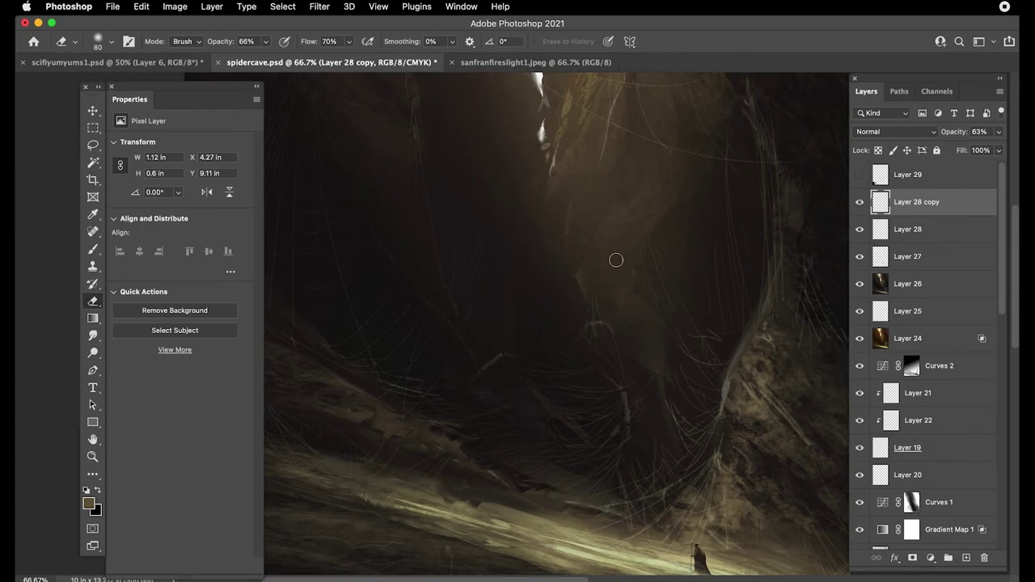
- Lower the copied leg's opacity to 42% so it recedes into the shadows
{"action": "left_click_drag", "start_coordinate": [944, 132], "coordinate": [924, 134]}
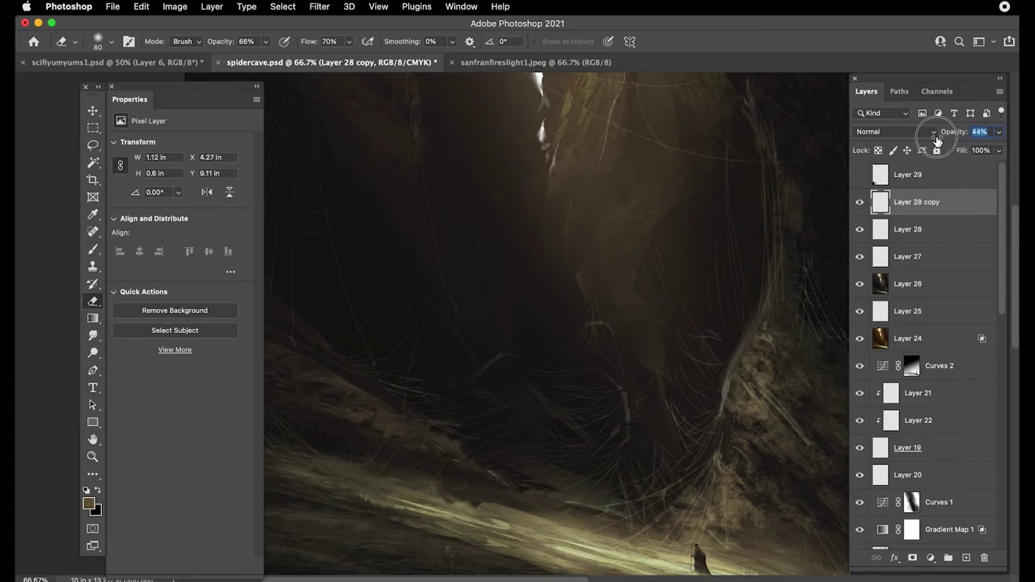
{"action": "key", "text": "super+minus"}
{"action": "key", "text": "super+minus"}
{"action": "left_click_drag", "start_coordinate": [573, 234], "coordinate": [620, 293]}
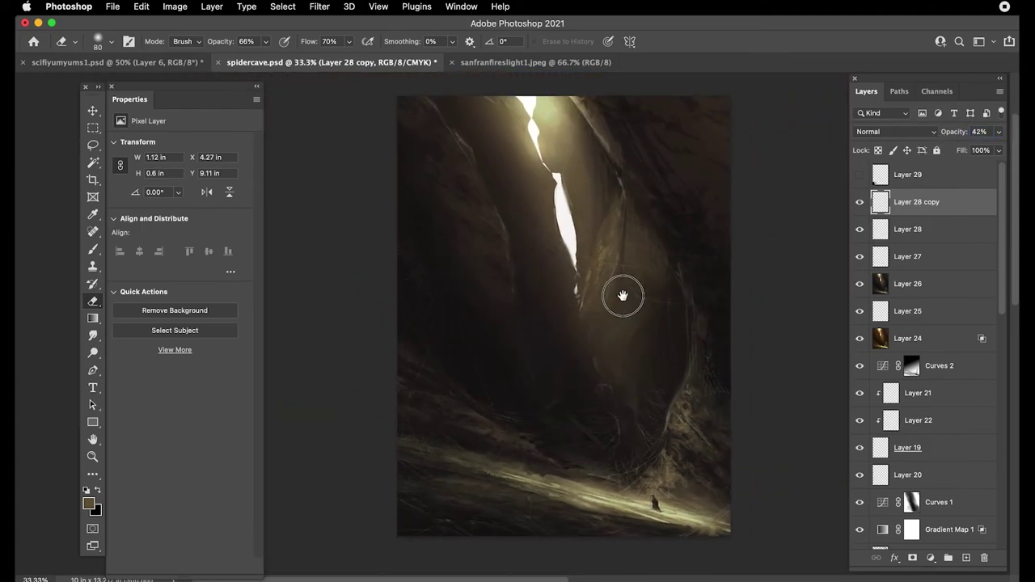
- Add a new layer above the copied leg and set the foreground colour to bright red for the Brush
{"action": "key", "text": "super+plus"}
{"action": "key", "text": "super+plus"}
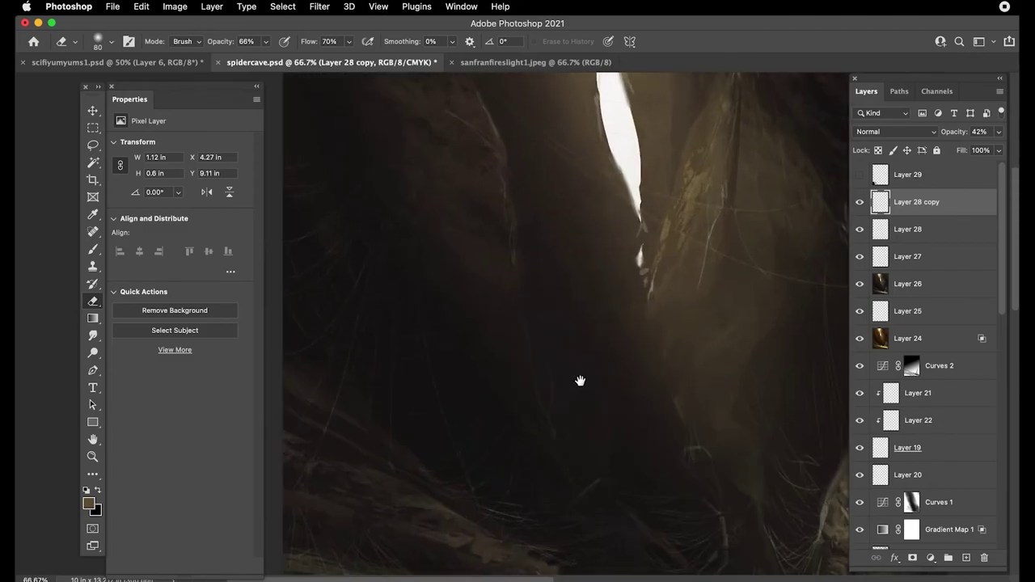
{"action": "left_click_drag", "start_coordinate": [577, 377], "coordinate": [557, 299]}
{"action": "left_click", "coordinate": [966, 557]}
{"action": "key", "text": "l"}
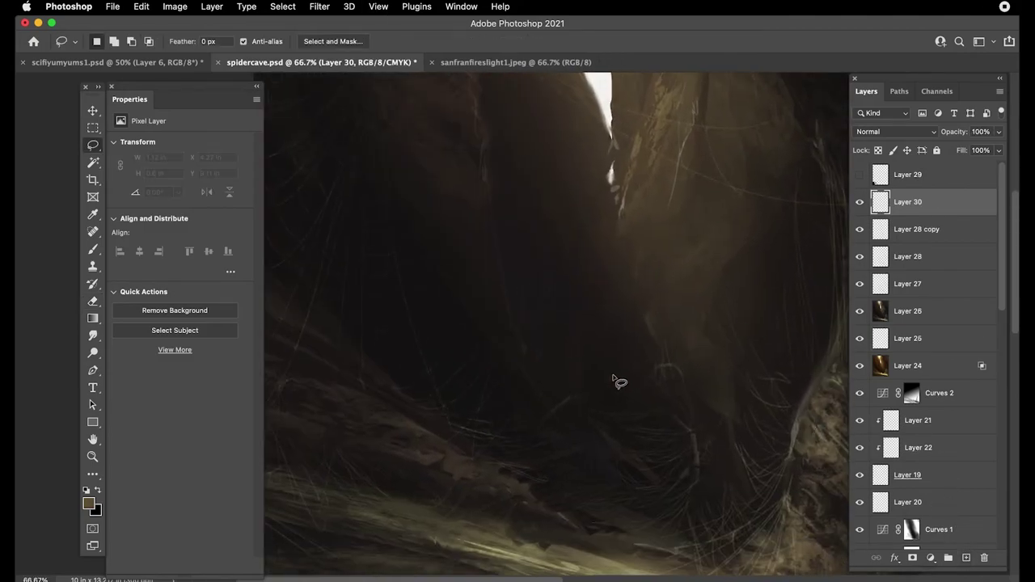
{"action": "key", "text": "super+plus"}
{"action": "key", "text": "i"}
{"action": "left_click", "coordinate": [598, 322]}
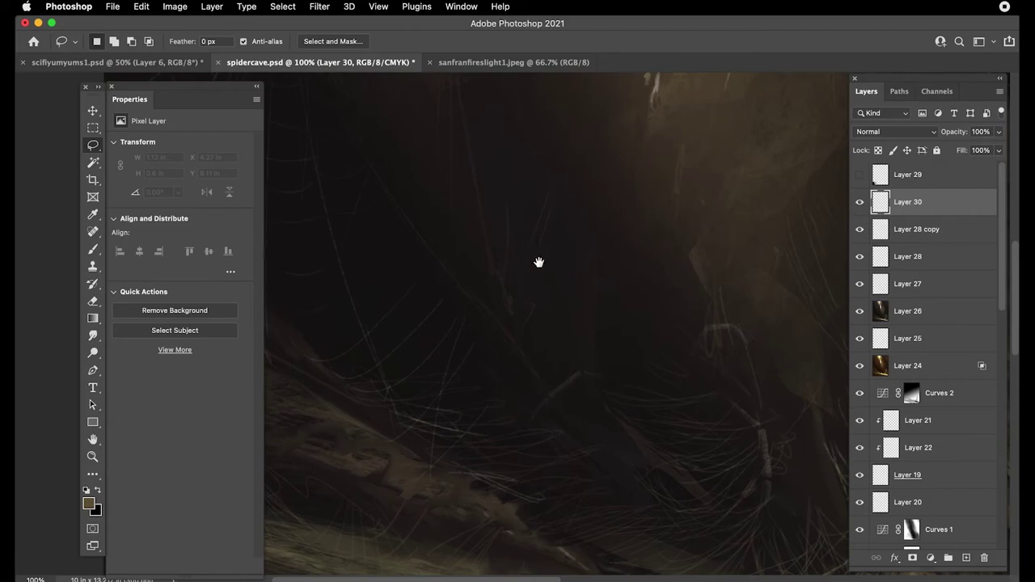
{"action": "left_click", "coordinate": [89, 502]}
{"action": "left_click_drag", "start_coordinate": [640, 401], "coordinate": [650, 402]}
{"action": "left_click", "coordinate": [598, 318]}
{"action": "mouse_move", "coordinate": [598, 319]}
{"action": "left_mouse_down"}
{"action": "mouse_move", "coordinate": [578, 289]}
{"action": "mouse_move", "coordinate": [612, 291]}
{"action": "mouse_move", "coordinate": [626, 241]}
{"action": "left_mouse_up"}
{"action": "key", "text": "Return"}
{"action": "key", "text": "b"}
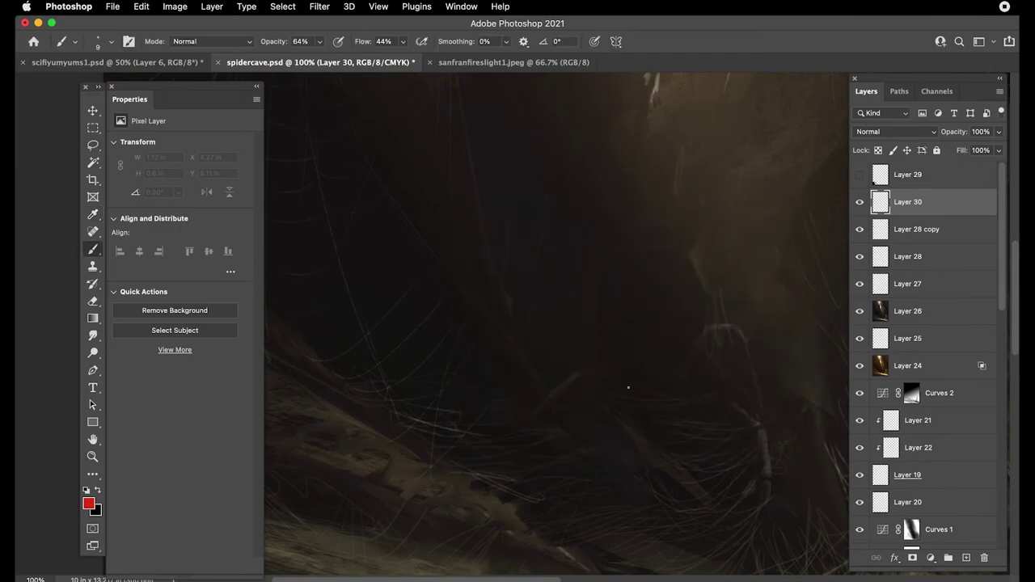
- Paint a cluster of tiny red spider eyes about 0.19 × 0.11 in between the distant legs with brush sizes 7 to 4
{"action": "key", "text": "super+plus"}
{"action": "left_click_drag", "start_coordinate": [665, 377], "coordinate": [543, 270]}
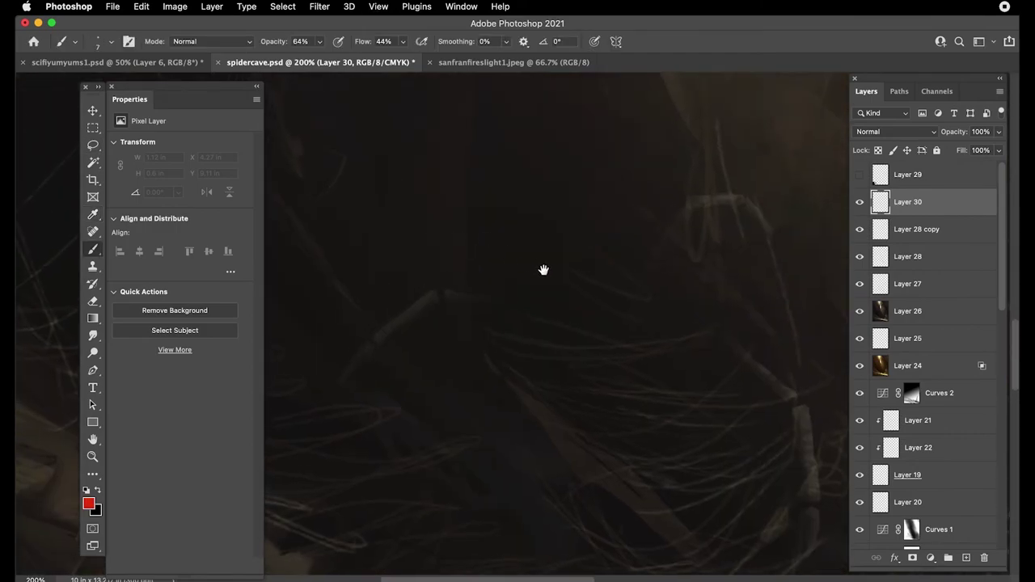
{"action": "left_click", "coordinate": [611, 314]}
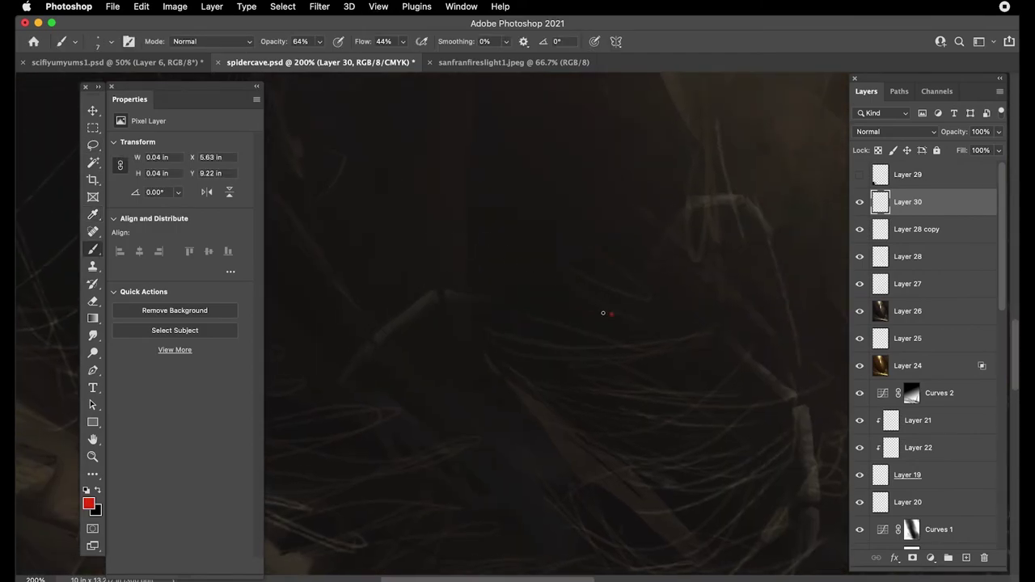
{"action": "left_click", "coordinate": [602, 311]}
{"action": "left_click", "coordinate": [593, 310]}
{"action": "left_click", "coordinate": [584, 314]}
{"action": "left_click", "coordinate": [587, 299]}
{"action": "key", "text": "super+z"}
{"action": "left_click", "coordinate": [579, 319]}
{"action": "left_click", "coordinate": [603, 321]}
{"action": "key", "text": "super+z"}
{"action": "left_click", "coordinate": [604, 304]}
{"action": "key", "text": "super+minus"}
{"action": "key", "text": "super+minus"}
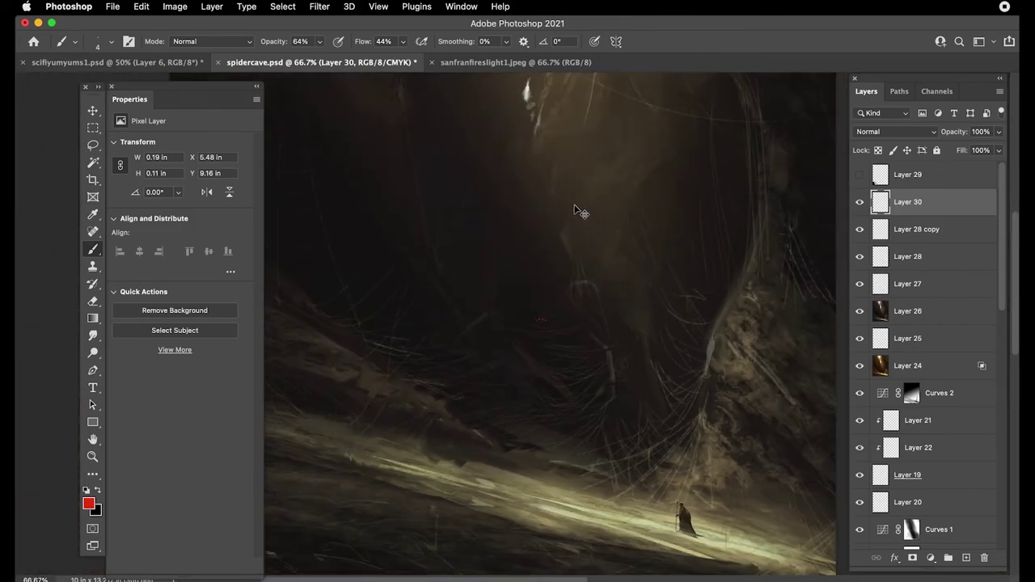
- Rework the red eye cluster with a lasso selection and small brush marks, extending it to about 0.18 in tall
{"action": "key", "text": "super+equal"}
{"action": "key", "text": "super+equal"}
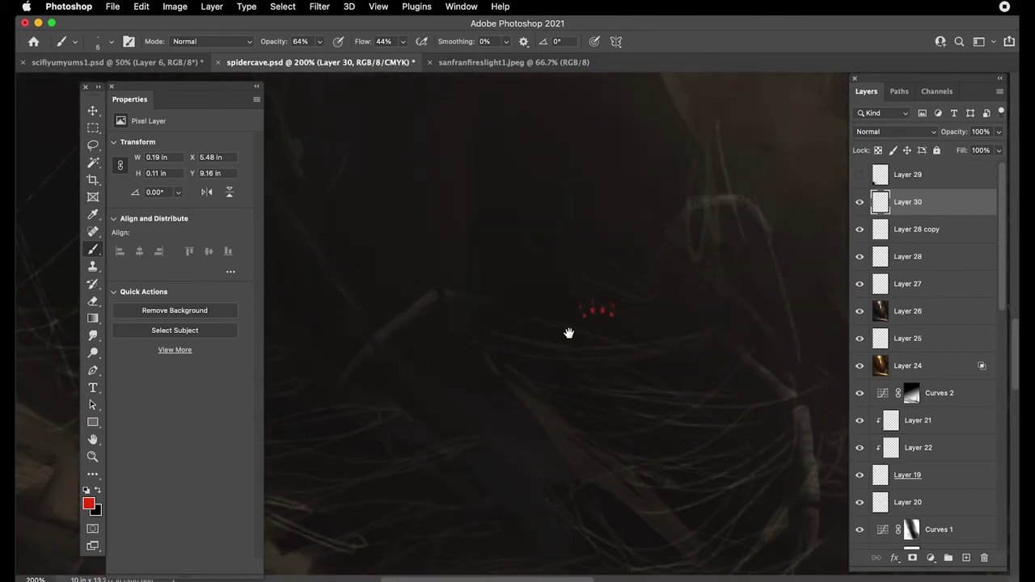
{"action": "key", "text": "l"}
{"action": "mouse_move", "coordinate": [607, 297]}
{"action": "left_mouse_down"}
{"action": "mouse_move", "coordinate": [610, 310]}
{"action": "mouse_move", "coordinate": [613, 296]}
{"action": "mouse_move", "coordinate": [582, 310]}
{"action": "mouse_move", "coordinate": [584, 288]}
{"action": "mouse_move", "coordinate": [567, 291]}
{"action": "left_mouse_up"}
{"action": "key", "text": "b"}
{"action": "key", "text": "super+z"}
{"action": "key", "text": "super+minus"}
{"action": "key", "text": "super+minus"}
{"action": "key", "text": "super+minus"}
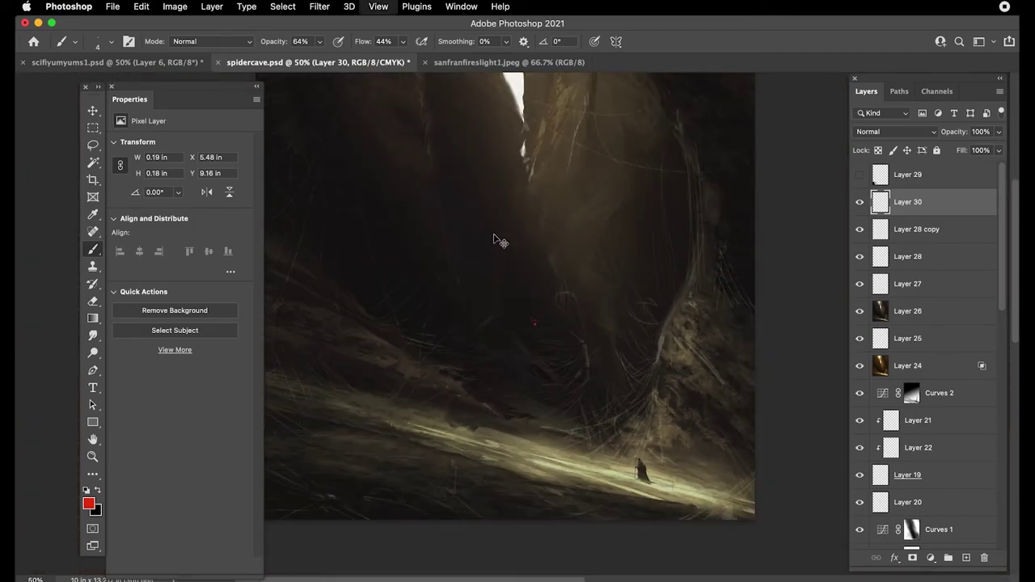
- Rotate the canvas view and paint thin red highlights along the segments of the distant spider legs with a small brush
{"action": "key", "text": "super+plus"}
{"action": "key", "text": "r"}
{"action": "mouse_move", "coordinate": [631, 346]}
{"action": "left_mouse_down"}
{"action": "mouse_move", "coordinate": [612, 263]}
{"action": "mouse_move", "coordinate": [700, 338]}
{"action": "left_mouse_up"}
{"action": "key", "text": "b"}
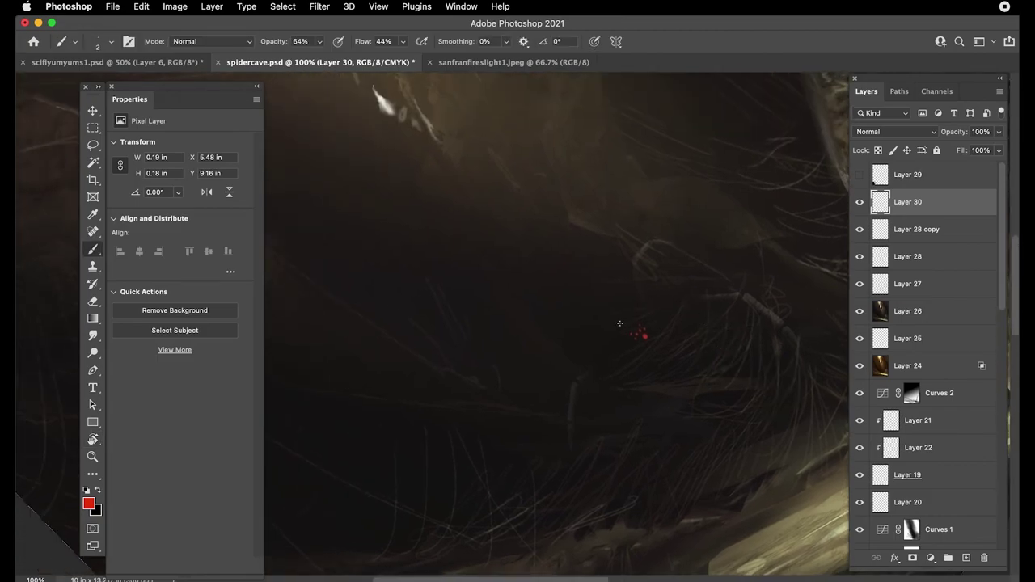
{"action": "left_click_drag", "start_coordinate": [662, 330], "coordinate": [657, 334]}
{"action": "mouse_move", "coordinate": [579, 379]}
{"action": "left_mouse_down"}
{"action": "mouse_move", "coordinate": [569, 403]}
{"action": "mouse_move", "coordinate": [580, 383]}
{"action": "left_mouse_up"}
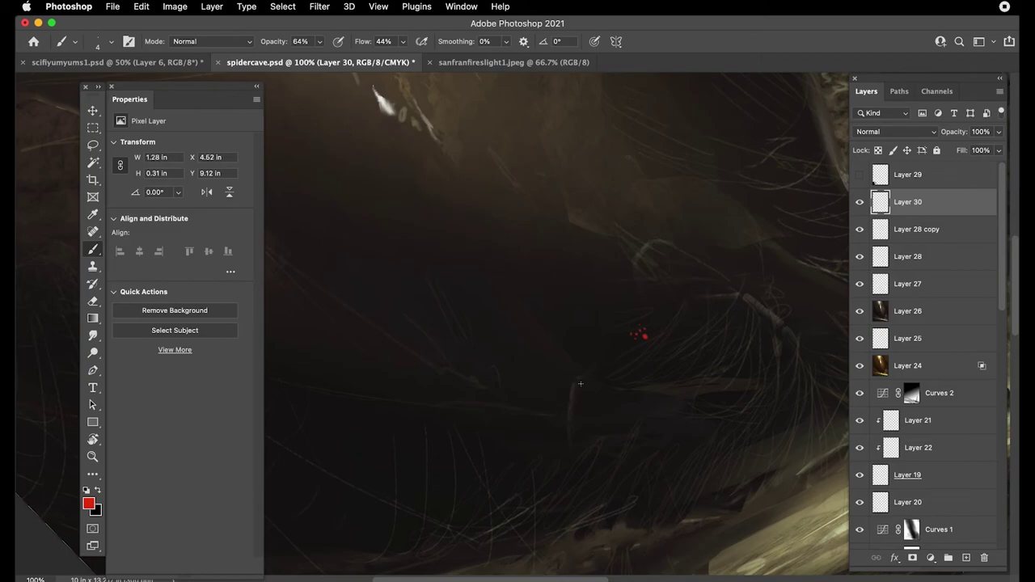
{"action": "left_click", "coordinate": [747, 295]}
{"action": "left_click", "coordinate": [746, 297]}
{"action": "left_click", "coordinate": [746, 298]}
{"action": "left_click_drag", "start_coordinate": [759, 308], "coordinate": [765, 314]}
{"action": "left_click", "coordinate": [789, 330]}
{"action": "left_click_drag", "start_coordinate": [788, 330], "coordinate": [790, 332]}
{"action": "left_click_drag", "start_coordinate": [570, 432], "coordinate": [568, 442]}
{"action": "left_click_drag", "start_coordinate": [672, 242], "coordinate": [678, 249]}
{"action": "left_click_drag", "start_coordinate": [693, 233], "coordinate": [649, 203]}
{"action": "left_click_drag", "start_coordinate": [728, 284], "coordinate": [737, 291]}
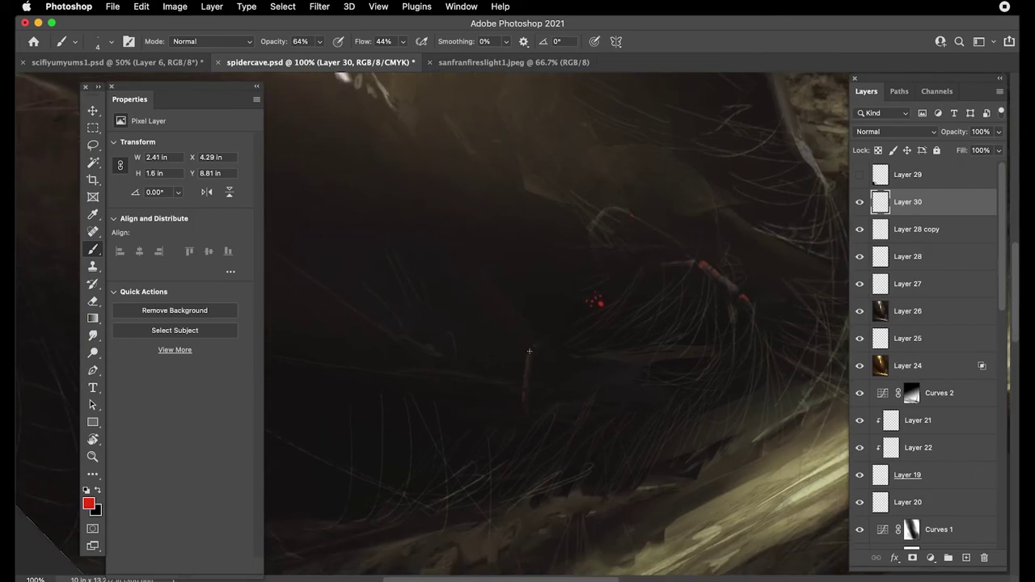
{"action": "left_click_drag", "start_coordinate": [597, 218], "coordinate": [594, 223]}
- Toggle the original distant leg layer off and on to compare, and straighten the canvas view to check the red accents
{"action": "left_click", "coordinate": [860, 259]}
{"action": "left_click", "coordinate": [860, 258]}
{"action": "key", "text": "super+minus"}
{"action": "key", "text": "super+minus"}
{"action": "key", "text": "r"}
{"action": "left_click_drag", "start_coordinate": [476, 257], "coordinate": [436, 284]}
{"action": "key", "text": "super+minus"}
{"action": "key", "text": "super+minus"}
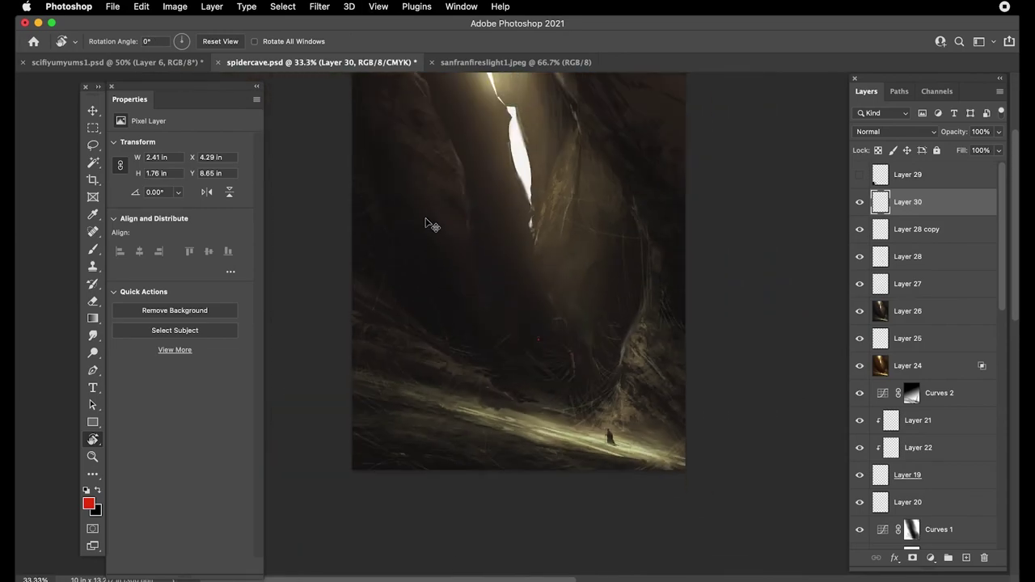
- Paint subtle red touches on the cloaked figure's back, lowering the brush opacity to 55%, and undo the last stroke
{"action": "key", "text": "super+plus"}
{"action": "key", "text": "super+plus"}
{"action": "key", "text": "super+plus"}
{"action": "scroll", "coordinate": [640, 387], "scroll_direction": "up", "scroll_amount": 5}
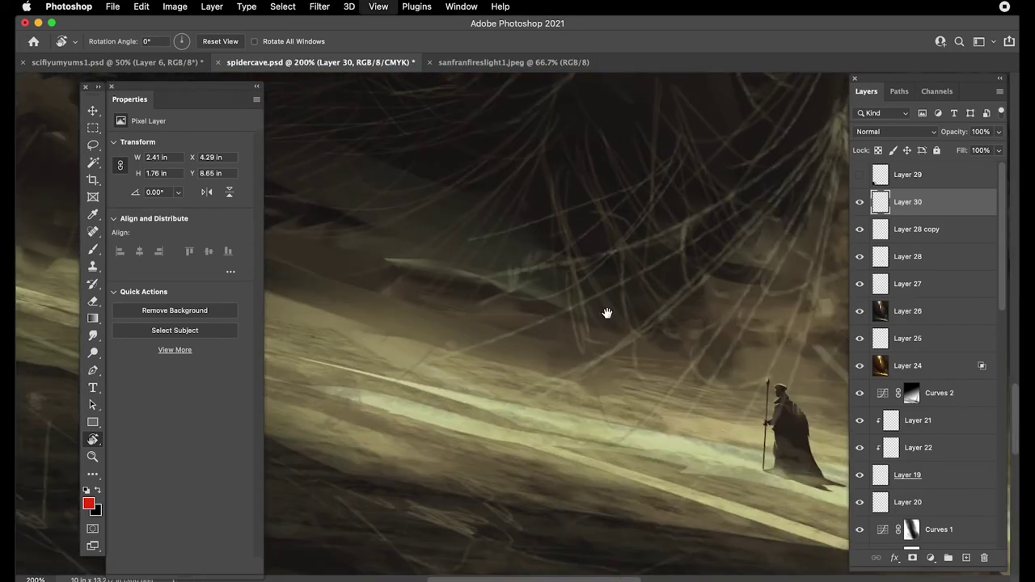
{"action": "mouse_move", "coordinate": [607, 313]}
{"action": "left_mouse_down"}
{"action": "mouse_move", "coordinate": [515, 302]}
{"action": "mouse_move", "coordinate": [510, 317]}
{"action": "left_mouse_up"}
{"action": "key", "text": "b"}
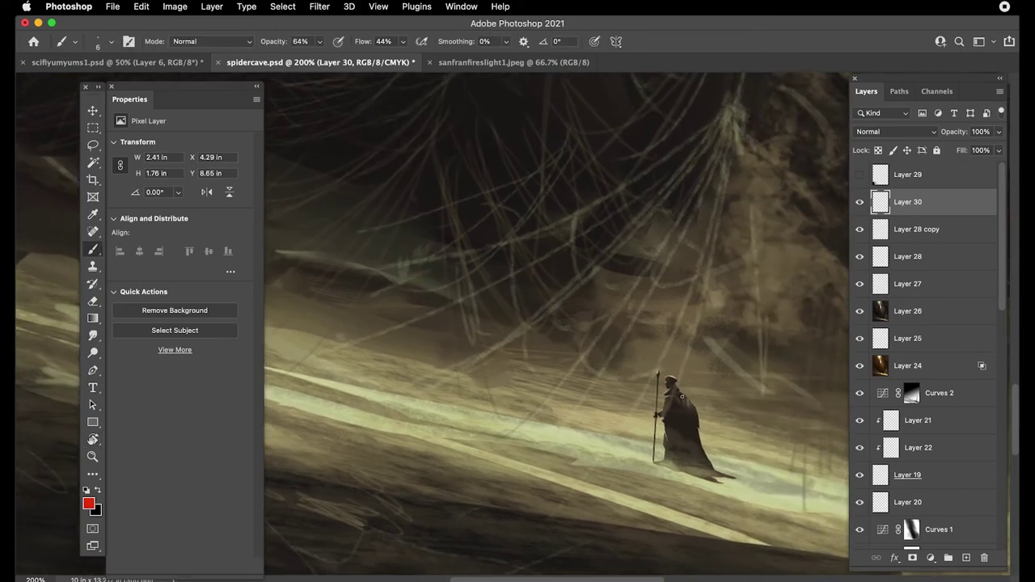
{"action": "left_click_drag", "start_coordinate": [679, 404], "coordinate": [675, 393]}
{"action": "mouse_move", "coordinate": [695, 431]}
{"action": "left_mouse_down"}
{"action": "mouse_move", "coordinate": [705, 461]}
{"action": "mouse_move", "coordinate": [677, 418]}
{"action": "left_mouse_up"}
{"action": "left_click_drag", "start_coordinate": [275, 44], "coordinate": [267, 44]}
{"action": "left_click_drag", "start_coordinate": [709, 478], "coordinate": [684, 408]}
{"action": "key", "text": "super+z"}
{"action": "key", "text": "super+minus"}
{"action": "key", "text": "super+minus"}
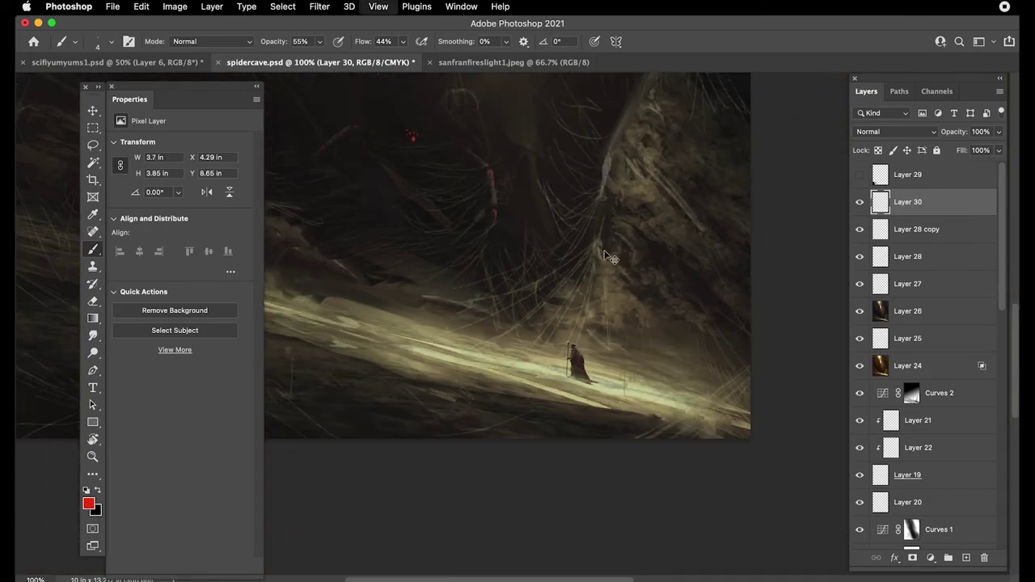
{"action": "left_click_drag", "start_coordinate": [522, 255], "coordinate": [596, 342]}
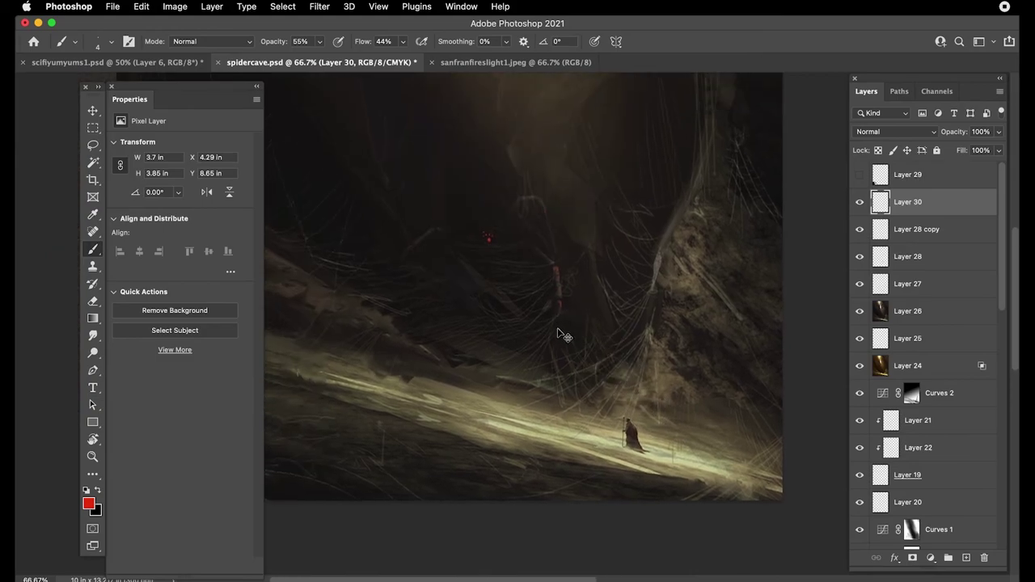
{"action": "key", "text": "super+minus"}
{"action": "left_click_drag", "start_coordinate": [523, 263], "coordinate": [545, 289]}
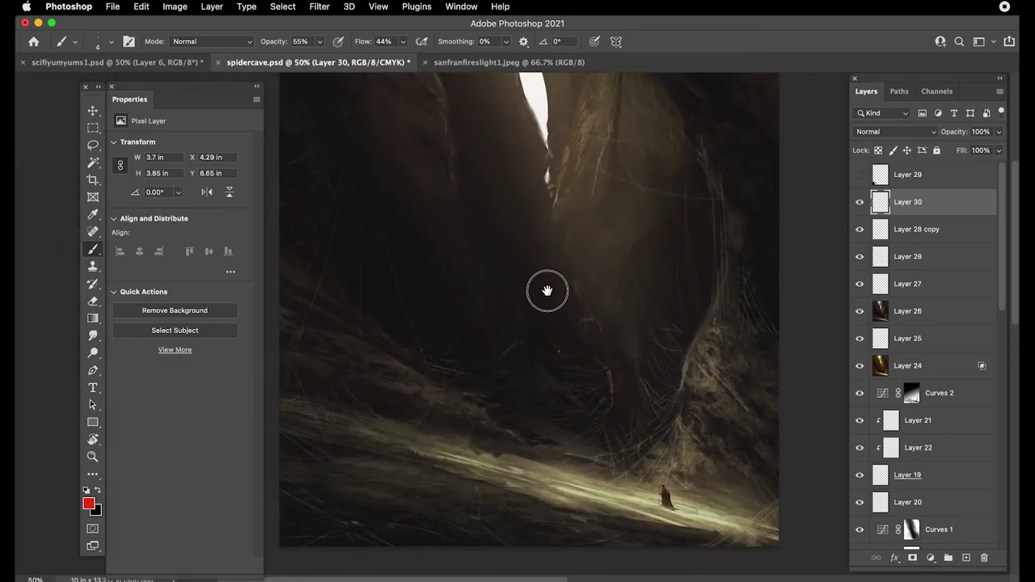
- Flip the whole canvas horizontally to check the cave composition and red accents in mirror view
{"action": "left_click_drag", "start_coordinate": [511, 270], "coordinate": [517, 280]}
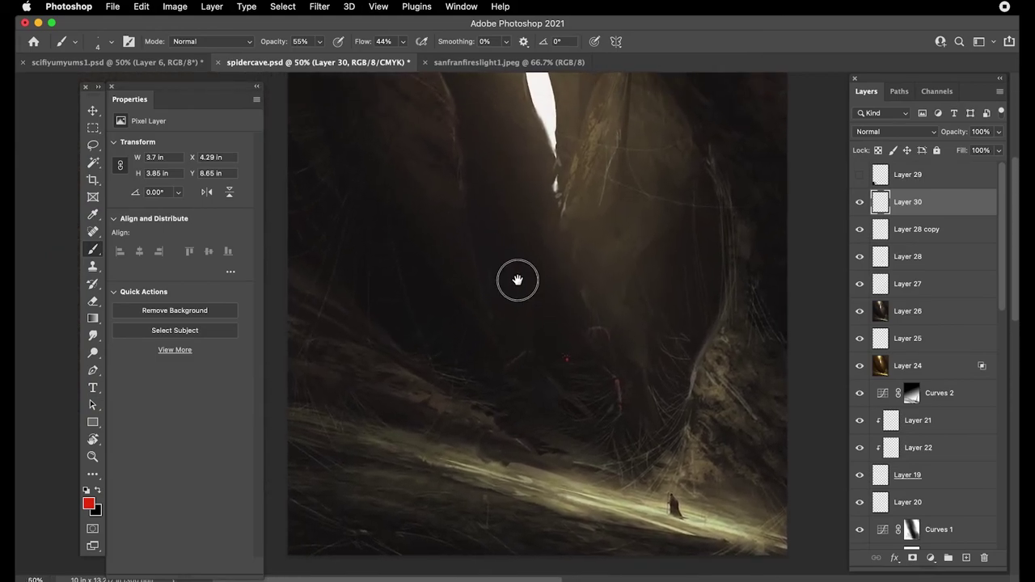
{"action": "left_click_drag", "start_coordinate": [517, 238], "coordinate": [528, 298]}
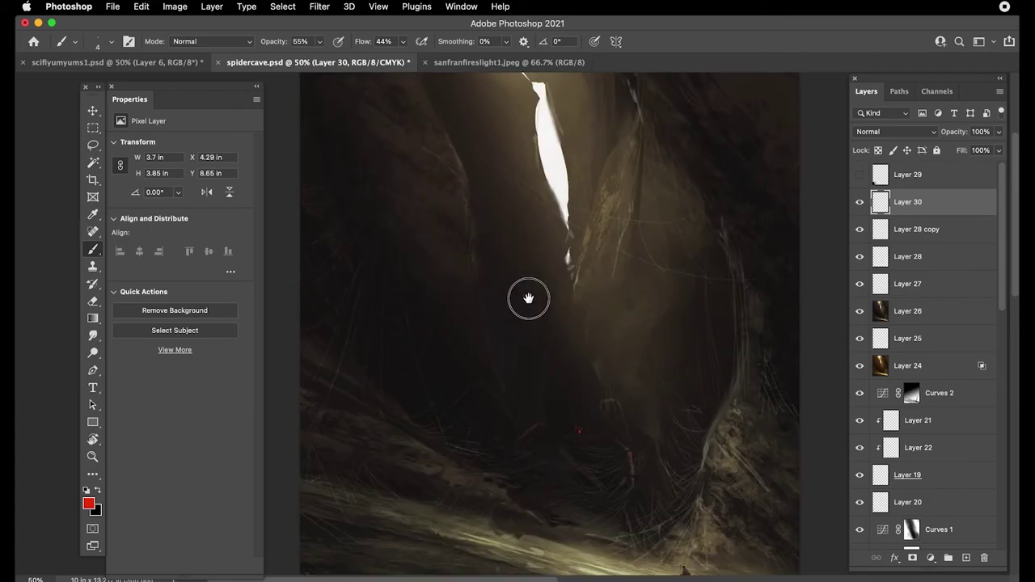
{"action": "key", "text": "super+minus"}
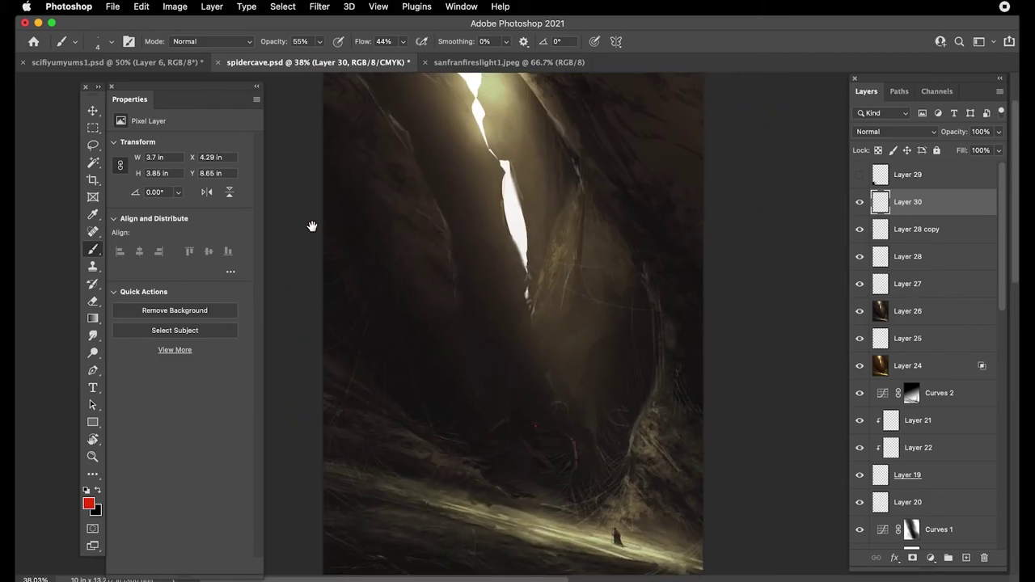
{"action": "scroll", "coordinate": [485, 420], "scroll_direction": "up", "scroll_amount": 2}
{"action": "left_click_drag", "start_coordinate": [494, 409], "coordinate": [513, 364]}
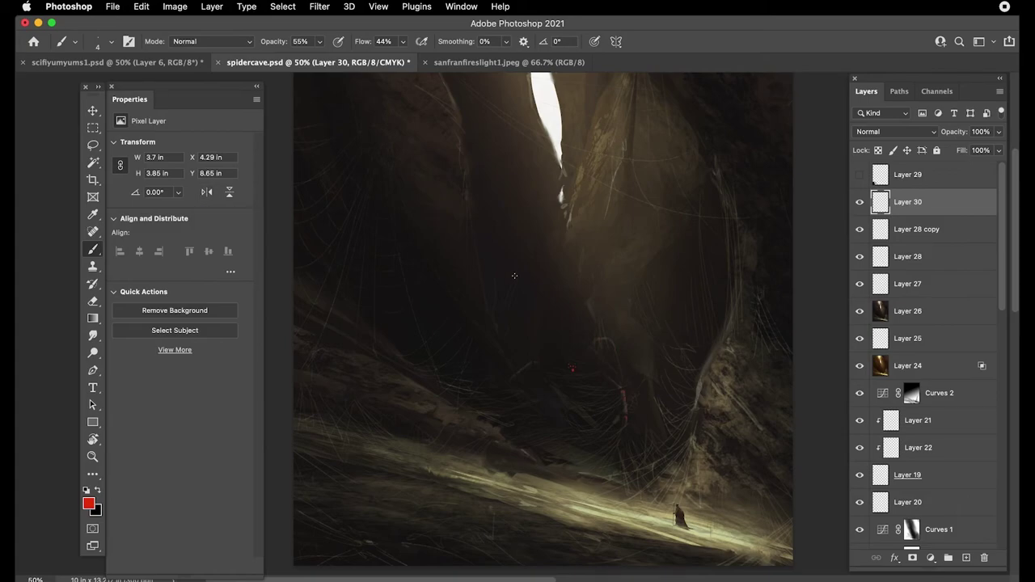
{"action": "key", "text": "super+minus"}
{"action": "left_click_drag", "start_coordinate": [387, 339], "coordinate": [408, 342]}
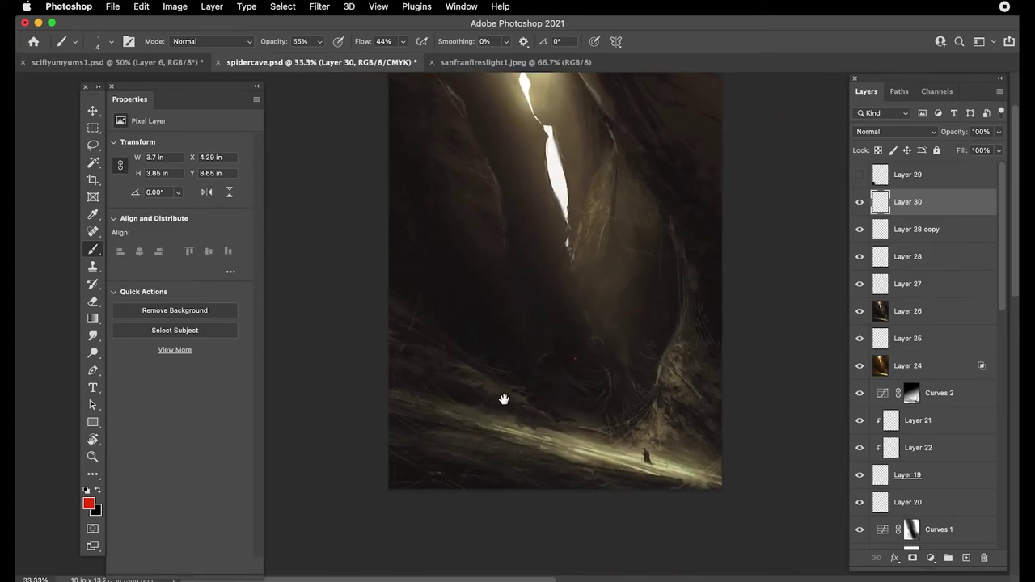
{"action": "key", "text": "super+shift+h"}
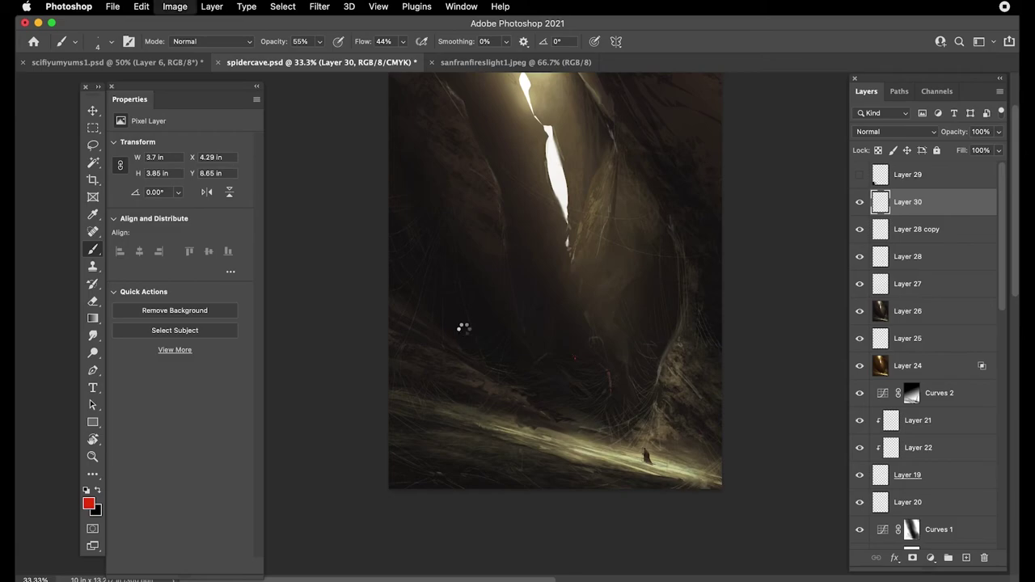
{"action": "mouse_move", "coordinate": [465, 324]}
{"action": "left_mouse_down"}
{"action": "mouse_move", "coordinate": [499, 337]}
{"action": "mouse_move", "coordinate": [496, 351]}
{"action": "mouse_move", "coordinate": [479, 341]}
{"action": "left_mouse_up"}
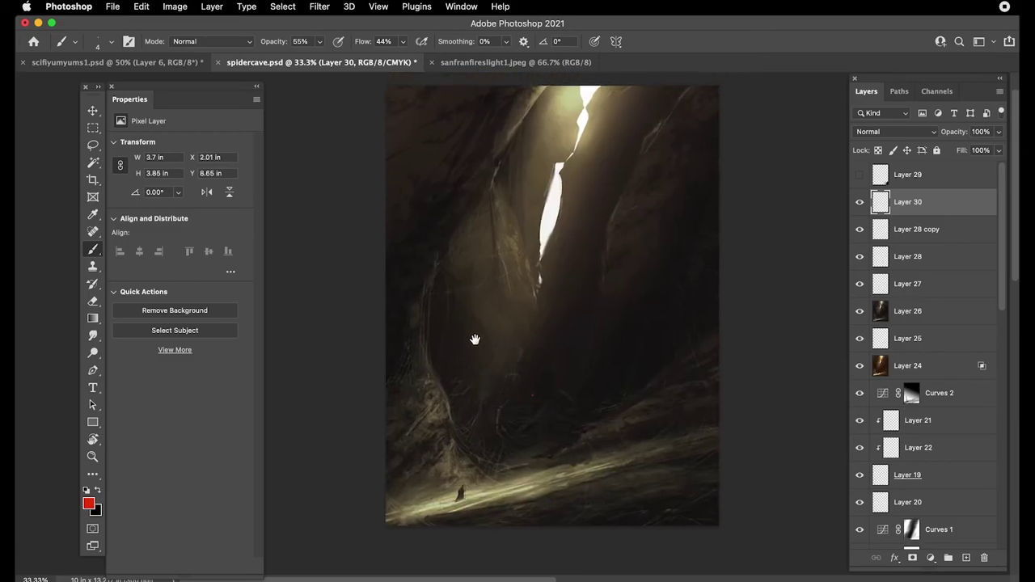
- Toggle Layer 30, Layer 28 copy and Layer 28 off and on to compare, and merge the three layers
{"action": "left_click", "coordinate": [857, 204]}
{"action": "left_click", "coordinate": [858, 204]}
{"action": "left_click", "coordinate": [859, 229]}
{"action": "left_click", "coordinate": [859, 230]}
{"action": "left_click", "coordinate": [860, 256]}
{"action": "left_click", "coordinate": [860, 257]}
{"action": "left_click", "coordinate": [896, 258], "text": "shift"}
{"action": "key", "text": "super+e"}
- Lasso the lower segment of the distant spider's red-lit front leg and rotate it 14.32°
{"action": "key", "text": "super+plus"}
{"action": "key", "text": "super+plus"}
{"action": "left_click_drag", "start_coordinate": [545, 346], "coordinate": [624, 229]}
{"action": "key", "text": "l"}
{"action": "mouse_move", "coordinate": [597, 339]}
{"action": "left_mouse_down"}
{"action": "mouse_move", "coordinate": [597, 365]}
{"action": "mouse_move", "coordinate": [583, 425]}
{"action": "mouse_move", "coordinate": [560, 343]}
{"action": "left_mouse_up"}
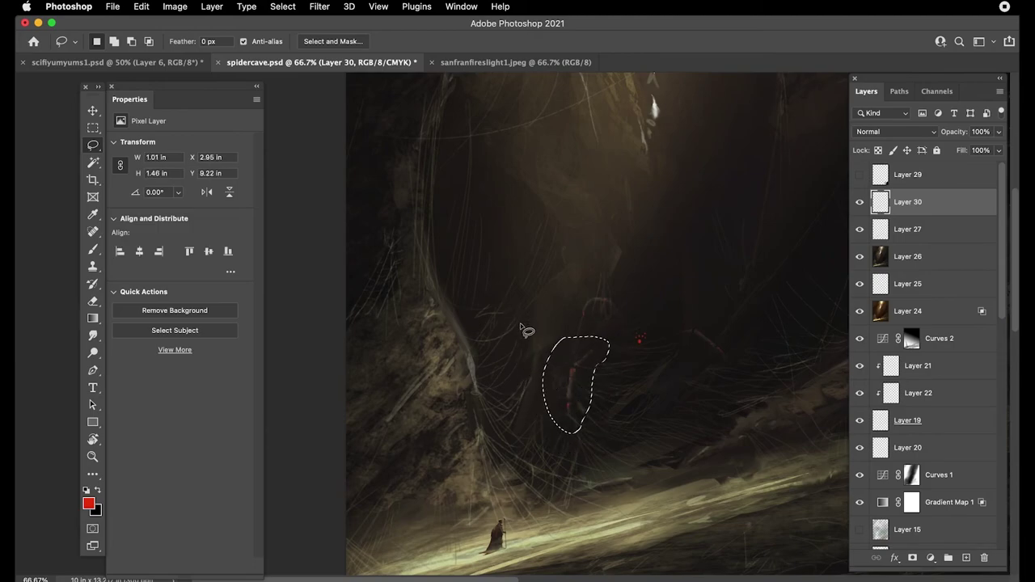
{"action": "left_click", "coordinate": [567, 361]}
{"action": "mouse_move", "coordinate": [568, 361]}
{"action": "left_mouse_down"}
{"action": "mouse_move", "coordinate": [605, 358]}
{"action": "mouse_move", "coordinate": [577, 434]}
{"action": "mouse_move", "coordinate": [569, 363]}
{"action": "mouse_move", "coordinate": [530, 334]}
{"action": "mouse_move", "coordinate": [571, 384]}
{"action": "left_mouse_up"}
{"action": "key", "text": "ctrl+t"}
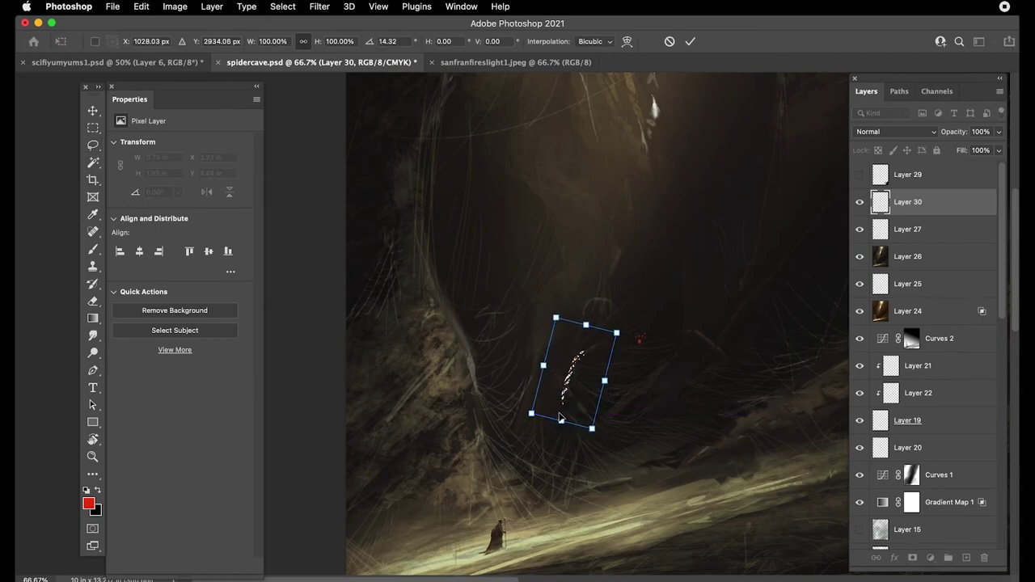
{"action": "key", "text": "Return"}
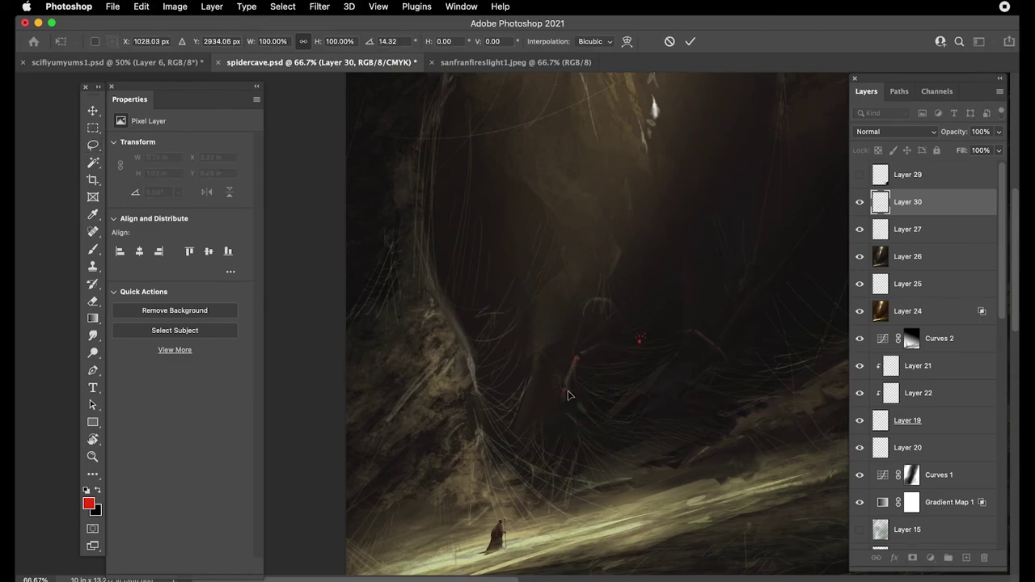
- Adjust the position and angle of the transformed leg segment to continue the bend of the spider's leg
{"action": "left_click_drag", "start_coordinate": [567, 391], "coordinate": [571, 385]}
{"action": "left_click_drag", "start_coordinate": [522, 331], "coordinate": [544, 270]}
{"action": "left_click_drag", "start_coordinate": [579, 400], "coordinate": [553, 343]}
{"action": "left_click_drag", "start_coordinate": [517, 289], "coordinate": [527, 279]}
- Lasso the middle section of the spider's front leg, rotate it, and nudge it into line with the upper joint
{"action": "mouse_move", "coordinate": [608, 366]}
{"action": "left_mouse_down"}
{"action": "mouse_move", "coordinate": [563, 346]}
{"action": "mouse_move", "coordinate": [587, 333]}
{"action": "mouse_move", "coordinate": [594, 343]}
{"action": "mouse_move", "coordinate": [578, 359]}
{"action": "mouse_move", "coordinate": [543, 312]}
{"action": "left_mouse_up"}
{"action": "key", "text": "Return"}
{"action": "key", "text": "l"}
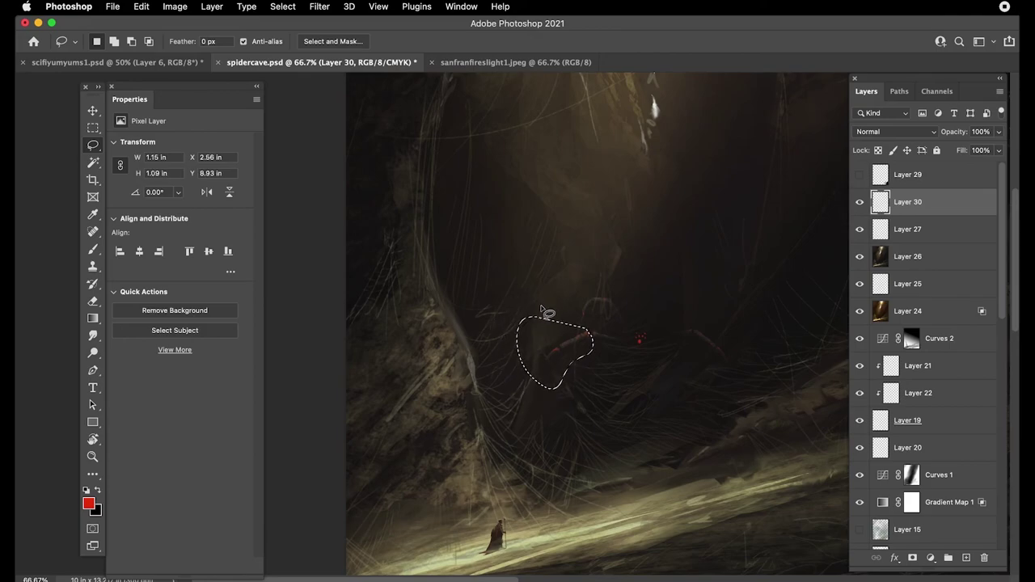
{"action": "key", "text": "super+t"}
{"action": "mouse_move", "coordinate": [536, 296]}
{"action": "left_mouse_down"}
{"action": "mouse_move", "coordinate": [518, 299]}
{"action": "mouse_move", "coordinate": [563, 347]}
{"action": "mouse_move", "coordinate": [527, 313]}
{"action": "mouse_move", "coordinate": [520, 321]}
{"action": "mouse_move", "coordinate": [571, 349]}
{"action": "left_mouse_up"}
{"action": "key", "text": "Return"}
{"action": "key", "text": "shift+Right"}
{"action": "key", "text": "shift+Down"}
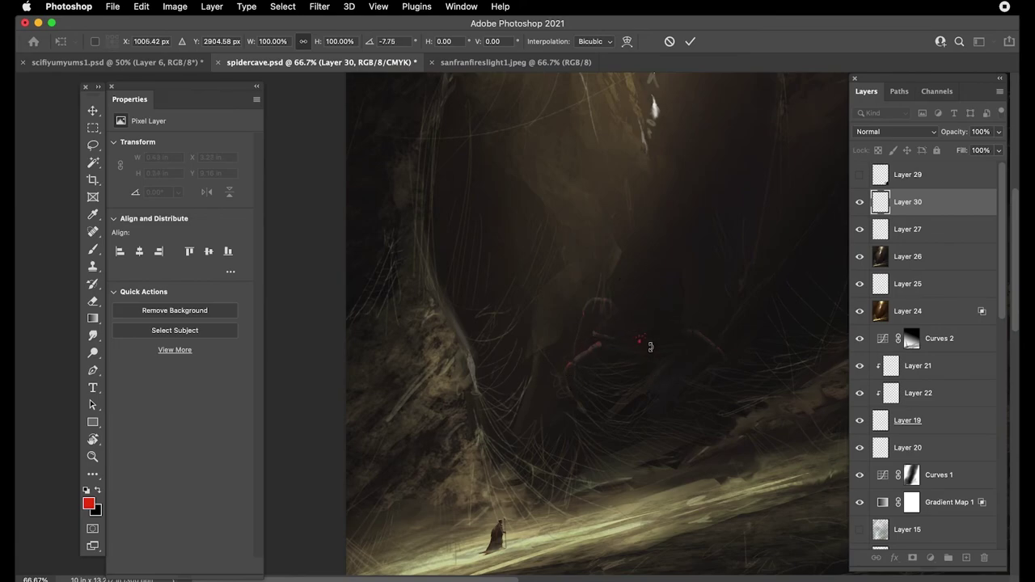
{"action": "key", "text": "Return"}
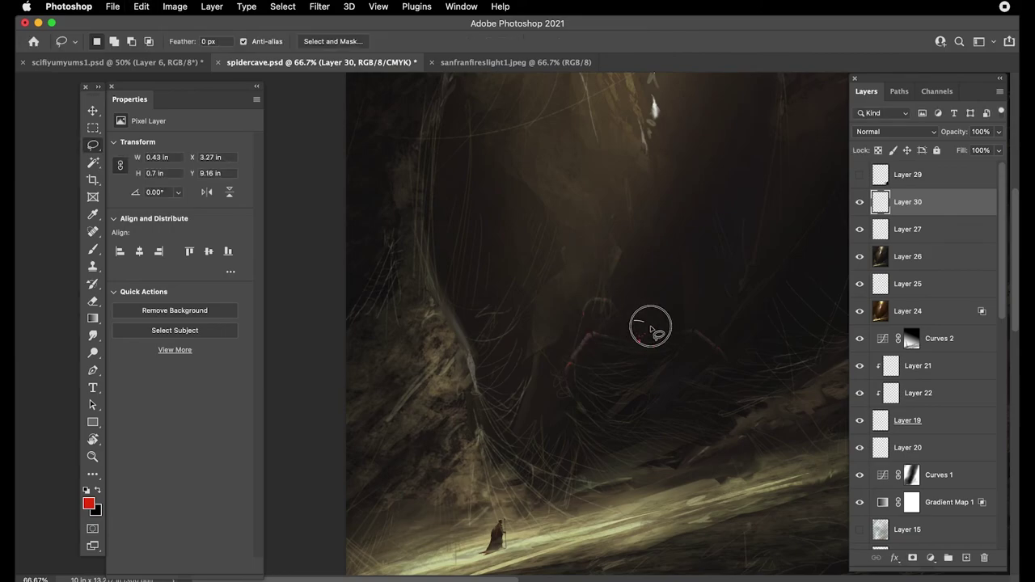
- Lasso the red eye cluster, hide the selection outline, and move the eyes slightly right and down between the spider's legs
{"action": "left_click_drag", "start_coordinate": [628, 333], "coordinate": [633, 322]}
{"action": "key", "text": "v"}
{"action": "mouse_move", "coordinate": [641, 377]}
{"action": "left_mouse_down"}
{"action": "mouse_move", "coordinate": [651, 377]}
{"action": "mouse_move", "coordinate": [647, 349]}
{"action": "left_mouse_up"}
{"action": "key", "text": "super+z"}
{"action": "key", "text": "super+h"}
{"action": "mouse_move", "coordinate": [623, 381]}
{"action": "left_mouse_down"}
{"action": "mouse_move", "coordinate": [618, 387]}
{"action": "mouse_move", "coordinate": [620, 370]}
{"action": "mouse_move", "coordinate": [603, 385]}
{"action": "left_mouse_up"}
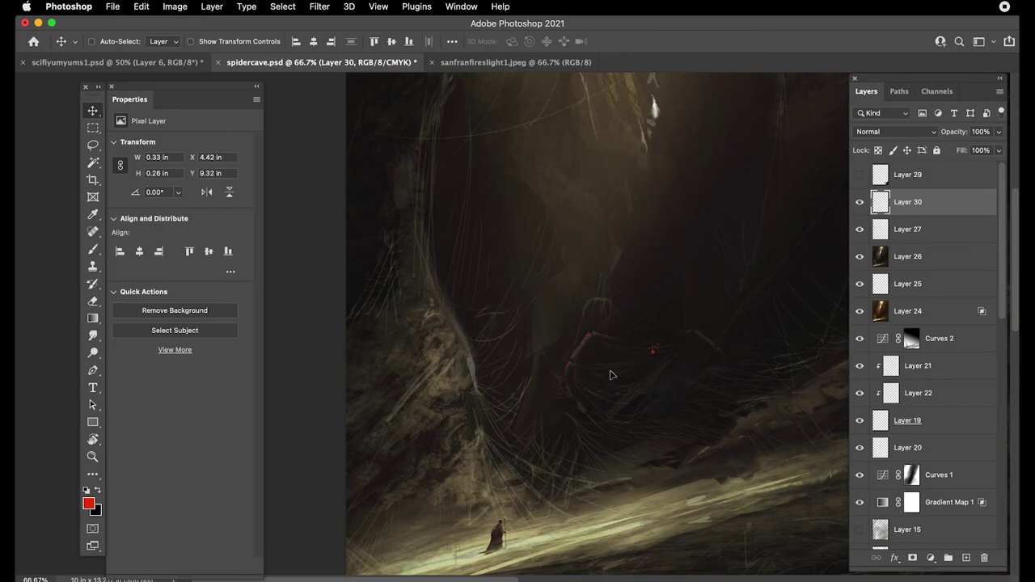
- Flip the selected red eye cluster horizontally with Free Transform and nudge it right and up
{"action": "key", "text": "super+t"}
{"action": "right_click", "coordinate": [652, 353]}
{"action": "left_click", "coordinate": [687, 581]}
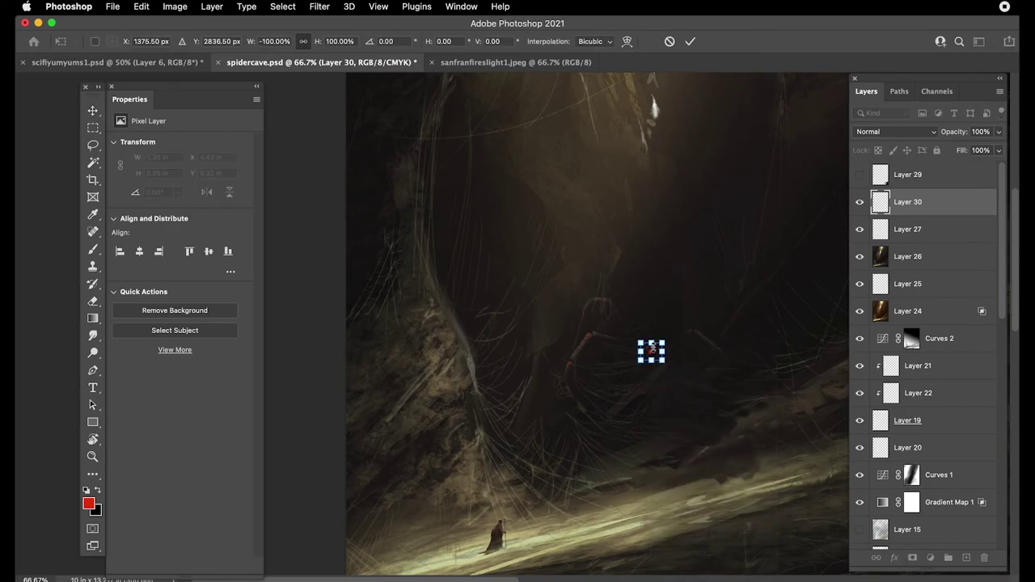
{"action": "key", "text": "super+h"}
{"action": "key", "text": "shift+Right"}
{"action": "key", "text": "shift+Right"}
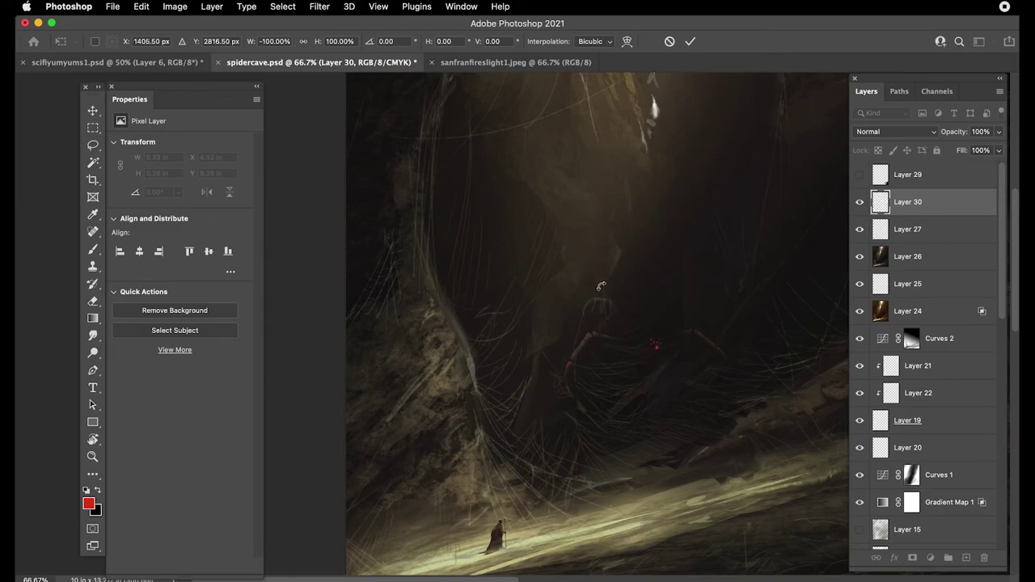
- Turn the eye cluster upside down with a -3.47° tilt, nudge it up between the legs, and apply the transform
{"action": "left_click_drag", "start_coordinate": [600, 286], "coordinate": [712, 365]}
{"action": "key", "text": "shift+Up"}
{"action": "key", "text": "shift+Up"}
{"action": "left_click_drag", "start_coordinate": [597, 286], "coordinate": [602, 279]}
{"action": "key", "text": "shift+Up"}
{"action": "key", "text": "shift+Up"}
{"action": "key", "text": "shift+Left"}
{"action": "key", "text": "shift+Right"}
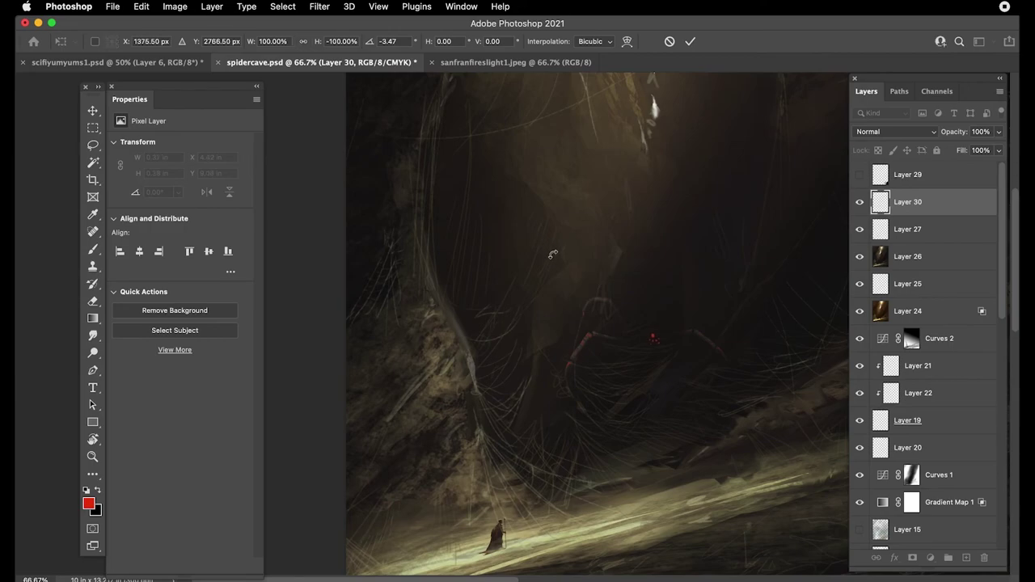
{"action": "key", "text": "Return"}
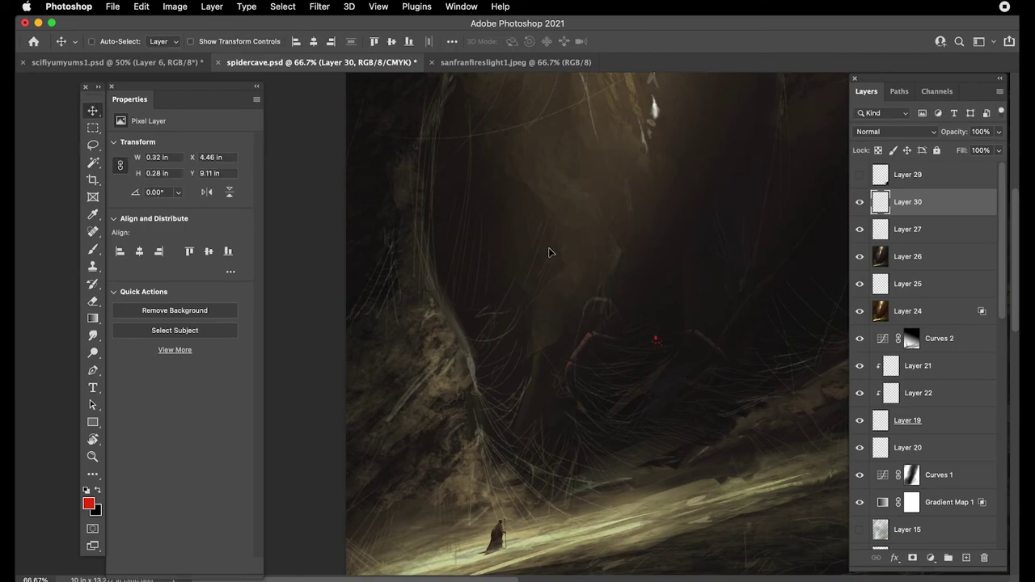
- Examine the red accents across the whole painting and close up on the cloaked figure, toggling Layer 30 off and on
{"action": "key", "text": "super+minus"}
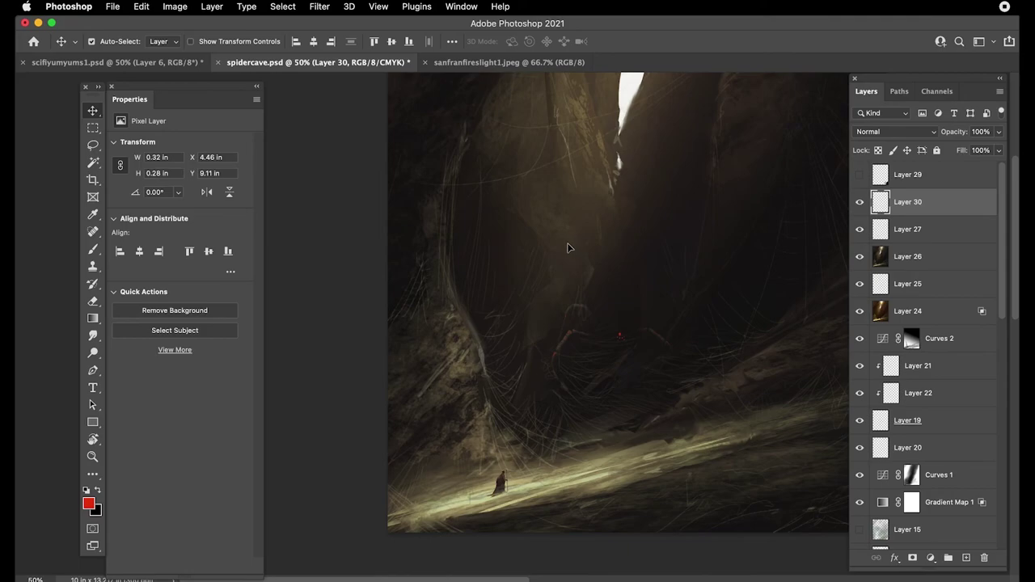
{"action": "key", "text": "super+minus"}
{"action": "left_click_drag", "start_coordinate": [592, 350], "coordinate": [647, 405]}
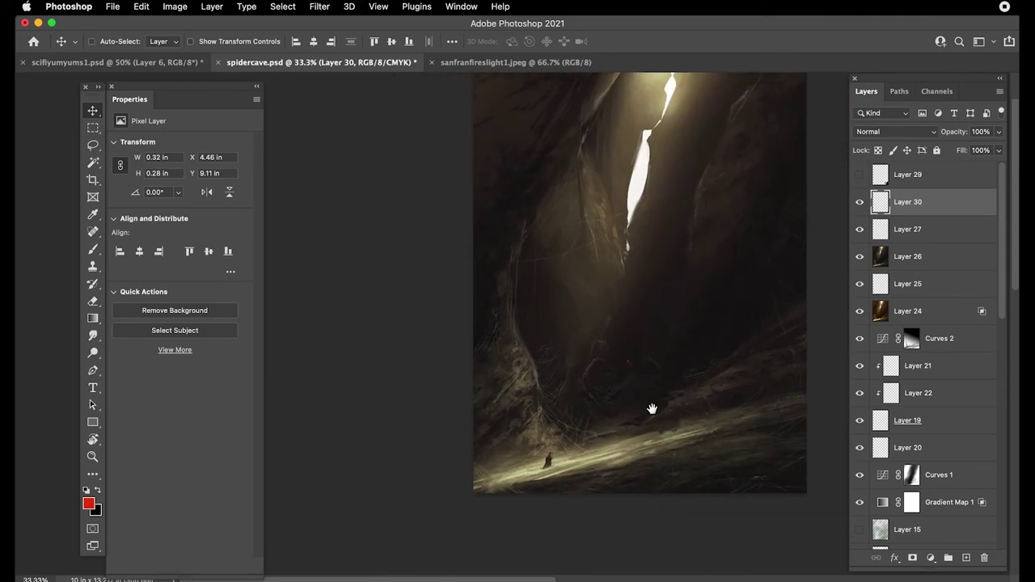
{"action": "left_click_drag", "start_coordinate": [657, 270], "coordinate": [641, 325]}
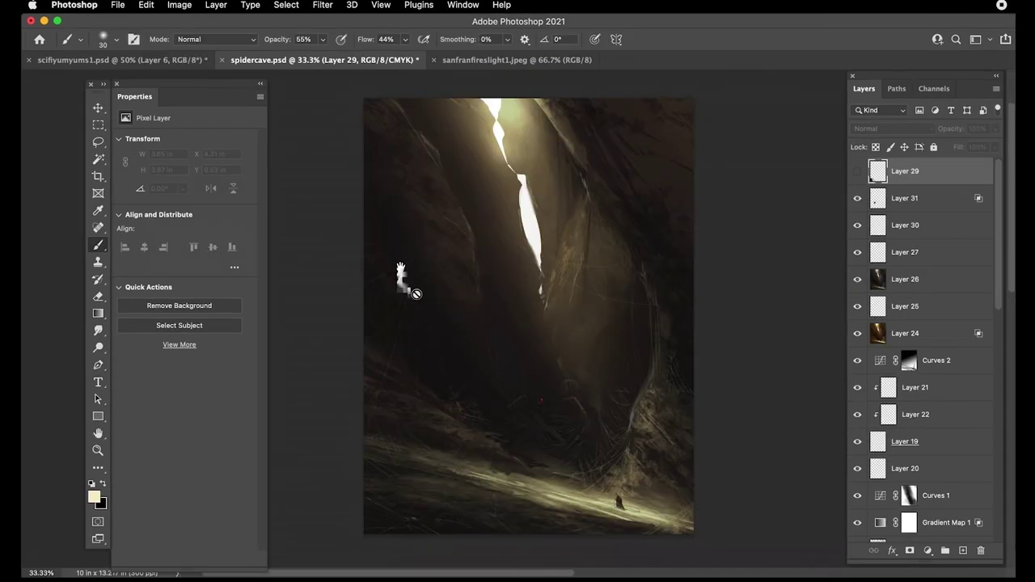
{"action": "left_click_drag", "start_coordinate": [433, 285], "coordinate": [446, 299]}
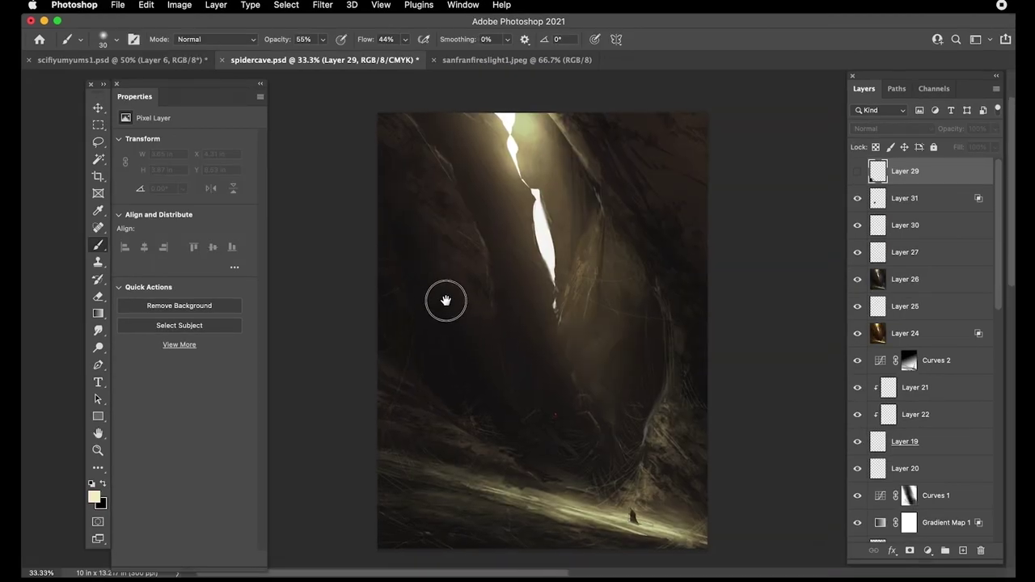
{"action": "key", "text": "super+plus"}
{"action": "left_click_drag", "start_coordinate": [596, 487], "coordinate": [527, 283]}
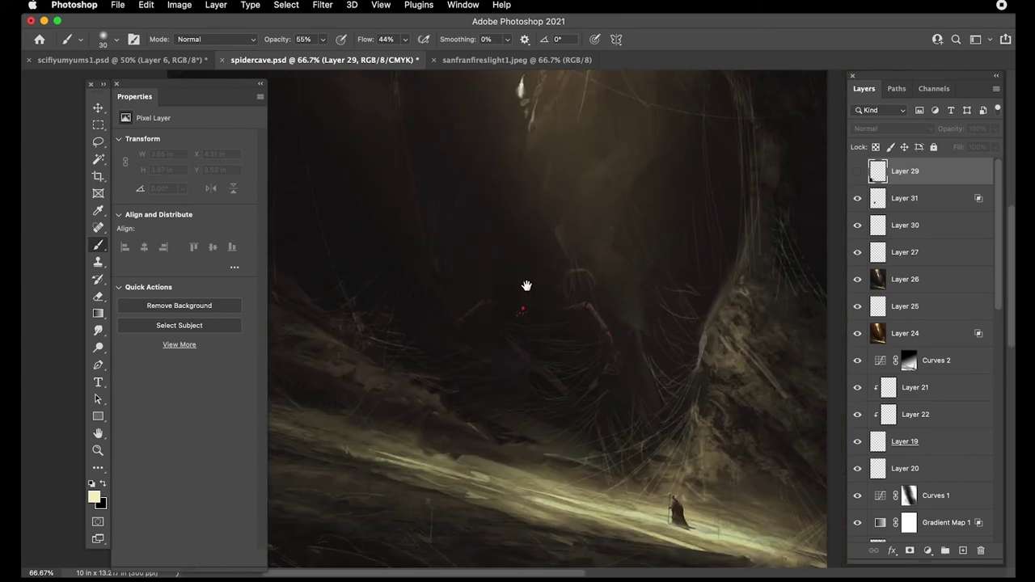
{"action": "key", "text": "super+plus"}
{"action": "left_click_drag", "start_coordinate": [607, 473], "coordinate": [546, 291]}
{"action": "key", "text": "super+plus"}
{"action": "left_click_drag", "start_coordinate": [584, 416], "coordinate": [323, 283]}
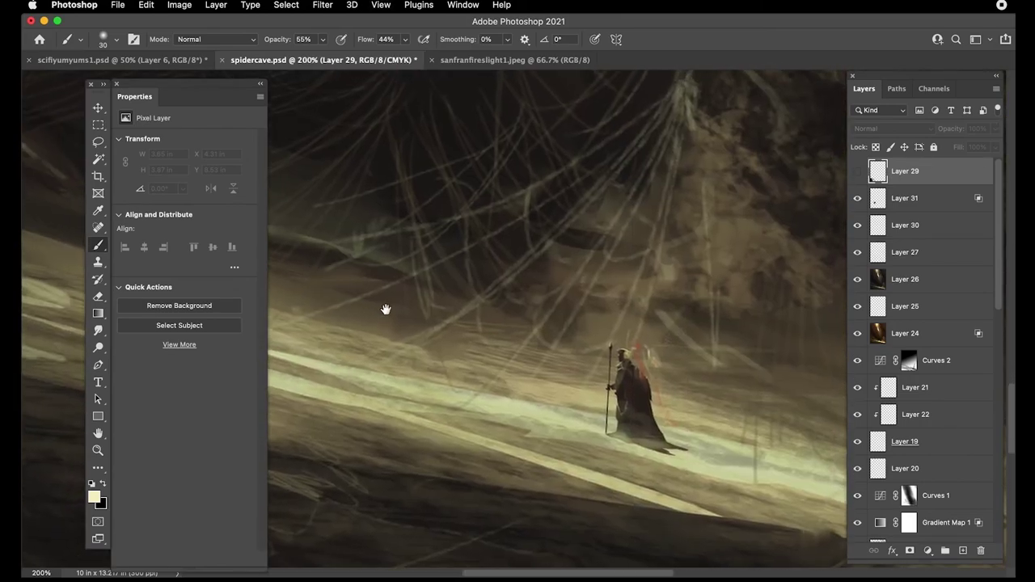
{"action": "left_click", "coordinate": [858, 224]}
{"action": "left_click", "coordinate": [857, 225]}
- Move Layer 30 down and left to about X 4.26 in, Y 8.63 in, aligning its red highlights with the figure's cloak
{"action": "left_click", "coordinate": [913, 226]}
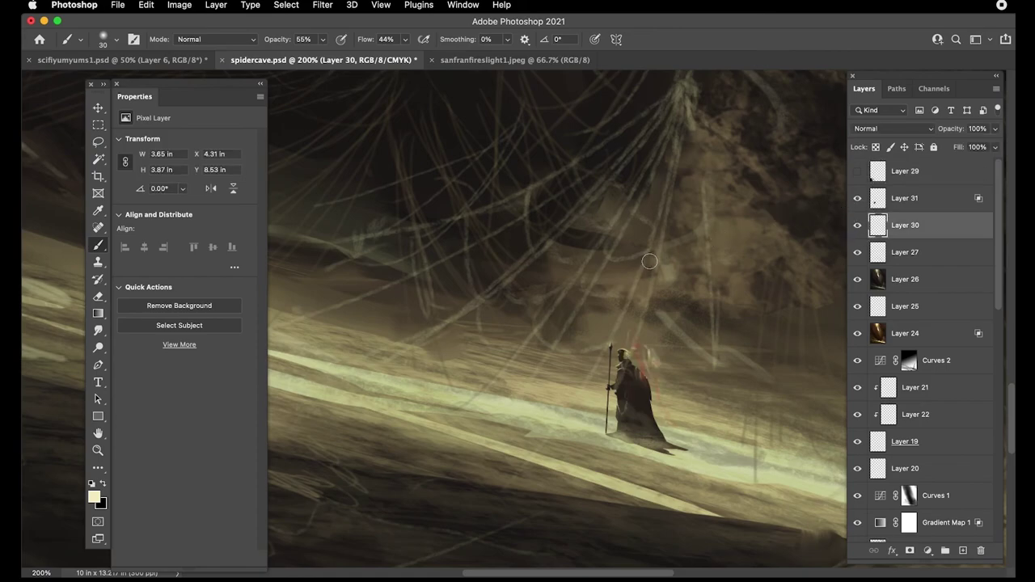
{"action": "key", "text": "v"}
{"action": "left_click_drag", "start_coordinate": [600, 253], "coordinate": [614, 276]}
{"action": "key", "text": "Down"}
{"action": "key", "text": "Left"}
{"action": "key", "text": "Left"}
{"action": "key", "text": "Down"}
{"action": "key", "text": "Left"}
{"action": "key", "text": "Down"}
{"action": "key", "text": "Down"}
{"action": "key", "text": "Left"}
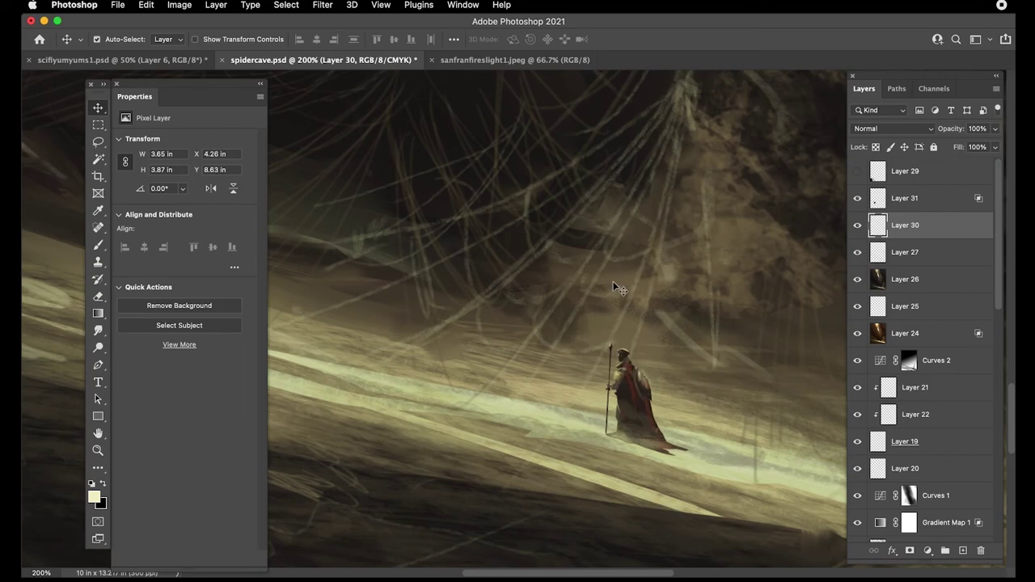
- Lasso the distant spider's red eye cluster, shift it slightly up and right between the legs, and clear the selection
{"action": "key", "text": "super+minus"}
{"action": "left_click_drag", "start_coordinate": [616, 354], "coordinate": [729, 552]}
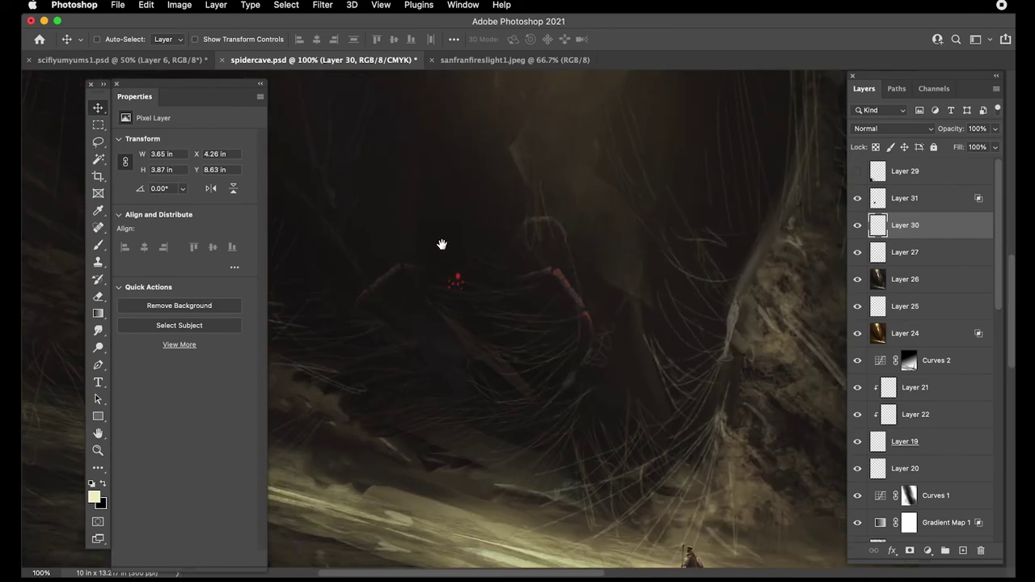
{"action": "key", "text": "l"}
{"action": "mouse_move", "coordinate": [446, 261]}
{"action": "left_mouse_down"}
{"action": "mouse_move", "coordinate": [462, 300]}
{"action": "mouse_move", "coordinate": [446, 261]}
{"action": "left_mouse_up"}
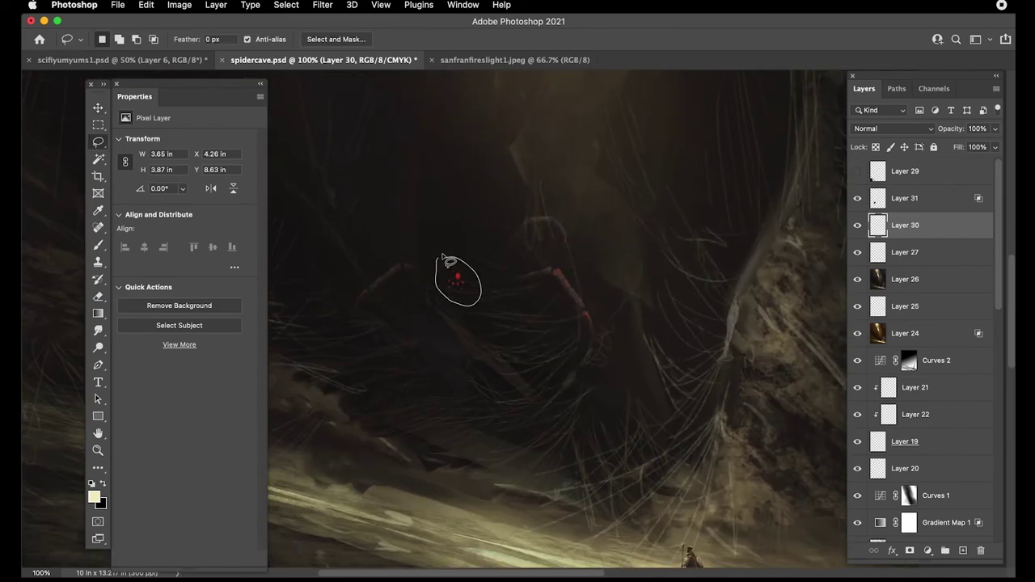
{"action": "key", "text": "v"}
{"action": "left_click_drag", "start_coordinate": [461, 300], "coordinate": [470, 298]}
{"action": "key", "text": "super+d"}
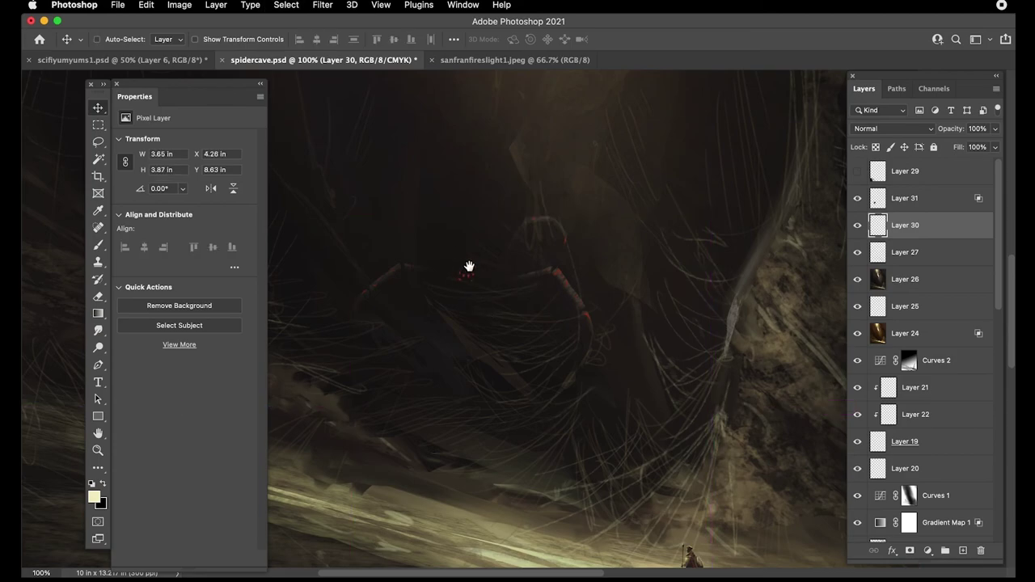
{"action": "key", "text": "l"}
{"action": "left_click_drag", "start_coordinate": [469, 273], "coordinate": [469, 266]}
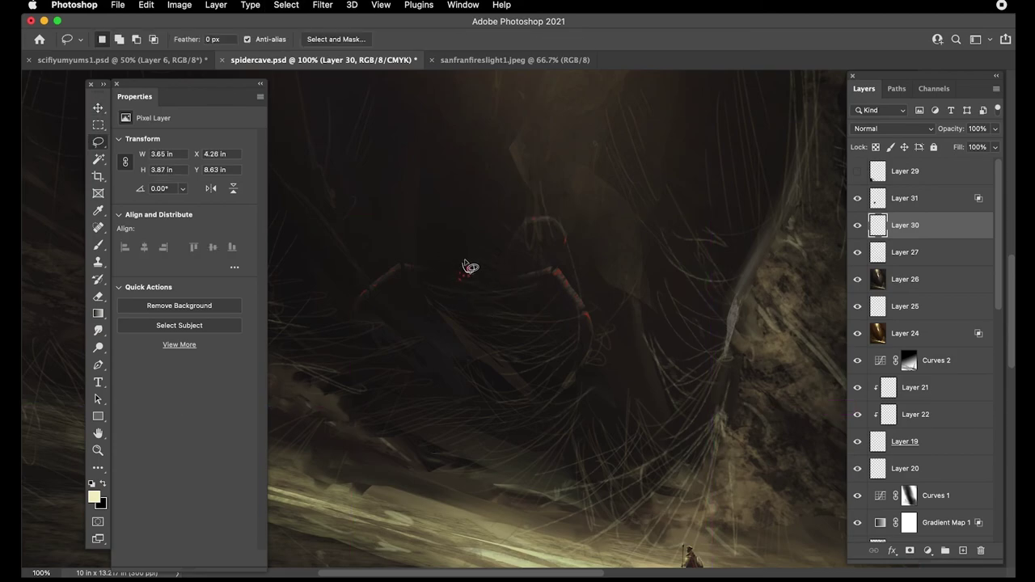
{"action": "key", "text": "super+d"}
{"action": "key", "text": "super+minus"}
{"action": "left_click_drag", "start_coordinate": [460, 241], "coordinate": [481, 259]}
{"action": "key", "text": "super+minus"}
{"action": "left_click_drag", "start_coordinate": [594, 411], "coordinate": [571, 348]}
- Sample dark red from the figure's cloak and paint small red and tan details on its shoulders with a 2 px brush
{"action": "key", "text": "super+plus"}
{"action": "left_click_drag", "start_coordinate": [626, 409], "coordinate": [491, 262]}
{"action": "key", "text": "super+plus"}
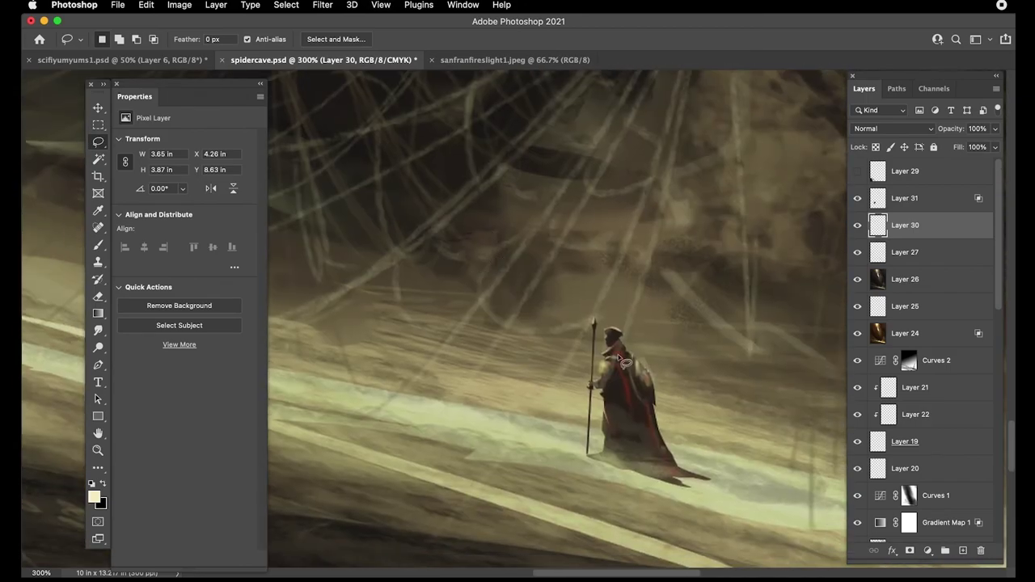
{"action": "key", "text": "i"}
{"action": "left_click", "coordinate": [630, 366]}
{"action": "key", "text": "b"}
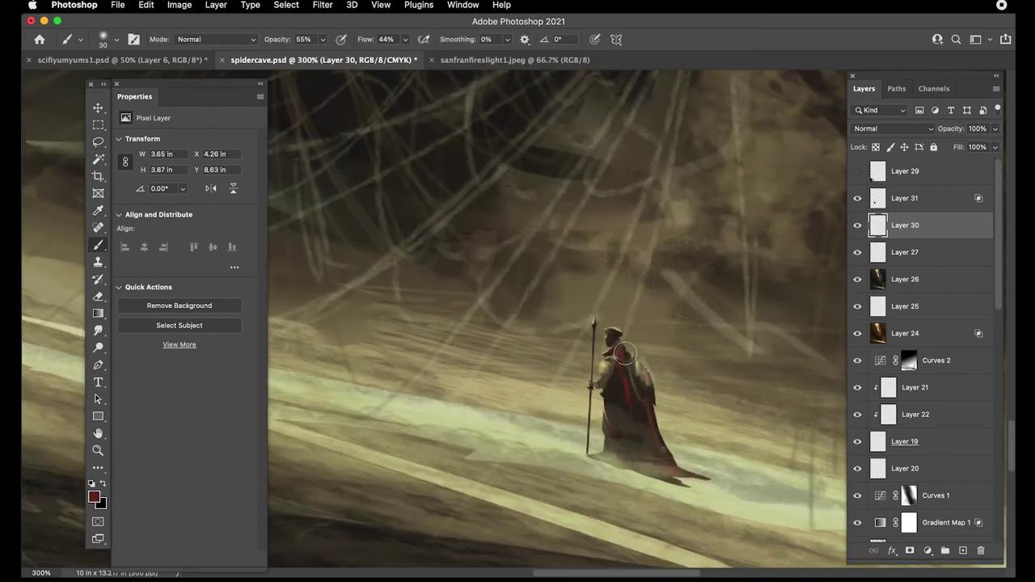
{"action": "key", "text": "bracketleft"}
{"action": "key", "text": "bracketleft"}
{"action": "left_click_drag", "start_coordinate": [667, 358], "coordinate": [625, 349]}
{"action": "key", "text": "super+minus"}
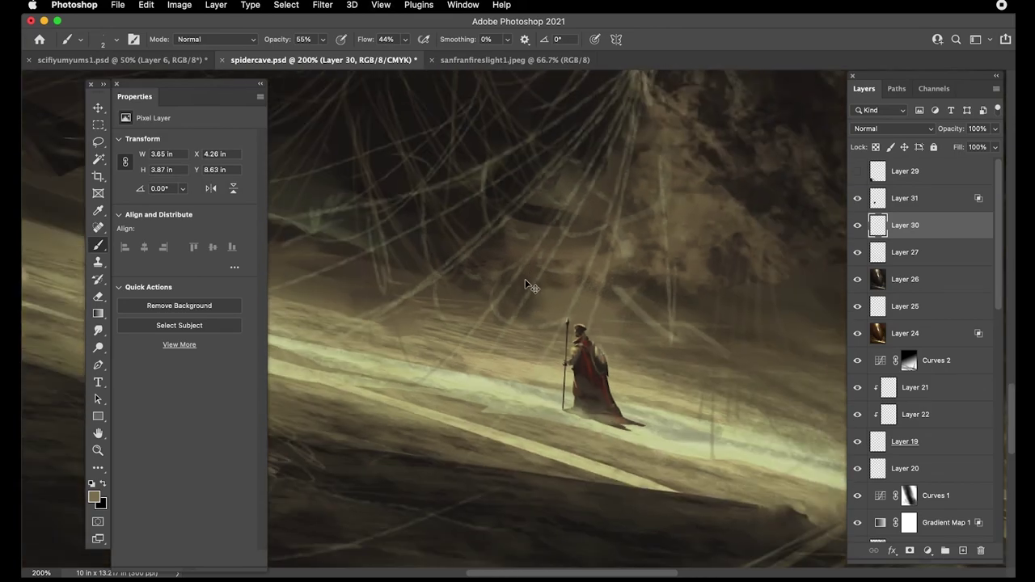
{"action": "key", "text": "super+minus"}
{"action": "scroll", "coordinate": [545, 358], "scroll_direction": "up", "scroll_amount": 3}
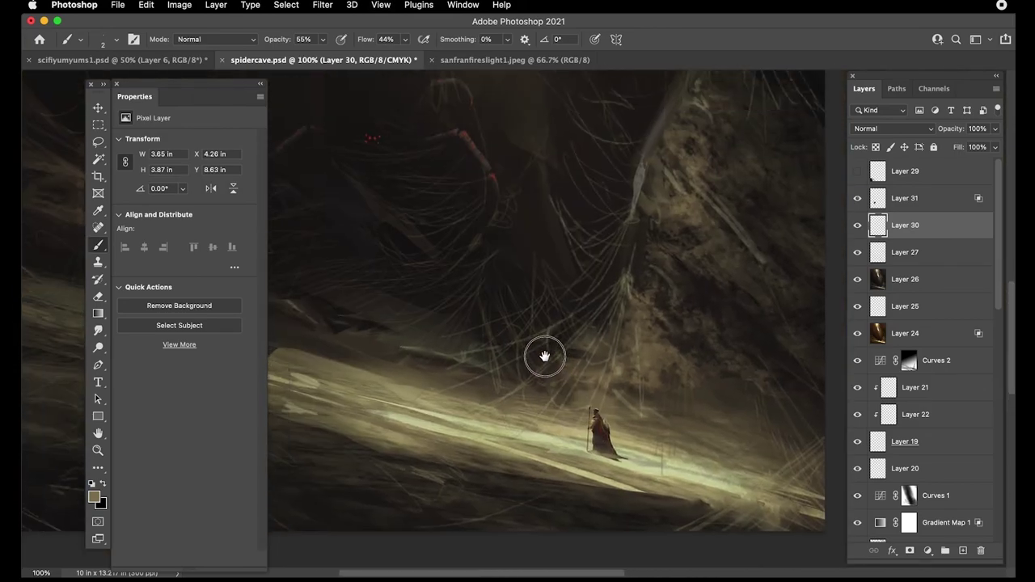
{"action": "scroll", "coordinate": [541, 339], "scroll_direction": "down", "scroll_amount": 3}
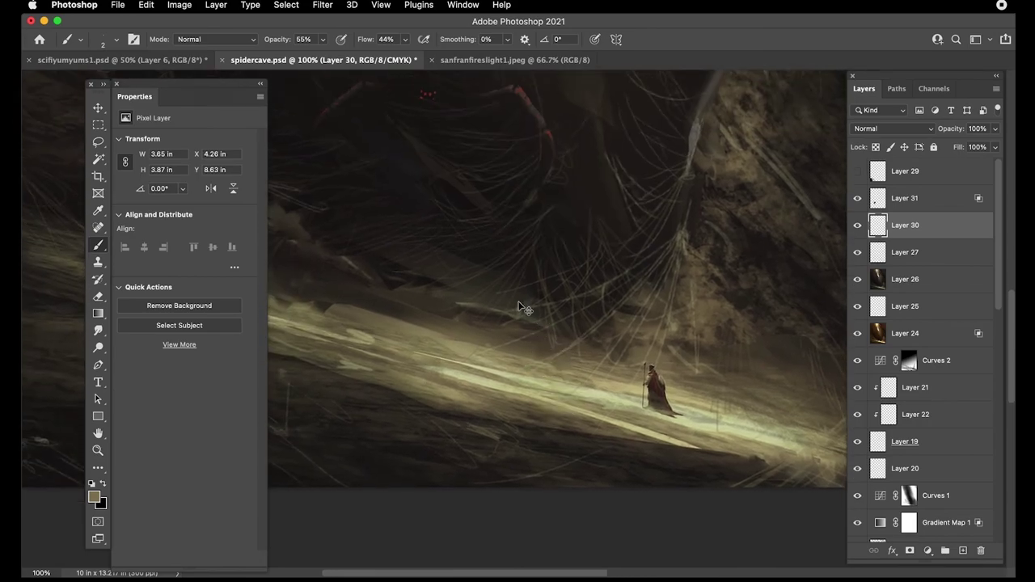
- Add a Curves adjustment above Layer 29, pulling the midtones down to about input 139, output 100 and adding a slight shadow lift
{"action": "key", "text": "super+0"}
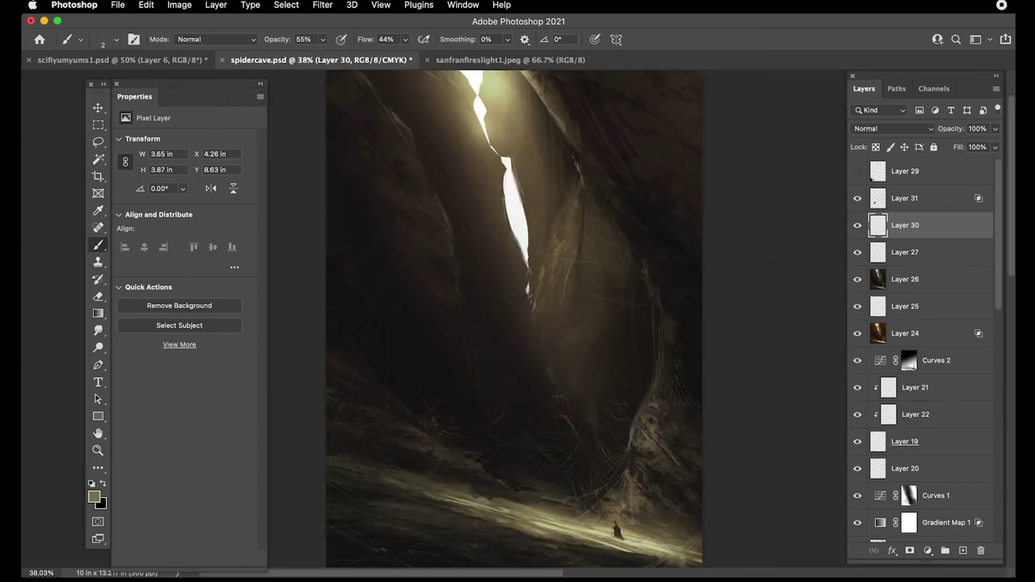
{"action": "left_click", "coordinate": [962, 177]}
{"action": "left_click", "coordinate": [928, 551]}
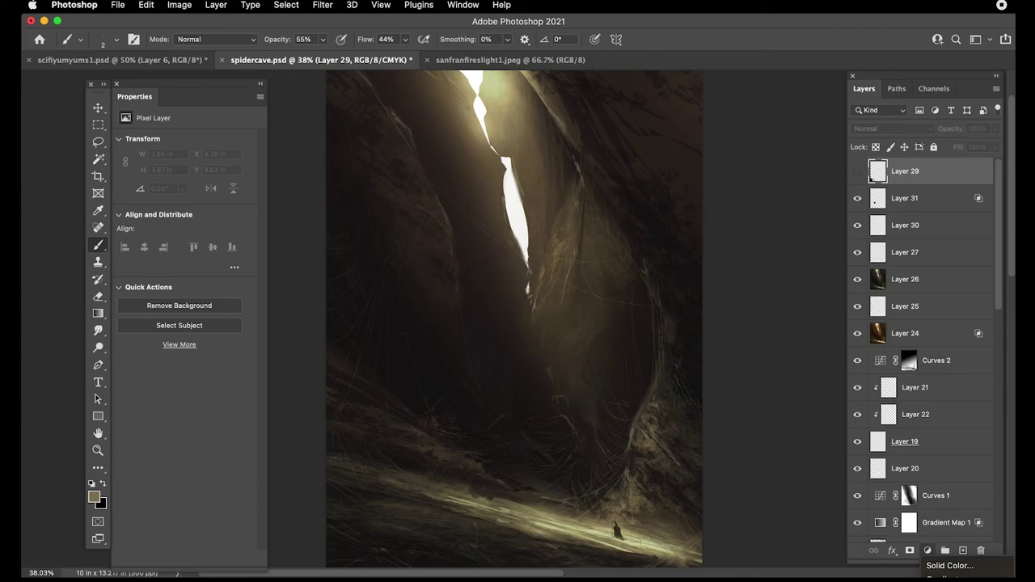
{"action": "left_click", "coordinate": [942, 579]}
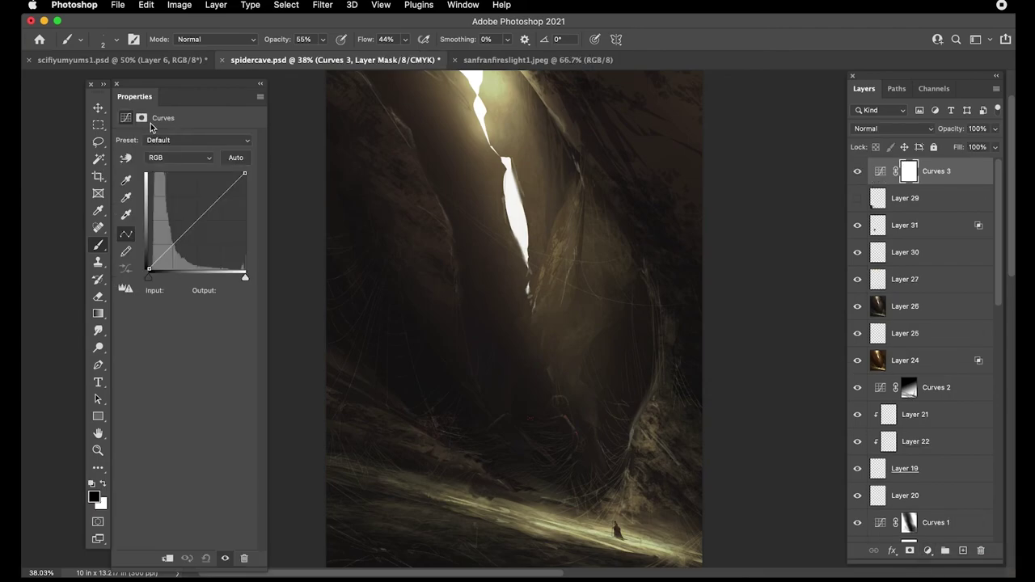
{"action": "left_click_drag", "start_coordinate": [200, 226], "coordinate": [200, 232]}
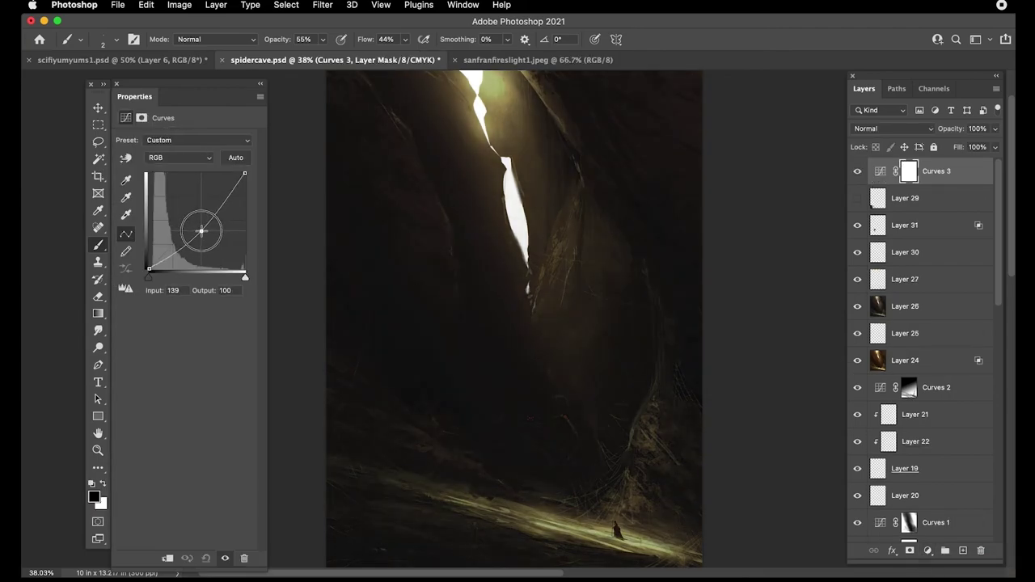
{"action": "left_click_drag", "start_coordinate": [169, 258], "coordinate": [167, 253]}
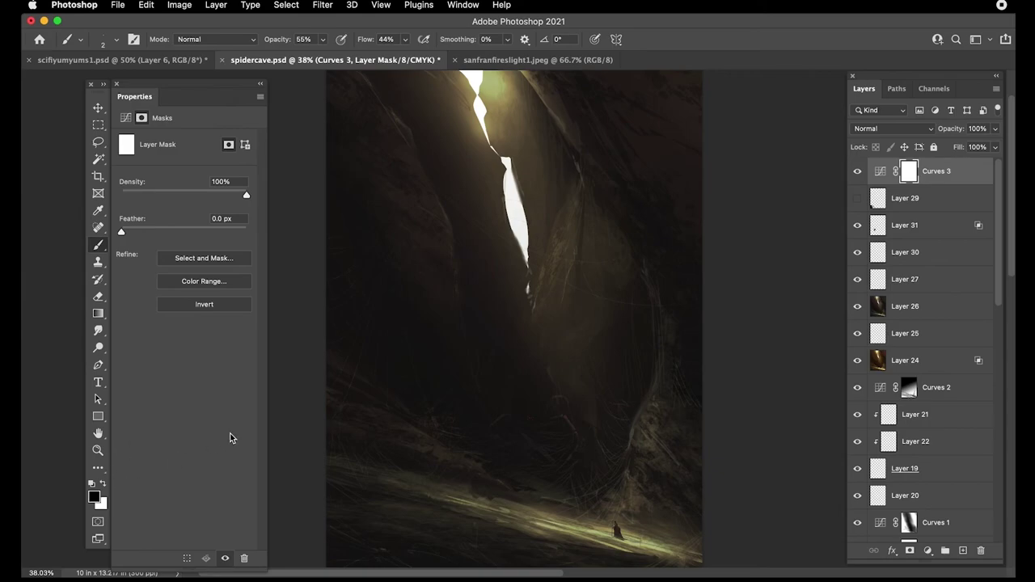
- Paint black on the Curves 3 mask with a large soft brush around 800 px over the bright opening and upper light shaft
{"action": "key", "text": "c"}
{"action": "key", "text": "x"}
{"action": "key", "text": "v"}
{"action": "key", "text": "b"}
{"action": "key", "text": "x"}
{"action": "key", "text": "bracketright"}
{"action": "key", "text": "bracketright"}
{"action": "key", "text": "bracketright"}
{"action": "key", "text": "bracketright"}
{"action": "left_click_drag", "start_coordinate": [528, 213], "coordinate": [530, 247]}
{"action": "key", "text": "bracketleft"}
{"action": "key", "text": "bracketleft"}
{"action": "key", "text": "bracketleft"}
{"action": "key", "text": "bracketleft"}
{"action": "key", "text": "bracketleft"}
{"action": "key", "text": "bracketleft"}
{"action": "key", "text": "bracketleft"}
{"action": "key", "text": "bracketleft"}
{"action": "key", "text": "bracketleft"}
{"action": "key", "text": "bracketleft"}
{"action": "key", "text": "bracketleft"}
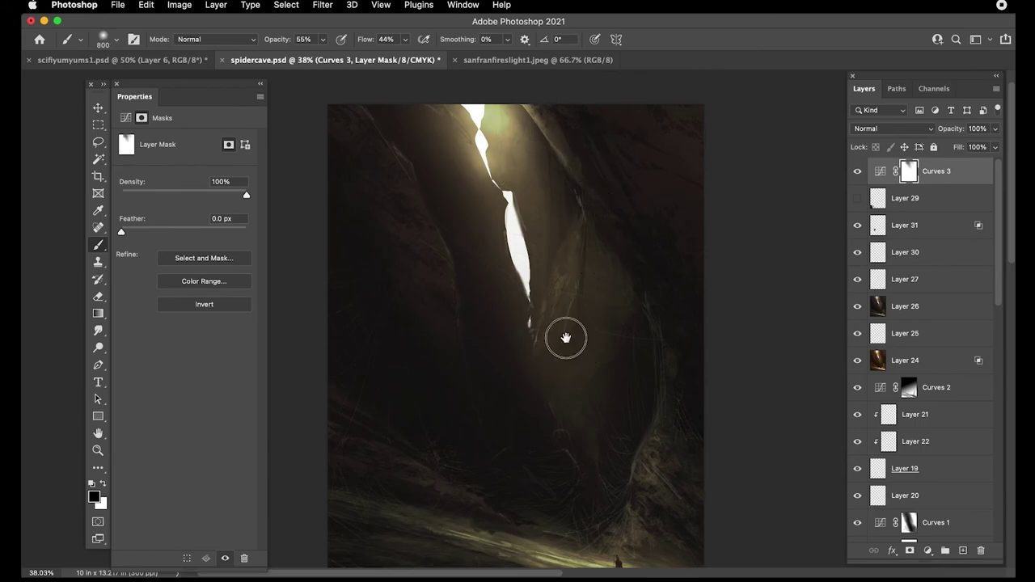
- Paint out the Curves 3 darkening along the light band on the ground with a soft brush of about 46 to 80 px
{"action": "scroll", "coordinate": [566, 340], "scroll_direction": "down", "scroll_amount": 2}
{"action": "key", "text": "bracketleft"}
{"action": "key", "text": "bracketleft"}
{"action": "key", "text": "bracketleft"}
{"action": "key", "text": "bracketleft"}
{"action": "key", "text": "bracketleft"}
{"action": "key", "text": "bracketleft"}
{"action": "key", "text": "bracketleft"}
{"action": "scroll", "coordinate": [589, 458], "scroll_direction": "down", "scroll_amount": 2}
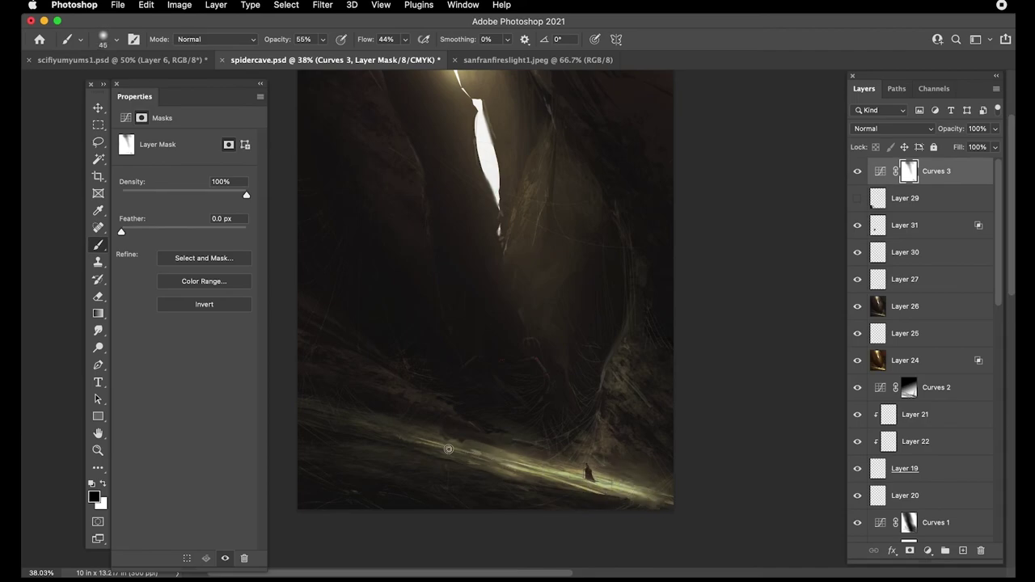
{"action": "key", "text": "bracketright"}
{"action": "key", "text": "bracketright"}
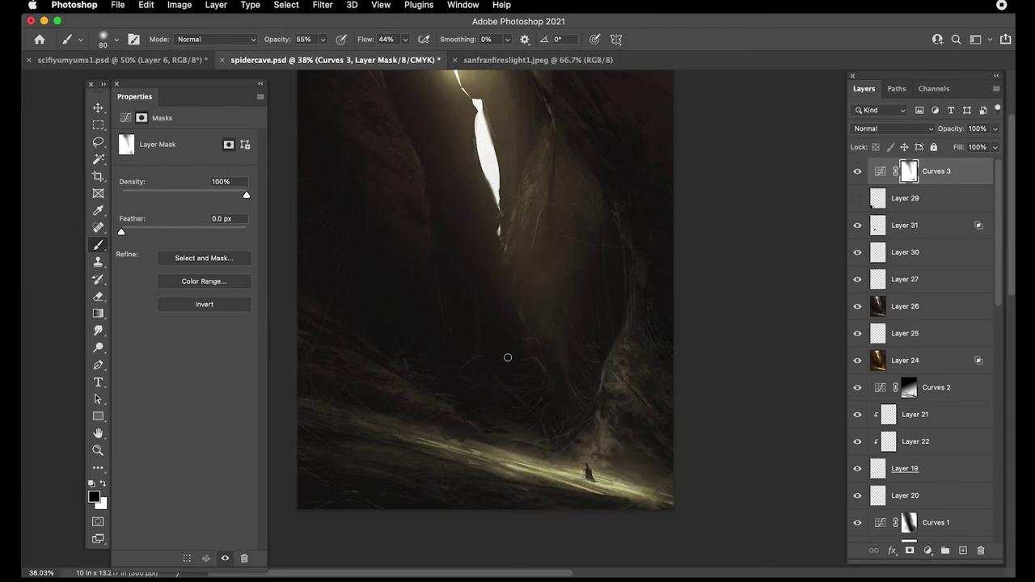
- Mask the Curves 3 darkening softly around the distant spider and the left side of the ground with a brush around 300 px
{"action": "key", "text": "bracketright"}
{"action": "key", "text": "bracketright"}
{"action": "key", "text": "bracketright"}
{"action": "key", "text": "bracketright"}
{"action": "key", "text": "bracketright"}
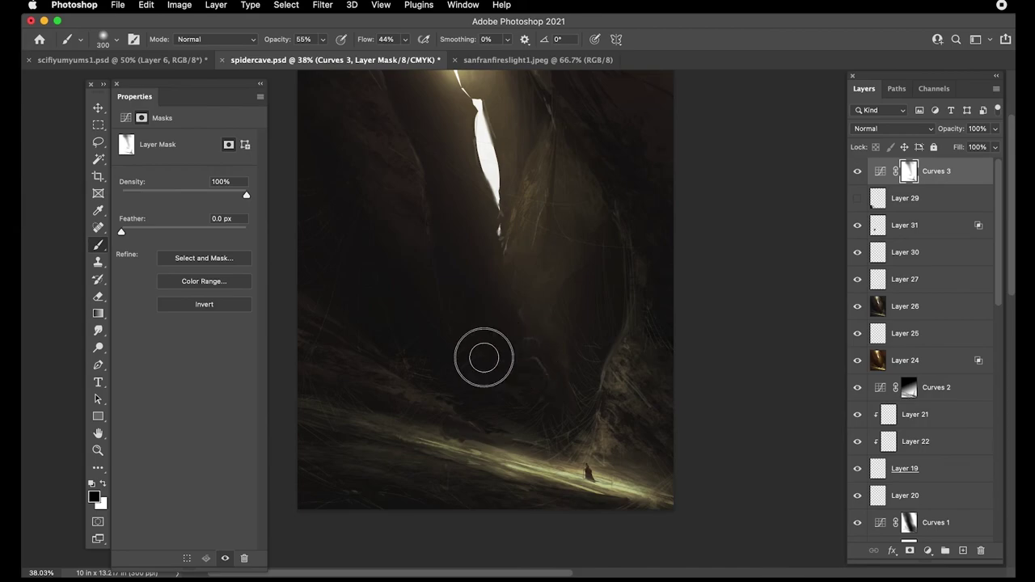
{"action": "key", "text": "bracketleft"}
{"action": "key", "text": "bracketright"}
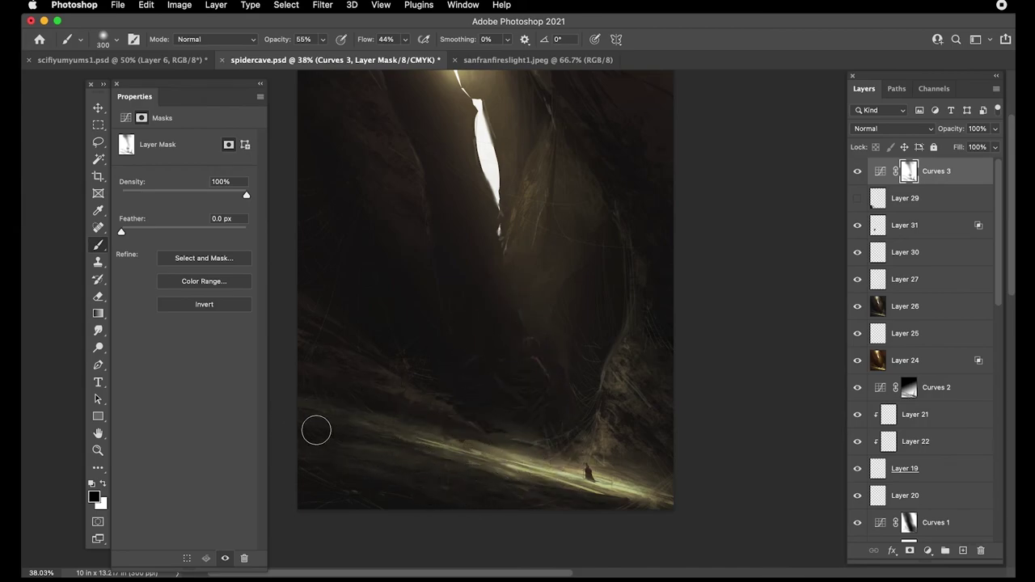
{"action": "key", "text": "bracketright"}
{"action": "key", "text": "bracketright"}
{"action": "key", "text": "bracketleft"}
{"action": "key", "text": "bracketleft"}
{"action": "key", "text": "bracketleft"}
{"action": "key", "text": "bracketleft"}
- Enlarge the black brush from 400 px and brighten the upper light shaft and the rock face beside it on the Curves 3 mask
{"action": "left_click_drag", "start_coordinate": [464, 365], "coordinate": [494, 452]}
{"action": "key", "text": "bracketright"}
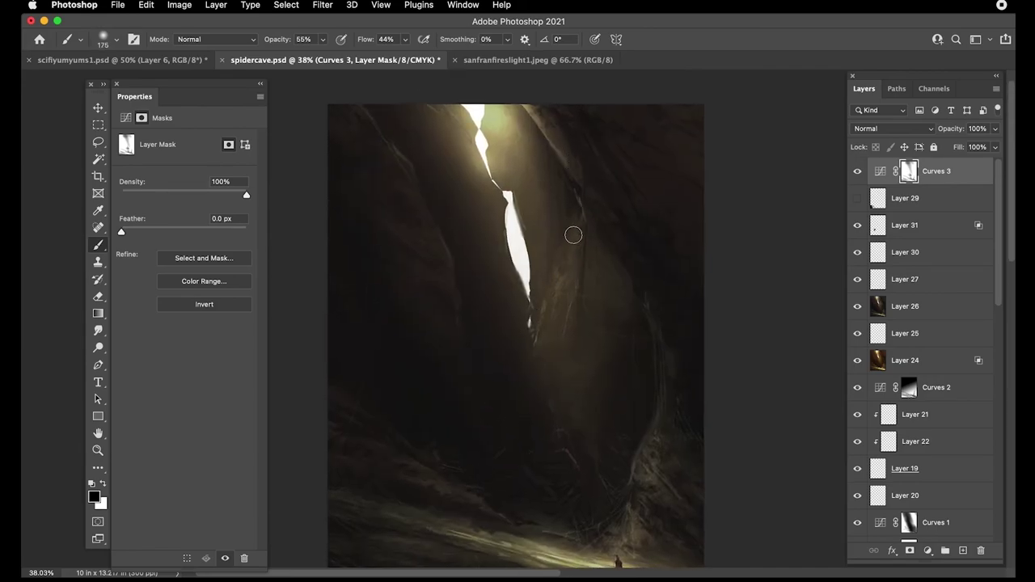
{"action": "key", "text": "bracketright"}
{"action": "key", "text": "bracketright"}
{"action": "key", "text": "bracketright"}
{"action": "key", "text": "bracketright"}
{"action": "key", "text": "bracketright"}
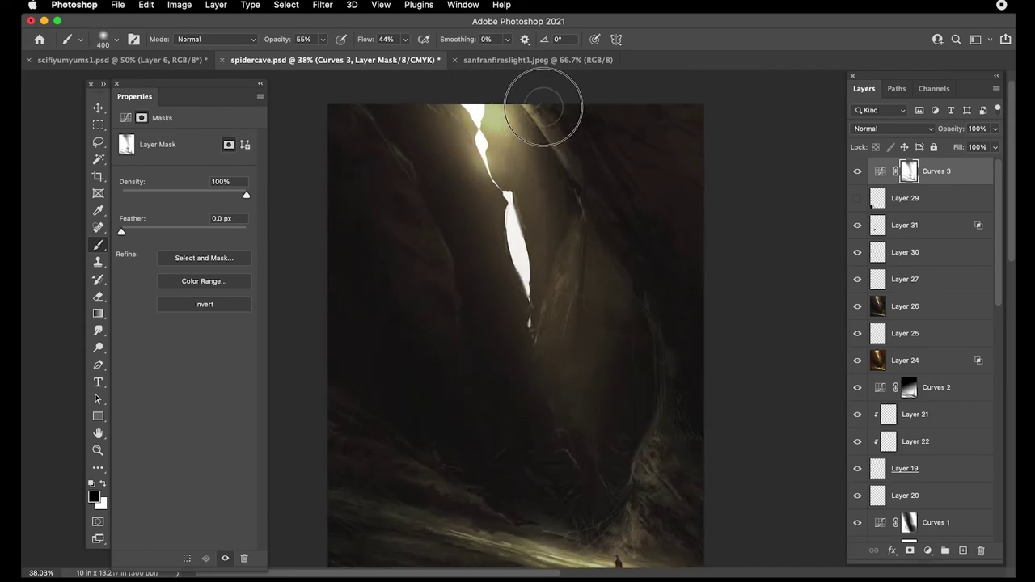
{"action": "left_click_drag", "start_coordinate": [595, 378], "coordinate": [565, 259]}
{"action": "key", "text": "super+minus"}
{"action": "key", "text": "bracketright"}
{"action": "left_click_drag", "start_coordinate": [536, 194], "coordinate": [552, 262]}
{"action": "key", "text": "bracketright"}
{"action": "key", "text": "bracketright"}
{"action": "key", "text": "bracketright"}
{"action": "left_click_drag", "start_coordinate": [507, 120], "coordinate": [596, 435]}
{"action": "left_click_drag", "start_coordinate": [552, 308], "coordinate": [625, 482]}
- Mask the darkening over the lower-right rock above the cloaked figure, reducing the soft brush from 600 to 200 px
{"action": "key", "text": "bracketleft"}
{"action": "key", "text": "bracketleft"}
{"action": "key", "text": "bracketleft"}
{"action": "key", "text": "bracketleft"}
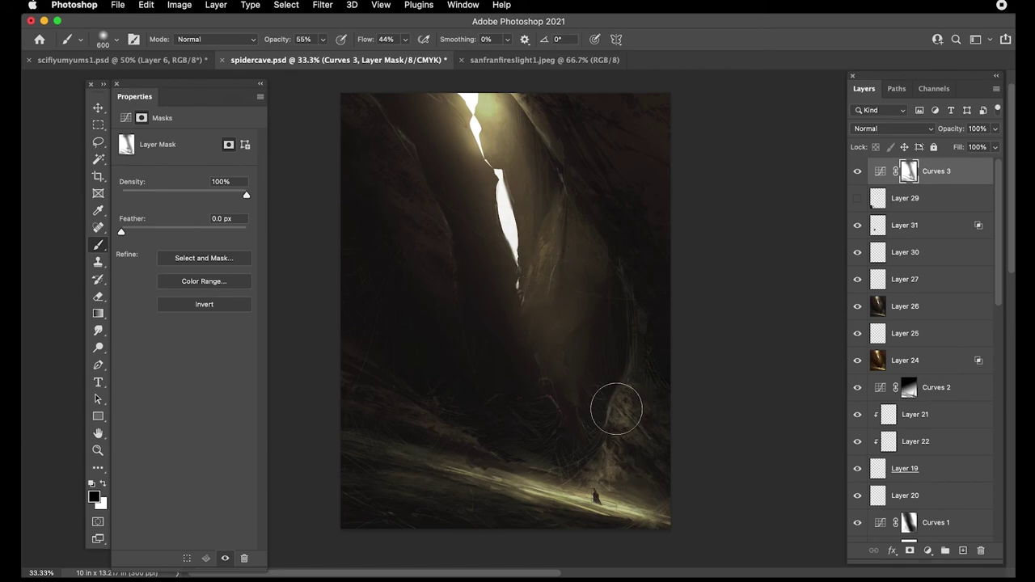
{"action": "key", "text": "bracketleft"}
{"action": "key", "text": "bracketleft"}
{"action": "key", "text": "bracketleft"}
- Hide the panels, set the canvas surround to black, and view the whole painting slightly enlarged
{"action": "key", "text": "Tab"}
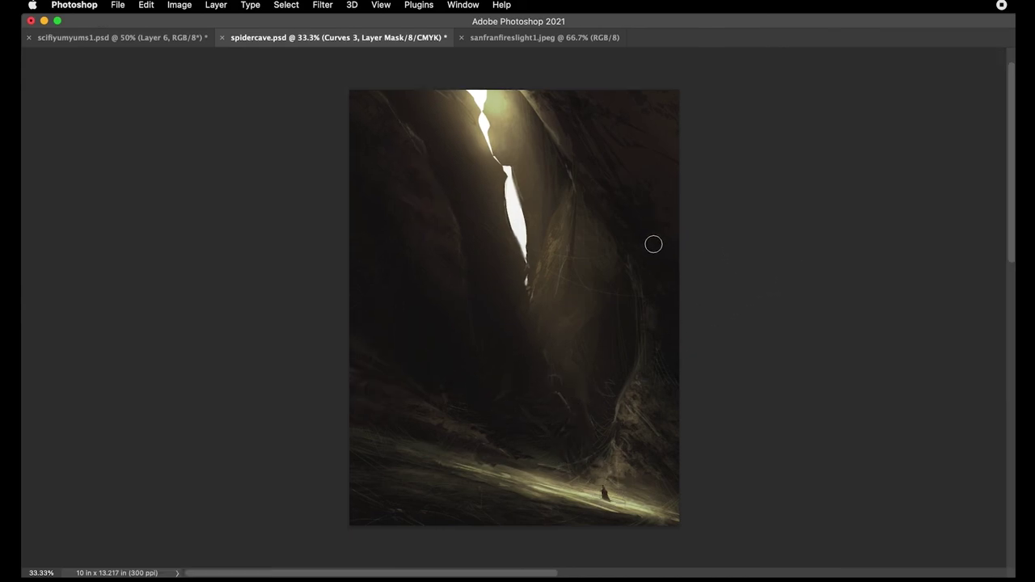
{"action": "right_click", "coordinate": [727, 327]}
{"action": "left_click", "coordinate": [748, 346]}
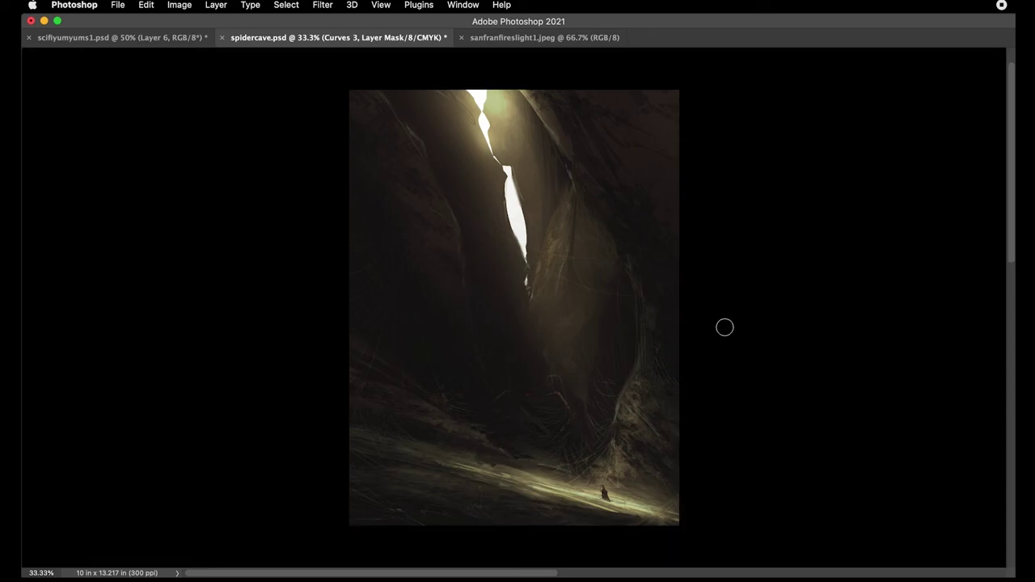
{"action": "scroll", "coordinate": [701, 304], "scroll_direction": "up", "scroll_amount": 2}
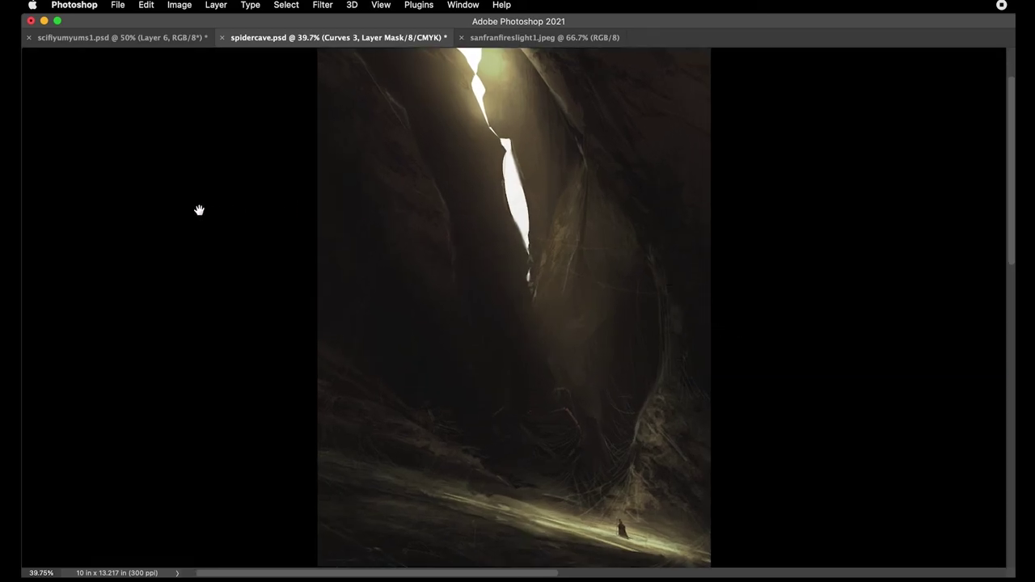
- Restore the panels and deepen the Curves 3 midtones to input 137, output 86, with the shadow point removed
{"action": "key", "text": "Tab"}
{"action": "left_click", "coordinate": [880, 171]}
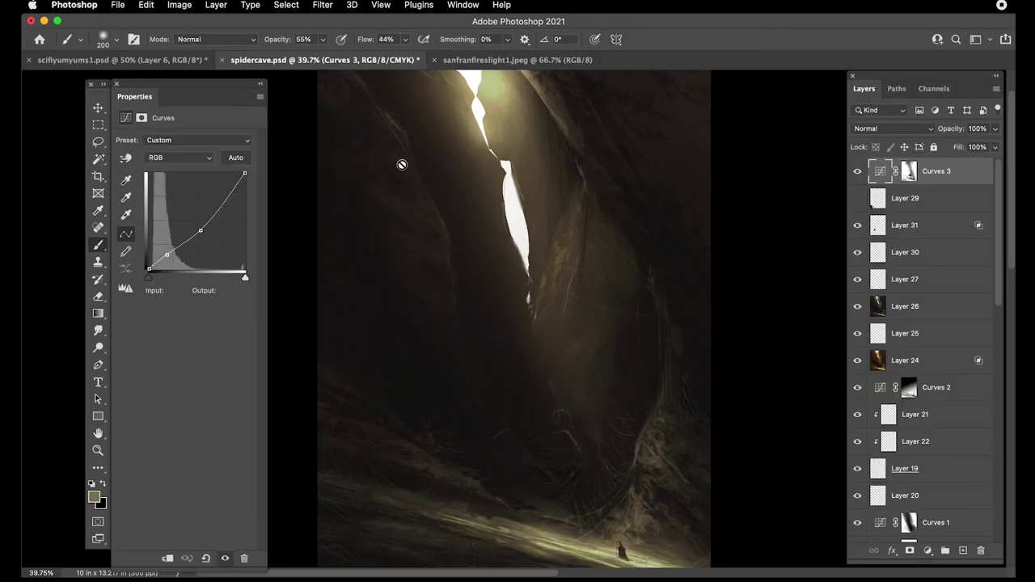
{"action": "mouse_move", "coordinate": [203, 232]}
{"action": "left_mouse_down"}
{"action": "mouse_move", "coordinate": [166, 257]}
{"action": "mouse_move", "coordinate": [200, 236]}
{"action": "left_mouse_up"}
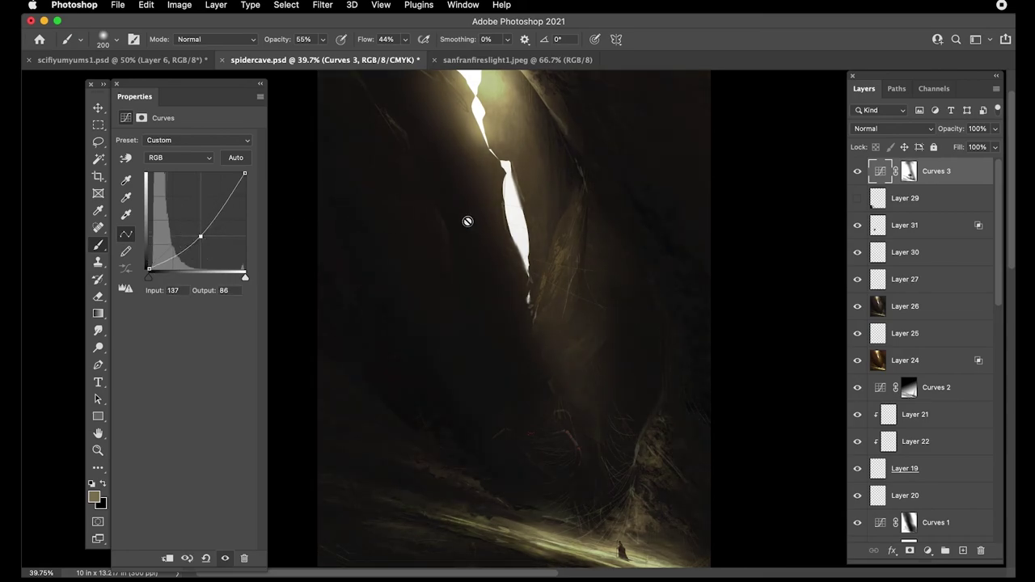
- Paint black on the Curves 3 mask with 100 to 500 px brushes to bring back light in the shaft, spider area and ground
{"action": "left_click", "coordinate": [910, 170]}
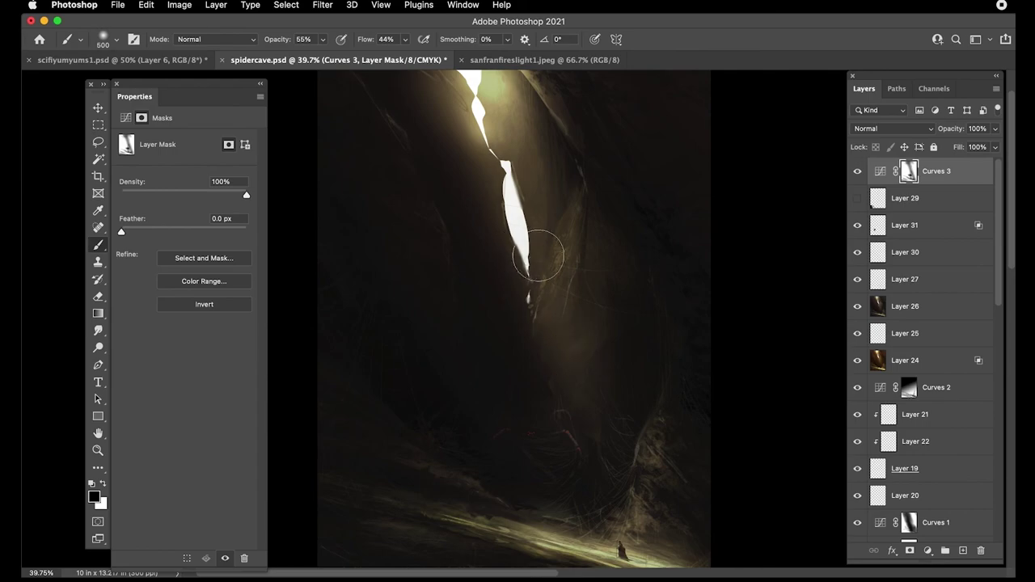
{"action": "scroll", "coordinate": [573, 385], "scroll_direction": "down", "scroll_amount": 5}
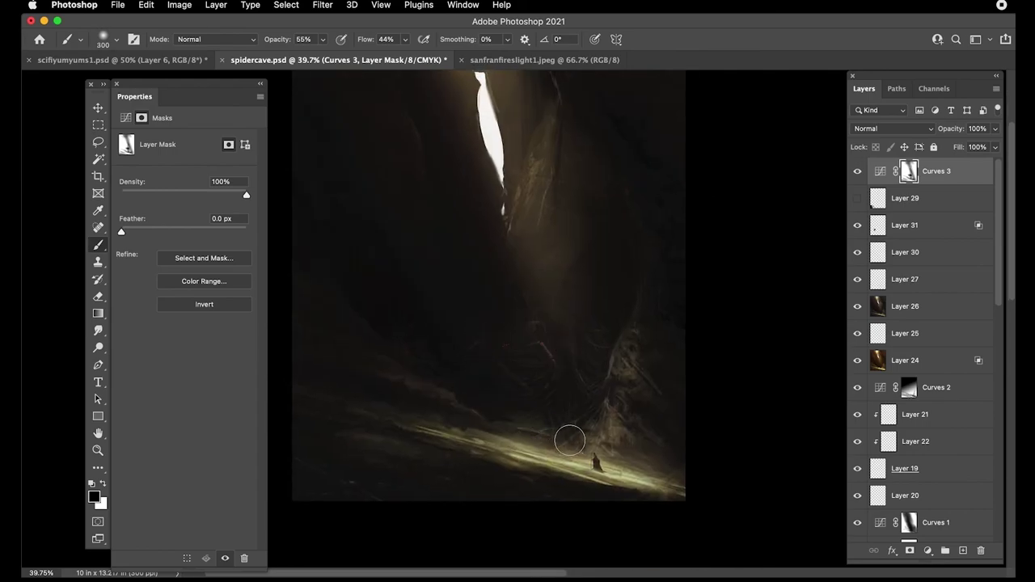
{"action": "key", "text": "bracketleft"}
{"action": "scroll", "coordinate": [450, 402], "scroll_direction": "down", "scroll_amount": 3}
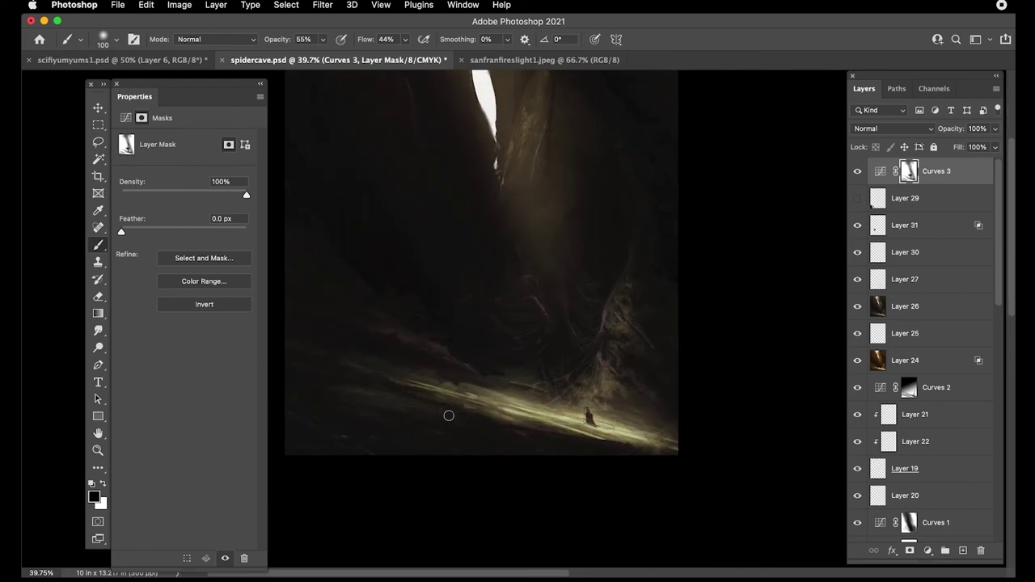
{"action": "key", "text": "bracketright"}
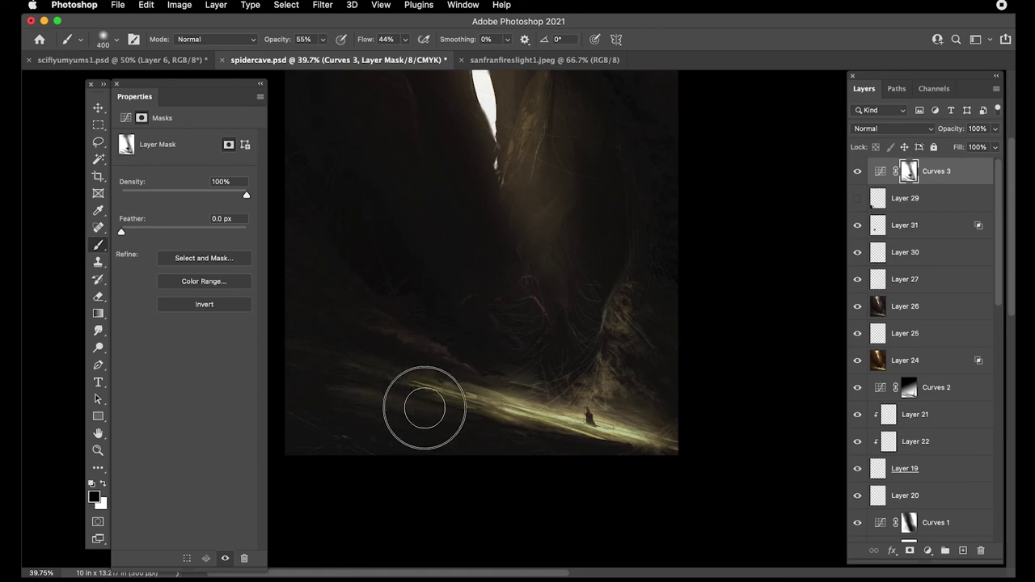
{"action": "key", "text": "bracketleft"}
{"action": "key", "text": "bracketleft"}
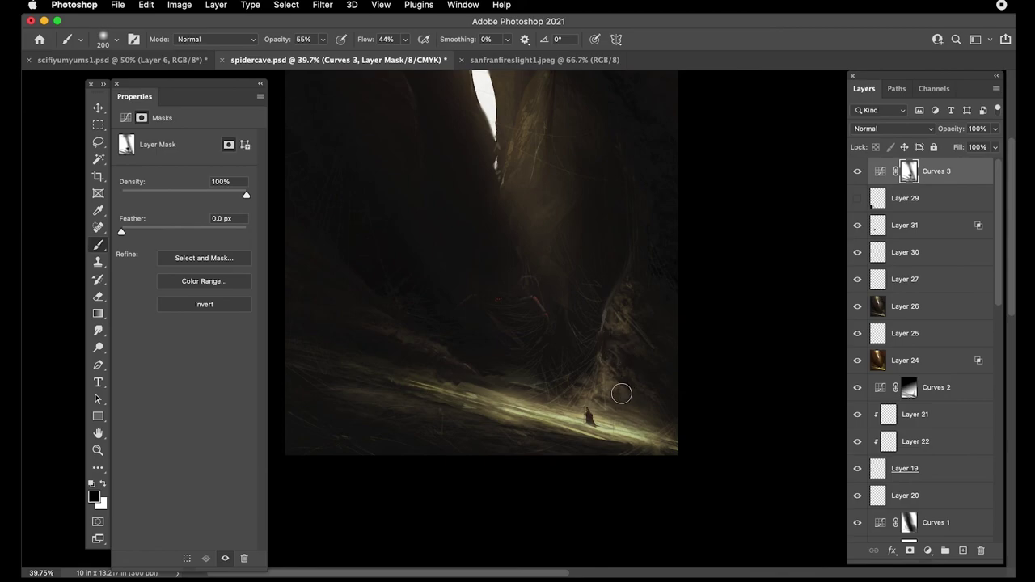
- Refine the Curves 3 mask along the lit ground near the cloaked figure with a smaller soft brush around 100 px
{"action": "key", "text": "bracketleft"}
{"action": "key", "text": "bracketleft"}
{"action": "key", "text": "bracketleft"}
{"action": "key", "text": "bracketleft"}
{"action": "key", "text": "bracketleft"}
{"action": "key", "text": "bracketleft"}
{"action": "left_click_drag", "start_coordinate": [365, 301], "coordinate": [482, 414]}
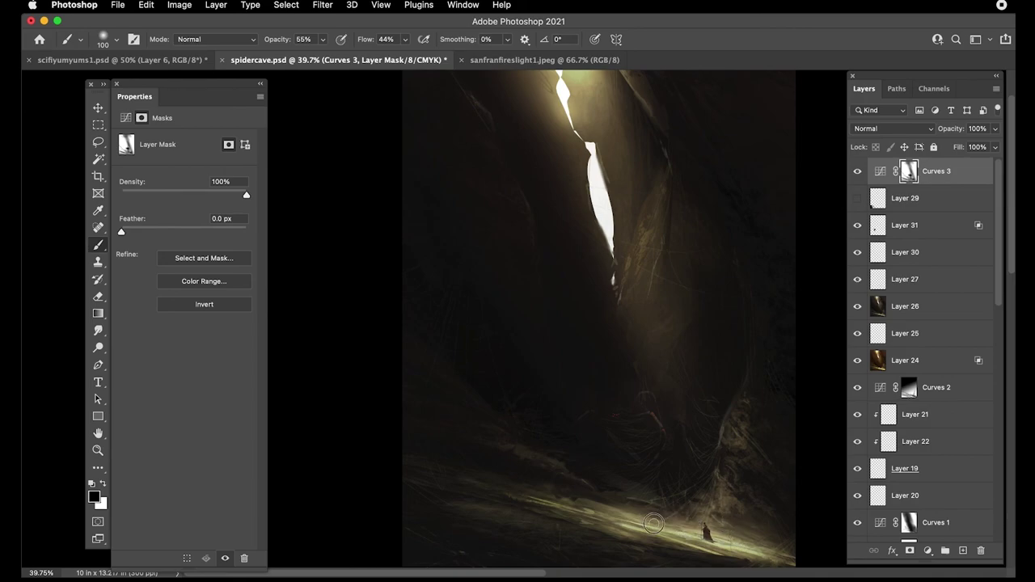
- Lighten the upper light shaft and adjoining rock on the Curves 3 mask with soft brushes of about 300 to 500 px
{"action": "left_click_drag", "start_coordinate": [630, 204], "coordinate": [638, 300]}
{"action": "key", "text": "bracketleft"}
{"action": "key", "text": "bracketleft"}
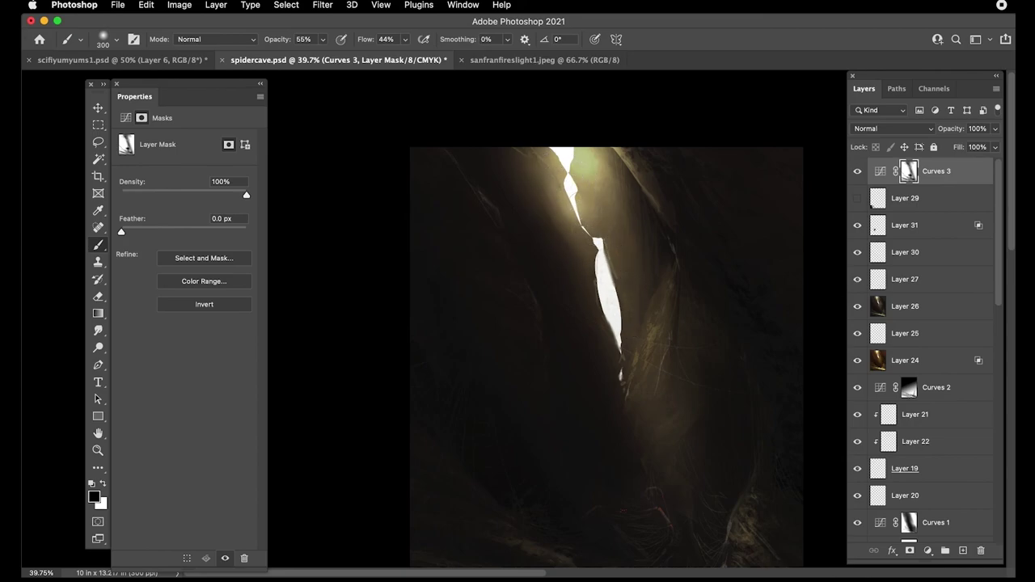
{"action": "key", "text": "super+minus"}
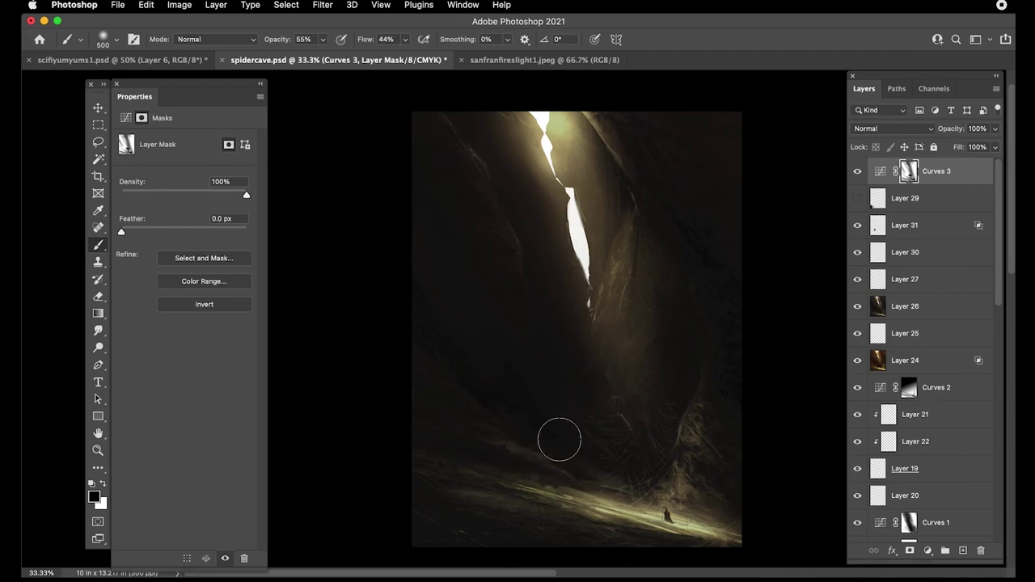
- Lighten the lower-left rocks and the right cave wall on the Curves 3 mask with black brushes of 700 to 800 px
{"action": "key", "text": "bracketleft"}
{"action": "key", "text": "bracketleft"}
{"action": "key", "text": "bracketleft"}
{"action": "key", "text": "bracketright"}
{"action": "key", "text": "bracketright"}
{"action": "key", "text": "bracketright"}
{"action": "key", "text": "bracketright"}
{"action": "key", "text": "bracketright"}
{"action": "key", "text": "bracketright"}
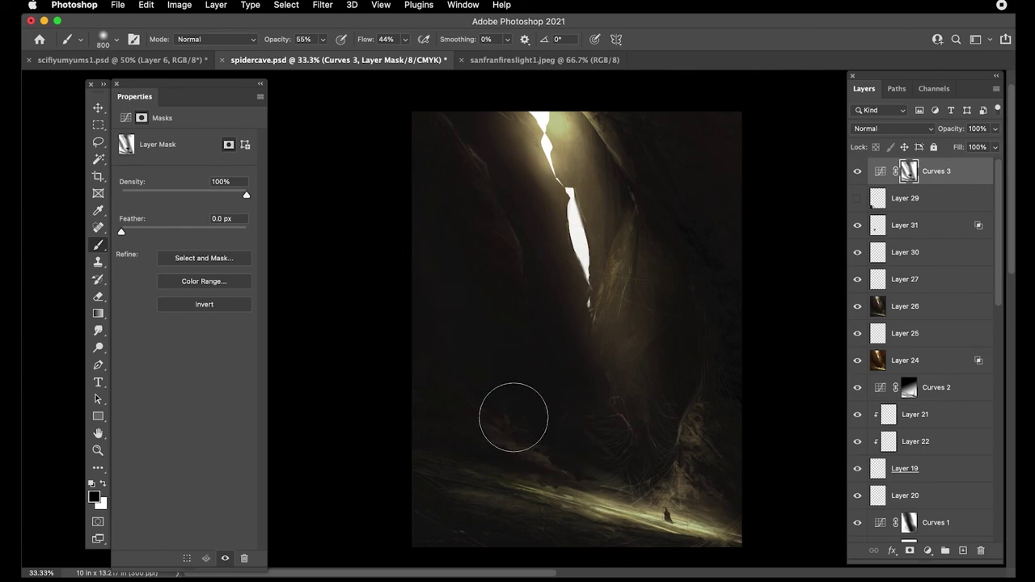
{"action": "key", "text": "bracketleft"}
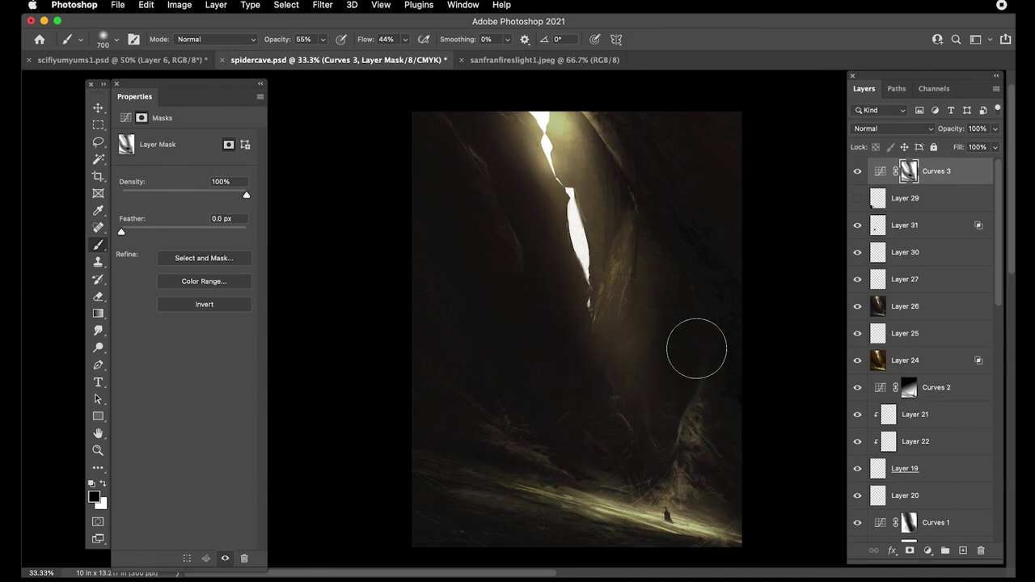
{"action": "key", "text": "bracketleft"}
- Paint white on the Curves 3 mask with a 400 px brush to darken the lower-left rocks again
{"action": "key", "text": "x"}
{"action": "key", "text": "bracketright"}
{"action": "left_click_drag", "start_coordinate": [485, 409], "coordinate": [496, 444]}
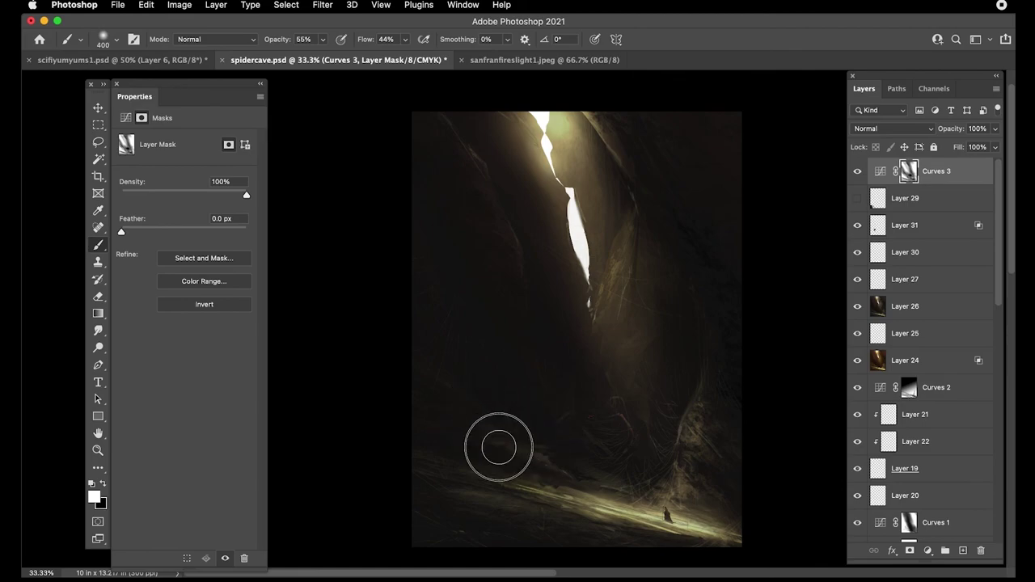
{"action": "key", "text": "bracketleft"}
{"action": "key", "text": "bracketleft"}
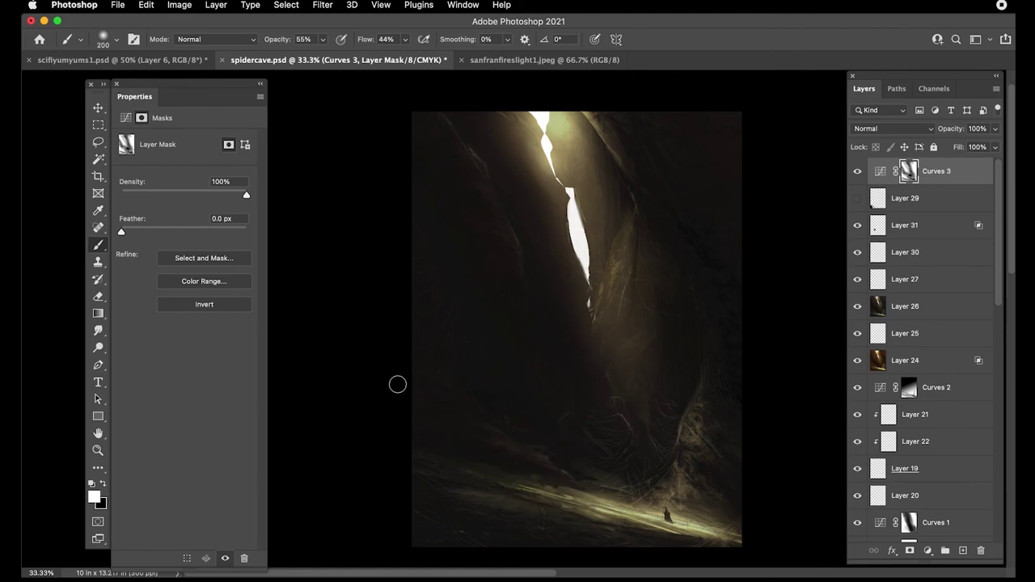
{"action": "key", "text": "z"}
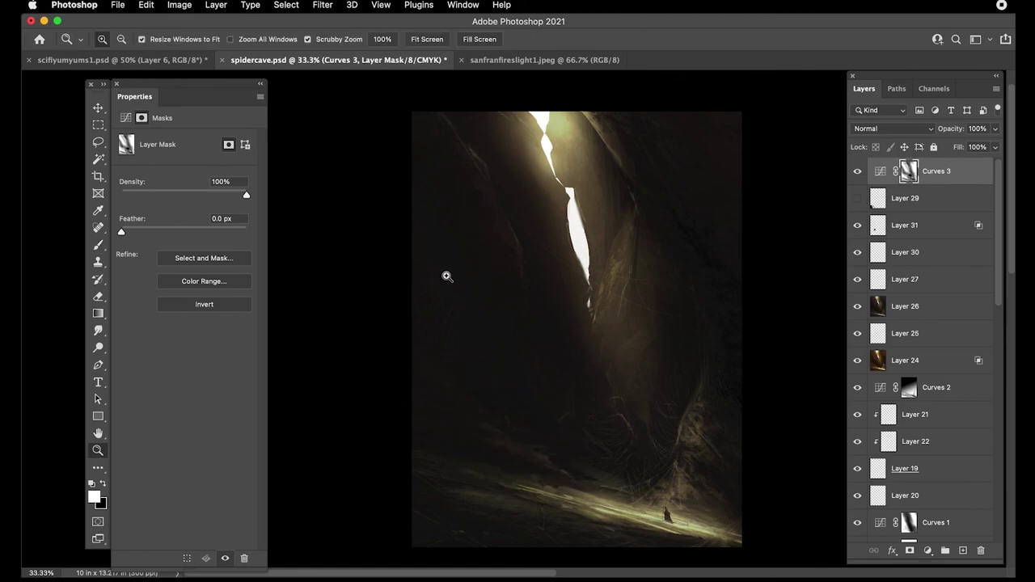
- Switch back to black and softly lighten the left cave wall and lower-left ground with a 500 px mask brush
{"action": "key", "text": "b"}
{"action": "key", "text": "x"}
{"action": "key", "text": "bracketright"}
{"action": "key", "text": "bracketright"}
{"action": "key", "text": "bracketright"}
{"action": "key", "text": "bracketright"}
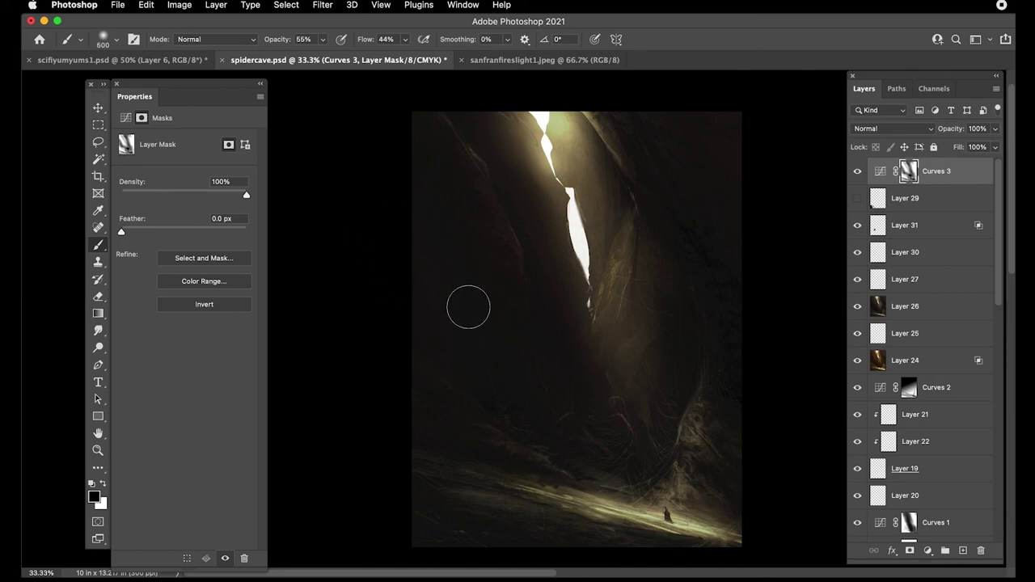
- Paint white on the Curves 3 mask around the upper cave rock and crack with soft brushes of 150 to 400 px
{"action": "key", "text": "bracketleft"}
{"action": "key", "text": "bracketleft"}
{"action": "key", "text": "bracketleft"}
{"action": "key", "text": "bracketleft"}
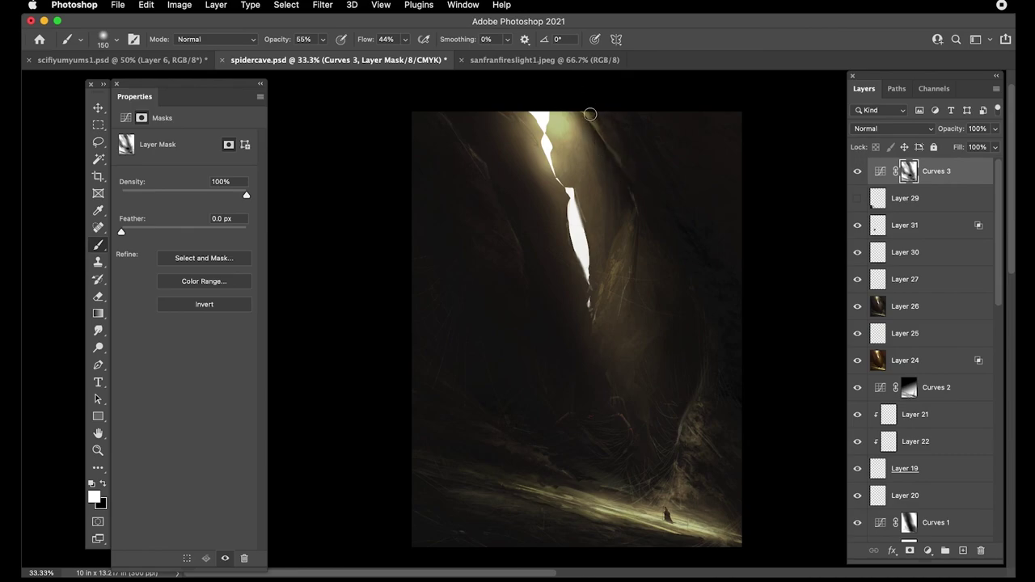
{"action": "key", "text": "bracketright"}
{"action": "key", "text": "bracketright"}
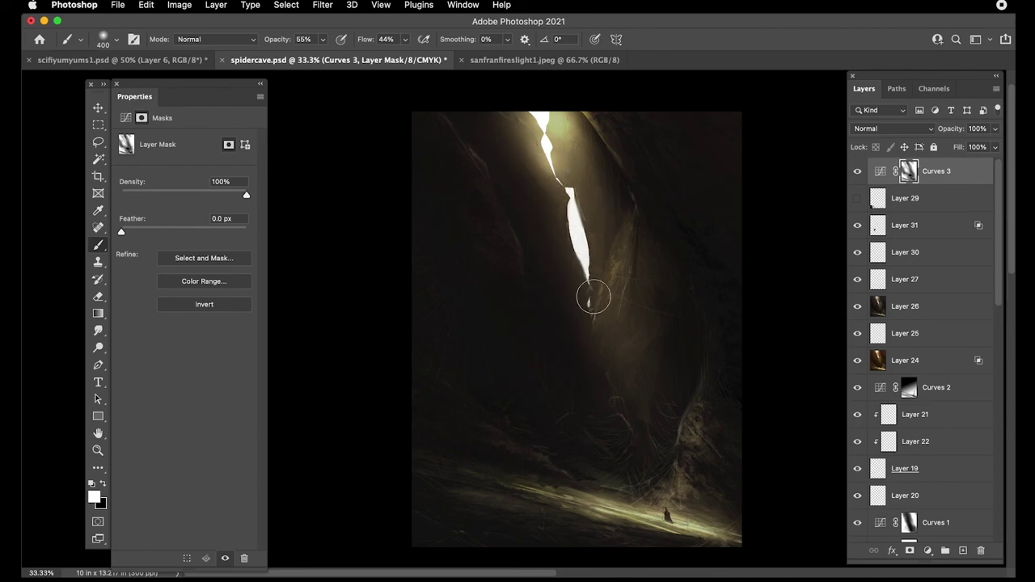
- Switch to black and lighten the crack and its lower tip on the Curves 3 mask with brushes of 300 down to 150 px
{"action": "key", "text": "x"}
{"action": "key", "text": "bracketleft"}
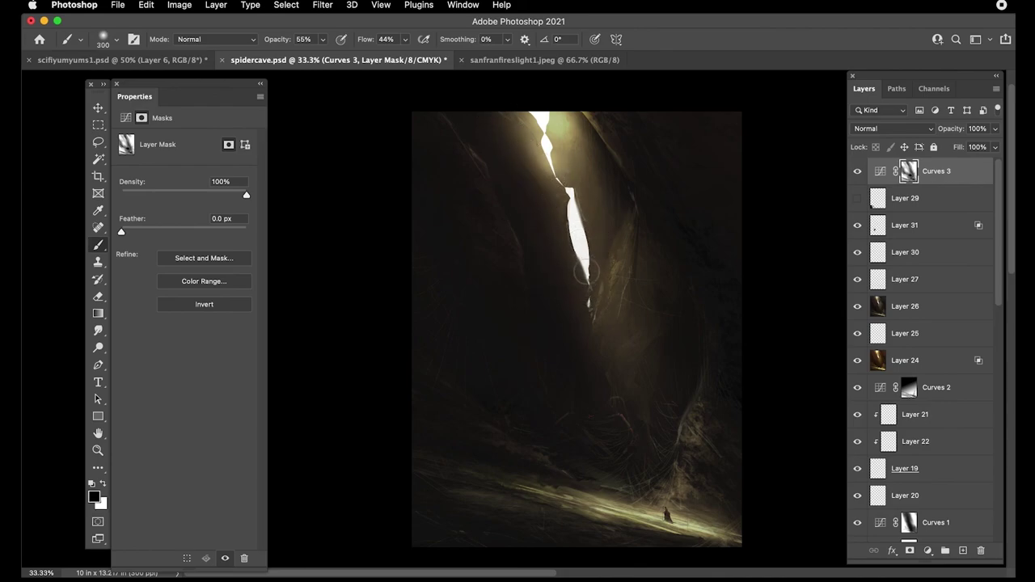
{"action": "key", "text": "bracketleft"}
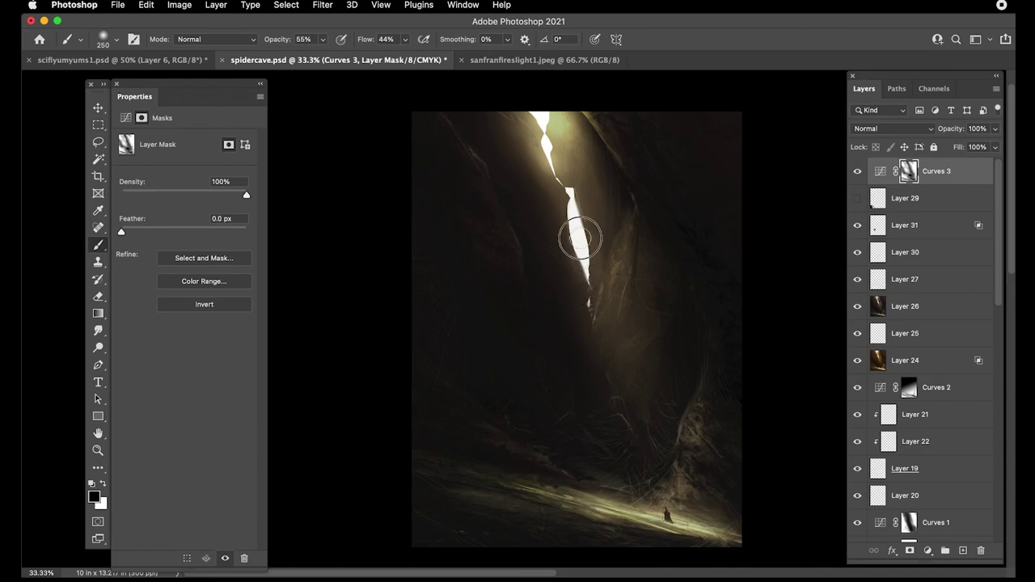
{"action": "left_click_drag", "start_coordinate": [579, 239], "coordinate": [585, 269]}
{"action": "key", "text": "bracketleft"}
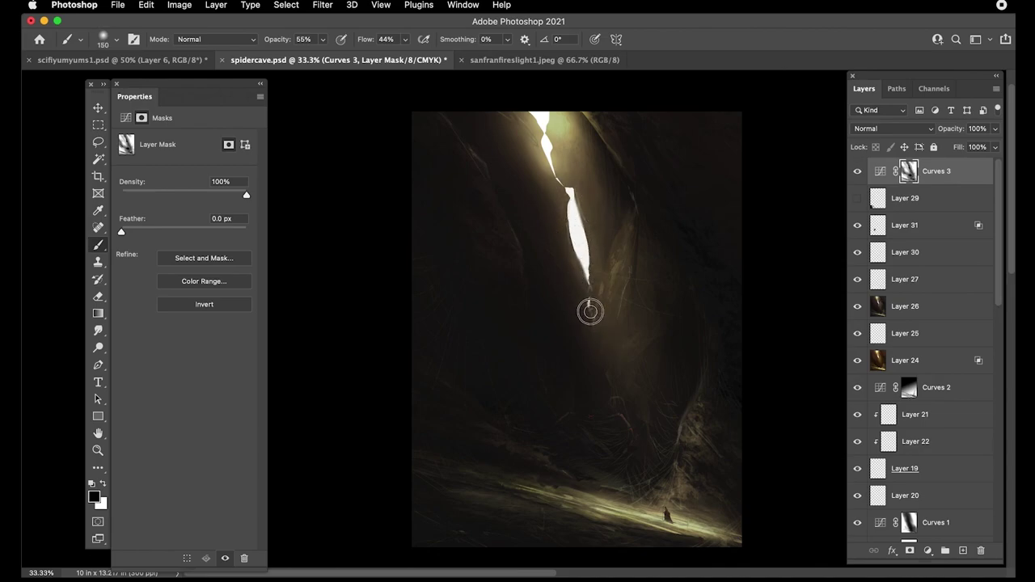
{"action": "scroll", "coordinate": [517, 335], "scroll_direction": "down", "scroll_amount": 1}
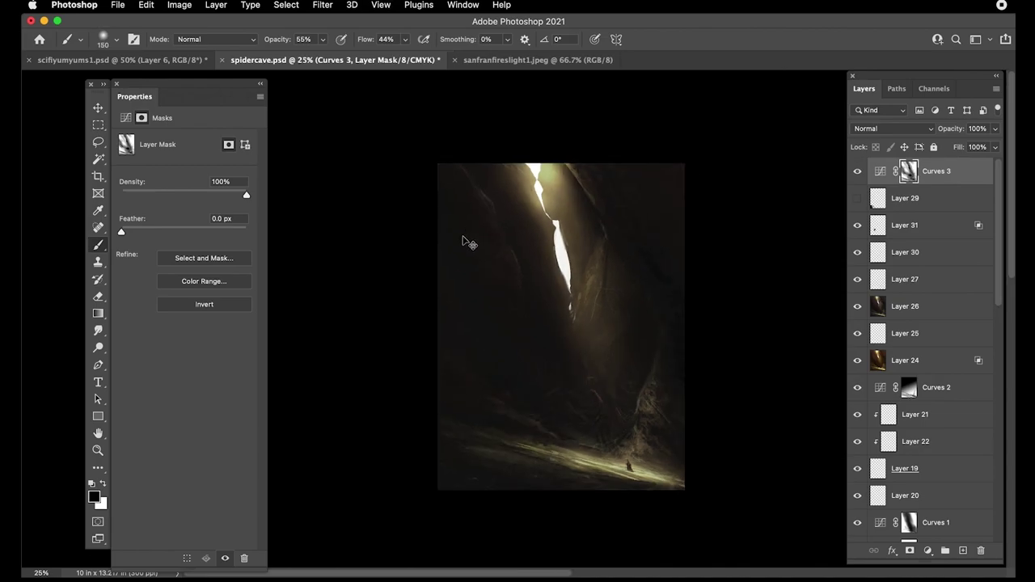
{"action": "scroll", "coordinate": [518, 338], "scroll_direction": "up", "scroll_amount": 1}
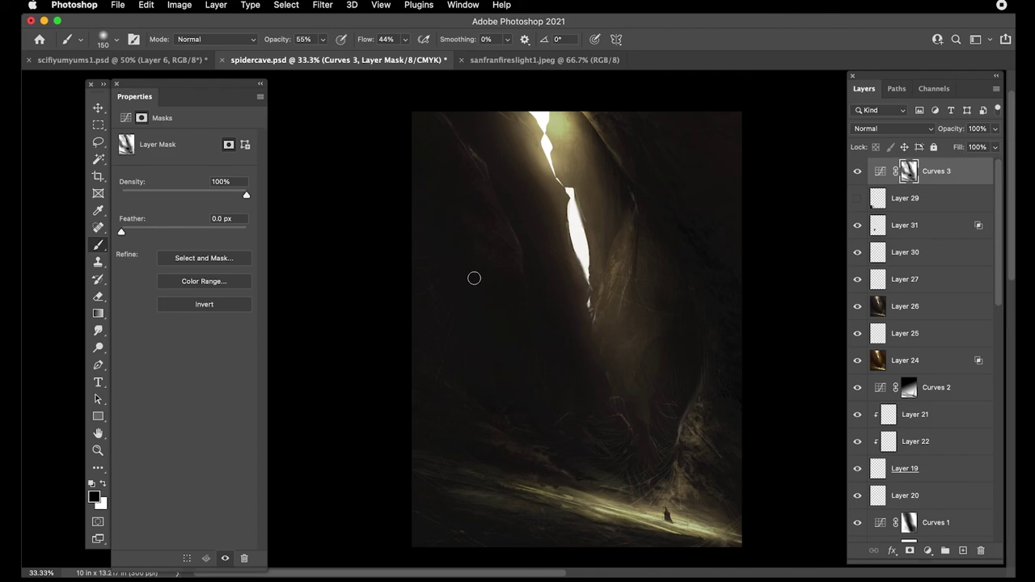
- Compare the painting with and without Curves 3 and lower that layer's opacity to 81%
{"action": "left_click", "coordinate": [857, 171]}
{"action": "left_click", "coordinate": [858, 170]}
{"action": "left_click", "coordinate": [858, 170]}
{"action": "left_click", "coordinate": [858, 171]}
{"action": "left_click_drag", "start_coordinate": [953, 131], "coordinate": [942, 132]}
{"action": "left_click", "coordinate": [858, 171]}
{"action": "left_click", "coordinate": [858, 171]}
- Examine the spider, webs and cloaked figure up close without the interface, and check the whole painting
{"action": "key", "text": "super+plus"}
{"action": "left_click_drag", "start_coordinate": [577, 386], "coordinate": [492, 249]}
{"action": "key", "text": "super+plus"}
{"action": "mouse_move", "coordinate": [480, 374]}
{"action": "left_mouse_down"}
{"action": "mouse_move", "coordinate": [486, 343]}
{"action": "mouse_move", "coordinate": [490, 363]}
{"action": "mouse_move", "coordinate": [462, 364]}
{"action": "mouse_move", "coordinate": [473, 359]}
{"action": "left_mouse_up"}
{"action": "key", "text": "Tab"}
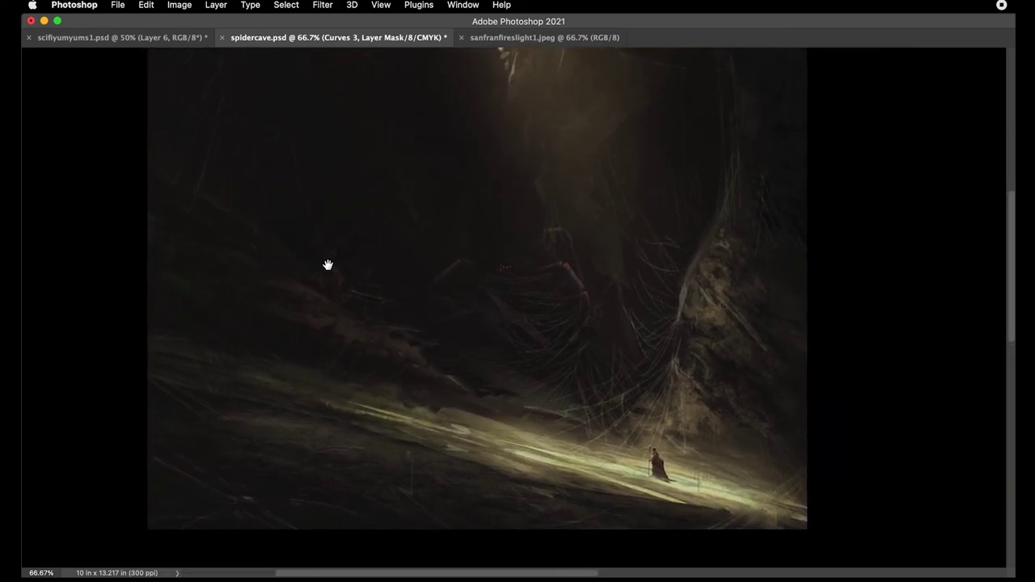
{"action": "key", "text": "c"}
{"action": "left_click_drag", "start_coordinate": [516, 171], "coordinate": [520, 193]}
{"action": "key", "text": "v"}
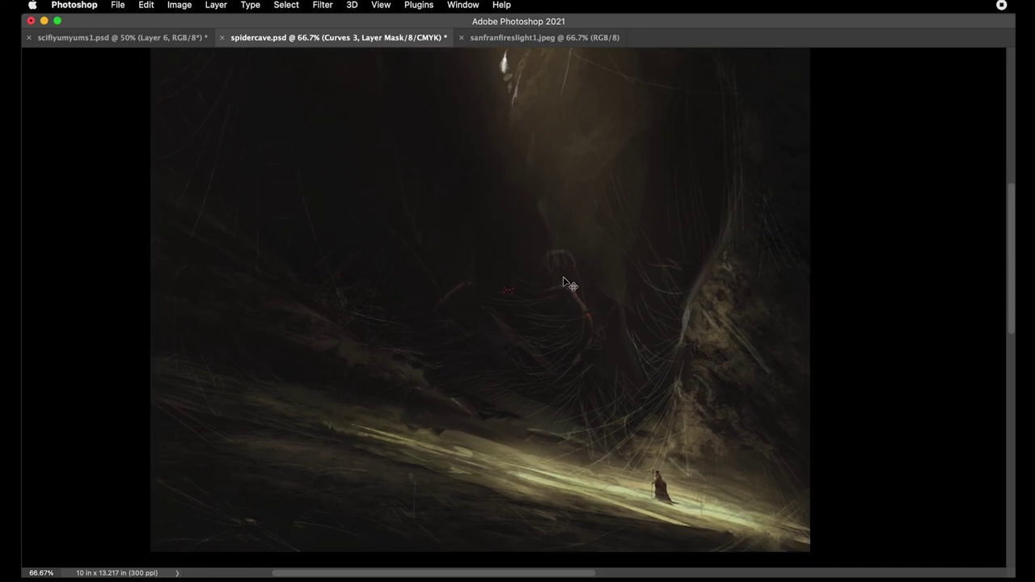
{"action": "key", "text": "super+0"}
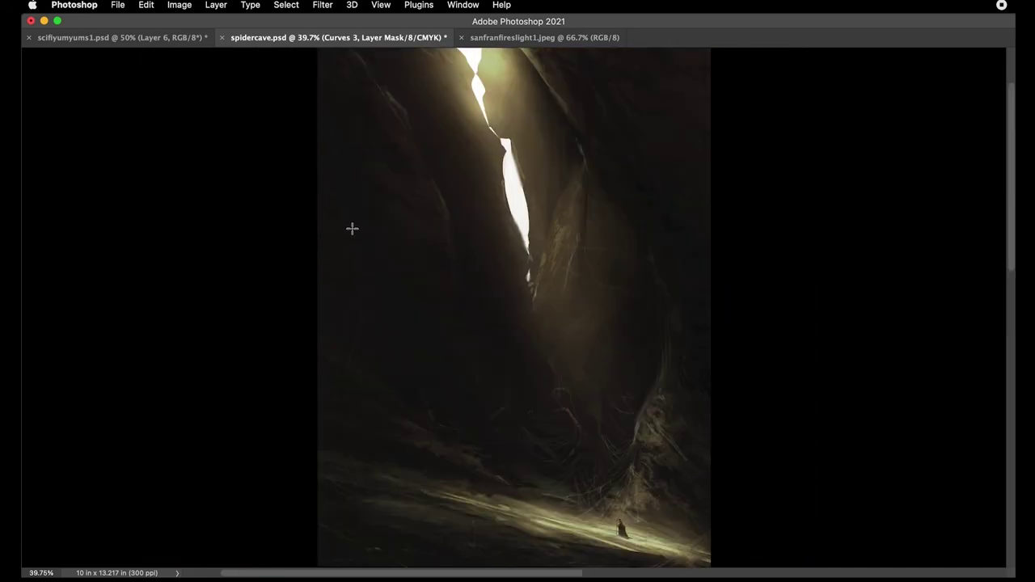
- Select the full-width upper part of the canvas, about 10 x 7.2 in, fill it with black on a new layer and deselect
{"action": "left_click_drag", "start_coordinate": [326, 330], "coordinate": [711, 57]}
{"action": "key", "text": "Tab"}
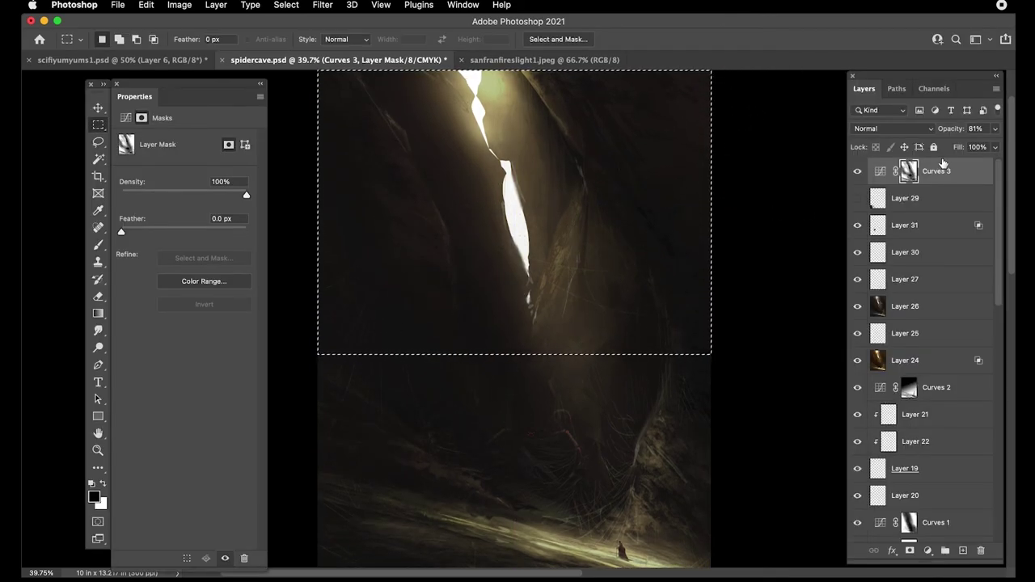
{"action": "left_click", "coordinate": [962, 550]}
{"action": "key", "text": "i"}
{"action": "key", "text": "d"}
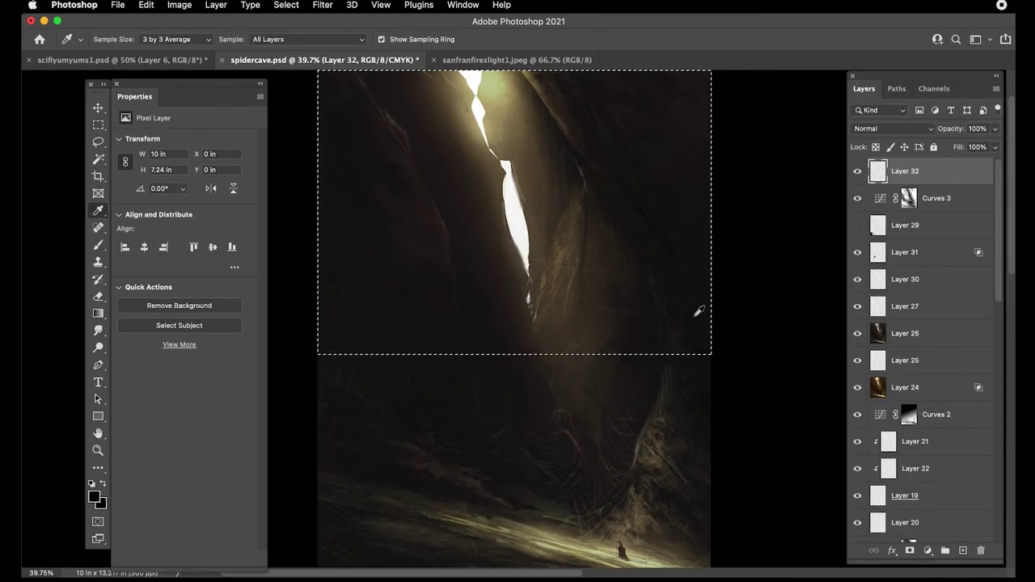
{"action": "key", "text": "alt+BackSpace"}
{"action": "key", "text": "super+d"}
- Check the lower scene as a landscape composition and flip the canvas horizontally
{"action": "key", "text": "super+plus"}
{"action": "left_click_drag", "start_coordinate": [515, 478], "coordinate": [569, 285]}
{"action": "key", "text": "super+plus"}
{"action": "key", "text": "super+equal"}
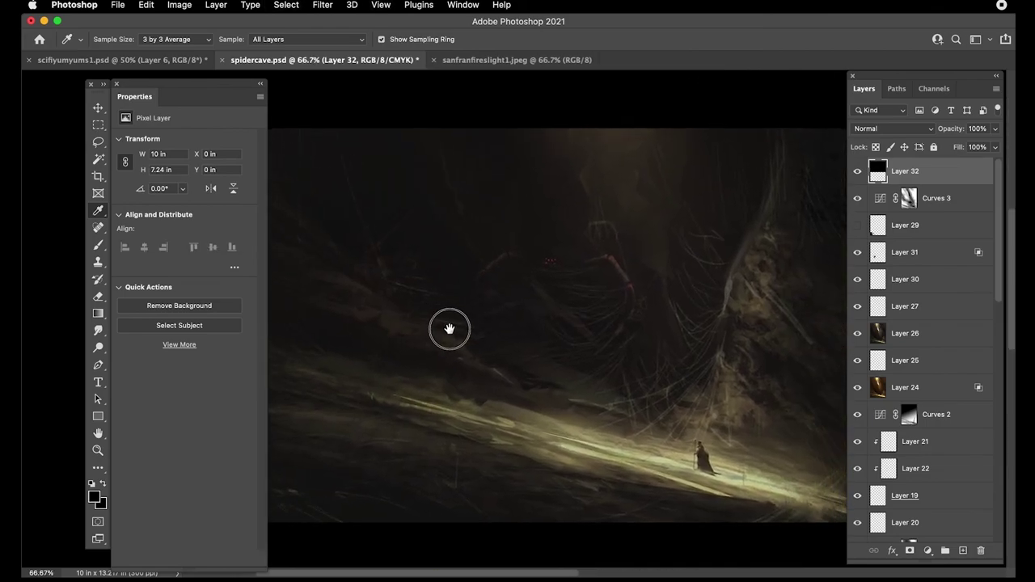
{"action": "left_click_drag", "start_coordinate": [157, 95], "coordinate": [1034, 234]}
{"action": "mouse_move", "coordinate": [576, 291]}
{"action": "left_mouse_down"}
{"action": "mouse_move", "coordinate": [533, 275]}
{"action": "mouse_move", "coordinate": [547, 275]}
{"action": "left_mouse_up"}
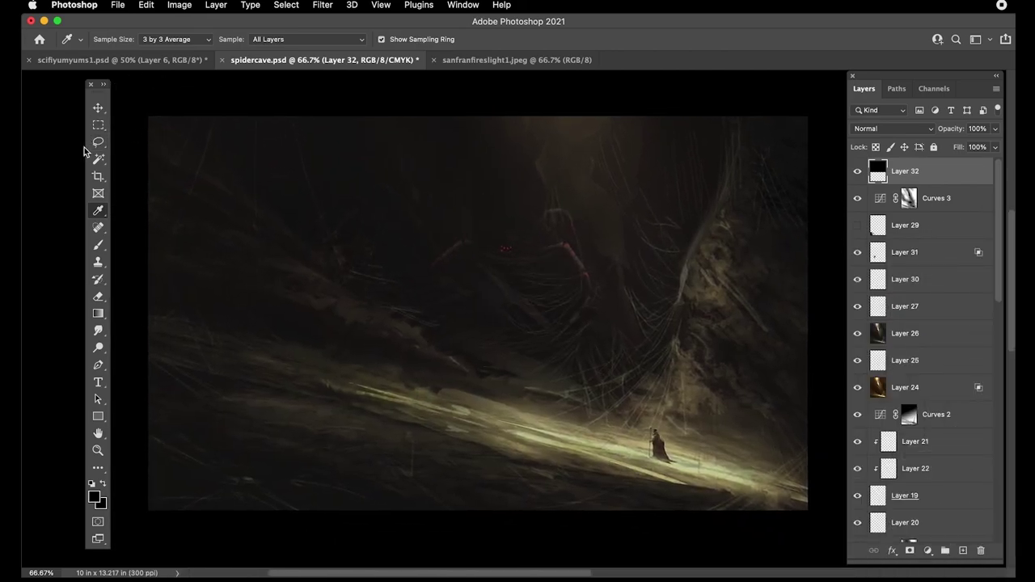
{"action": "key", "text": "super+l"}
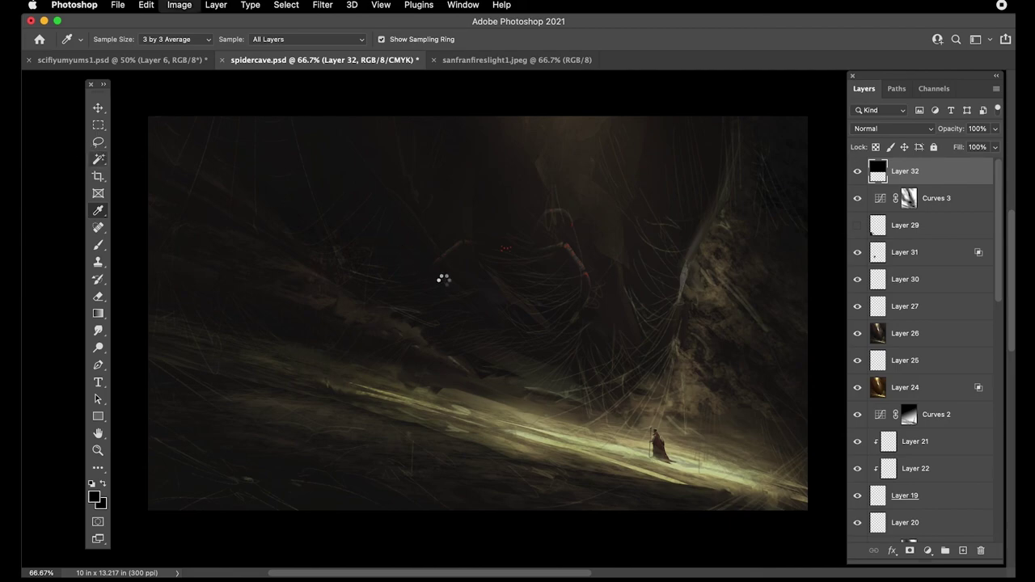
{"action": "left_click_drag", "start_coordinate": [304, 255], "coordinate": [315, 261]}
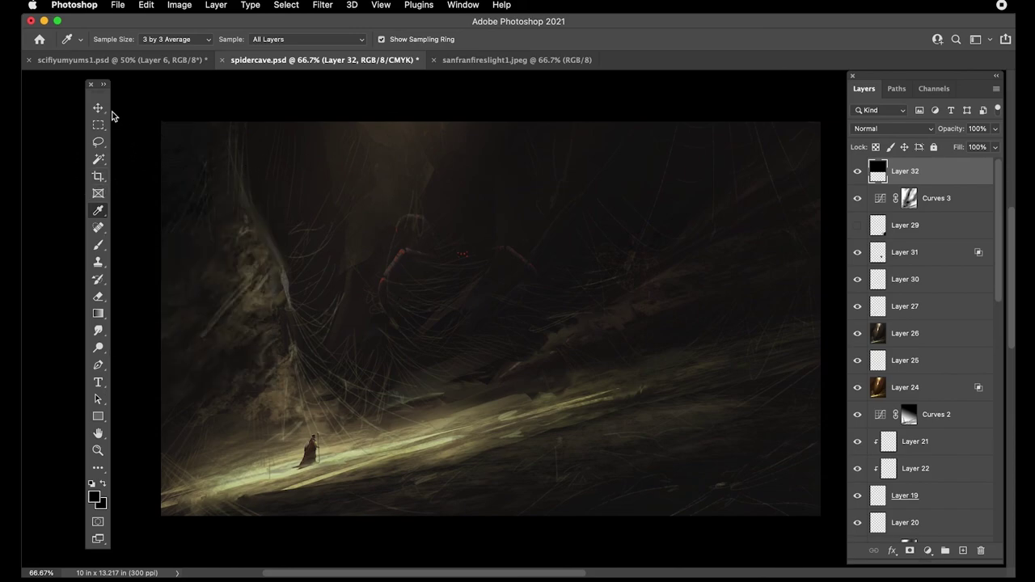
- Hide the black-filled Layer 32 and examine the full flipped painting from the crack down to the cloaked figure
{"action": "left_click", "coordinate": [98, 108]}
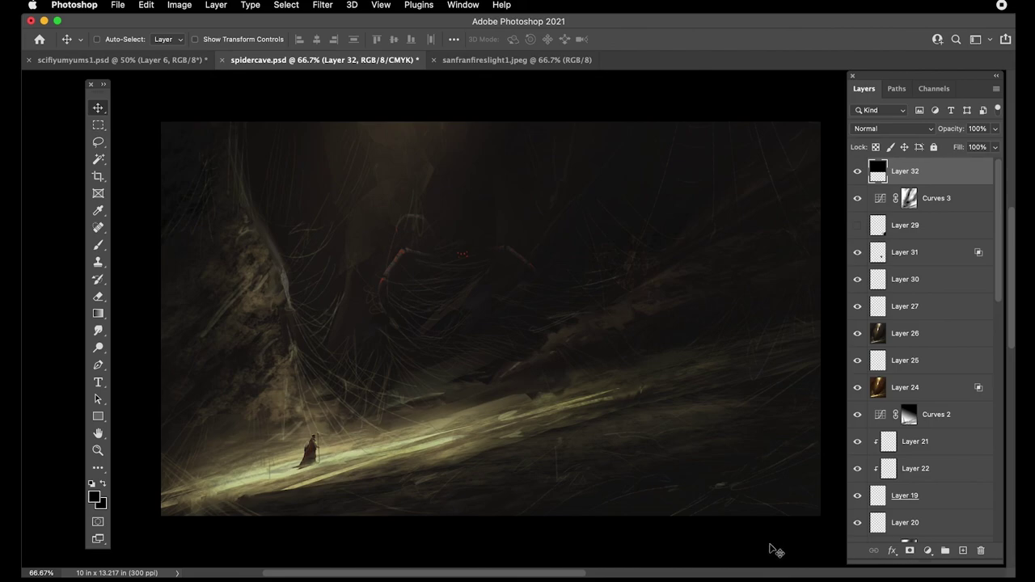
{"action": "left_click", "coordinate": [857, 172]}
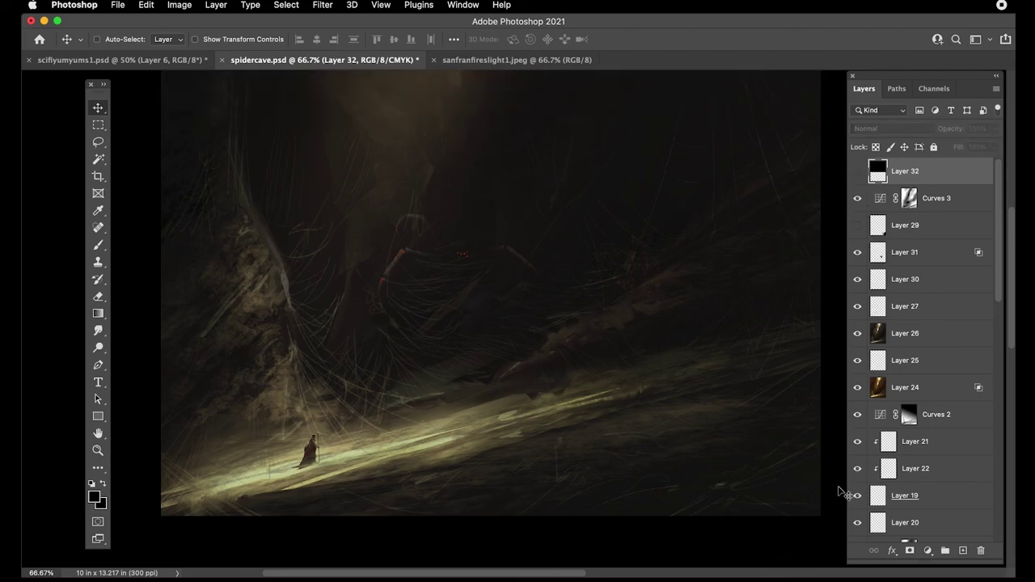
{"action": "left_click_drag", "start_coordinate": [598, 307], "coordinate": [566, 405]}
{"action": "left_click_drag", "start_coordinate": [553, 280], "coordinate": [549, 389]}
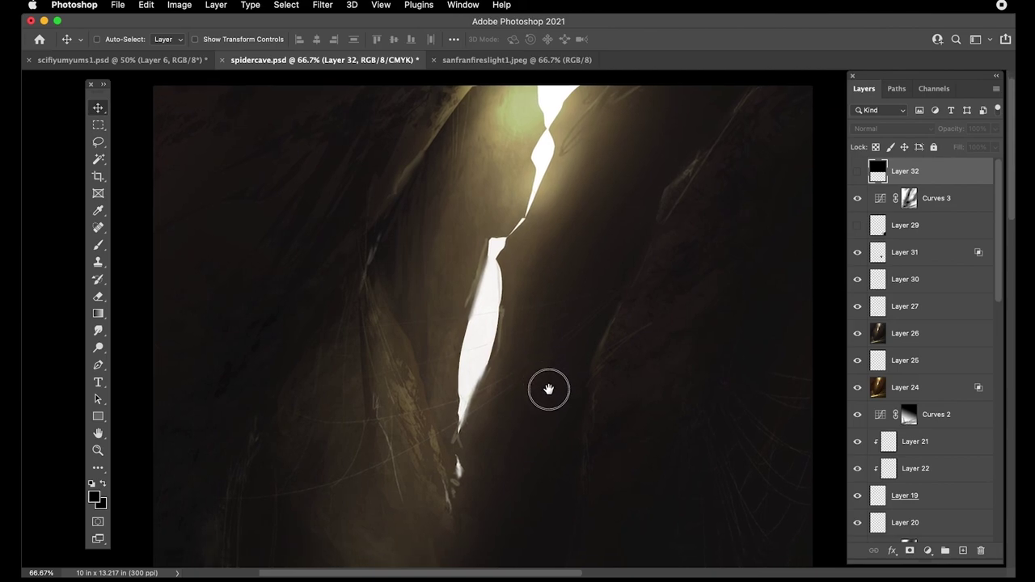
{"action": "mouse_move", "coordinate": [560, 459]}
{"action": "left_mouse_down"}
{"action": "mouse_move", "coordinate": [549, 351]}
{"action": "mouse_move", "coordinate": [566, 307]}
{"action": "left_mouse_up"}
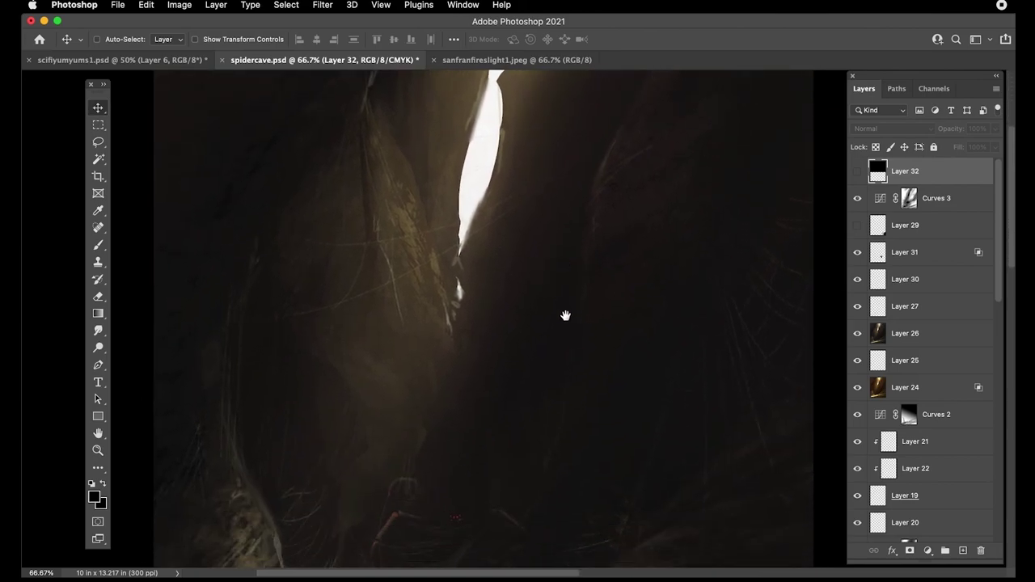
{"action": "left_click_drag", "start_coordinate": [561, 427], "coordinate": [573, 291]}
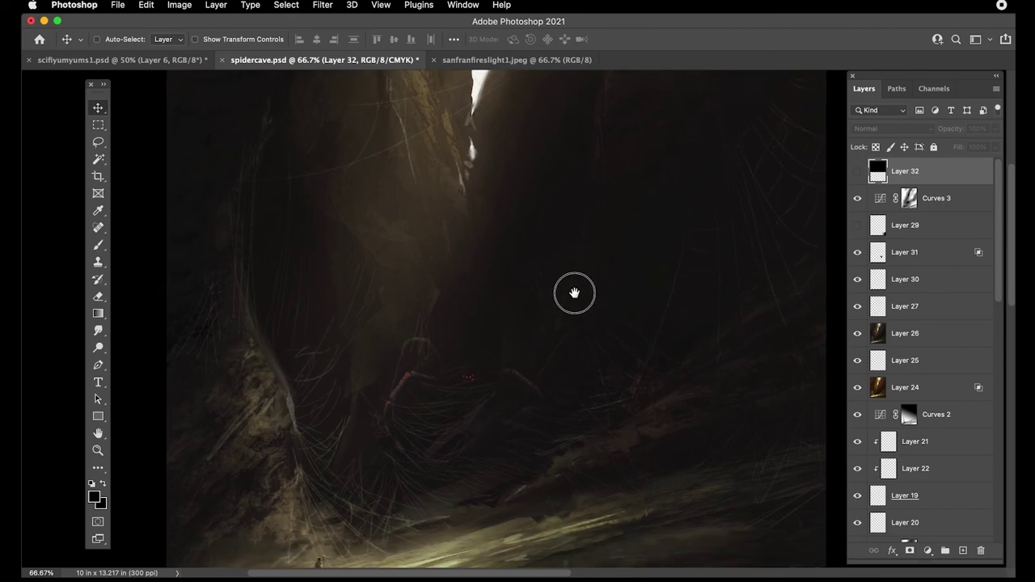
{"action": "key", "text": "super+minus"}
{"action": "key", "text": "super+minus"}
{"action": "left_click_drag", "start_coordinate": [554, 242], "coordinate": [553, 277]}
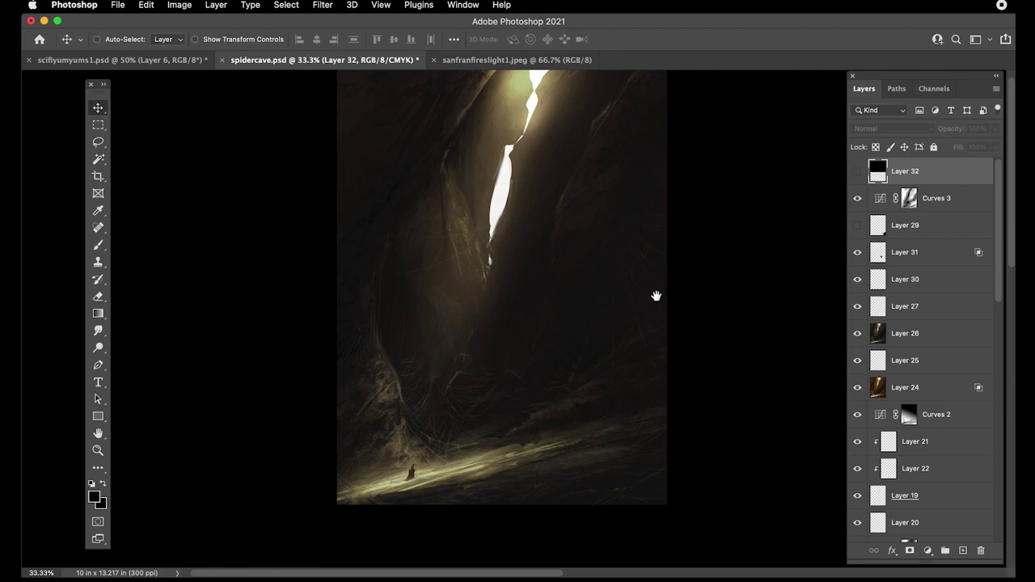
{"action": "mouse_move", "coordinate": [654, 309]}
{"action": "left_mouse_down"}
{"action": "mouse_move", "coordinate": [628, 297]}
{"action": "mouse_move", "coordinate": [634, 309]}
{"action": "left_mouse_up"}
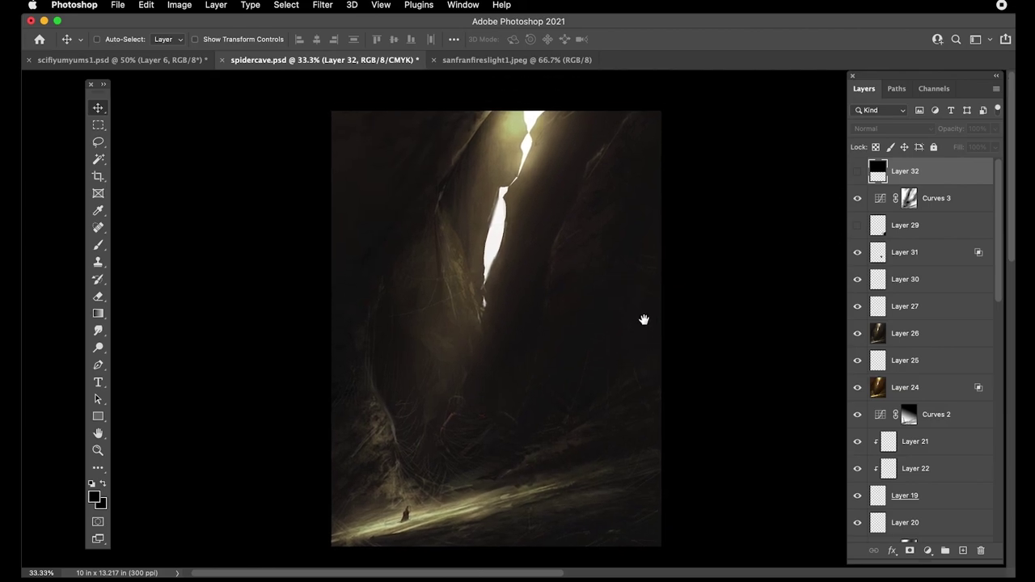